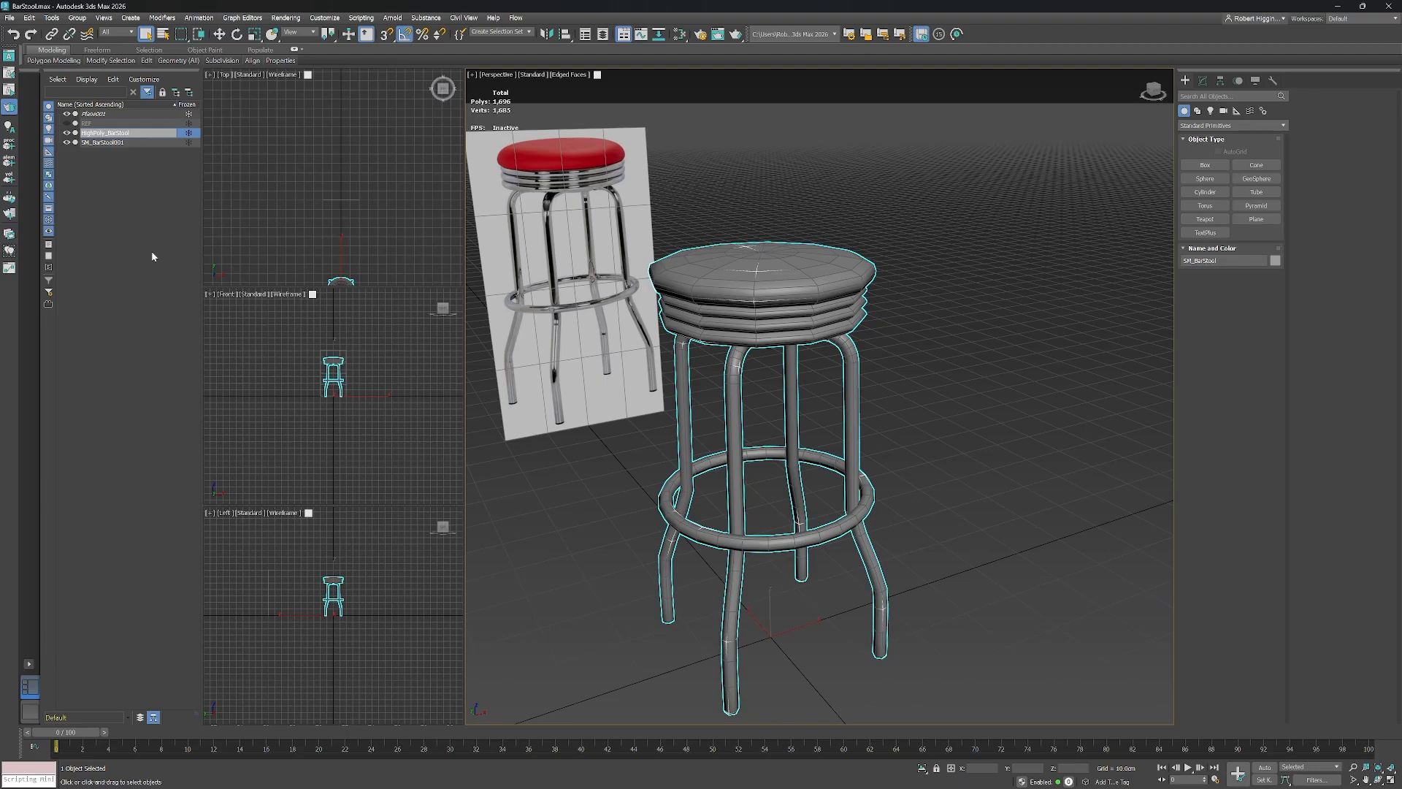
Hide the reference image plane and rename the SM_BarStool001 object to SM_BarStool.
click(103, 143)
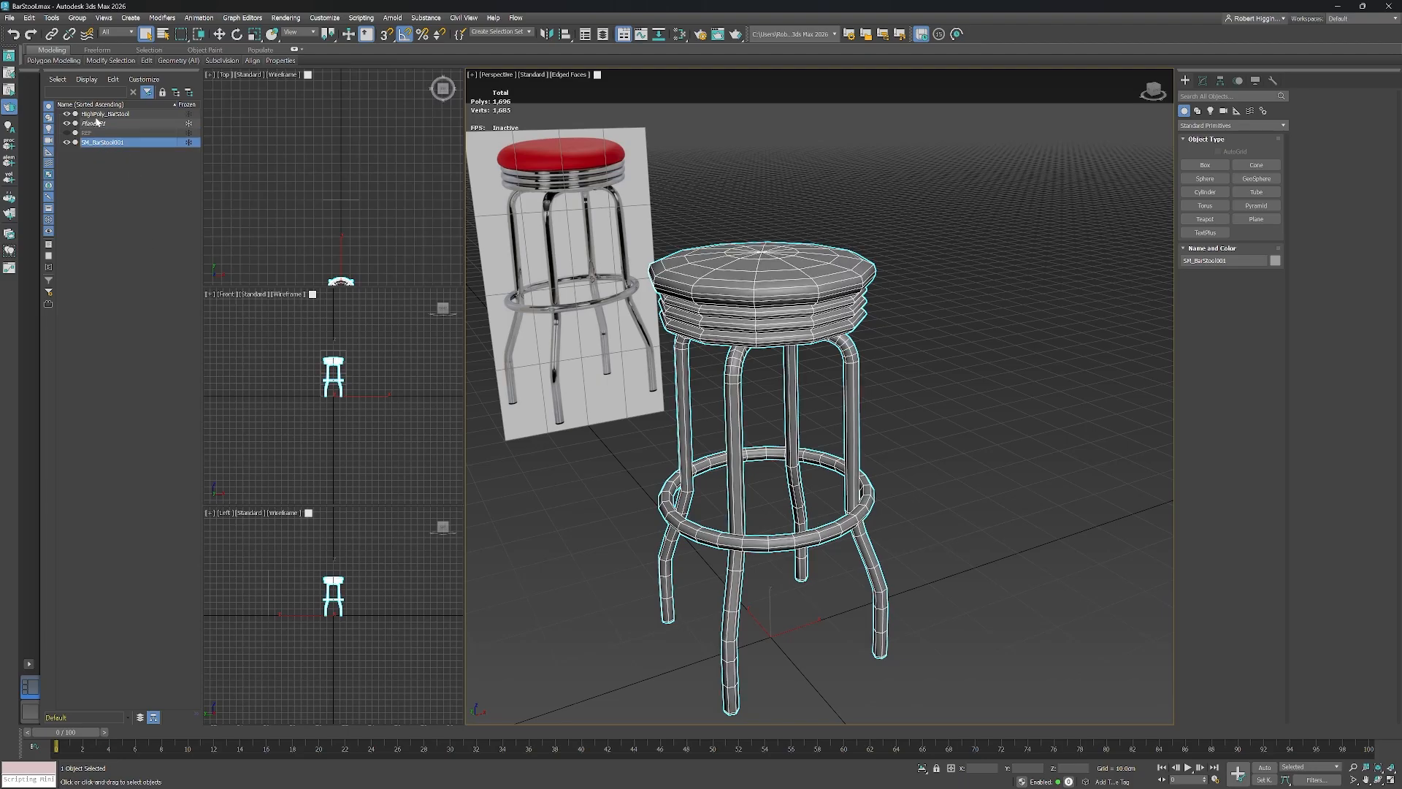
click(66, 124)
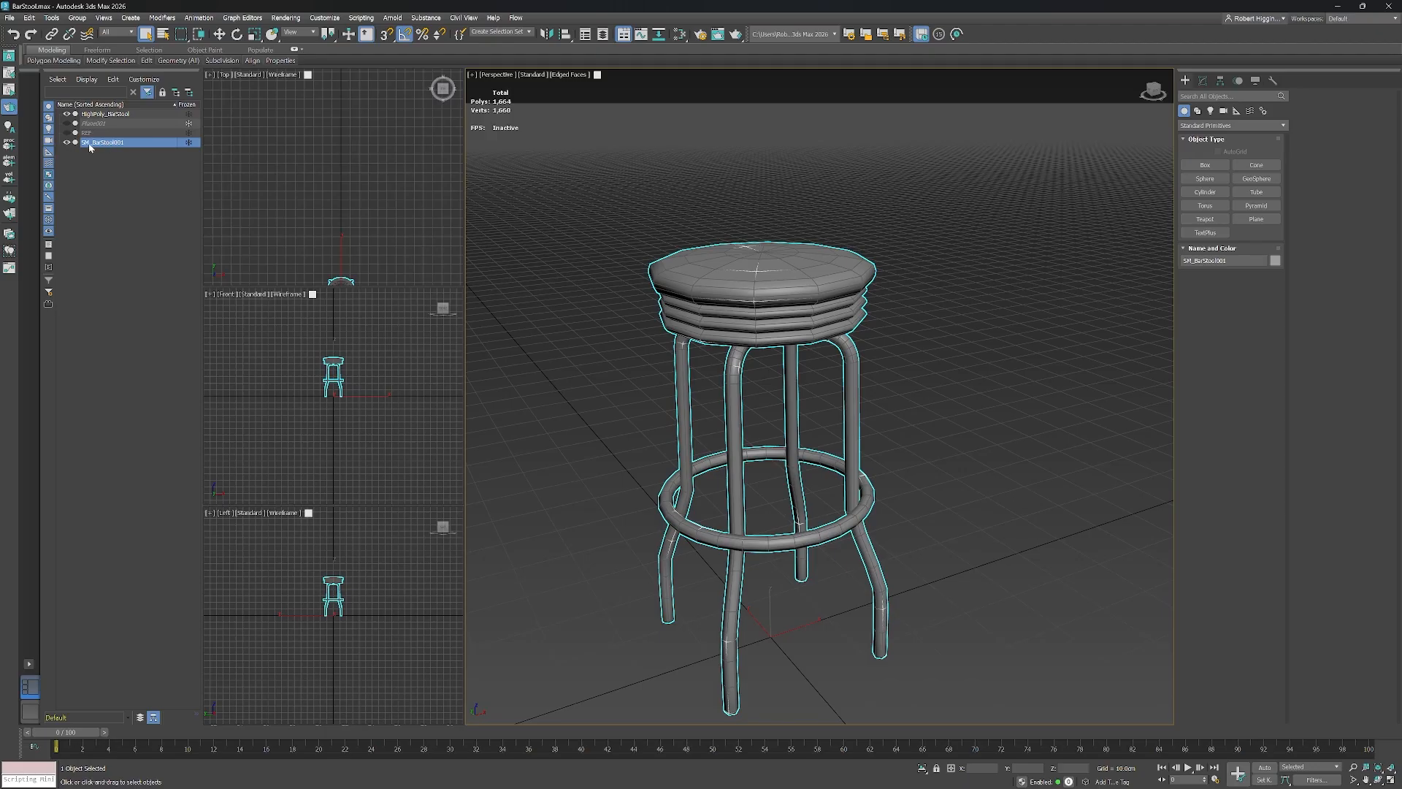
click(90, 144)
click(121, 210)
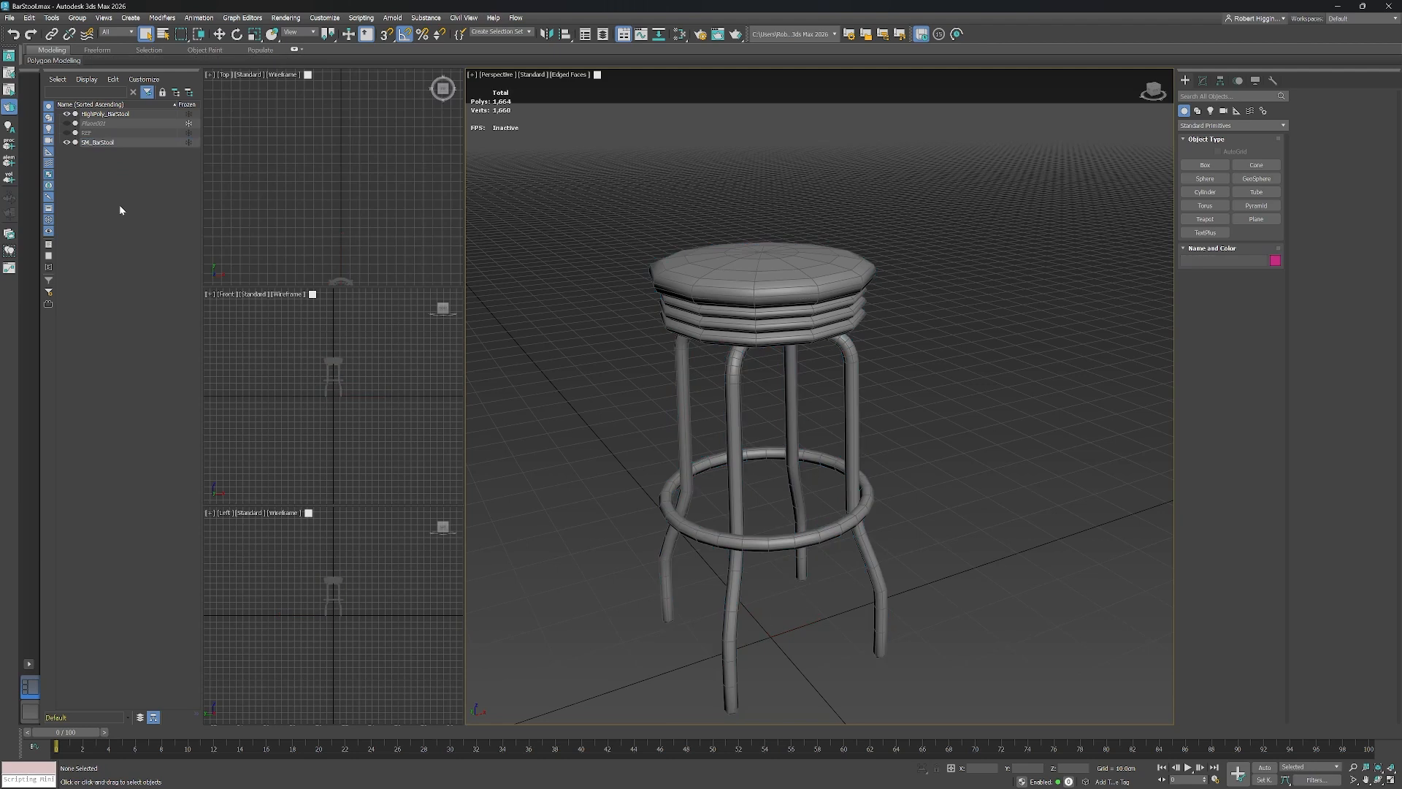
Configure the viewport statistics to include the triangle count and report Total + Selection.
middle_drag(898, 363, 925, 365)
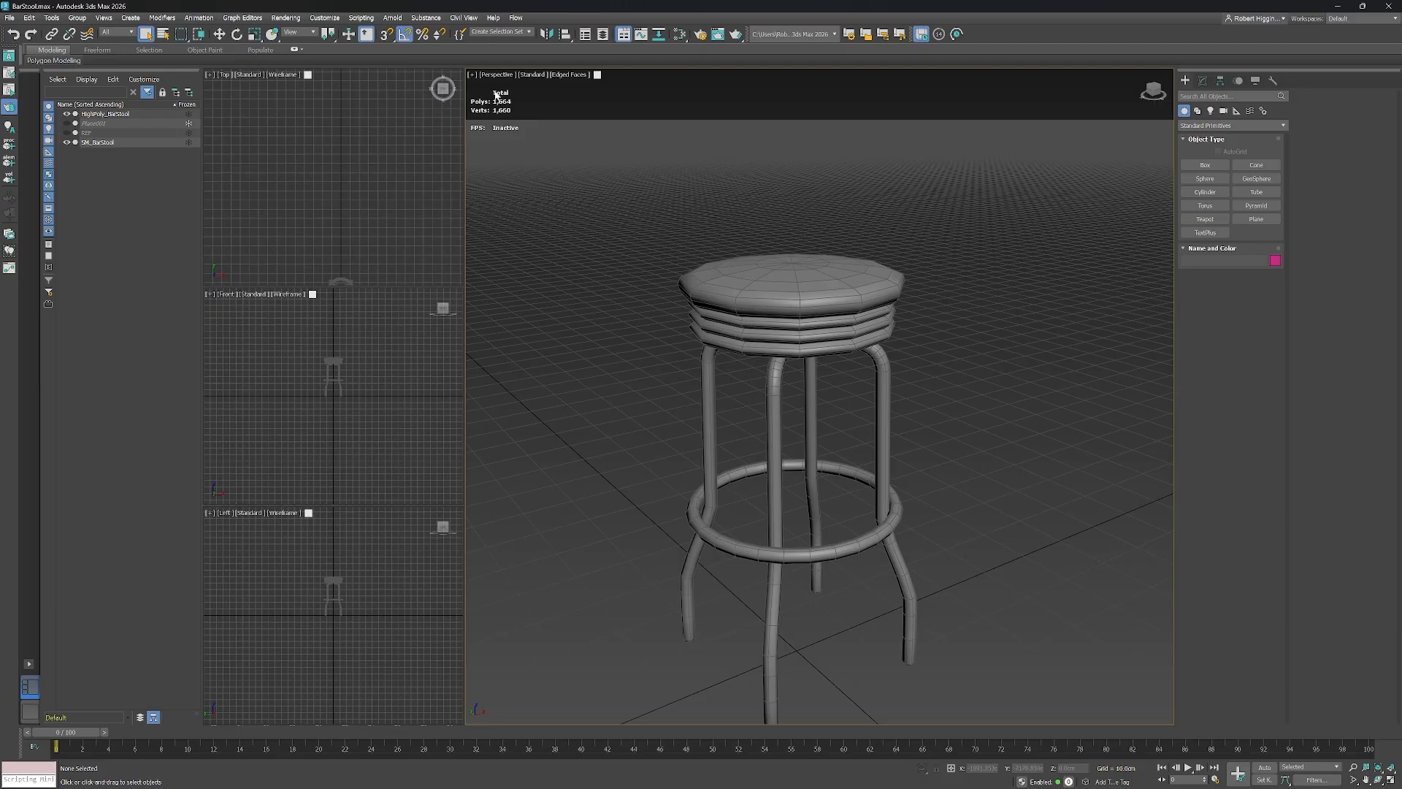
alt+middle_drag(573, 217, 571, 249)
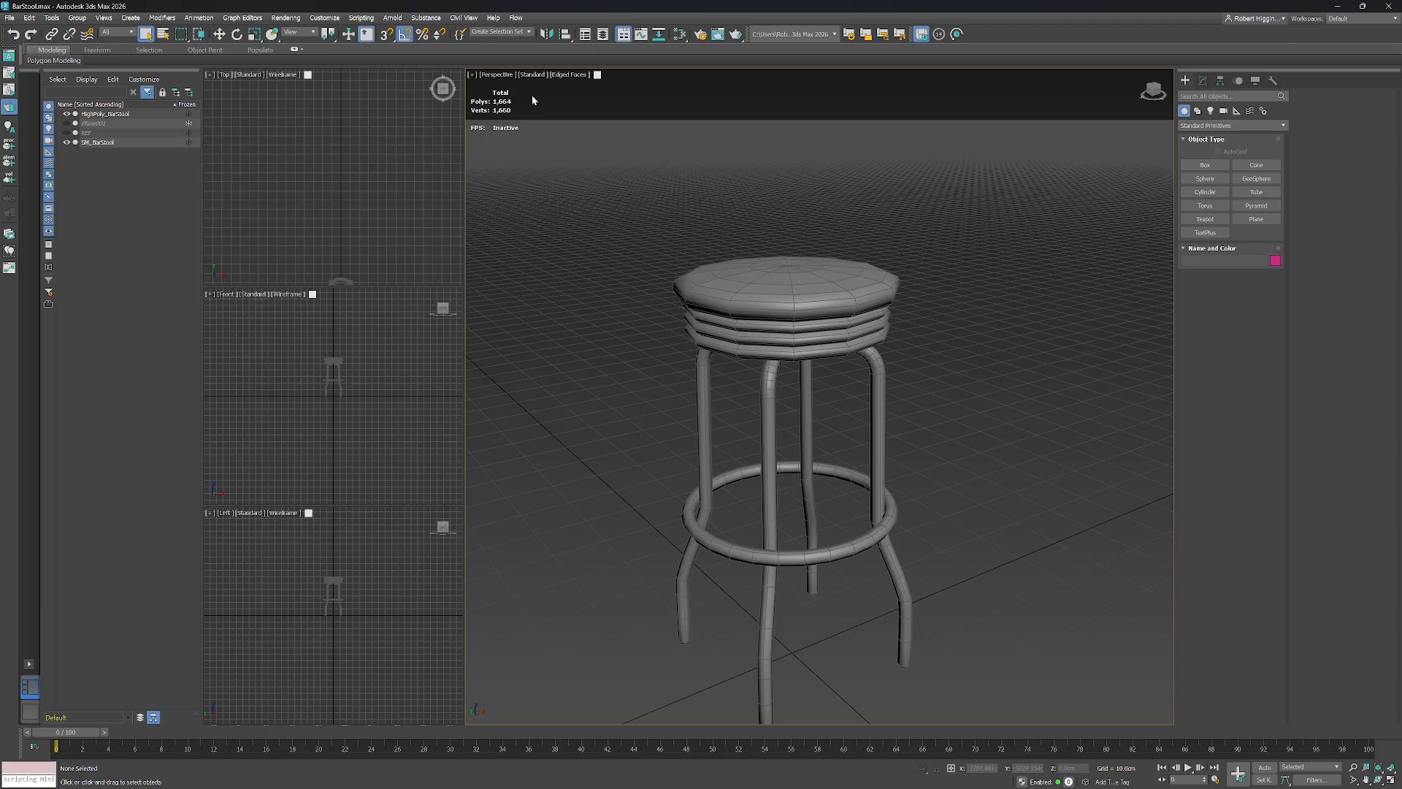
click(471, 74)
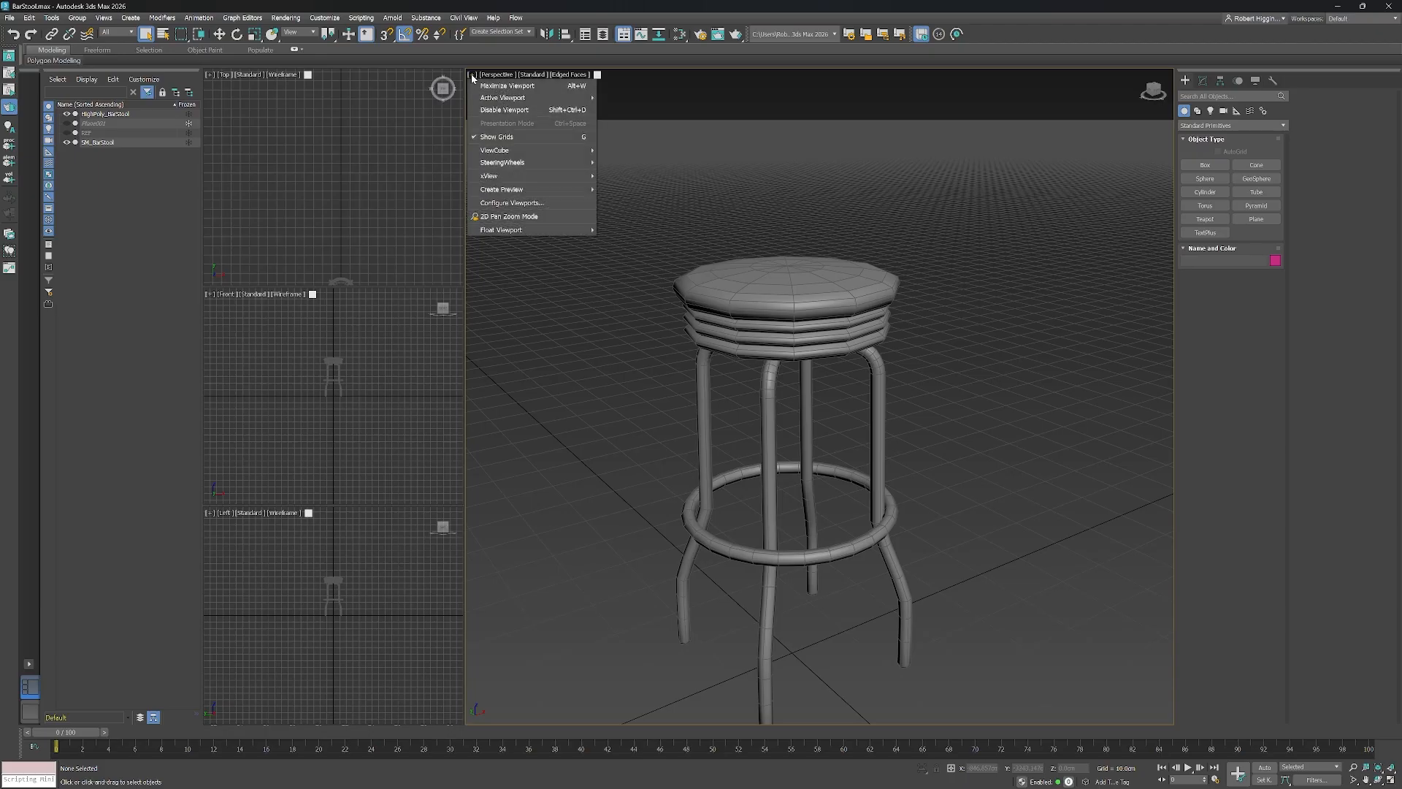
click(535, 203)
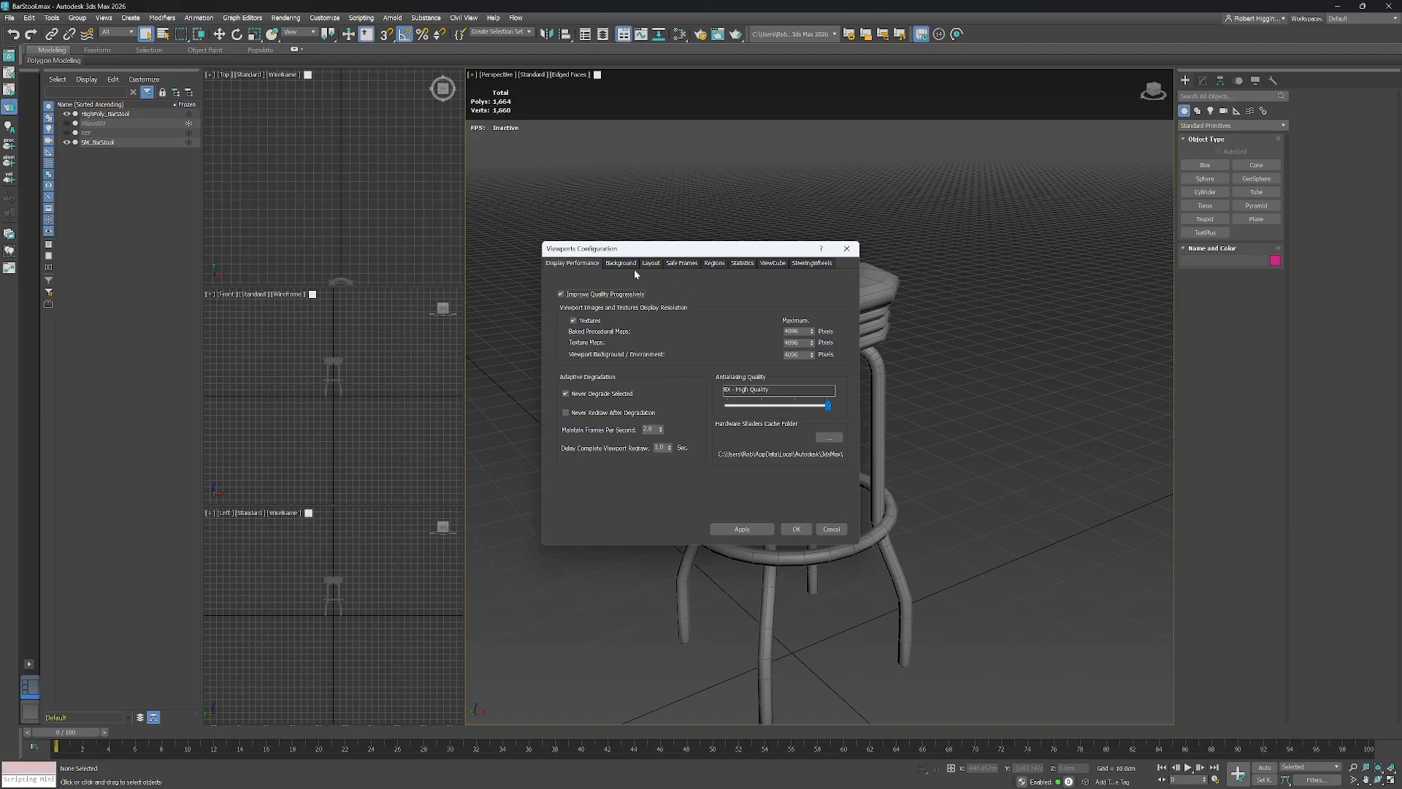
click(743, 264)
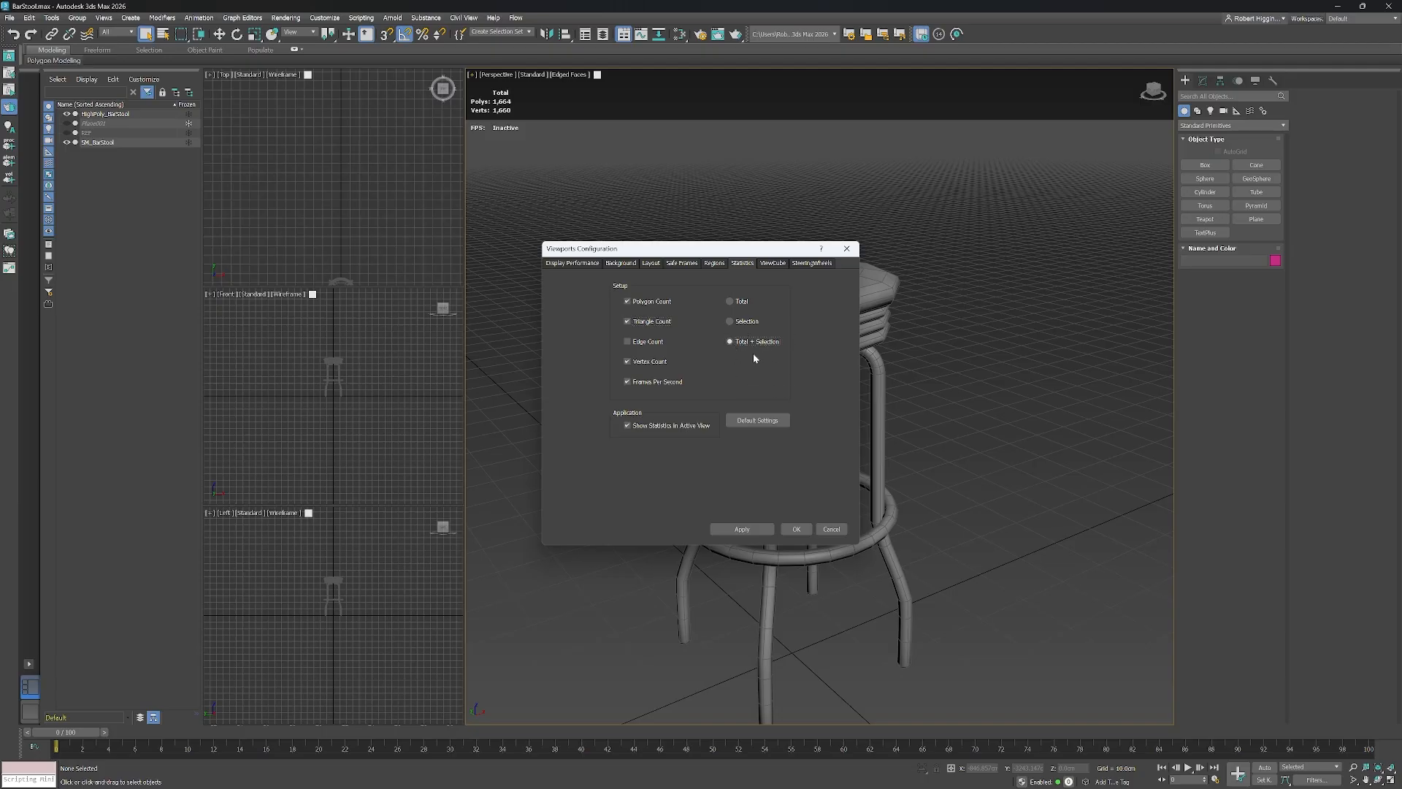
click(763, 530)
click(800, 530)
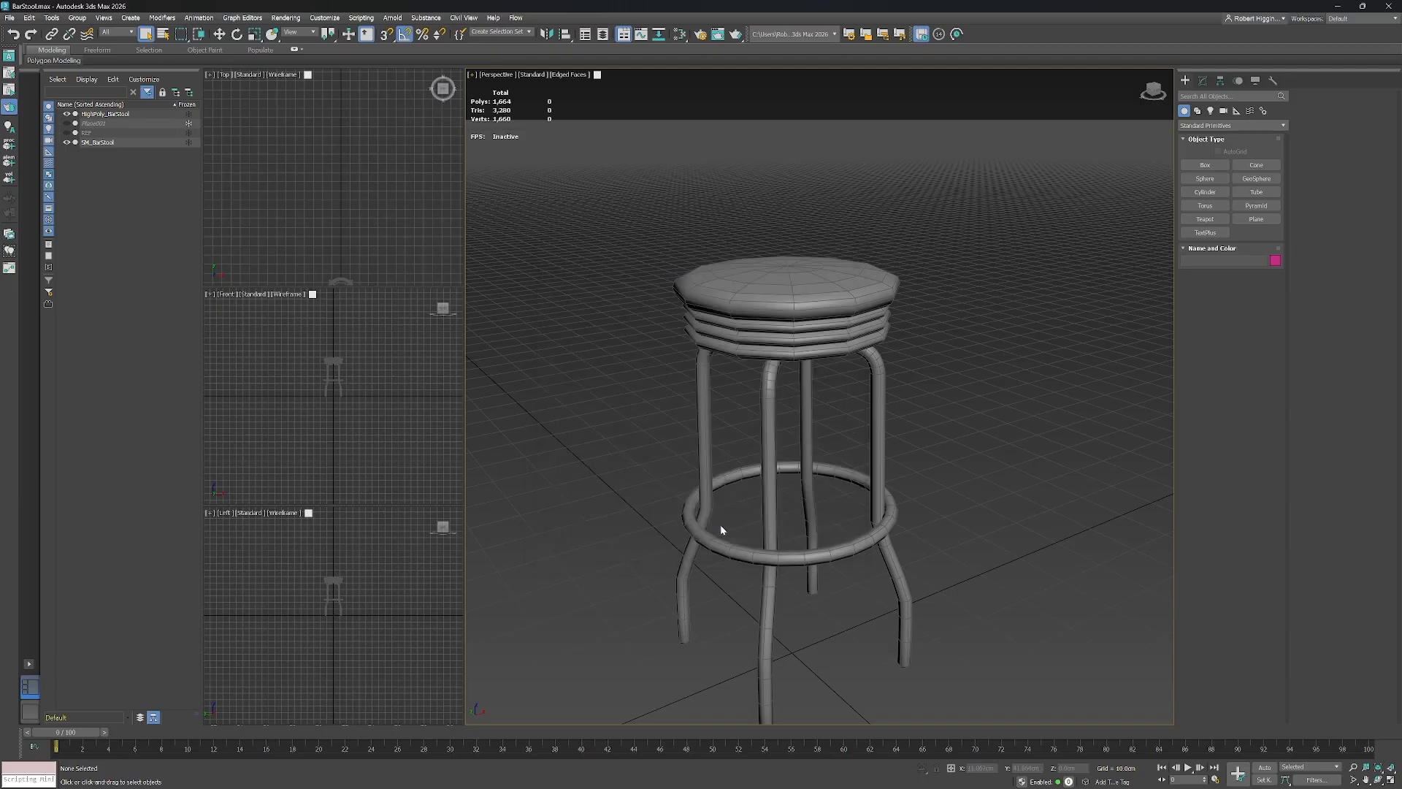
Select SM_BarStool and hide the HighPoly_BarStool object.
click(123, 142)
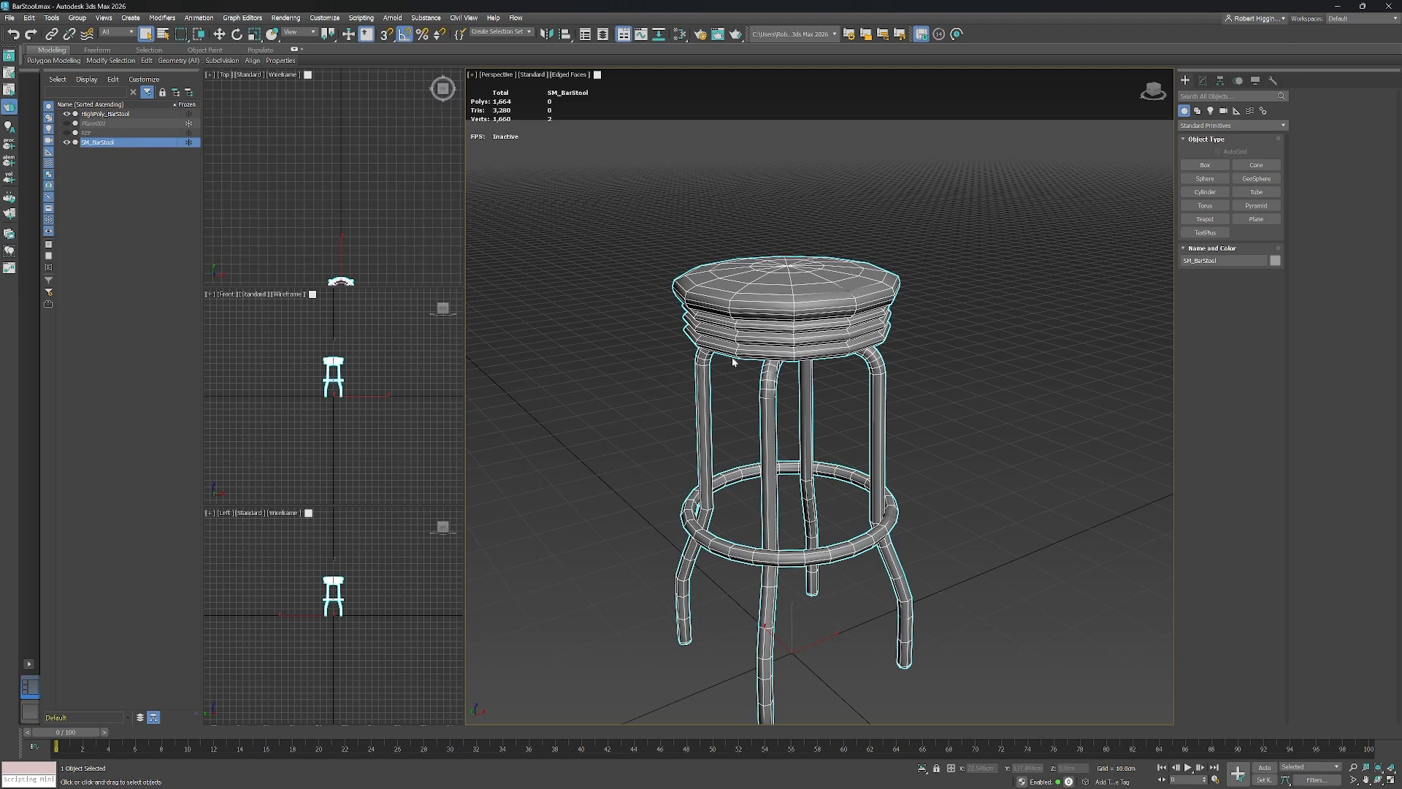
key(F4)
click(67, 114)
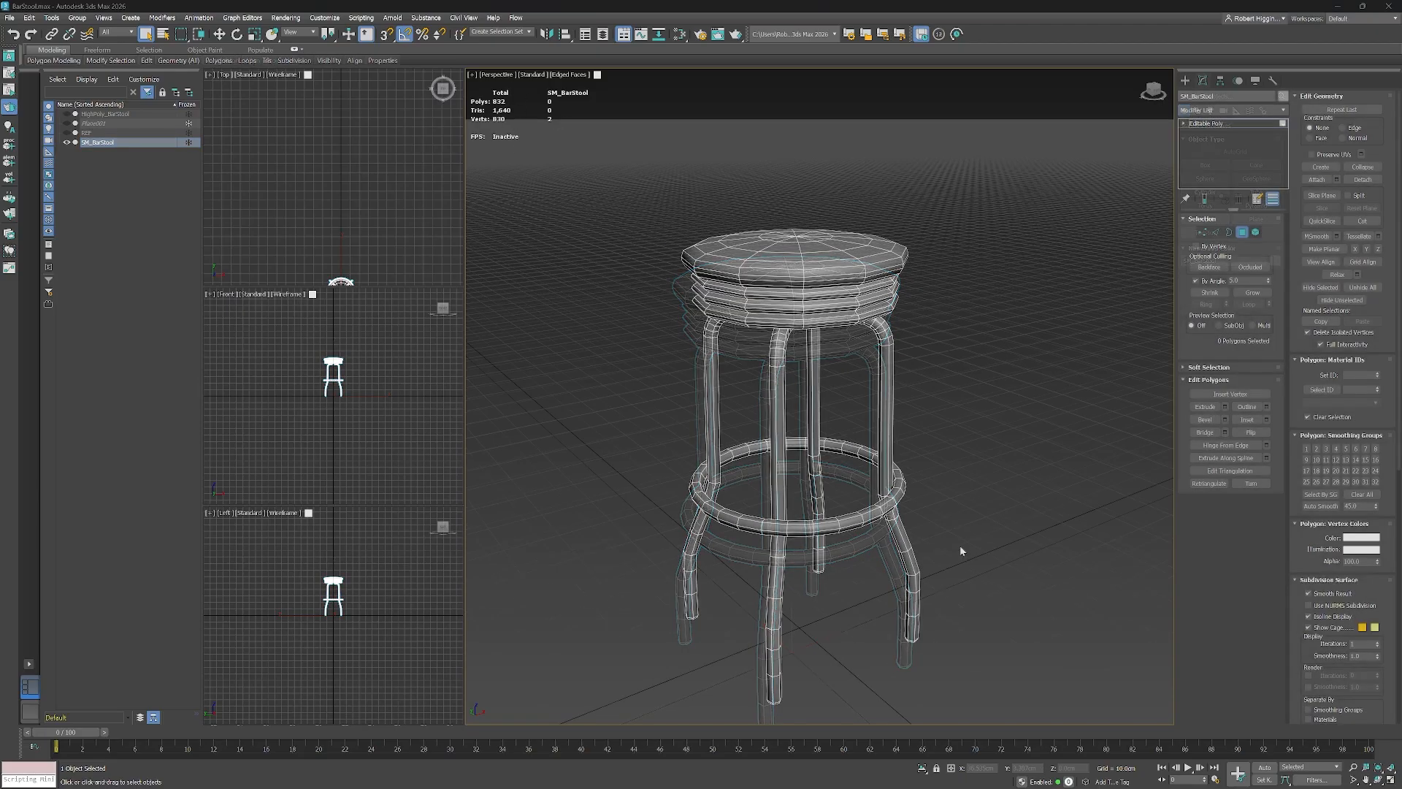
Remove the six intermediate horizontal edge loops from the three ribs beneath the seat cushion, two per rib, along with their vertices.
middle_drag(1029, 362, 1013, 390)
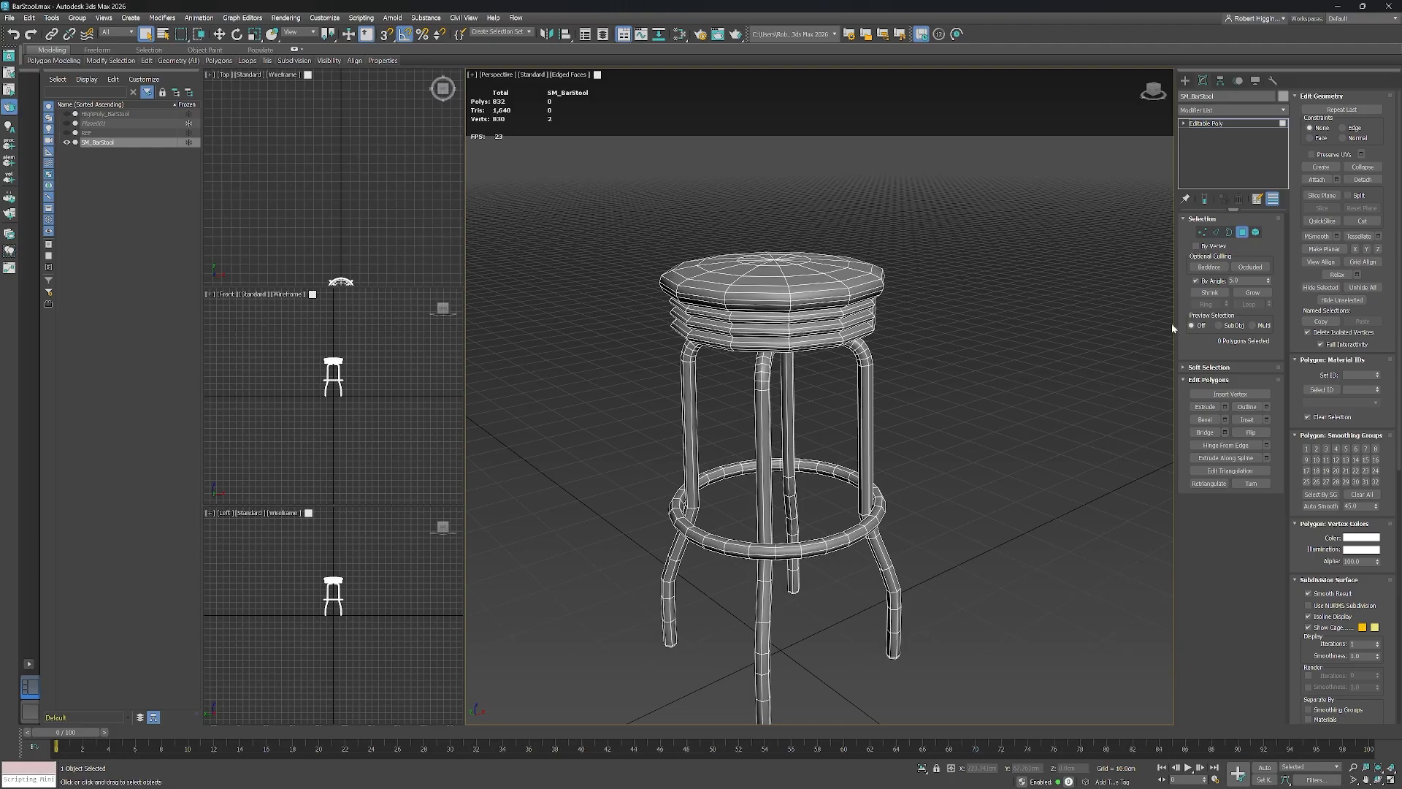
click(1216, 232)
middle_drag(921, 415, 954, 407)
scroll(955, 407, up, 5)
alt+middle_drag(904, 547, 904, 486)
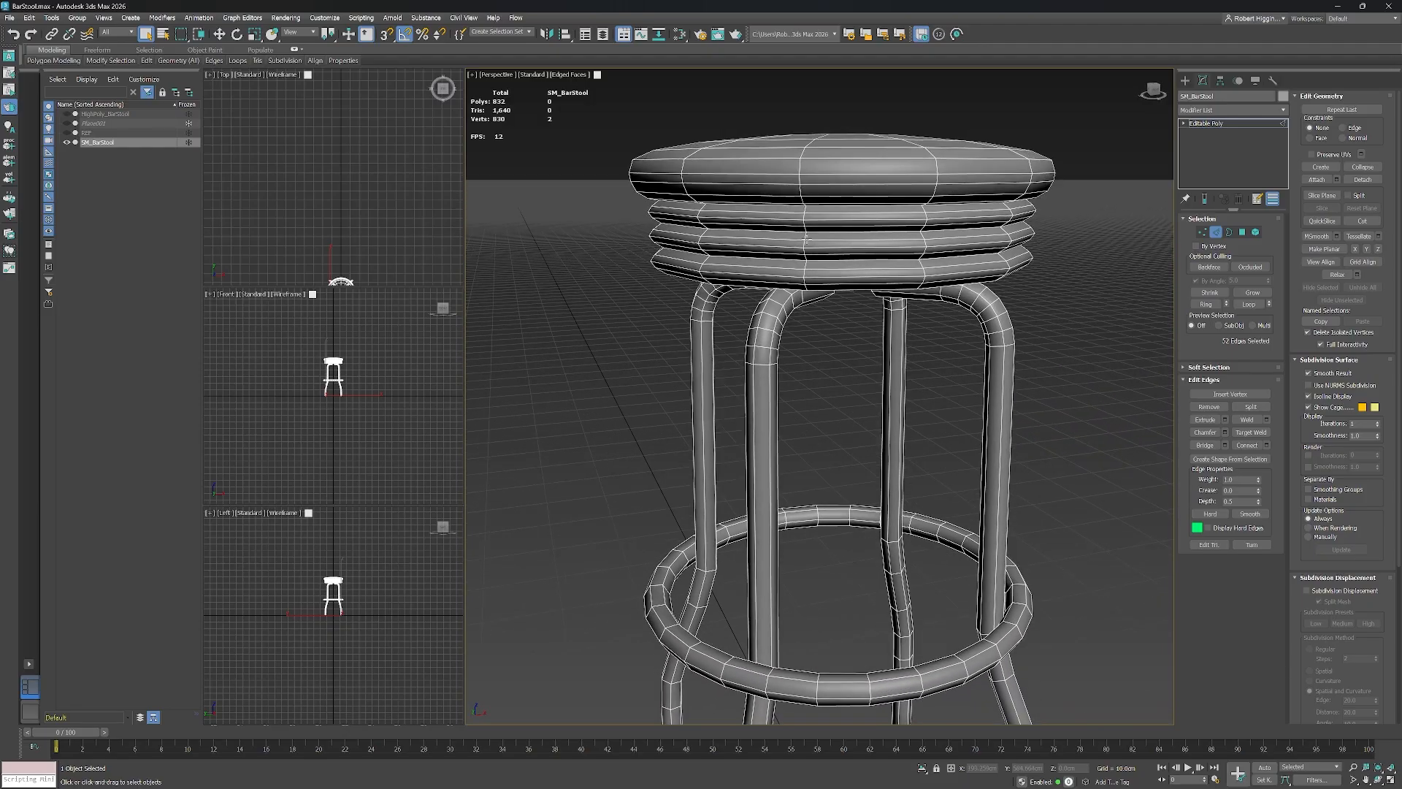
middle_drag(923, 287, 963, 298)
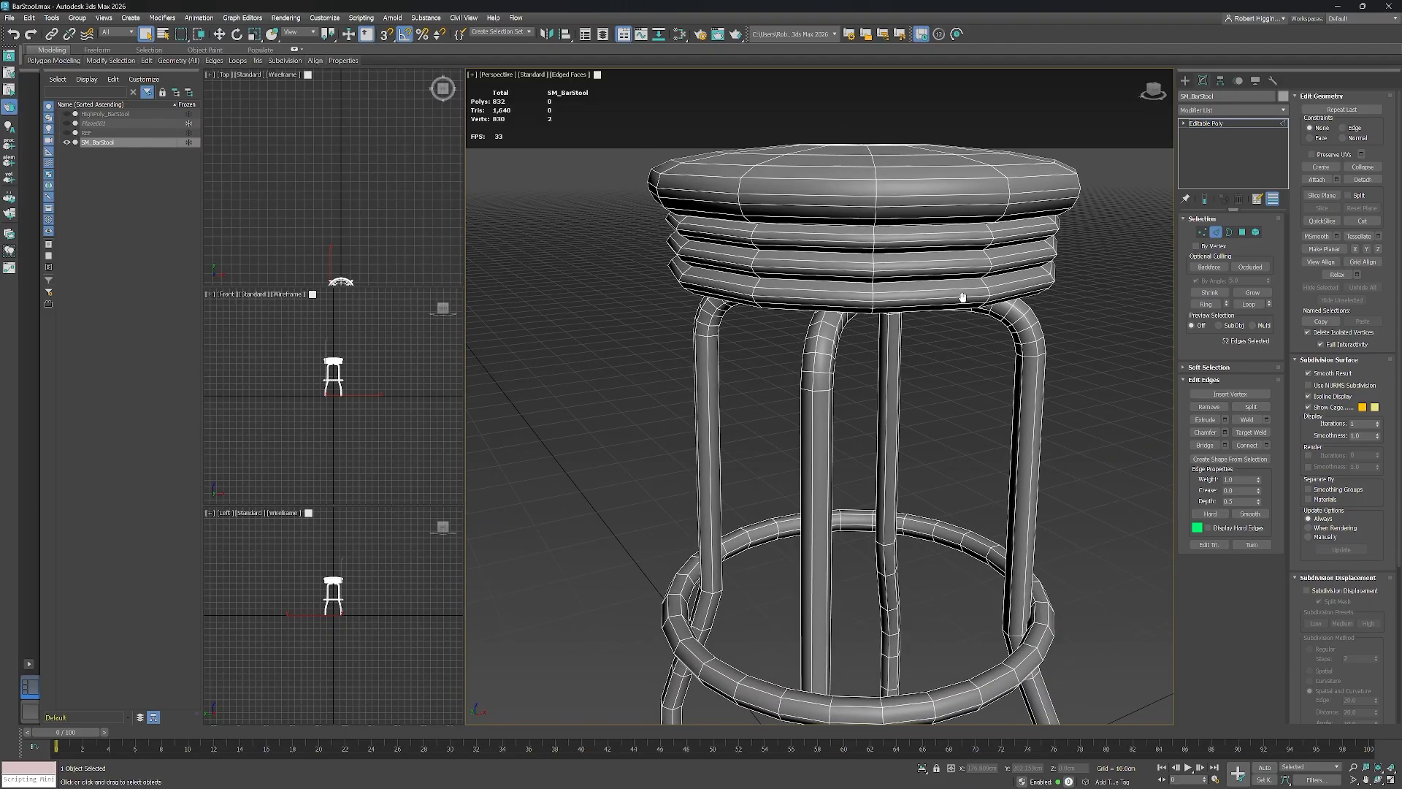
scroll(789, 204, up, 4)
alt+middle_drag(856, 305, 859, 307)
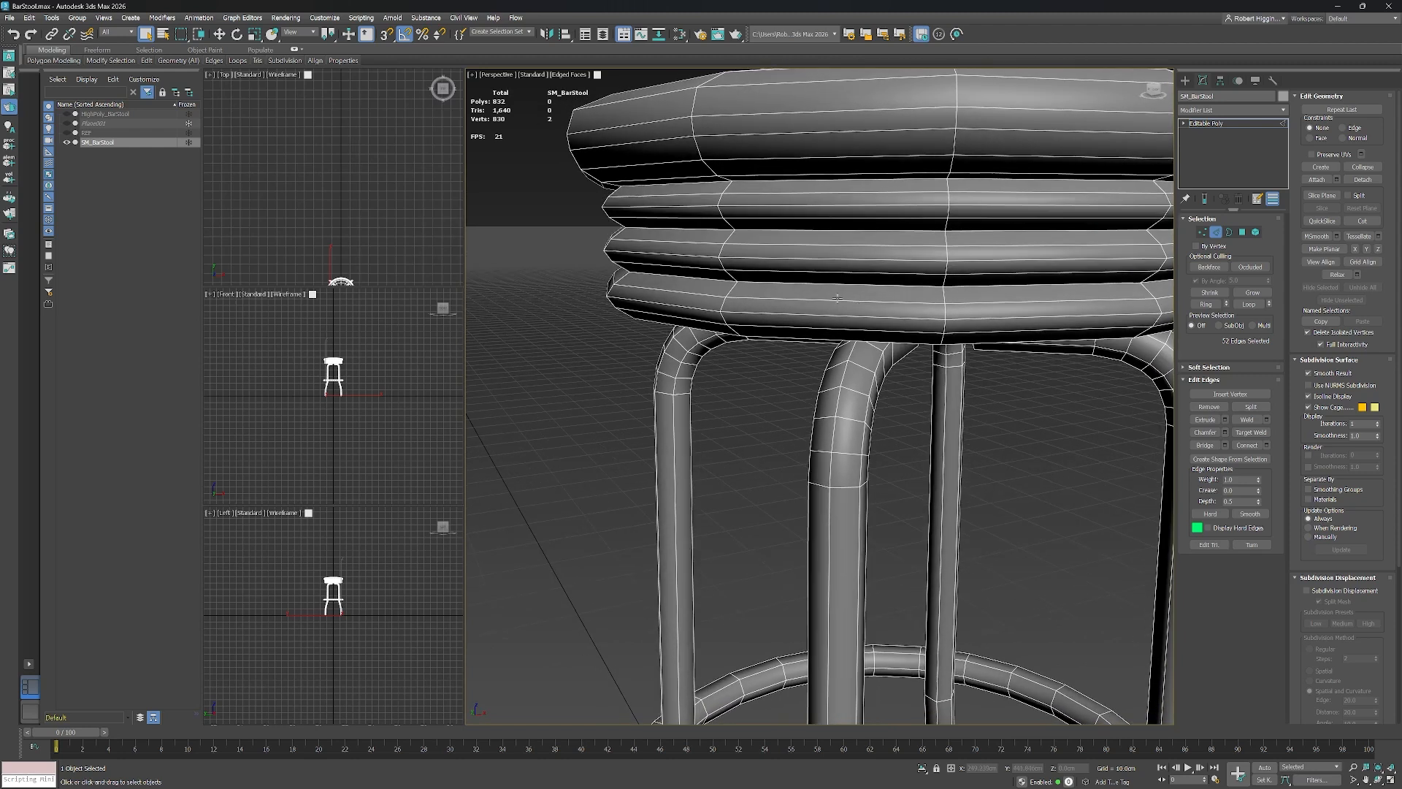
double_click(755, 195)
ctrl+double_click(747, 217)
ctrl+double_click(761, 246)
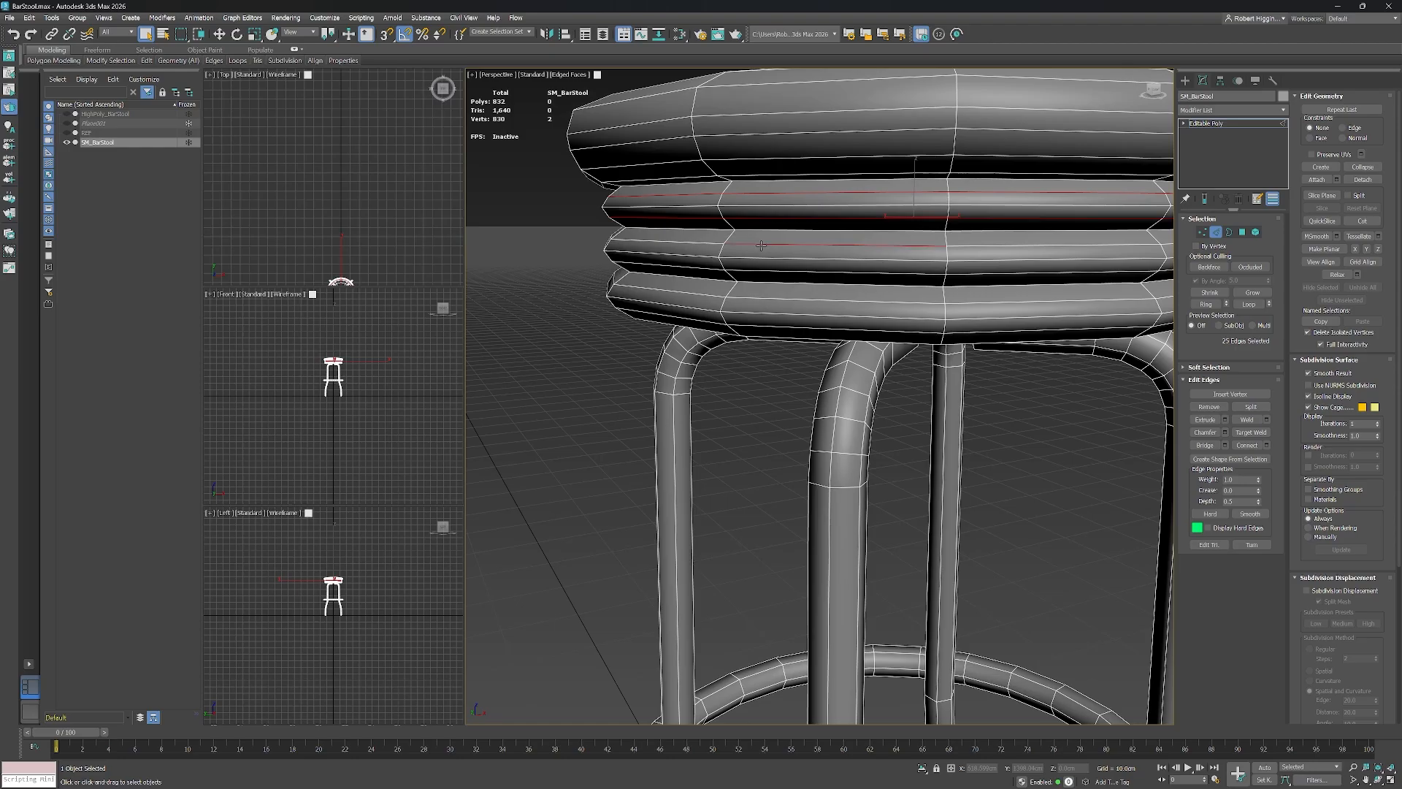
ctrl+double_click(756, 271)
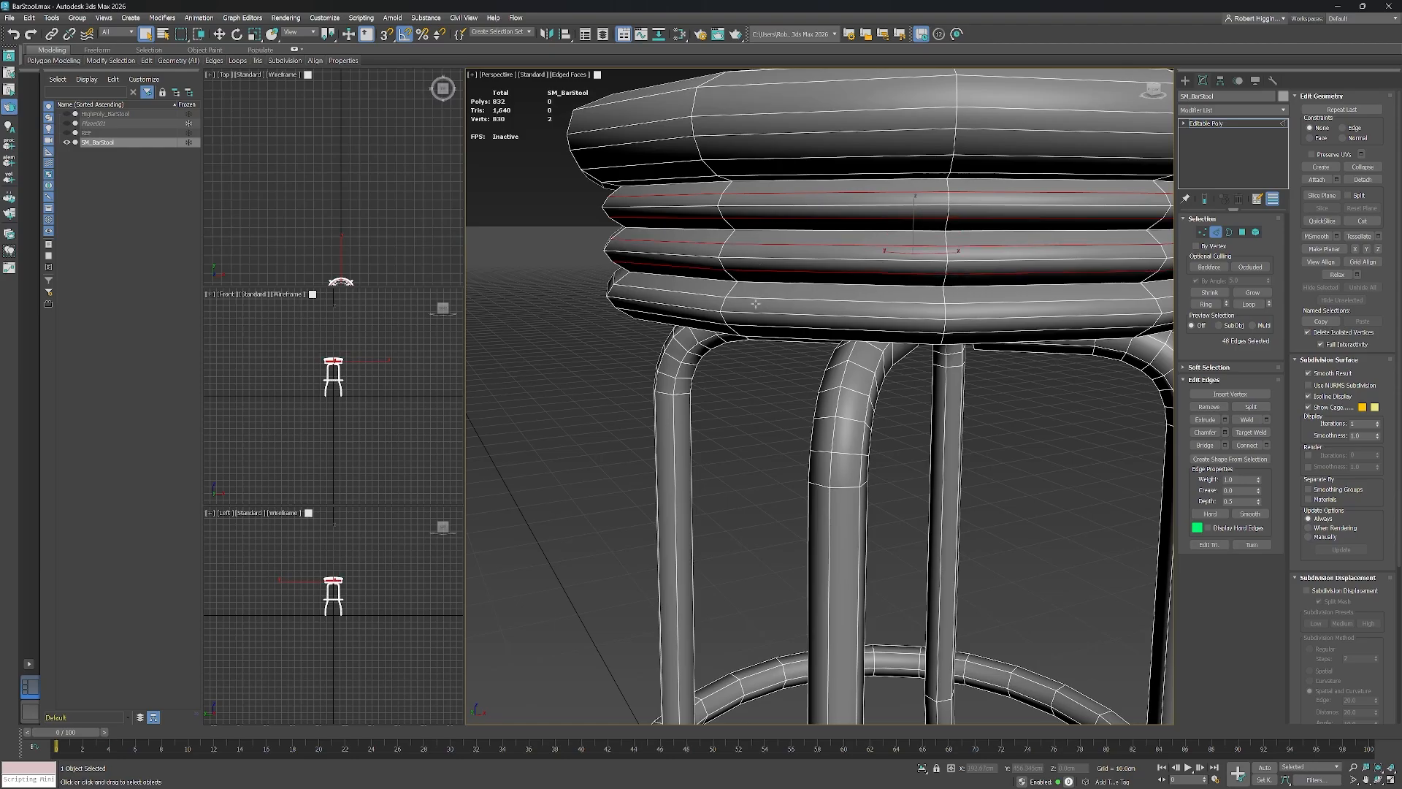
ctrl+double_click(756, 300)
ctrl+double_click(755, 327)
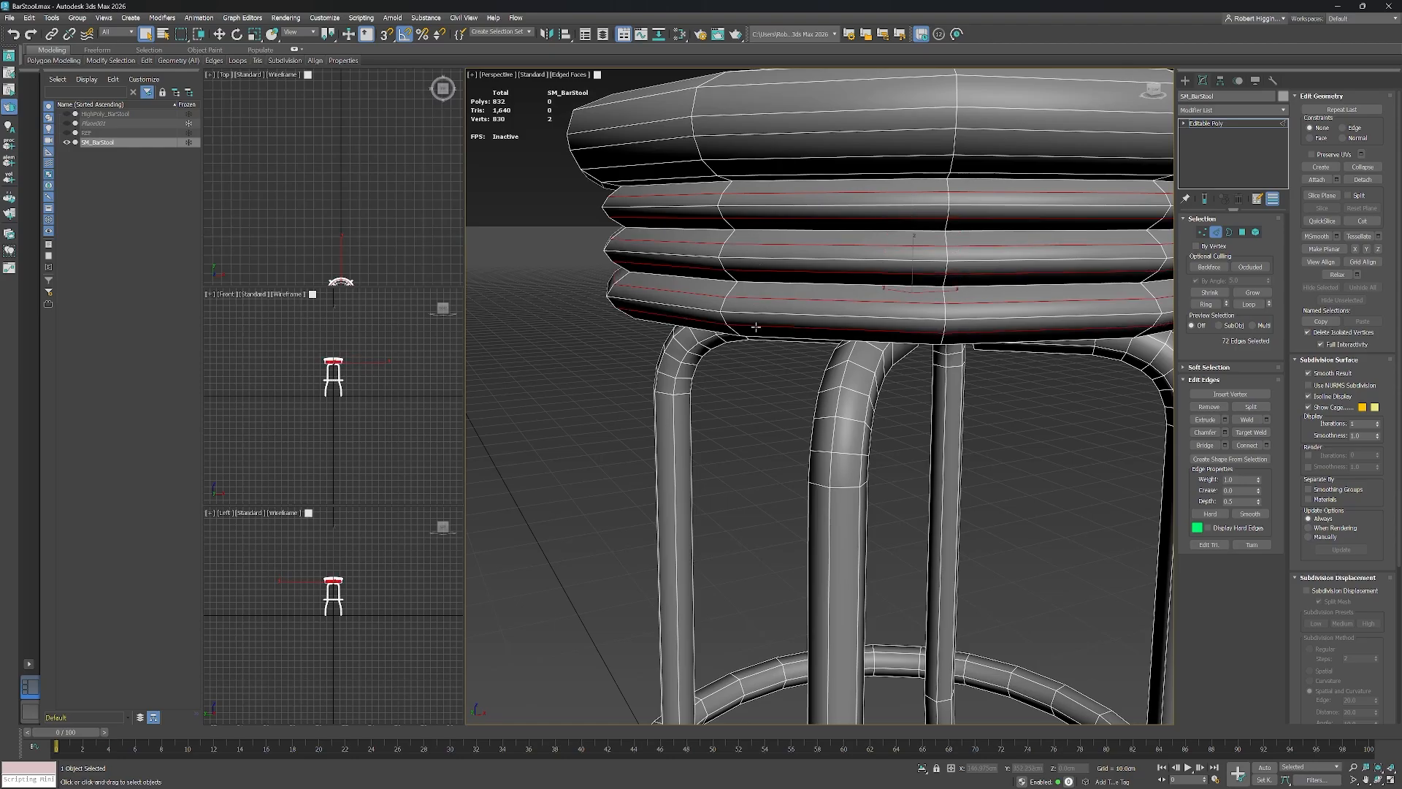
alt+middle_drag(869, 370, 865, 345)
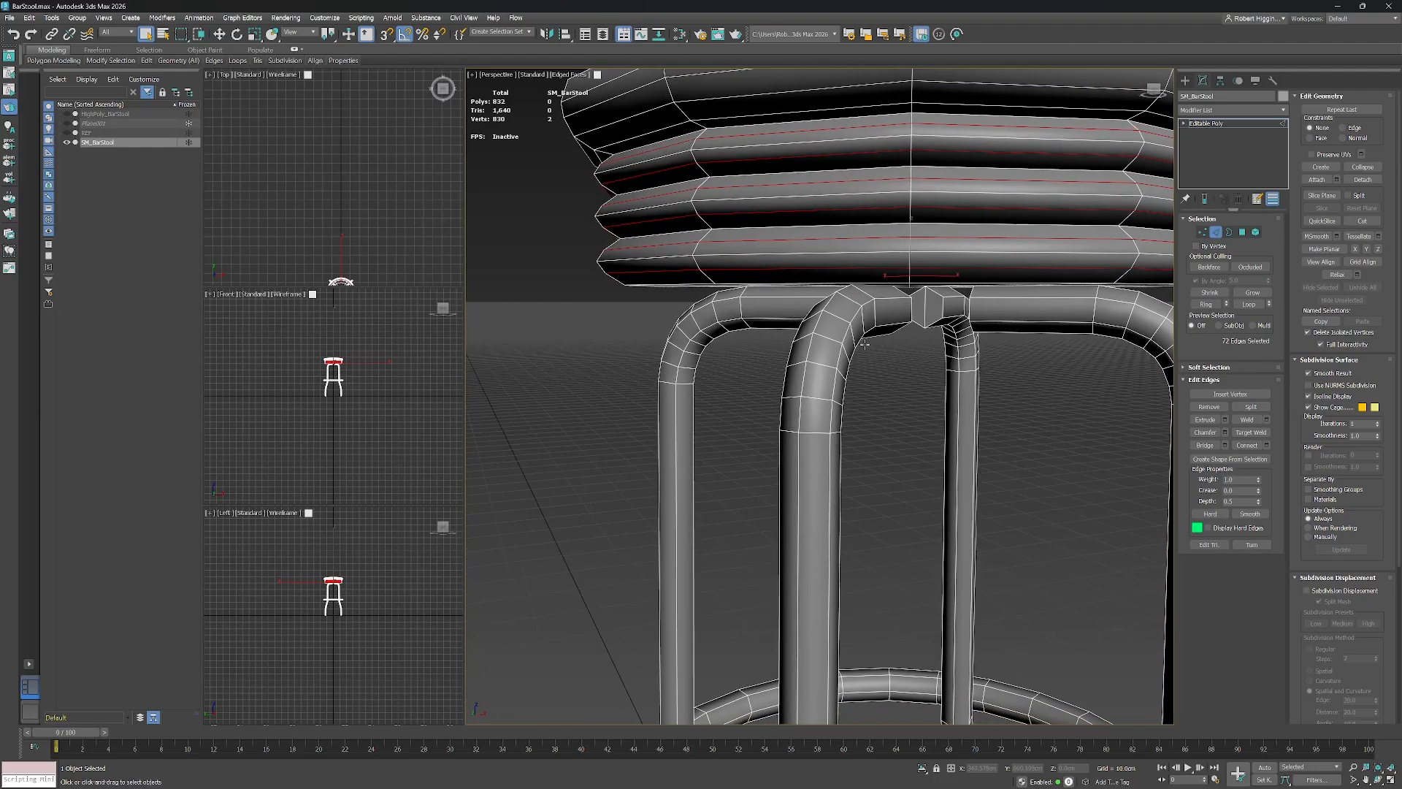
key(ctrl+BackSpace)
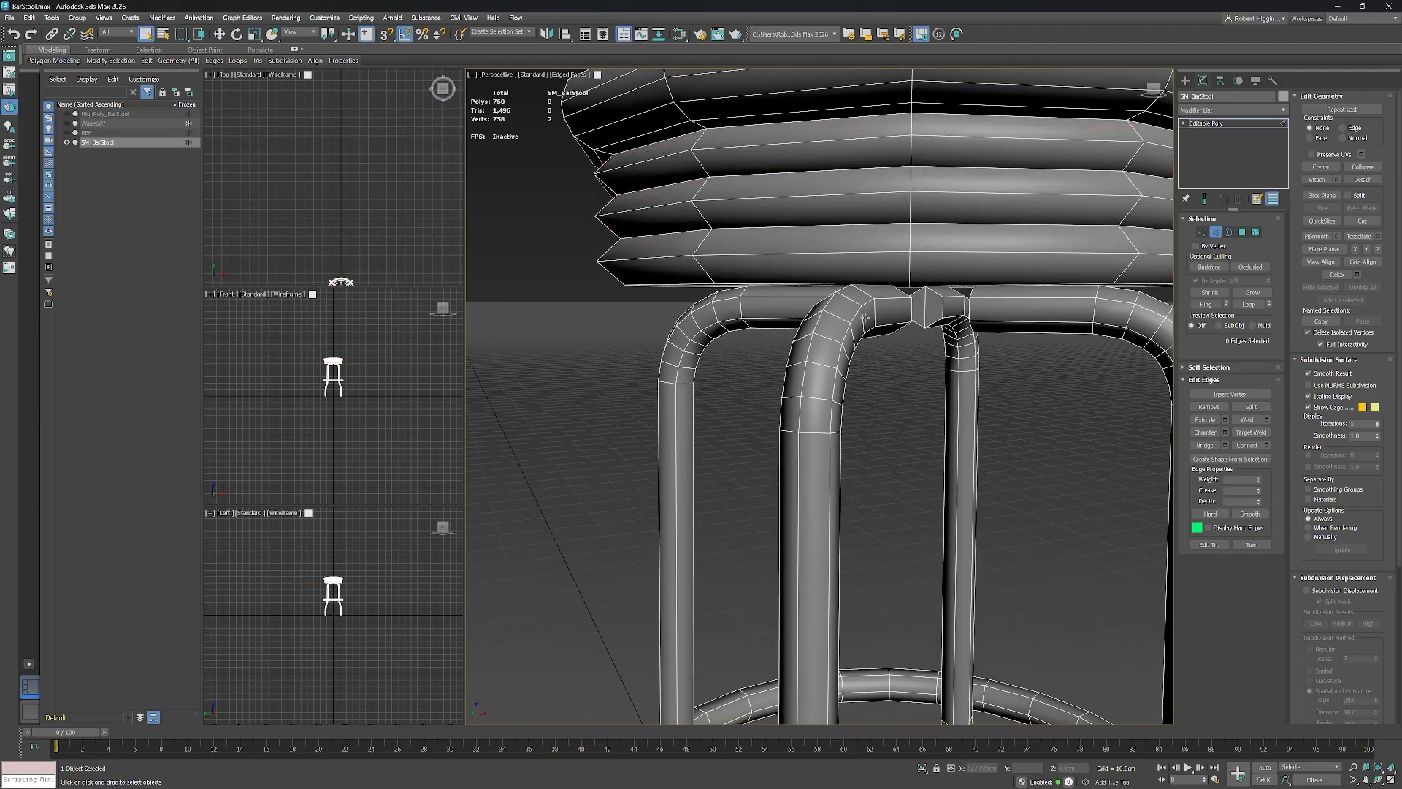
Remove one more horizontal edge loop from the seat, including its vertices.
middle_drag(858, 227, 926, 358)
double_click(850, 350)
key(ctrl+BackSpace)
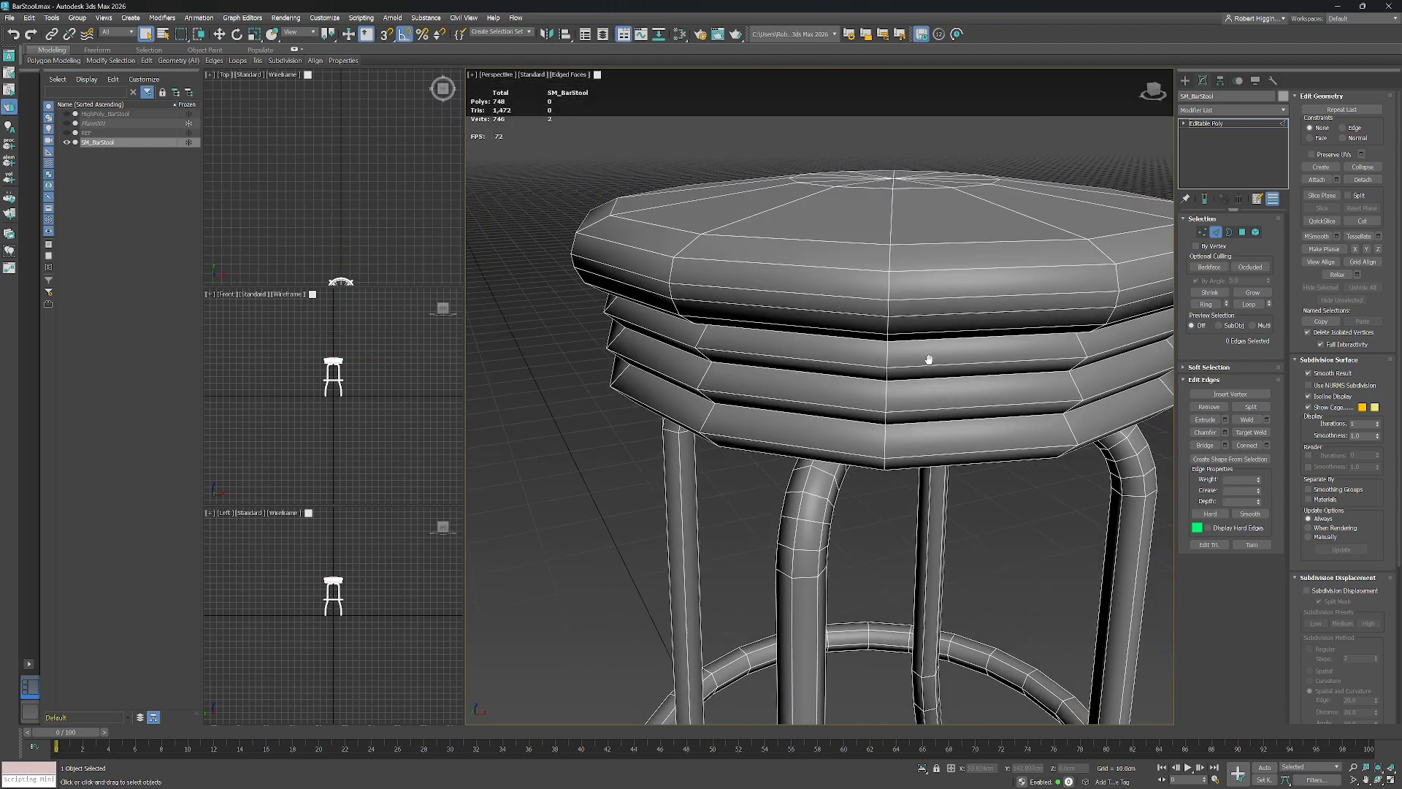
Remove two horizontal edge loops from the side of the seat cushion, including their vertices.
key(f)
scroll(875, 293, up, 2)
scroll(332, 377, up, 7)
scroll(331, 377, up, 5)
scroll(337, 568, up, 10)
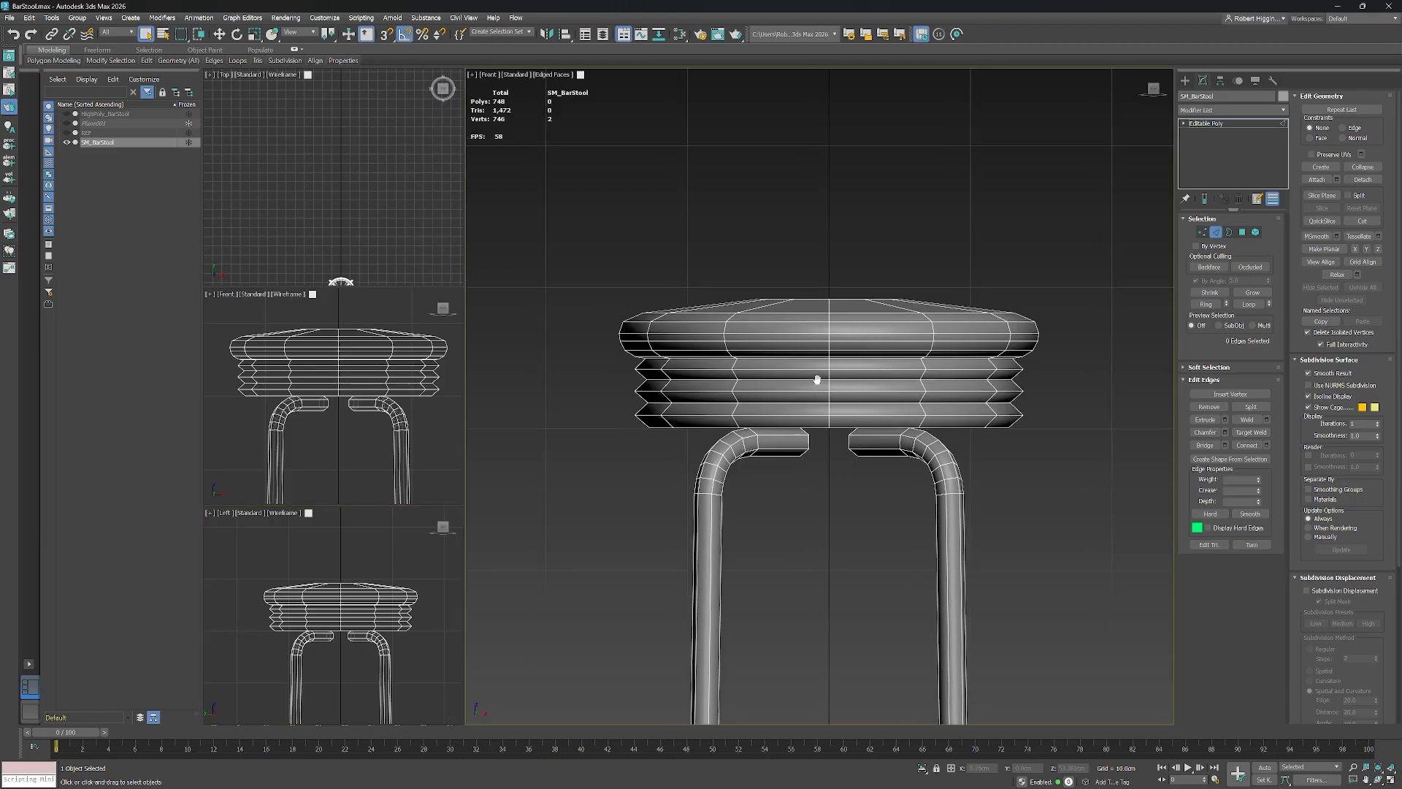
key(p)
alt+middle_drag(845, 352, 792, 353)
scroll(683, 329, up, 4)
double_click(671, 324)
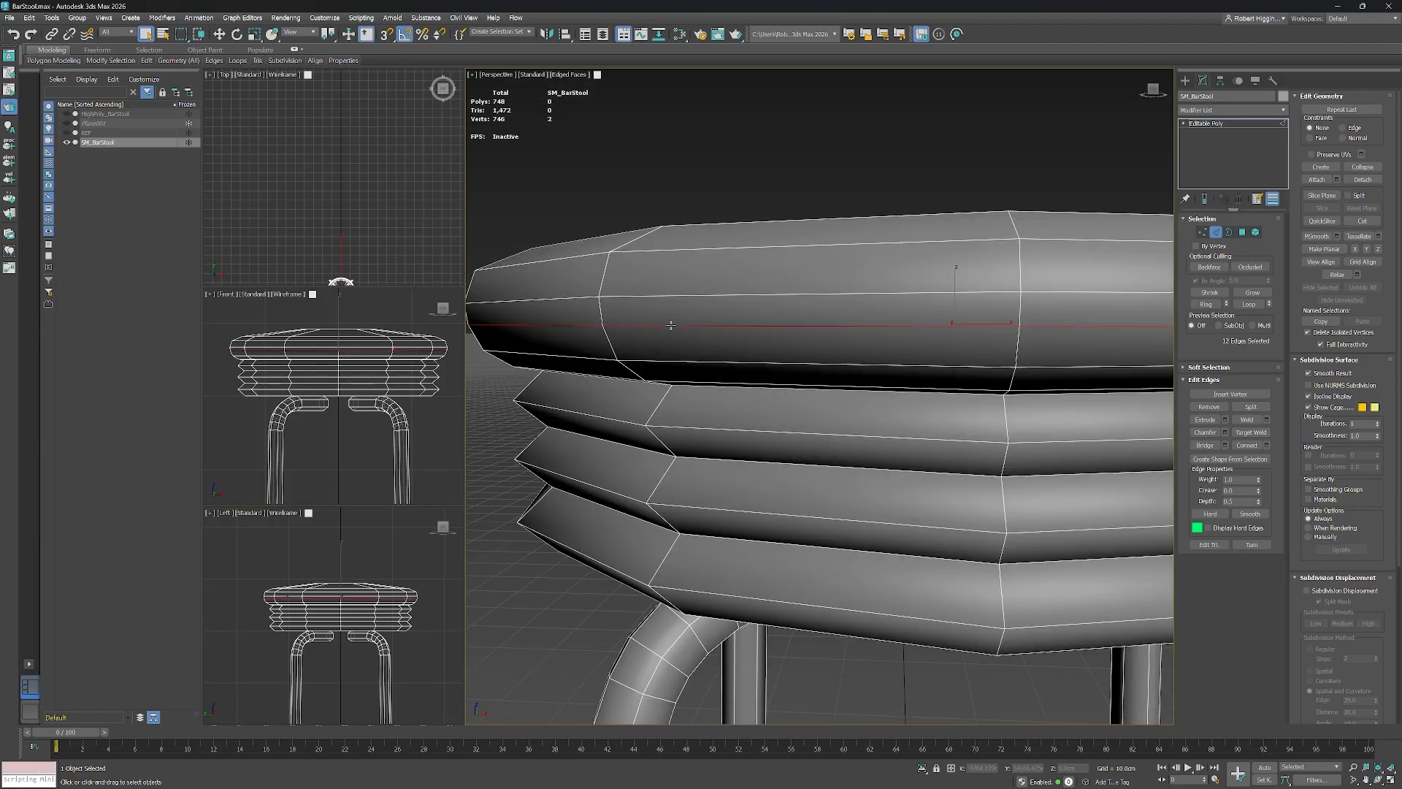
key(ctrl+BackSpace)
scroll(669, 322, down, 2)
alt+middle_drag(739, 394, 748, 379)
double_click(705, 312)
key(ctrl+BackSpace)
Select three alternate edge loops around the upper bend of the first leg.
alt+middle_drag(712, 329, 770, 296)
scroll(726, 375, down, 2)
scroll(774, 328, up, 5)
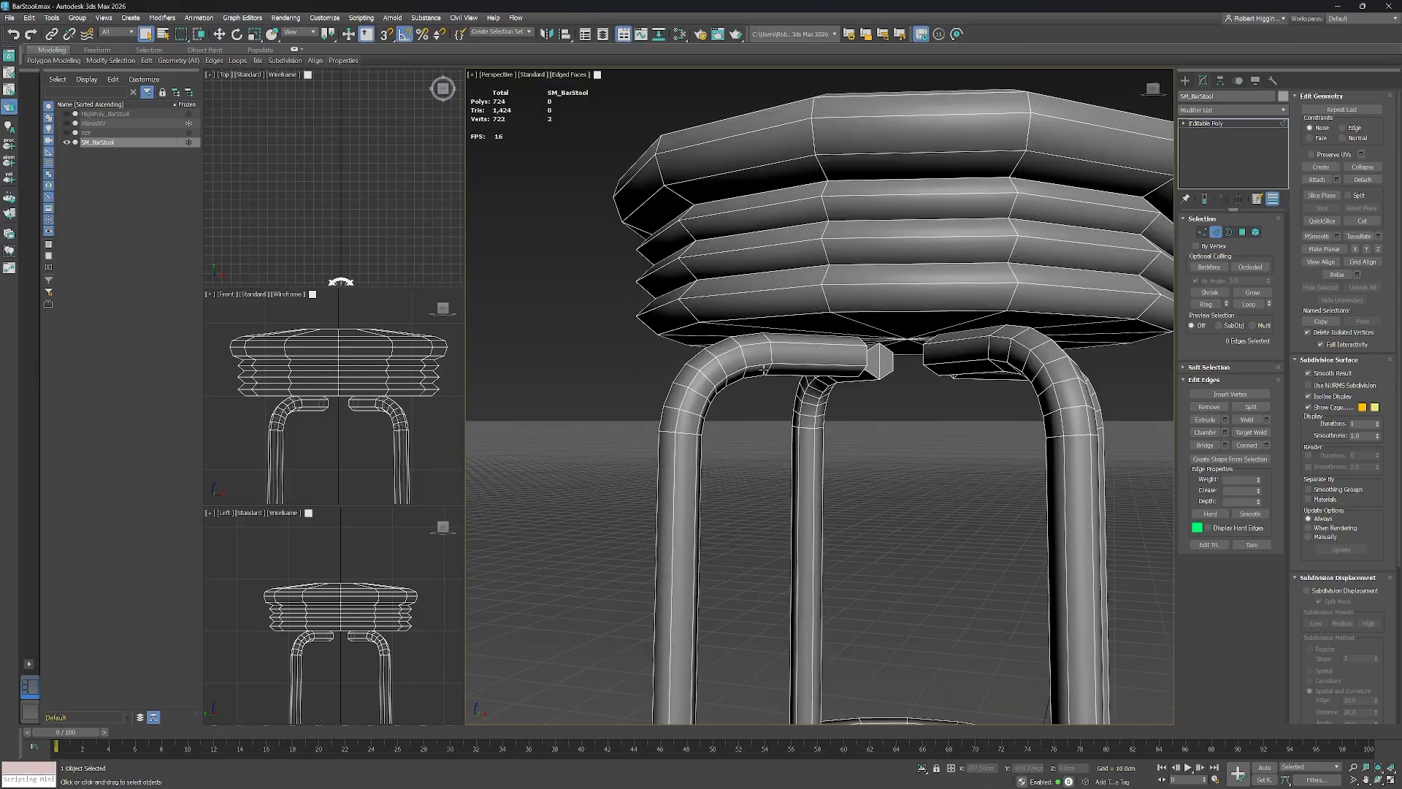
double_click(736, 358)
ctrl+double_click(678, 384)
ctrl+double_click(644, 435)
key(ctrl+BackSpace)
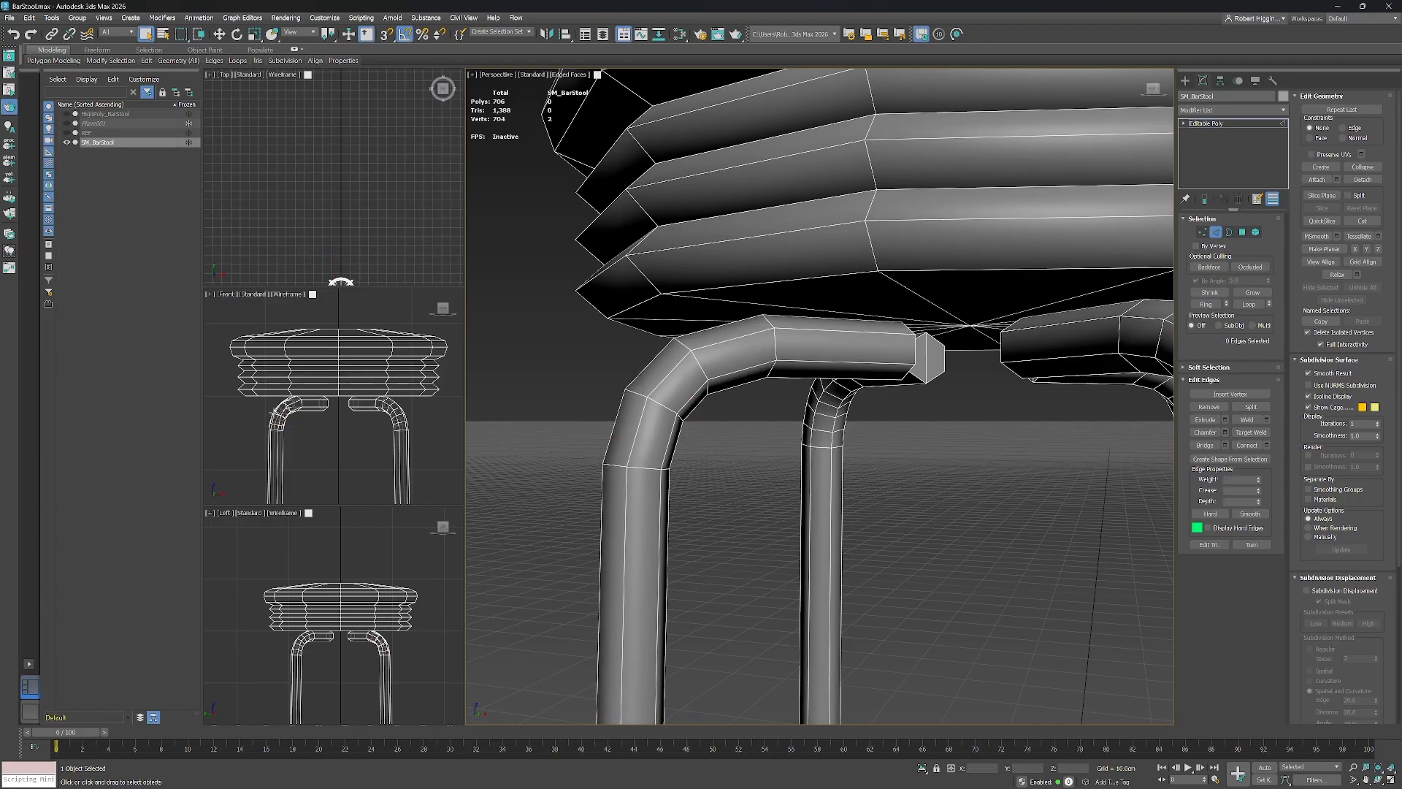
middle_drag(761, 441, 771, 448)
key(ctrl+z)
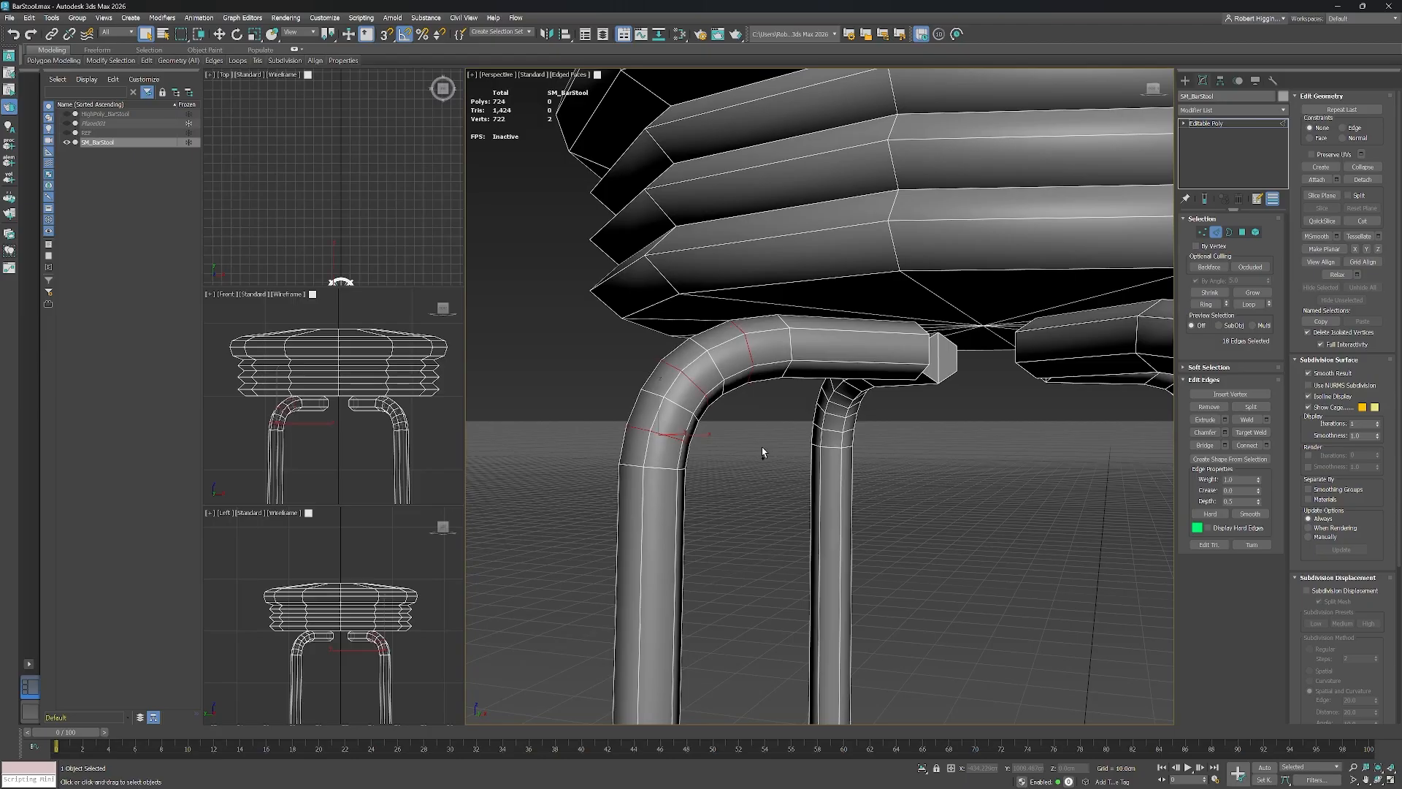
Add the three matching edge loops around the second leg's upper bend to the selection.
alt+middle_drag(905, 501, 878, 440)
ctrl+click(915, 311)
shift+click(919, 317)
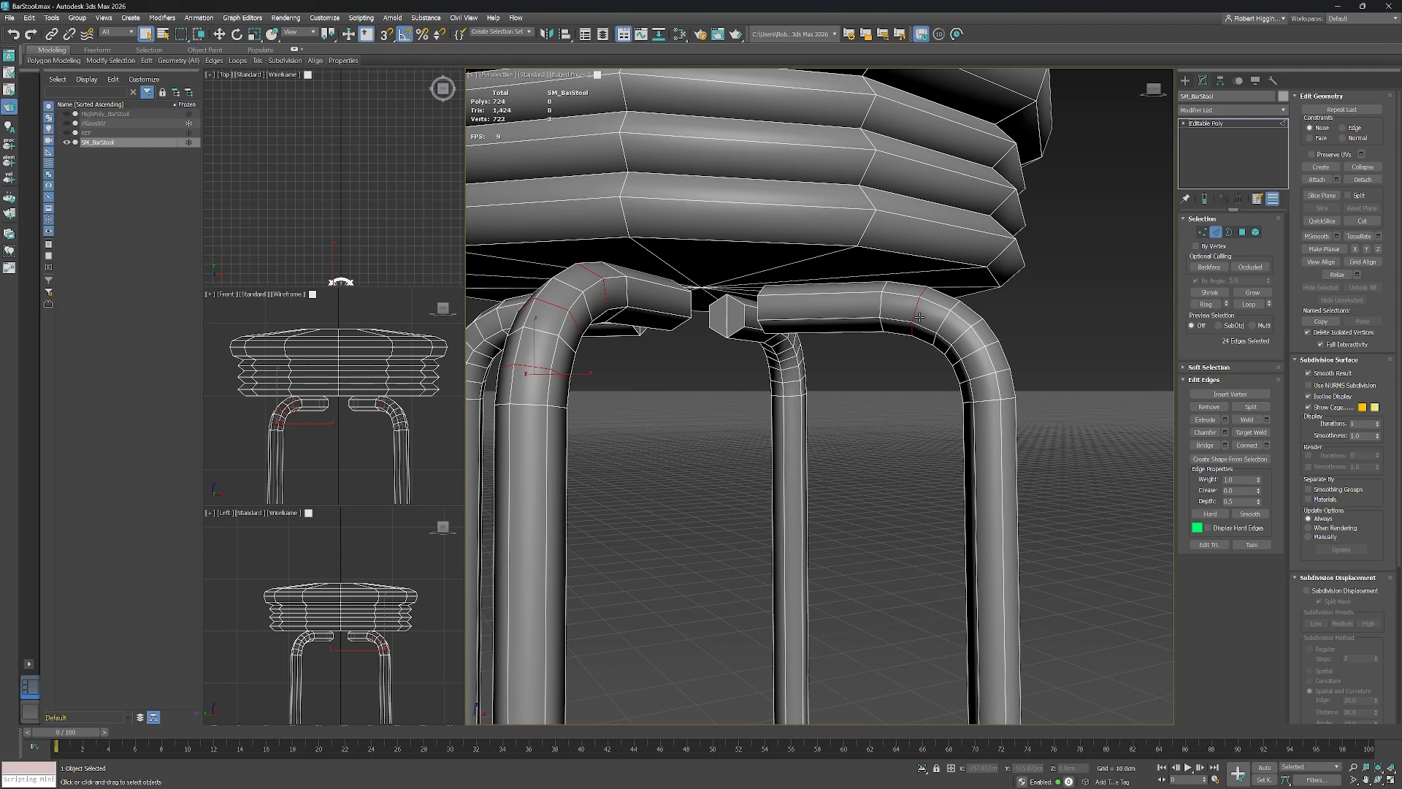
ctrl+click(963, 340)
shift+click(963, 341)
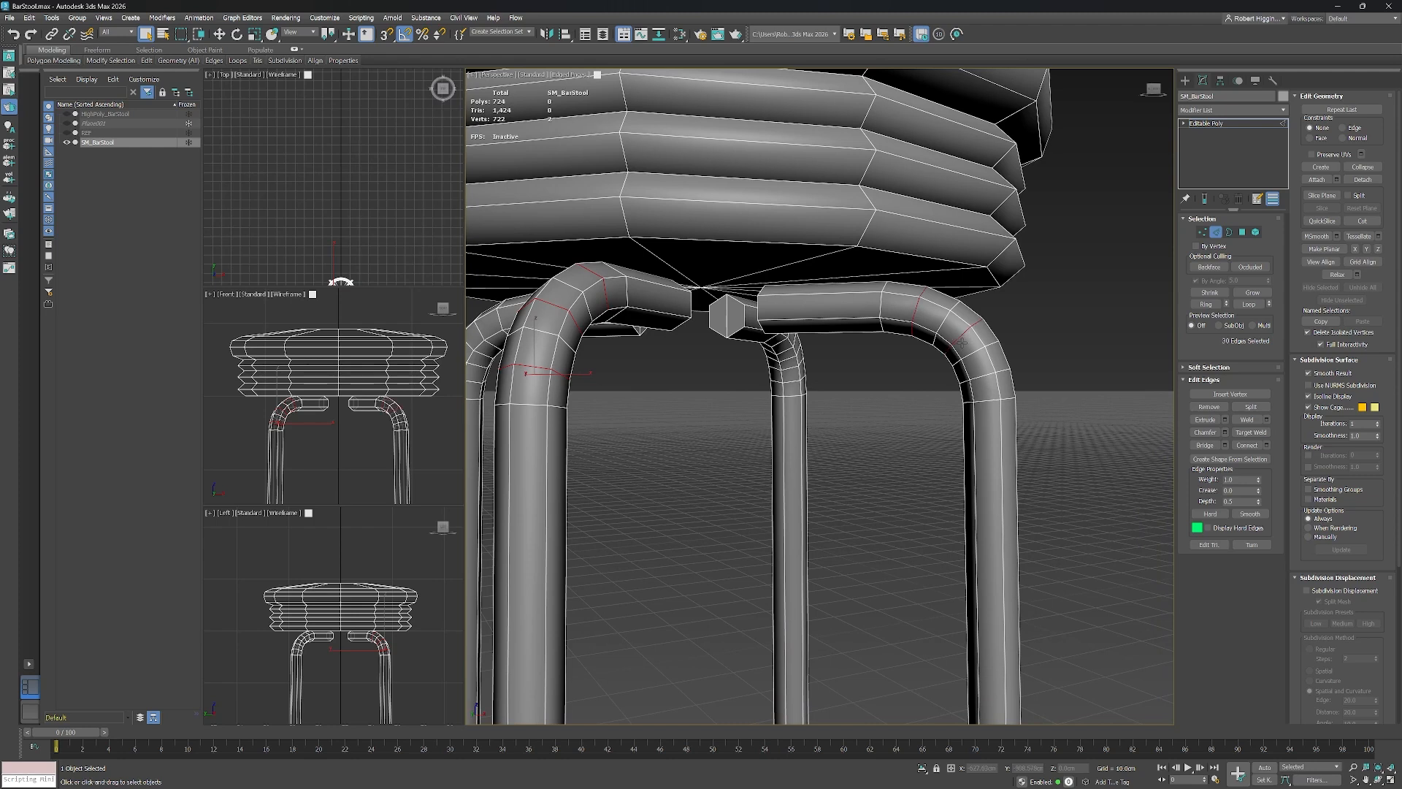
ctrl+click(983, 377)
shift+click(979, 379)
Add the three matching edge loops around the third leg's upper bend to the selection.
middle_drag(704, 396, 926, 396)
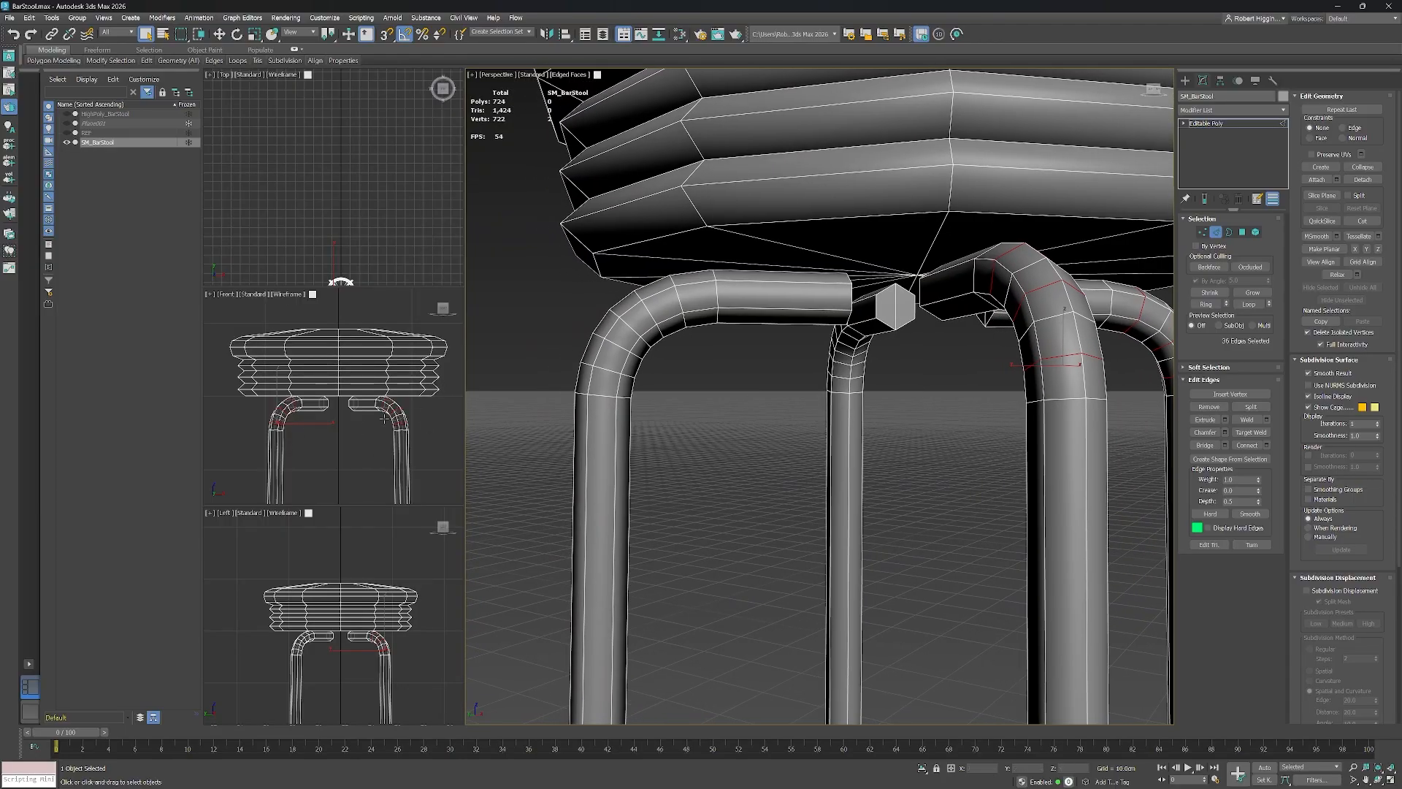
ctrl+click(678, 302)
shift+click(679, 304)
ctrl+click(627, 327)
ctrl+double_click(607, 371)
Add the fourth leg's three matching bend loops to the selection and remove all selected loops with their vertices.
alt+middle_drag(746, 393, 858, 369)
ctrl+double_click(636, 229)
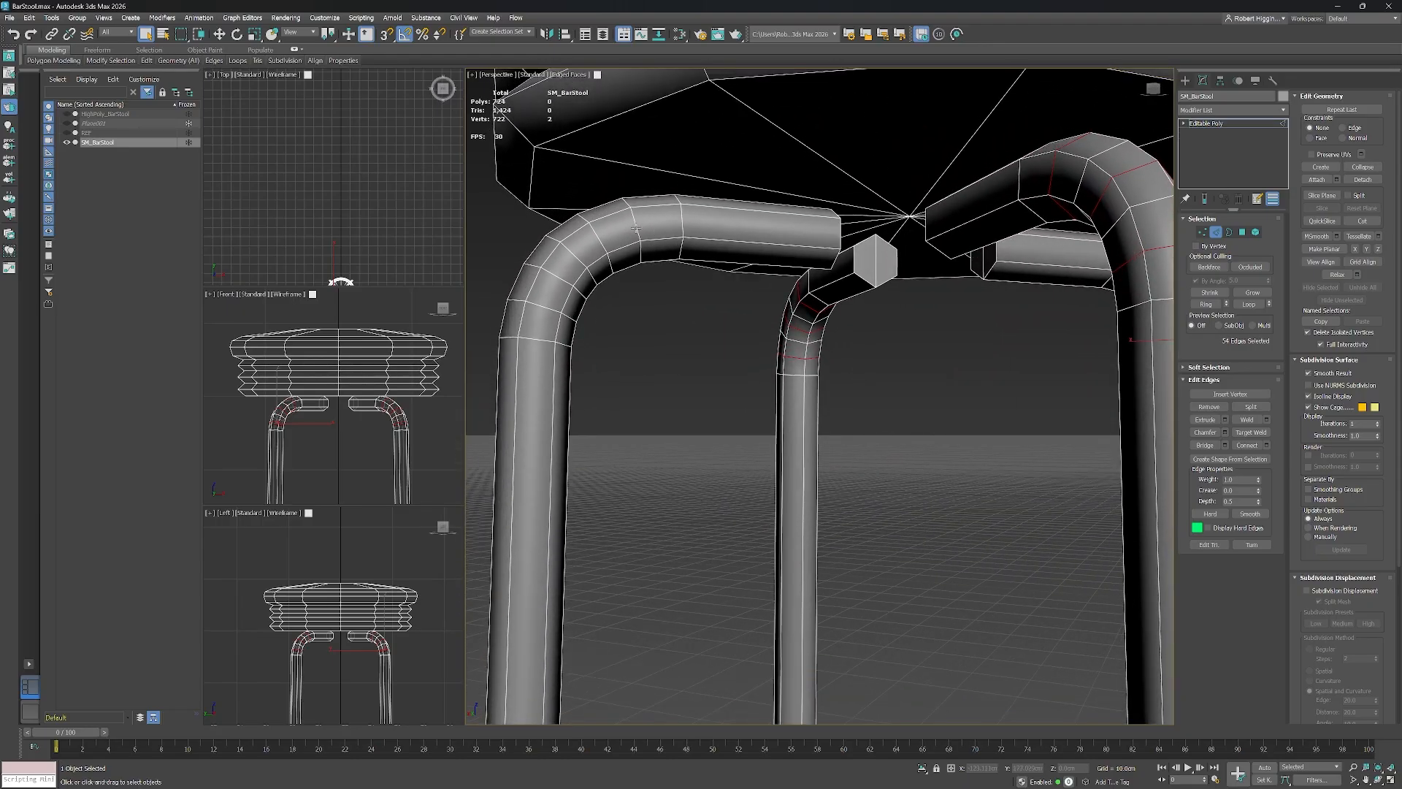
ctrl+double_click(580, 255)
ctrl+double_click(550, 310)
middle_drag(577, 320, 845, 347)
scroll(836, 353, down, 4)
alt+middle_drag(625, 397, 623, 399)
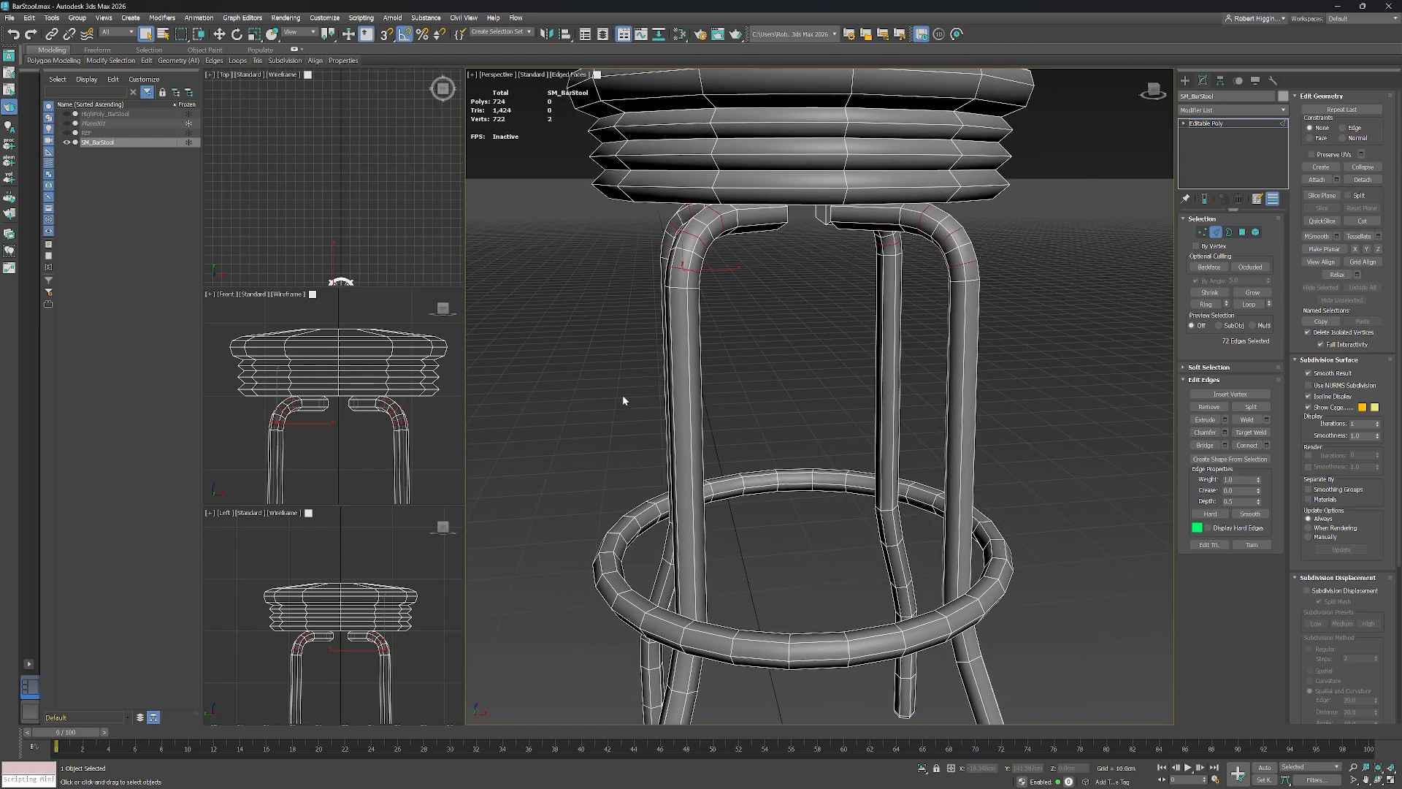
key(ctrl+BackSpace)
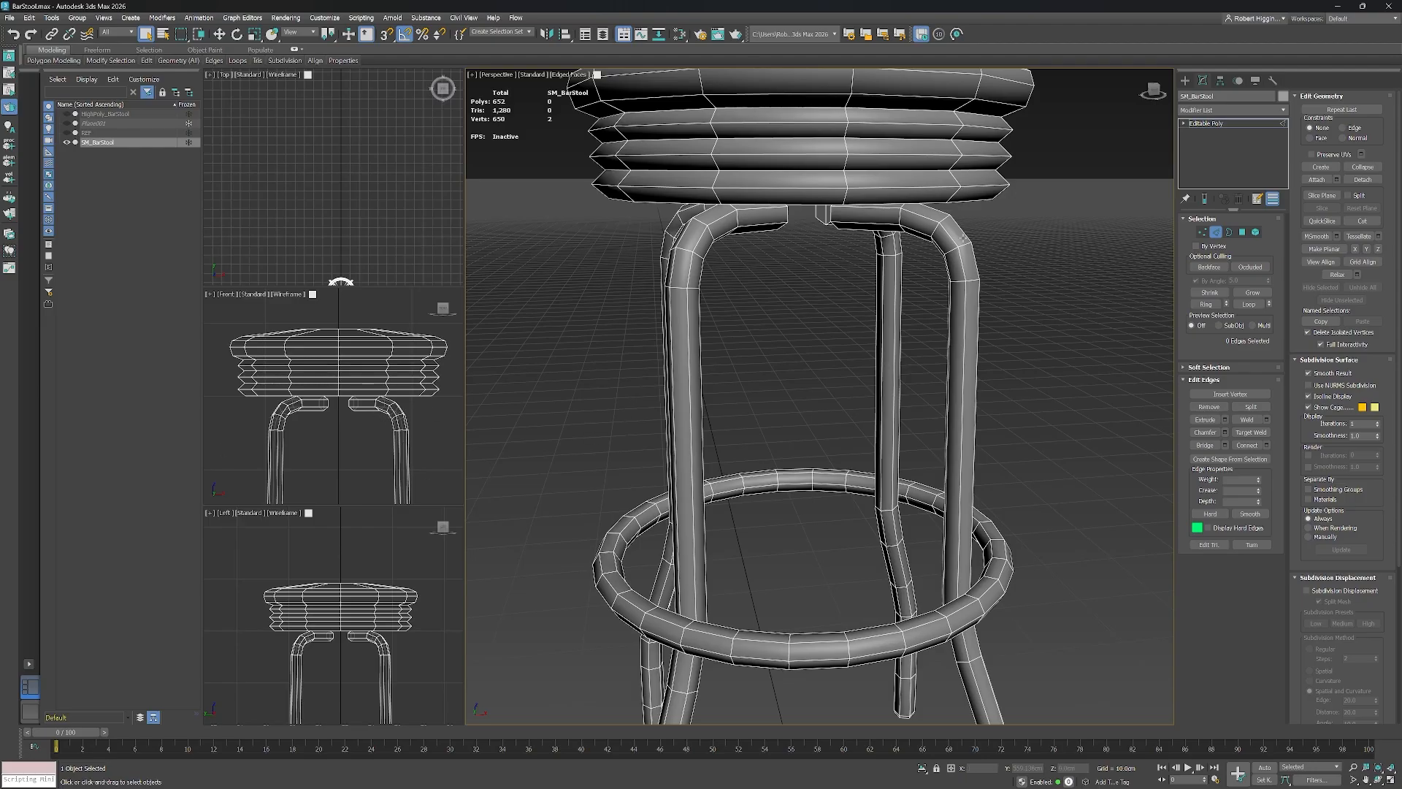
Turn off the edged-faces display and examine the silhouette of the leg bends and foot ring.
middle_drag(962, 235, 876, 293)
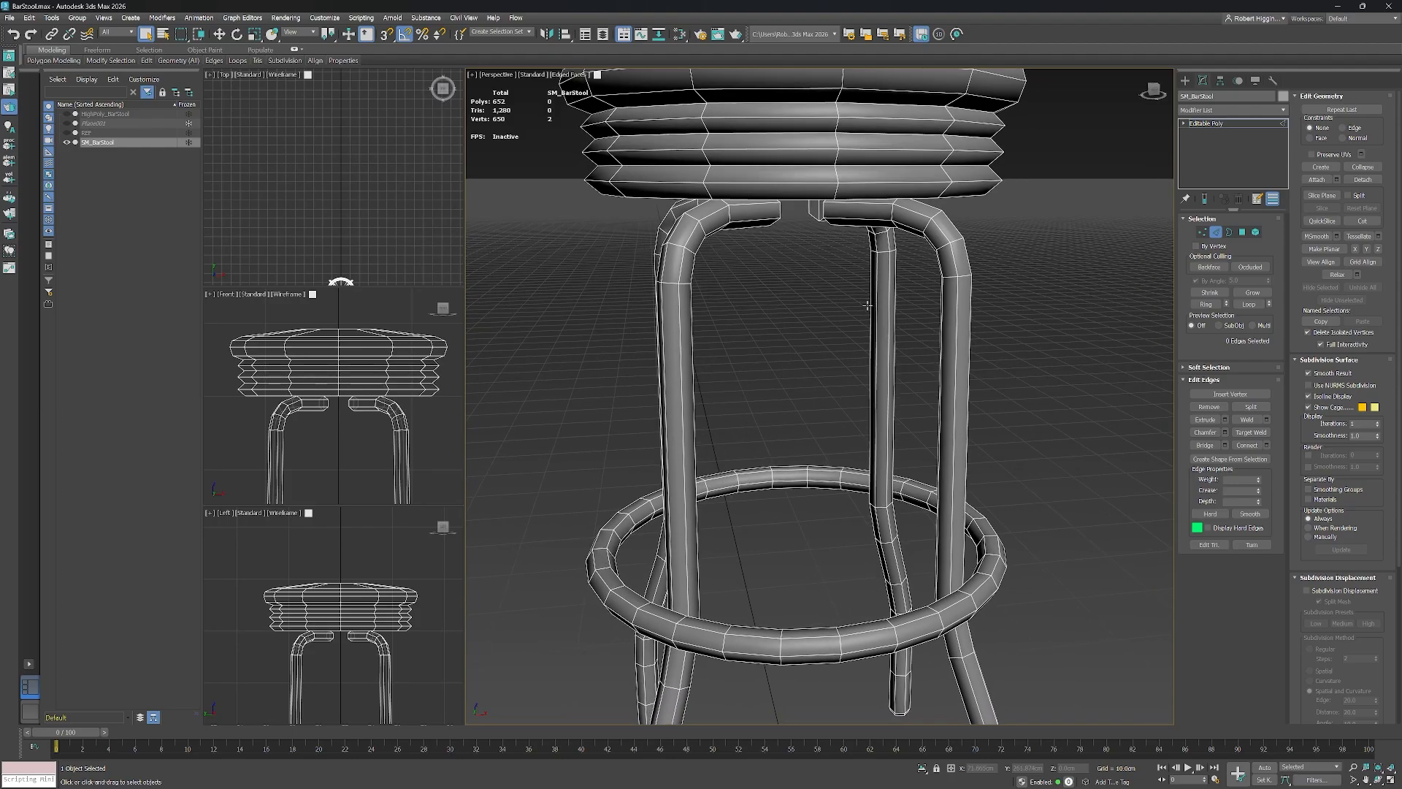
key(F4)
middle_drag(813, 254, 810, 219)
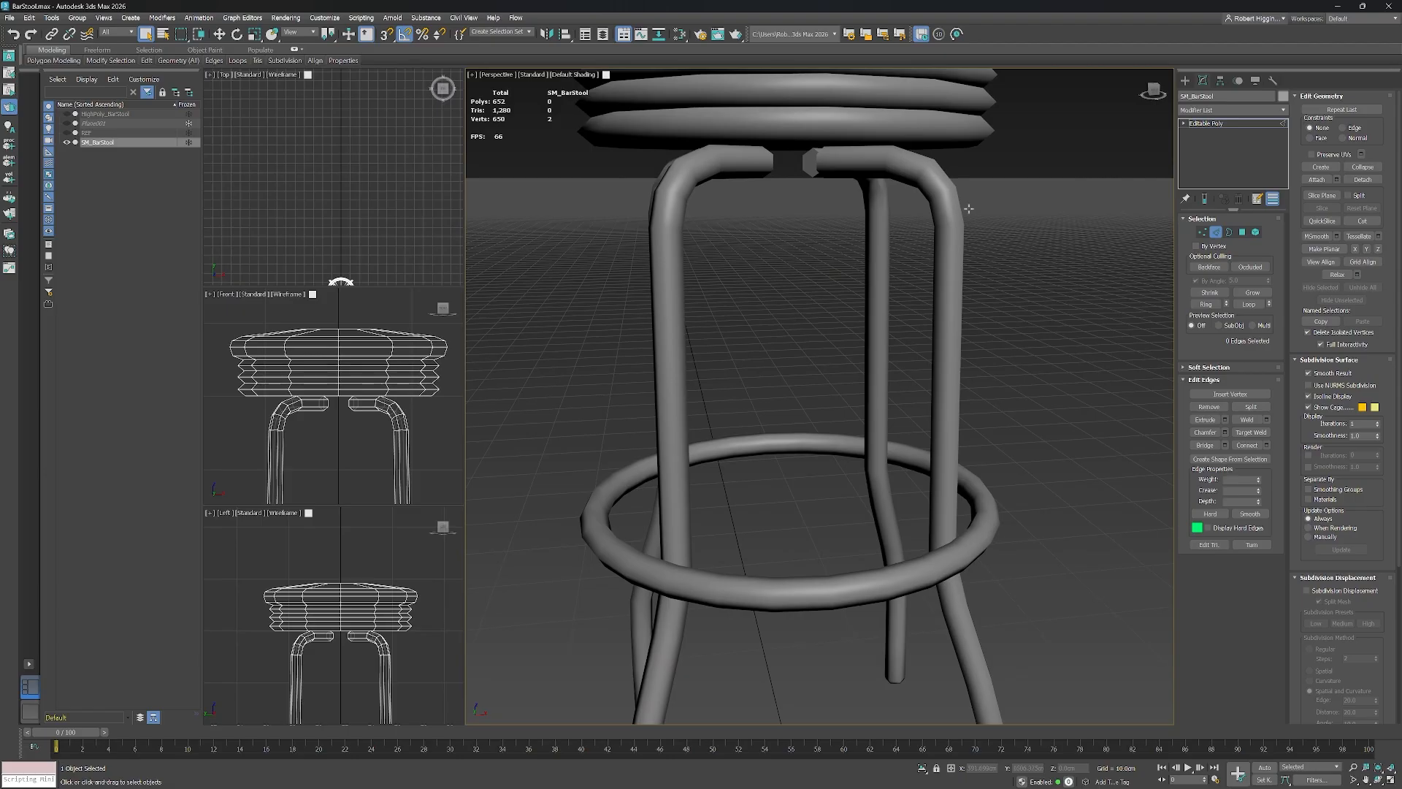
scroll(924, 288, up, 2)
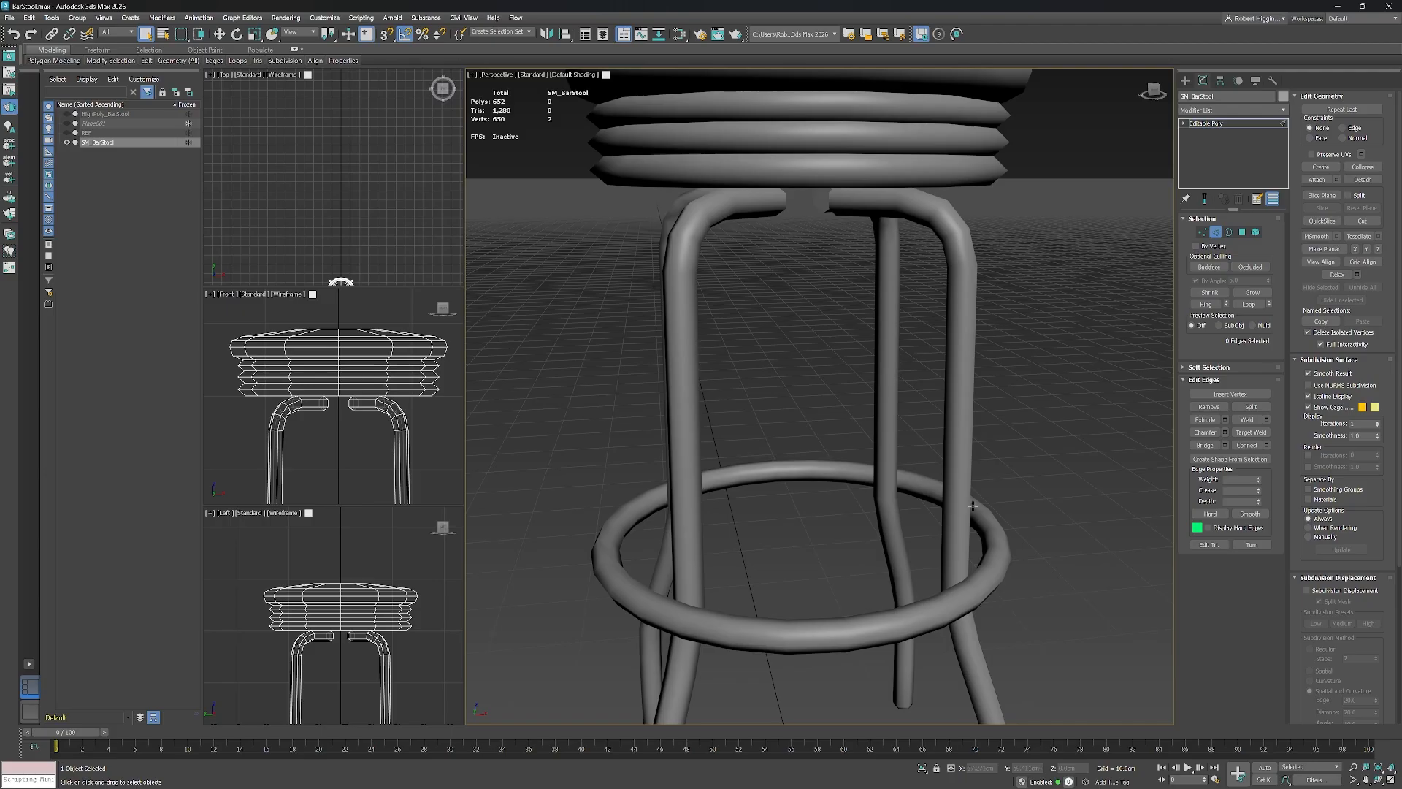
Turn the edged-faces display back on and select the first leg's edge loop just below the foot ring.
scroll(885, 398, up, 2)
key(F4)
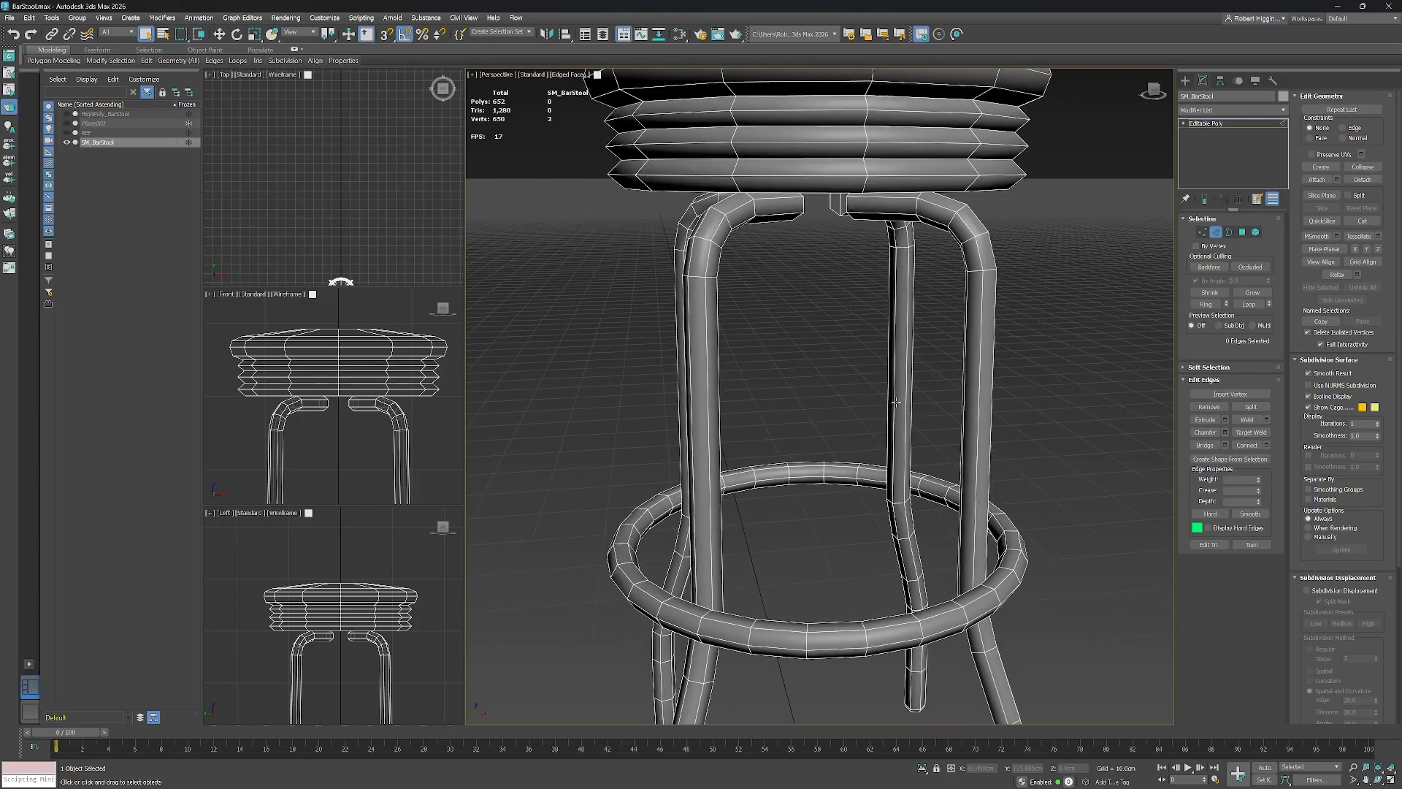
alt+middle_drag(838, 381, 852, 425)
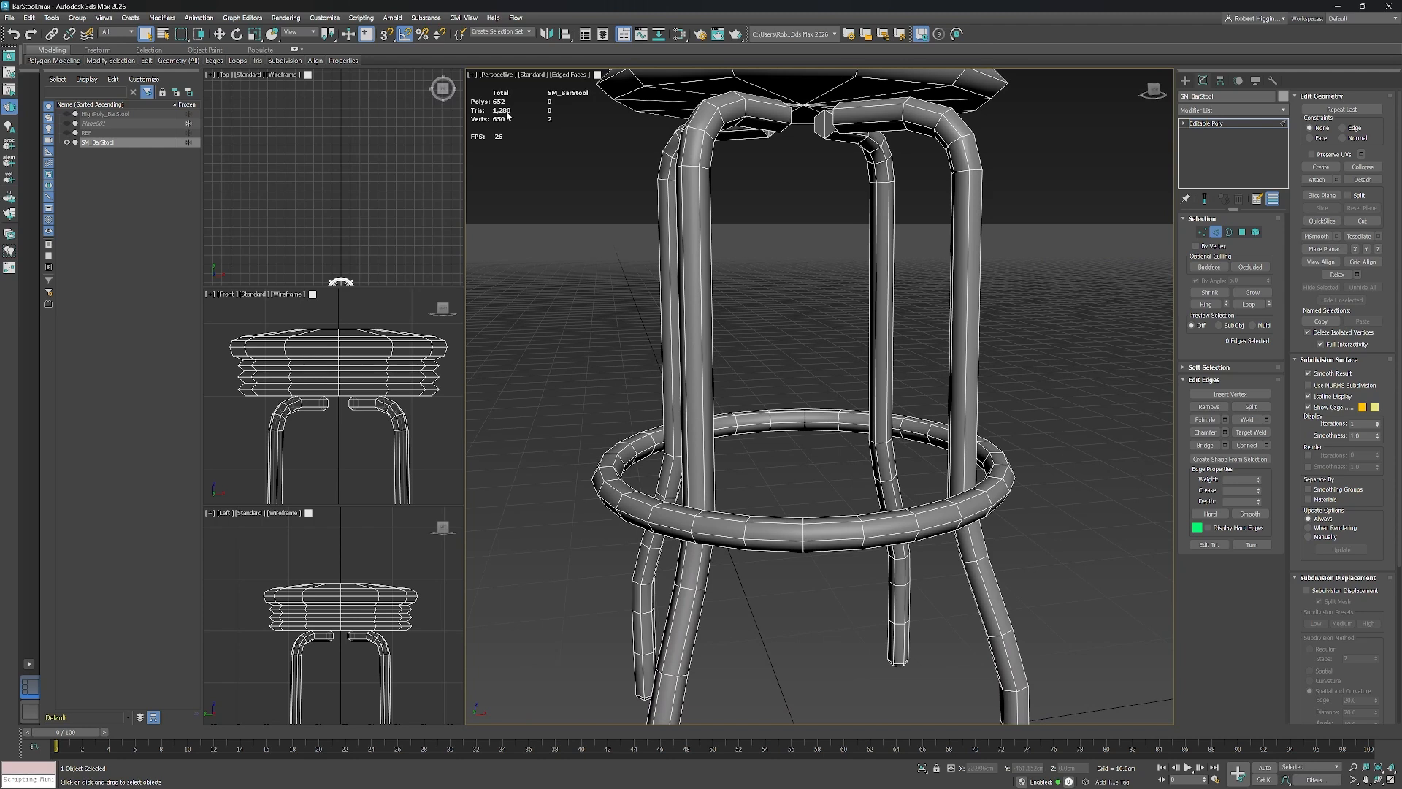
alt+middle_drag(872, 460, 913, 418)
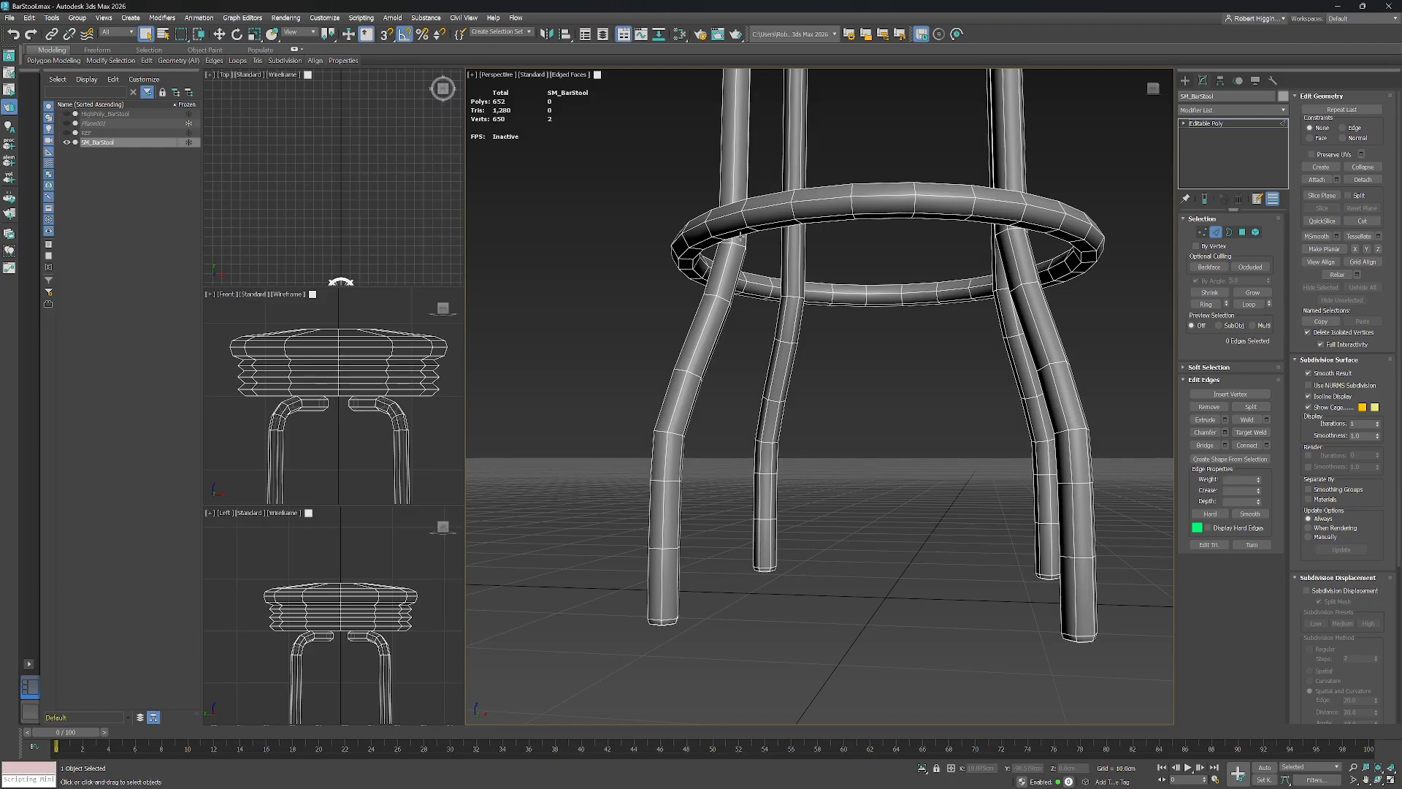
double_click(723, 299)
Add the matching edge loops just below the foot ring on the other legs to the selection.
middle_drag(773, 333, 774, 331)
scroll(387, 443, down, 7)
middle_drag(411, 474, 412, 400)
scroll(394, 374, up, 3)
scroll(394, 370, up, 3)
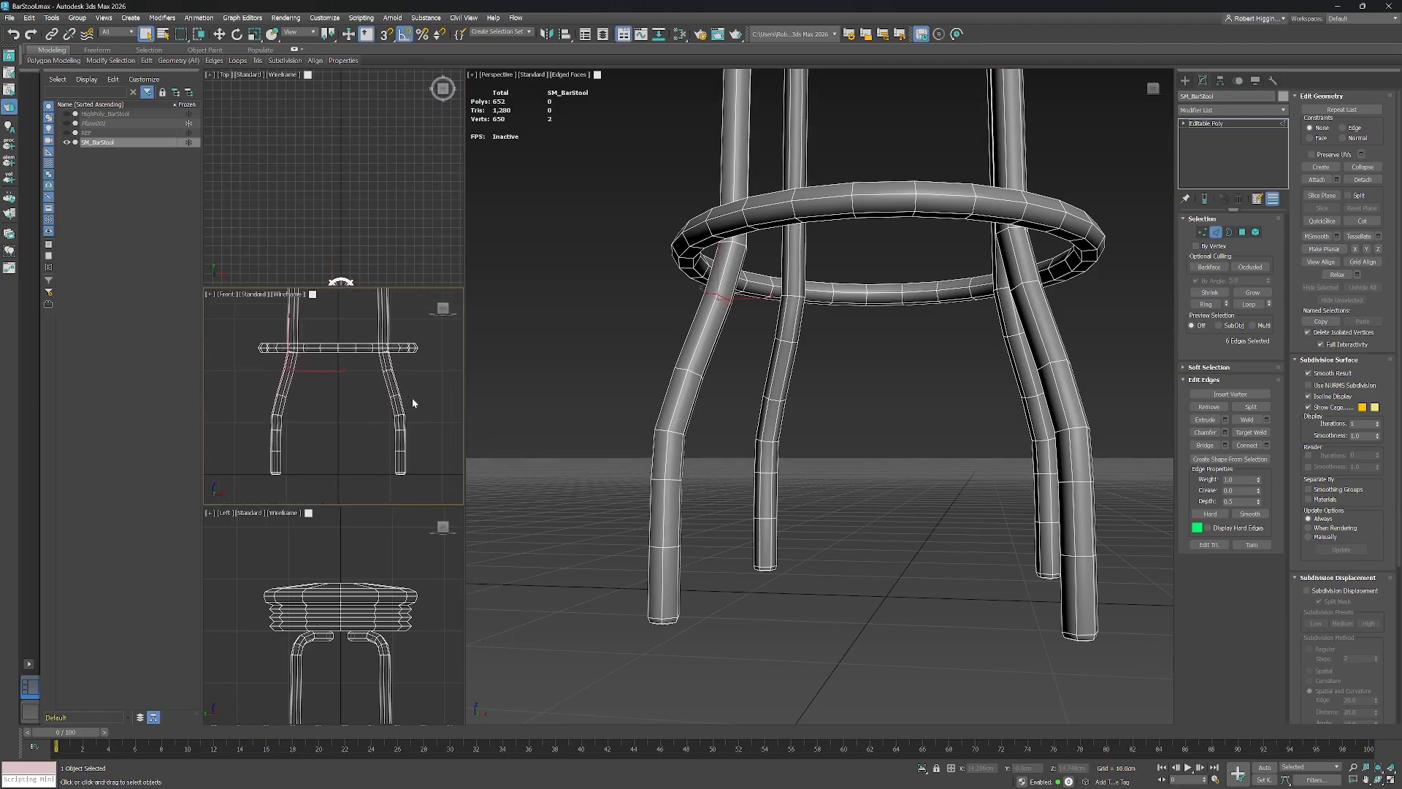
scroll(345, 619, down, 5)
middle_drag(359, 652, 341, 592)
scroll(348, 583, up, 5)
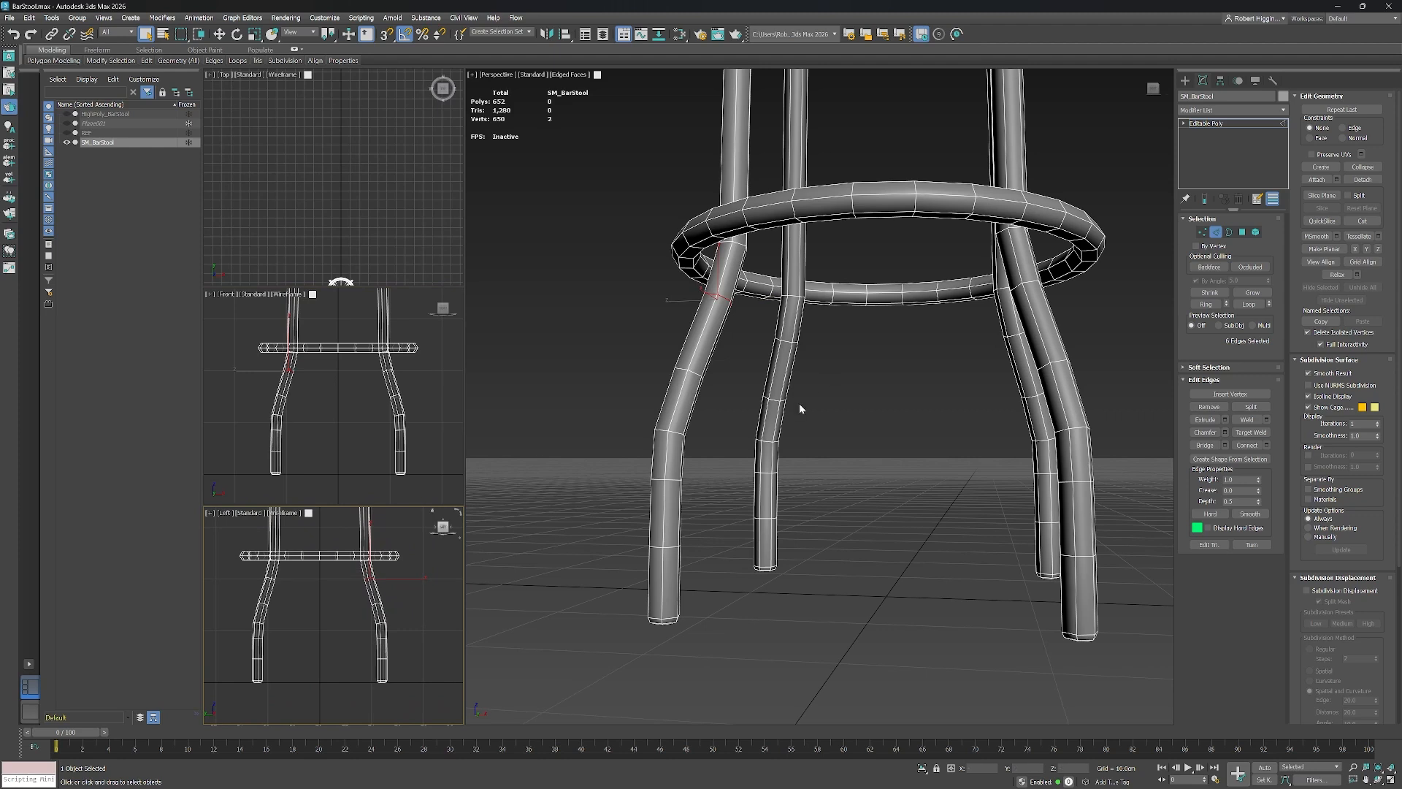
ctrl+double_click(786, 341)
alt+middle_drag(882, 389, 892, 388)
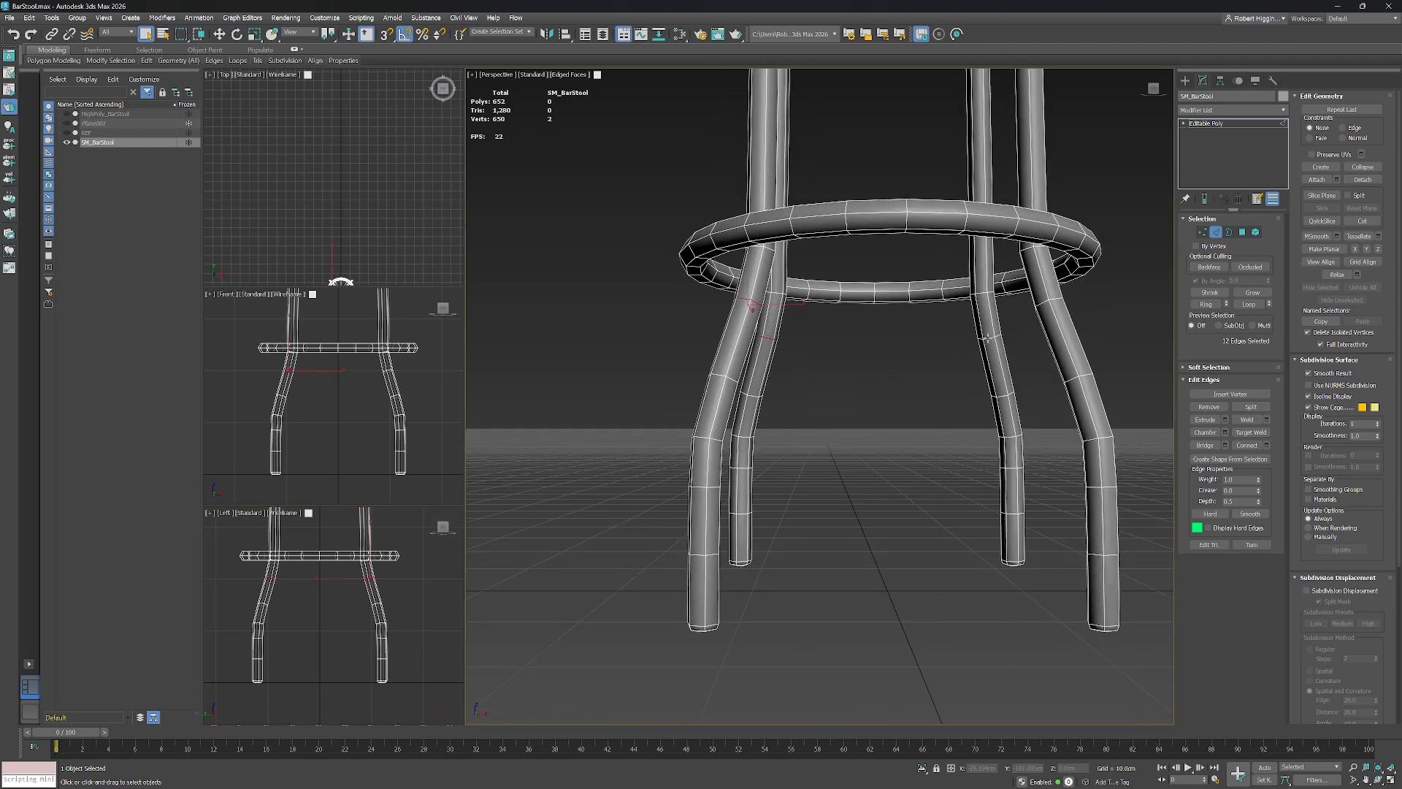
ctrl+double_click(1040, 305)
Add the next edge loop down on each leg to the selection and remove all selected loops with their vertices.
ctrl+double_click(721, 378)
ctrl+double_click(751, 397)
ctrl+double_click(1081, 375)
alt+middle_drag(831, 410, 806, 408)
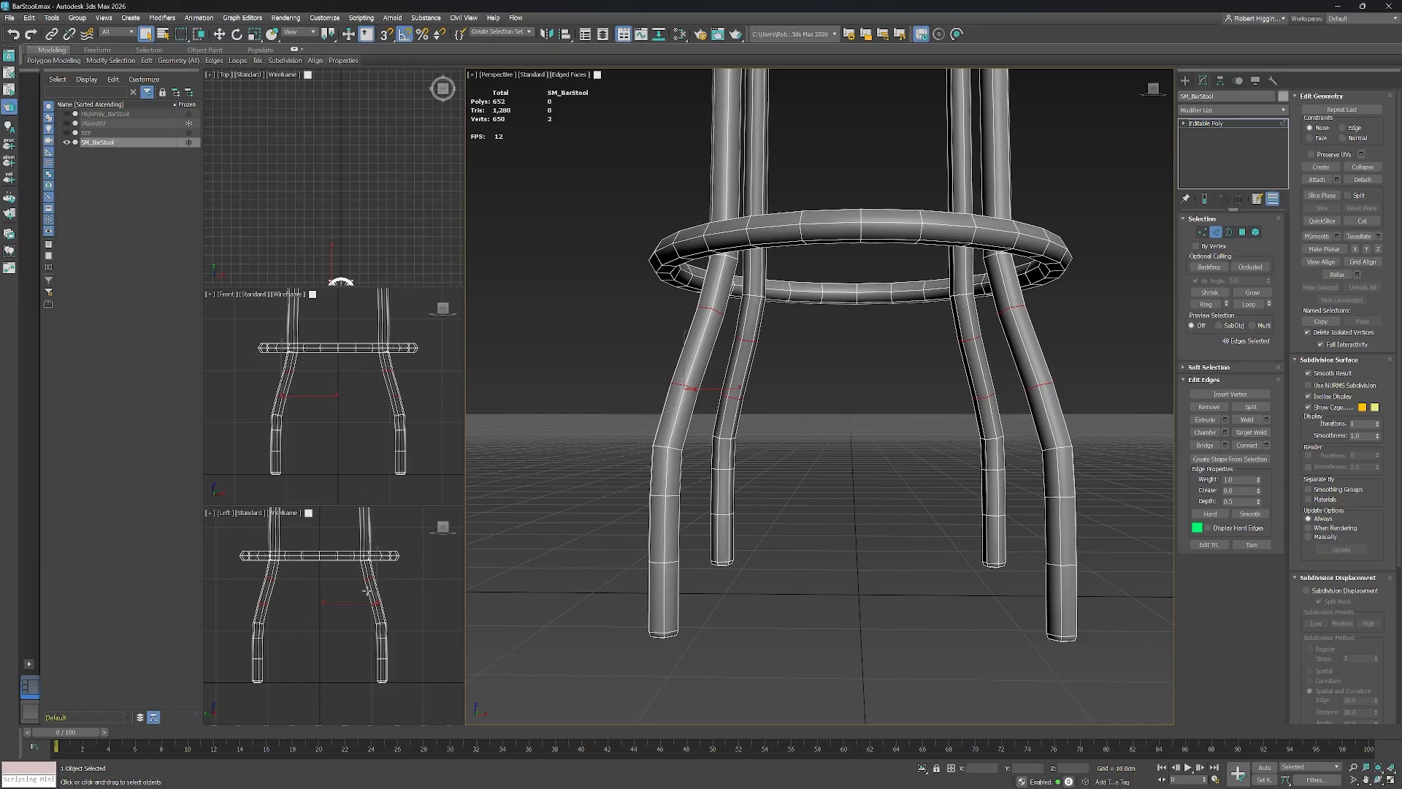
middle_drag(820, 423, 824, 426)
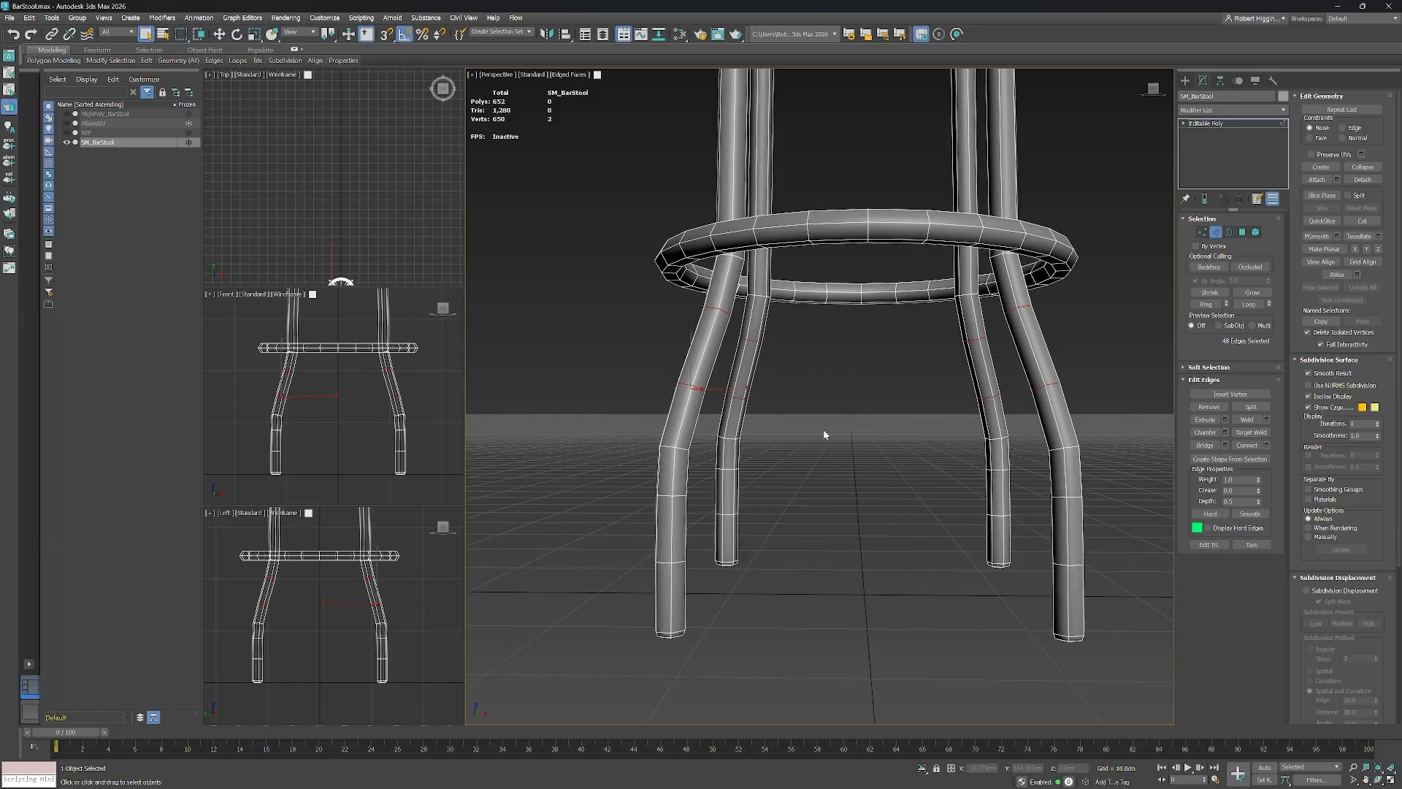
key(ctrl+BackSpace)
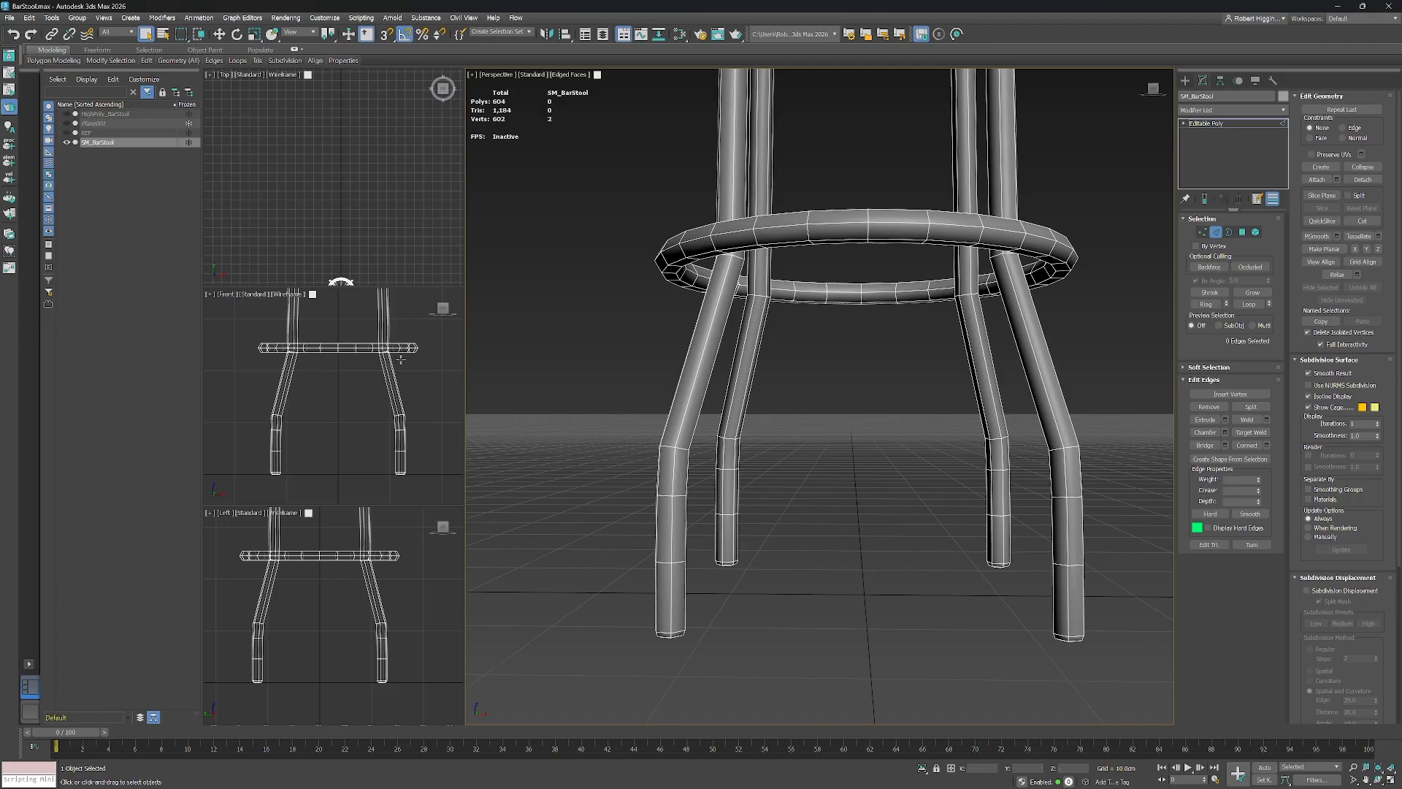
Select the two edge loops below the lower bend on all four legs and remove them with their vertices.
middle_drag(836, 416, 716, 379)
double_click(623, 405)
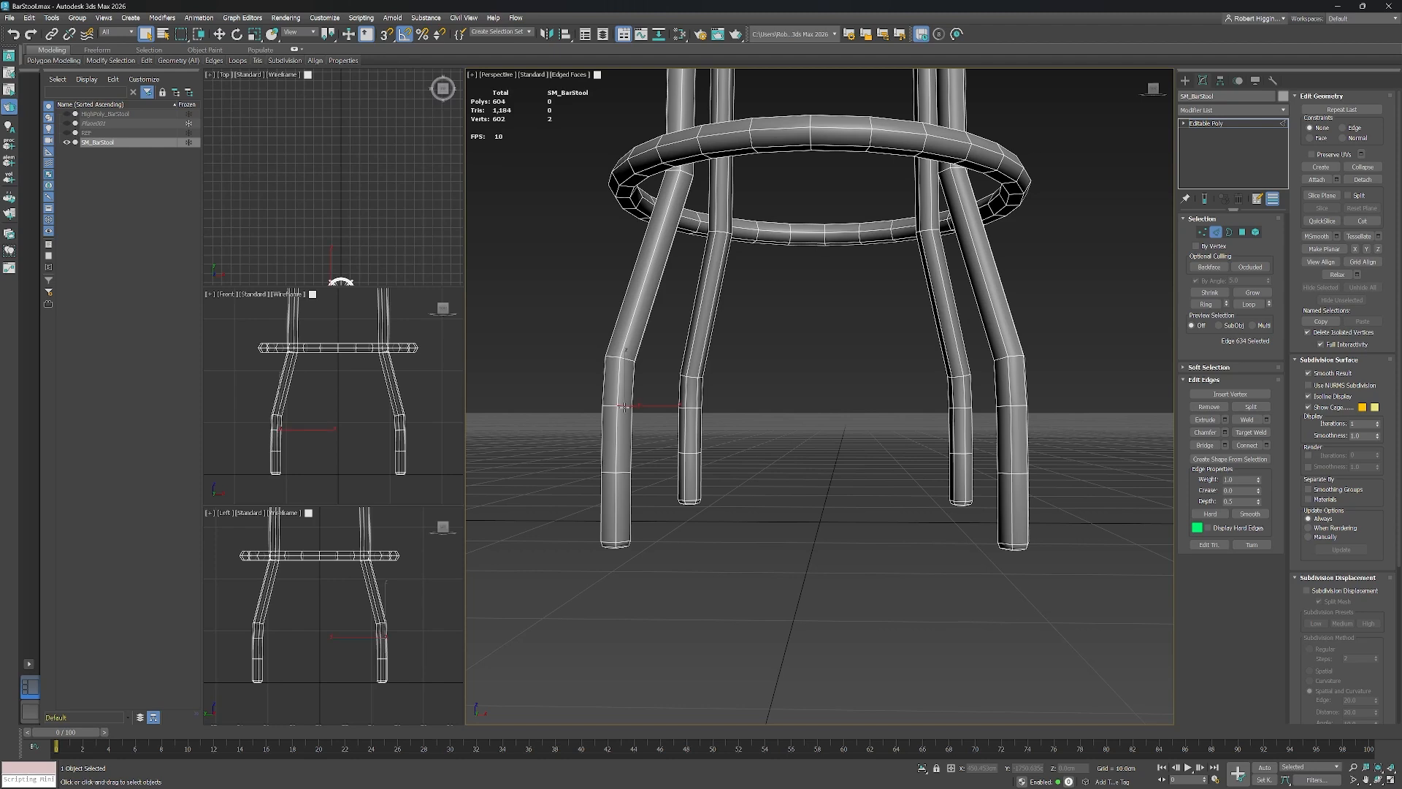
ctrl+double_click(623, 471)
ctrl+double_click(691, 451)
ctrl+double_click(692, 407)
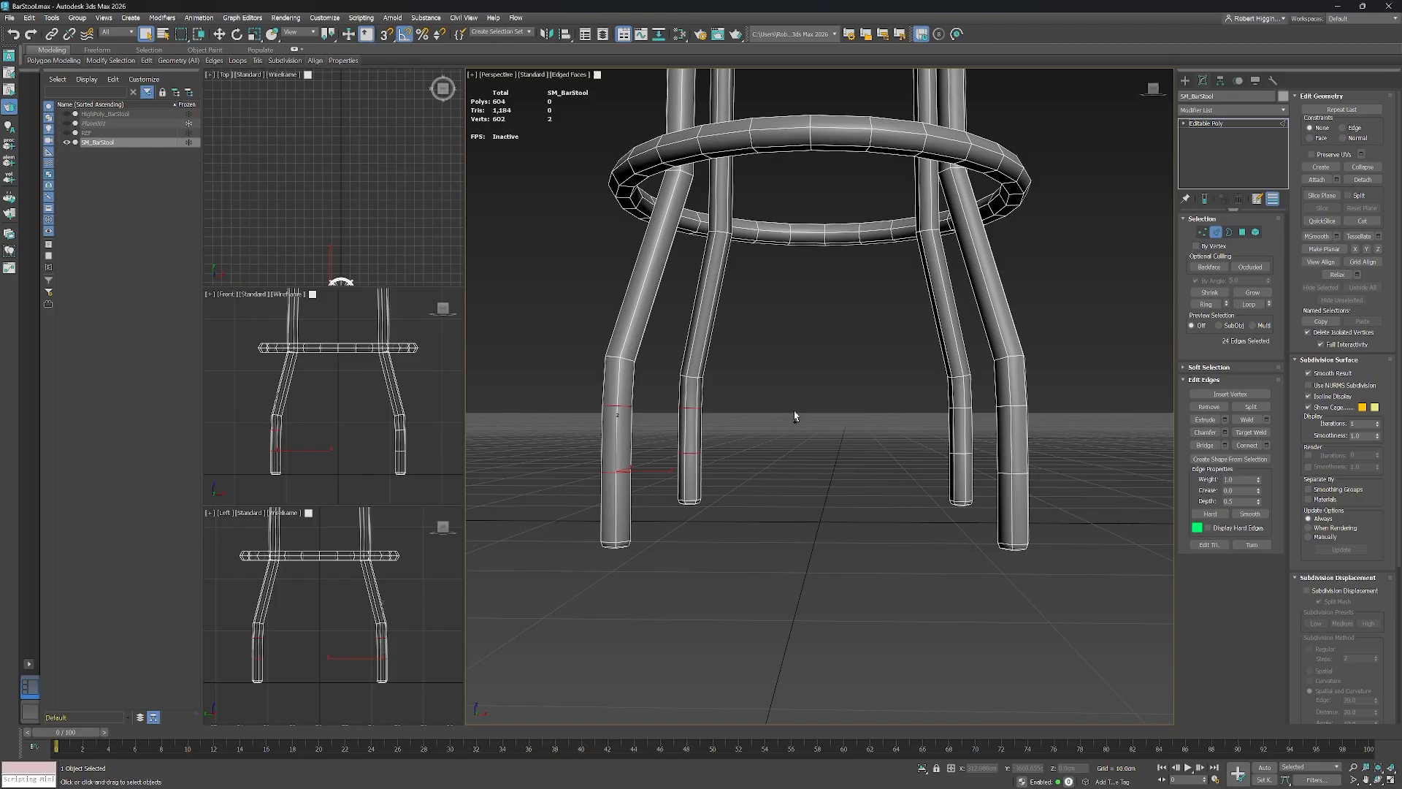
ctrl+double_click(958, 408)
middle_drag(798, 421, 817, 426)
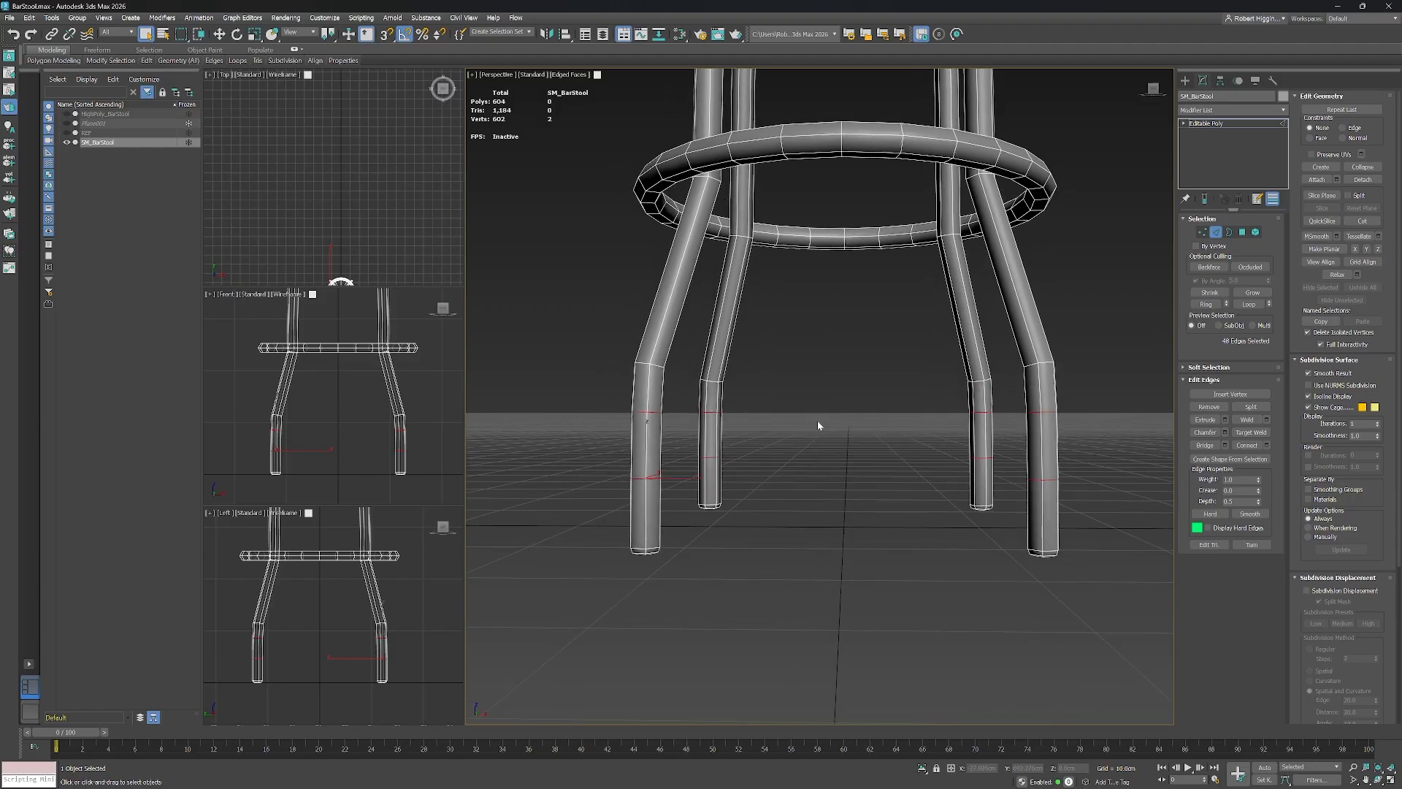
key(ctrl+BackSpace)
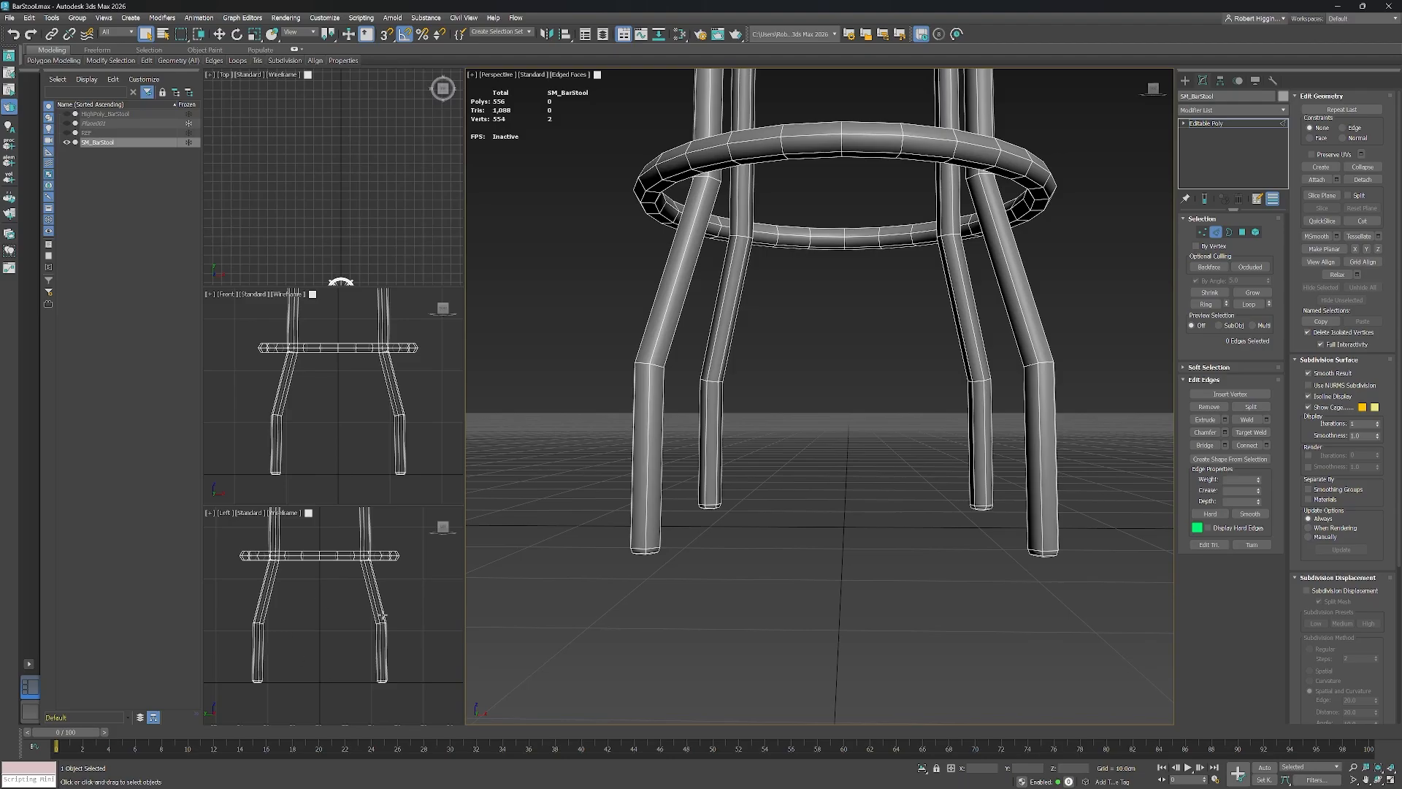
Show HighPoly_BarStool over the low-poly stool, frame the whole stool, and turn off the edged-faces display.
click(68, 114)
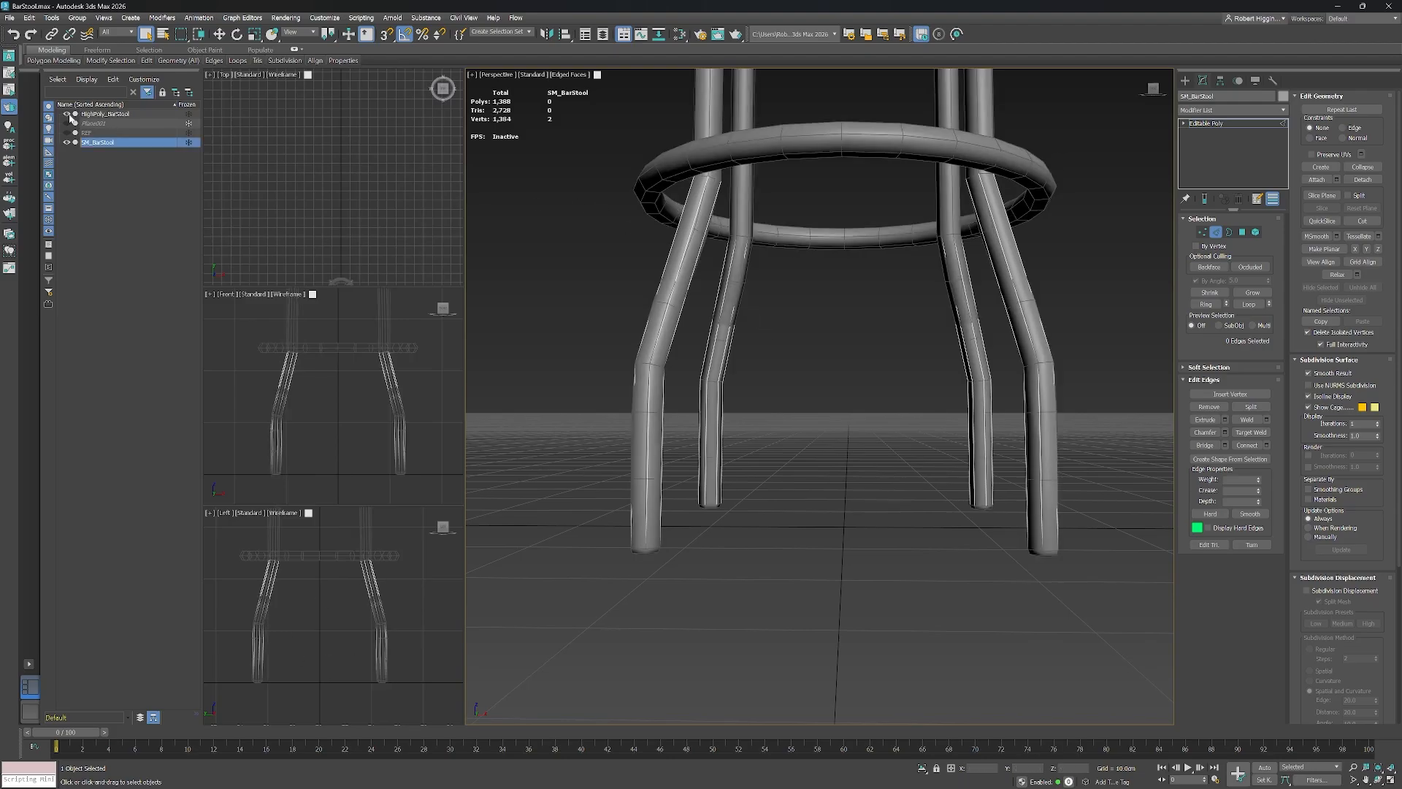
scroll(757, 247, down, 4)
middle_drag(826, 163, 827, 329)
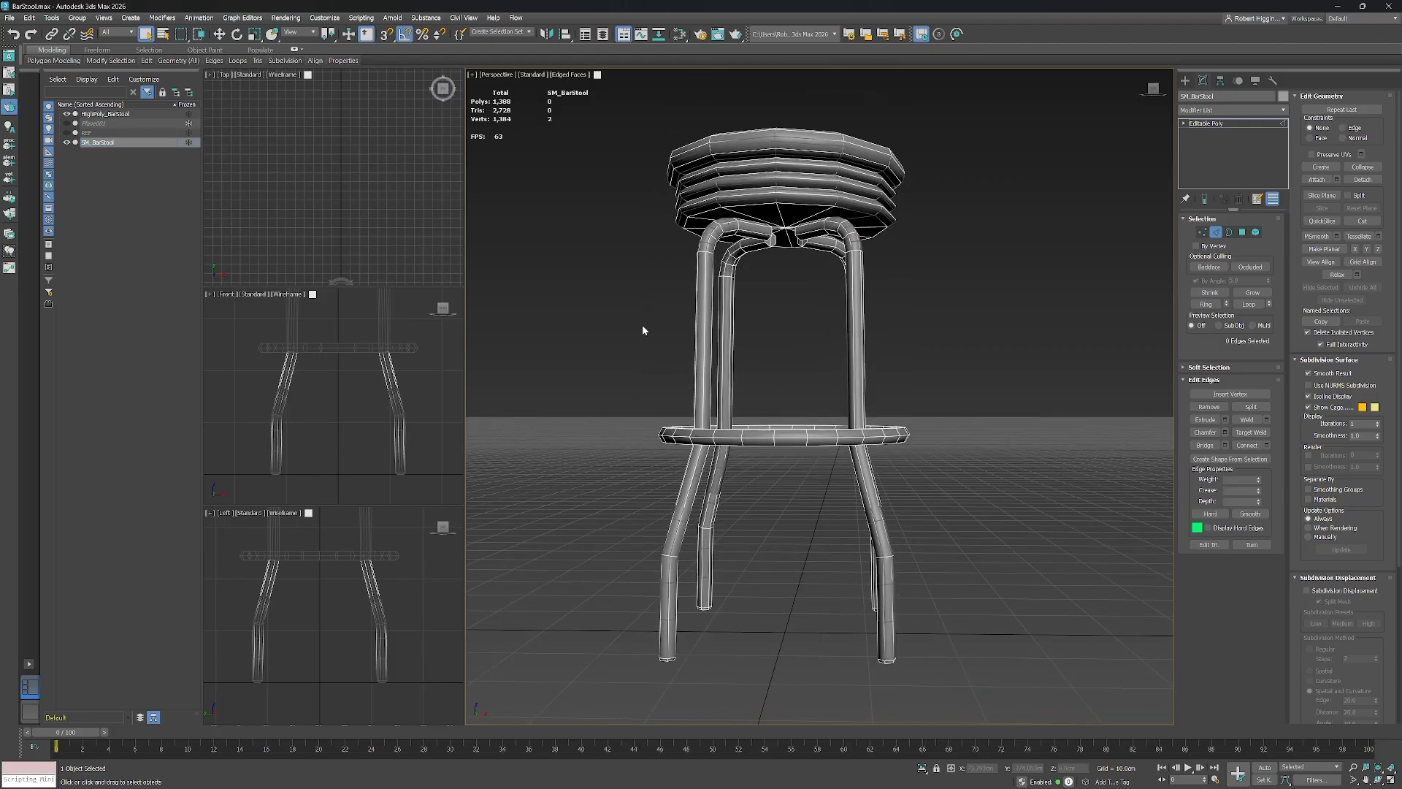
middle_drag(649, 326, 651, 323)
key(F4)
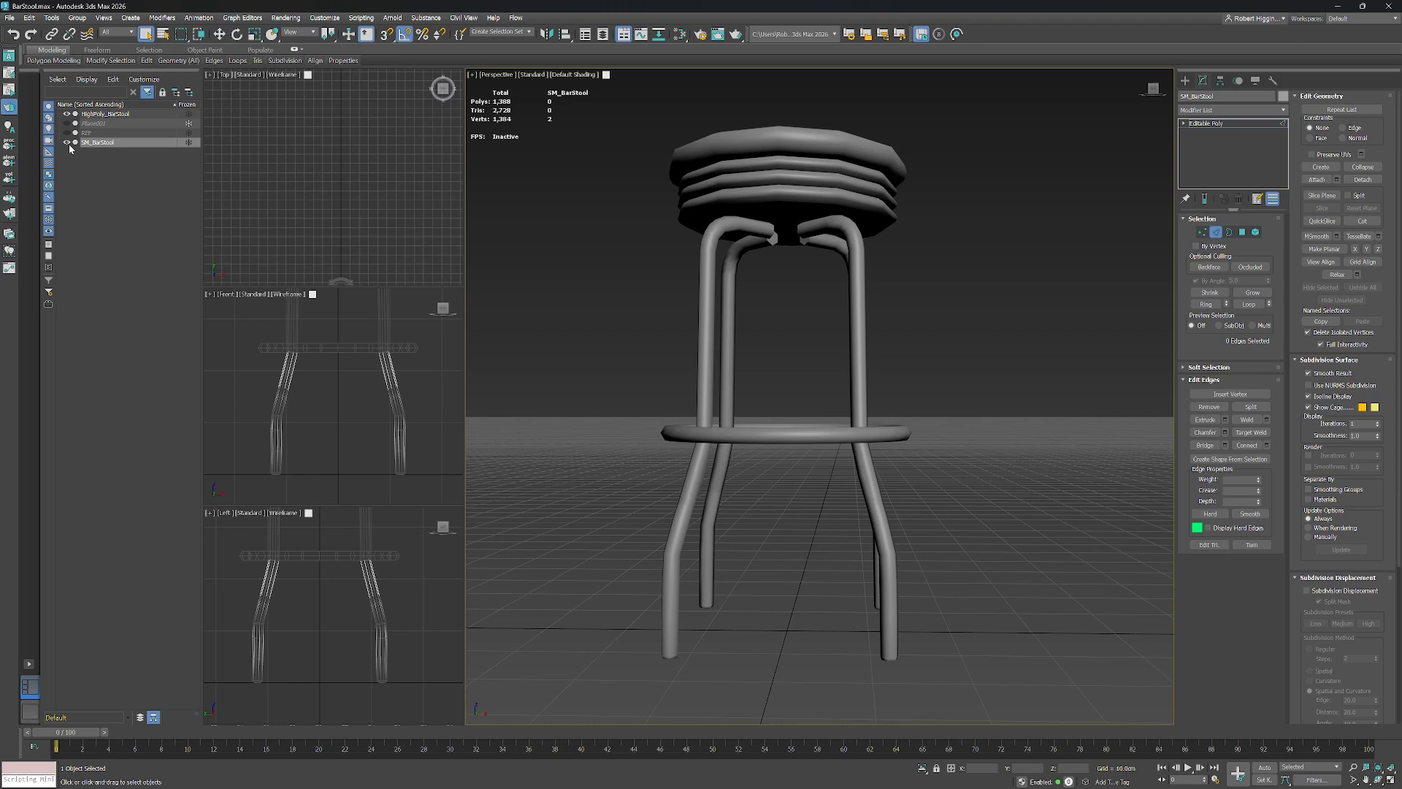
Toggle HighPoly_BarStool's visibility repeatedly to compare the silhouettes, leaving it hidden and the edged-faces display on.
click(66, 114)
click(66, 114)
click(67, 113)
click(67, 114)
click(66, 114)
click(66, 113)
click(66, 114)
click(66, 114)
click(67, 114)
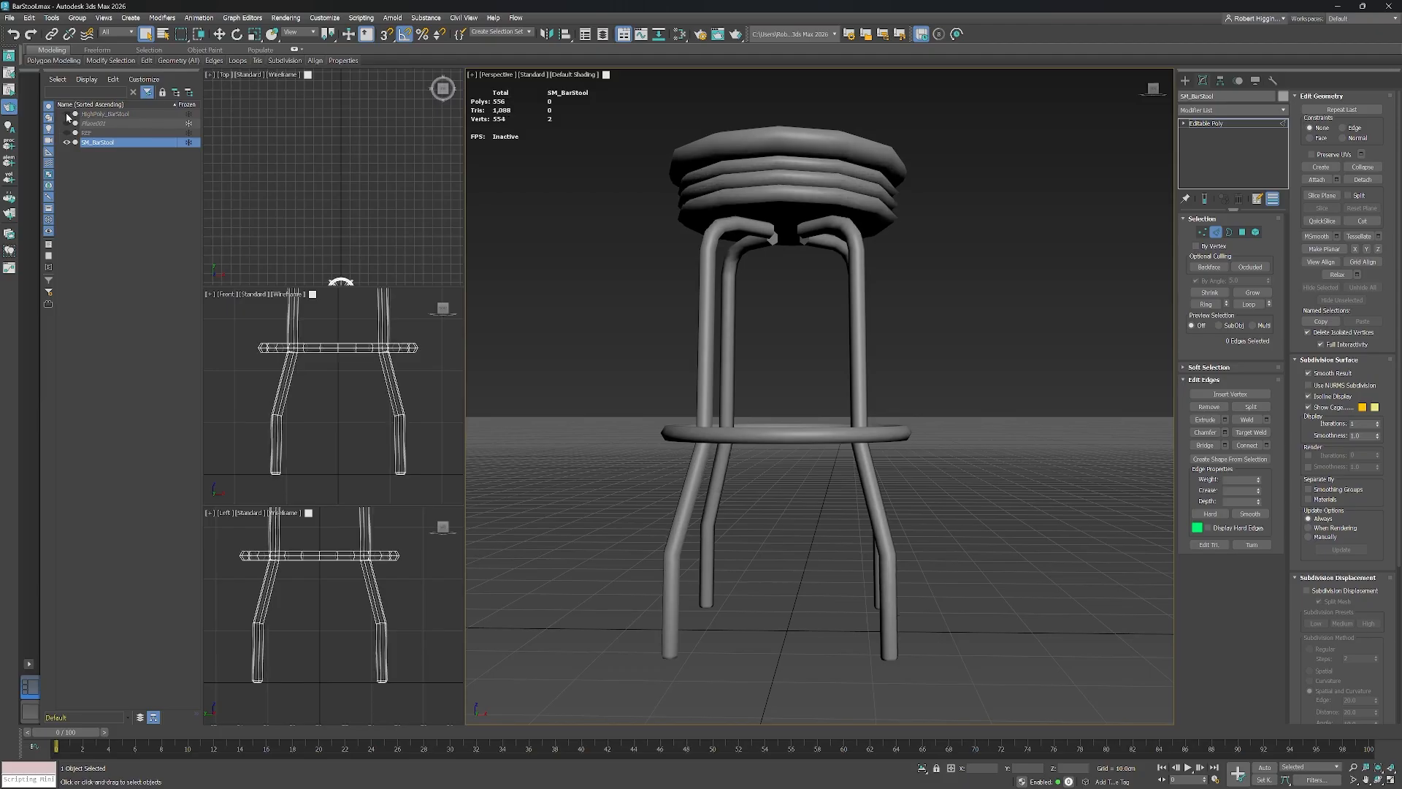
click(66, 114)
click(66, 114)
click(66, 114)
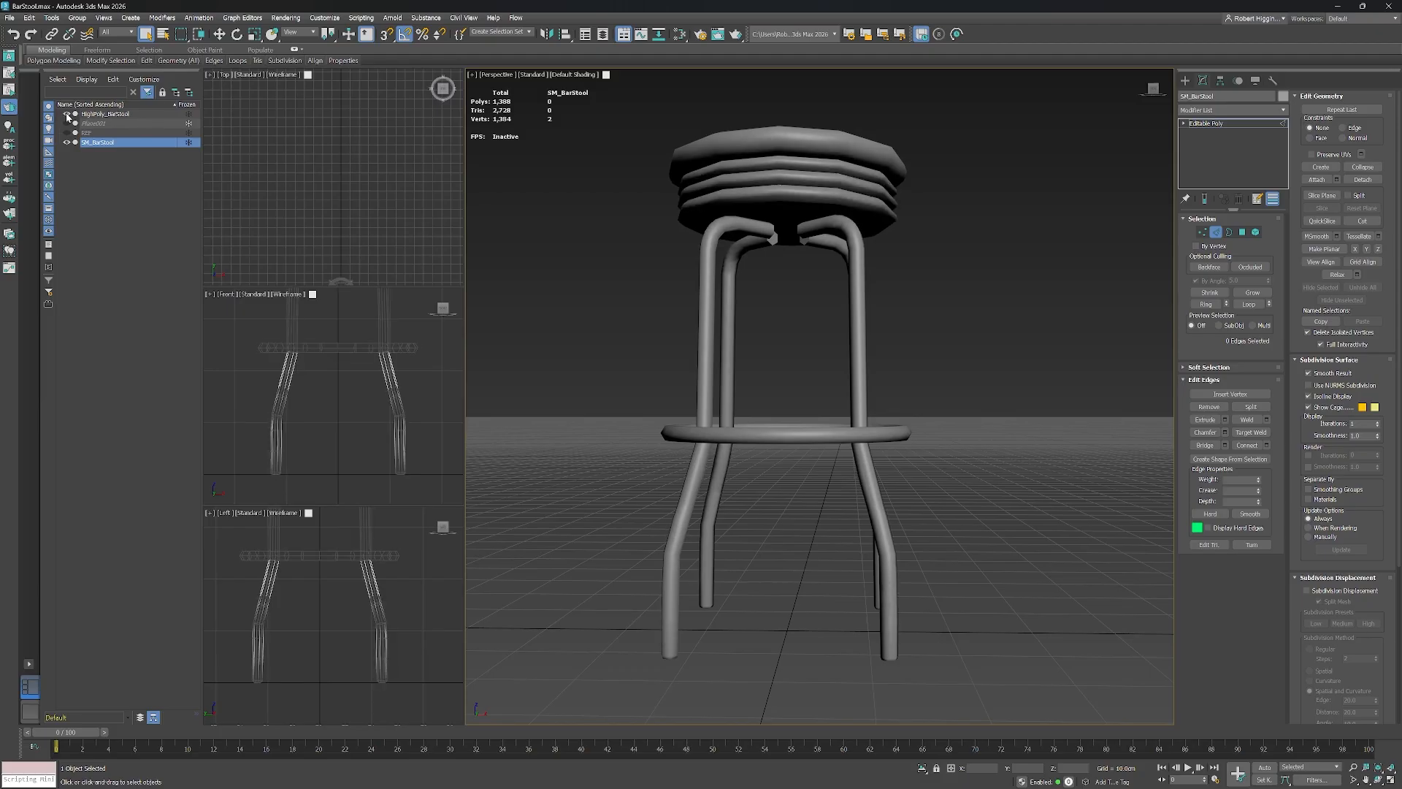
click(67, 114)
mouse_move(778, 356)
middle_down()
mouse_move(792, 348)
mouse_move(810, 394)
mouse_move(818, 335)
mouse_move(793, 409)
mouse_move(801, 327)
mouse_move(830, 322)
mouse_move(798, 326)
middle_up()
key(F4)
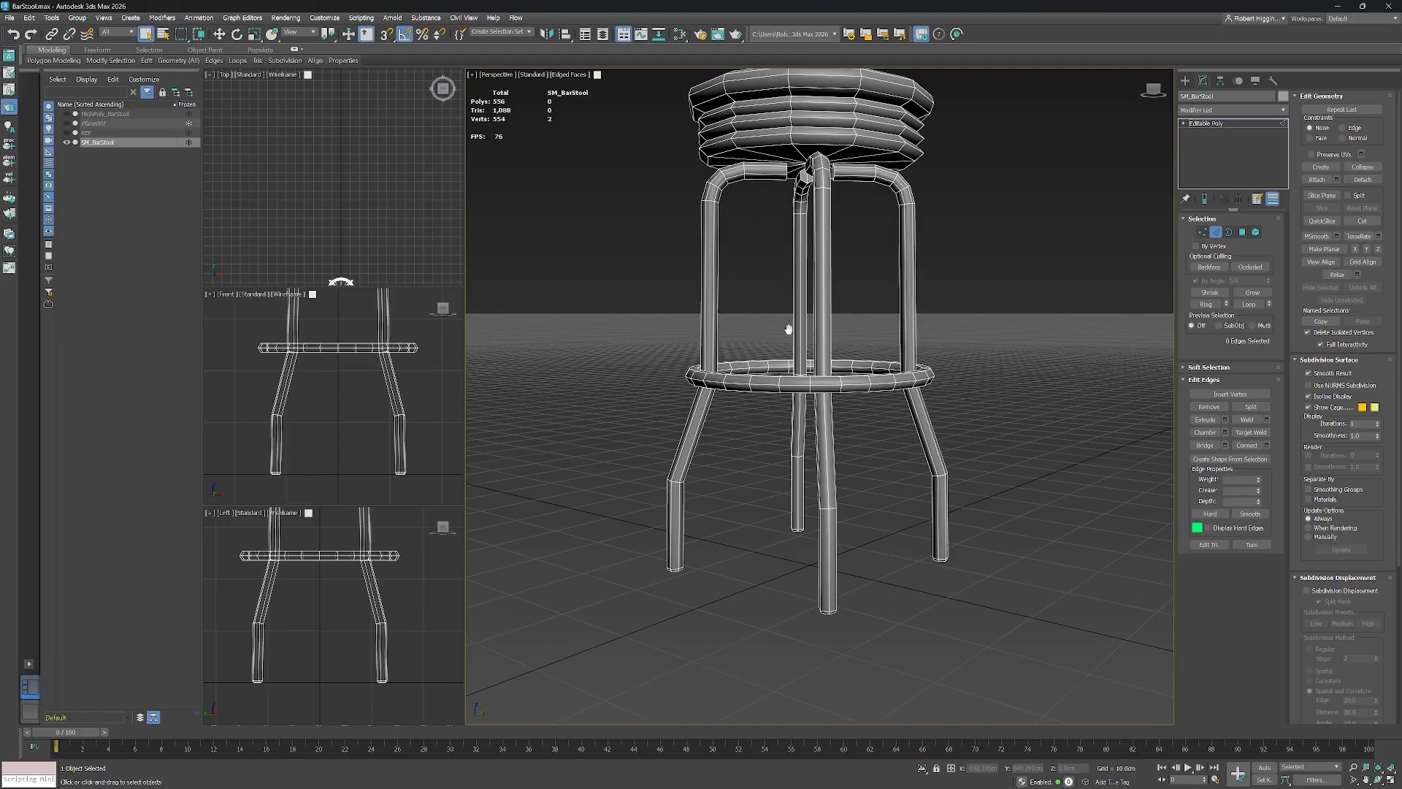
Apply Set Flow to the edge loop nearest the seat within one leg's upper bend.
scroll(755, 226, up, 6)
scroll(802, 247, down, 3)
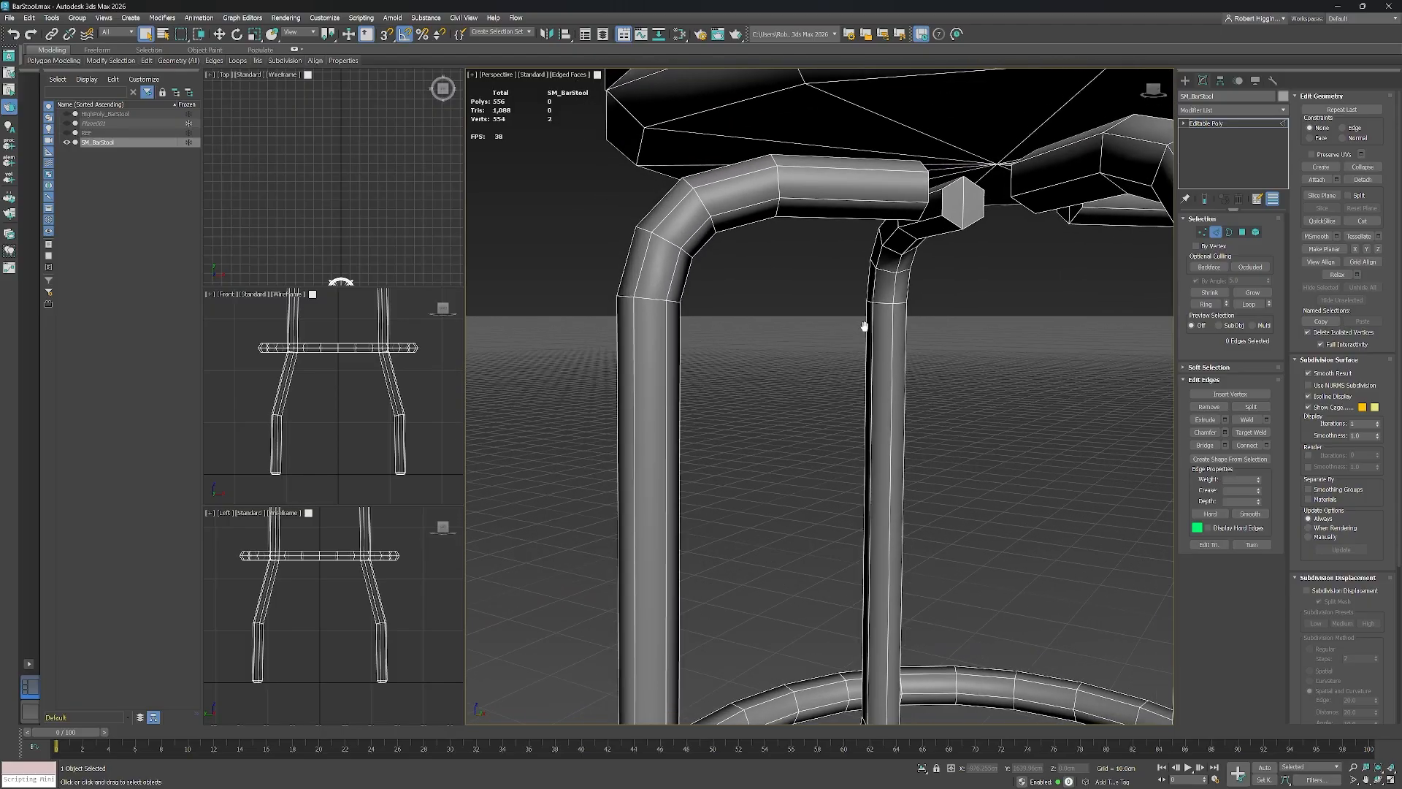
double_click(702, 205)
middle_drag(845, 315, 853, 316)
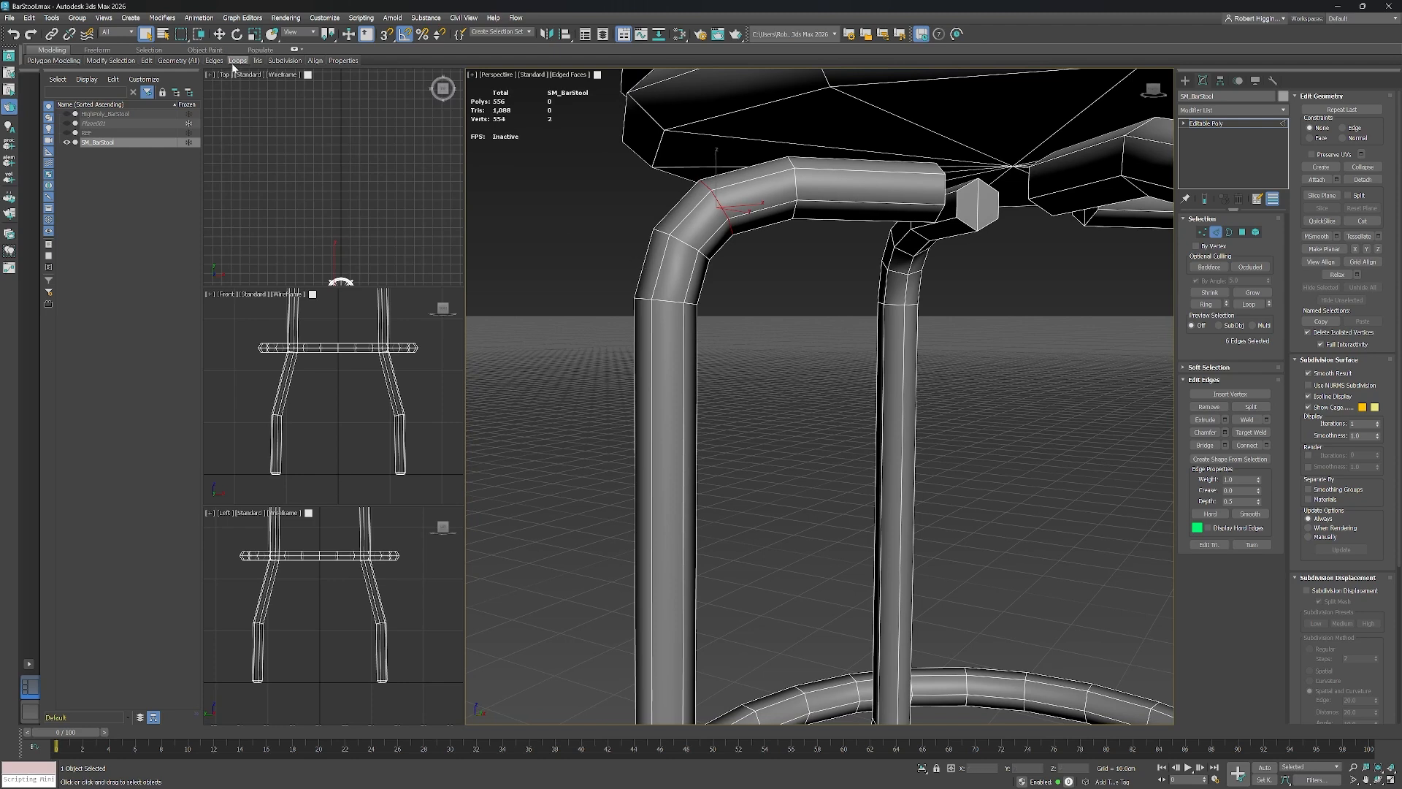
mouse_move(233, 66)
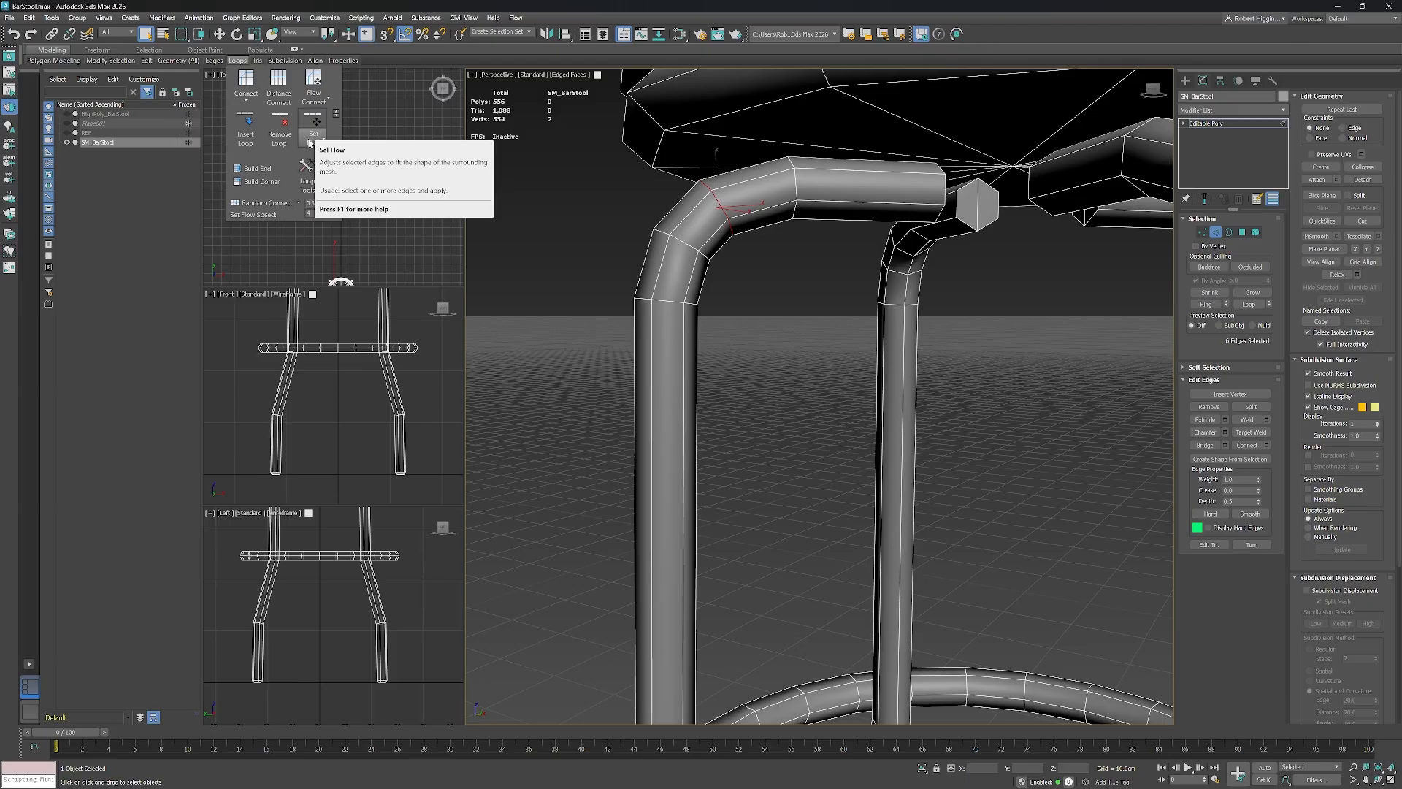
click(313, 124)
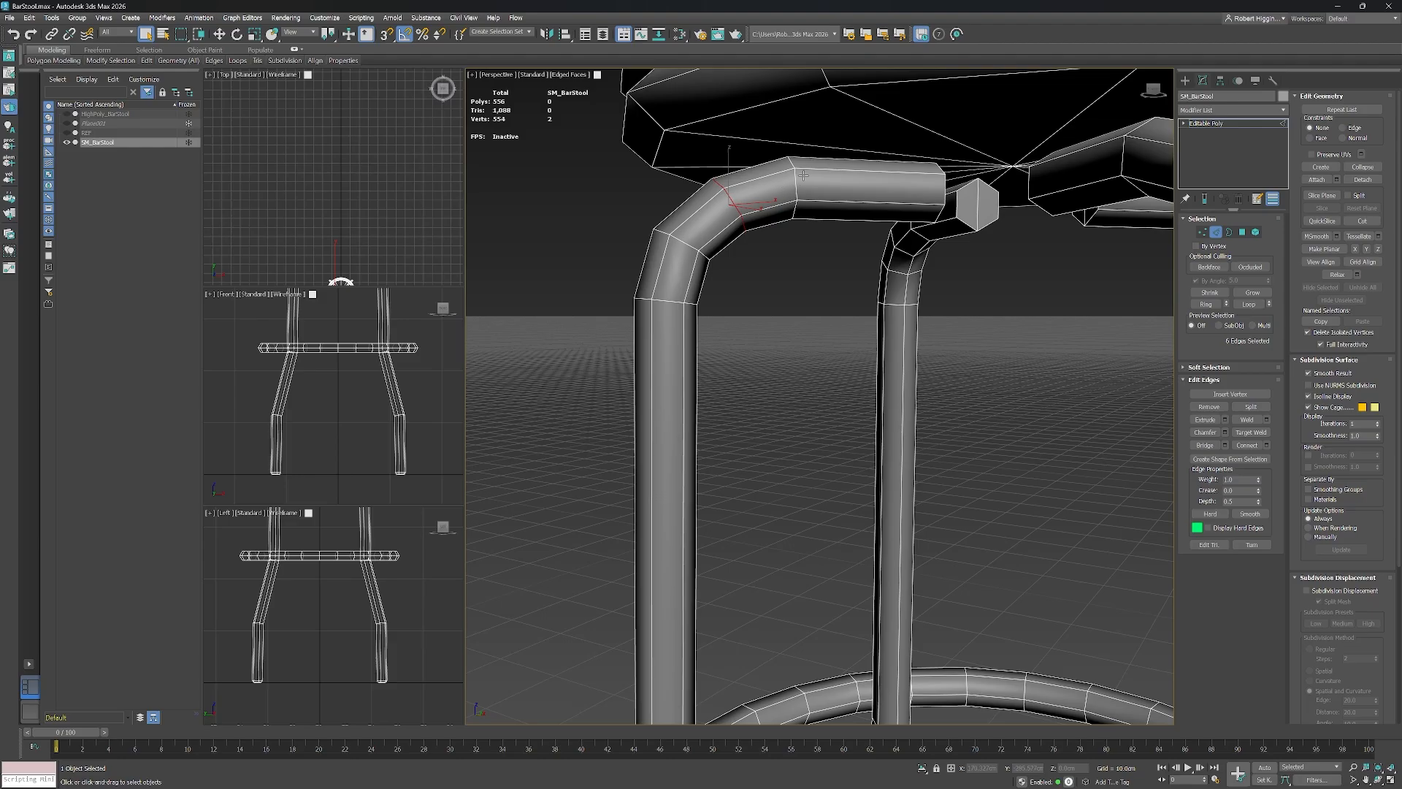
Apply Set Flow to the lower edge loop within the same upper leg bend.
double_click(688, 244)
click(238, 61)
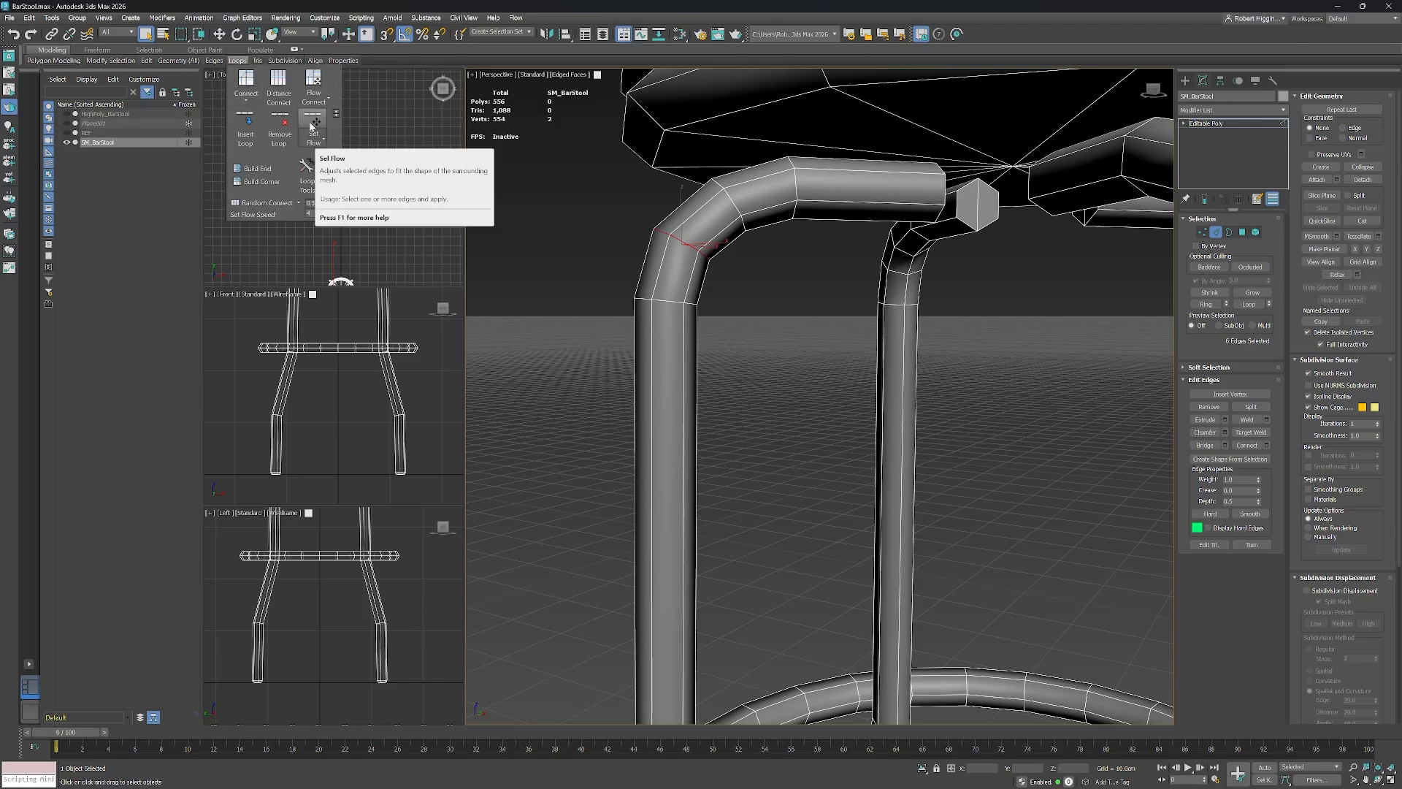
click(313, 139)
middle_drag(878, 322, 890, 319)
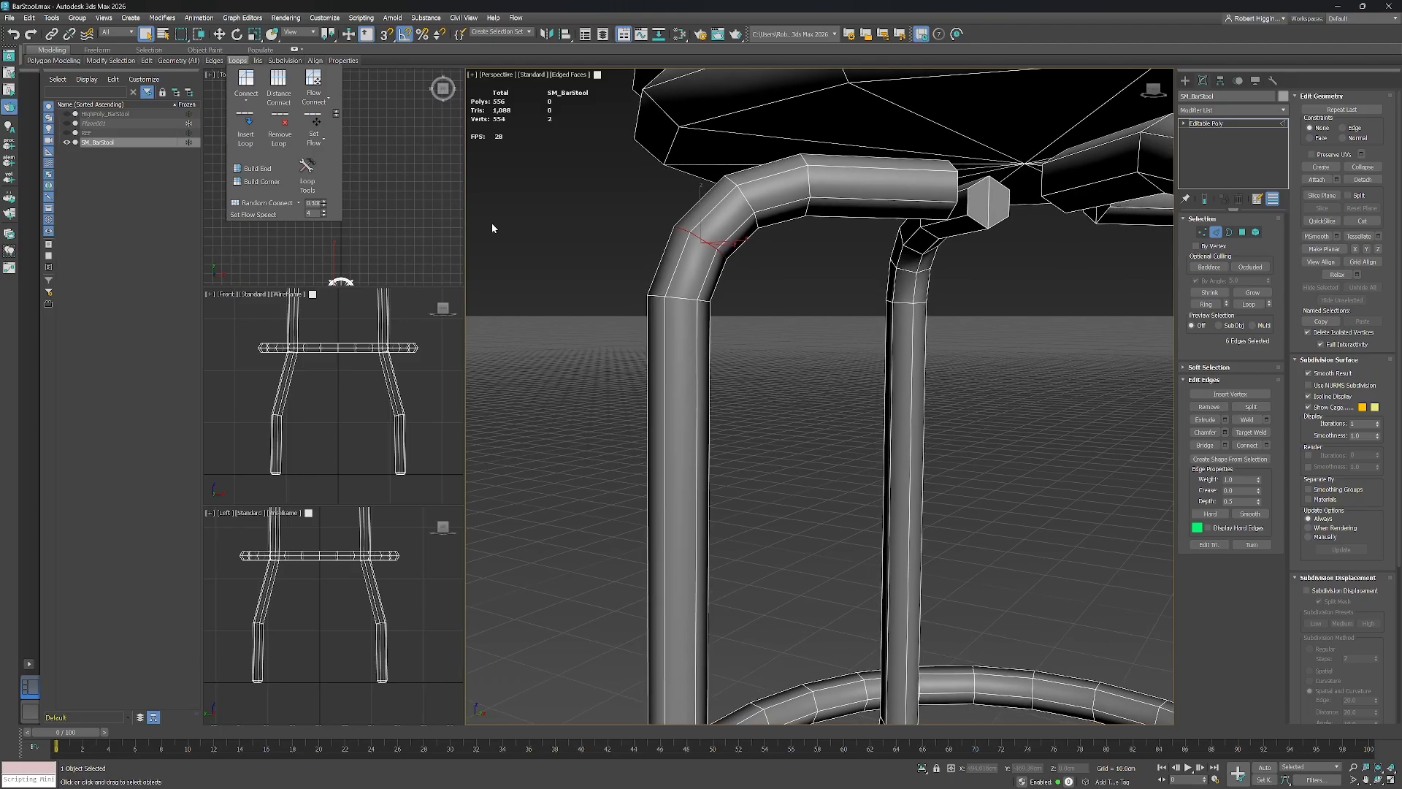
Toggle HighPoly_BarStool's visibility to compare the adjusted leg bend with the high-poly shape.
click(67, 114)
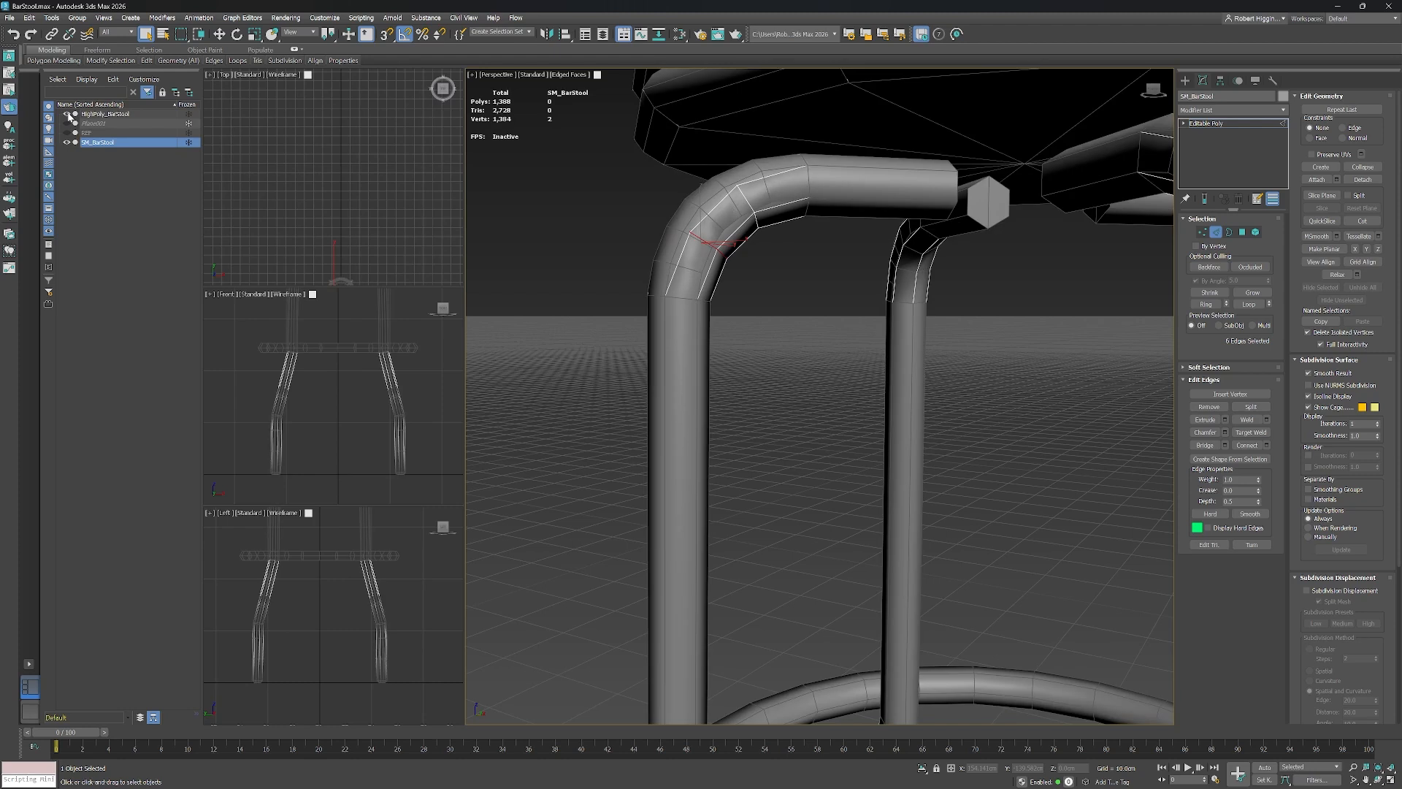
click(67, 114)
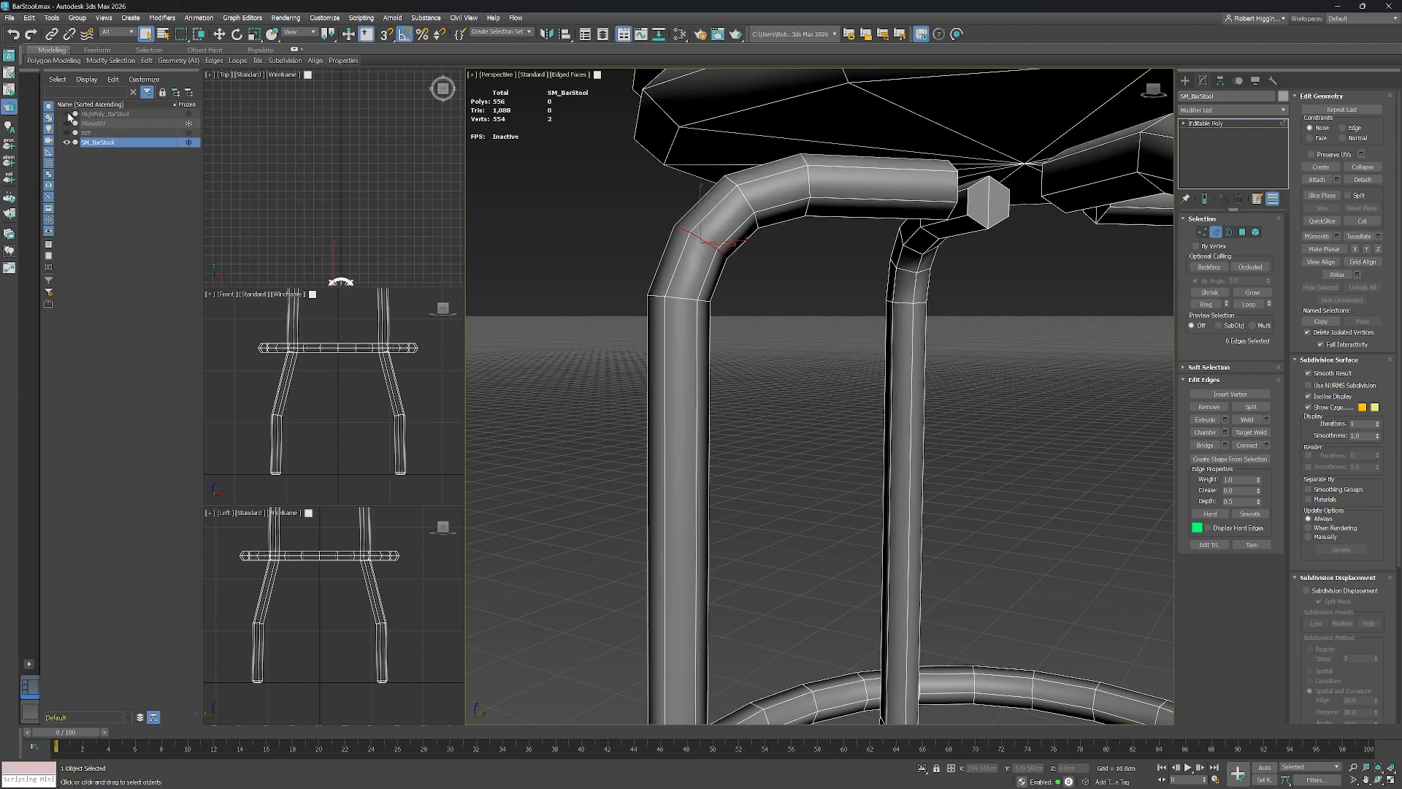
click(68, 114)
click(67, 114)
mouse_move(840, 335)
alt+middle_down()
mouse_move(835, 323)
mouse_move(867, 322)
mouse_move(830, 324)
alt+middle_up()
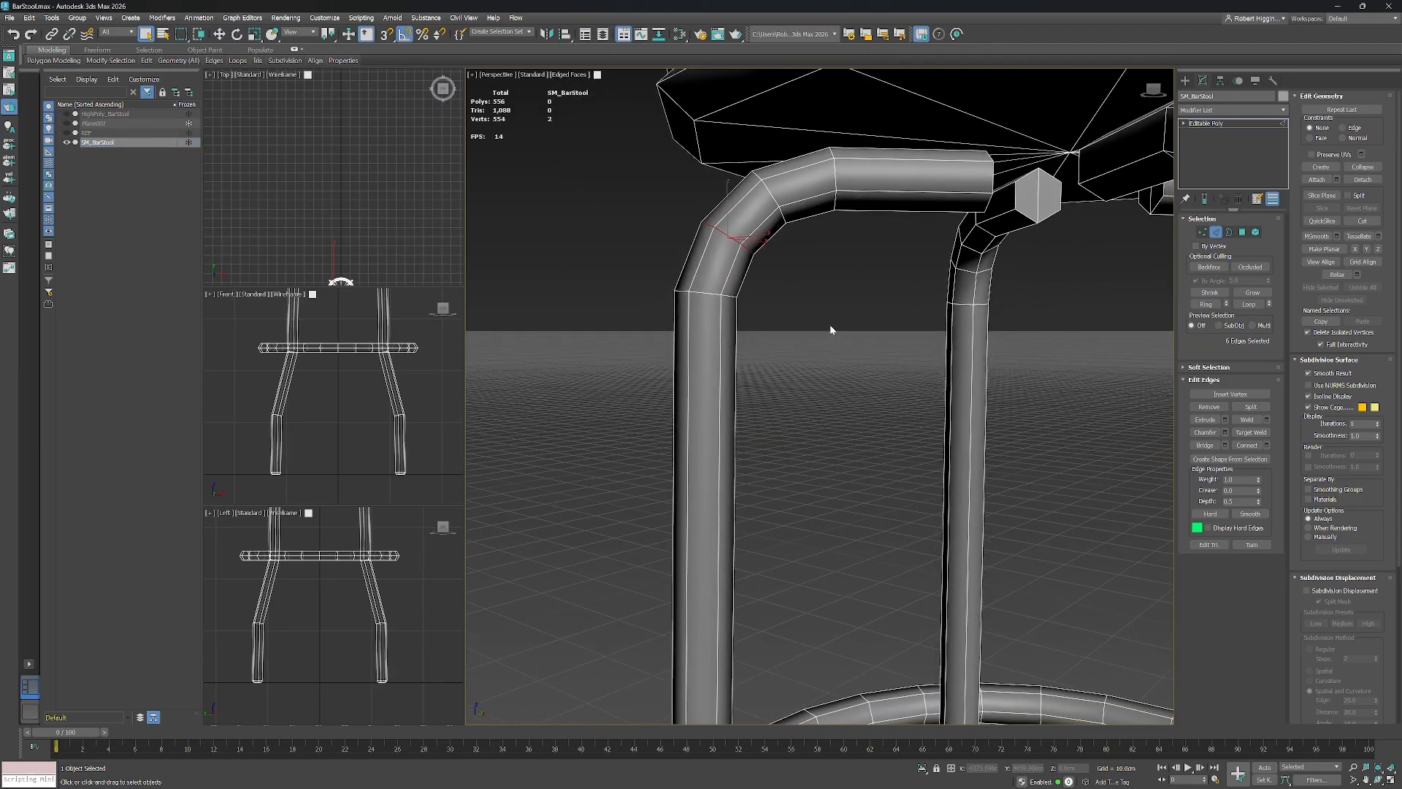
Undo both Set Flow adjustments on the leg's upper bend.
key(ctrl+z)
key(alt+q)
key(alt+q)
key(alt+q)
key(alt+q)
key(alt+q)
key(alt+q)
key(alt+q)
key(alt+q)
key(alt+q)
key(alt+q)
key(alt+q)
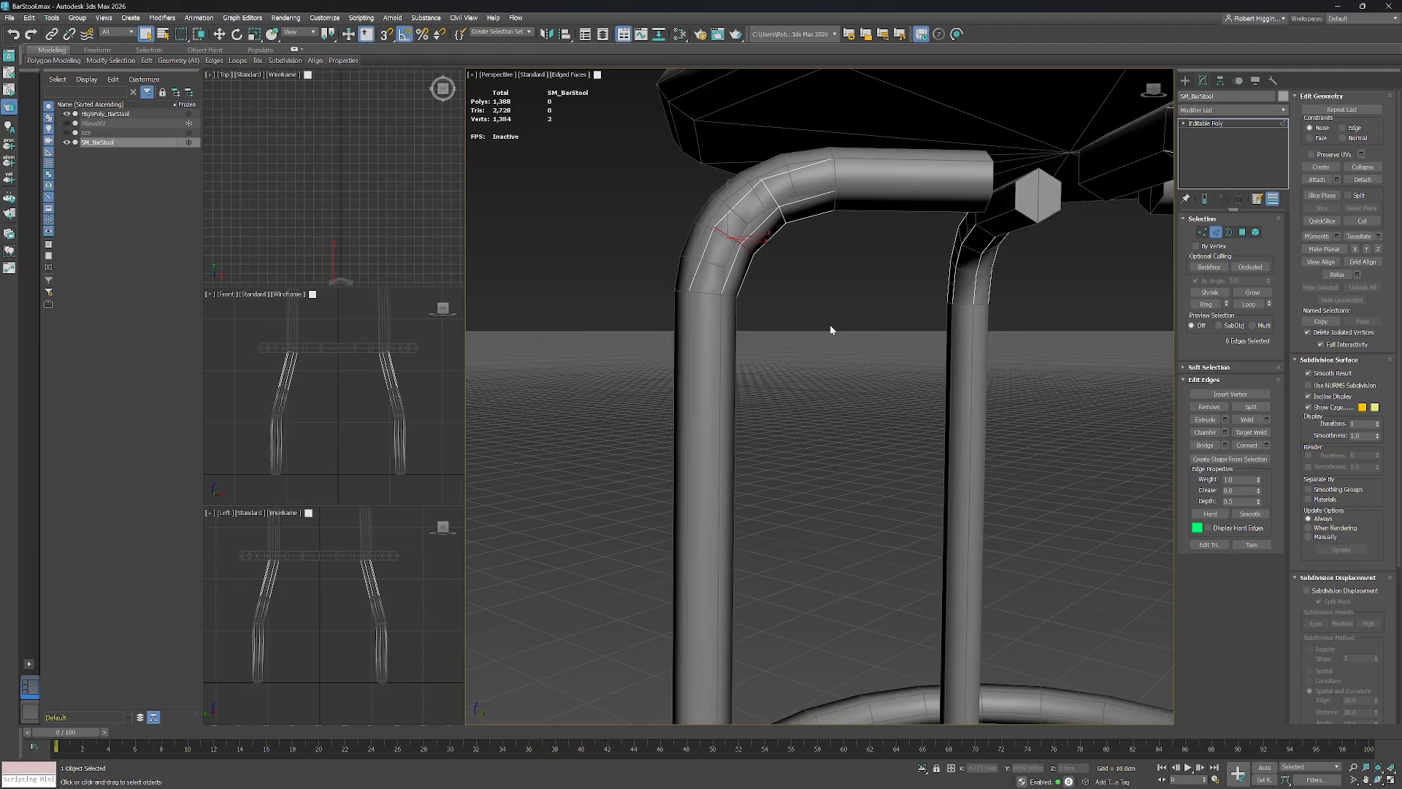
key(ctrl+z)
key(ctrl+z)
key(ctrl+z)
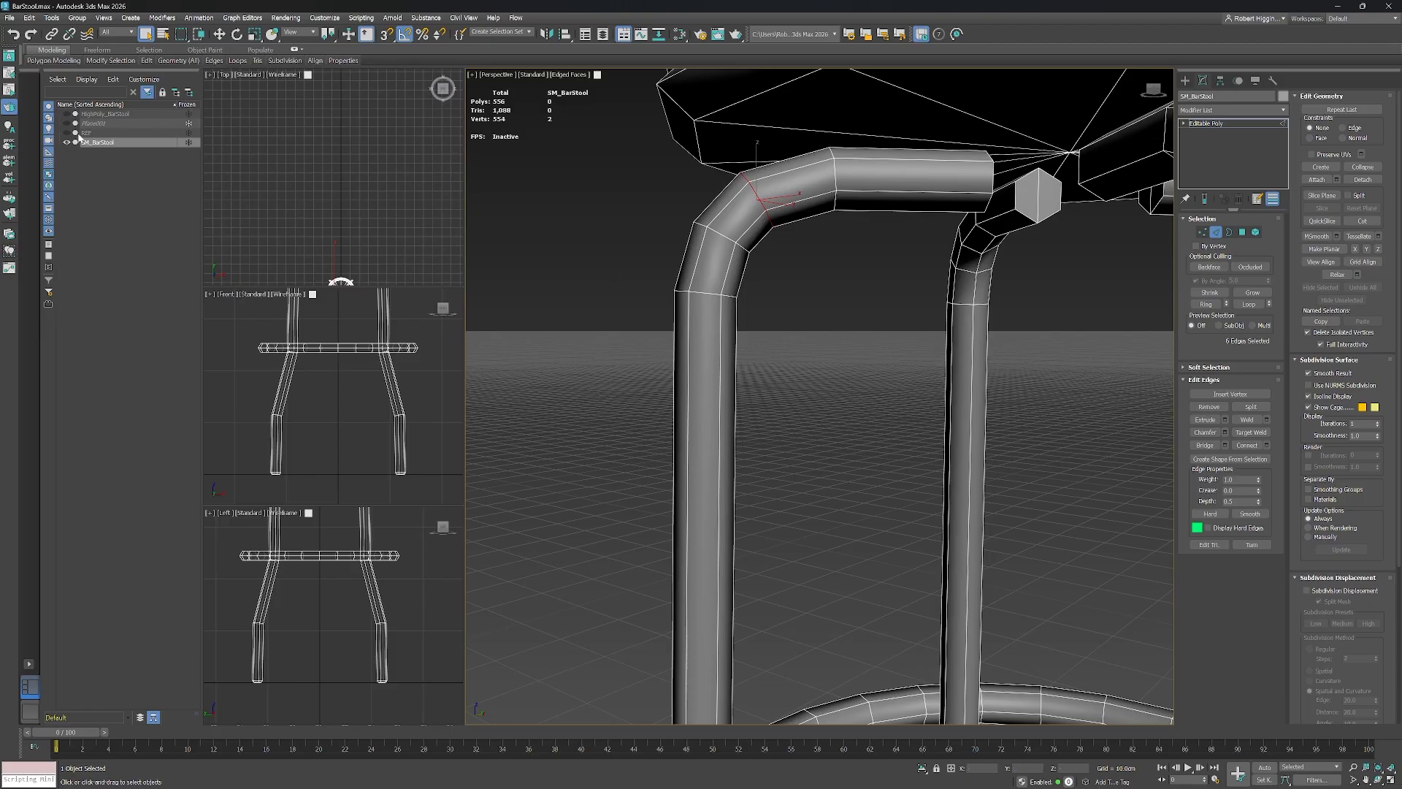
Compare the restored leg bend with HighPoly_BarStool by switching the high-poly model on and off, leaving it hidden.
click(66, 114)
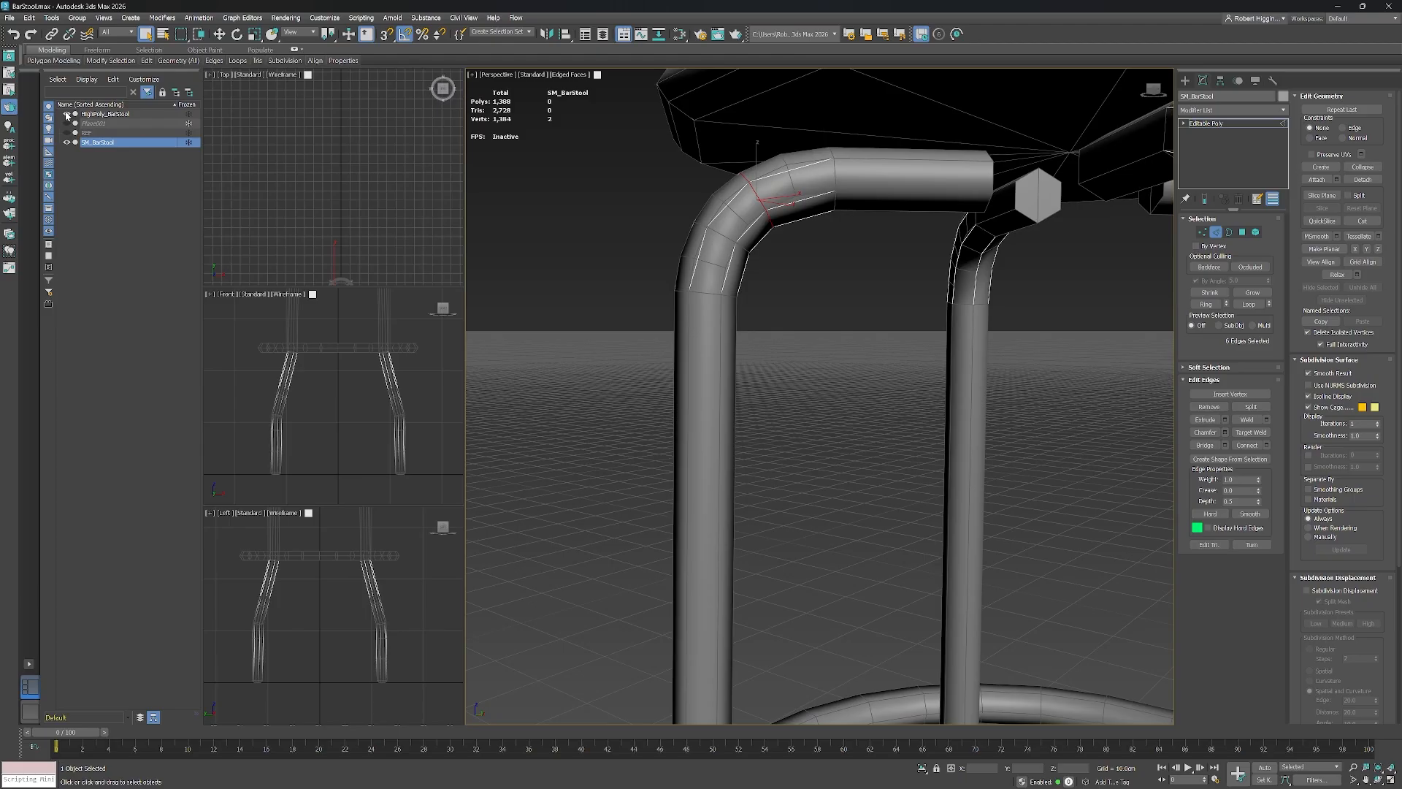
click(67, 114)
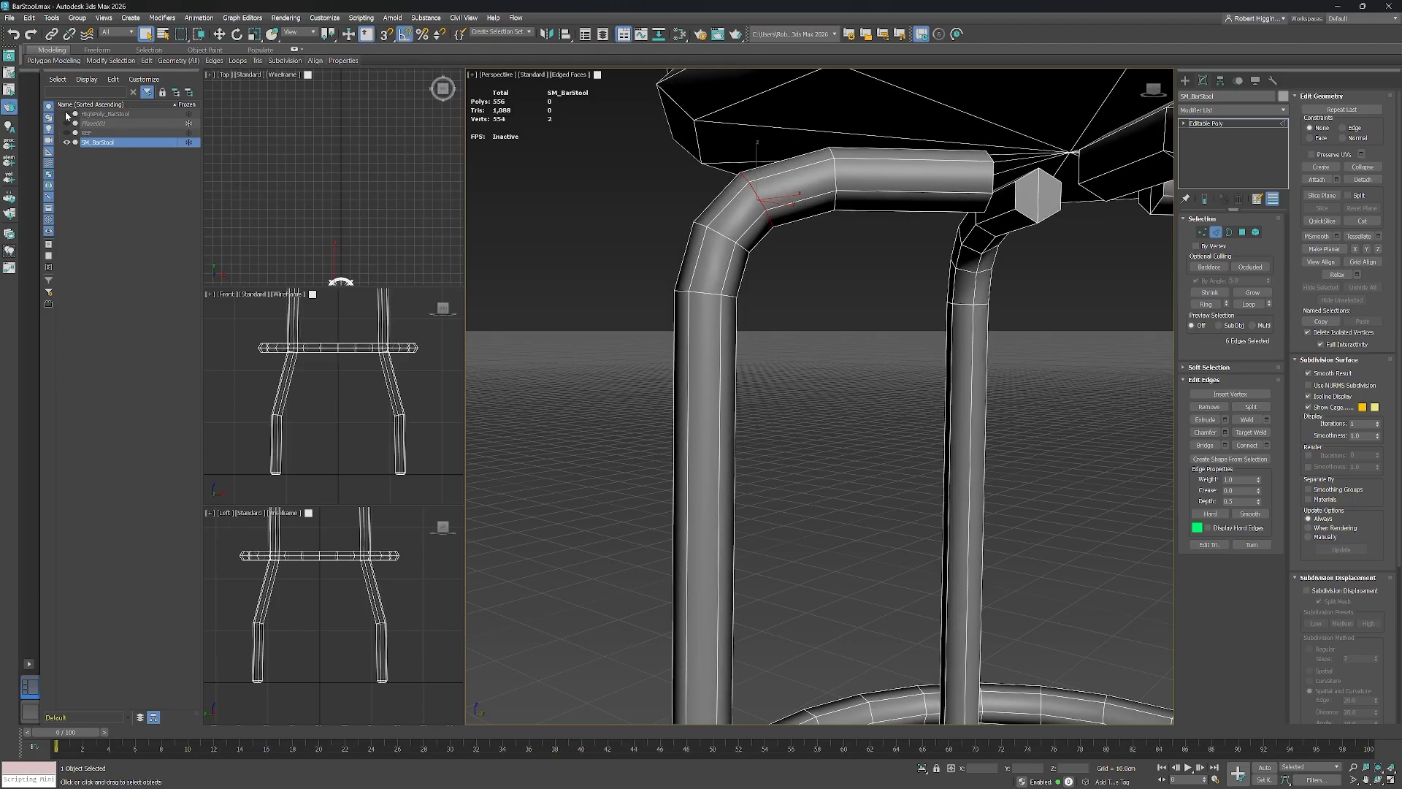
click(66, 114)
click(67, 114)
click(67, 114)
click(66, 114)
Clear the current selection and start selecting every other edge loop around the foot ring.
scroll(909, 363, down, 4)
scroll(909, 363, down, 3)
middle_drag(922, 406, 804, 369)
scroll(847, 373, up, 5)
scroll(798, 376, up, 4)
scroll(799, 379, down, 4)
scroll(804, 372, up, 4)
ctrl+double_click(842, 226)
click(824, 308)
double_click(738, 539)
ctrl+double_click(891, 536)
Finish selecting every other edge loop around the foot ring and remove the selected loops together with their vertices.
alt+middle_drag(942, 466, 910, 475)
ctrl+double_click(990, 535)
alt+middle_drag(1052, 466, 853, 378)
ctrl+double_click(836, 491)
alt+middle_drag(836, 491, 942, 407)
scroll(923, 409, down, 4)
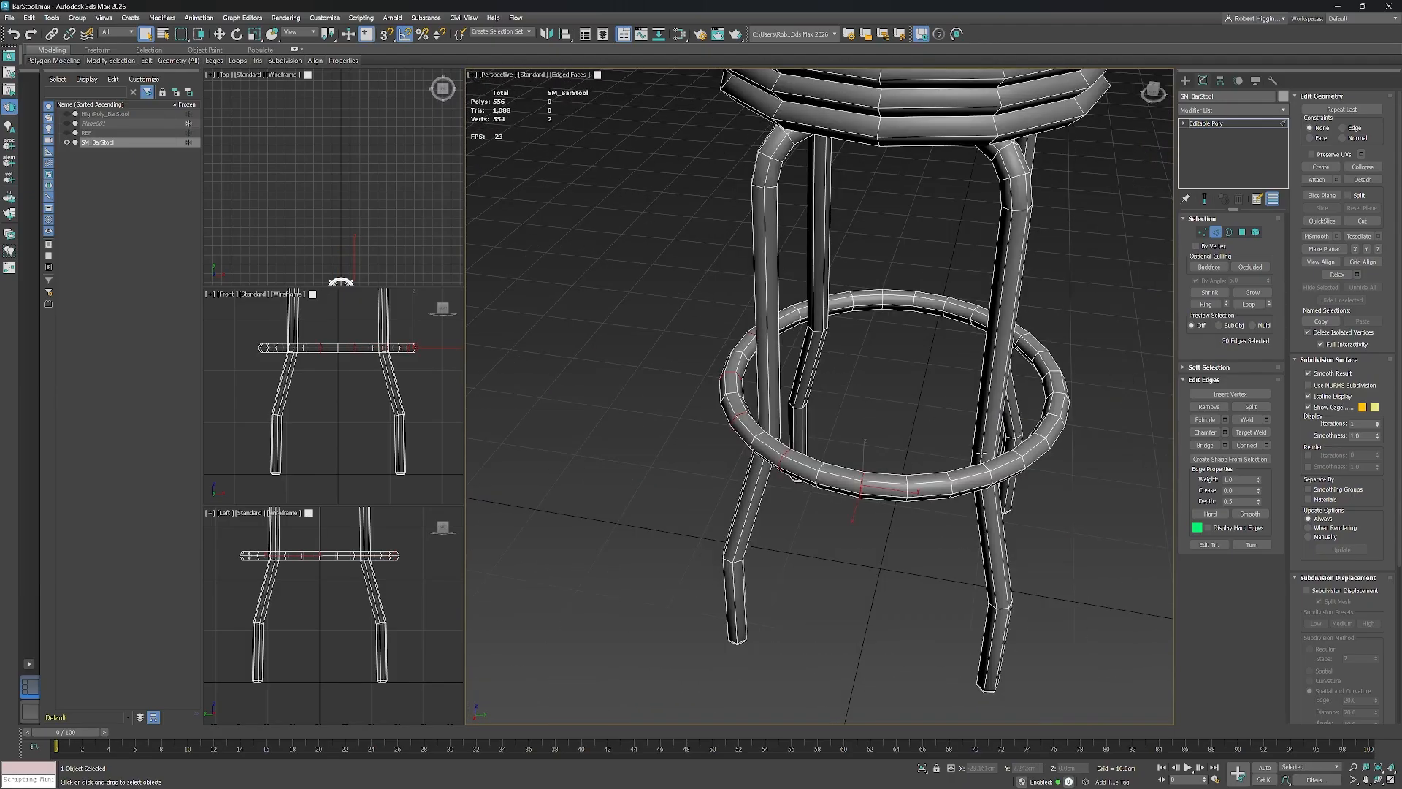
middle_drag(989, 472, 908, 447)
scroll(907, 448, up, 3)
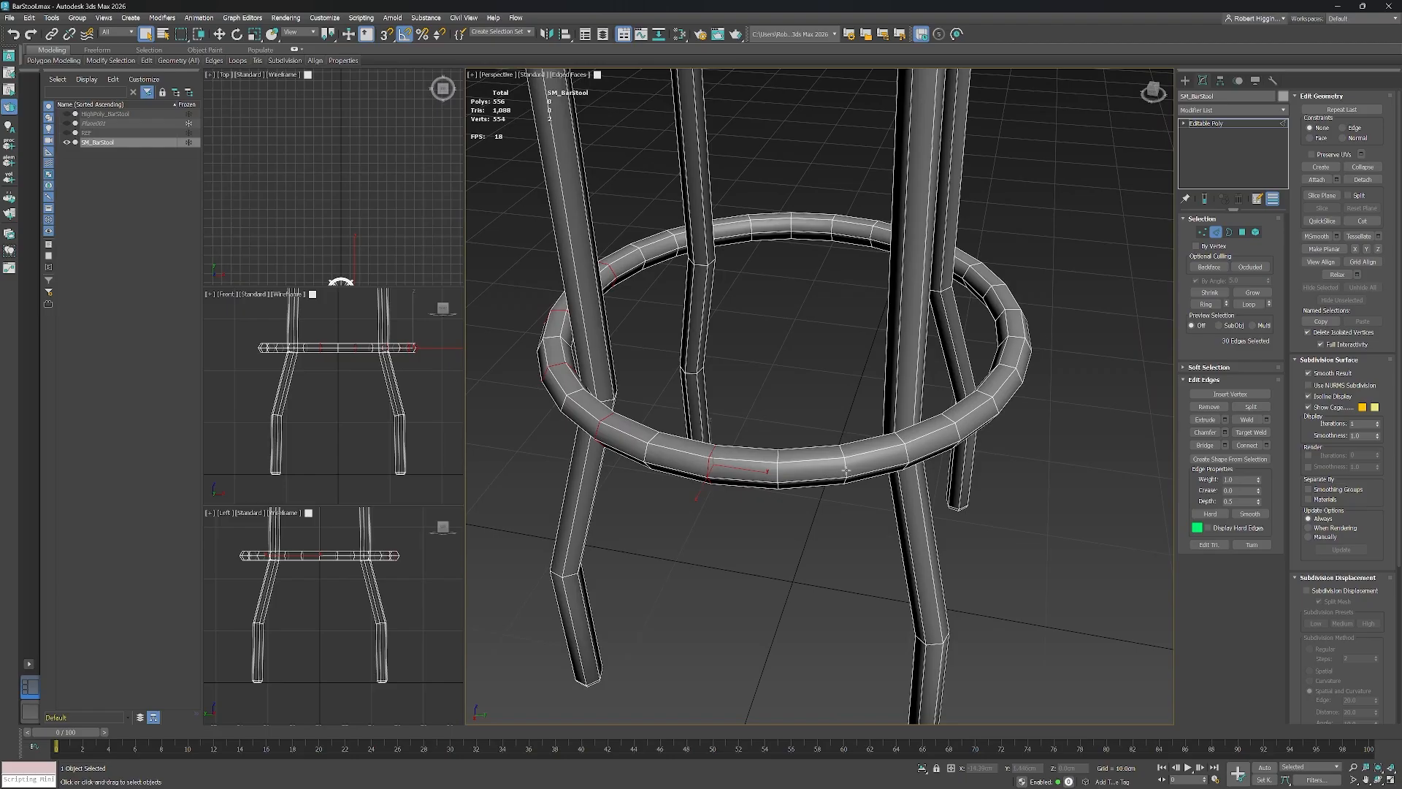
alt+middle_drag(977, 428, 915, 402)
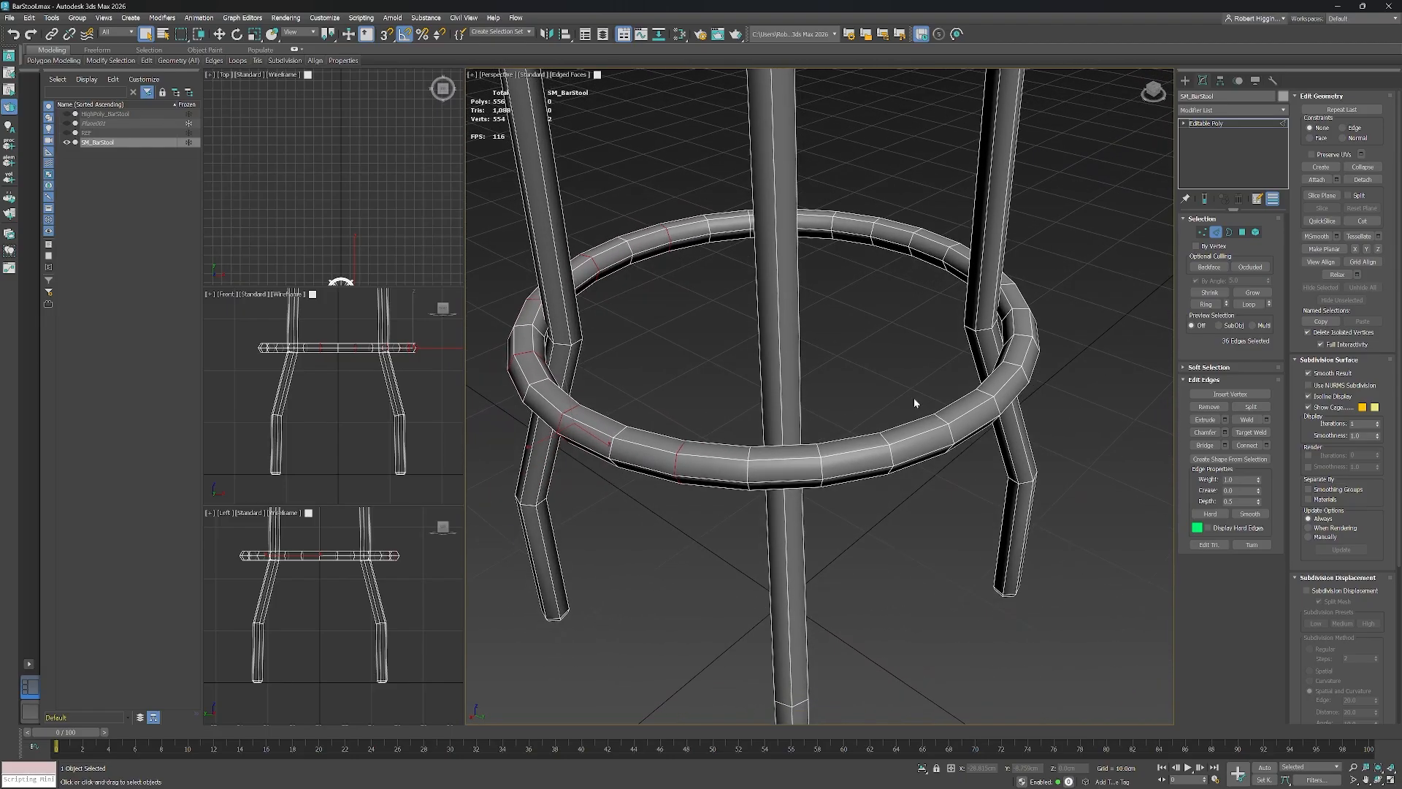
ctrl+double_click(823, 471)
alt+middle_drag(918, 443, 872, 449)
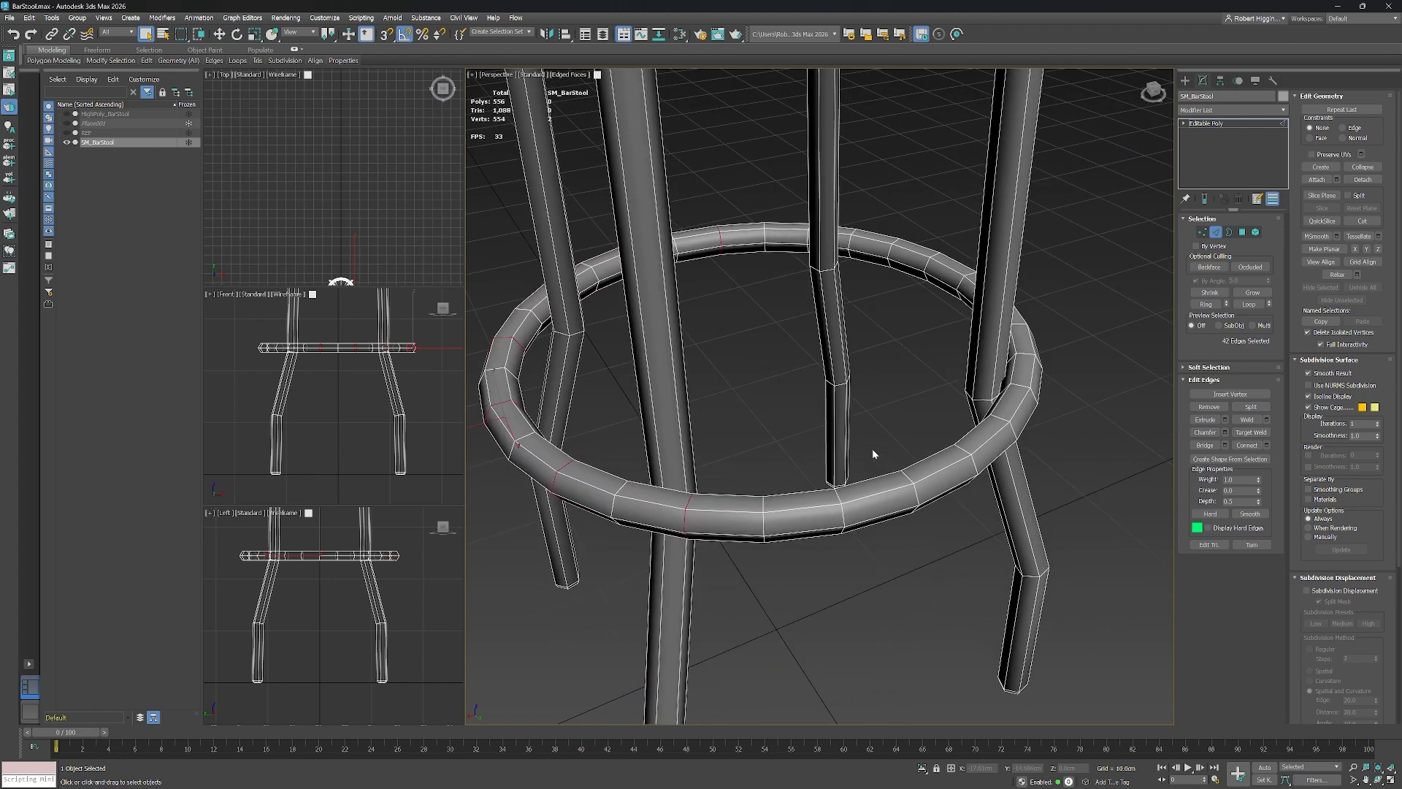
ctrl+double_click(841, 517)
alt+middle_drag(842, 516, 859, 423)
scroll(863, 472, down, 5)
scroll(826, 429, up, 4)
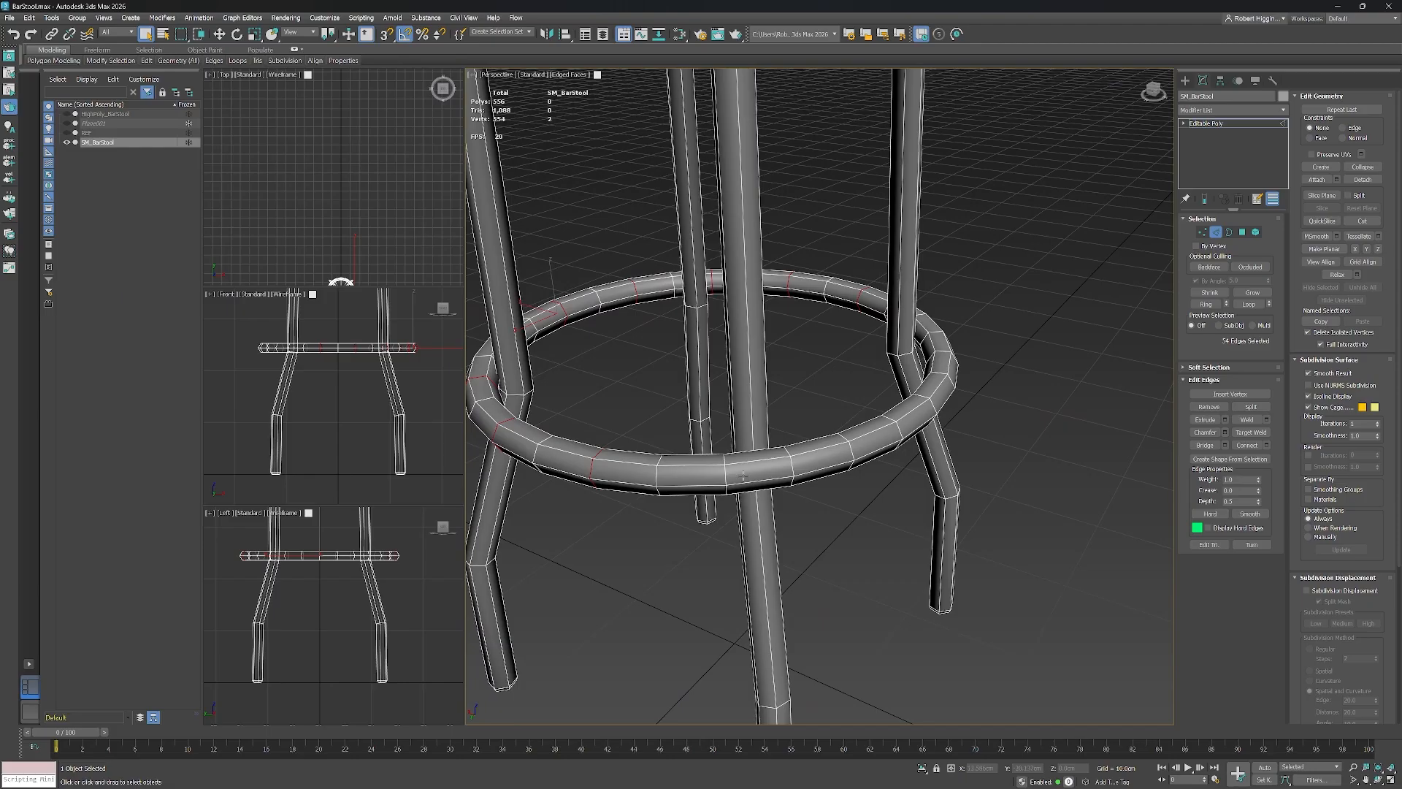
alt+middle_drag(875, 450, 826, 448)
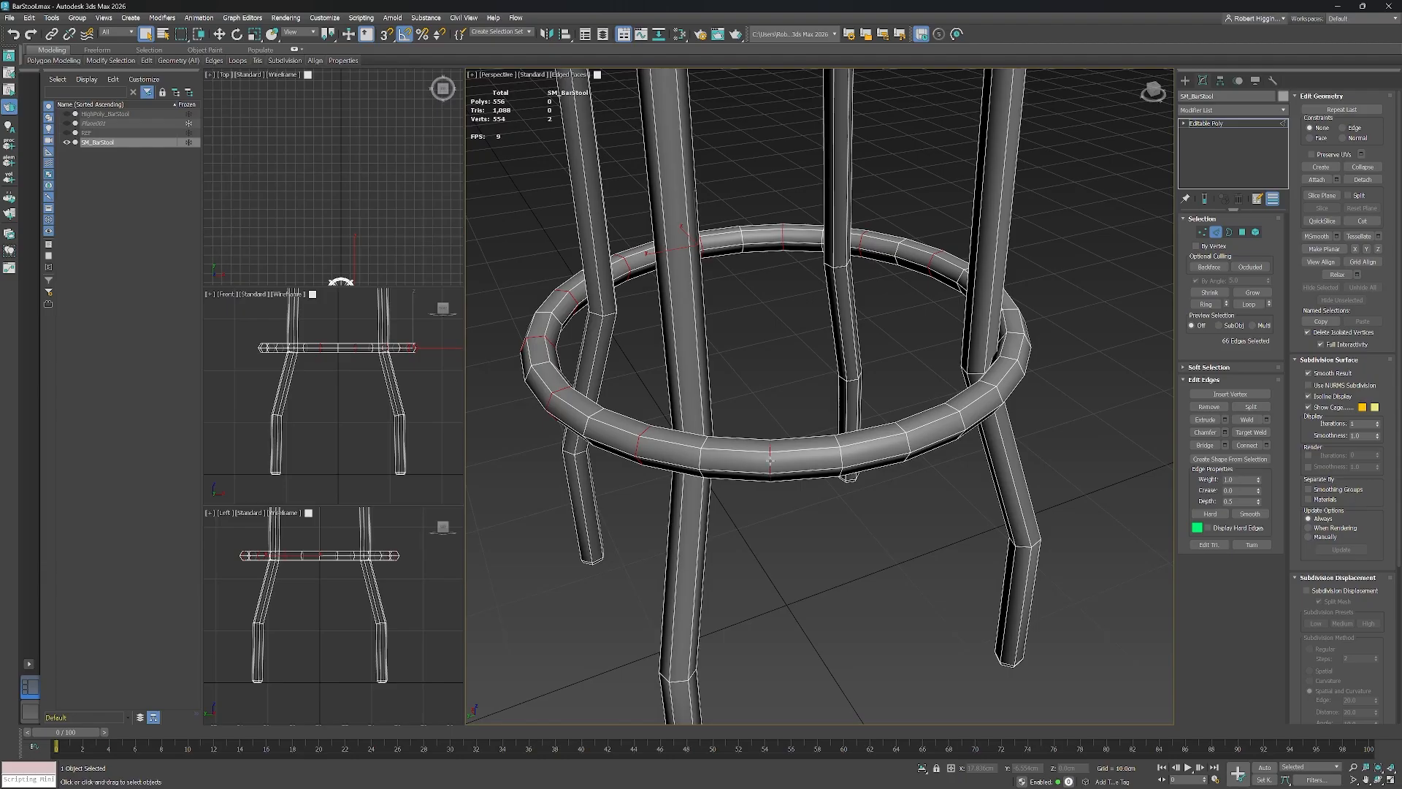
ctrl+click(909, 442)
alt+middle_drag(960, 421, 907, 408)
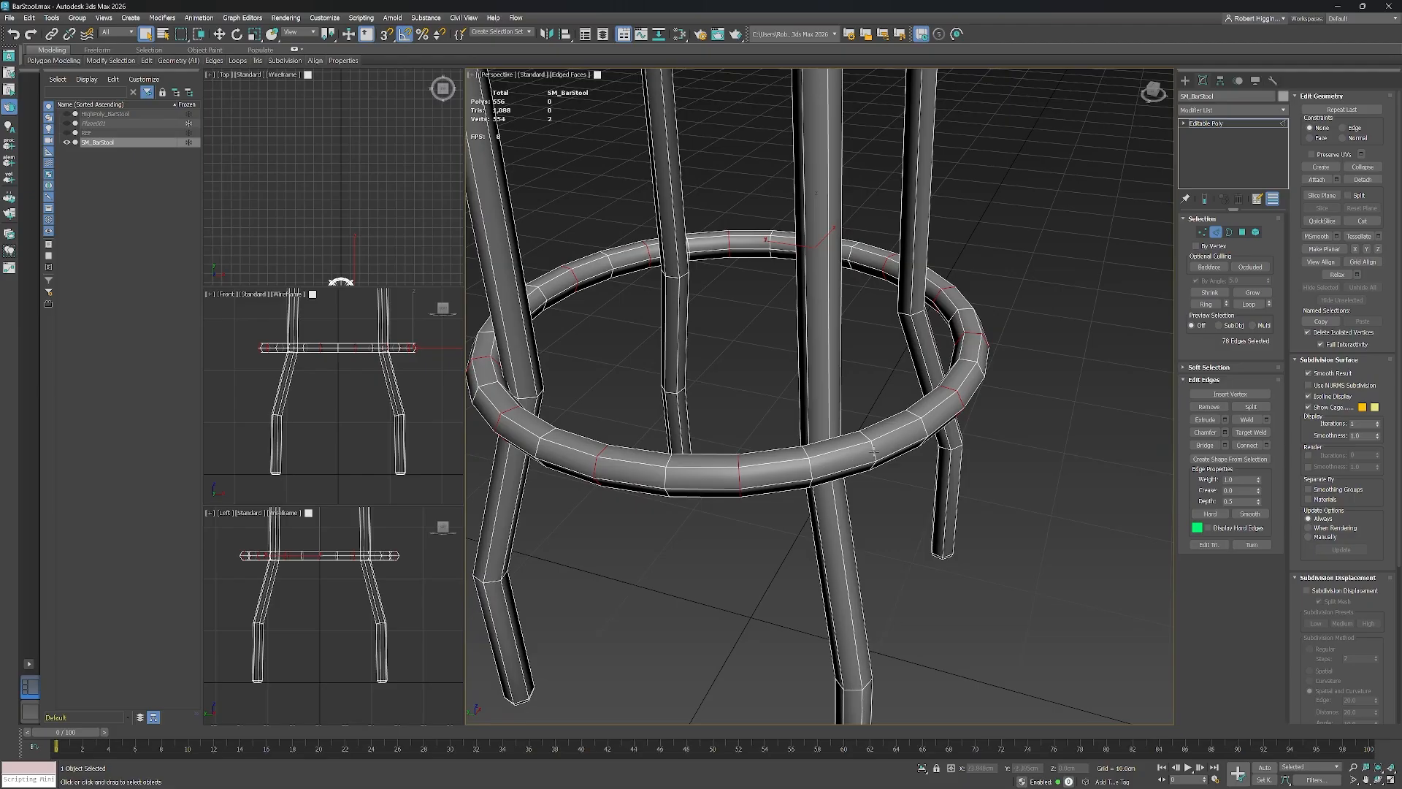
mouse_move(929, 414)
alt+middle_down()
mouse_move(917, 401)
mouse_move(864, 407)
mouse_move(952, 408)
alt+middle_up()
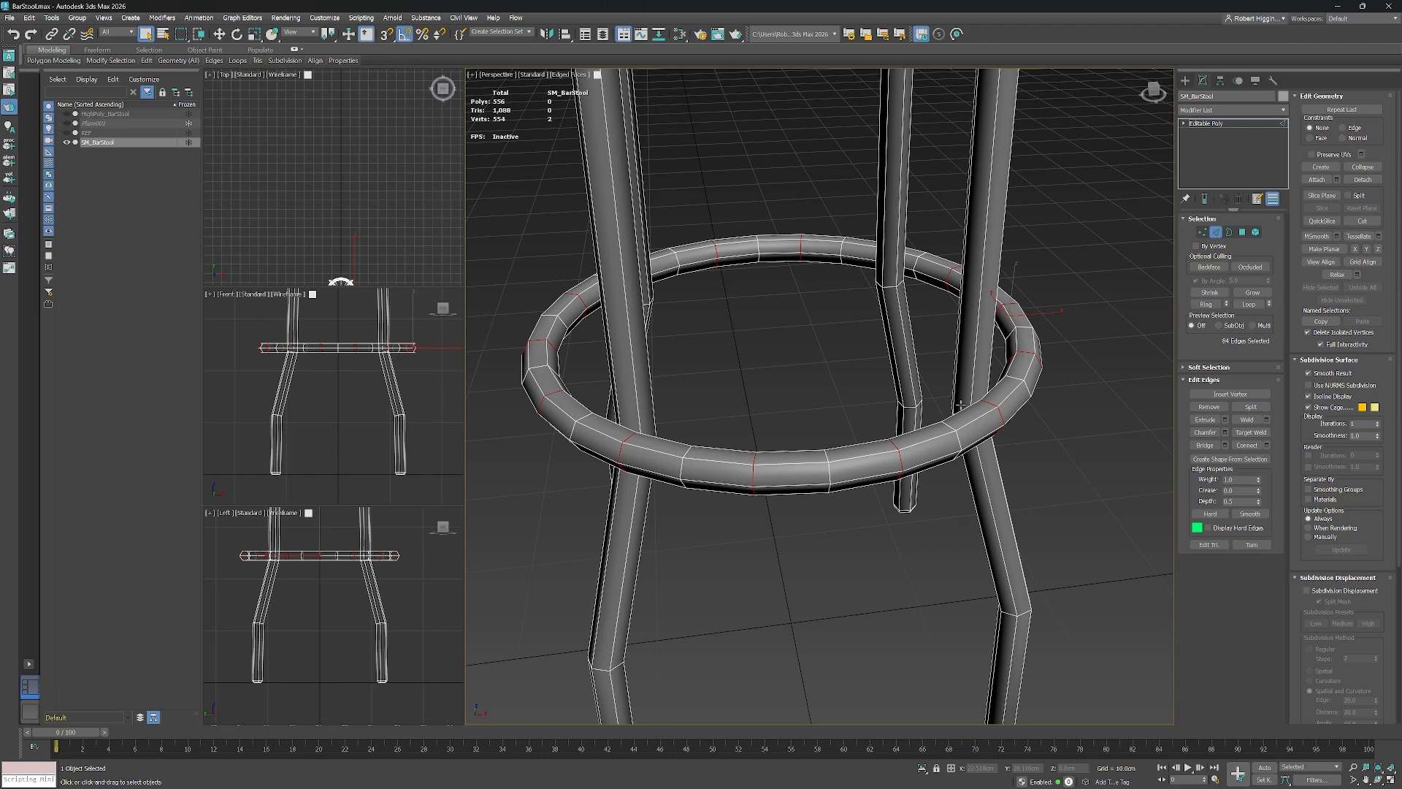
key(ctrl+BackSpace)
Compare the simplified foot ring with HighPoly_BarStool in shaded view without edges, leaving the high-poly model hidden and the edges shown again.
scroll(838, 358, down, 6)
middle_drag(818, 340, 930, 387)
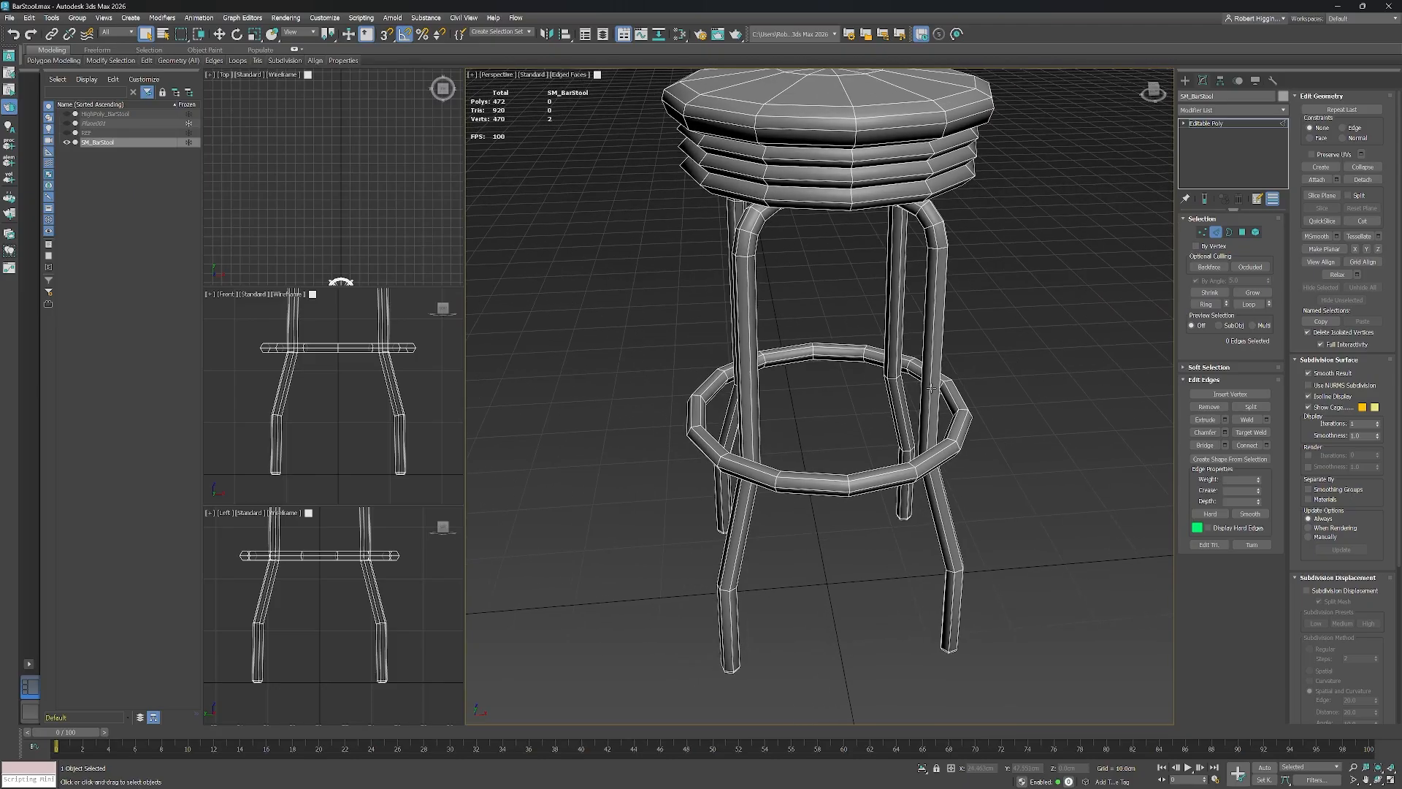
key(F4)
alt+middle_drag(771, 414, 840, 402)
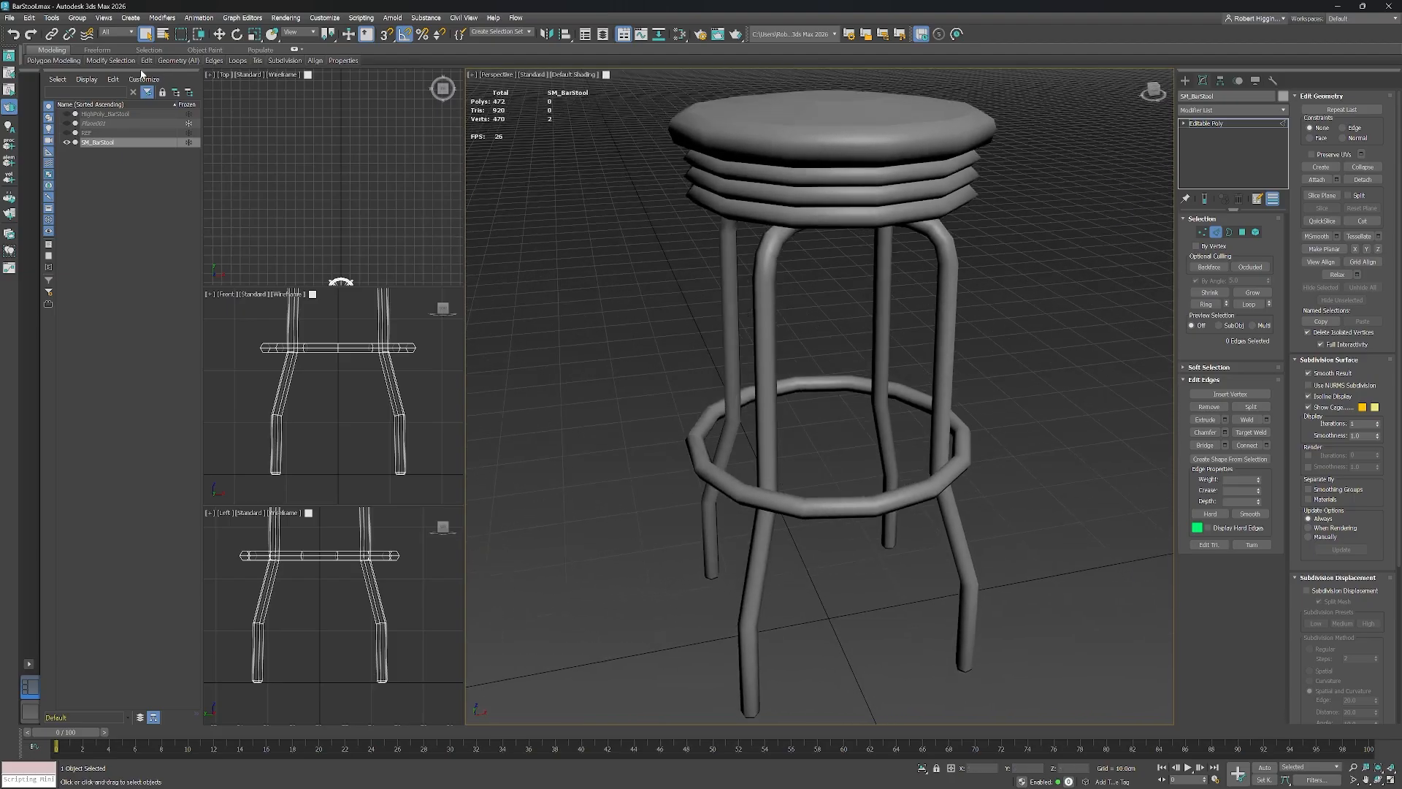
click(66, 114)
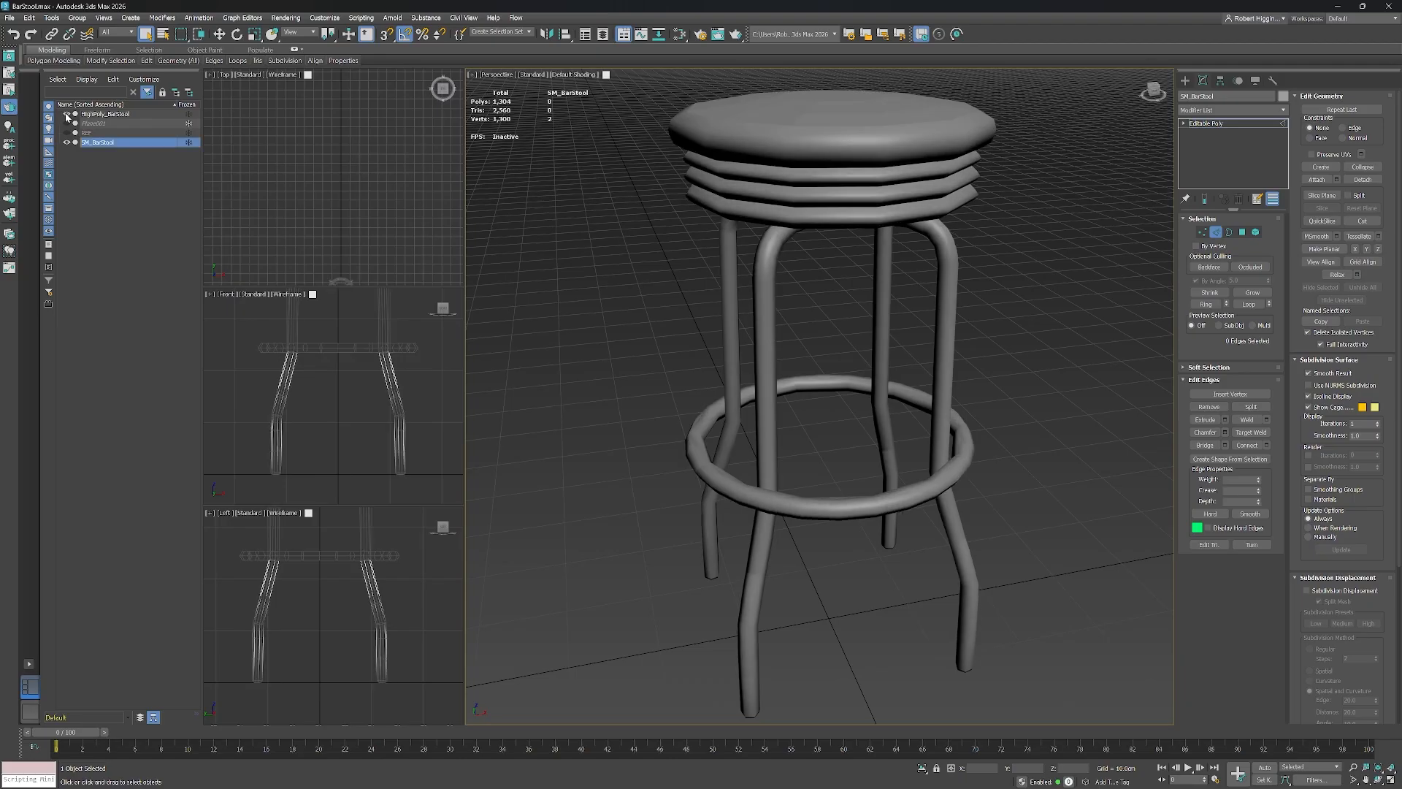
click(67, 115)
click(67, 115)
click(67, 114)
click(67, 115)
click(66, 115)
click(66, 114)
click(66, 114)
click(66, 115)
click(66, 115)
click(67, 115)
click(67, 114)
click(66, 115)
click(67, 115)
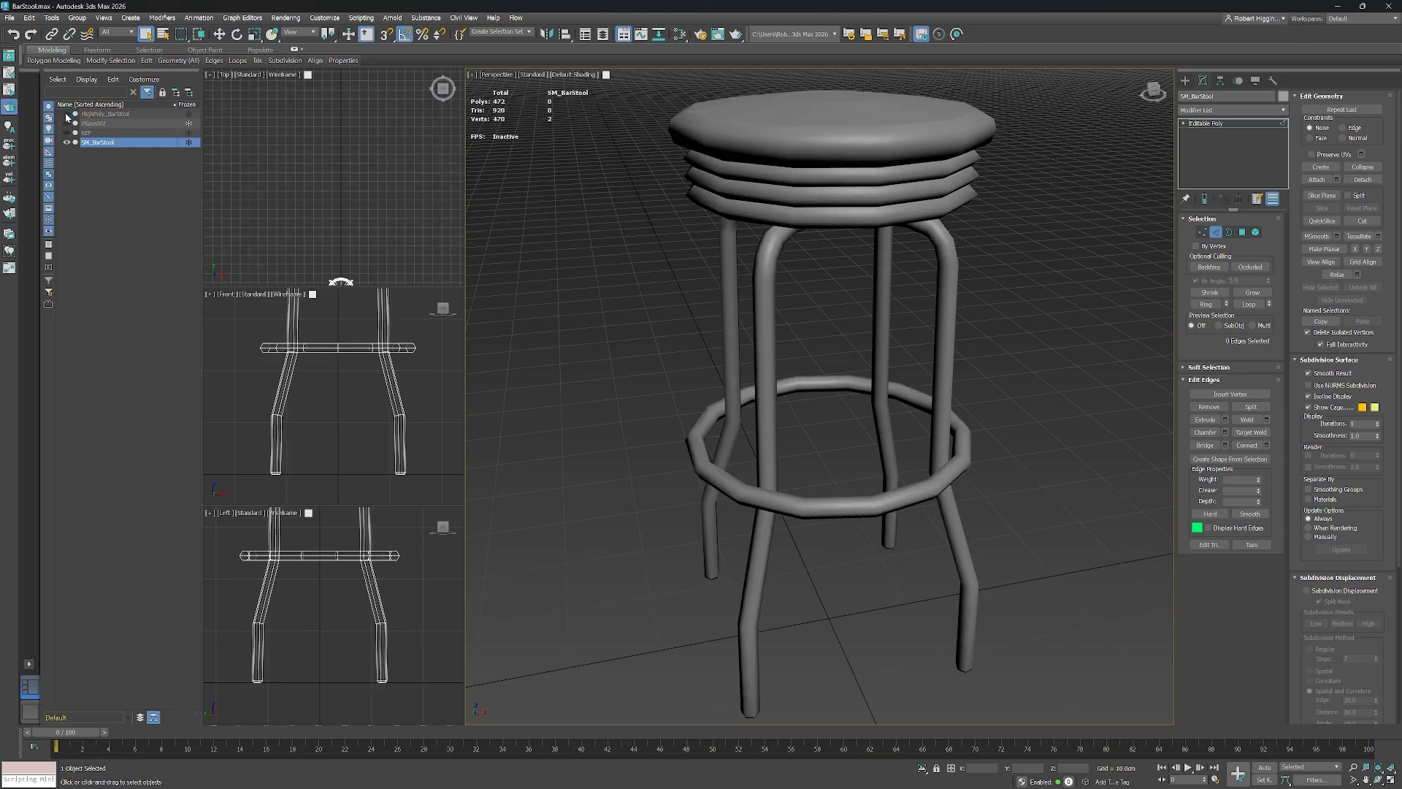
click(67, 115)
click(67, 114)
alt+middle_drag(899, 493, 897, 470)
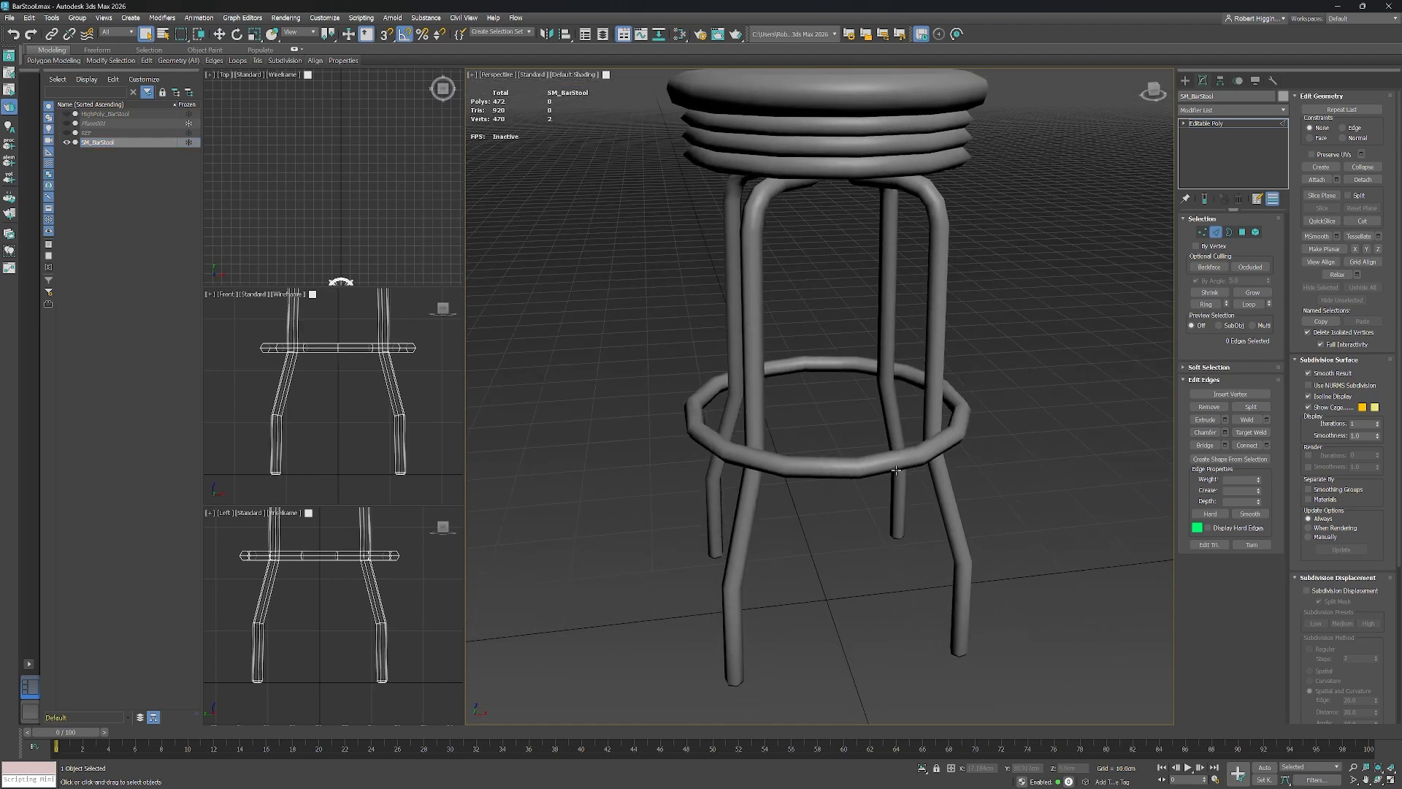
key(F4)
Apply Set Flow to the outer edge loop on top of the seat and lower that loop slightly along Z.
mouse_move(933, 550)
middle_down()
mouse_move(919, 506)
mouse_move(953, 494)
mouse_move(910, 499)
mouse_move(931, 501)
mouse_move(948, 579)
mouse_move(942, 558)
middle_up()
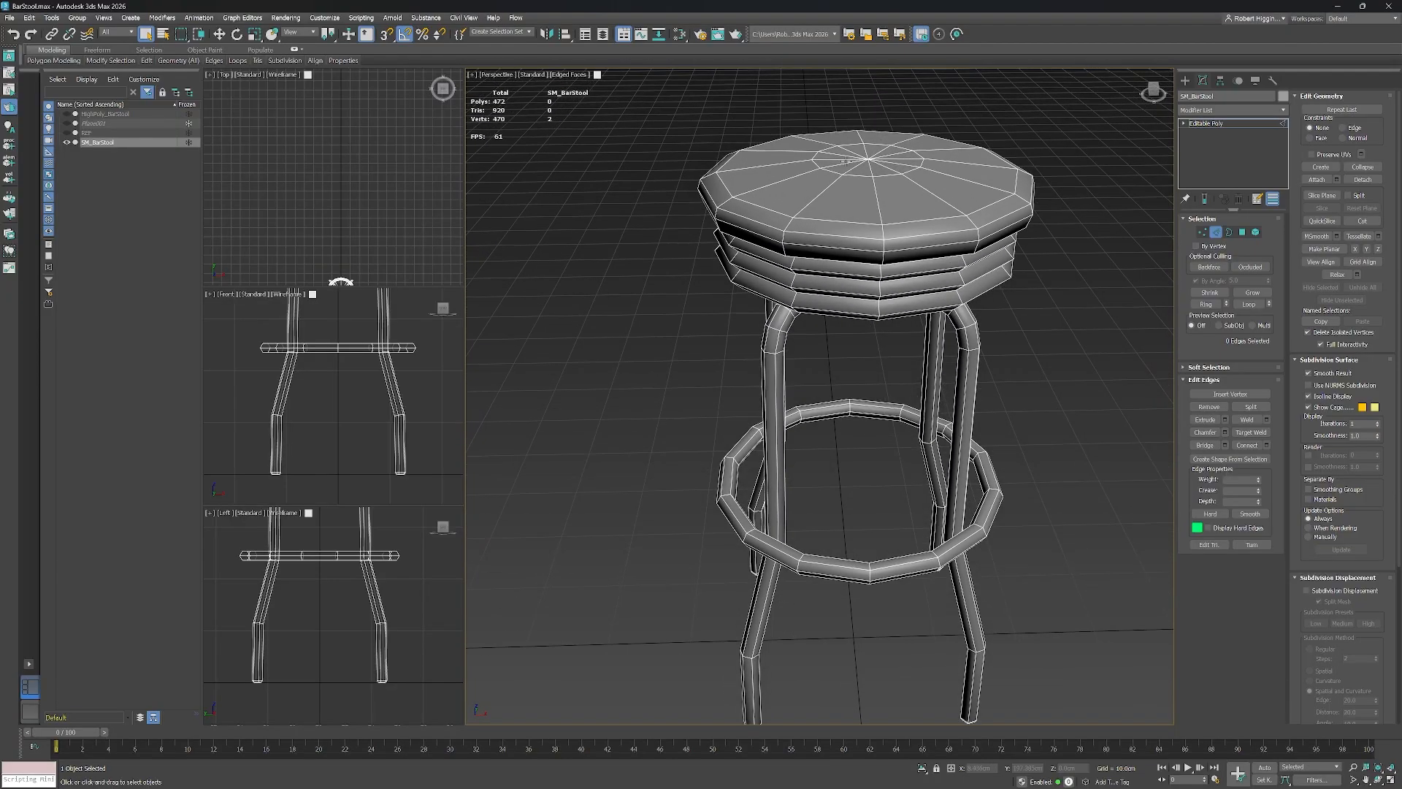
mouse_move(909, 230)
alt+middle_down()
mouse_move(880, 216)
mouse_move(896, 250)
alt+middle_up()
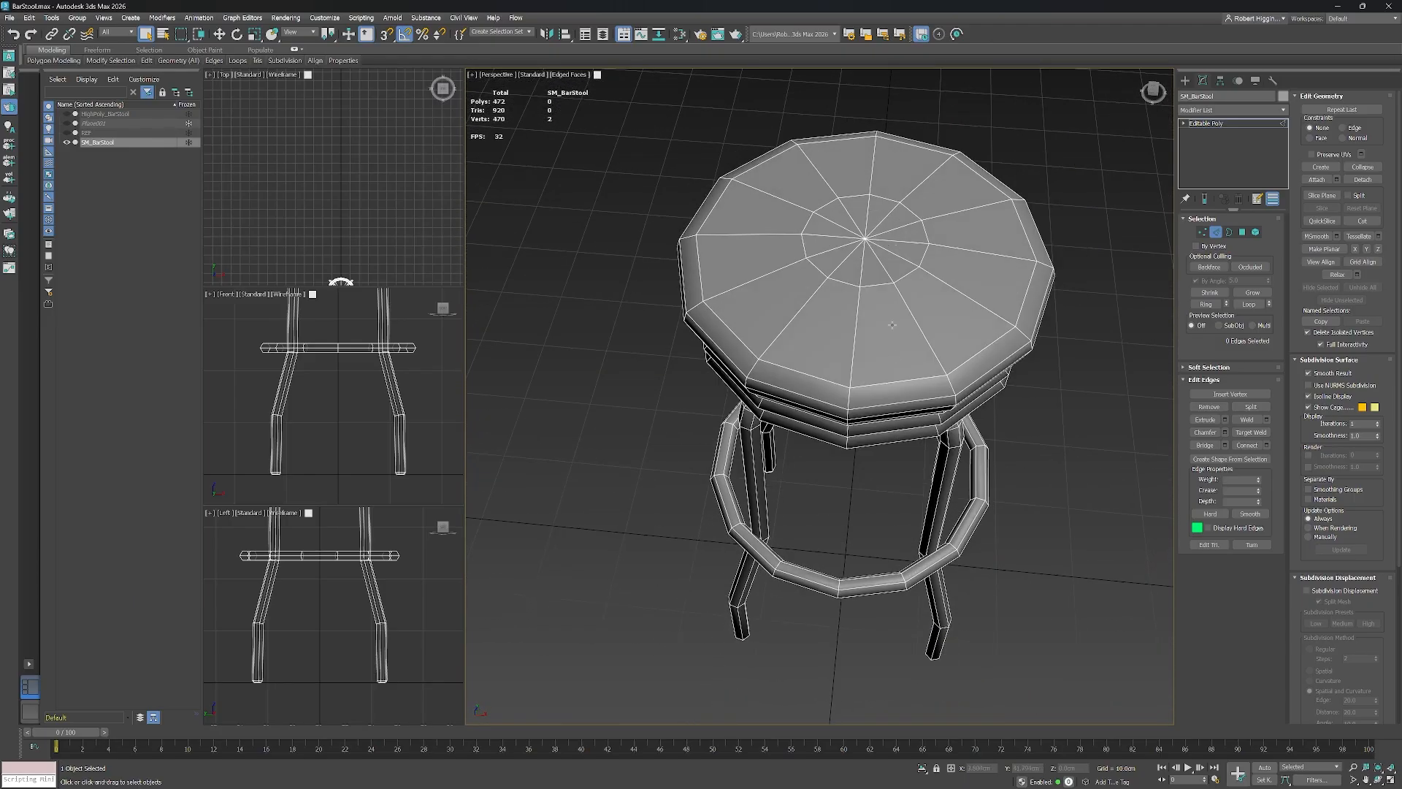
double_click(893, 384)
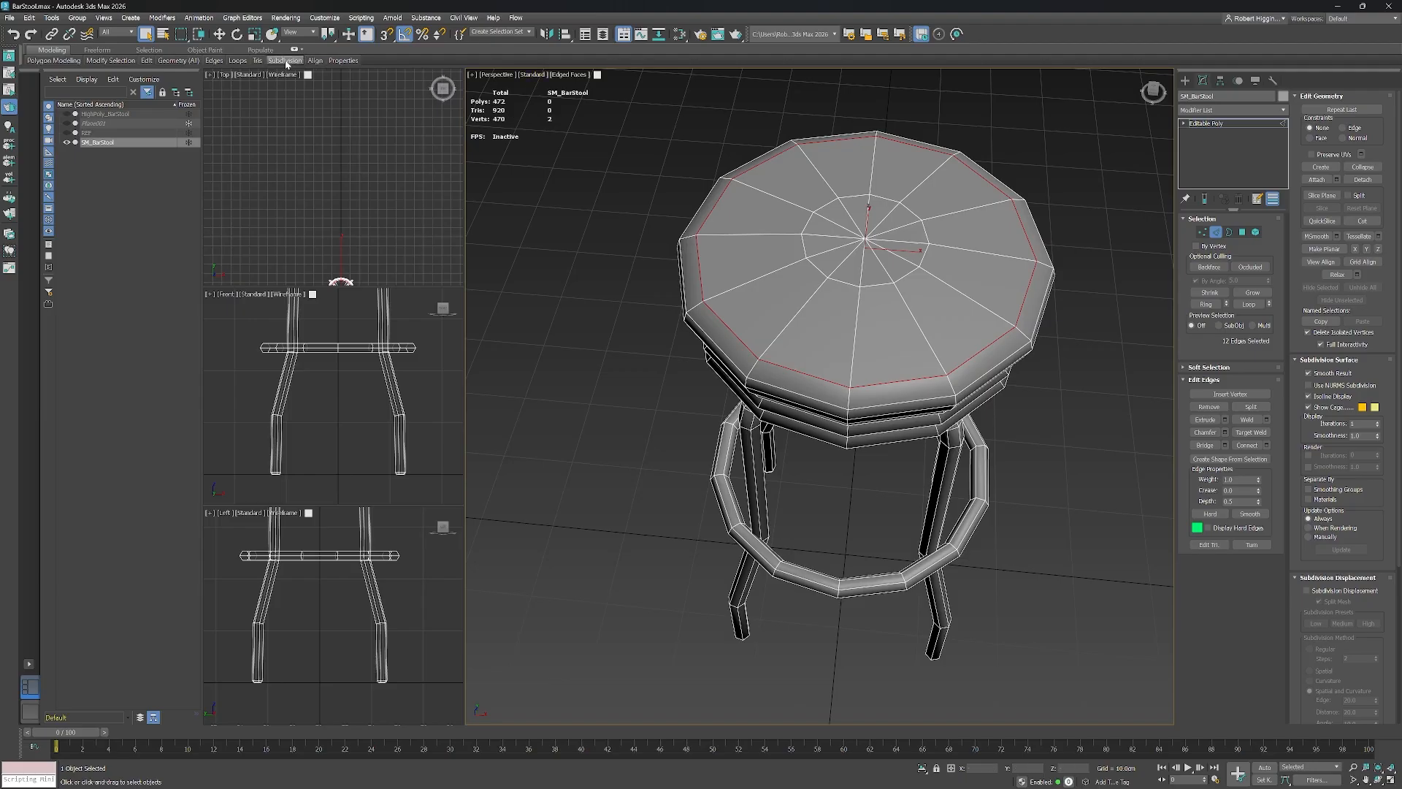
mouse_move(239, 62)
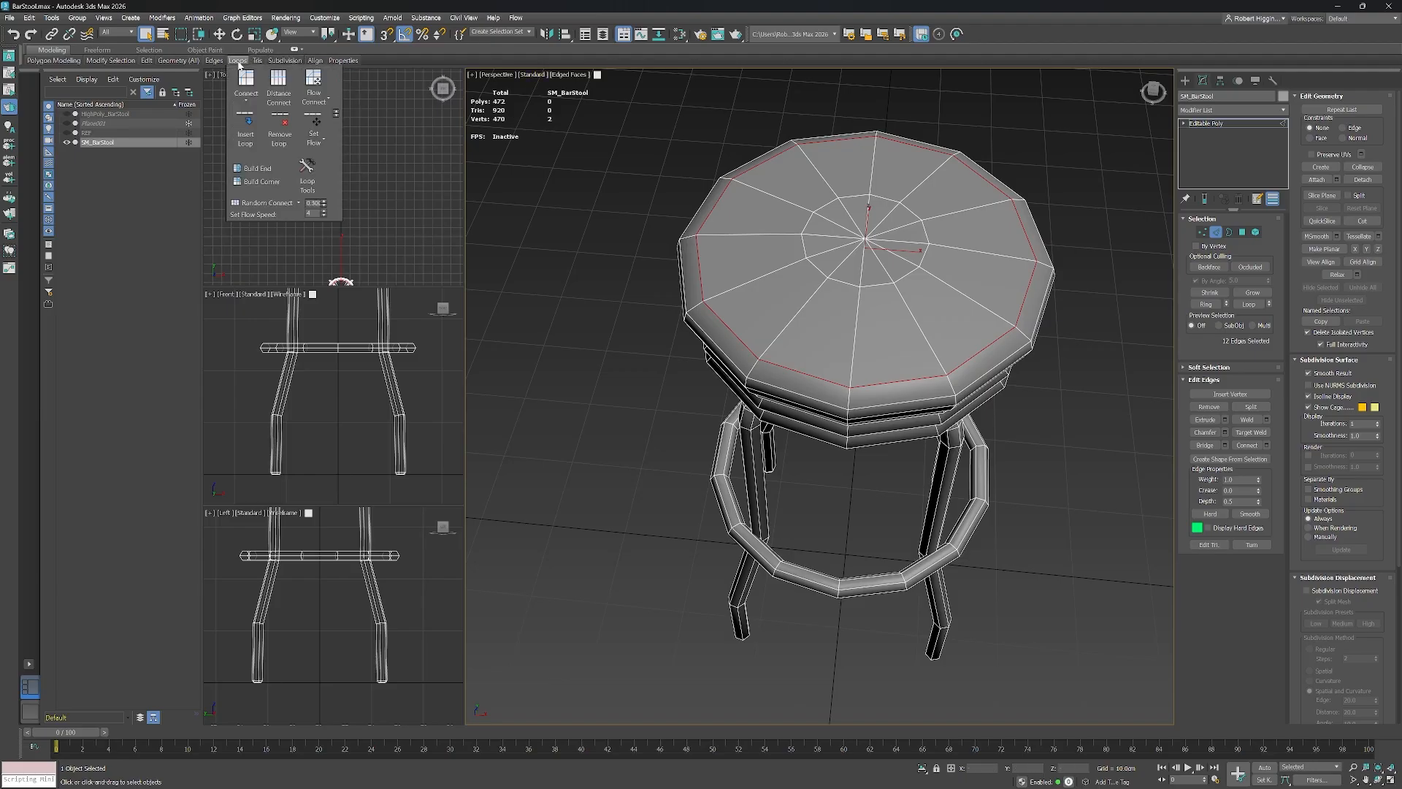
click(314, 126)
alt+middle_drag(788, 423, 806, 348)
middle_drag(891, 198, 908, 207)
key(w)
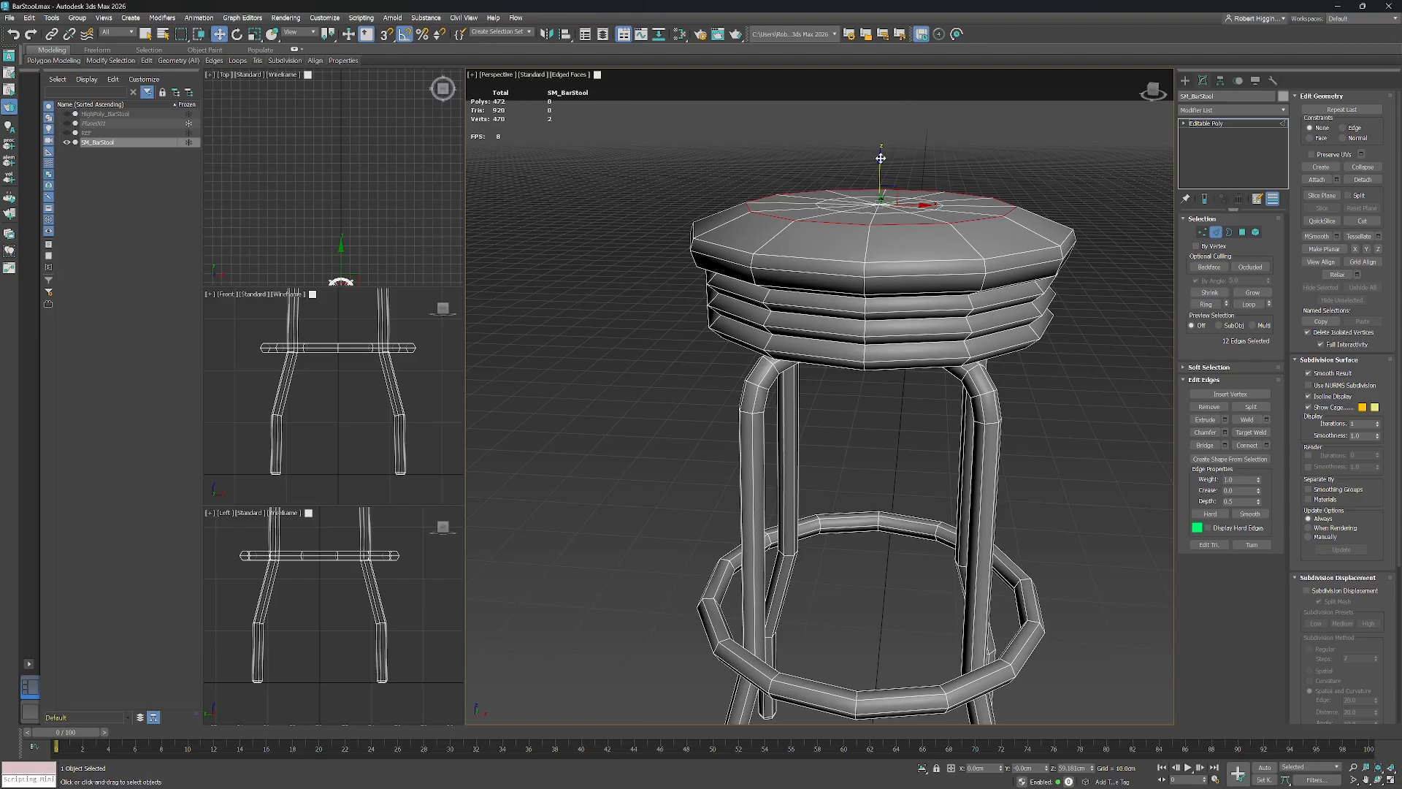
drag(881, 159, 879, 165)
alt+middle_drag(870, 295, 845, 283)
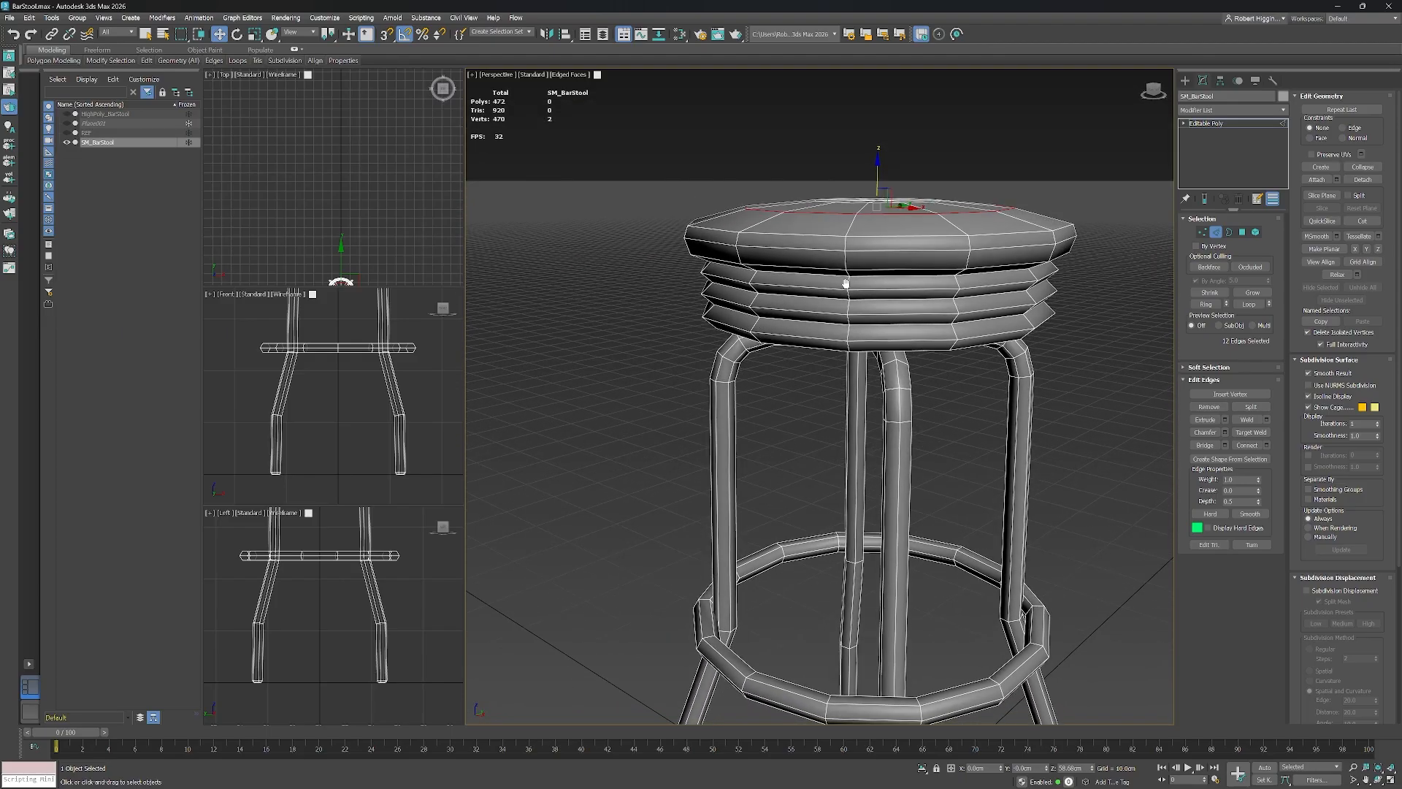
Compare the adjusted seat top with HighPoly_BarStool by switching the high-poly model on and off, leaving it hidden.
click(67, 114)
click(67, 115)
click(68, 115)
click(67, 114)
click(67, 114)
click(67, 114)
click(67, 114)
click(68, 115)
Select the extra edge loop near the bottom end of each of the four legs and remove these loops with their vertices.
alt+middle_drag(787, 284, 850, 417)
scroll(851, 405, up, 8)
middle_drag(826, 485, 772, 348)
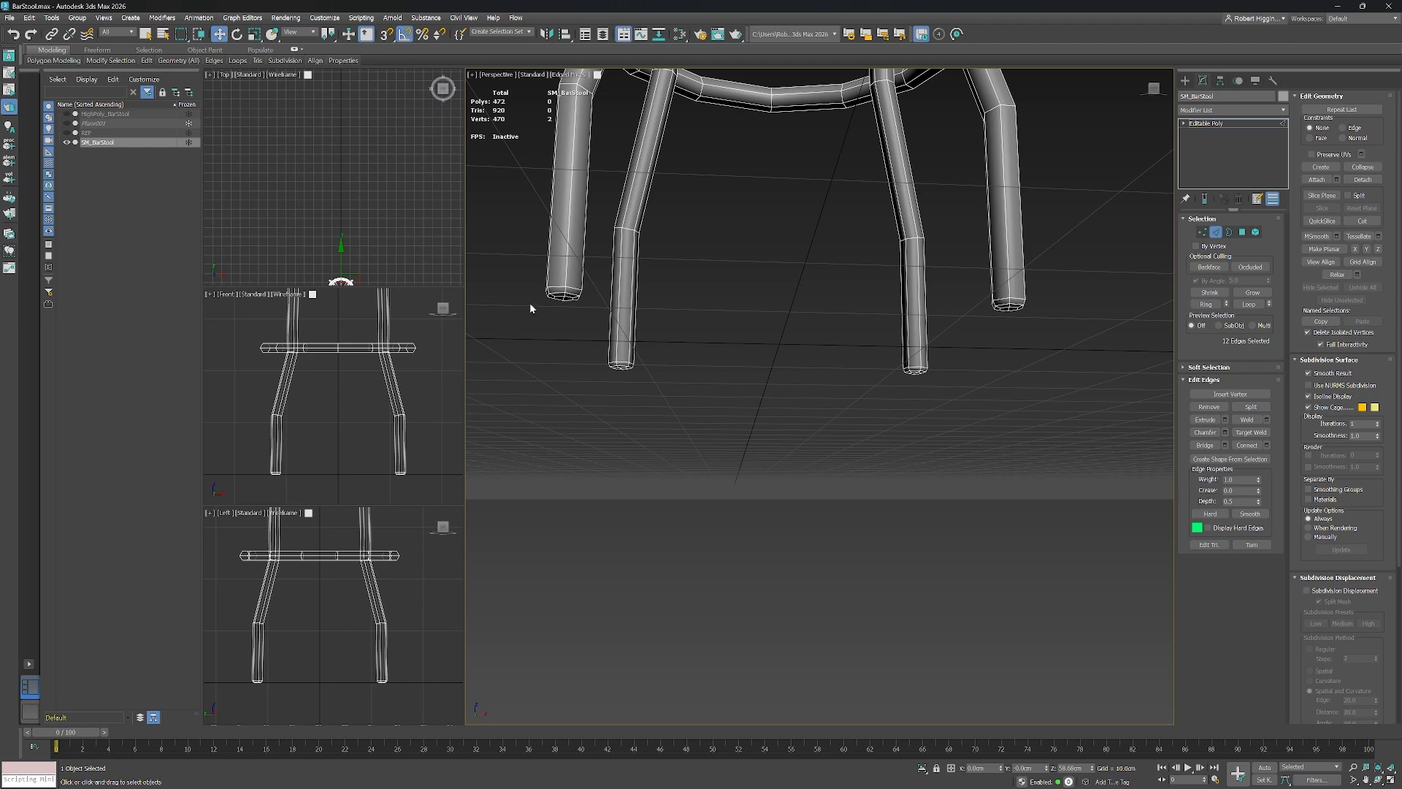
middle_drag(845, 369, 901, 355)
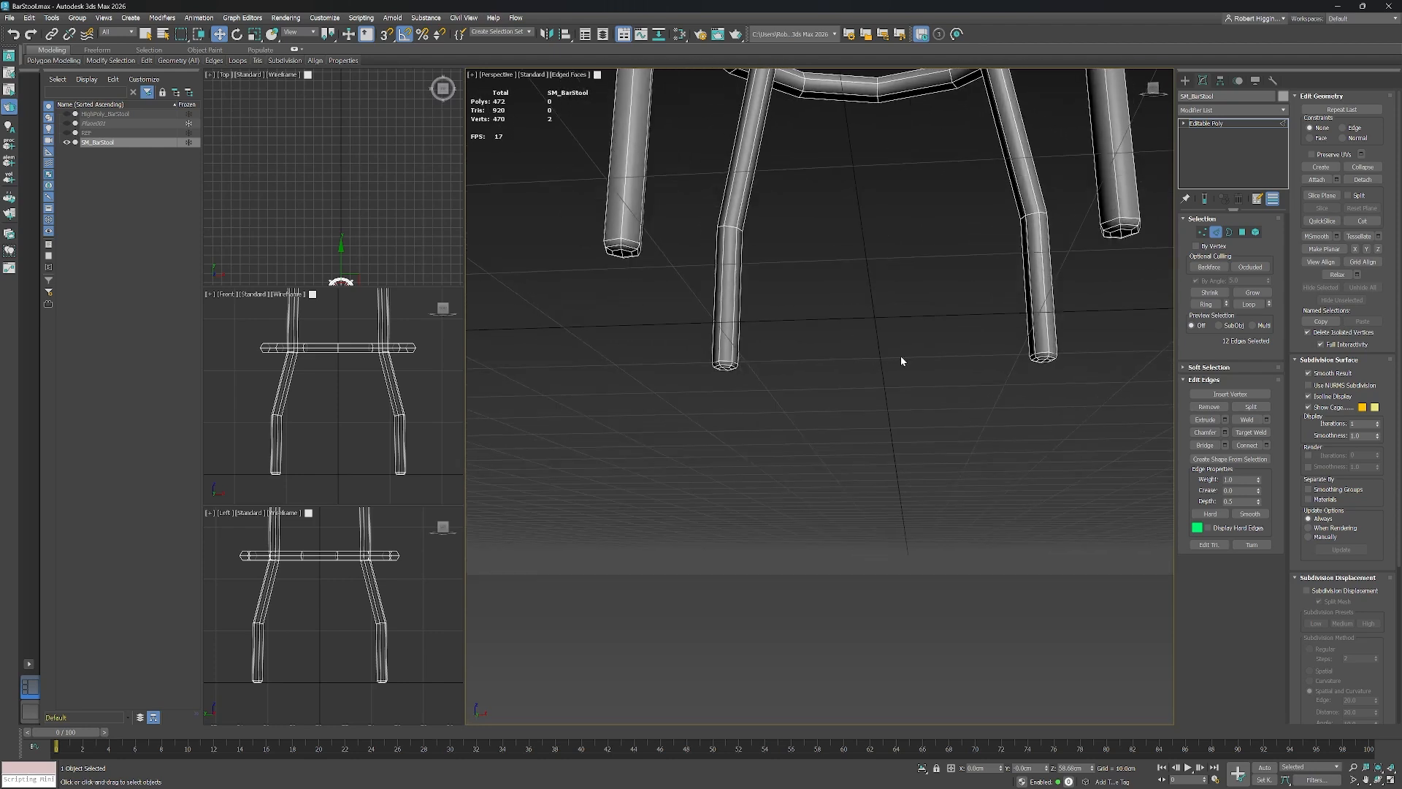
scroll(628, 256, up, 4)
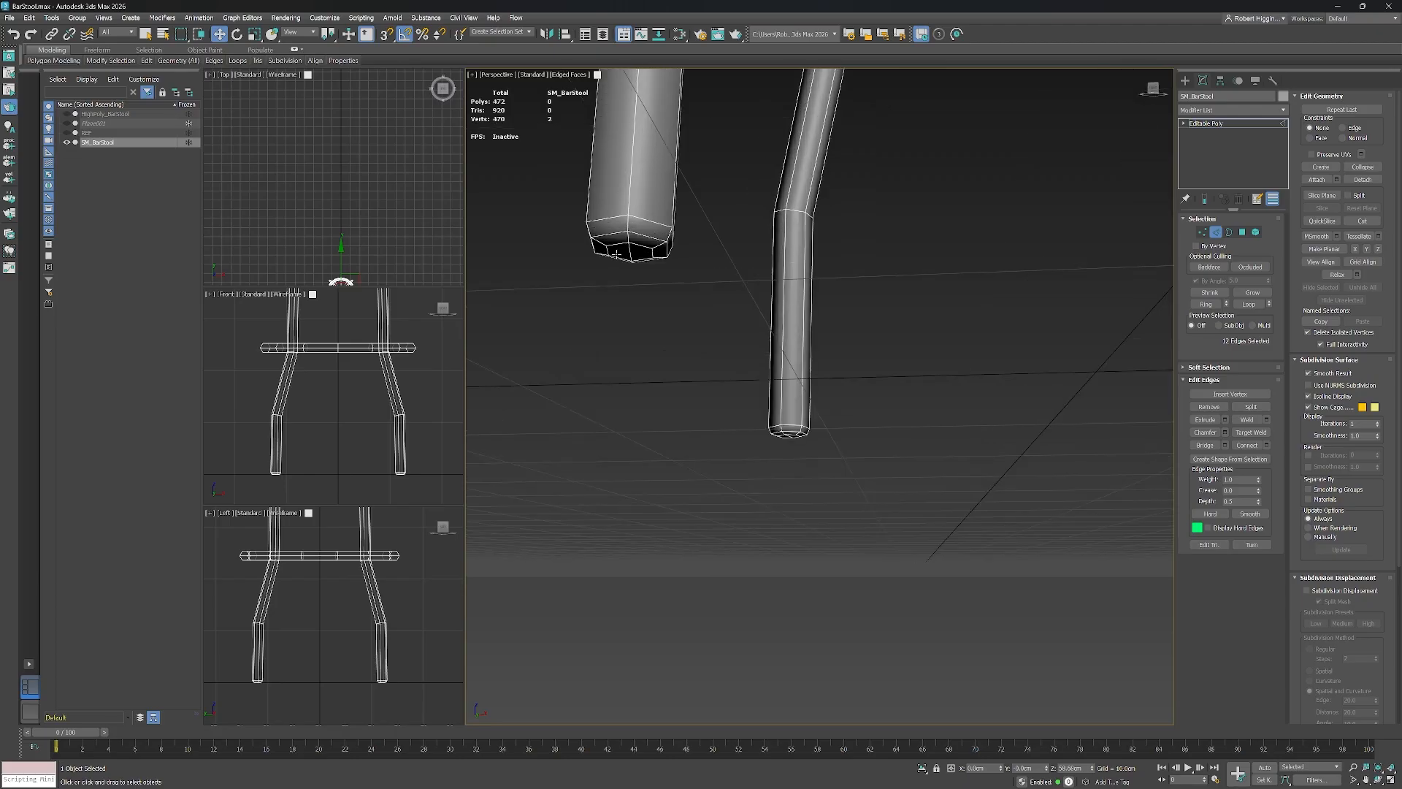
alt+middle_drag(774, 336, 776, 337)
double_click(612, 141)
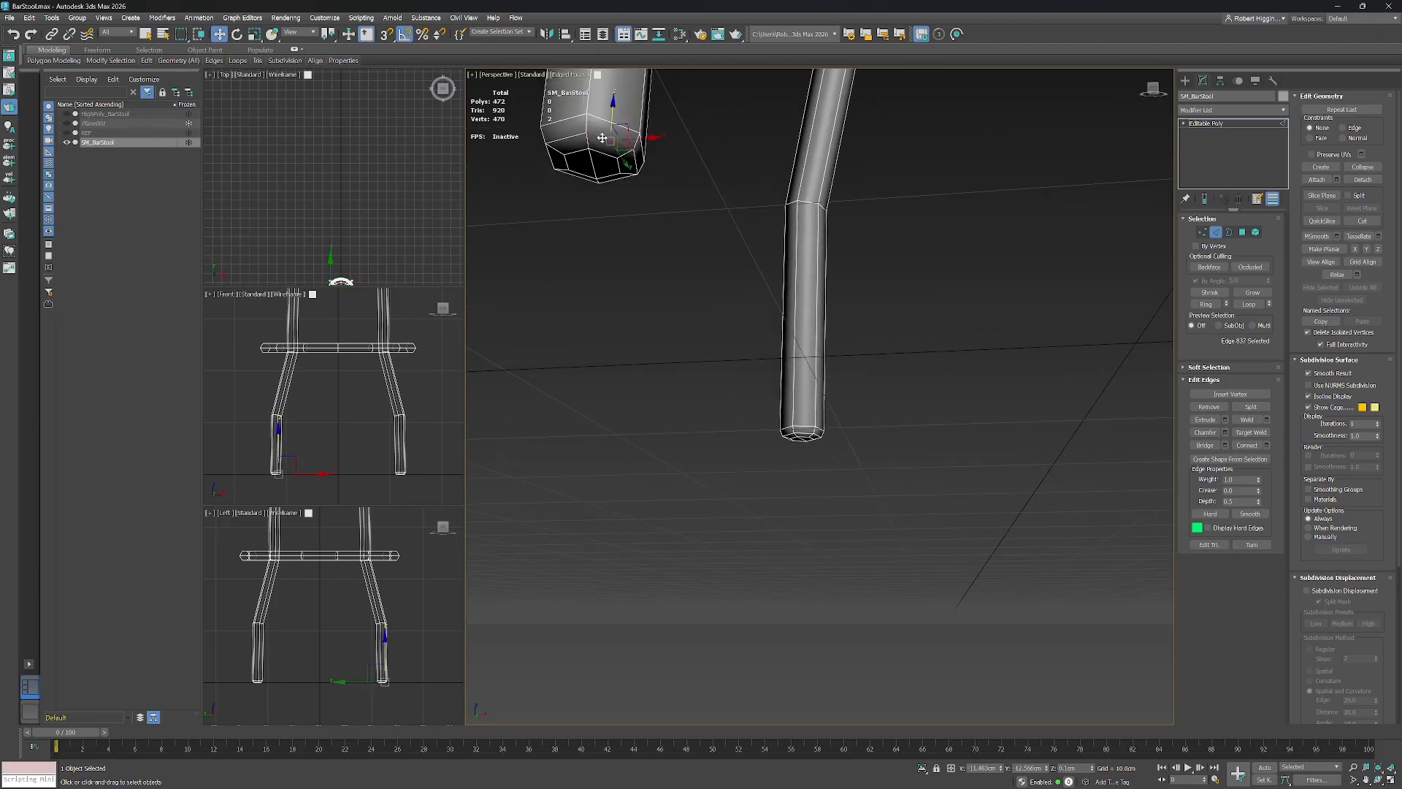
alt+middle_drag(956, 351, 902, 73)
ctrl+double_click(761, 288)
scroll(767, 288, down, 5)
middle_drag(852, 272, 789, 421)
scroll(840, 339, up, 4)
ctrl+double_click(832, 329)
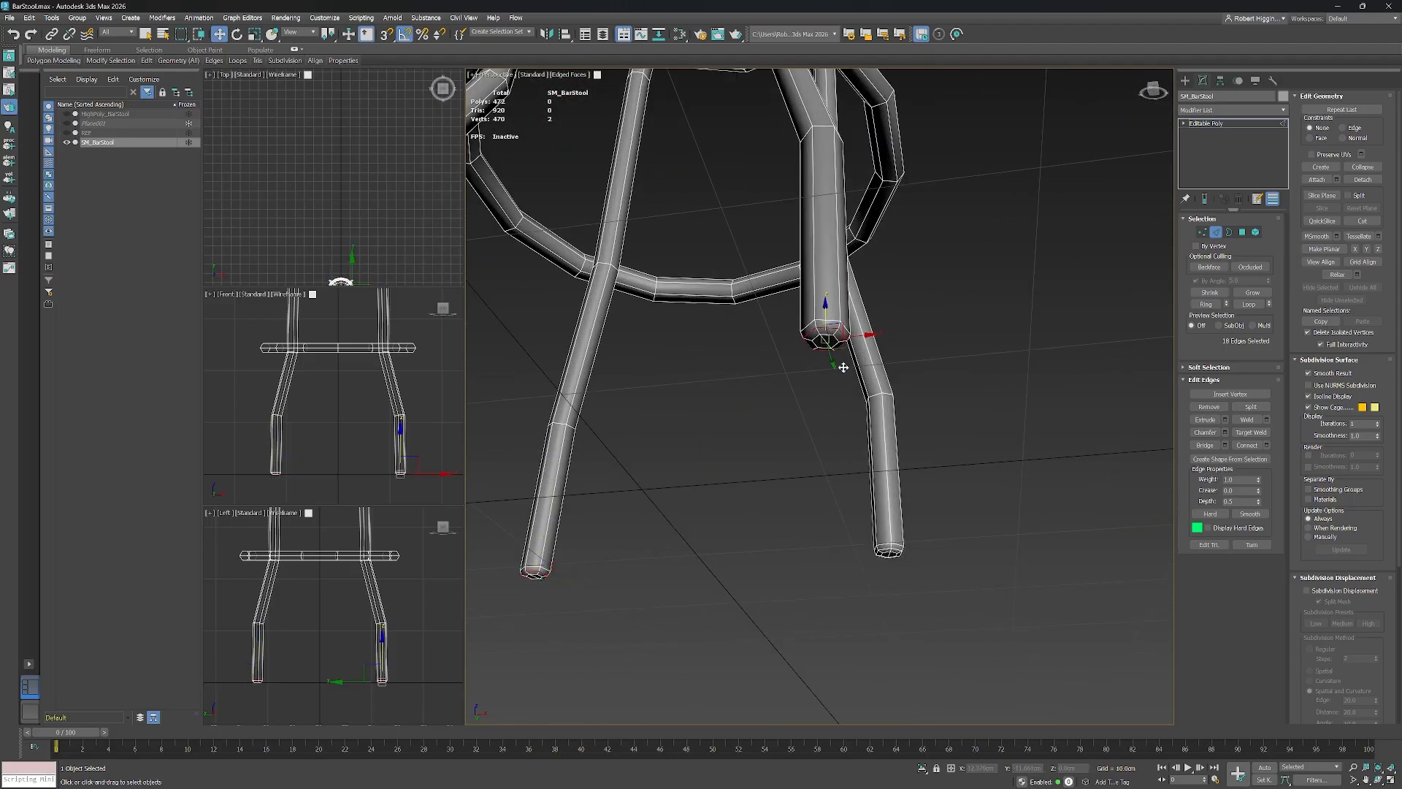
middle_drag(851, 468, 814, 168)
scroll(840, 234, up, 4)
ctrl+double_click(840, 240)
scroll(756, 231, down, 5)
scroll(755, 230, up, 2)
scroll(733, 217, down, 4)
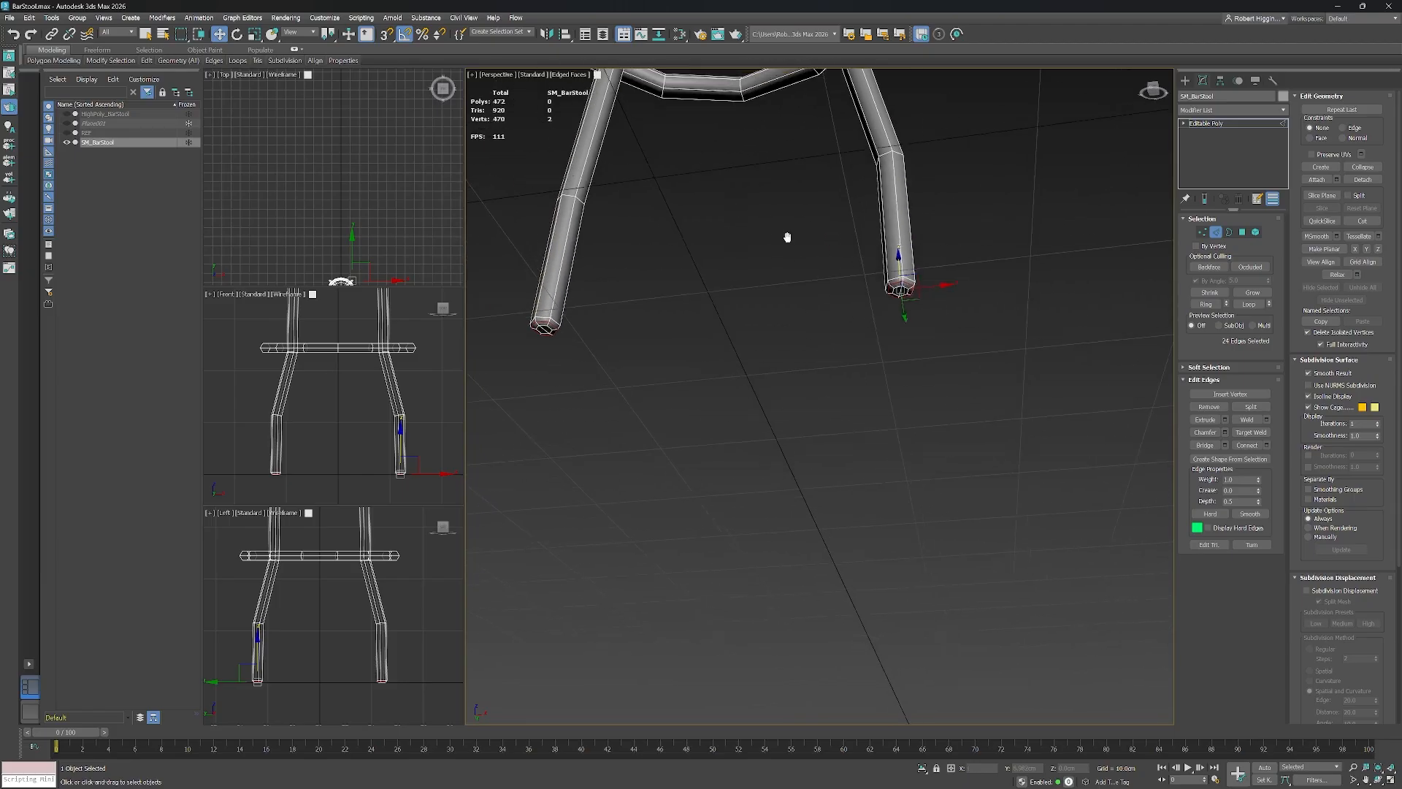
middle_drag(789, 235, 820, 338)
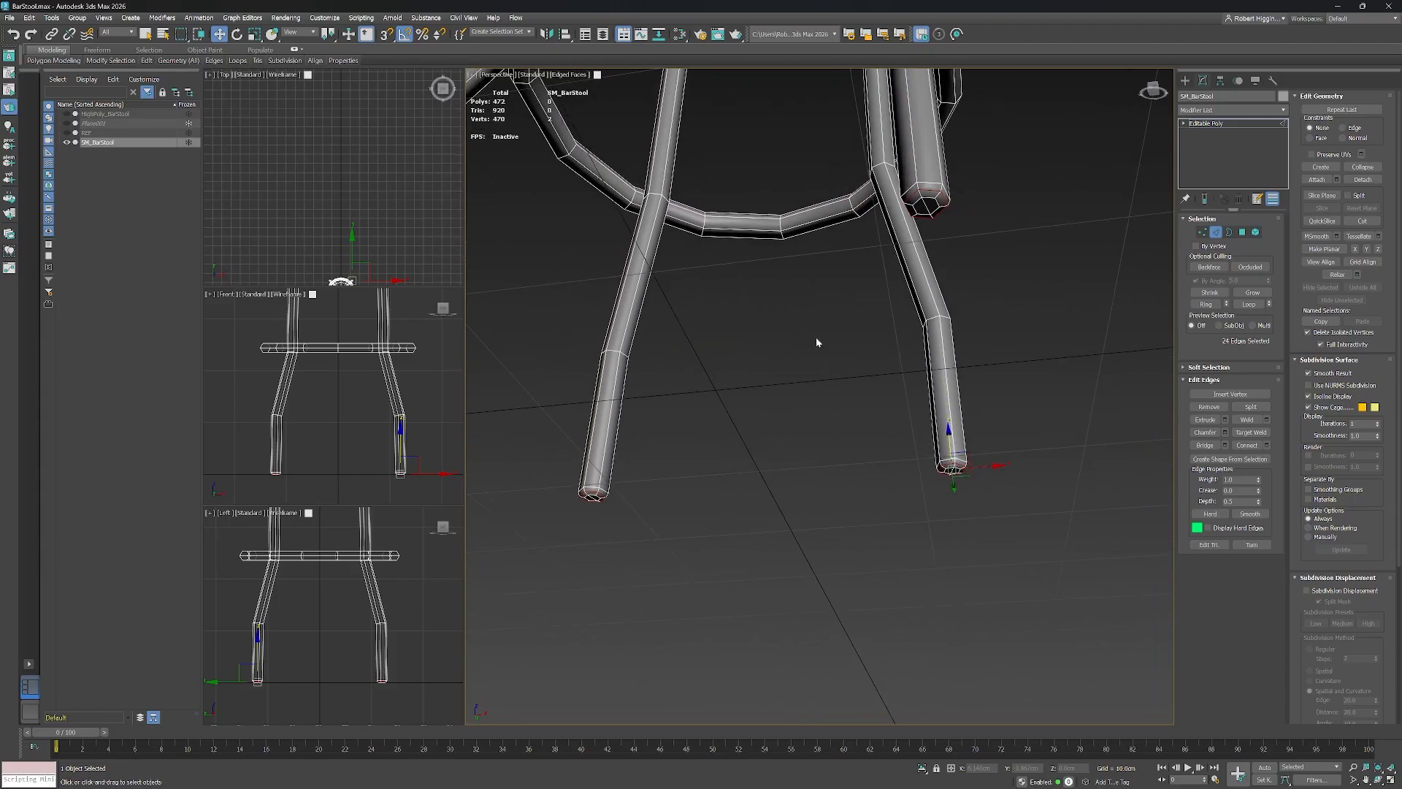
key(ctrl+BackSpace)
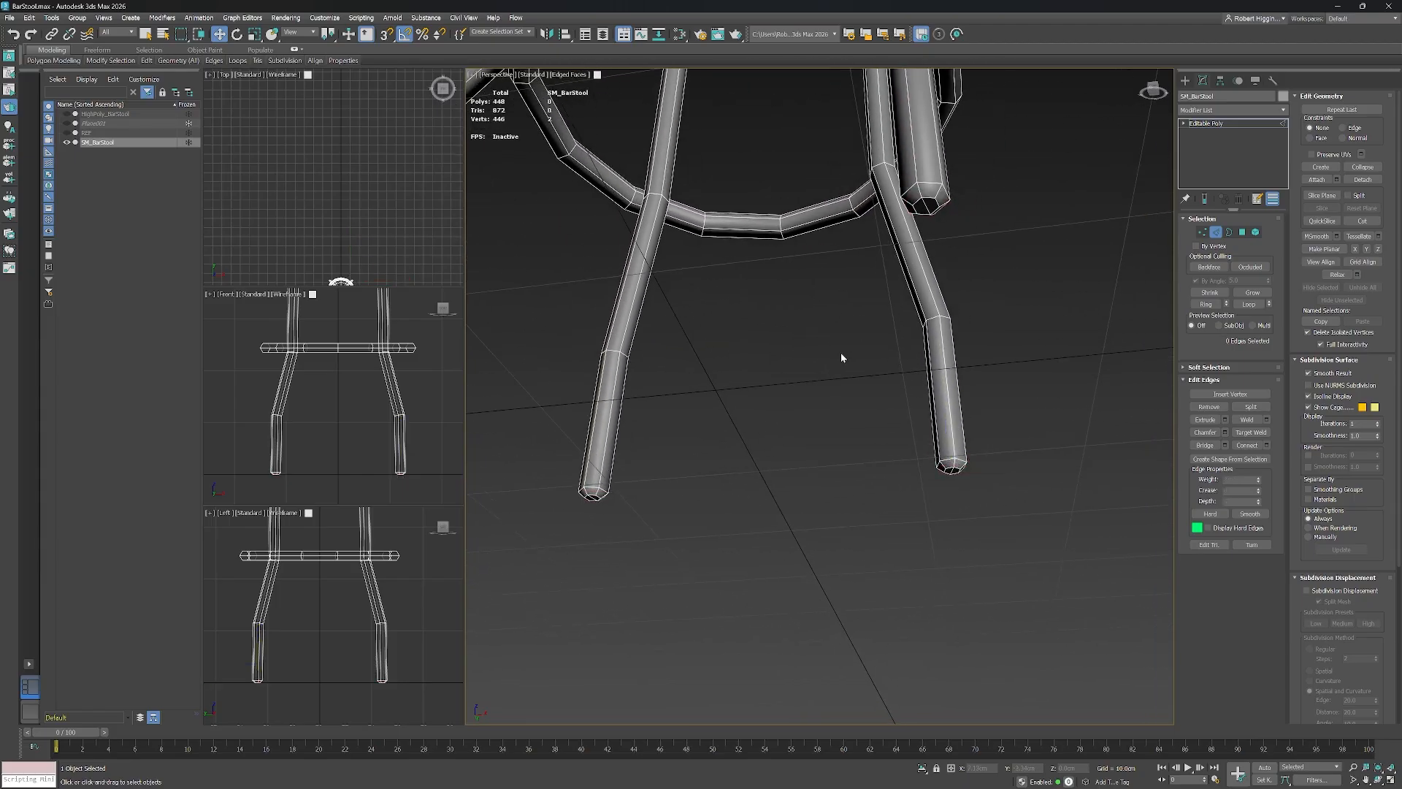
Select the remaining edge loop at the bottom end of all four legs, convert it to vertices and set their Z position to 0.
middle_drag(839, 306, 907, 300)
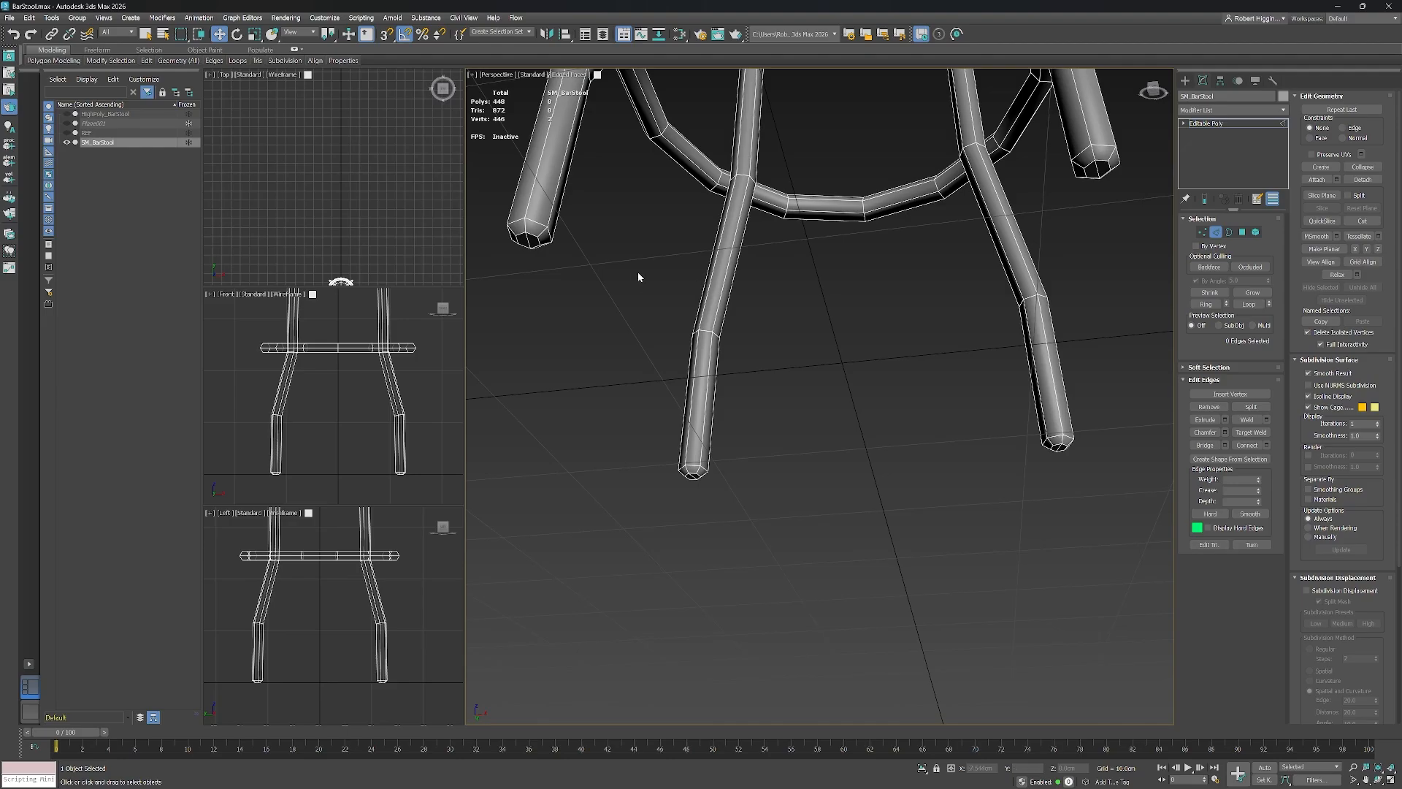
middle_drag(650, 270, 706, 263)
scroll(695, 211, up, 3)
scroll(695, 212, down, 4)
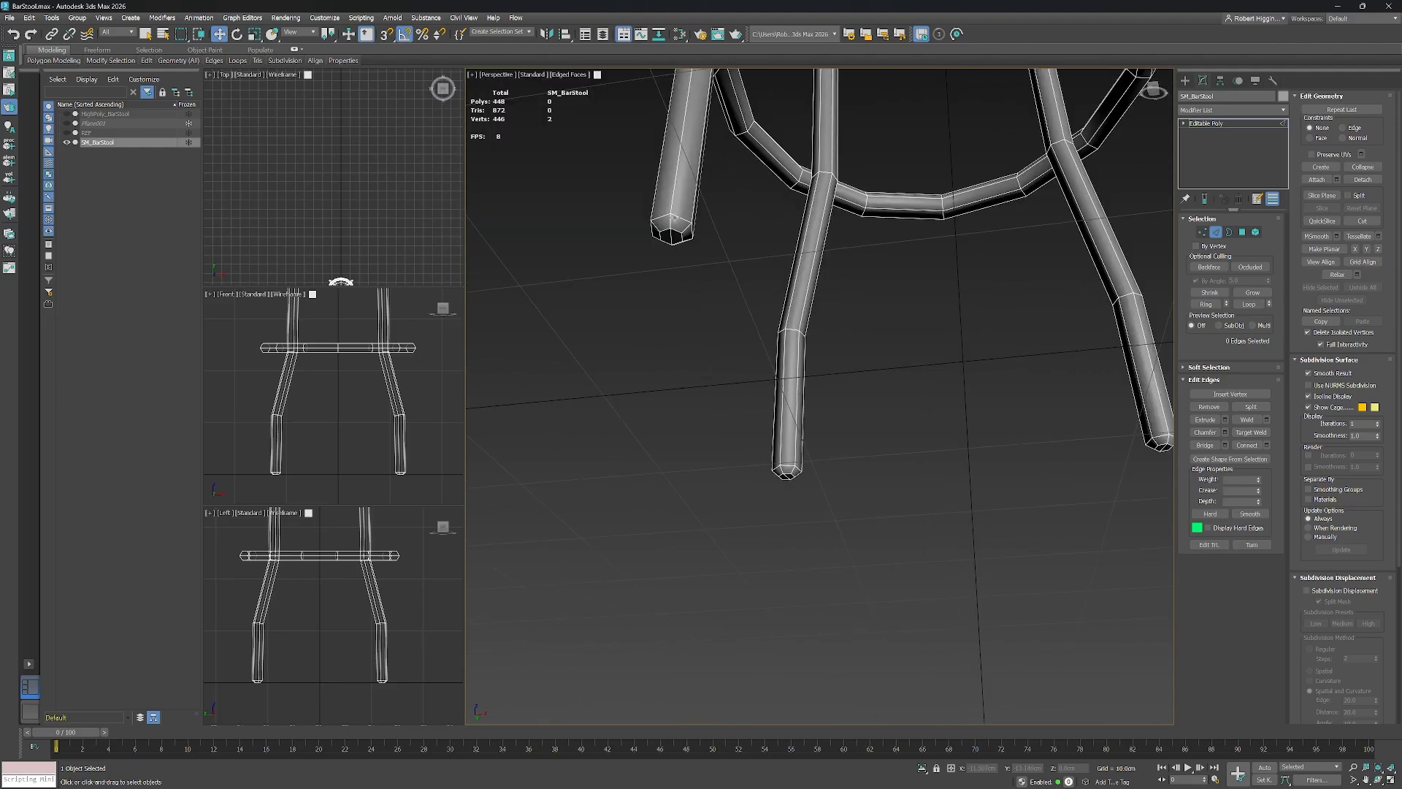
double_click(675, 217)
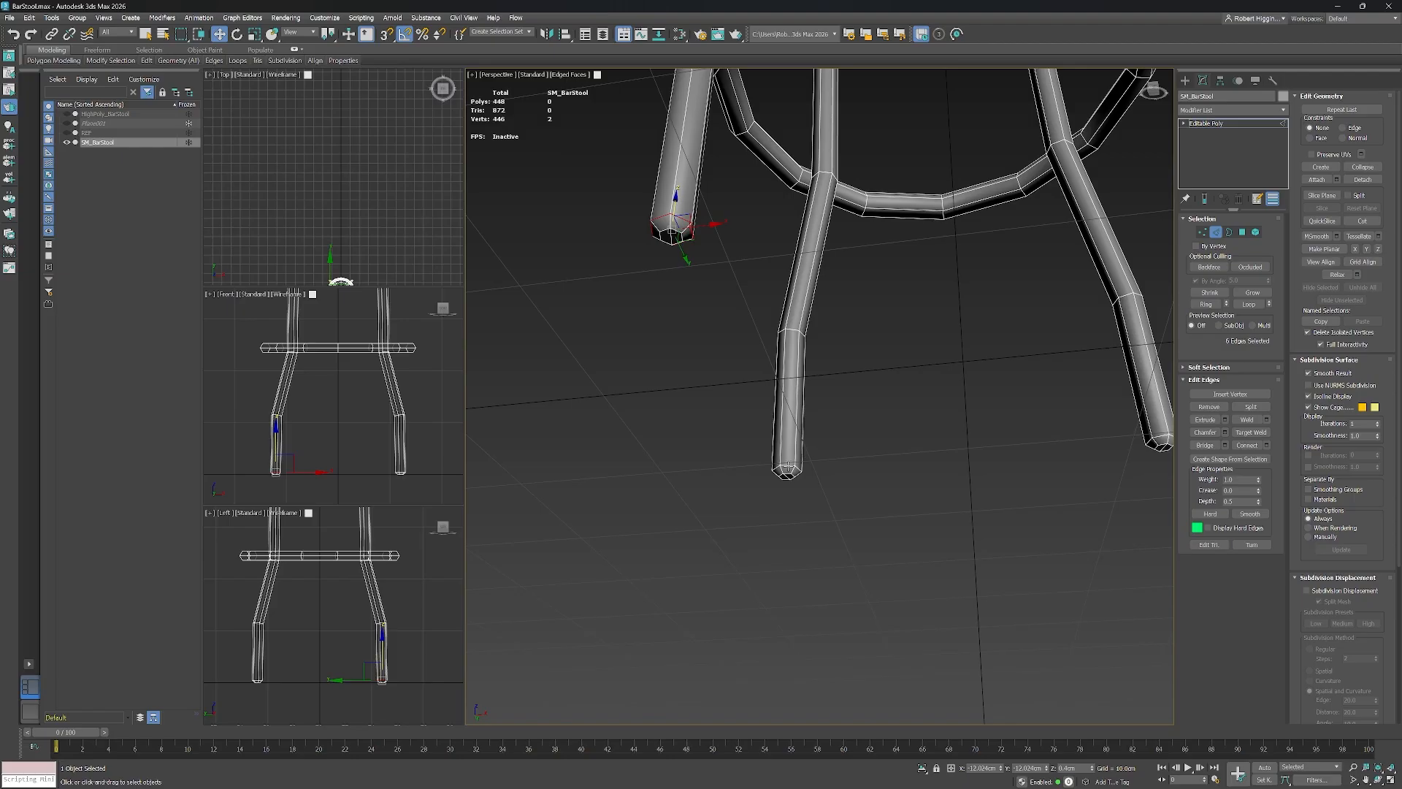
double_click(787, 466)
middle_drag(939, 463, 826, 465)
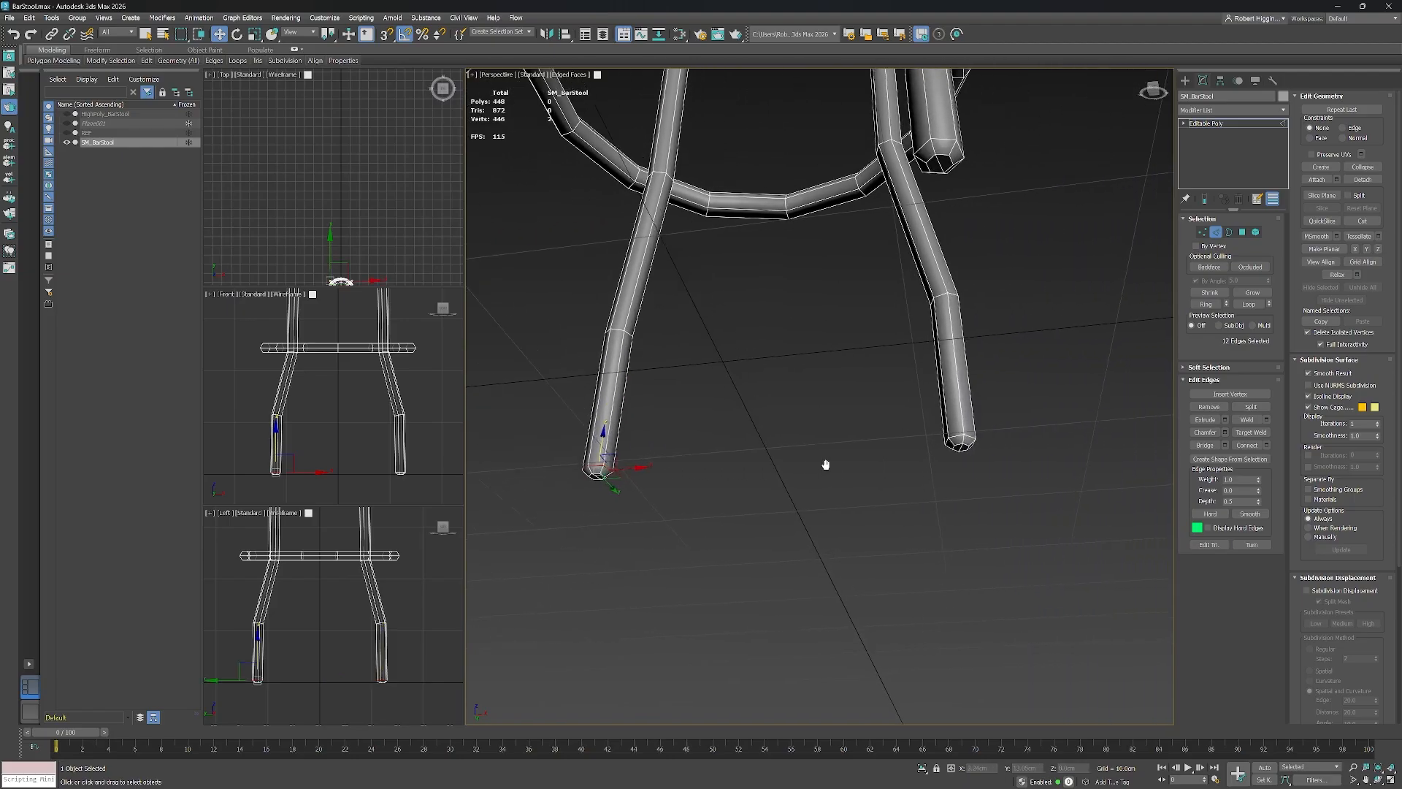
ctrl+double_click(956, 435)
middle_drag(966, 310, 1059, 359)
ctrl+double_click(1099, 235)
middle_drag(903, 530, 887, 518)
alt+middle_drag(936, 411, 917, 386)
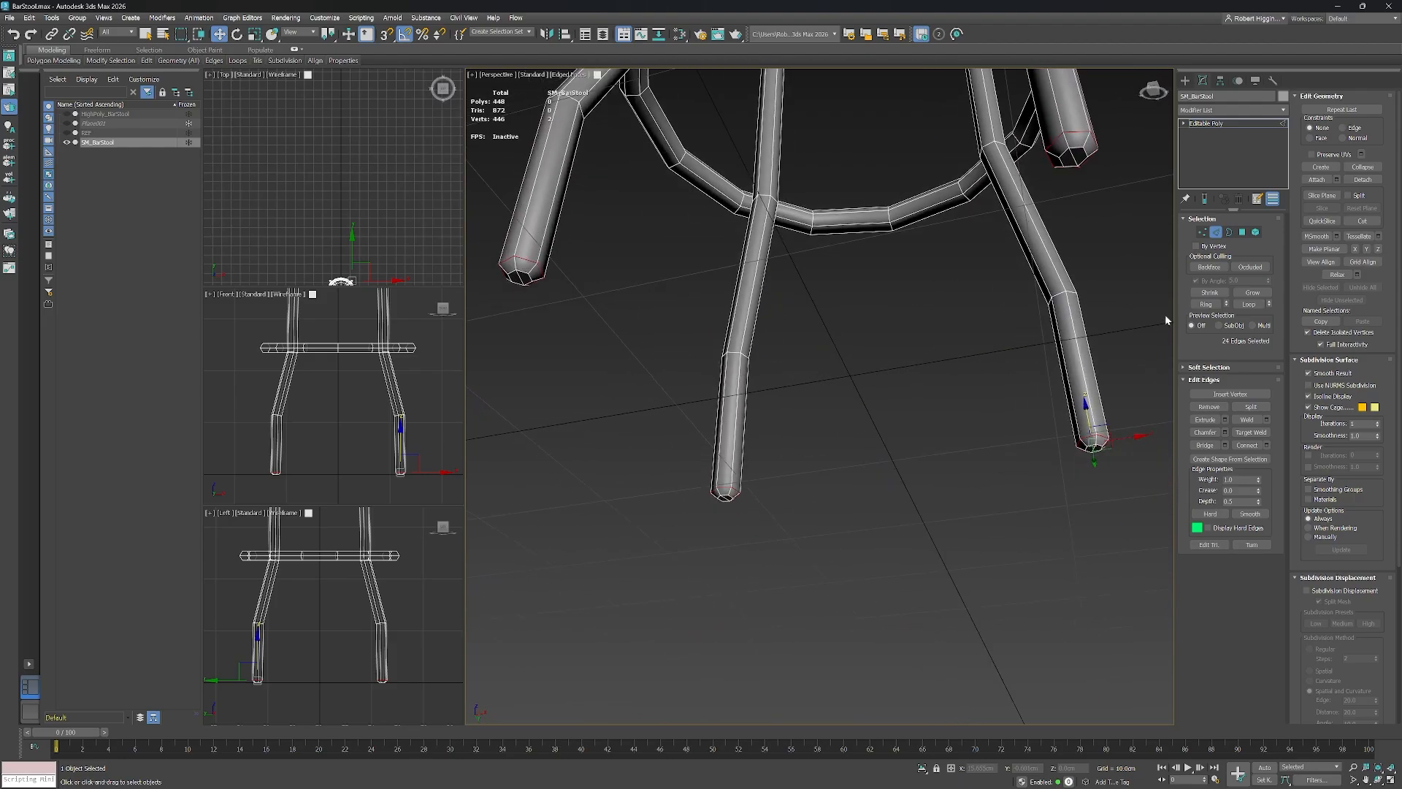
ctrl+click(1204, 232)
middle_drag(922, 360, 952, 369)
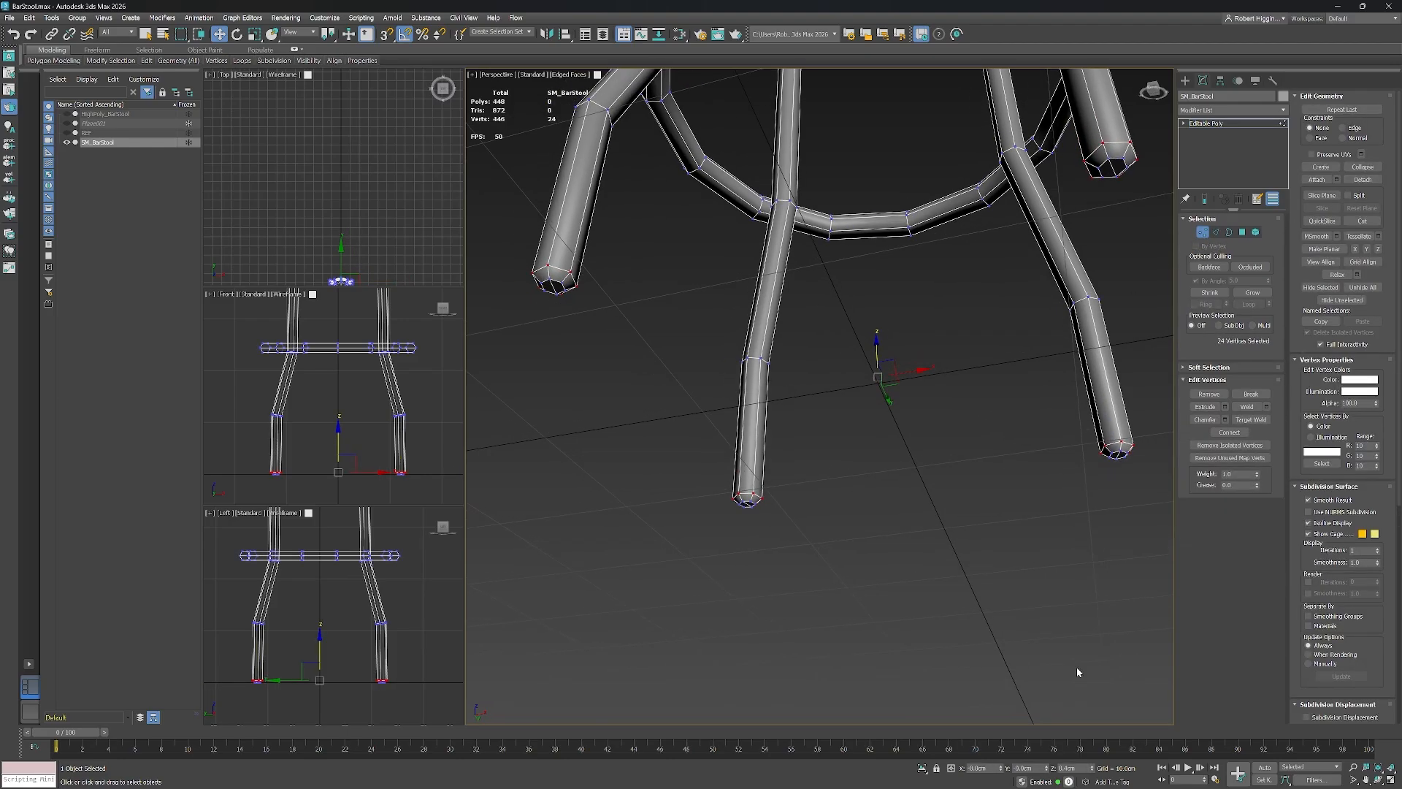
right_click(1094, 772)
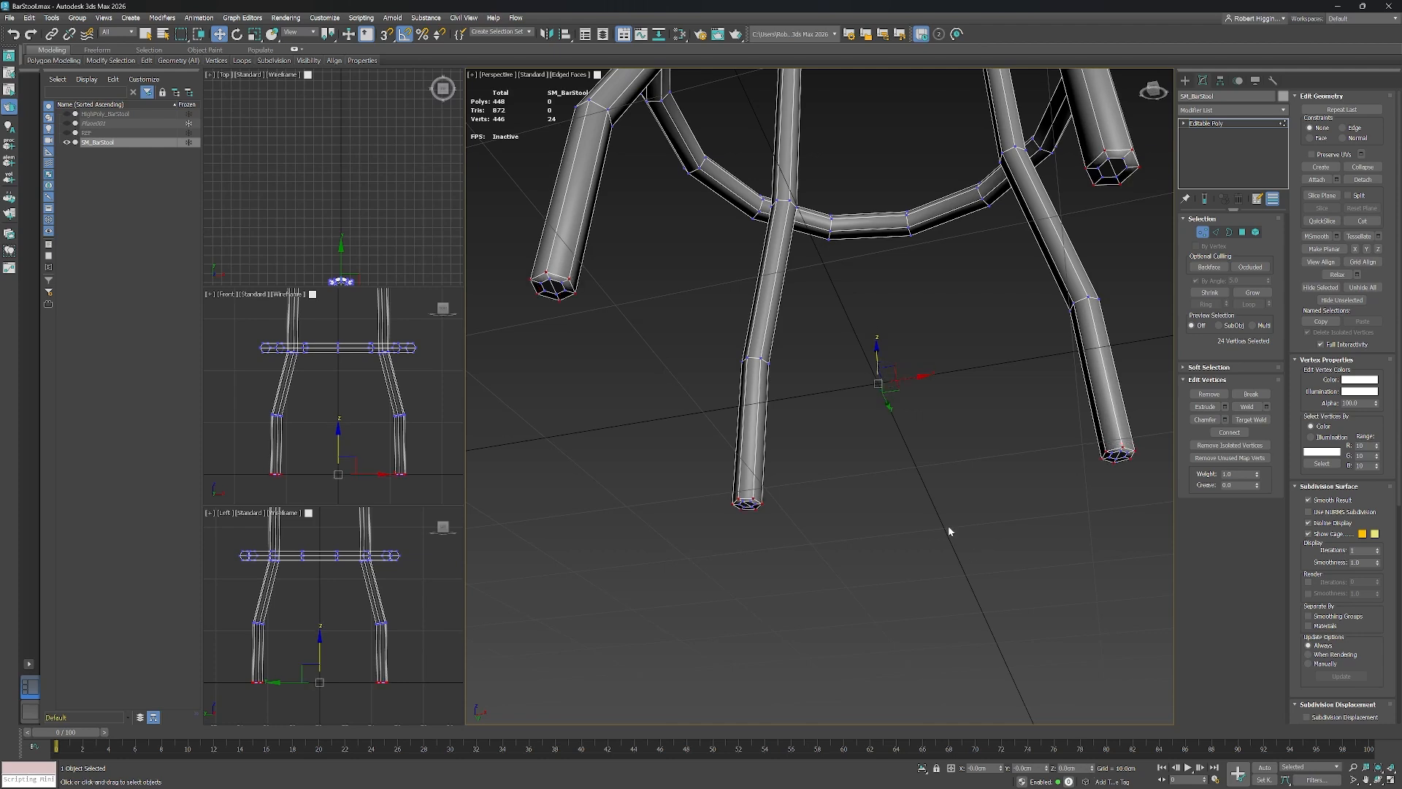
alt+middle_drag(934, 438, 937, 432)
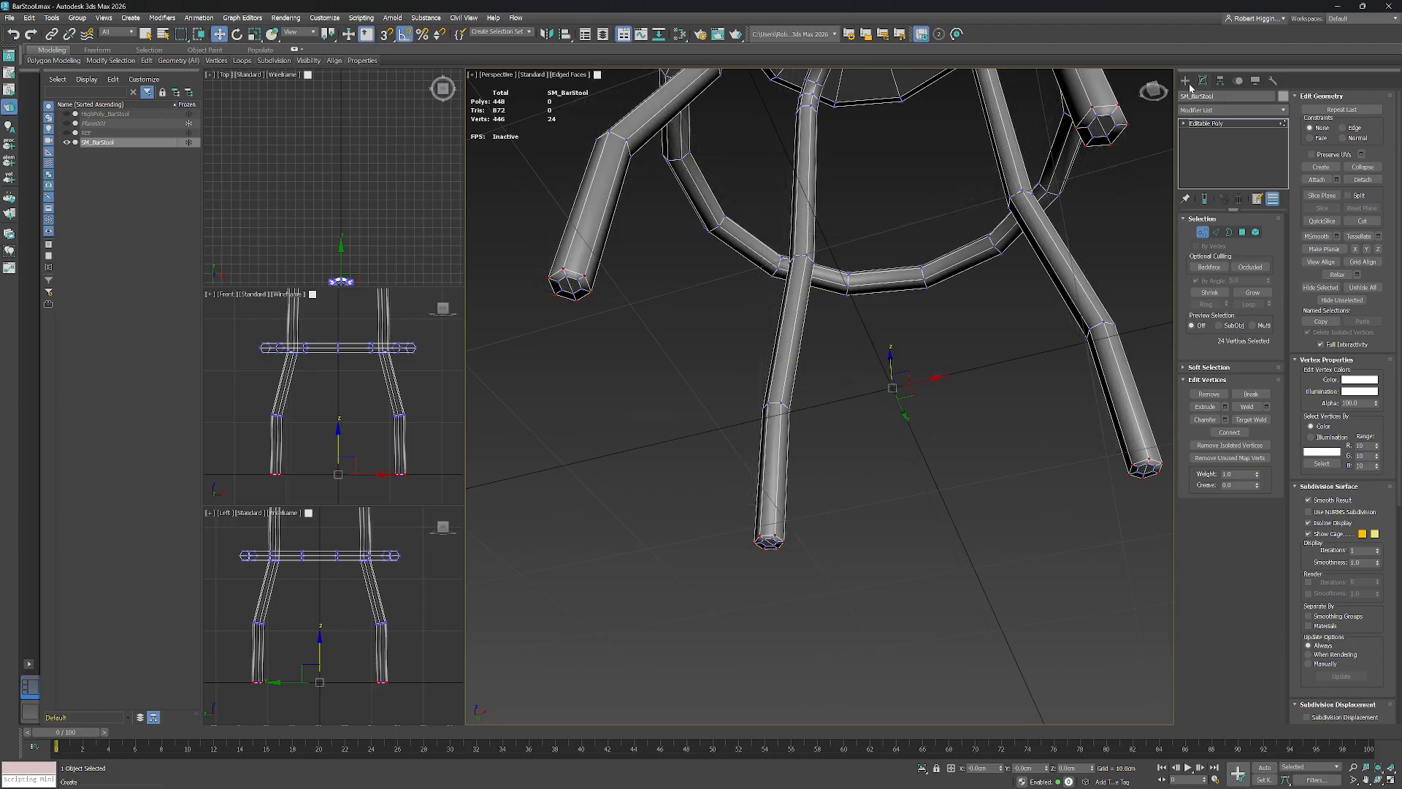
Target Weld the inner vertices on the bottom cap of the first leg onto the matching outer rim vertices.
click(1251, 419)
click(564, 270)
key(w)
click(679, 296)
click(1251, 419)
click(578, 280)
click(586, 276)
click(583, 287)
click(591, 290)
click(575, 293)
click(577, 300)
click(563, 290)
click(560, 283)
click(549, 278)
Target Weld the six inner cap vertices at the bottom of the second leg to its outer rim vertices.
middle_drag(873, 505, 735, 576)
click(849, 234)
click(845, 227)
click(867, 252)
click(872, 259)
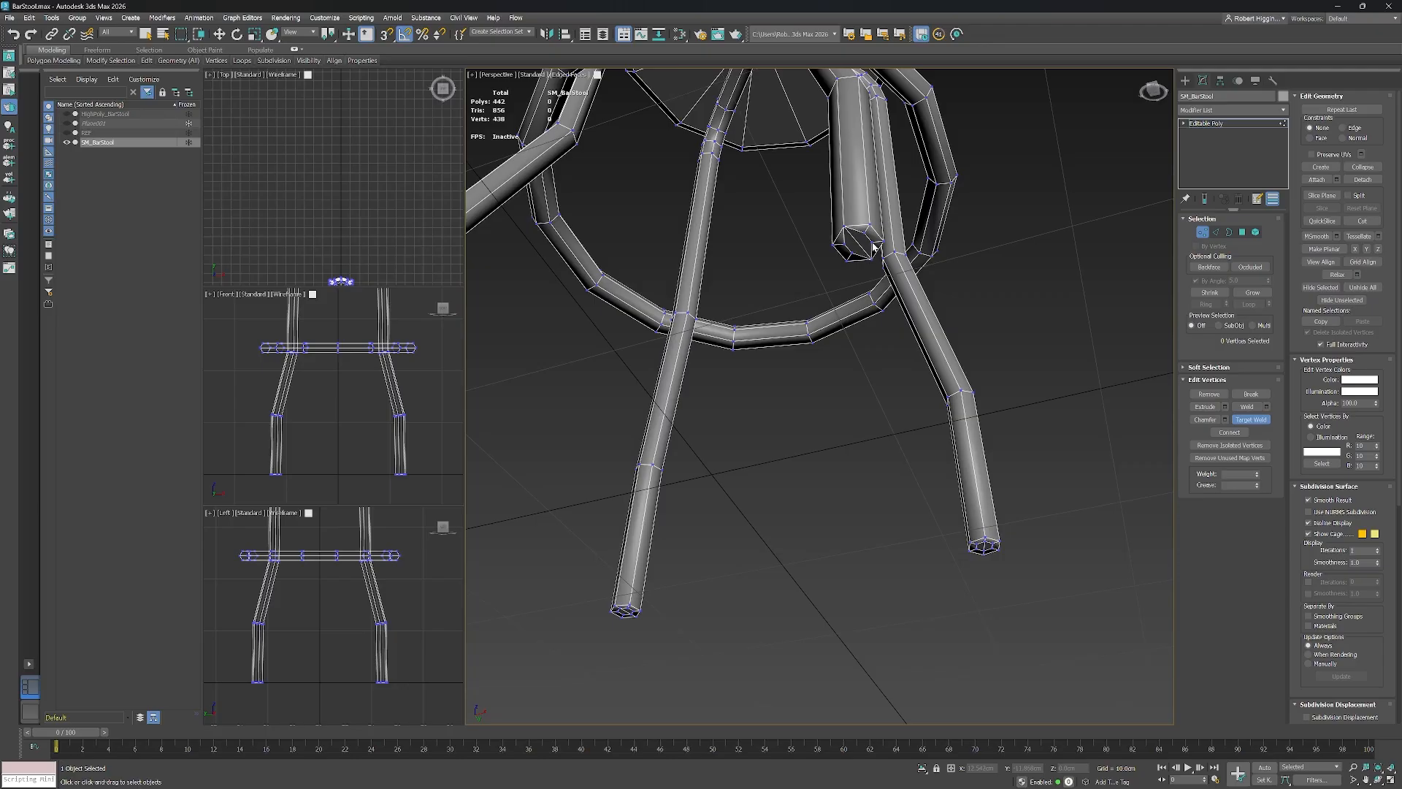
click(875, 243)
click(883, 242)
click(865, 231)
click(870, 225)
click(842, 243)
click(833, 245)
click(852, 253)
click(848, 260)
Collapse the inner ring at the bottom of the third leg by target welding its vertices to the outer rim.
click(847, 339)
click(866, 314)
click(872, 363)
click(907, 361)
click(853, 388)
click(871, 406)
click(812, 390)
click(799, 410)
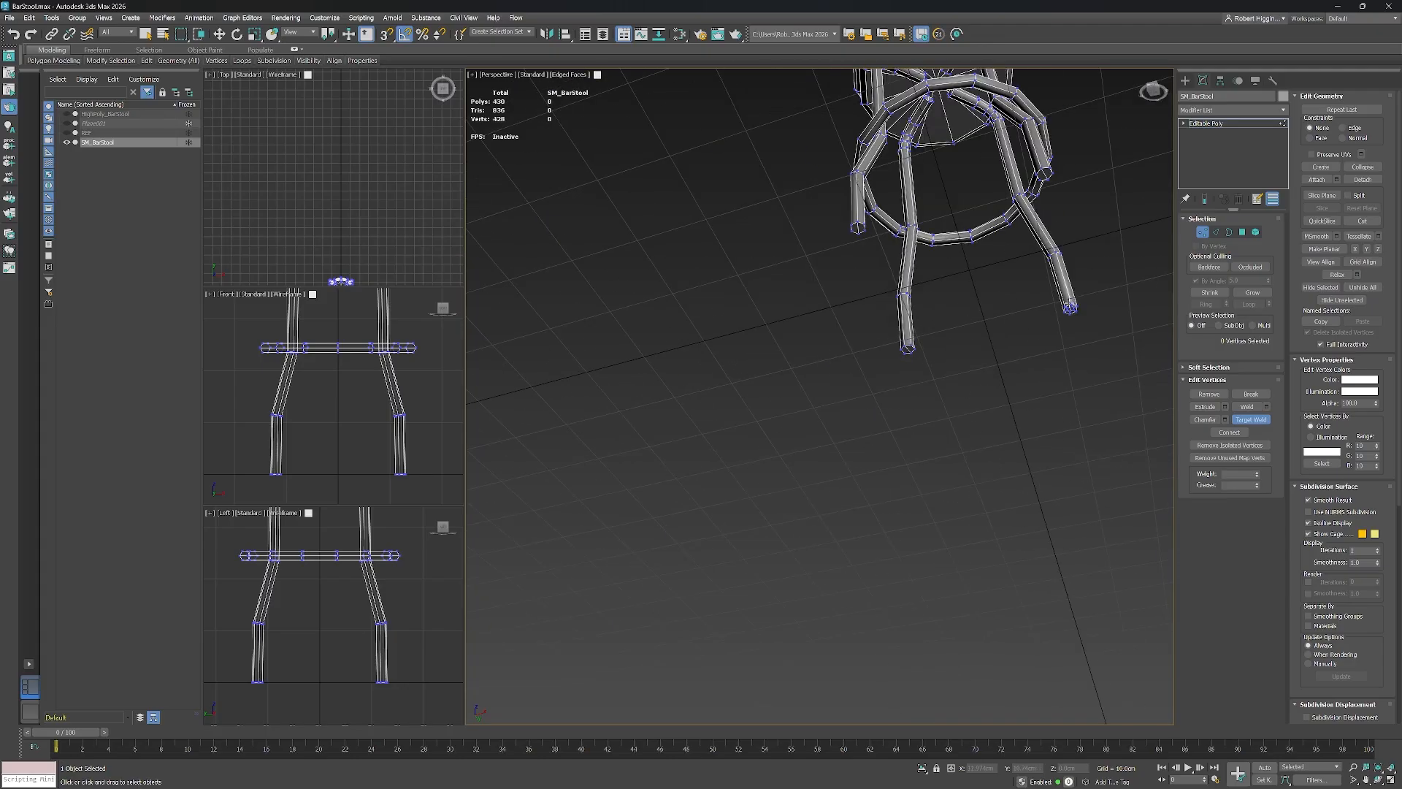
Target Weld the inner ring vertices on the last leg's bottom end onto its outer rim vertices.
scroll(1080, 306, up, 10)
click(883, 285)
click(881, 235)
click(956, 311)
click(1013, 285)
click(951, 366)
click(1002, 384)
click(888, 393)
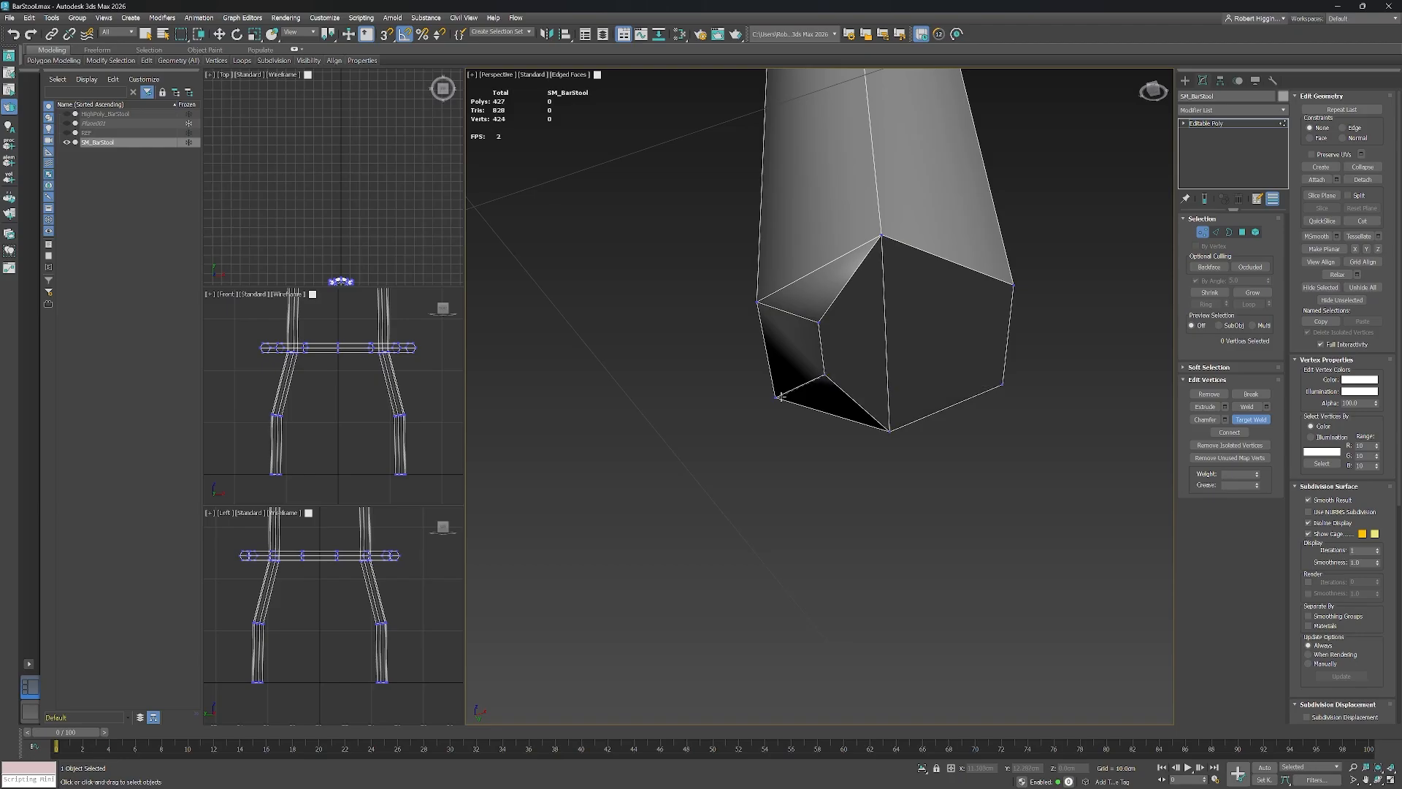
click(776, 397)
click(819, 322)
click(758, 302)
Examine the ribbed band under the seat against the reference image plane, showing the plane and hiding it again.
scroll(848, 248, down, 10)
middle_drag(848, 236, 871, 409)
middle_drag(871, 409, 862, 271)
scroll(829, 199, up, 5)
middle_drag(862, 270, 897, 320)
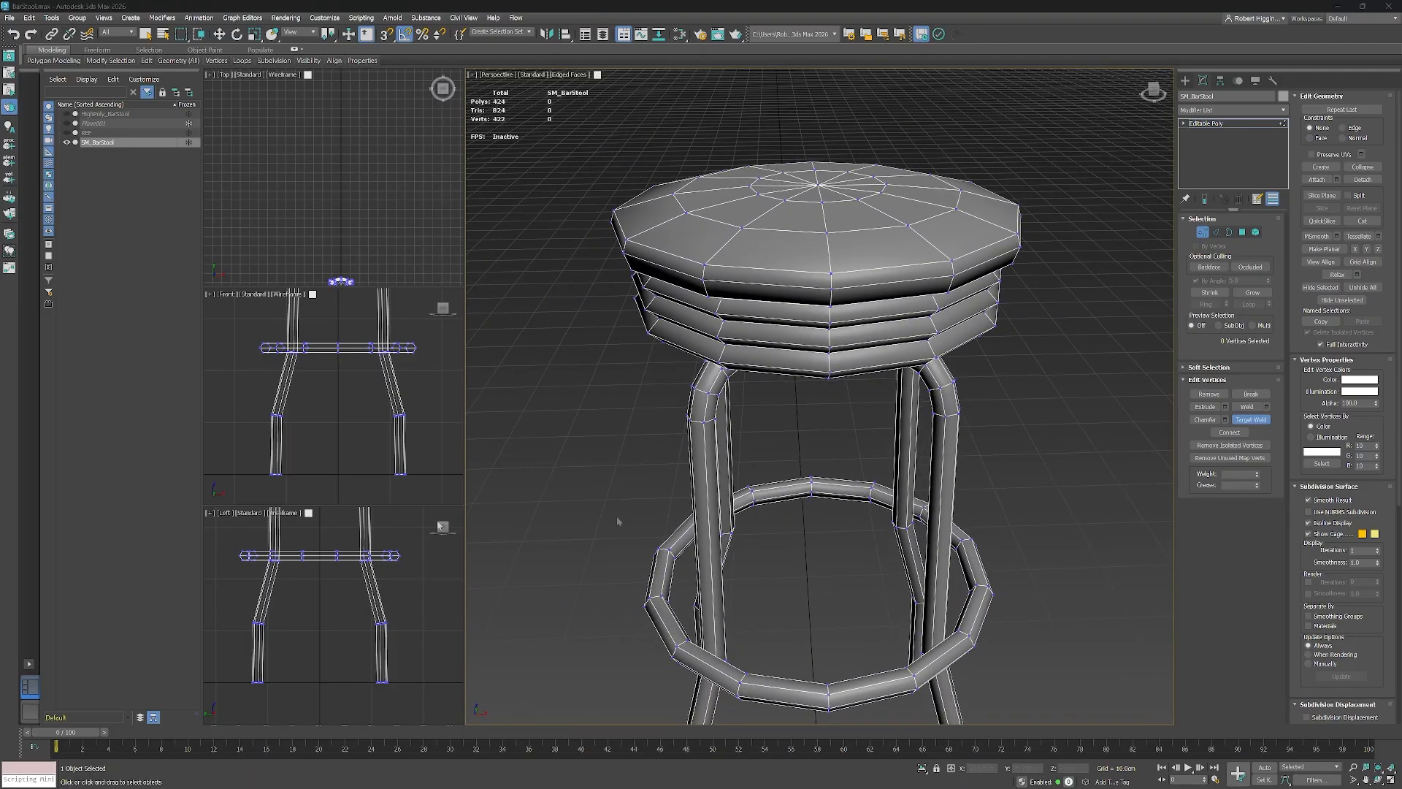
alt+middle_drag(978, 481, 1007, 495)
scroll(842, 376, up, 3)
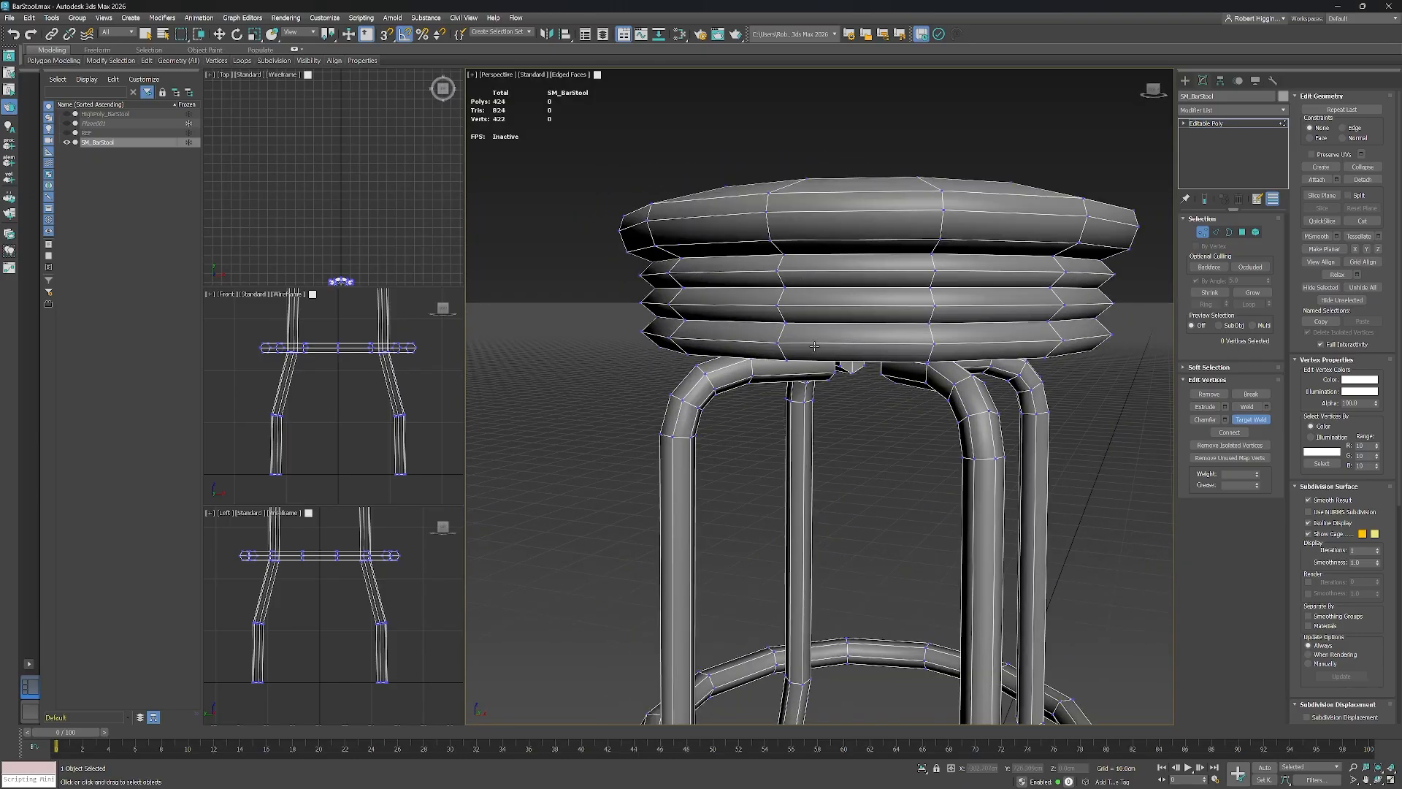
alt+middle_drag(739, 277, 833, 336)
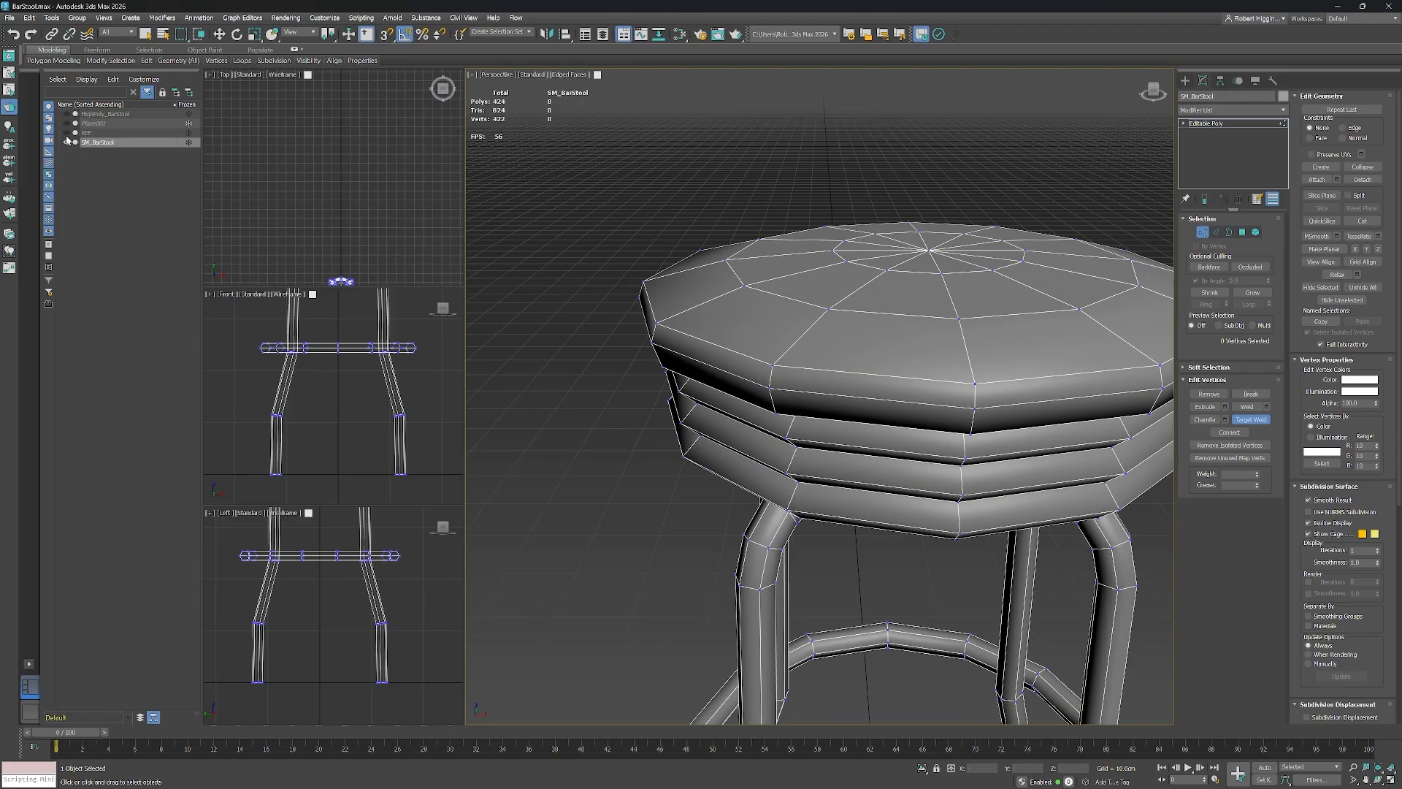
click(67, 123)
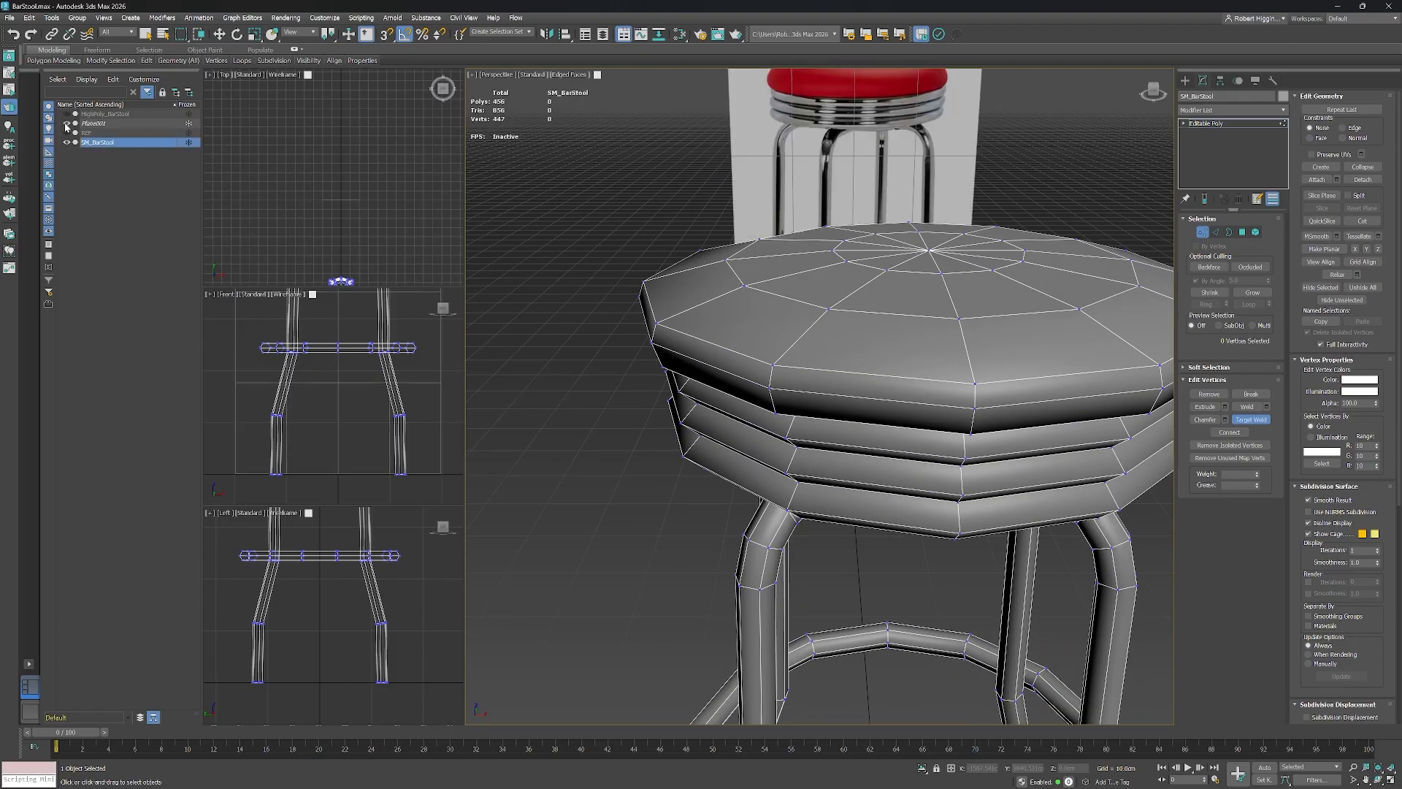
middle_drag(969, 303, 958, 410)
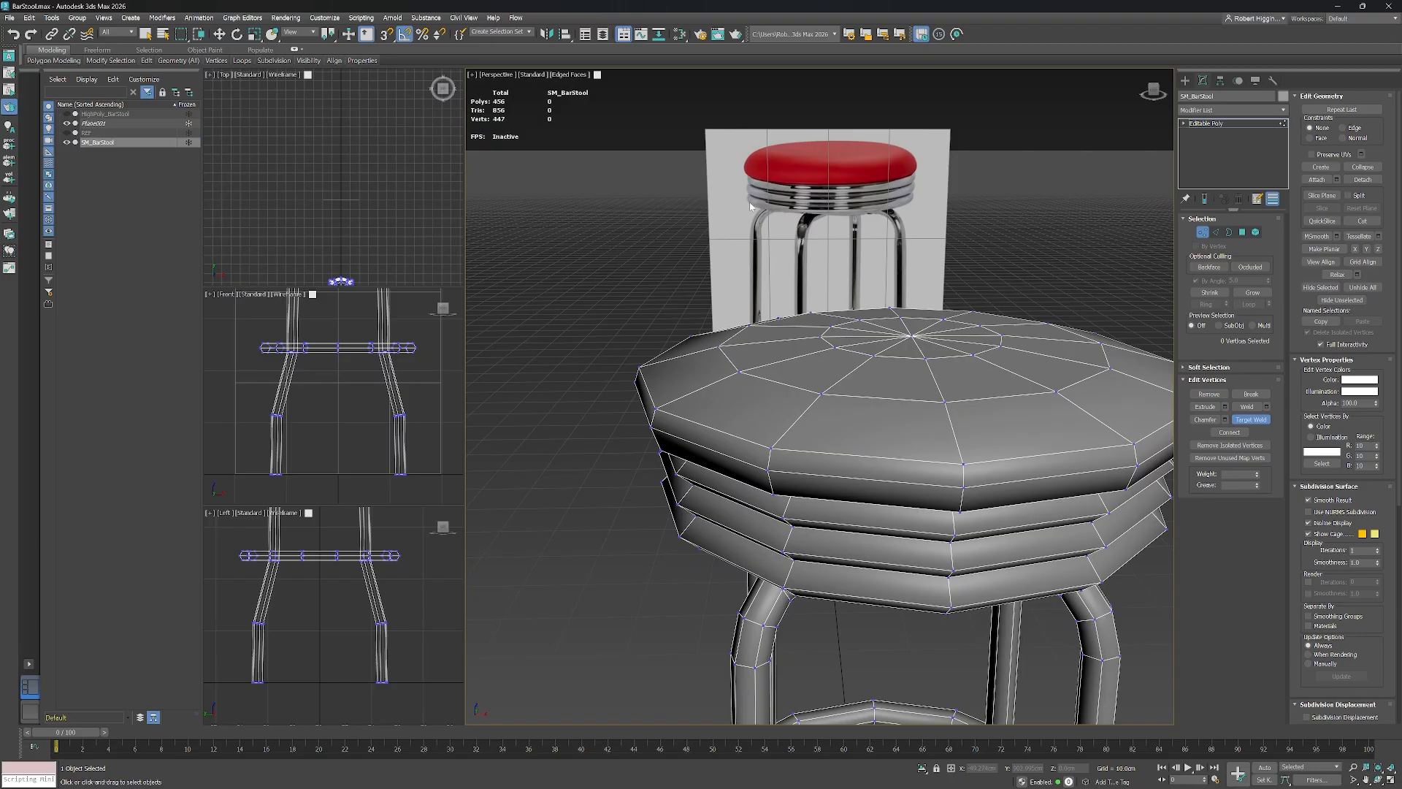
middle_drag(910, 502, 795, 430)
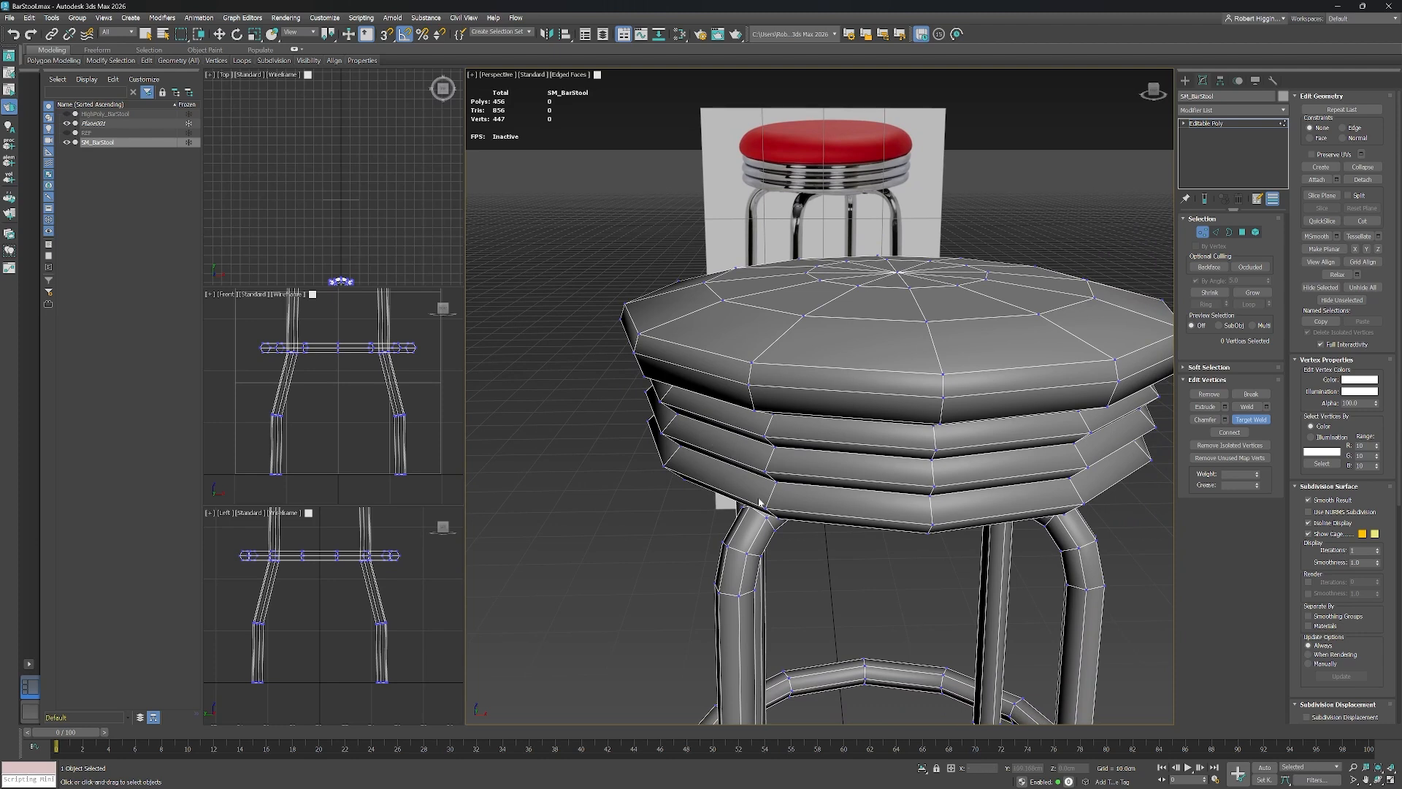
click(67, 124)
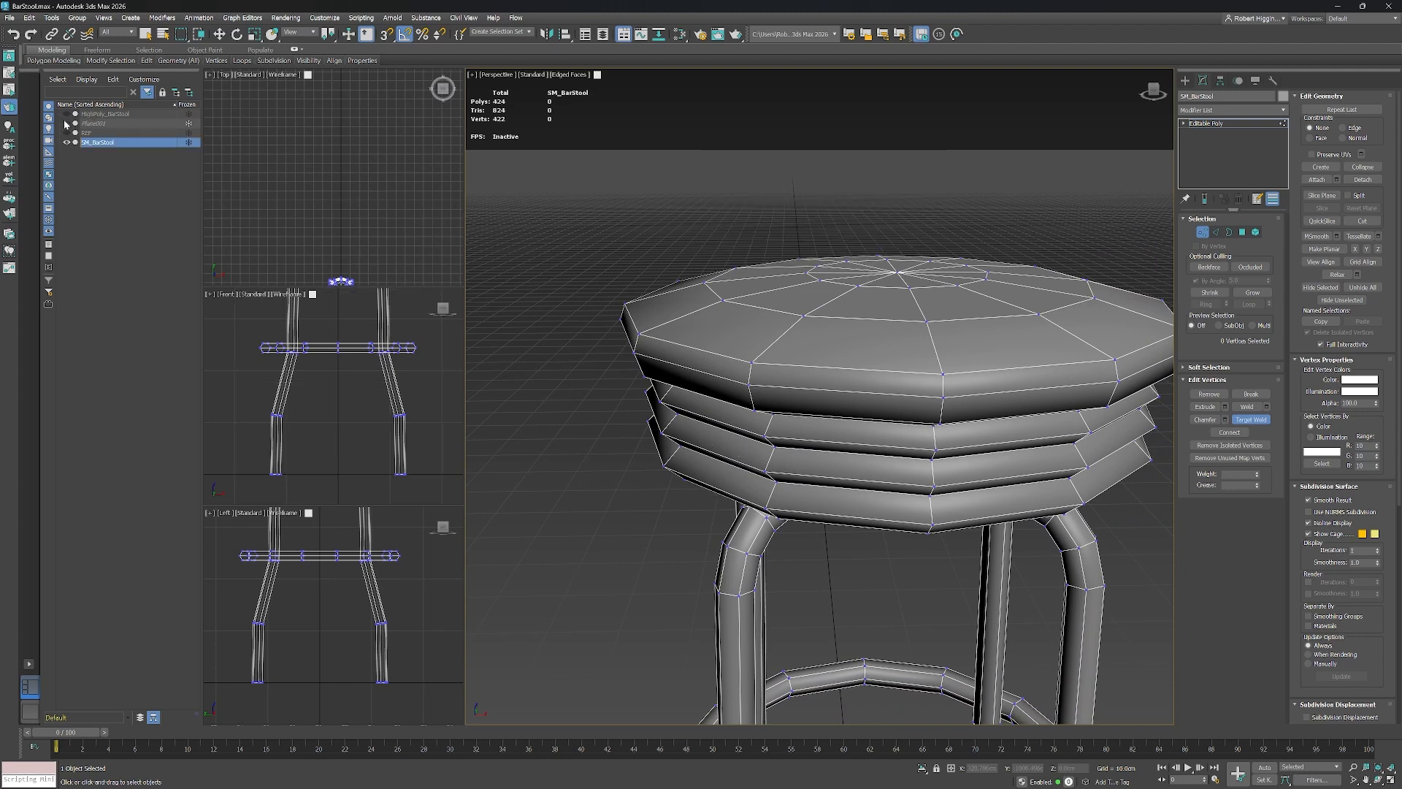
alt+middle_drag(924, 491, 886, 411)
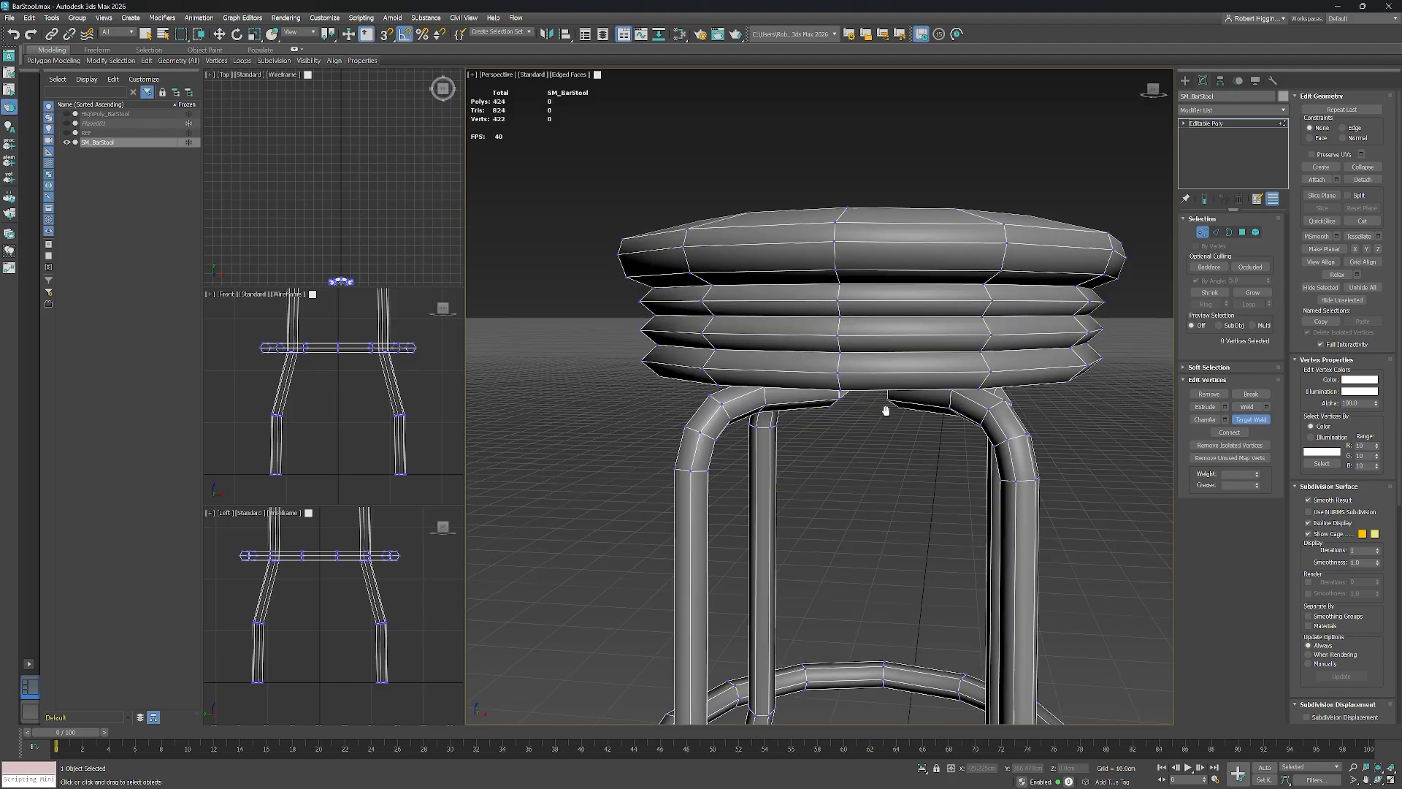
Remove the two groove edge loops and the middle ridge loop from the ribbed band under the seat, including their vertices.
scroll(766, 341, up, 3)
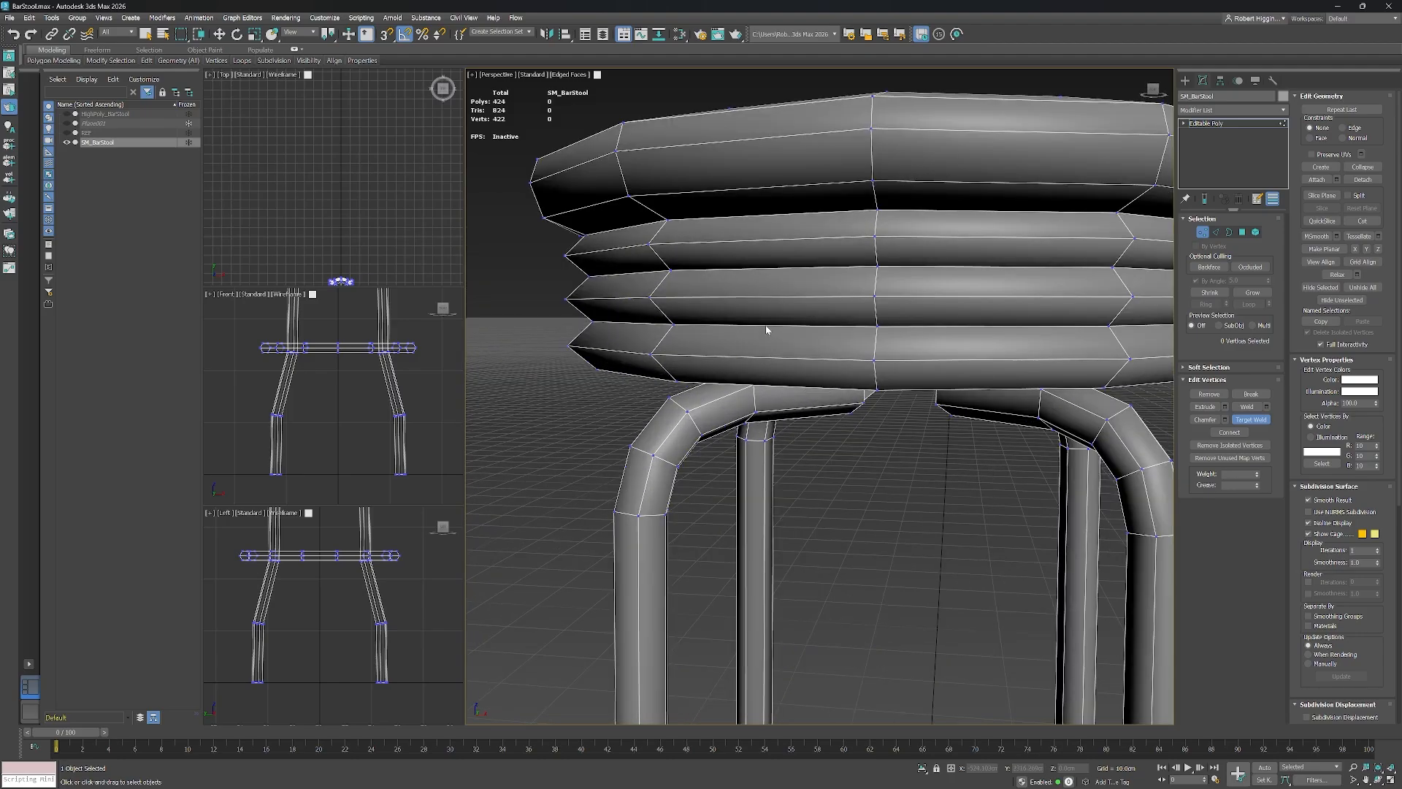
click(1215, 231)
key(w)
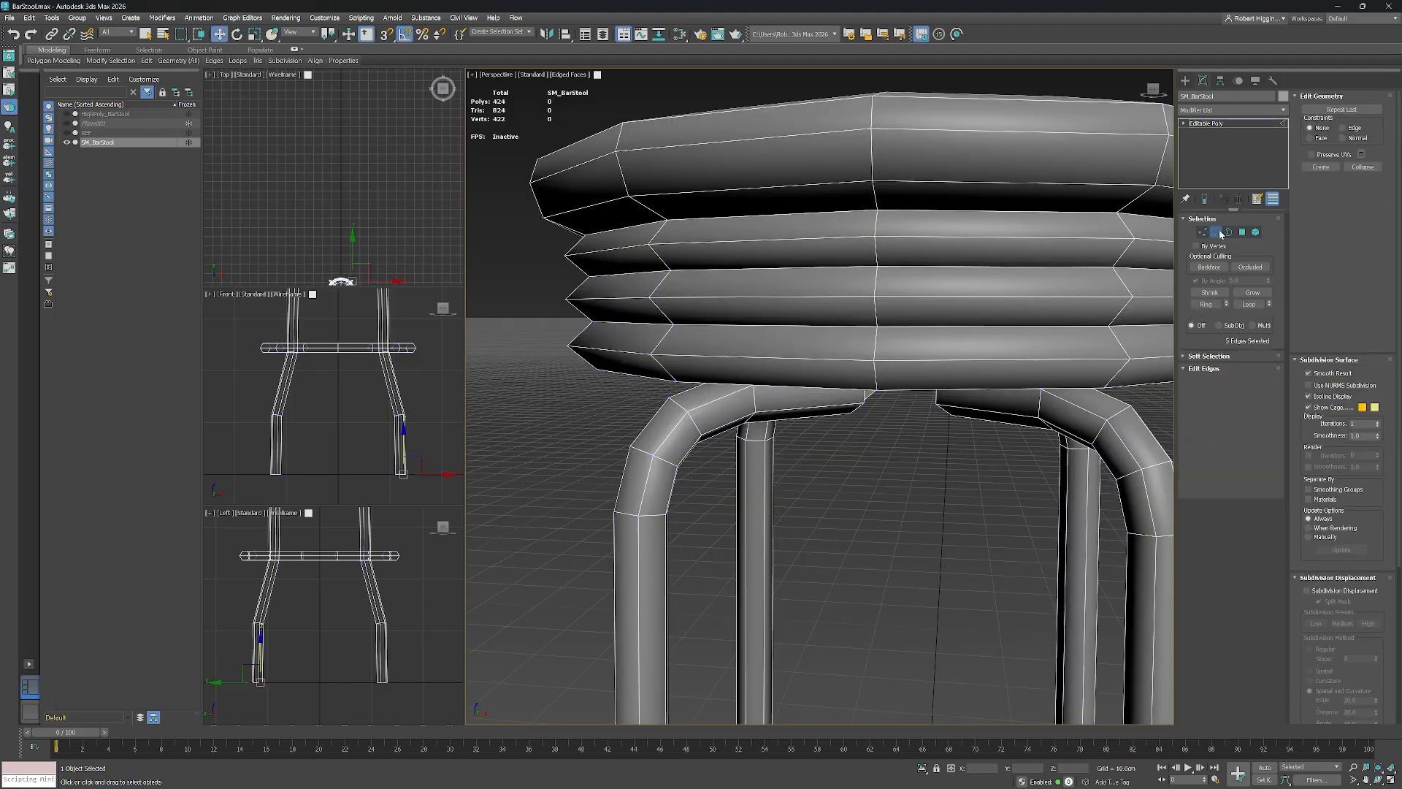
double_click(745, 326)
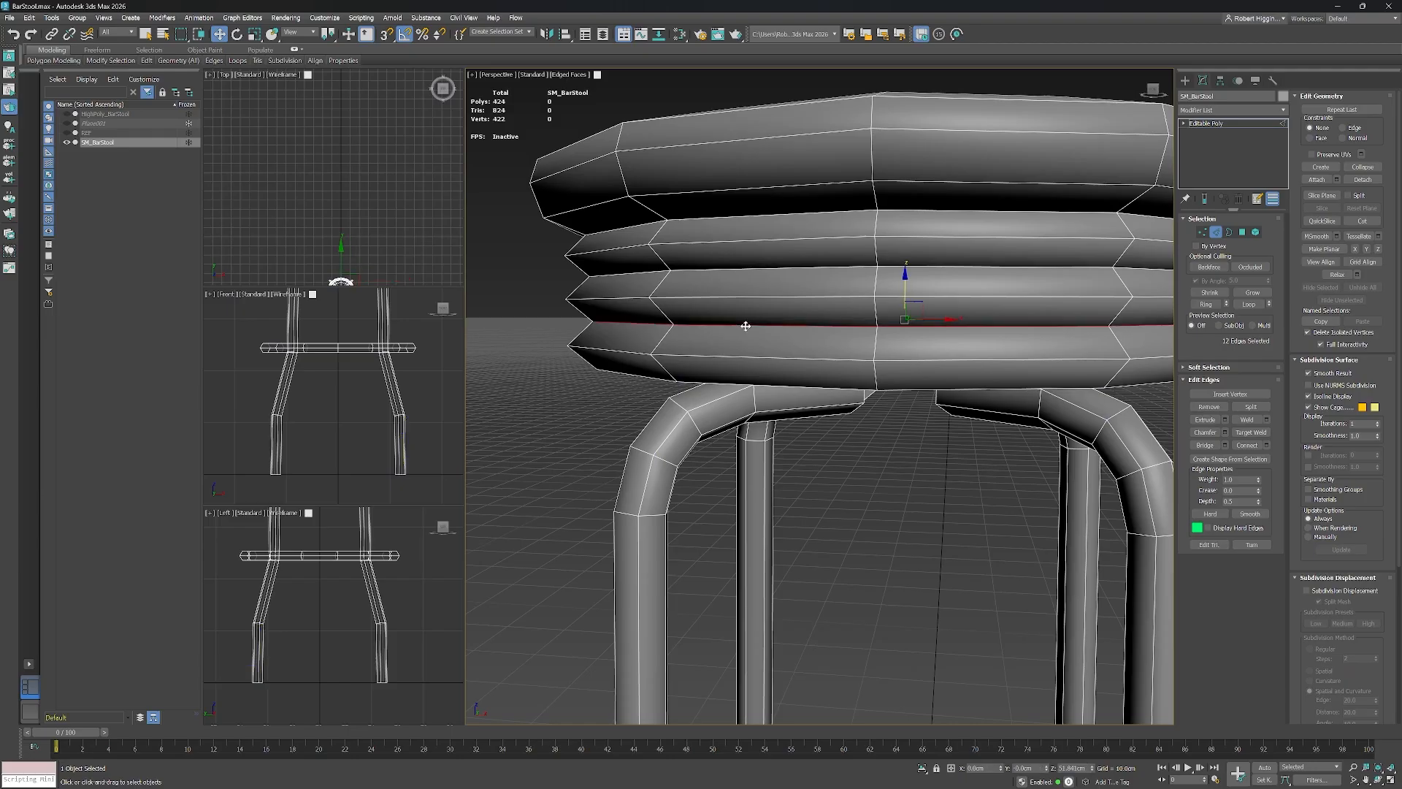
ctrl+double_click(744, 268)
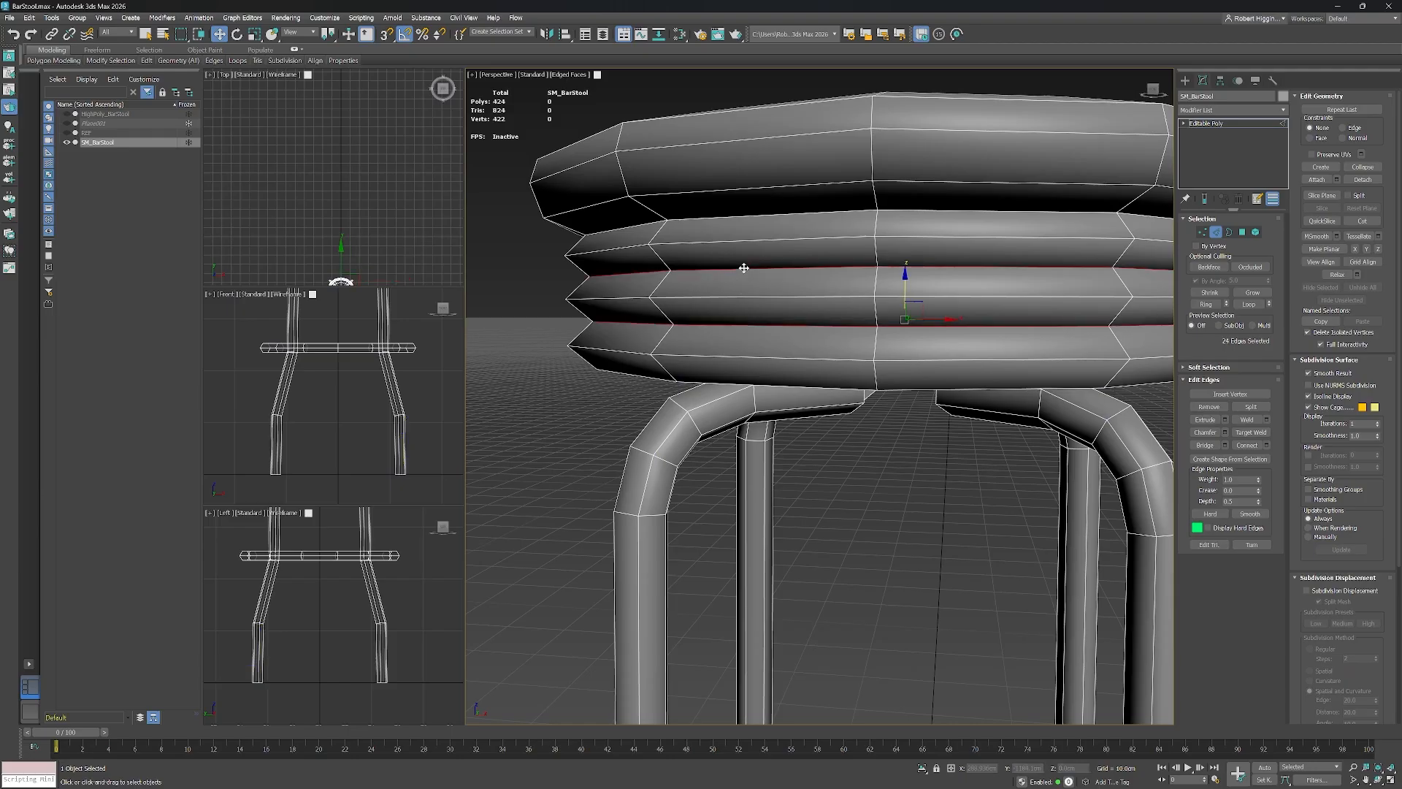
key(ctrl+BackSpace)
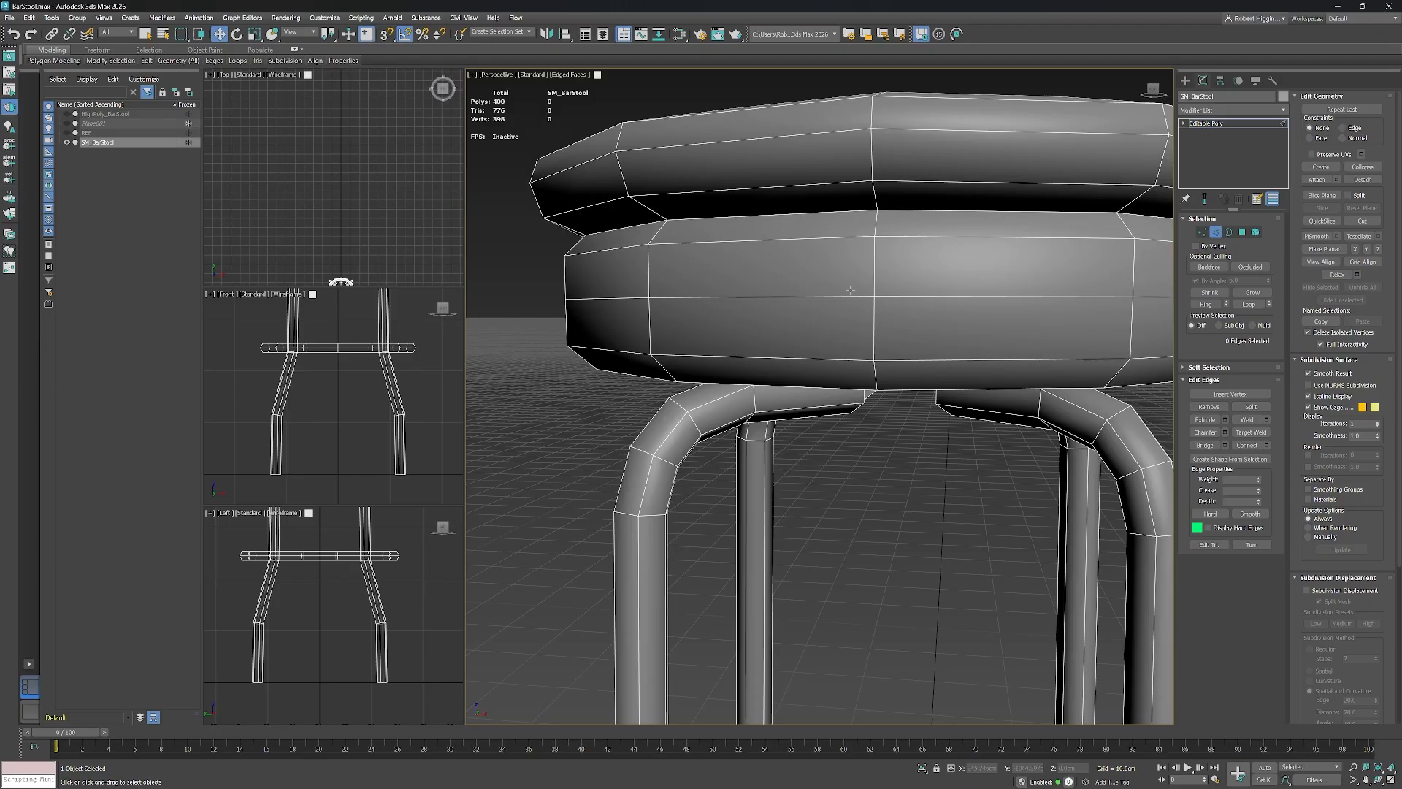
double_click(765, 296)
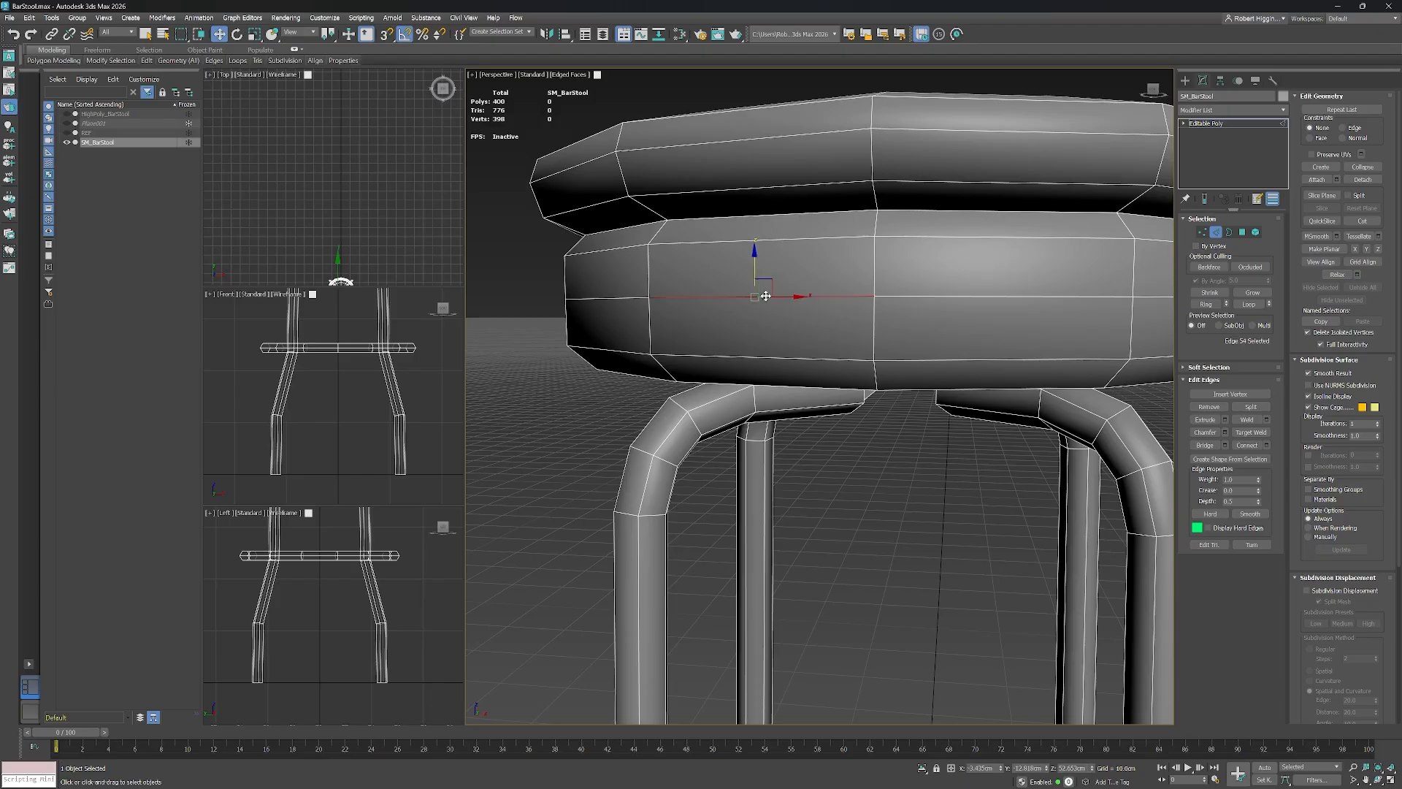
key(ctrl+BackSpace)
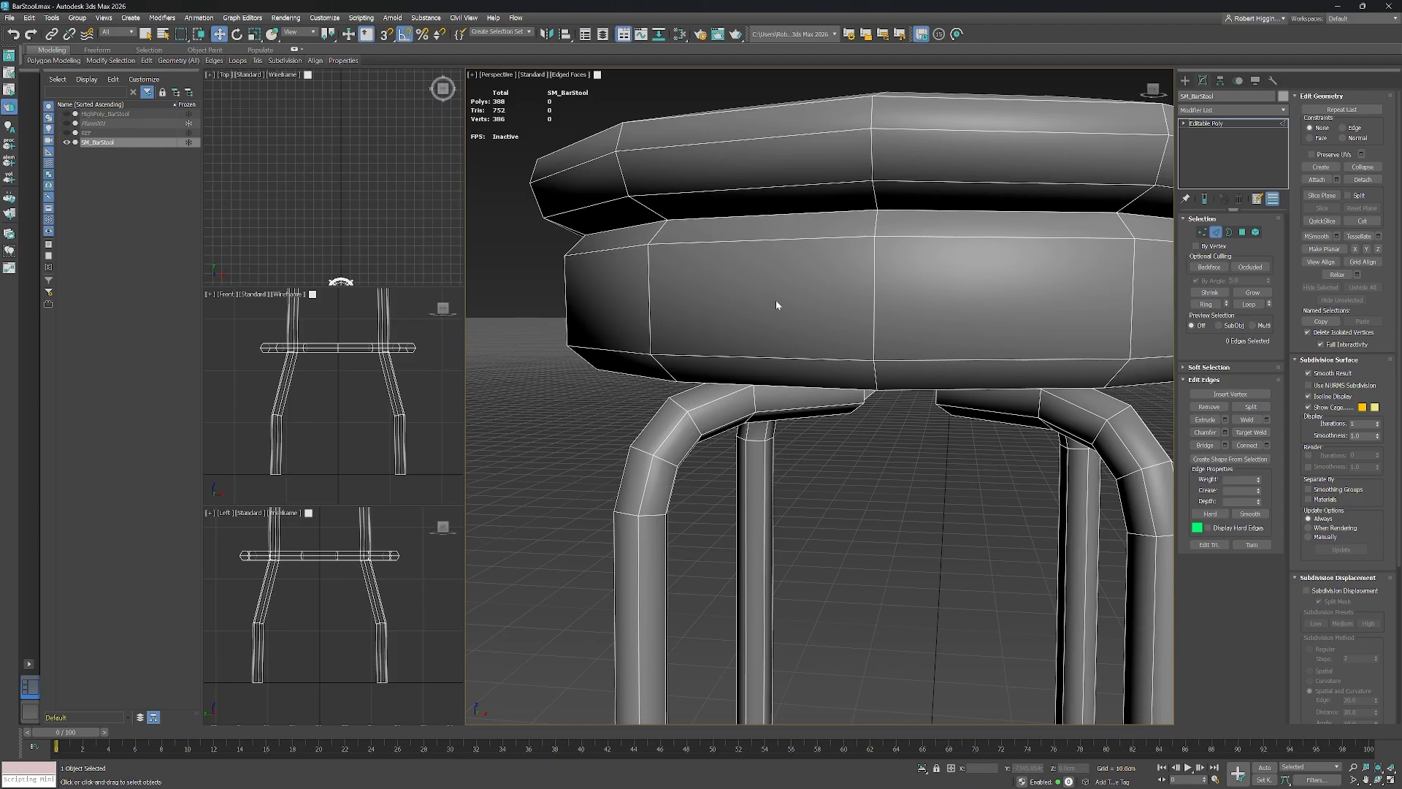
Inspect the simplified band below the seat and the stool's overall silhouette from near and far.
mouse_move(899, 329)
alt+middle_down()
mouse_move(892, 304)
mouse_move(914, 316)
alt+middle_up()
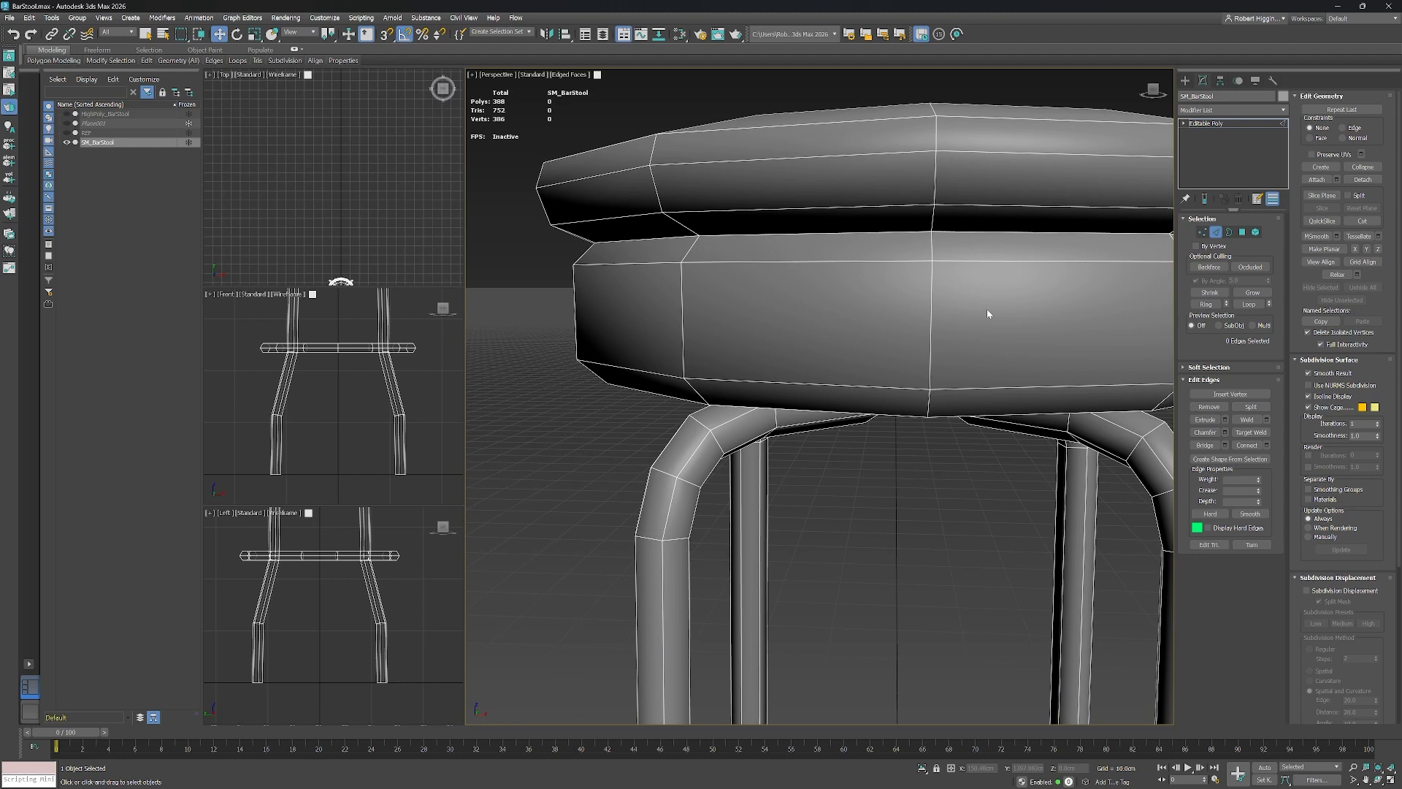
scroll(988, 314, down, 3)
middle_drag(1029, 304, 947, 157)
middle_drag(939, 392, 897, 237)
middle_drag(895, 489, 907, 359)
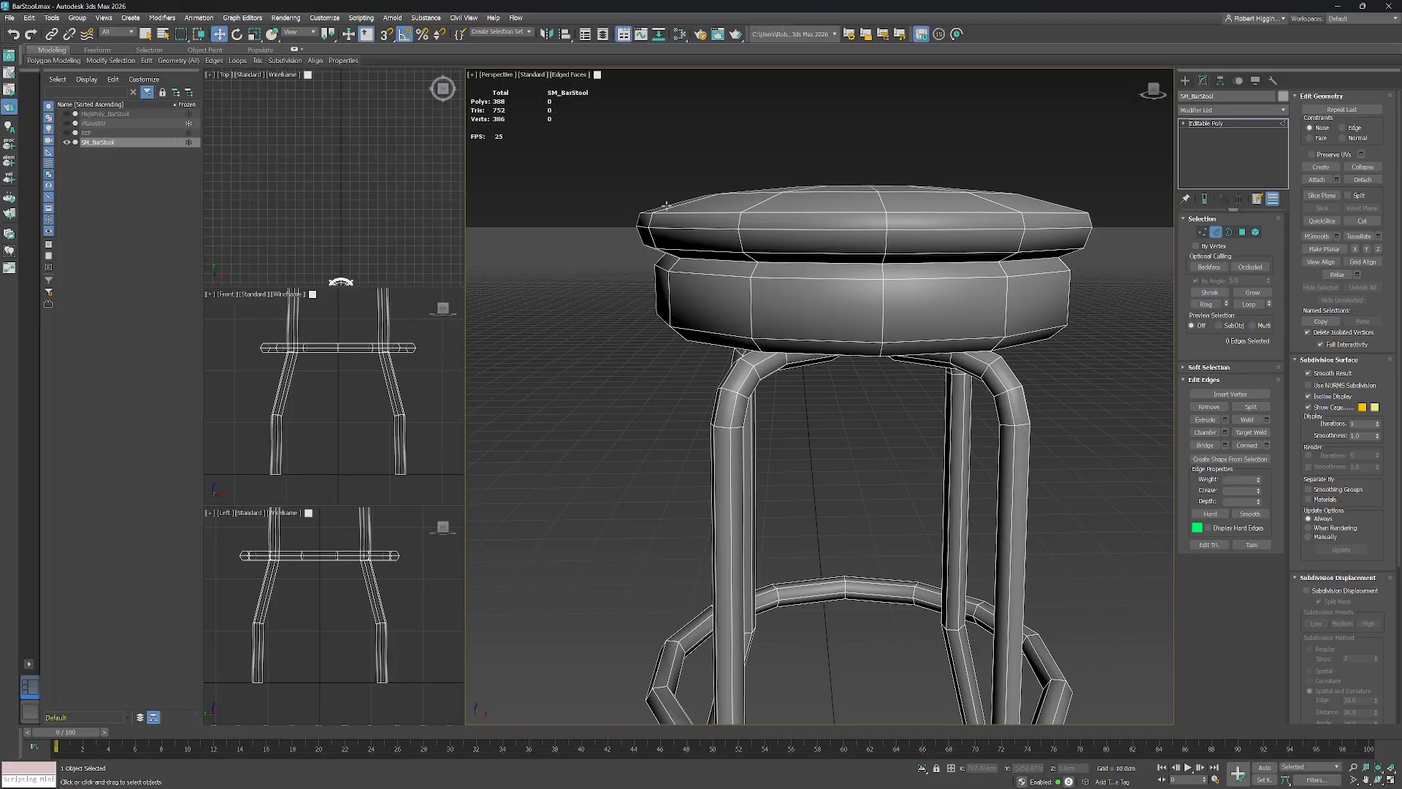
alt+middle_drag(1030, 298, 971, 267)
scroll(932, 339, down, 6)
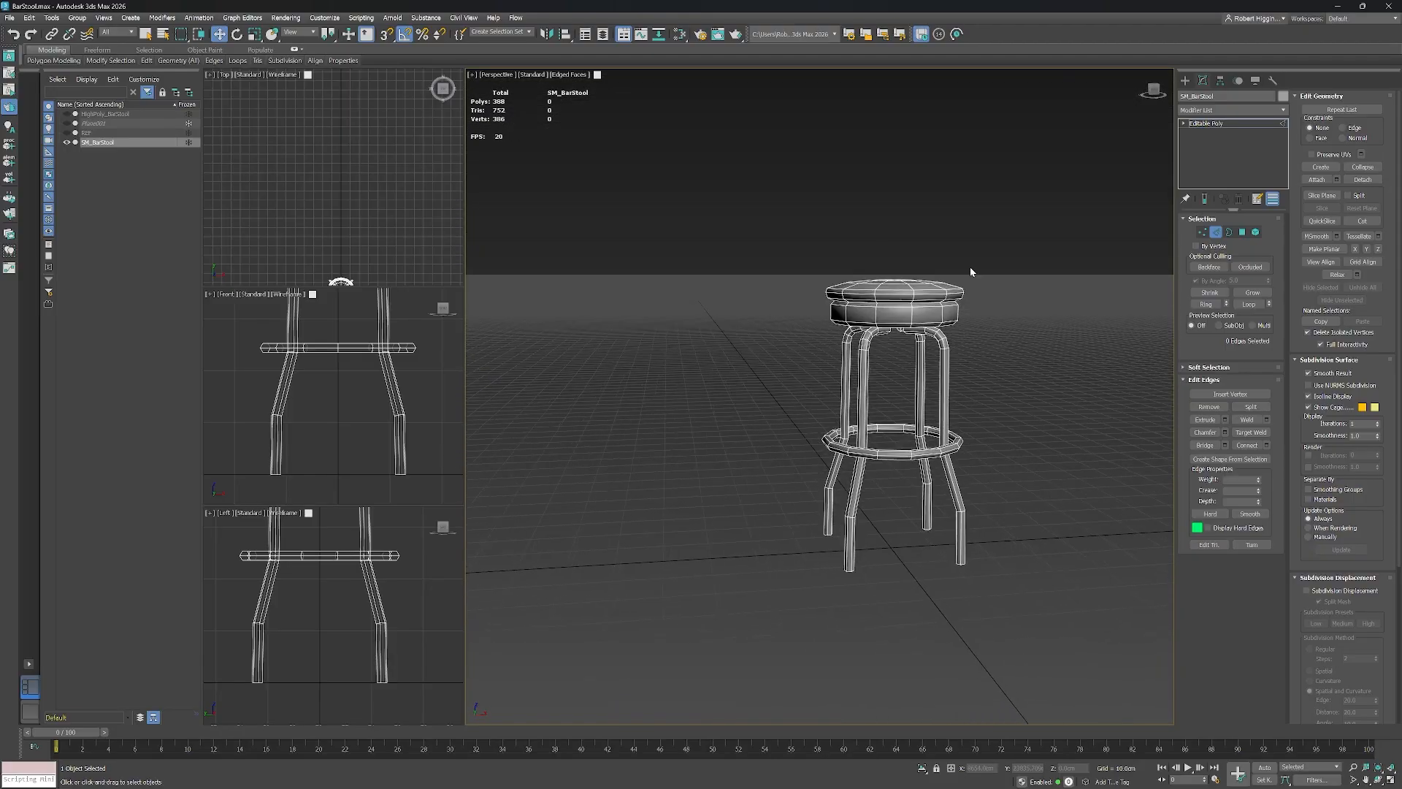
Select the upper edge loop in the top bend of all four legs and apply Set Flow.
alt+middle_drag(1034, 514, 826, 369)
scroll(890, 342, up, 5)
scroll(791, 282, up, 5)
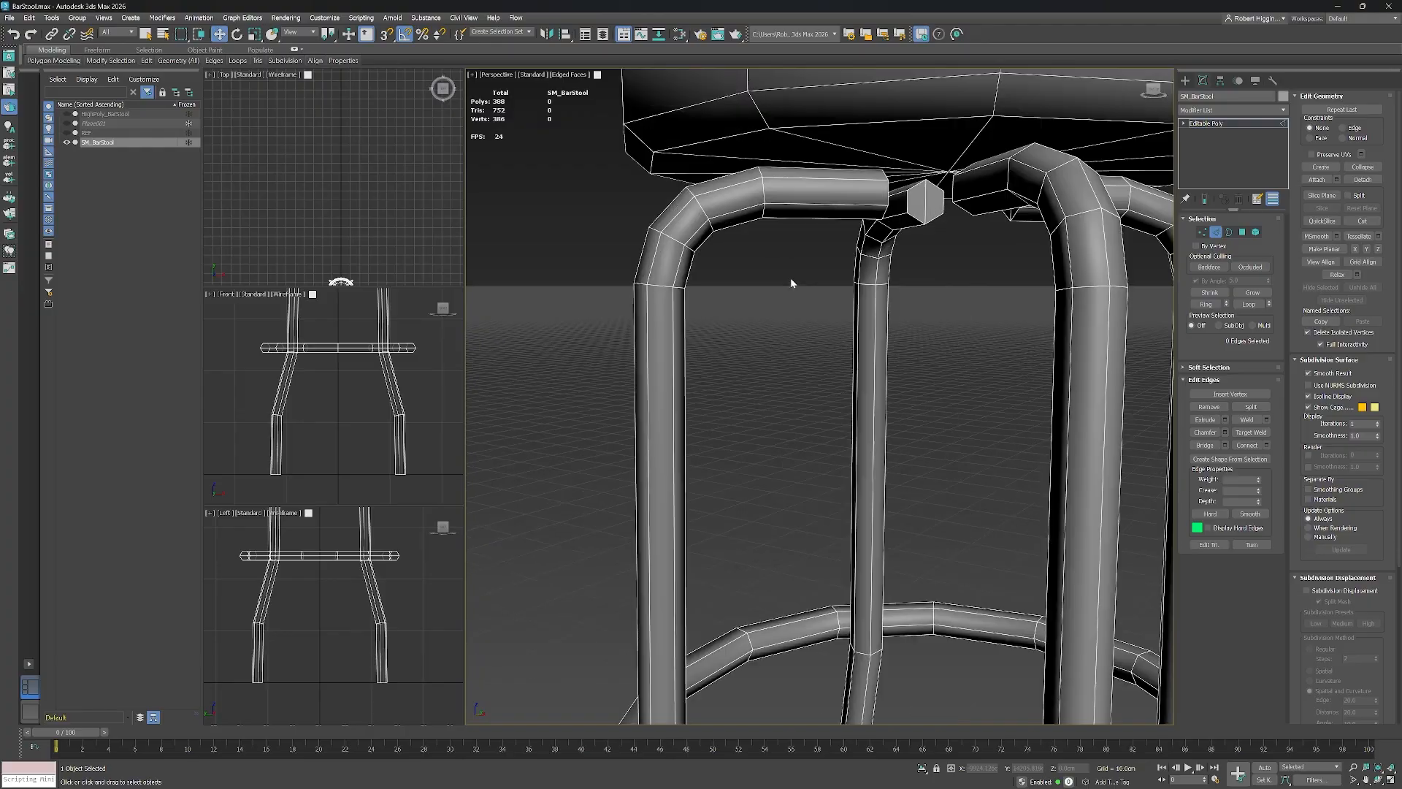
double_click(703, 211)
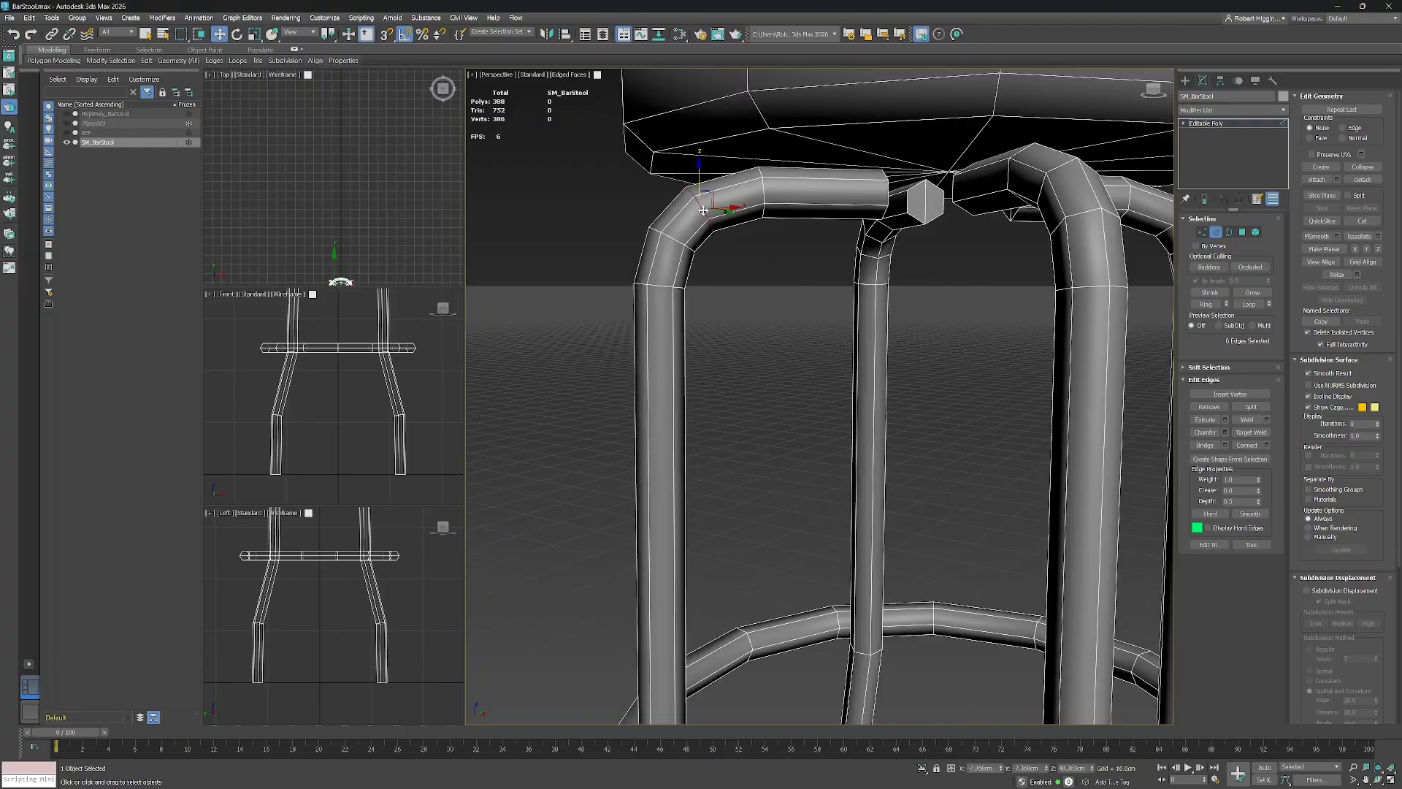
alt+middle_drag(903, 291, 986, 287)
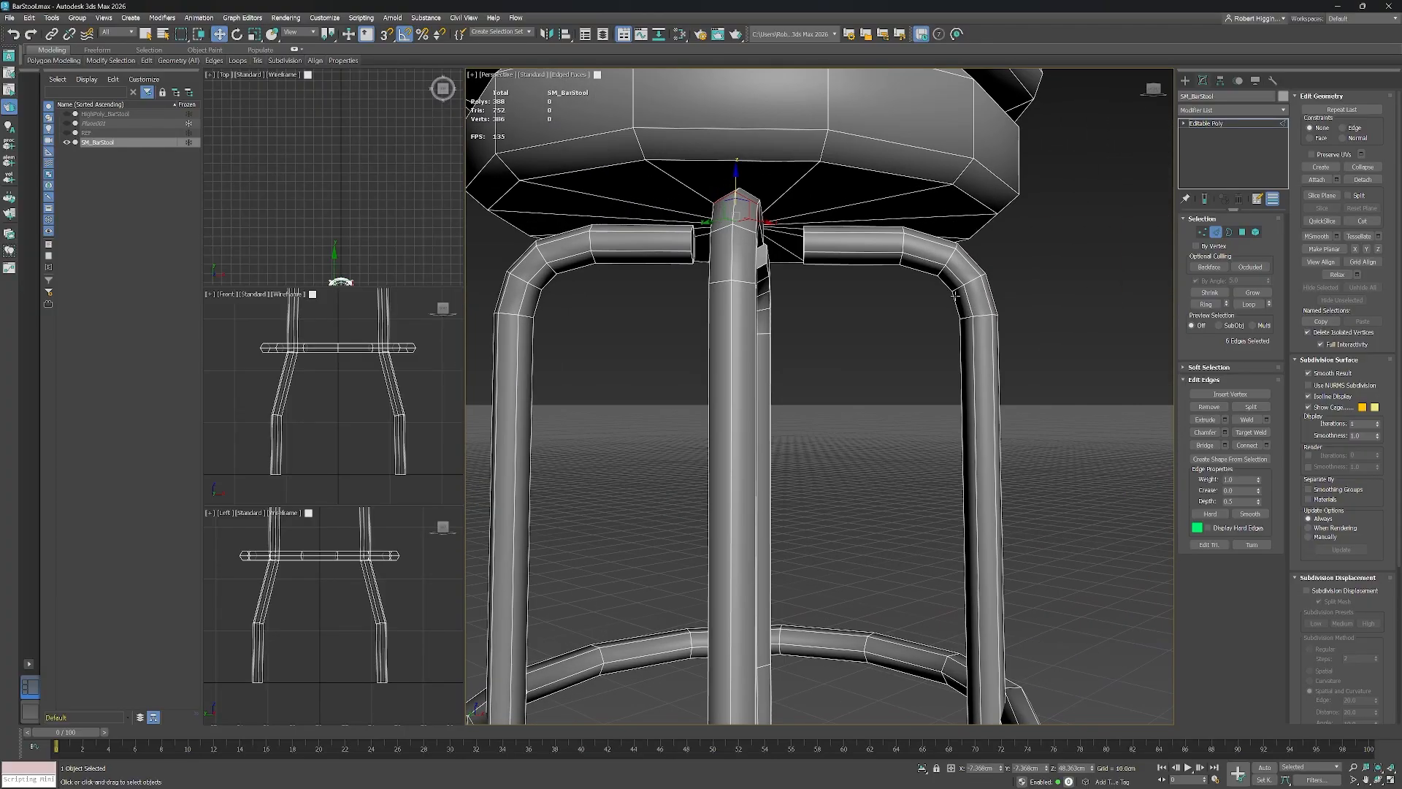
ctrl+double_click(542, 252)
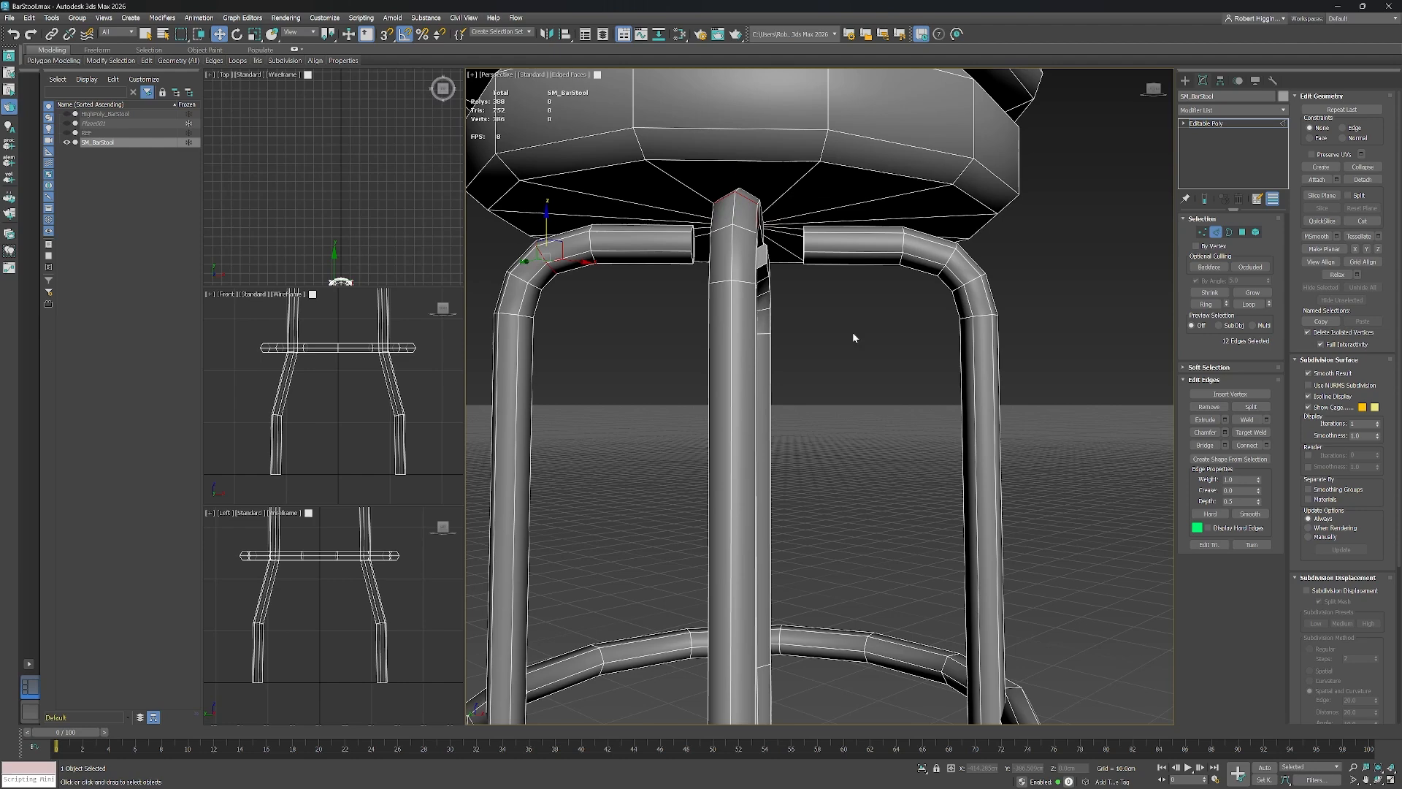
ctrl+double_click(951, 260)
alt+middle_drag(950, 329, 870, 370)
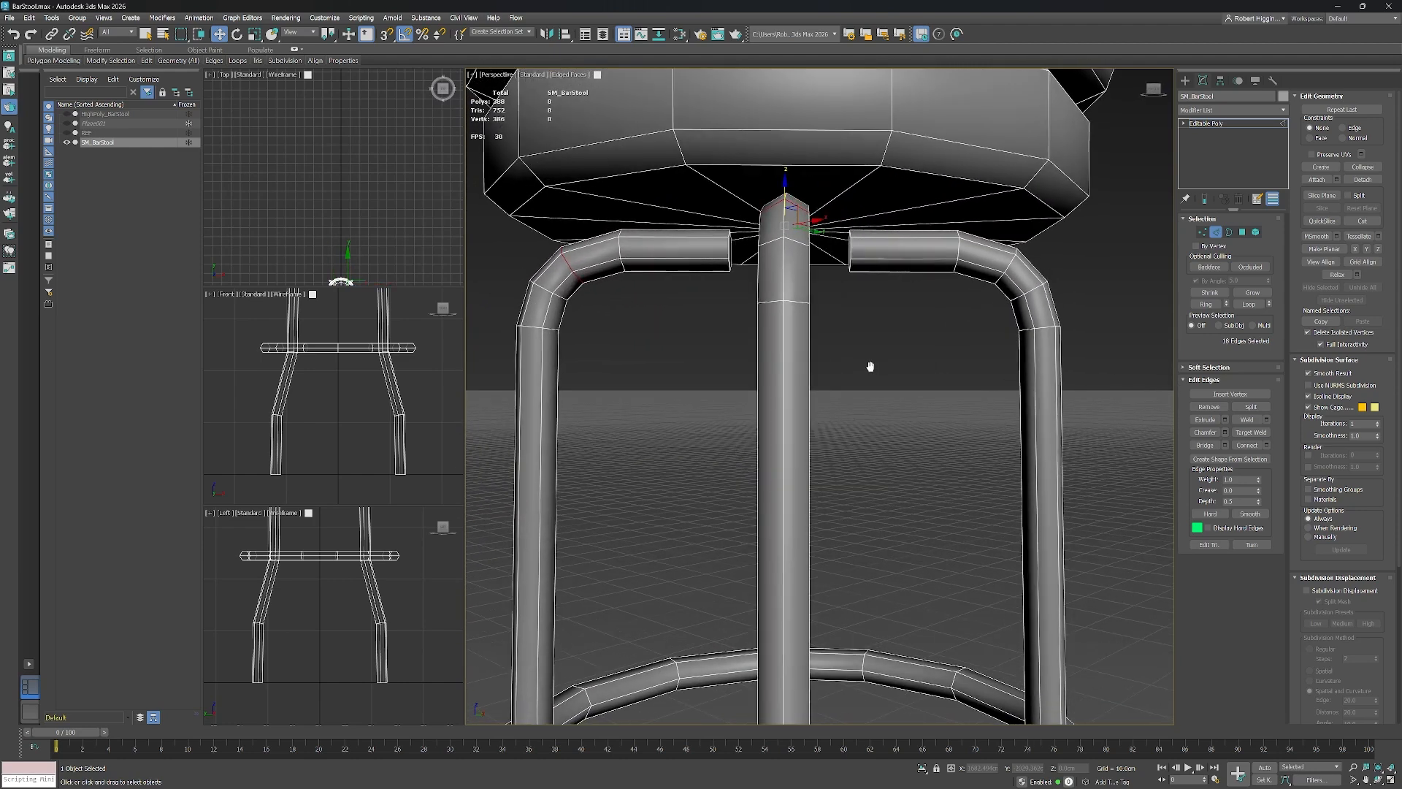
ctrl+double_click(1020, 258)
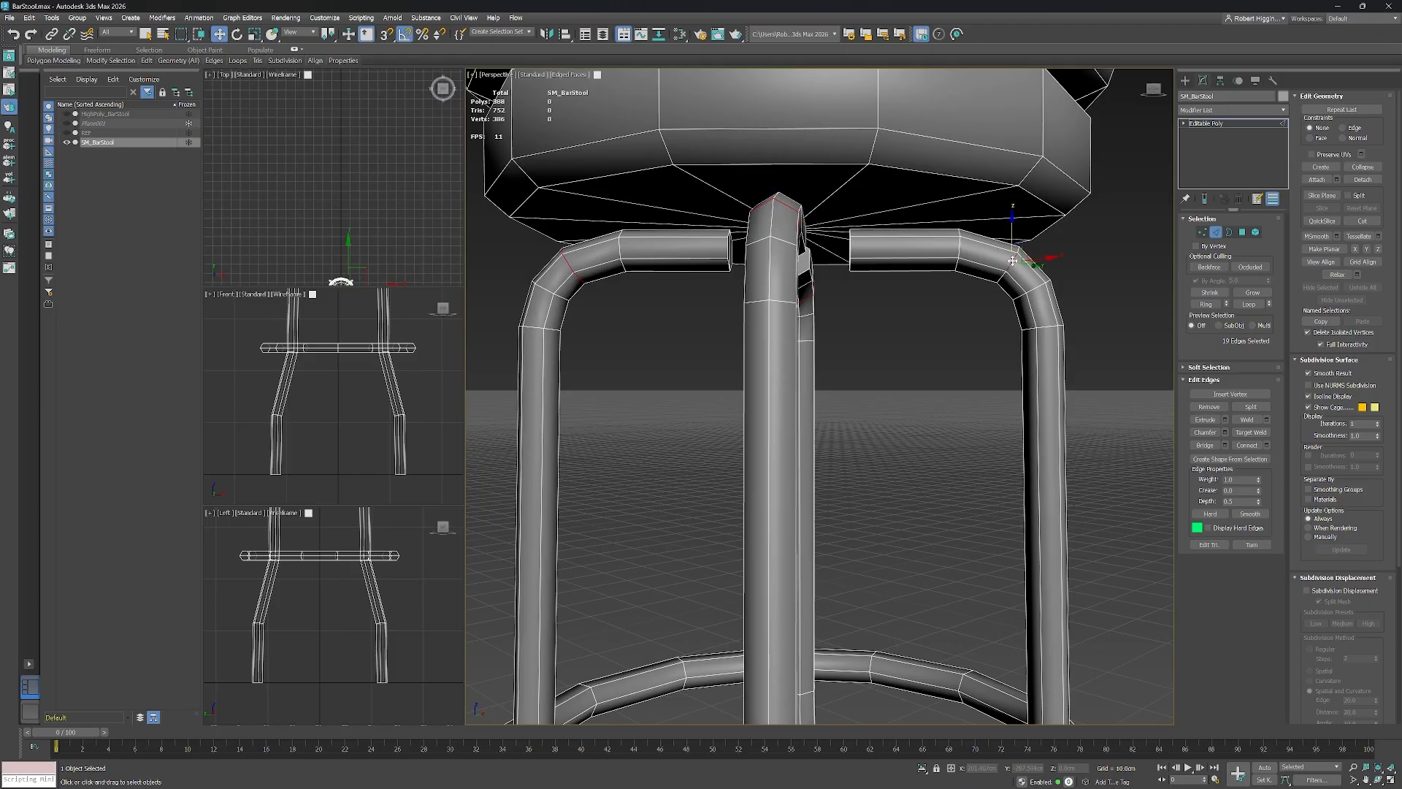
alt+middle_drag(885, 346, 942, 365)
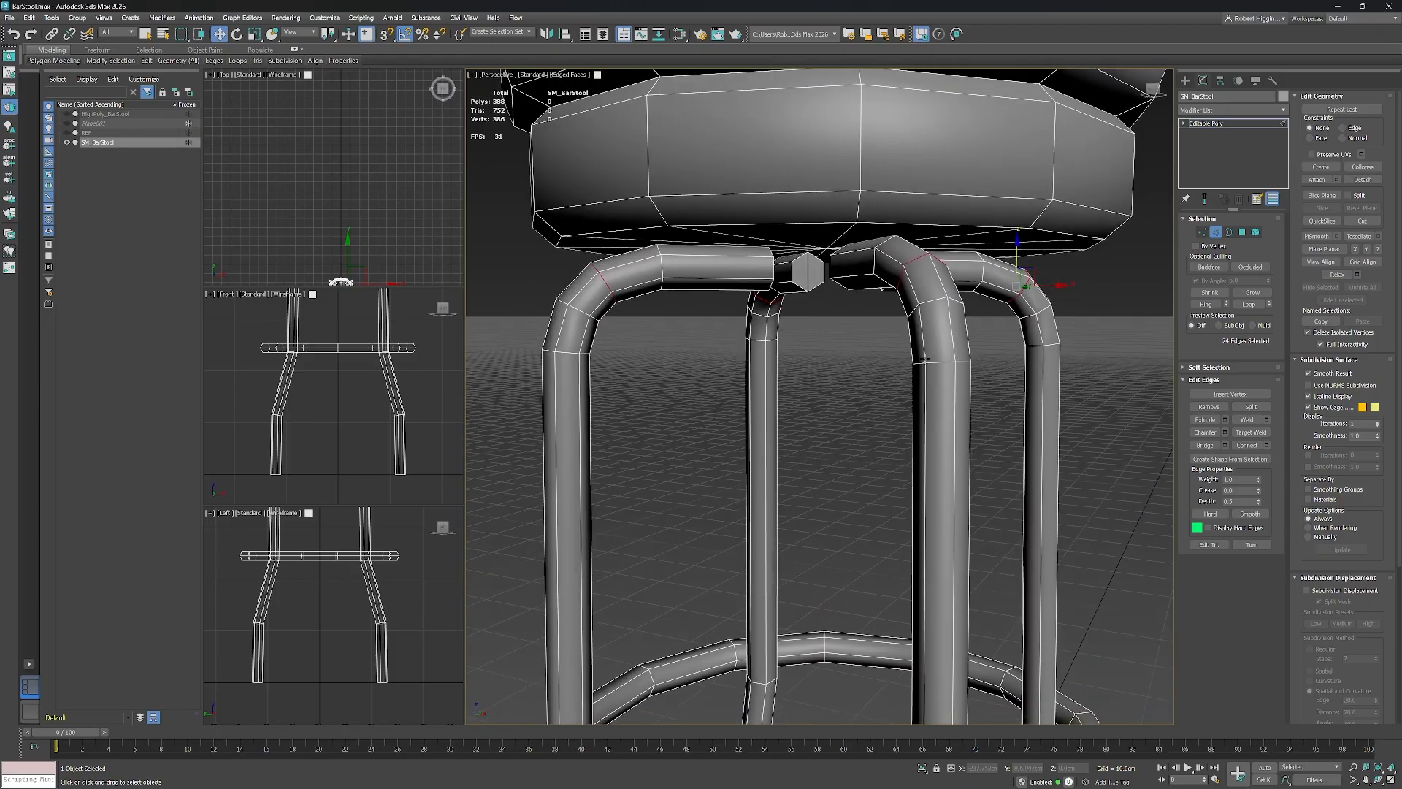
click(238, 61)
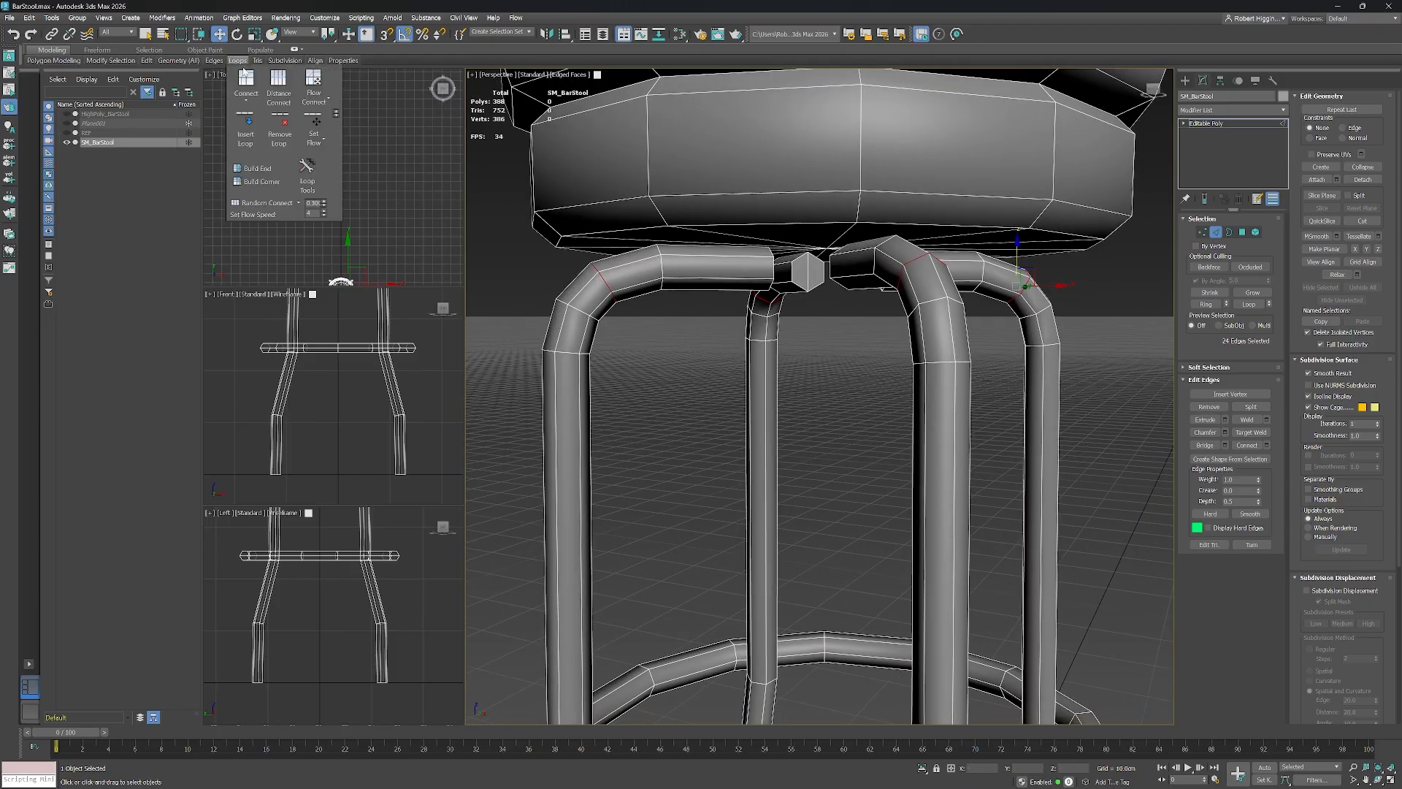
click(315, 124)
mouse_move(765, 383)
alt+middle_down()
mouse_move(758, 351)
mouse_move(706, 370)
mouse_move(751, 365)
alt+middle_up()
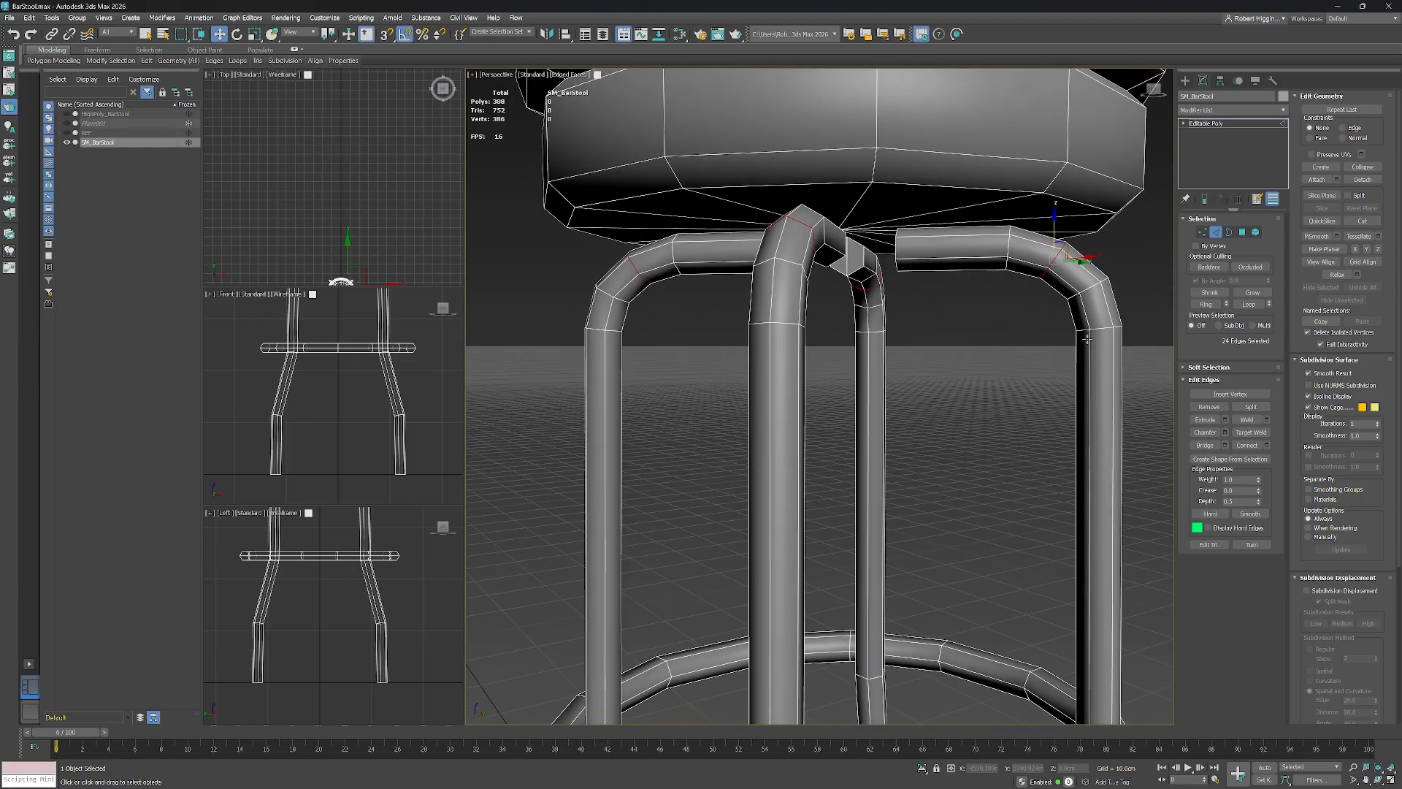
Select the next edge loop down in the top bend of all four legs and apply Set Flow.
alt+middle_drag(638, 383, 638, 322)
double_click(637, 288)
ctrl+double_click(821, 311)
ctrl+double_click(986, 264)
ctrl+double_click(1097, 296)
alt+middle_drag(1066, 333, 1014, 344)
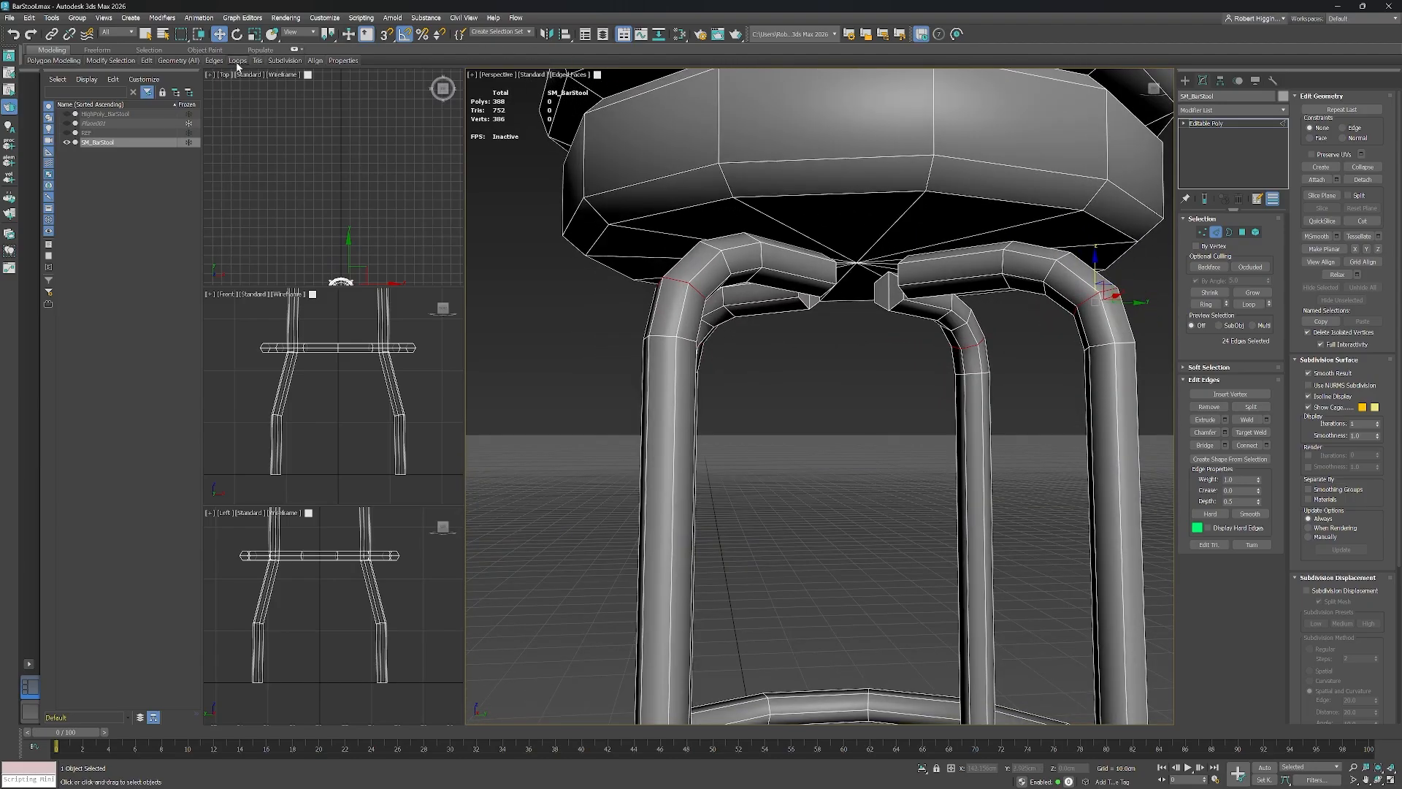
mouse_move(257, 61)
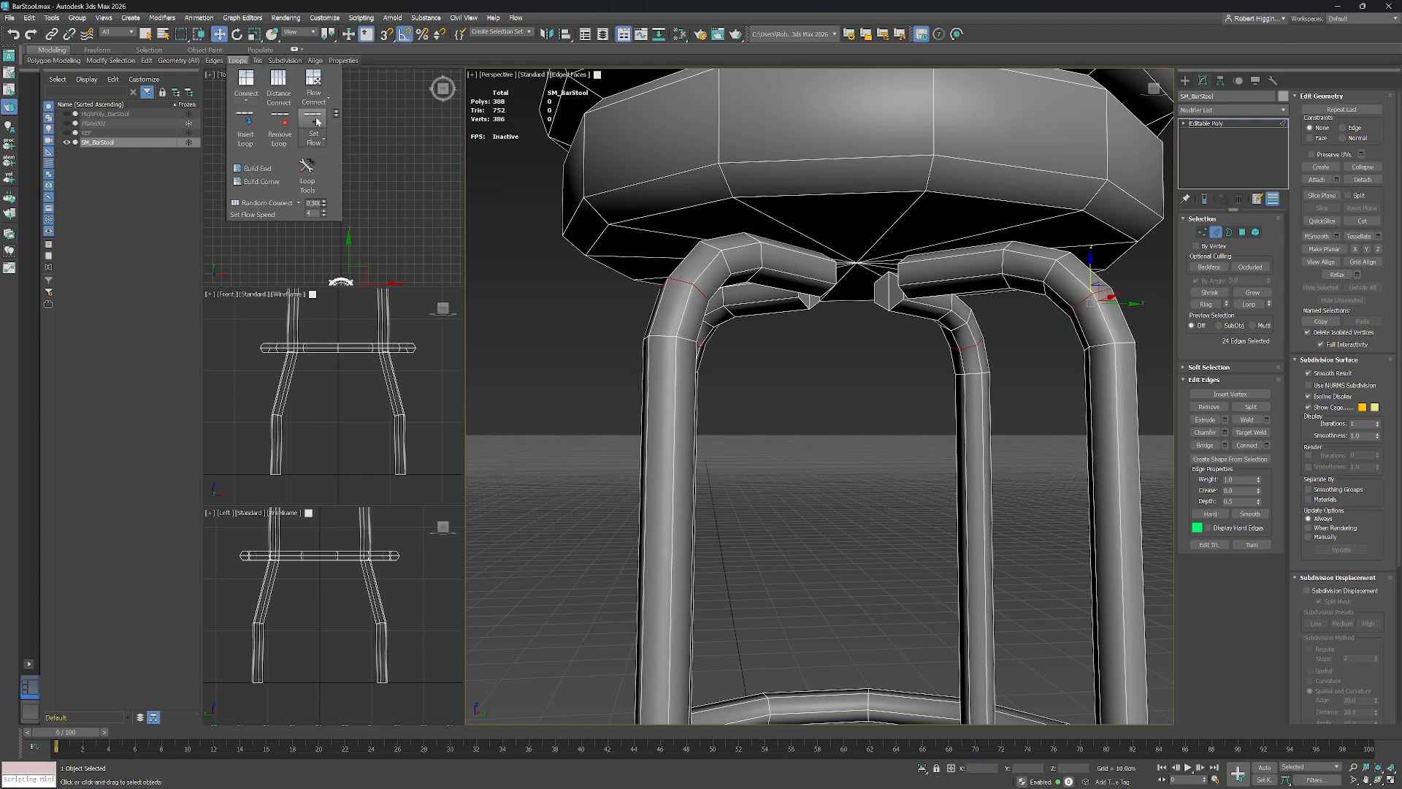
Examine the seat and the upper leg bends in the perspective, front and left views.
mouse_move(935, 379)
middle_down()
mouse_move(992, 382)
mouse_move(949, 395)
middle_up()
scroll(949, 393, down, 3)
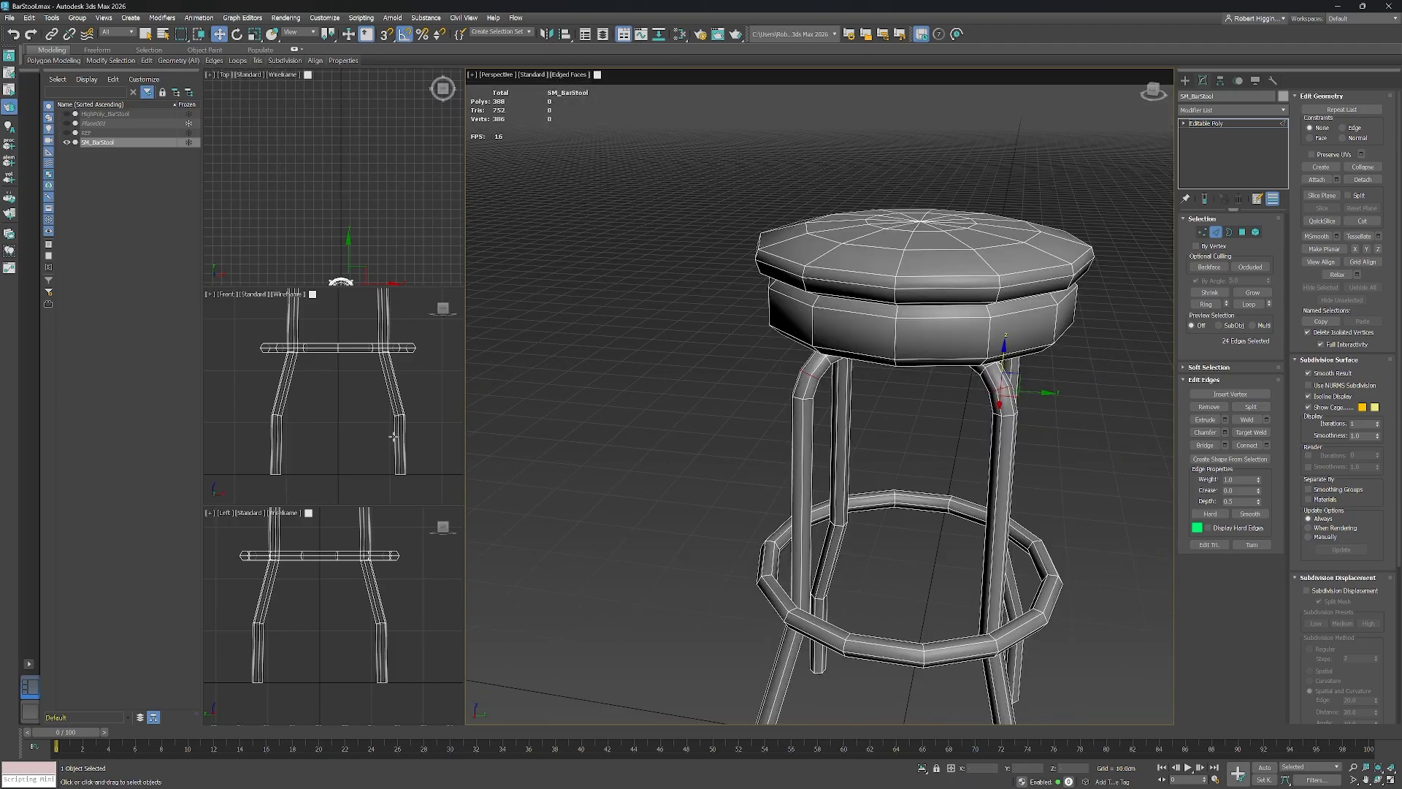
scroll(392, 422, down, 2)
middle_drag(402, 383, 359, 420)
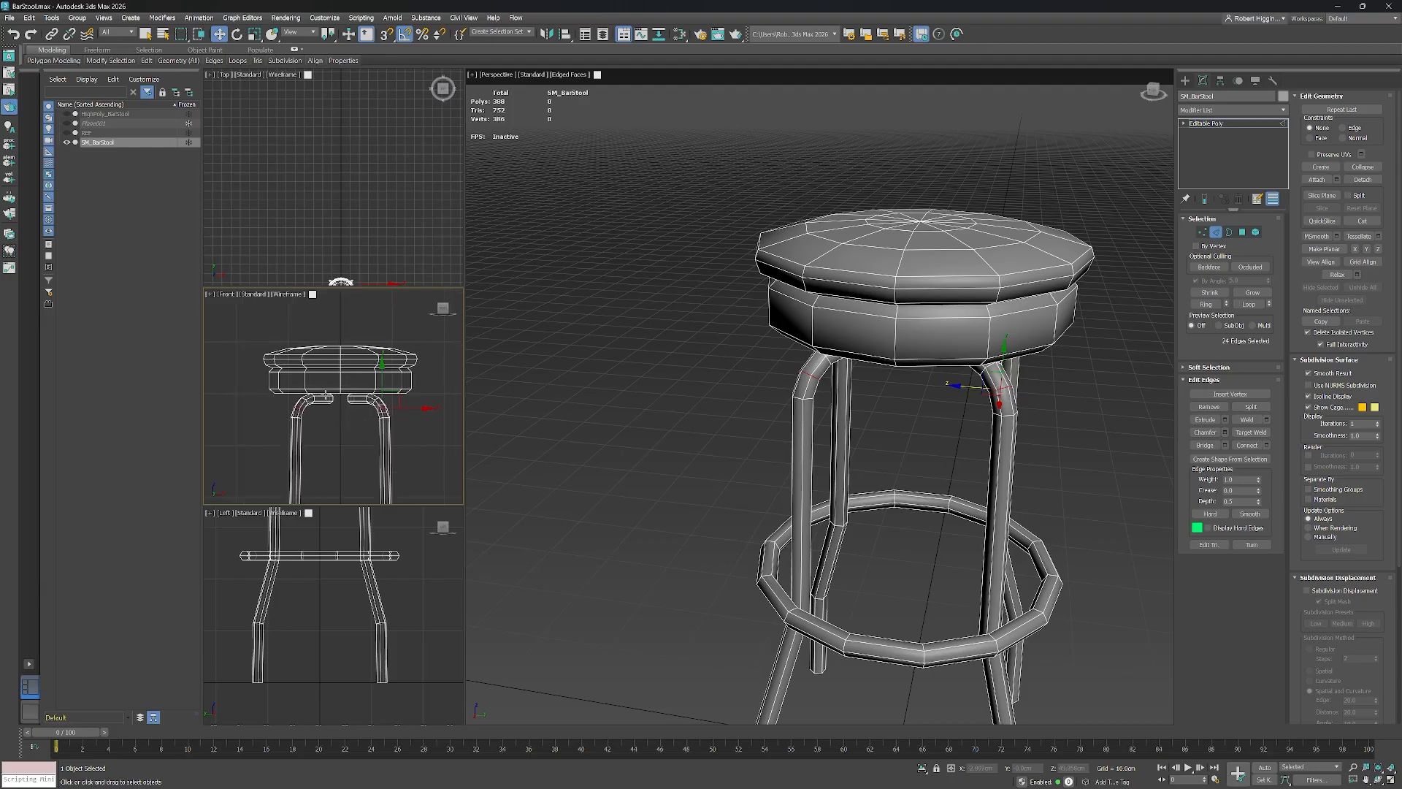
scroll(327, 396, up, 2)
scroll(329, 566, down, 3)
middle_drag(332, 559, 329, 643)
scroll(309, 580, up, 2)
scroll(309, 580, up, 3)
middle_drag(357, 564, 339, 612)
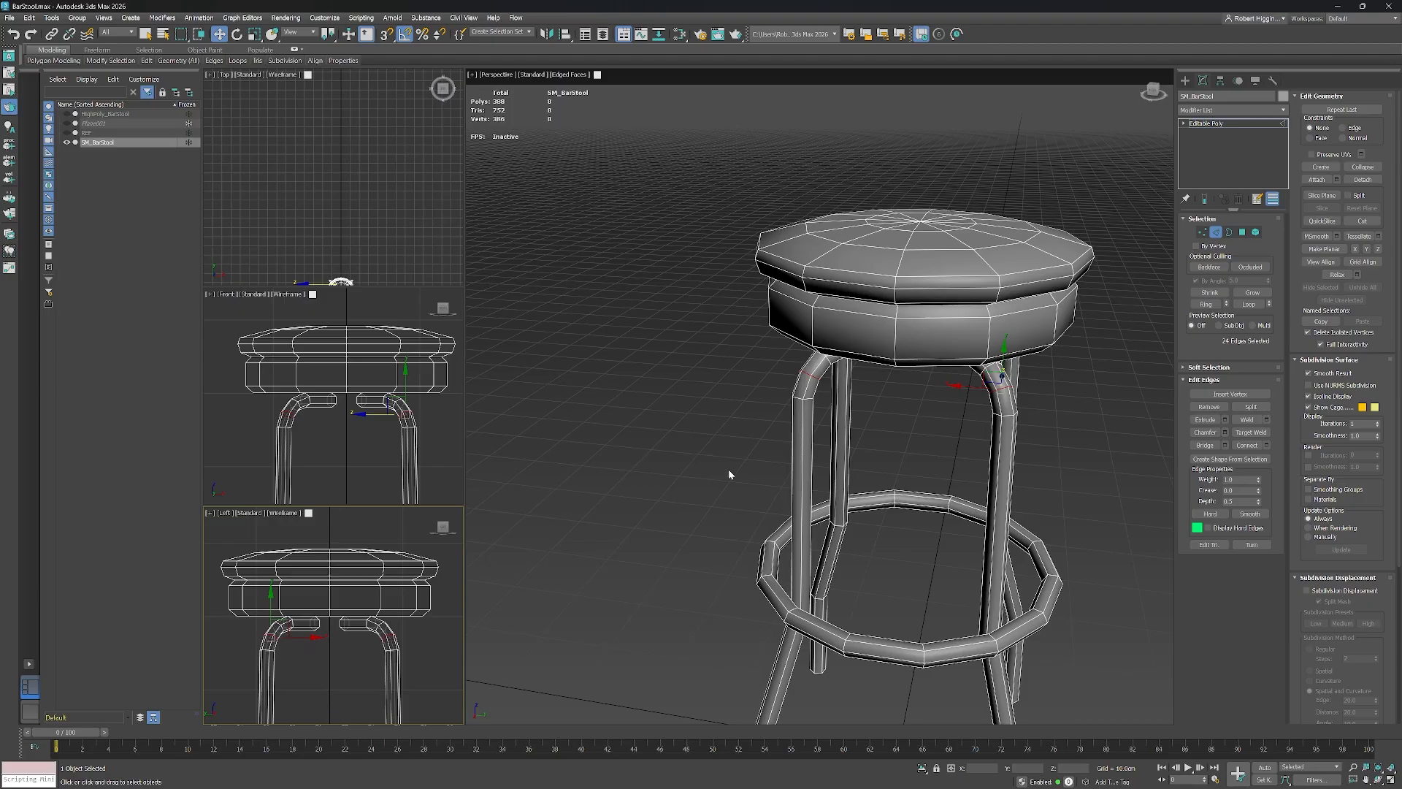
Try removing the innermost edge loop on the seat top, and undo the removal.
alt+middle_drag(791, 433, 755, 361)
scroll(920, 303, up, 3)
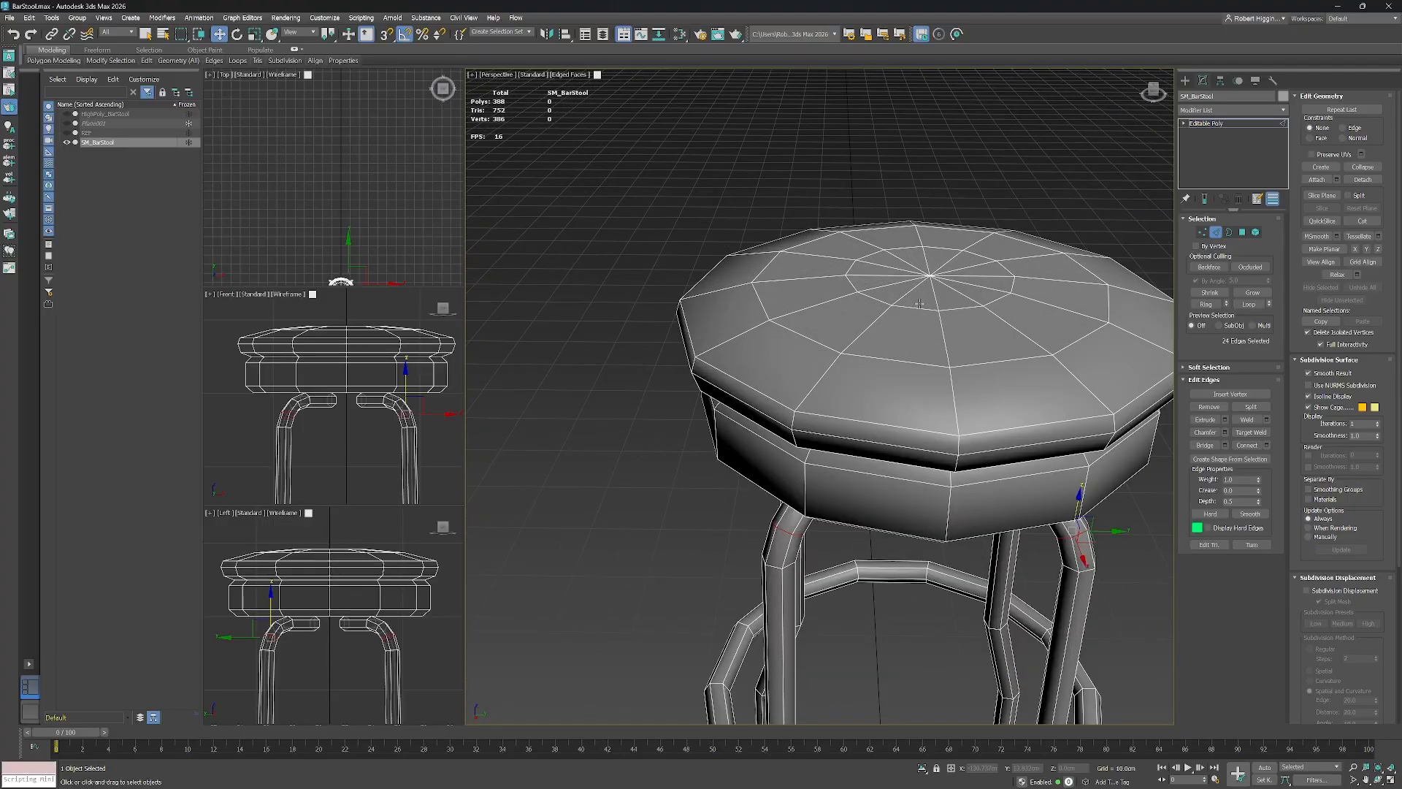
double_click(916, 308)
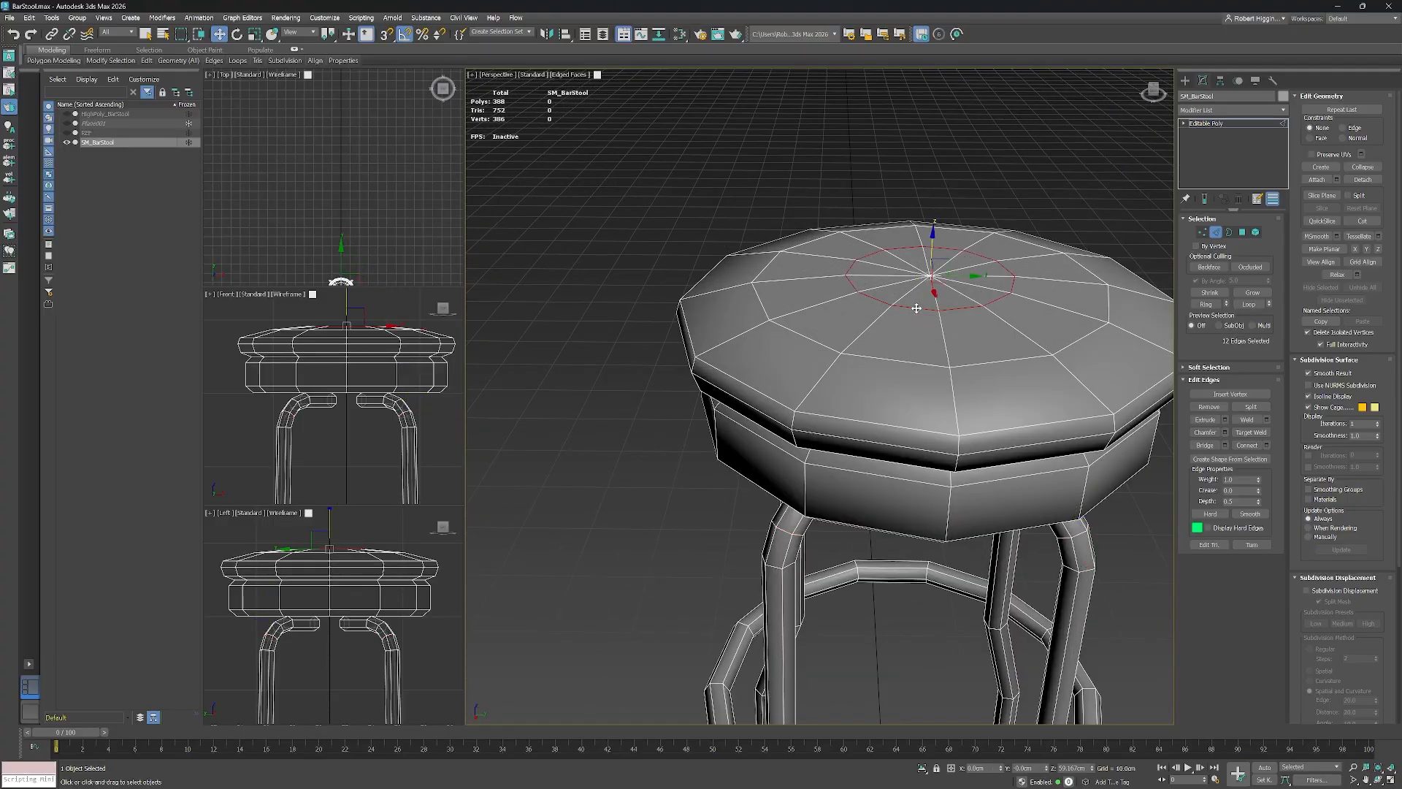
key(ctrl+BackSpace)
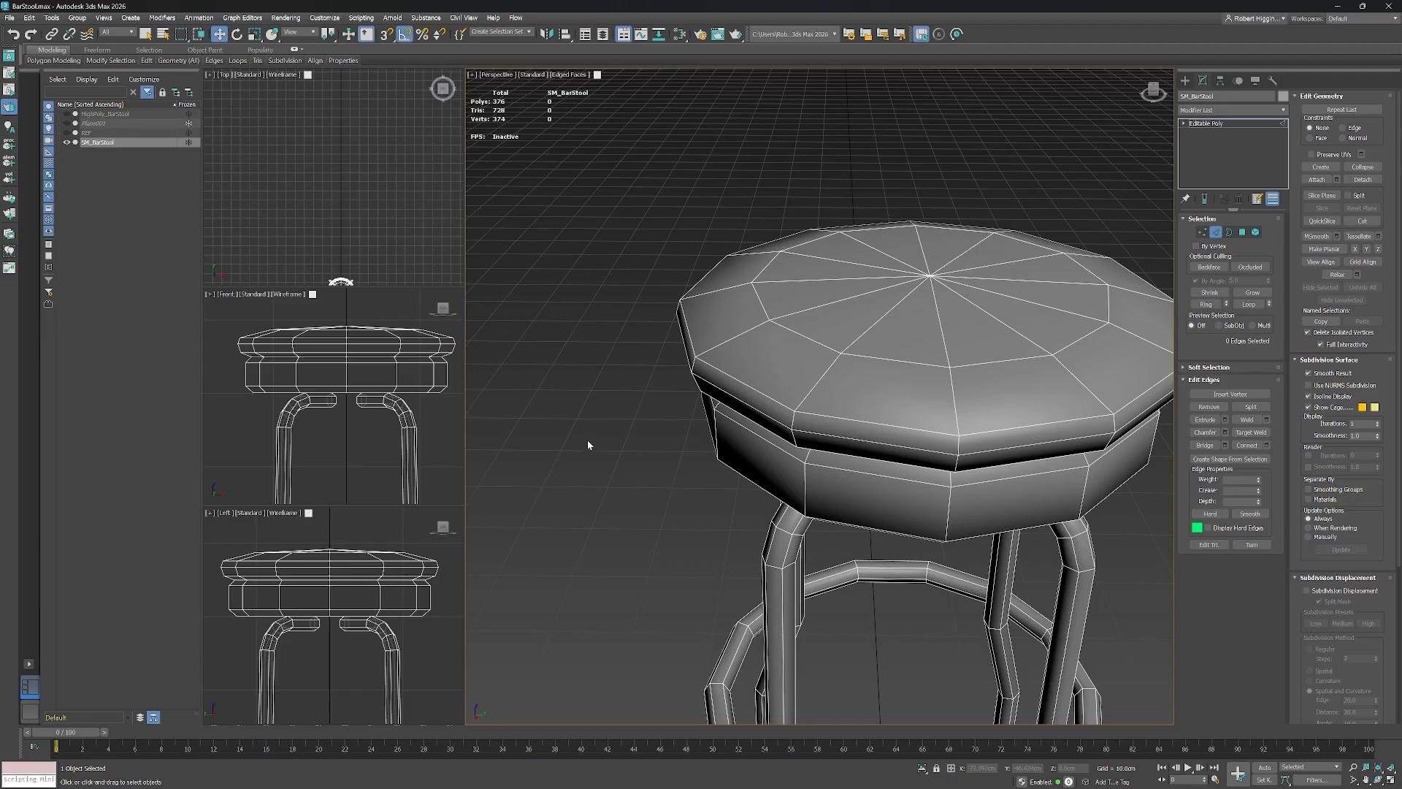
key(ctrl+z)
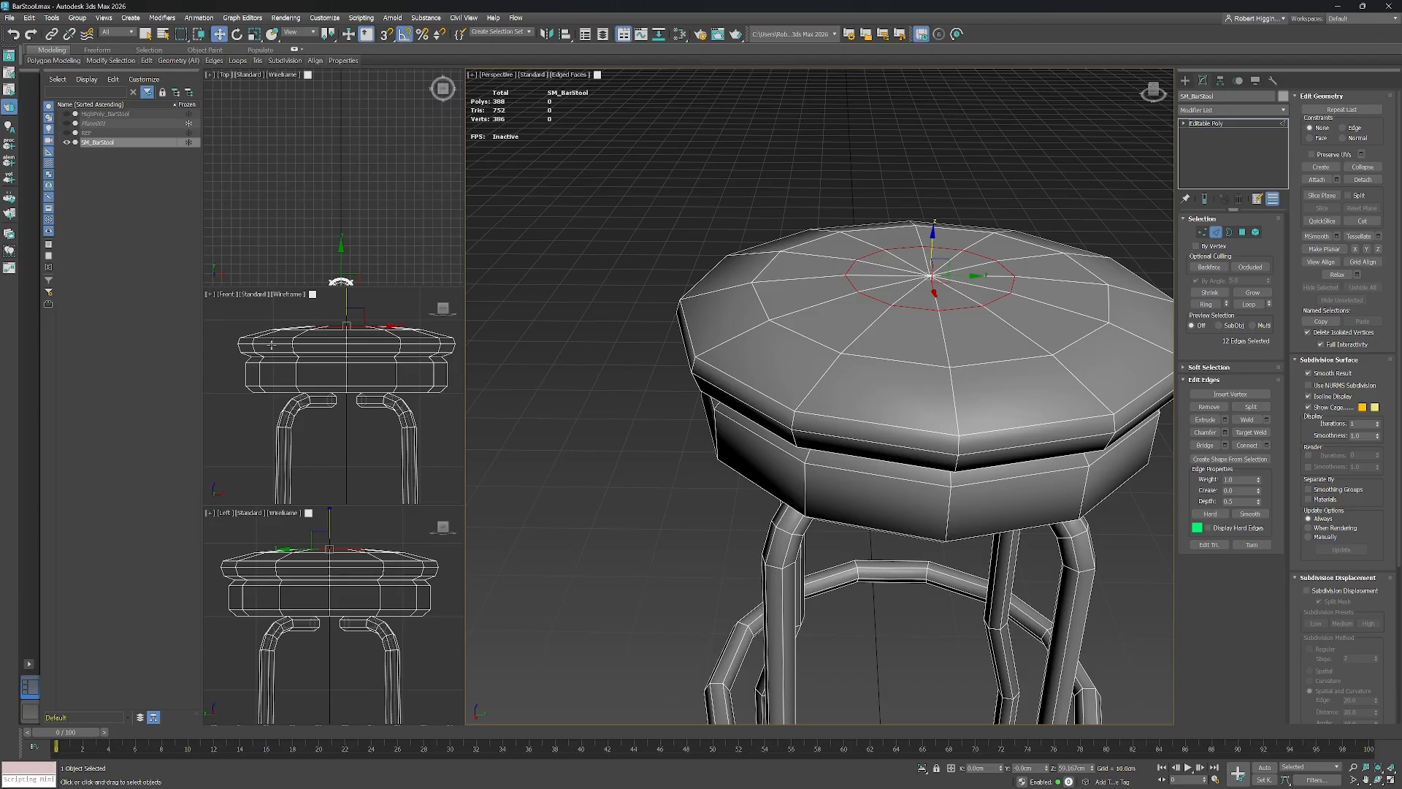
Try removing the middle edge loop around the seat cushion's outer side, and undo the removal.
double_click(743, 403)
alt+middle_drag(749, 498, 764, 466)
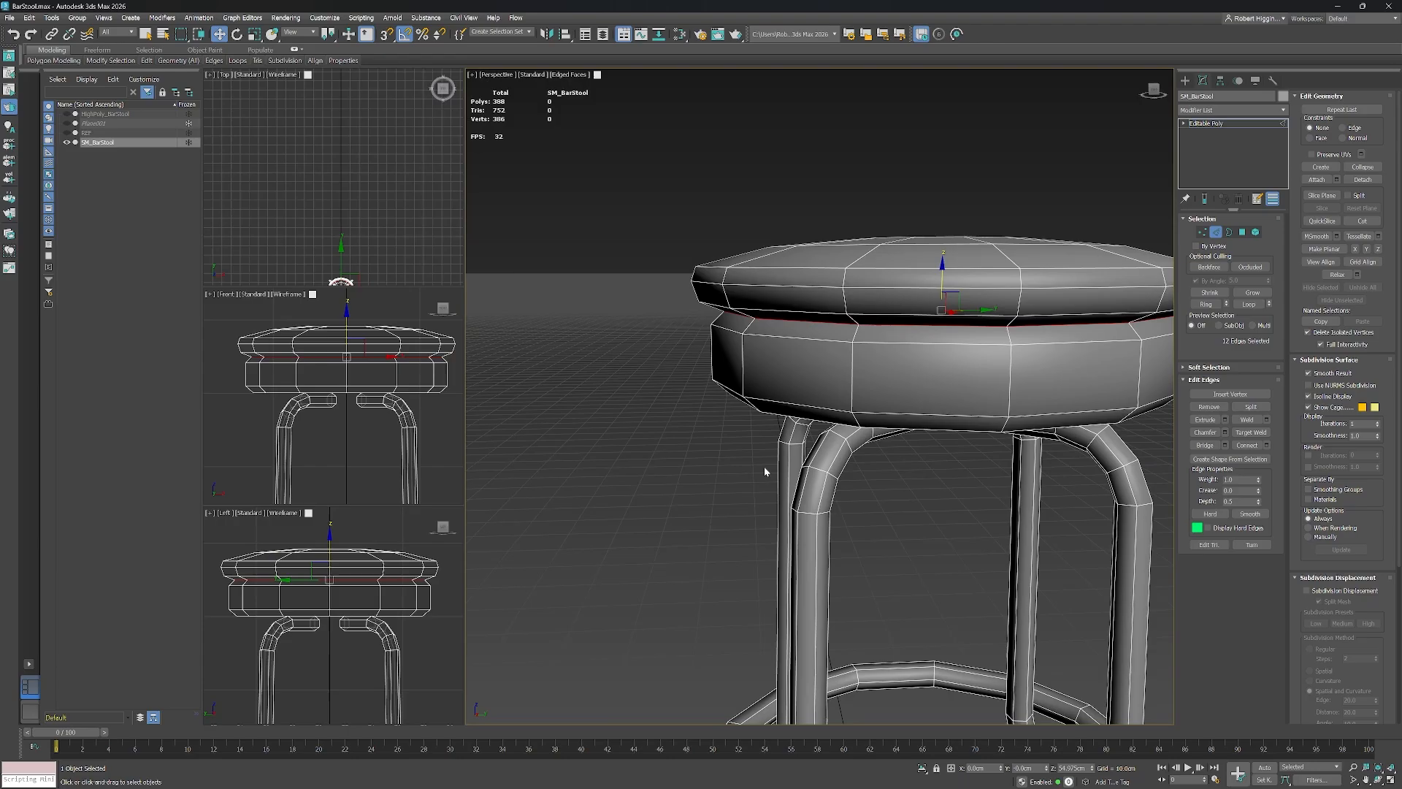
double_click(788, 284)
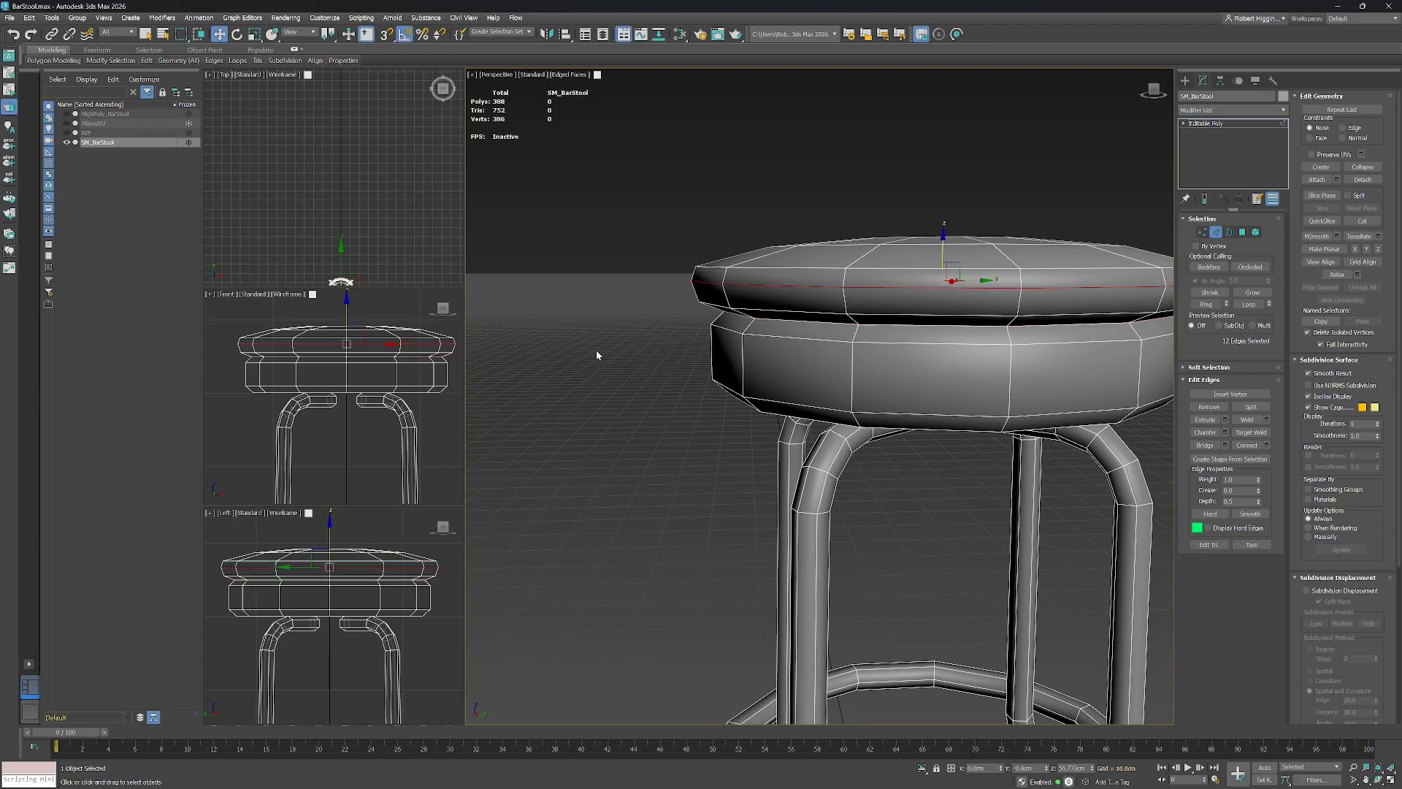
key(ctrl+BackSpace)
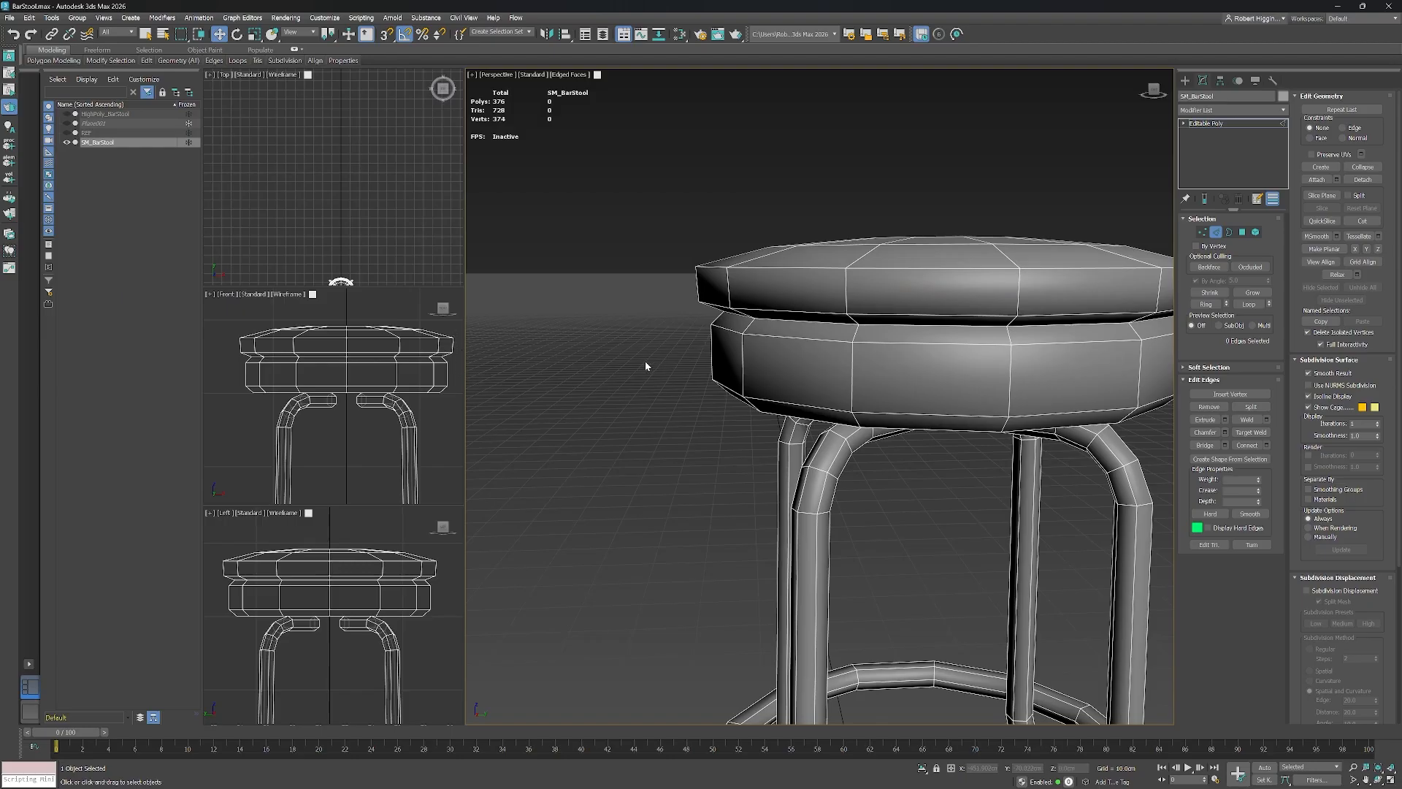
key(ctrl+z)
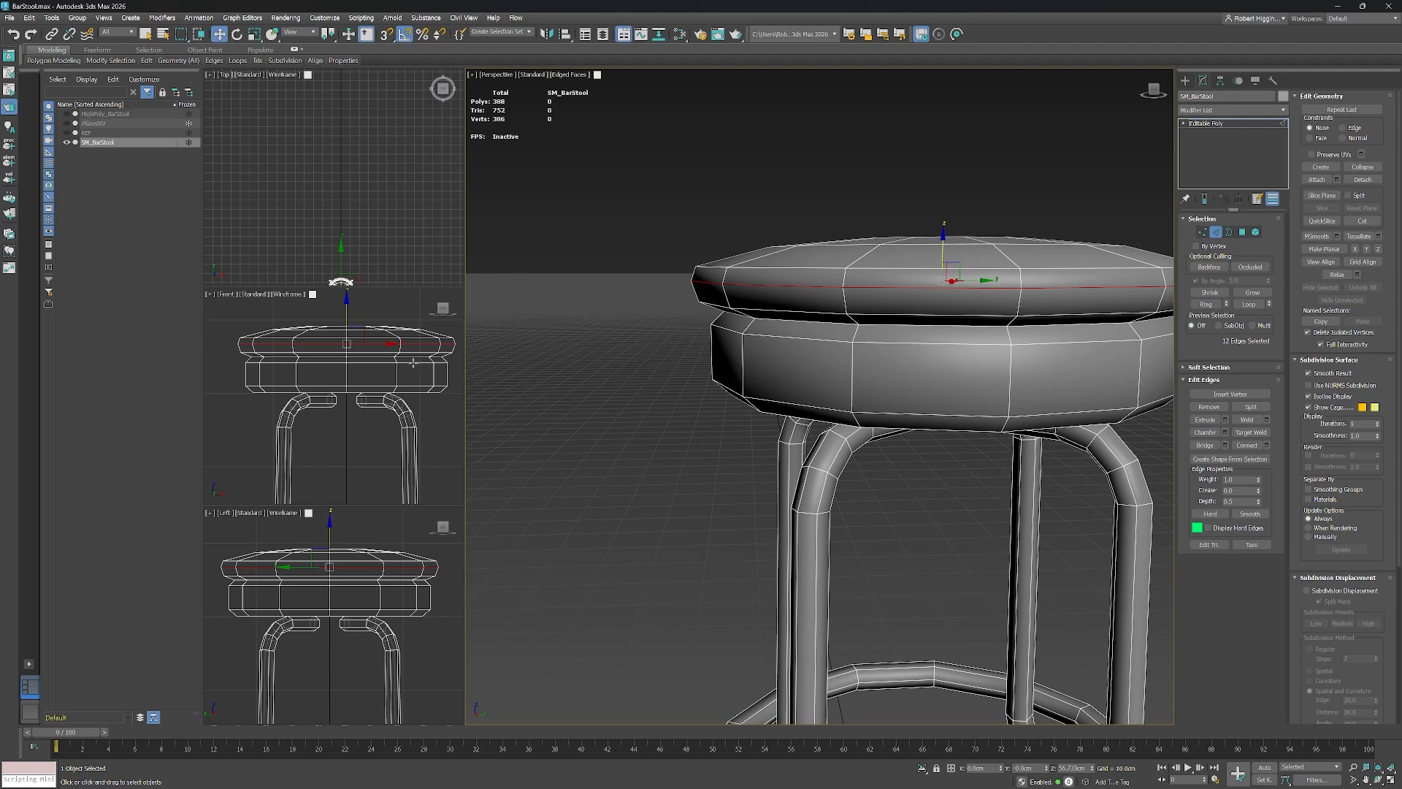
Try removing the lower edge loop in one leg's top bend, and undo the removal.
middle_drag(1006, 528, 954, 429)
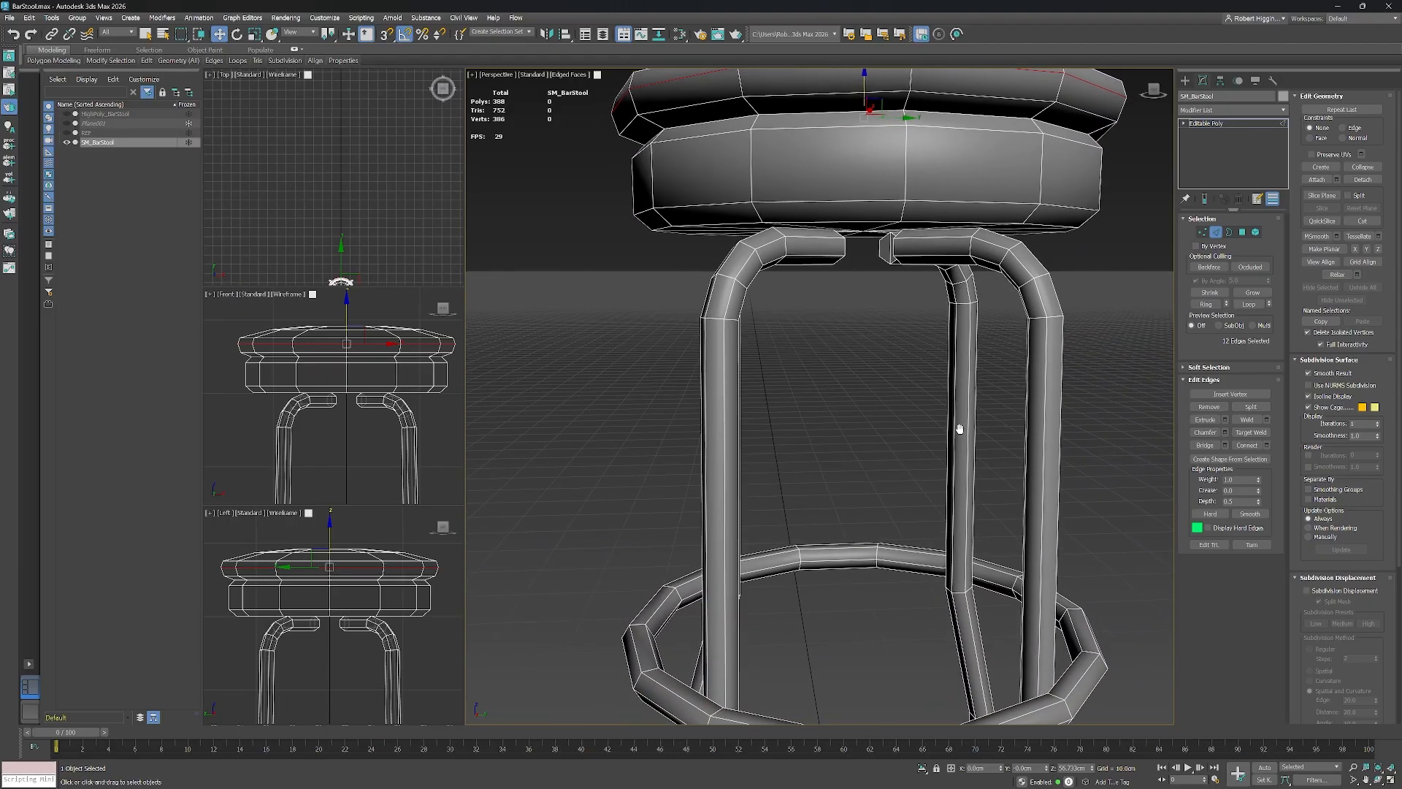
double_click(1027, 283)
scroll(1023, 293, up, 4)
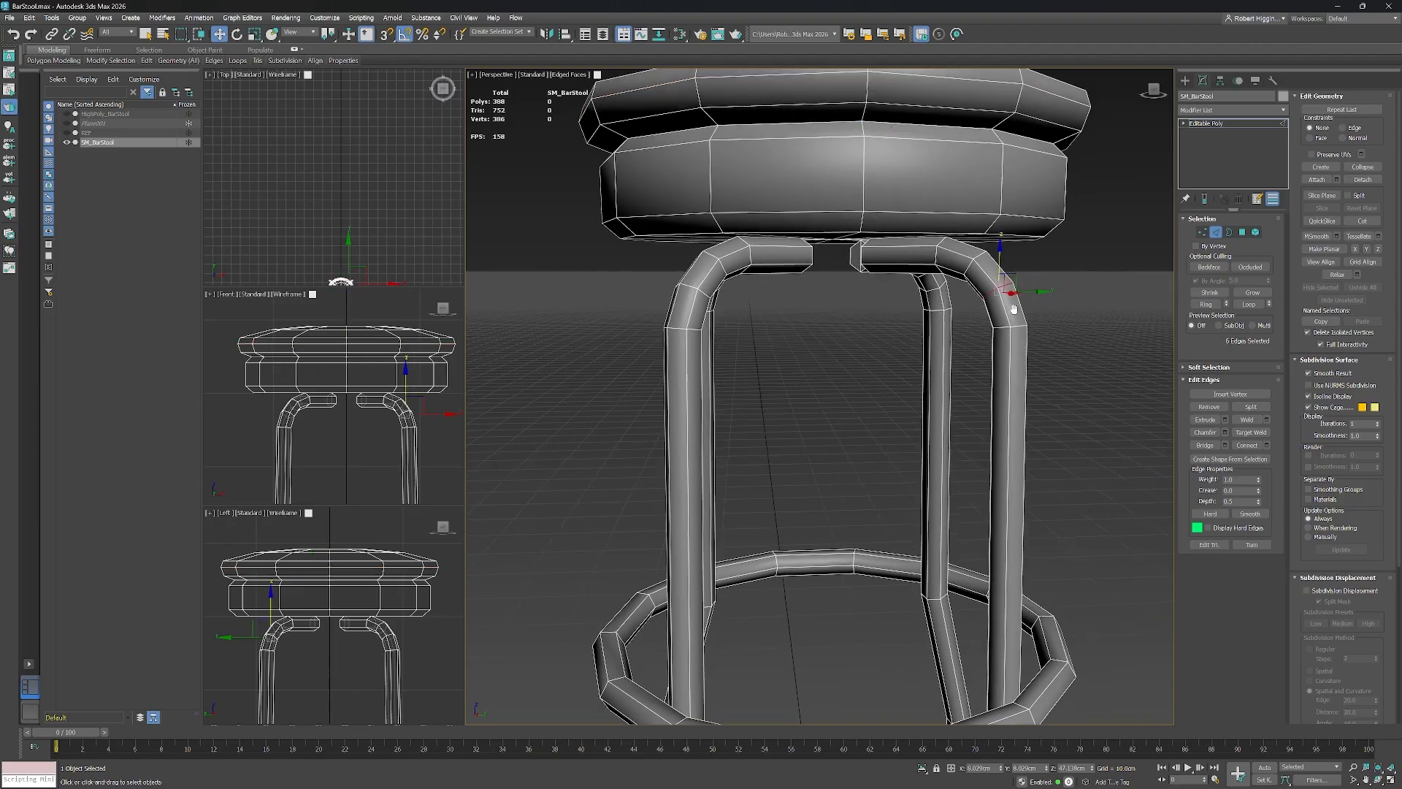
scroll(1013, 309, up, 2)
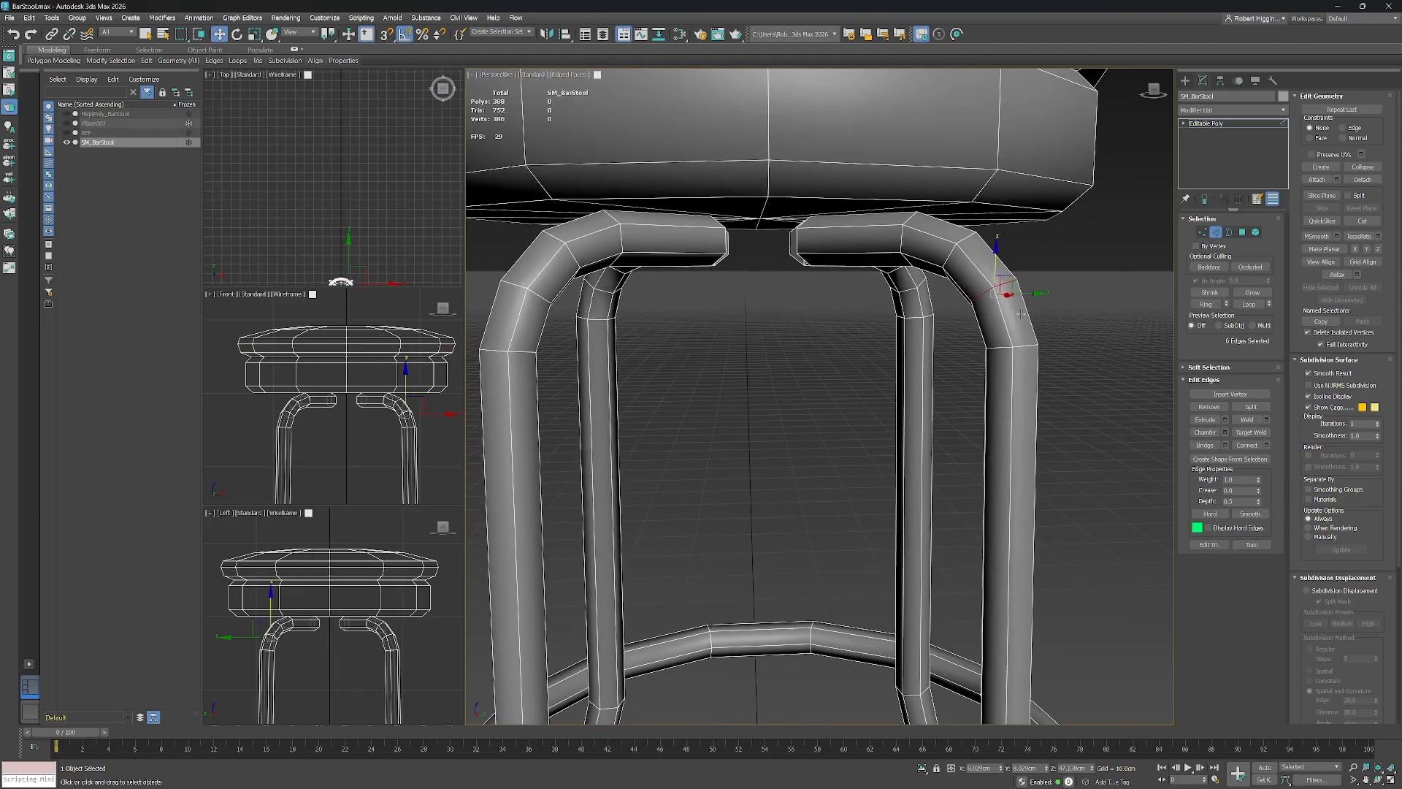
key(ctrl+BackSpace)
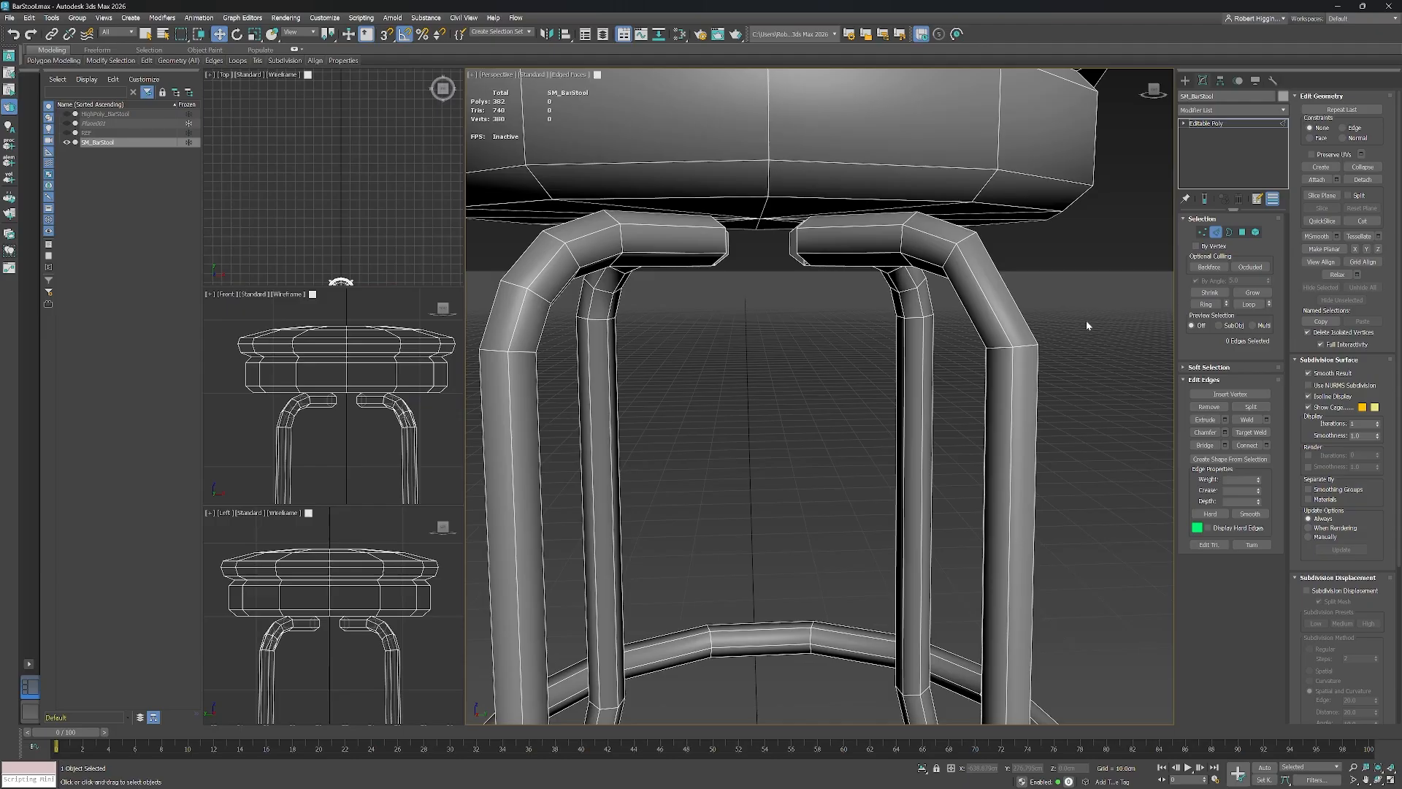
key(ctrl+z)
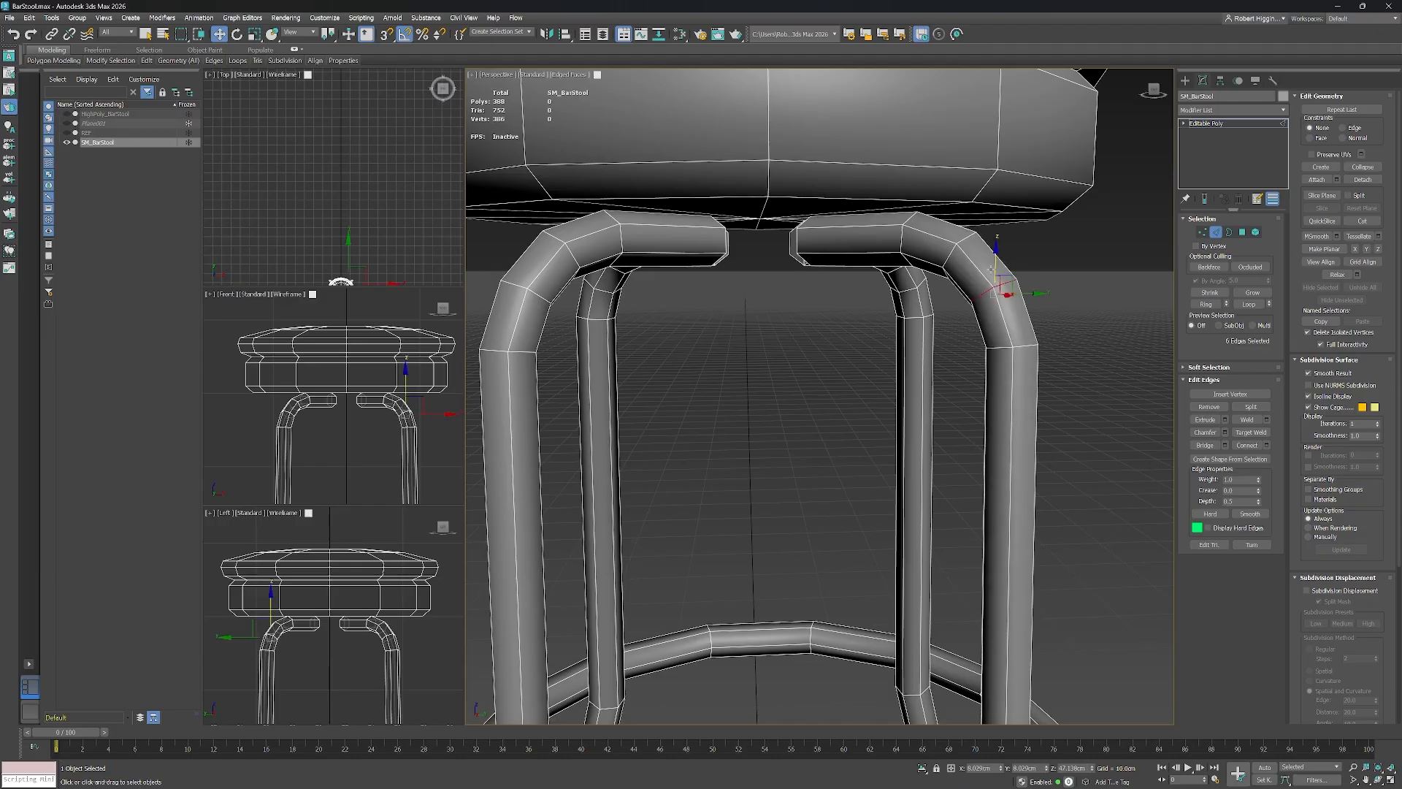
Try removing the upper edge loop in the same leg bend, and undo the removal.
double_click(965, 240)
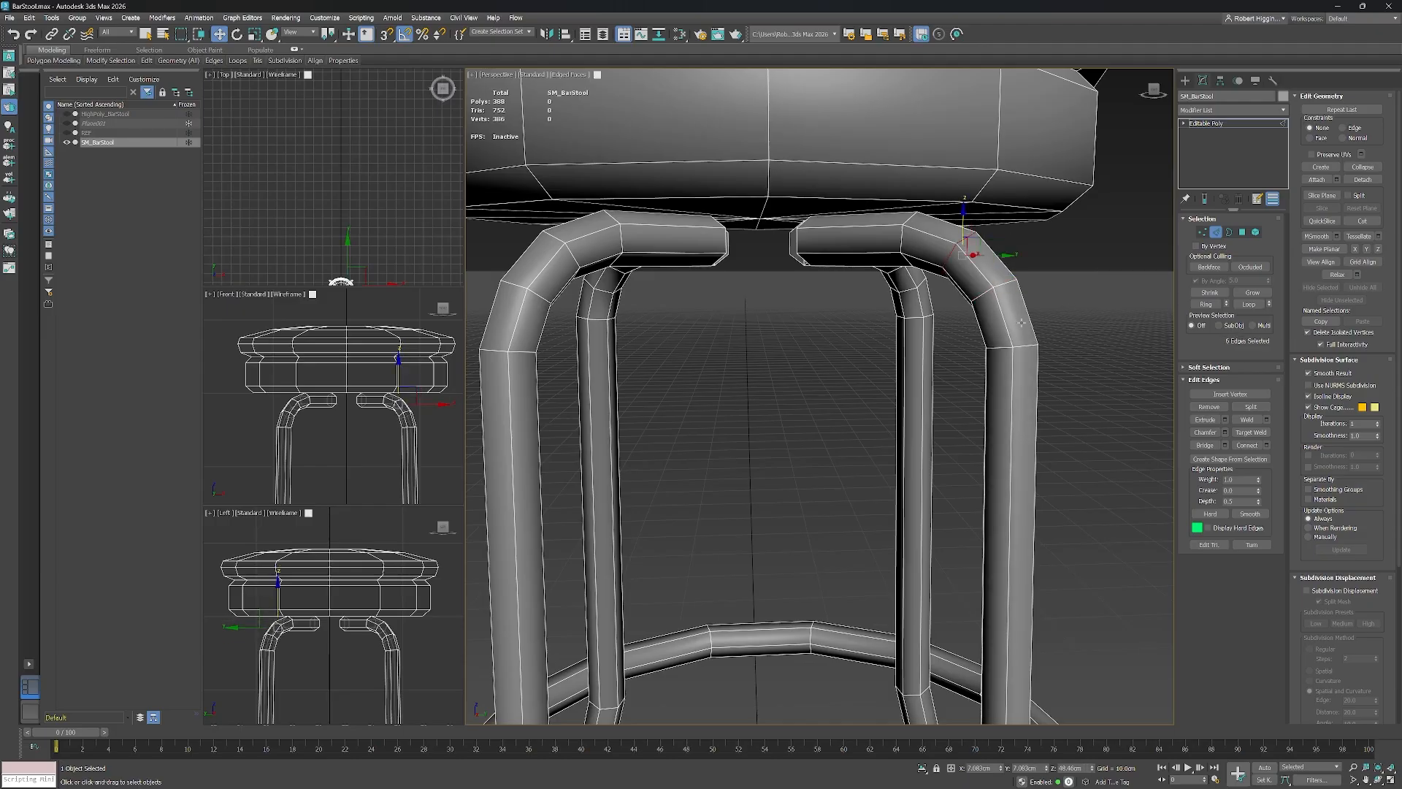
key(ctrl+BackSpace)
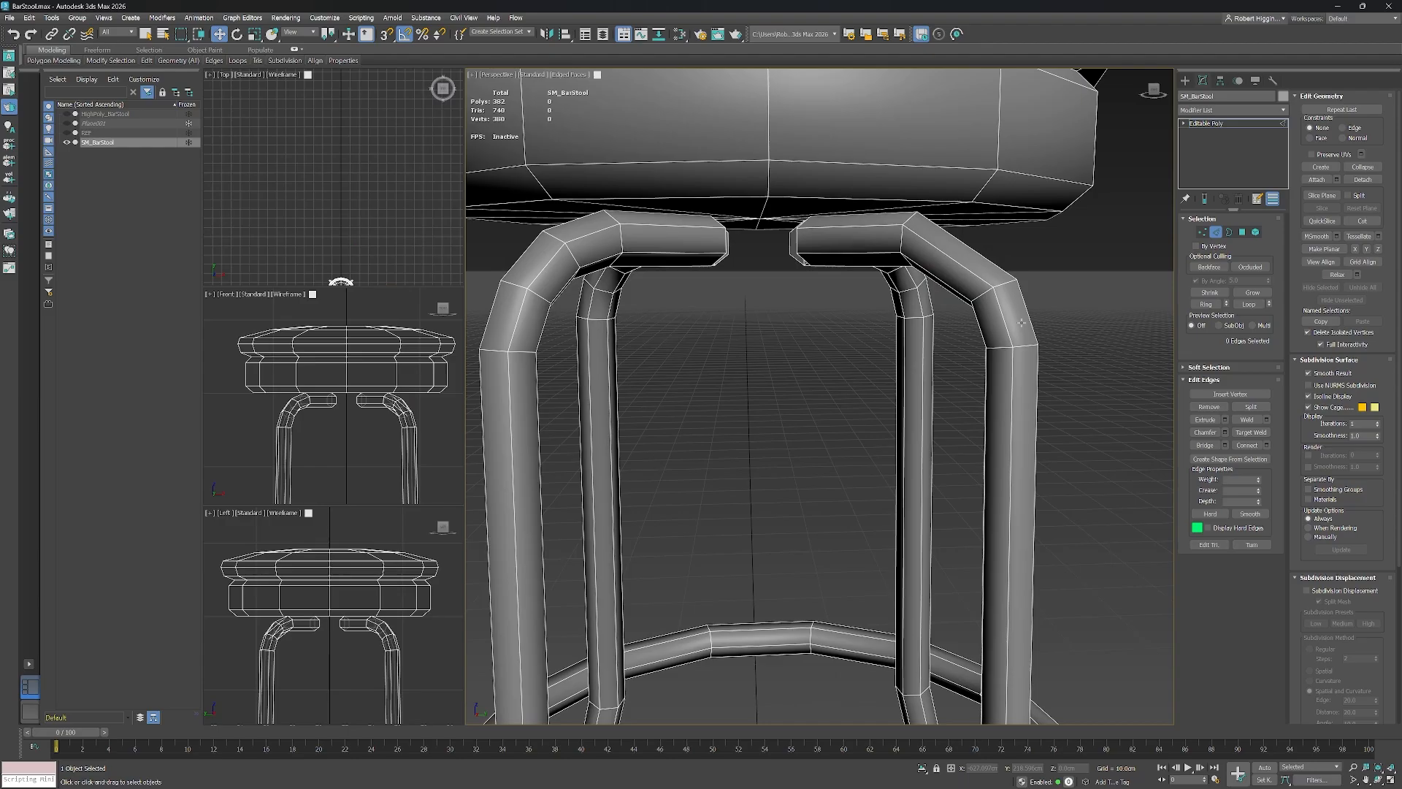
key(ctrl+z)
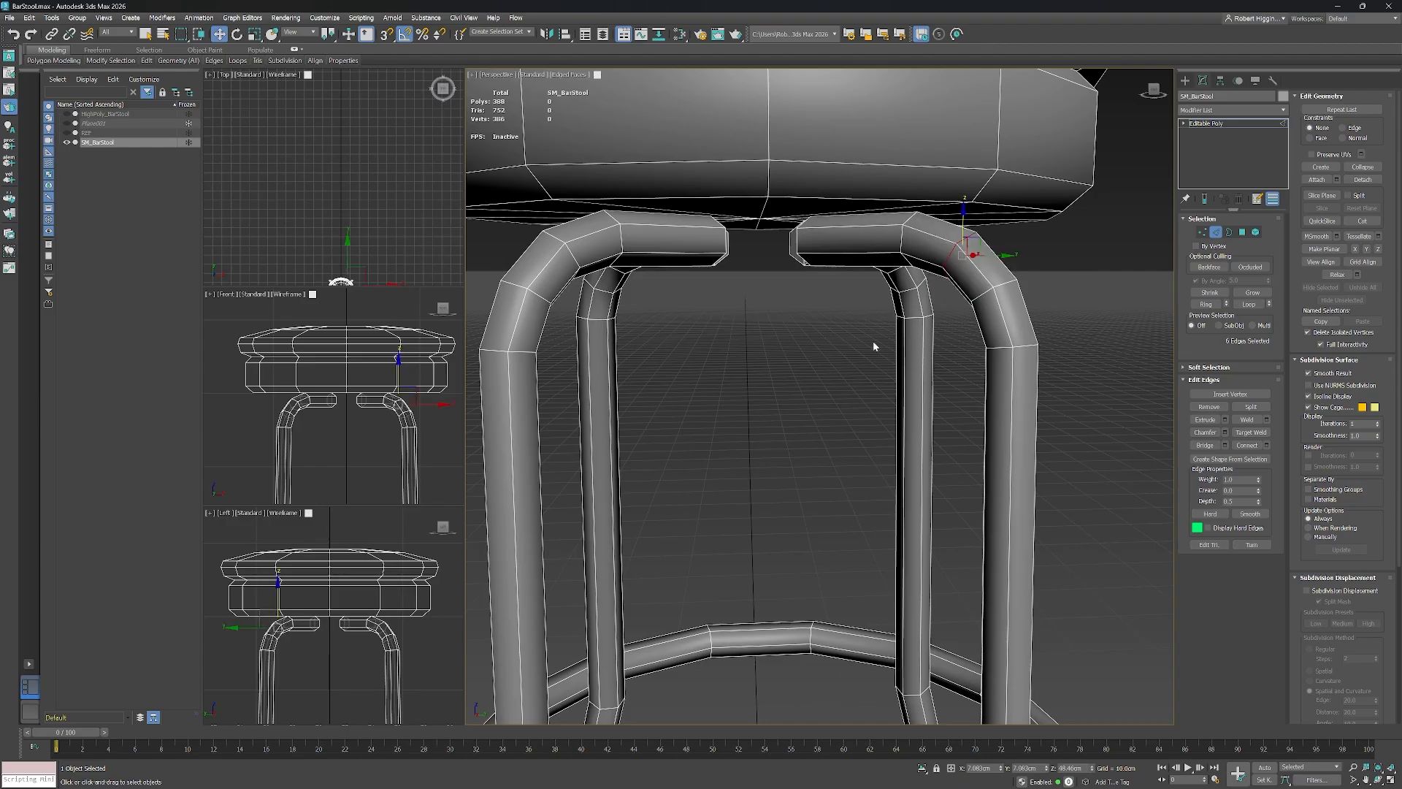
Select the innermost edge loop on the seat top and remove it.
scroll(873, 340, down, 5)
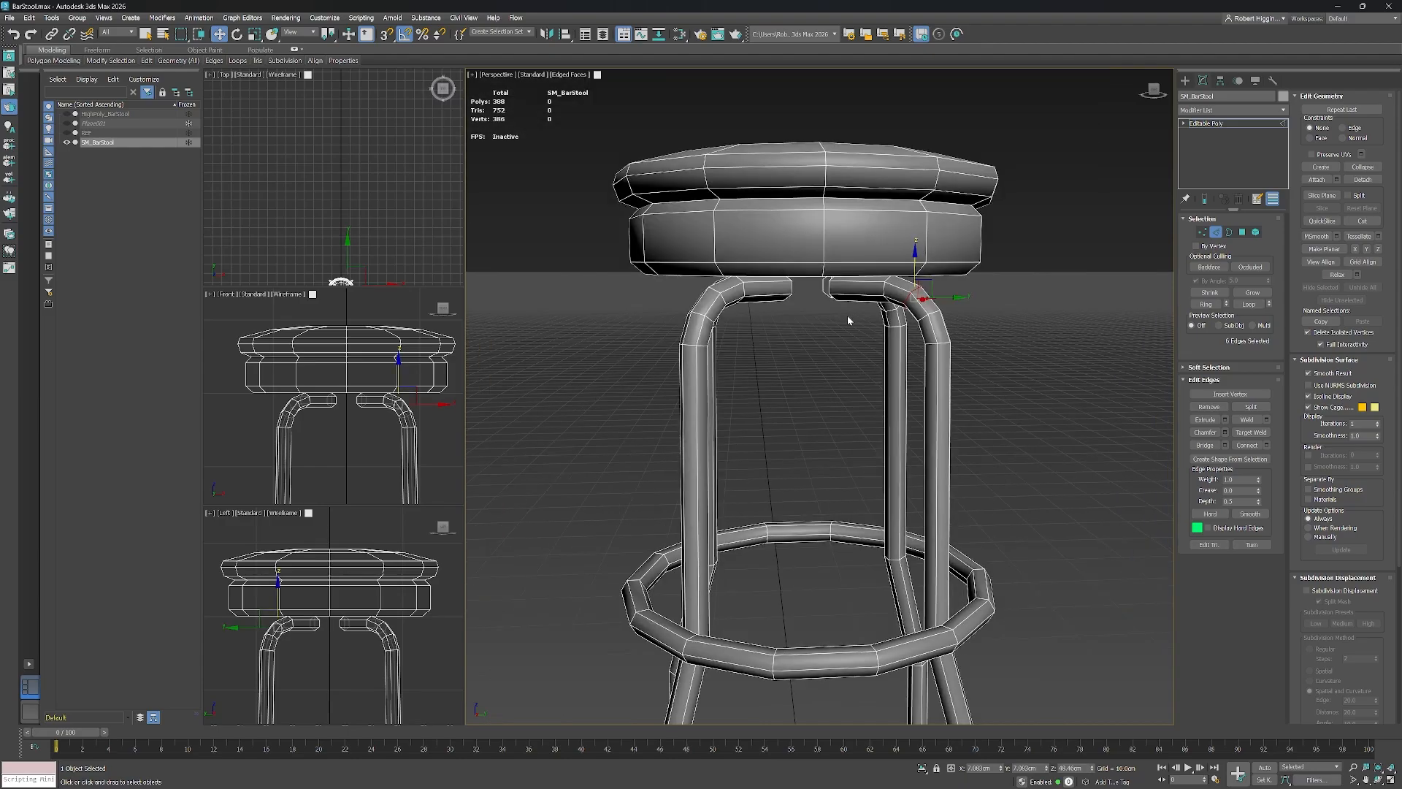
middle_drag(851, 315, 869, 348)
double_click(866, 301)
key(ctrl+BackSpace)
Scale the remaining edge loop on the seat top and lower it slightly, then clear the edge selection.
double_click(873, 346)
key(r)
drag(871, 320, 885, 333)
alt+middle_drag(902, 374, 908, 341)
key(w)
drag(862, 254, 862, 263)
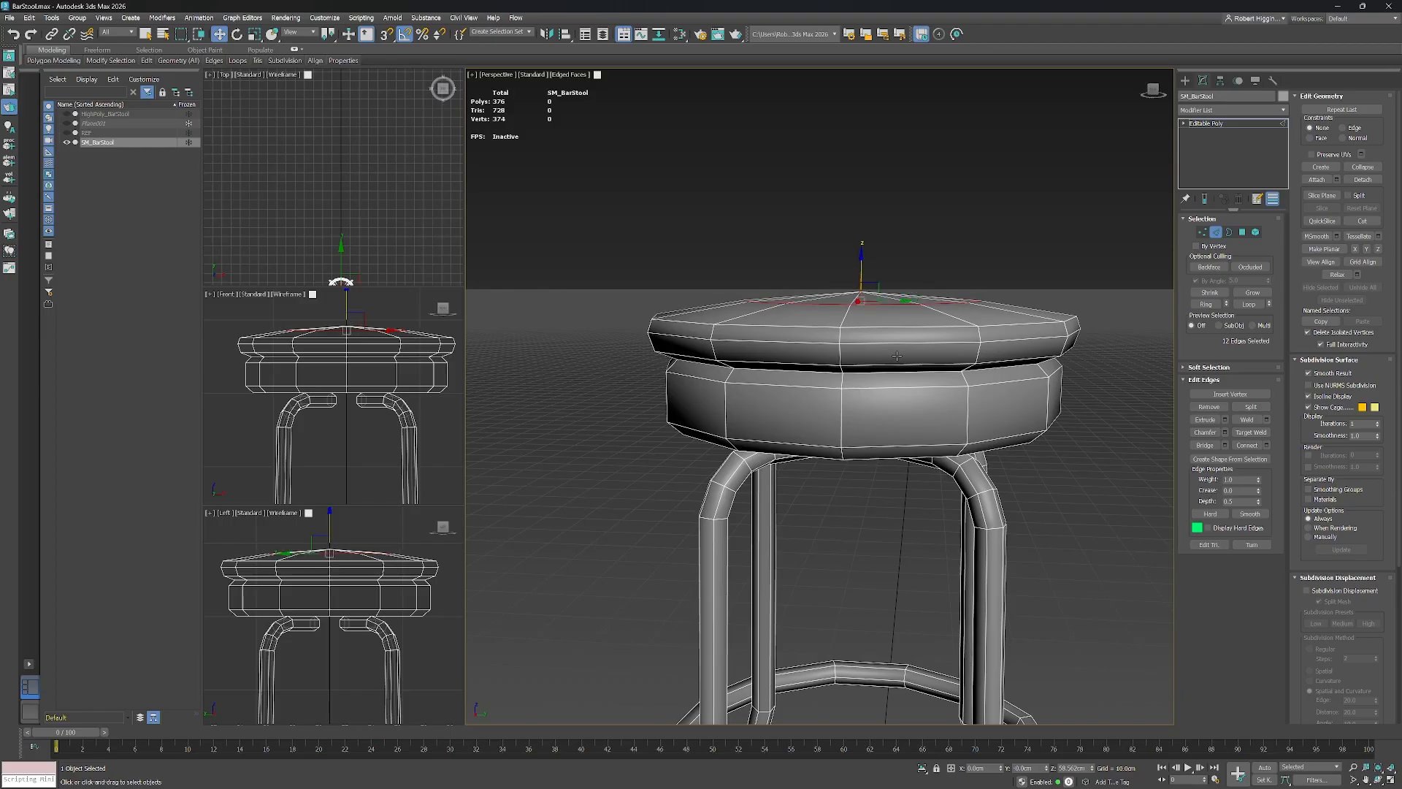
alt+middle_drag(897, 356, 840, 373)
click(834, 374)
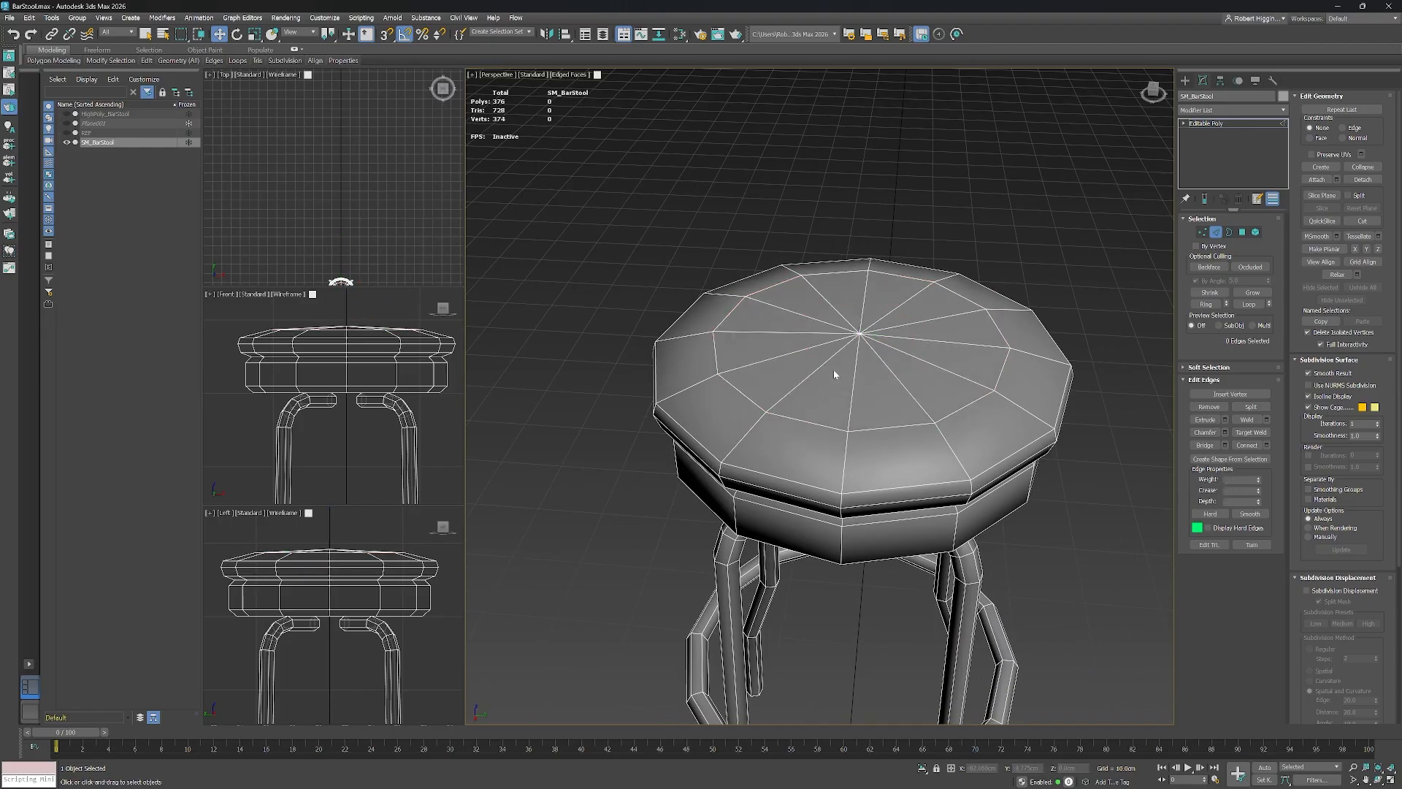
Switch to vertex editing, select a vertex on the seat-top edge loop and pick up its Z coordinate.
alt+middle_drag(920, 465, 913, 447)
alt+middle_drag(907, 379, 904, 376)
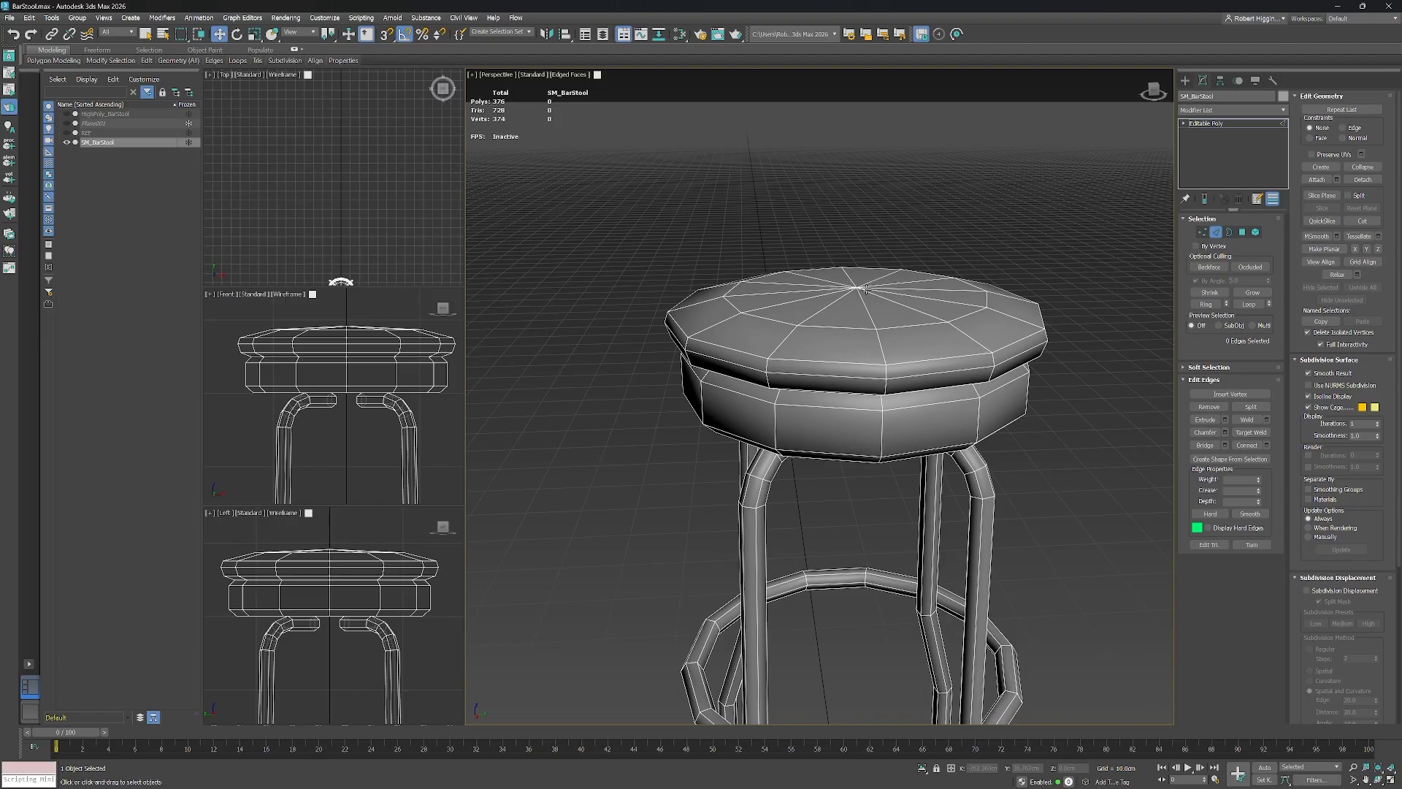
click(1202, 232)
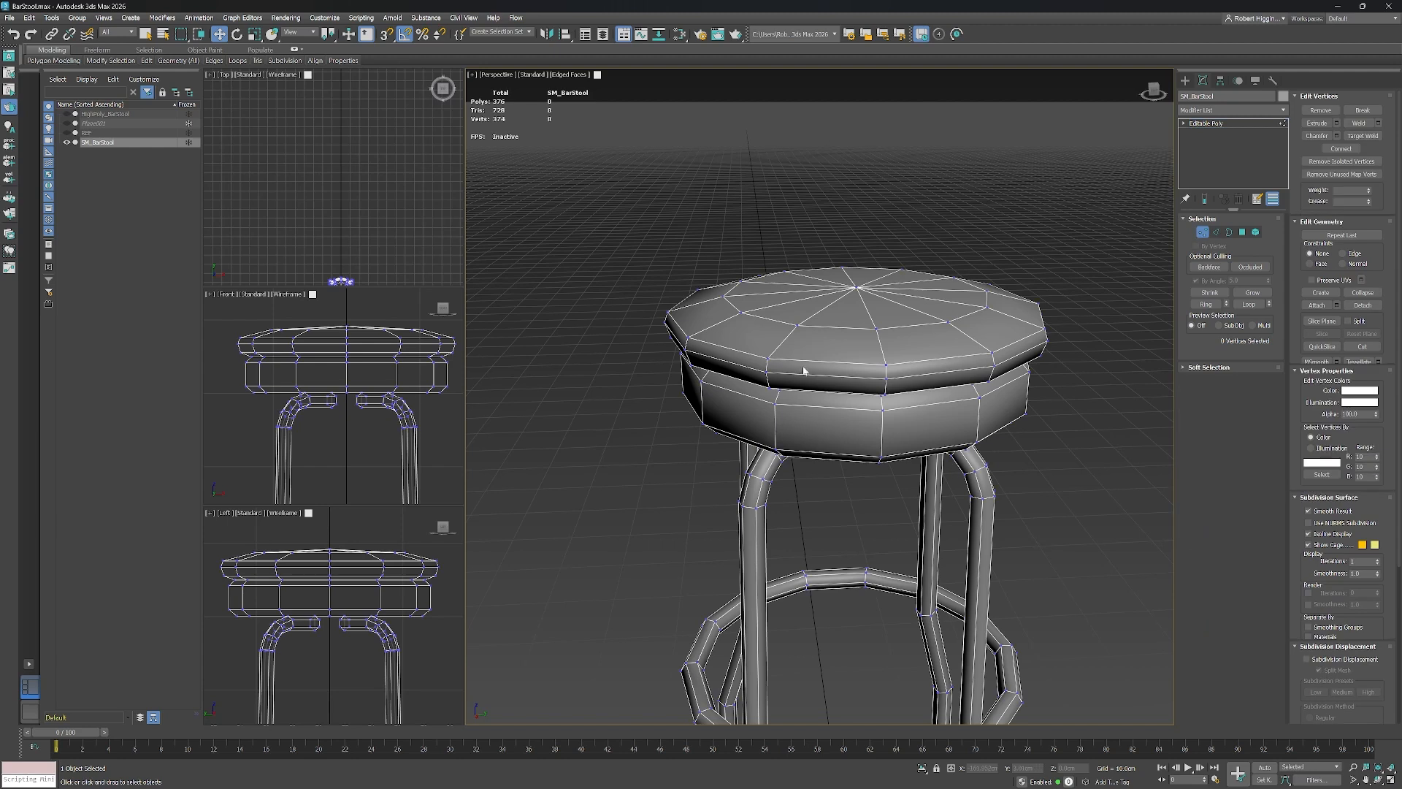
click(799, 327)
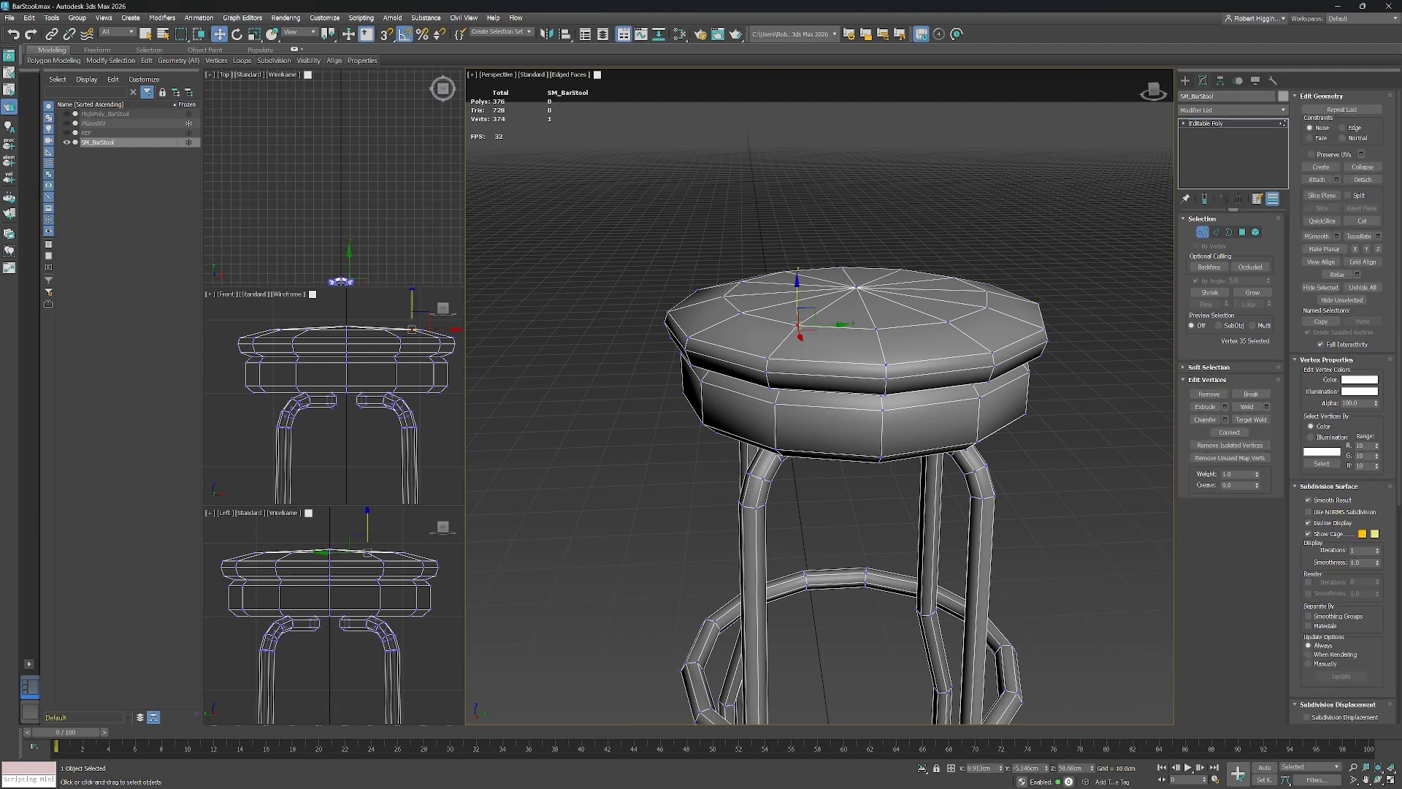
alt+middle_drag(1012, 450, 1018, 479)
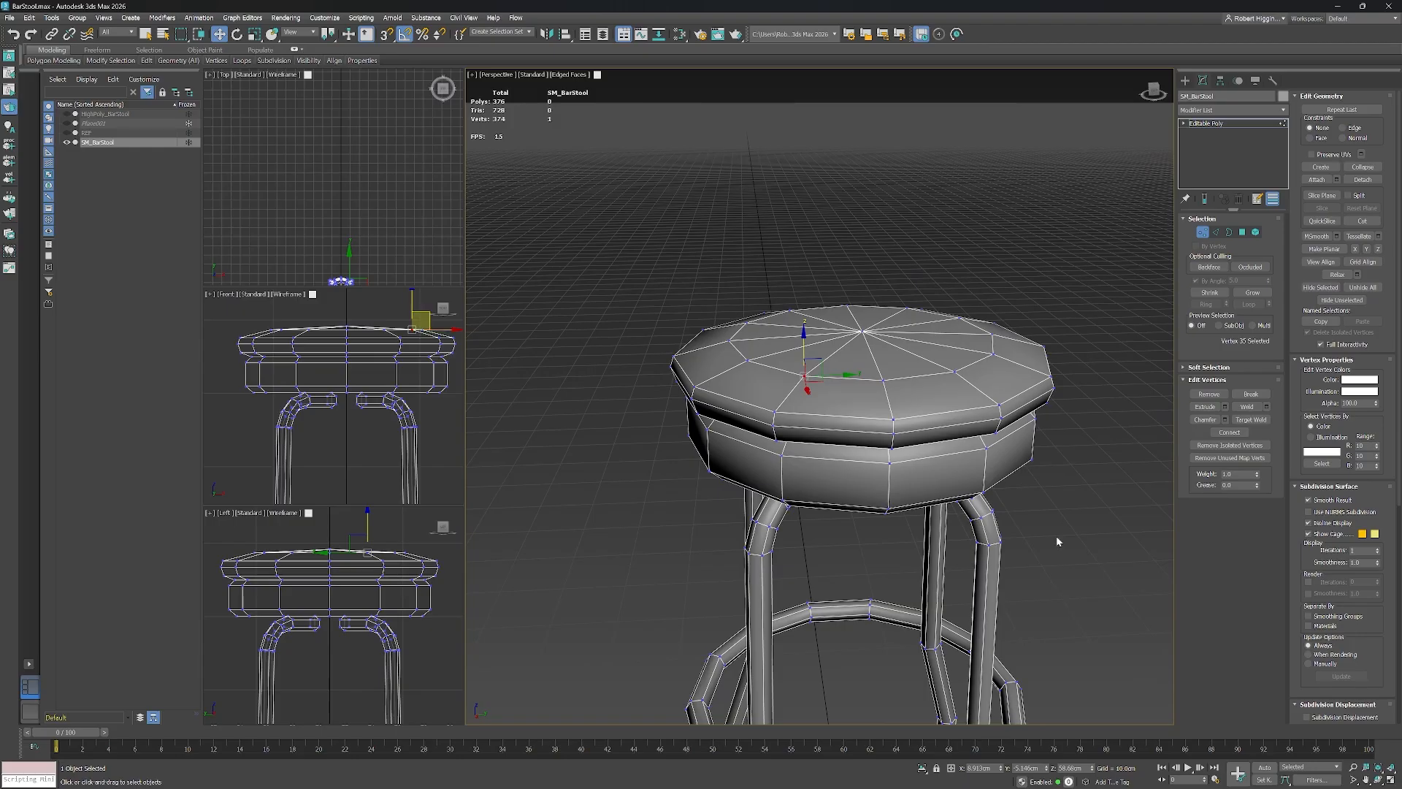
double_click(1071, 768)
Select the centre vertex of the seat top and set its Z position to 58.68 cm.
click(864, 328)
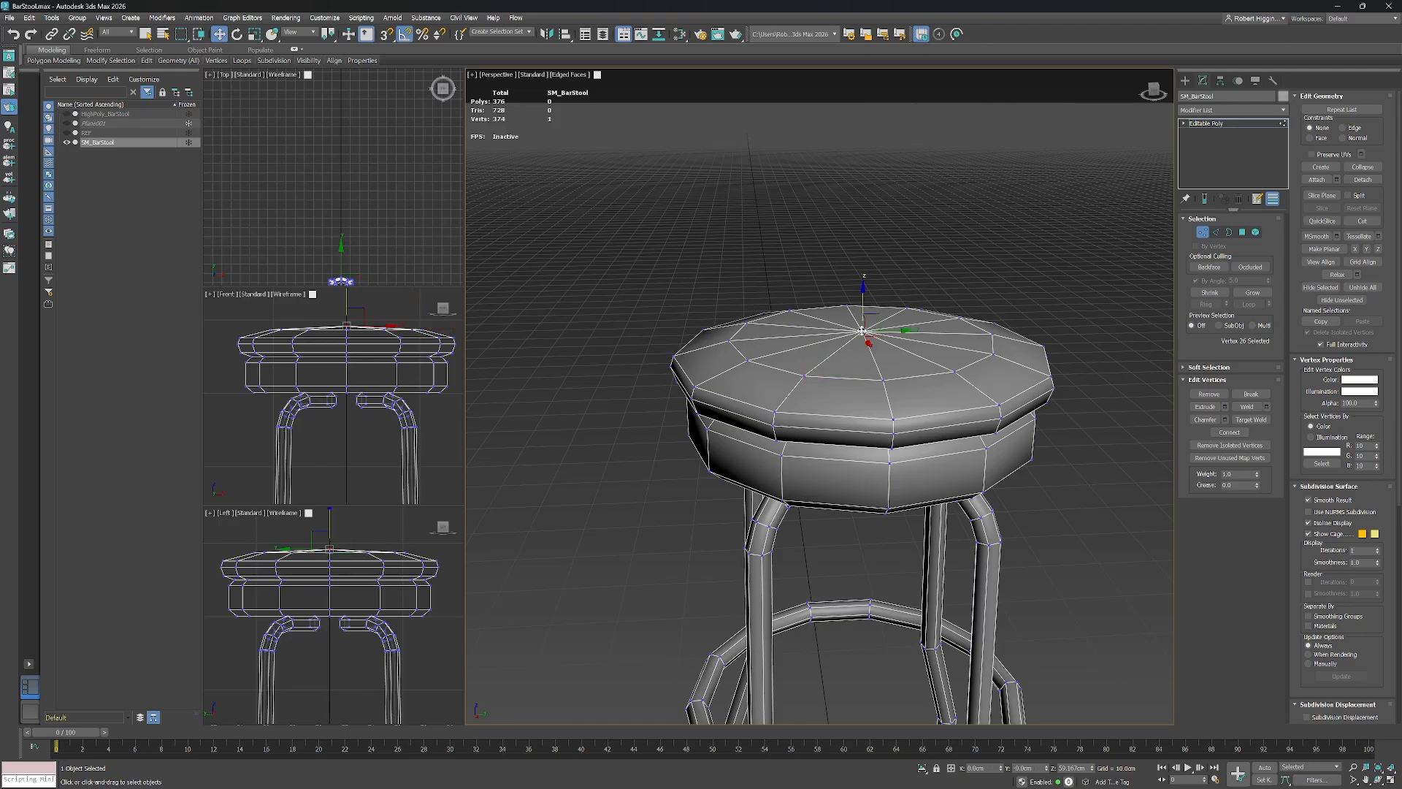
key(ctrl+z)
key(q)
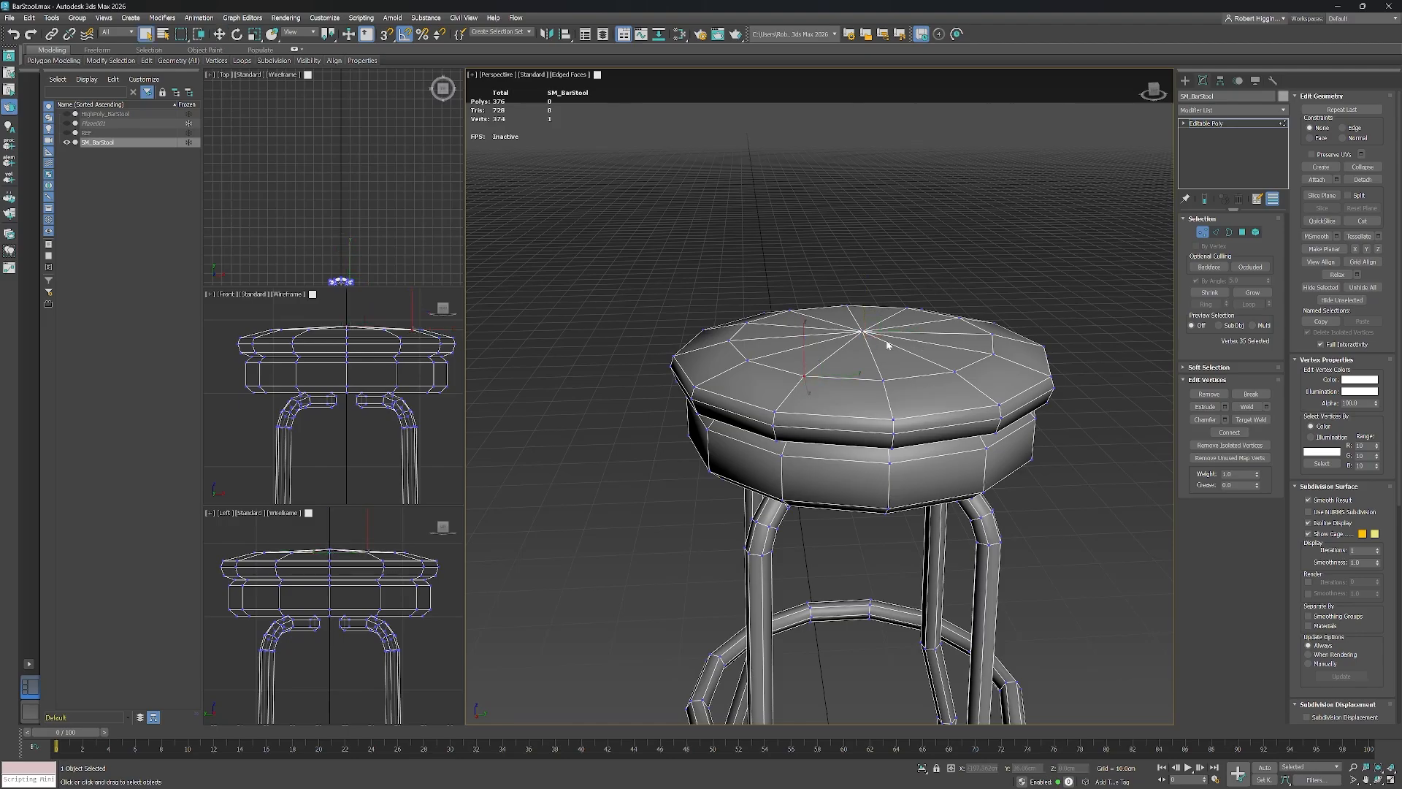
click(863, 332)
key(w)
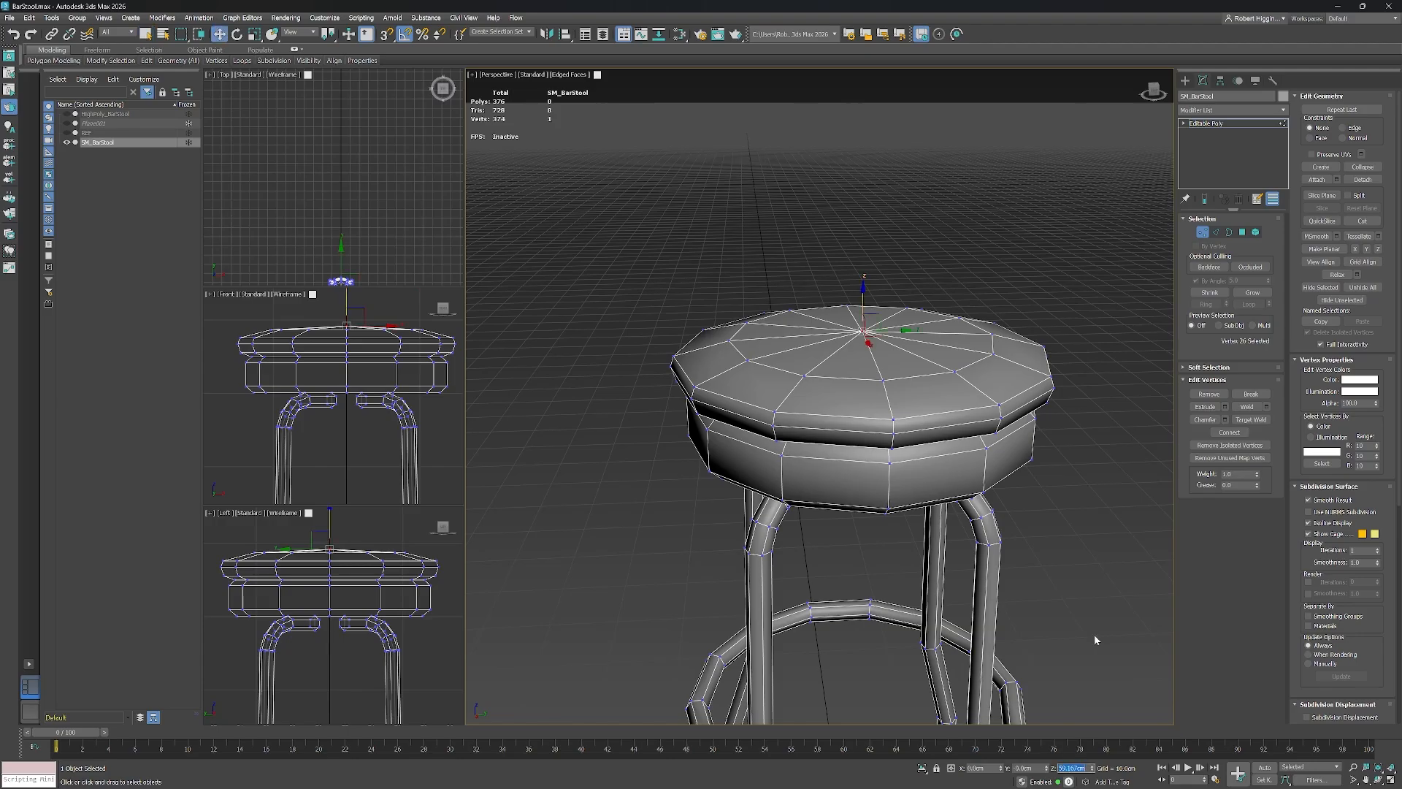
text(58.68)
key(Return)
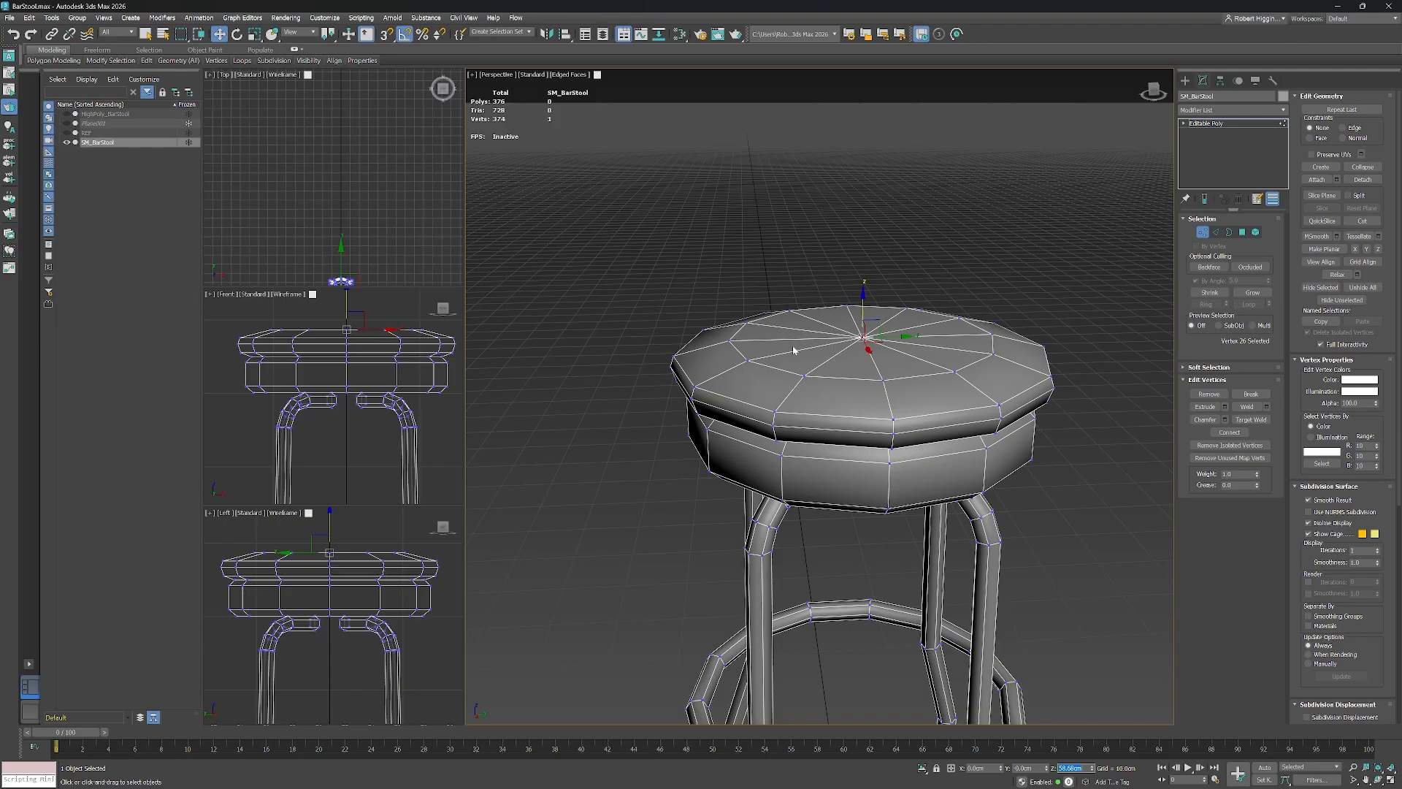
Compare the low-poly stool with the high-poly version by temporarily showing HighPoly_BarStool, and clear the vertex selection.
alt+middle_drag(1073, 518, 1040, 517)
alt+middle_drag(905, 424, 931, 489)
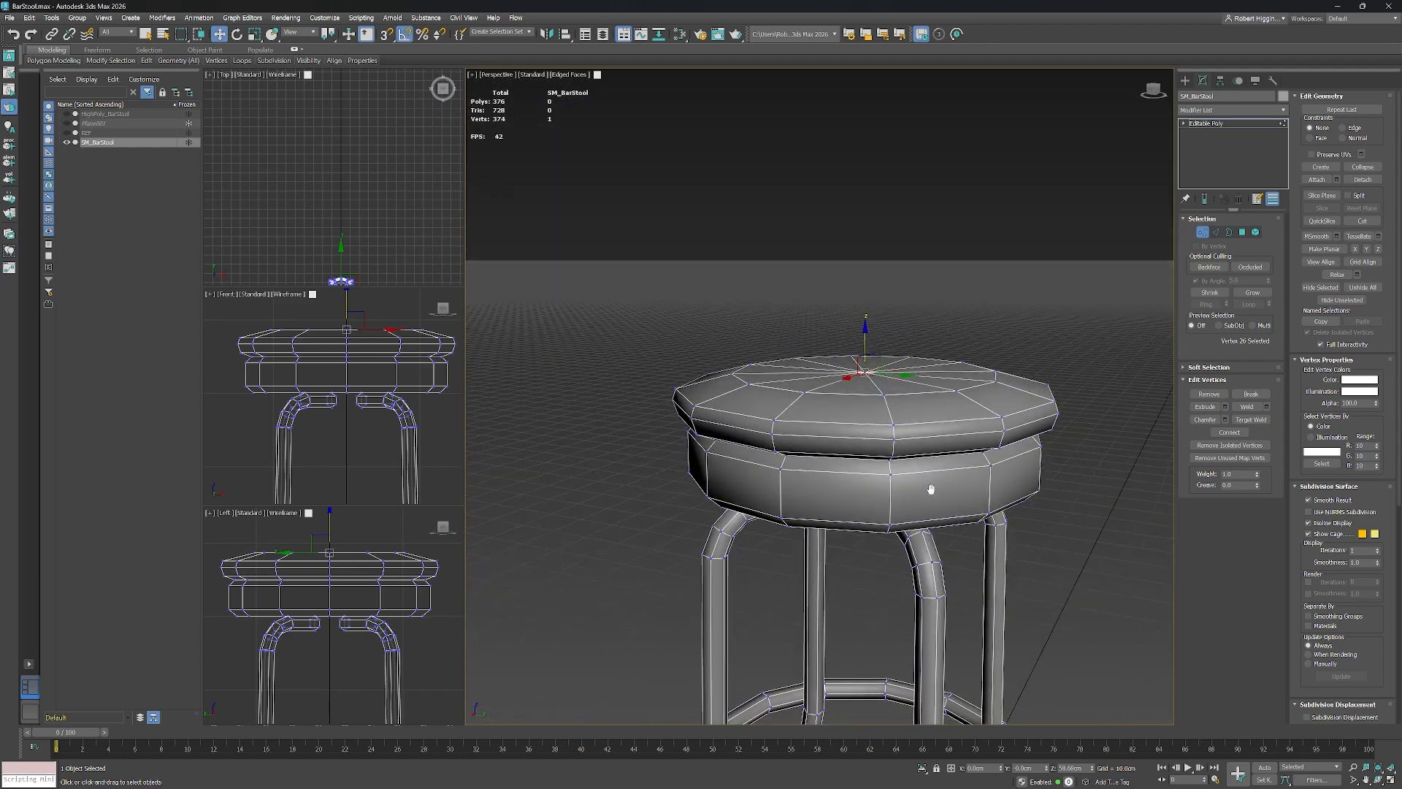
scroll(933, 489, down, 3)
middle_drag(1043, 624, 1045, 521)
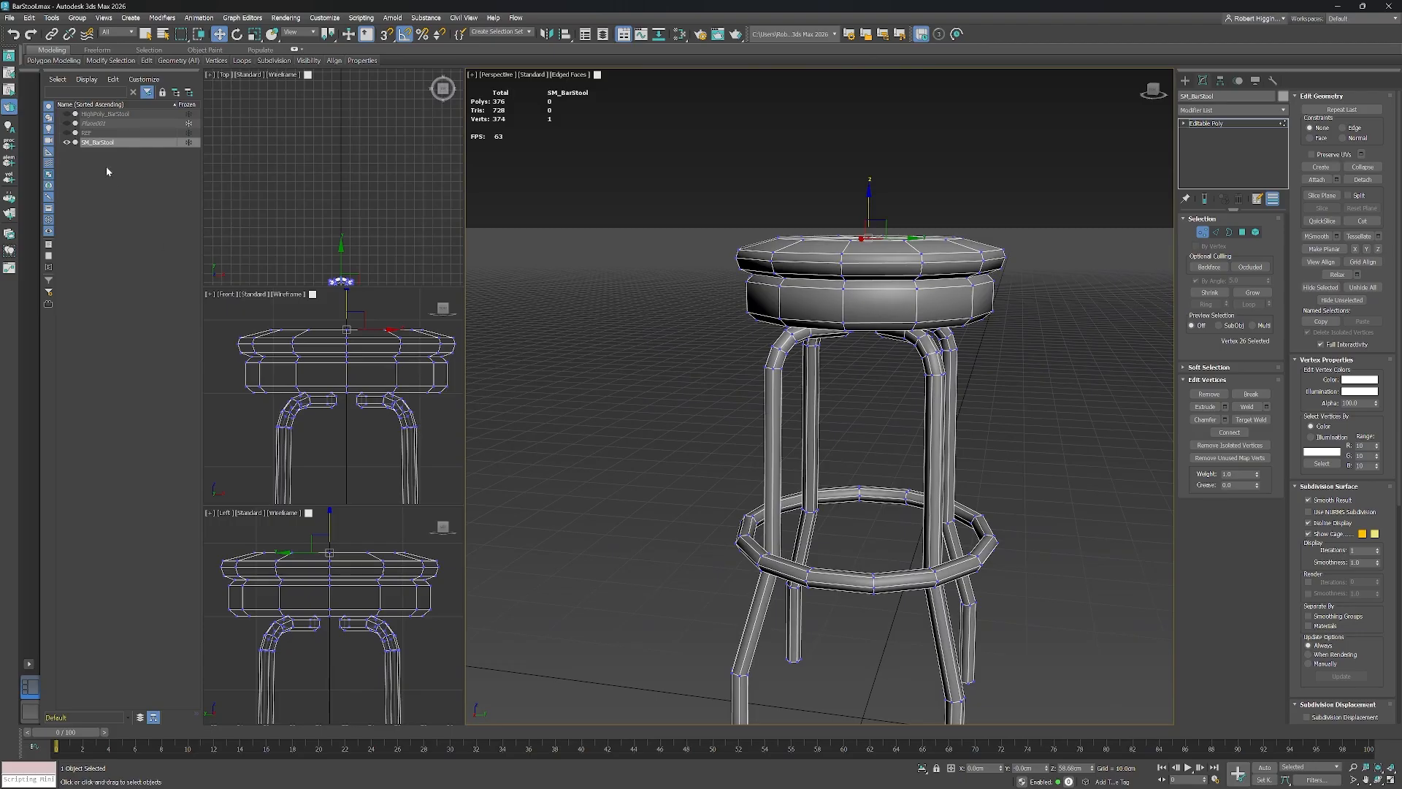
click(68, 114)
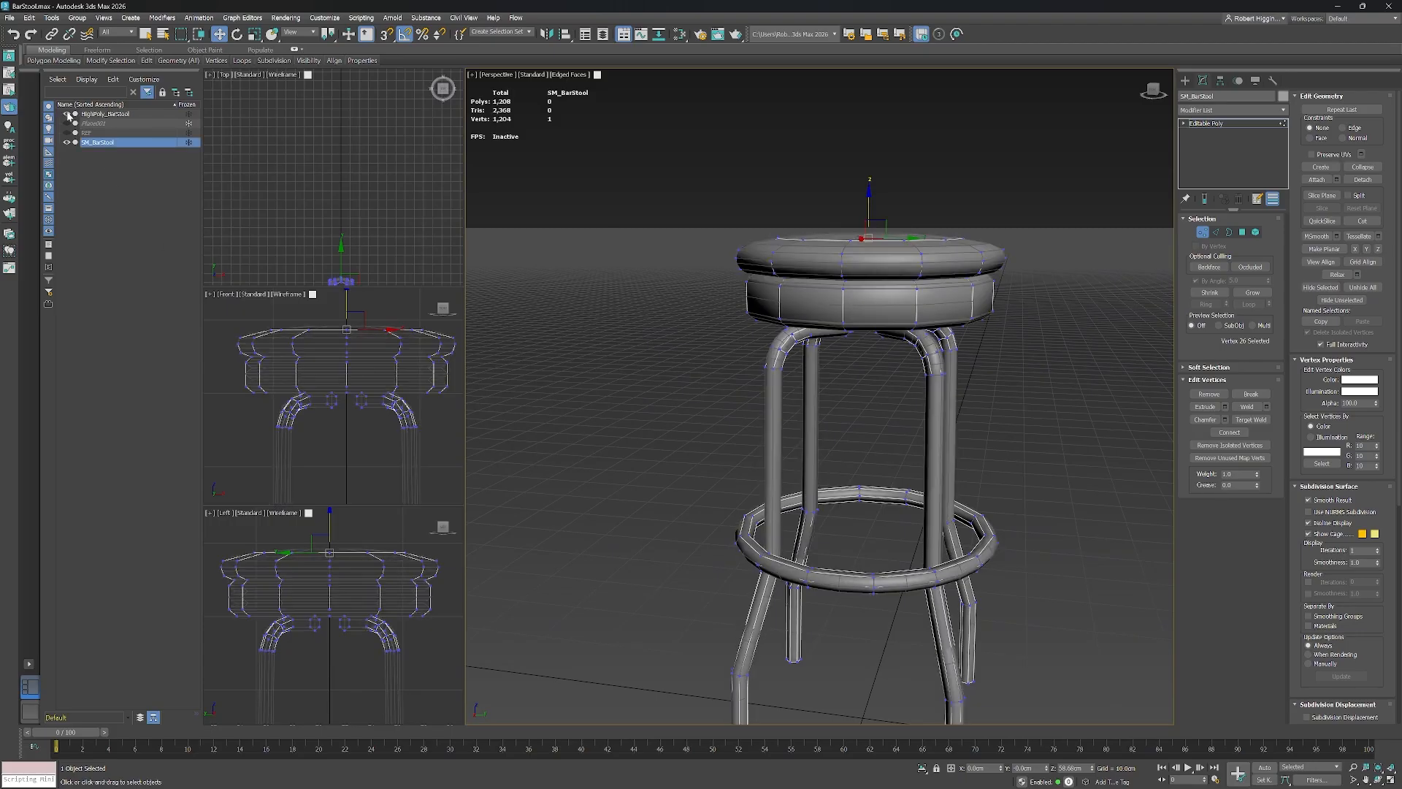
click(68, 114)
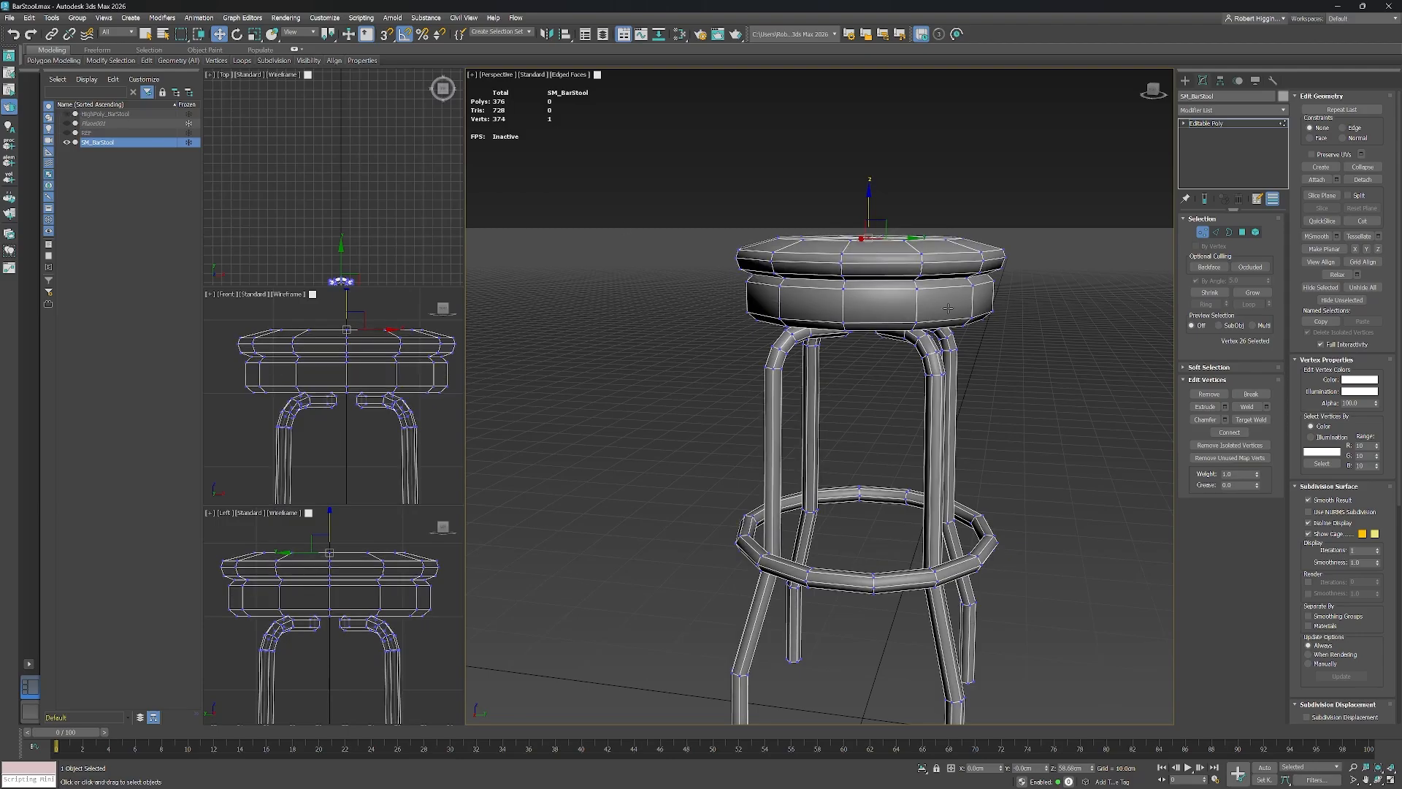
alt+middle_drag(1034, 354, 1004, 358)
click(583, 112)
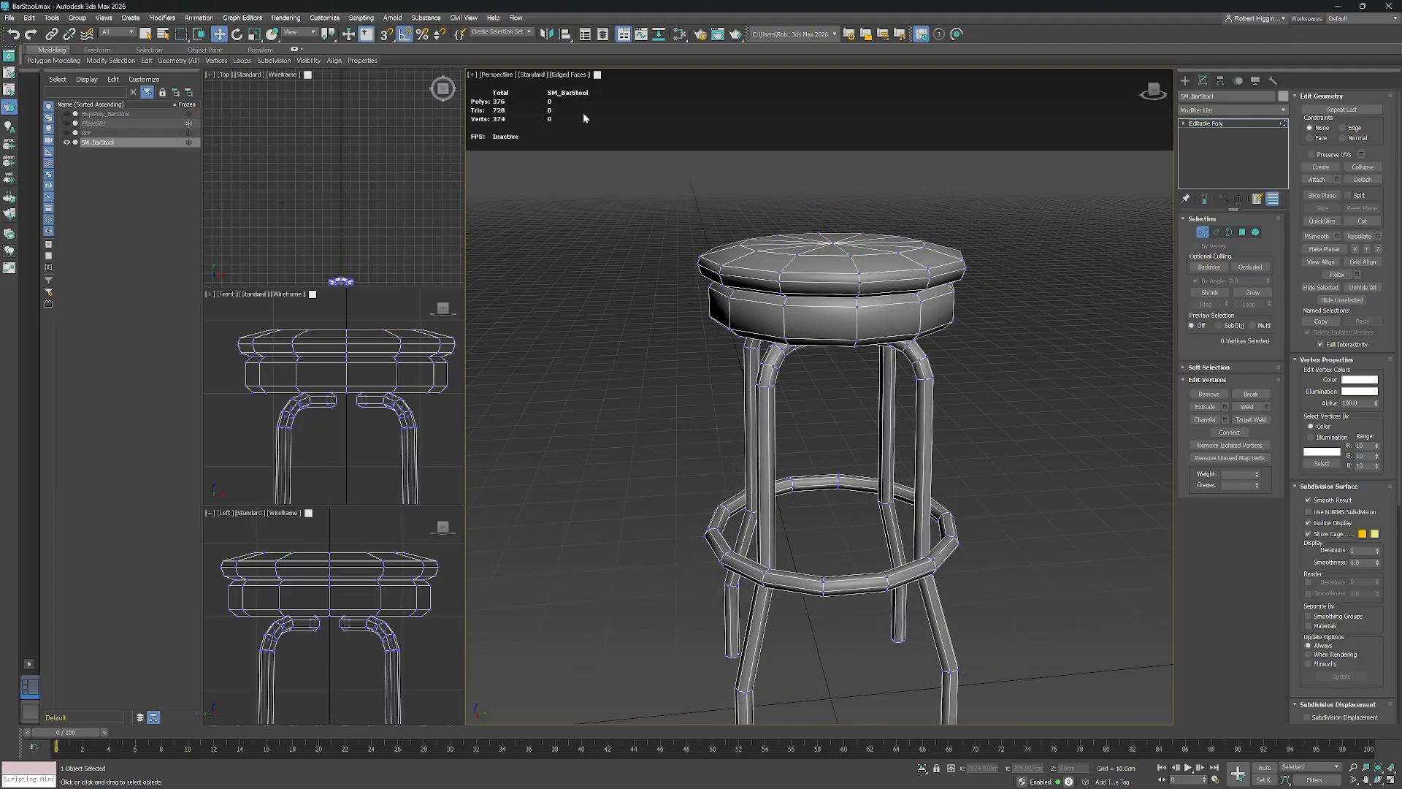
Leave vertex editing and save the scene as a new file named SM_BarStool.
click(1207, 124)
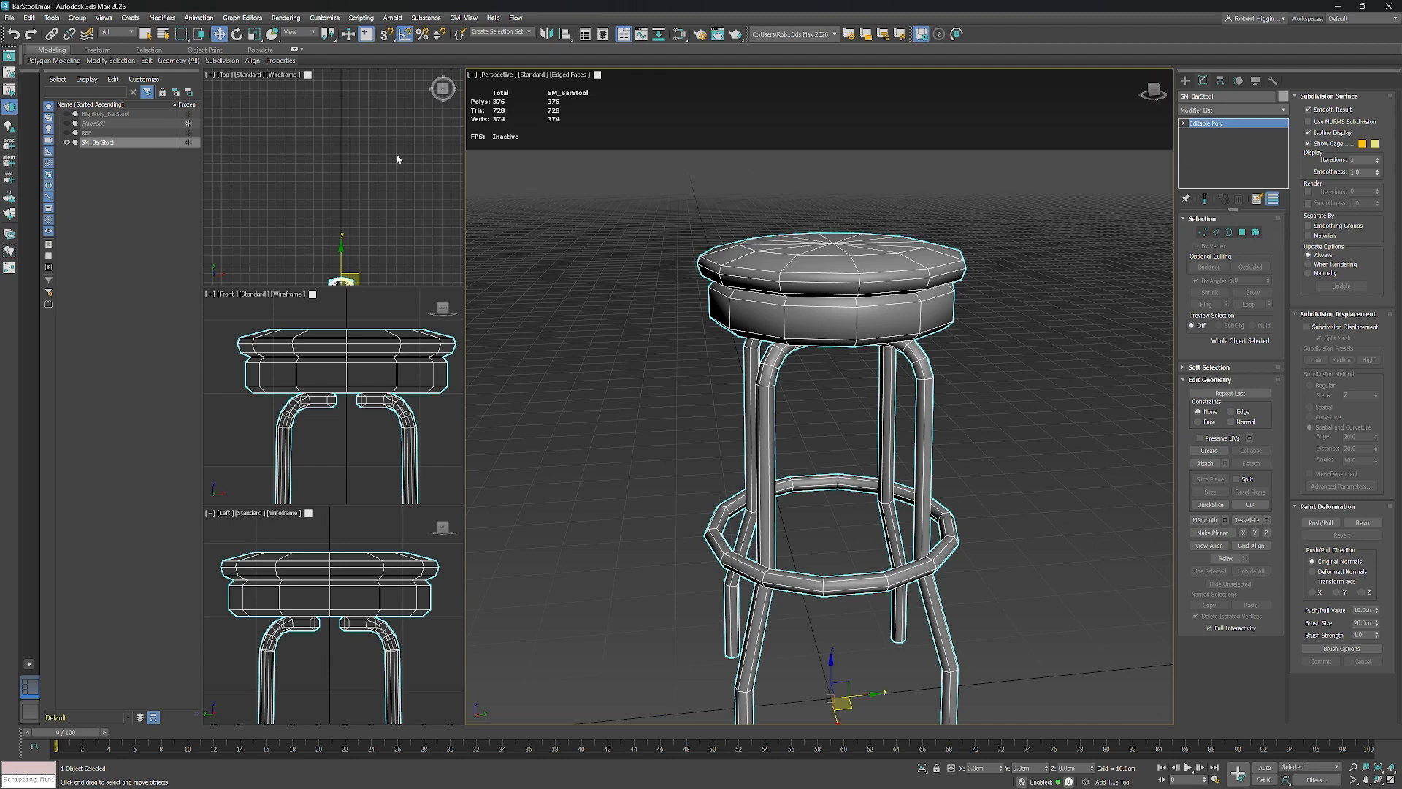
click(10, 17)
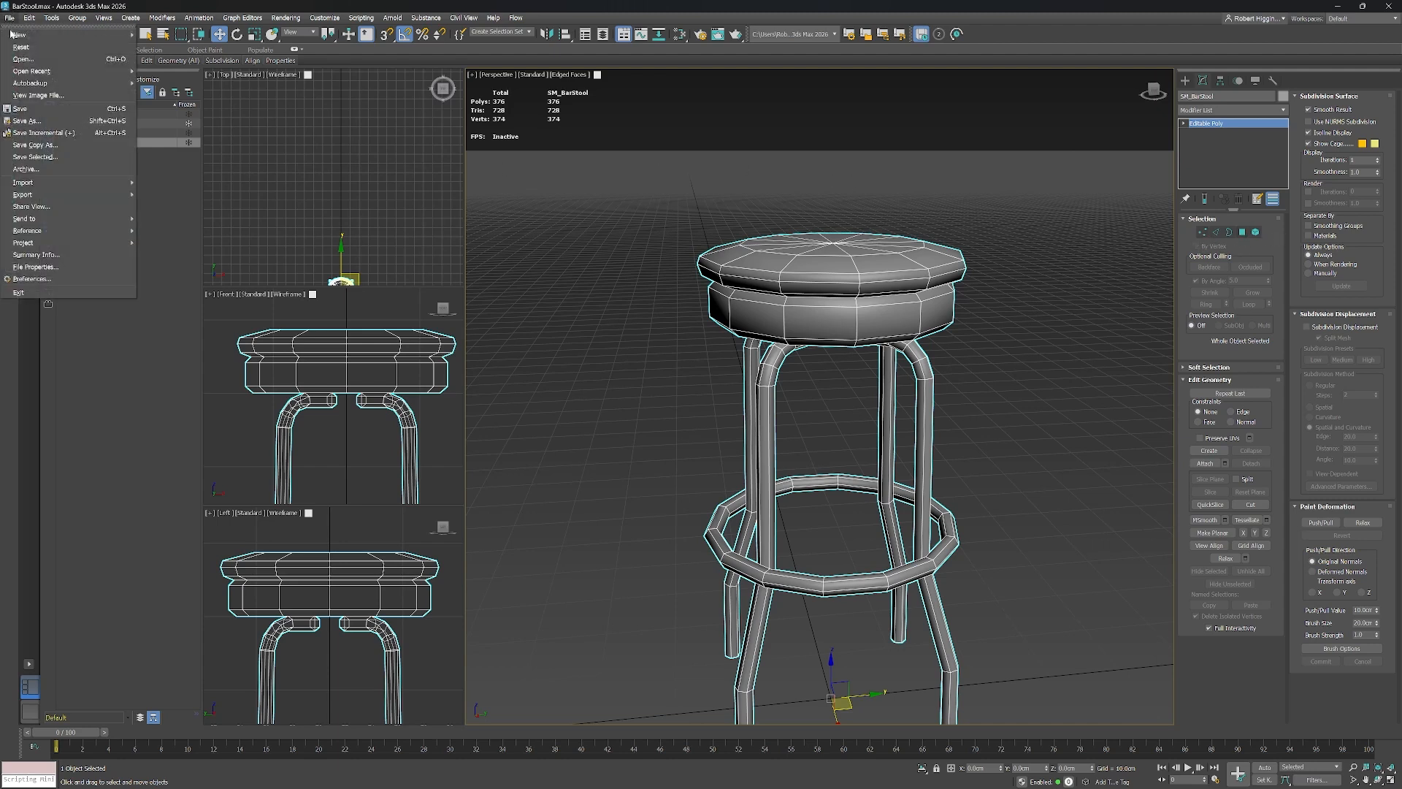
click(53, 122)
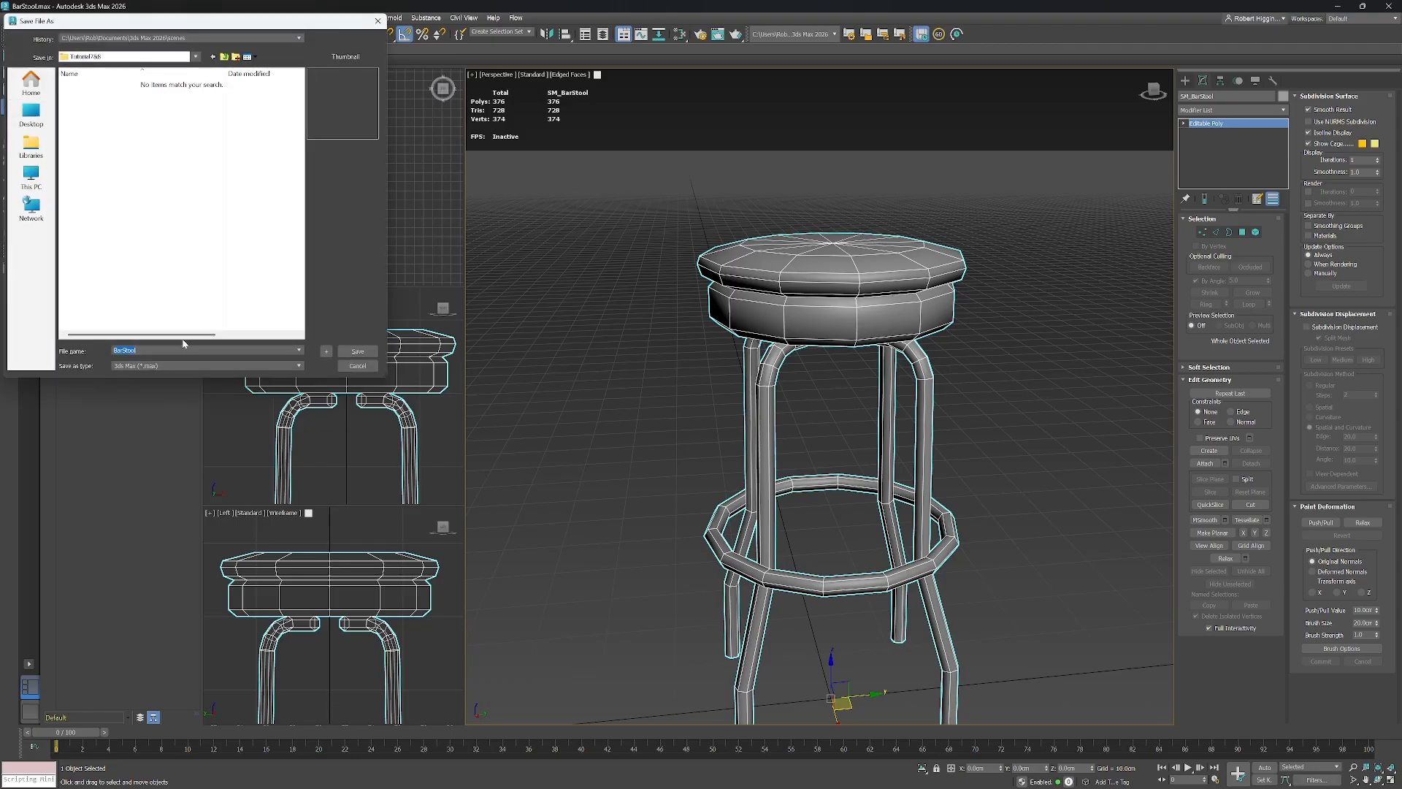
click(206, 257)
text(SM_)
click(358, 352)
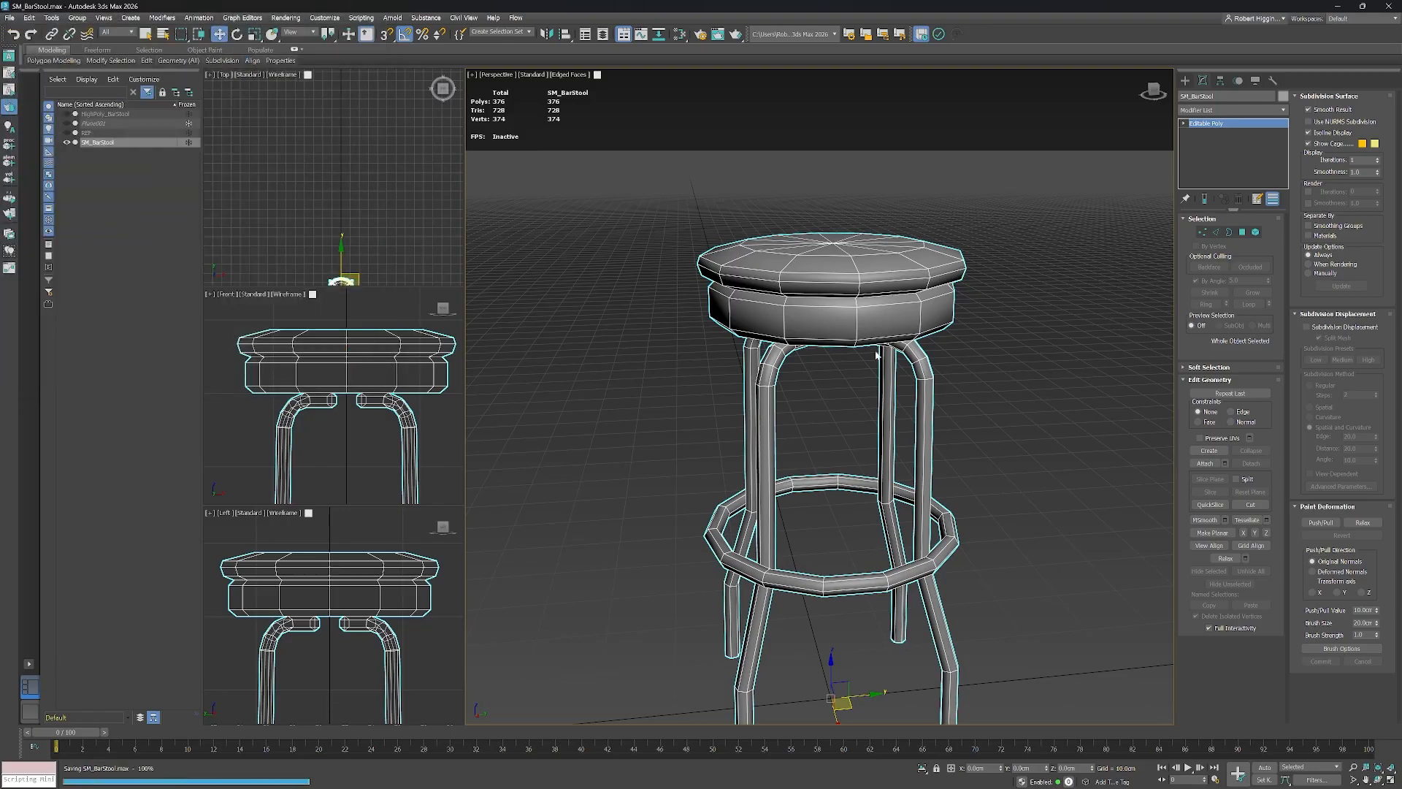
Add an Unwrap UVW modifier to SM_BarStool and change its map channel, moving the existing UVs to the chosen channel.
click(1257, 111)
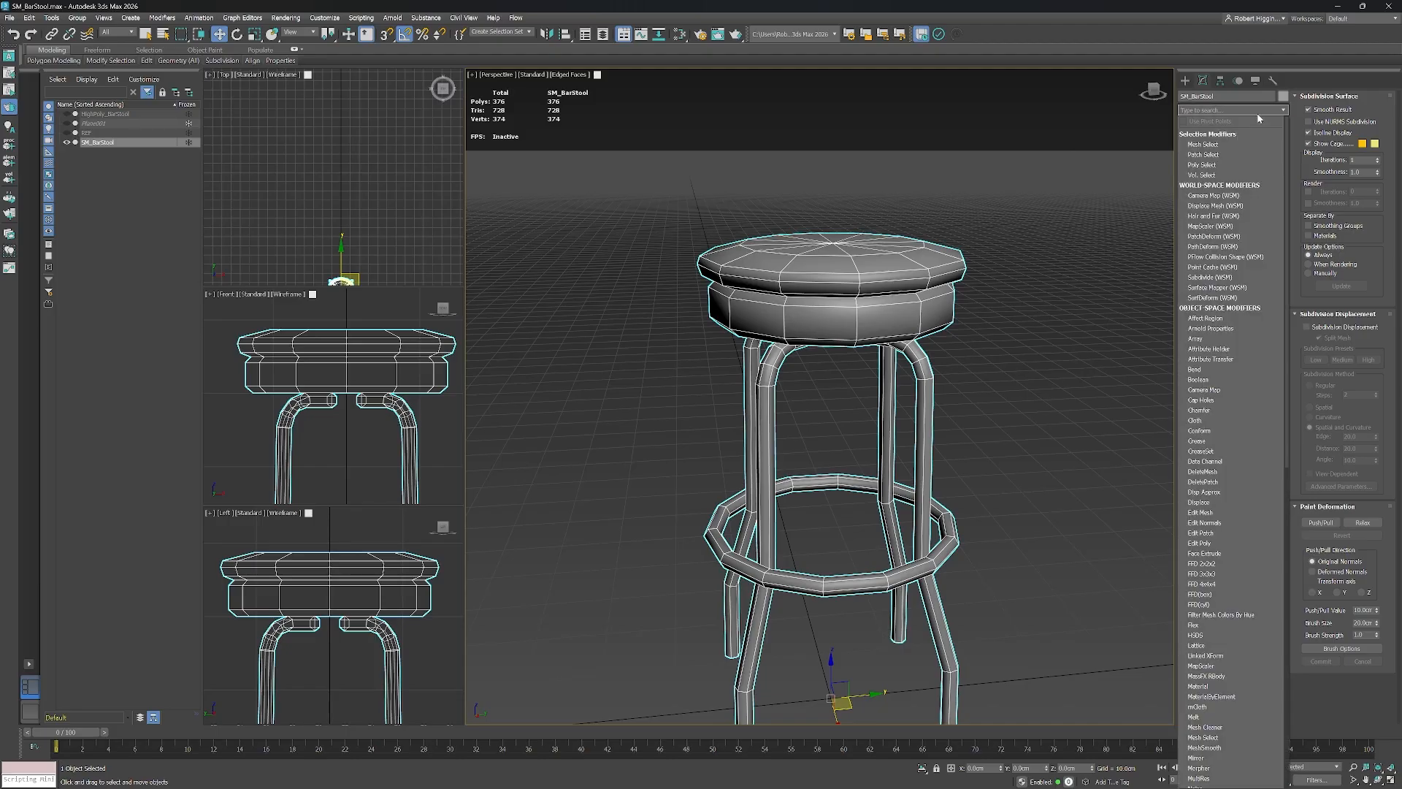
text(unwr)
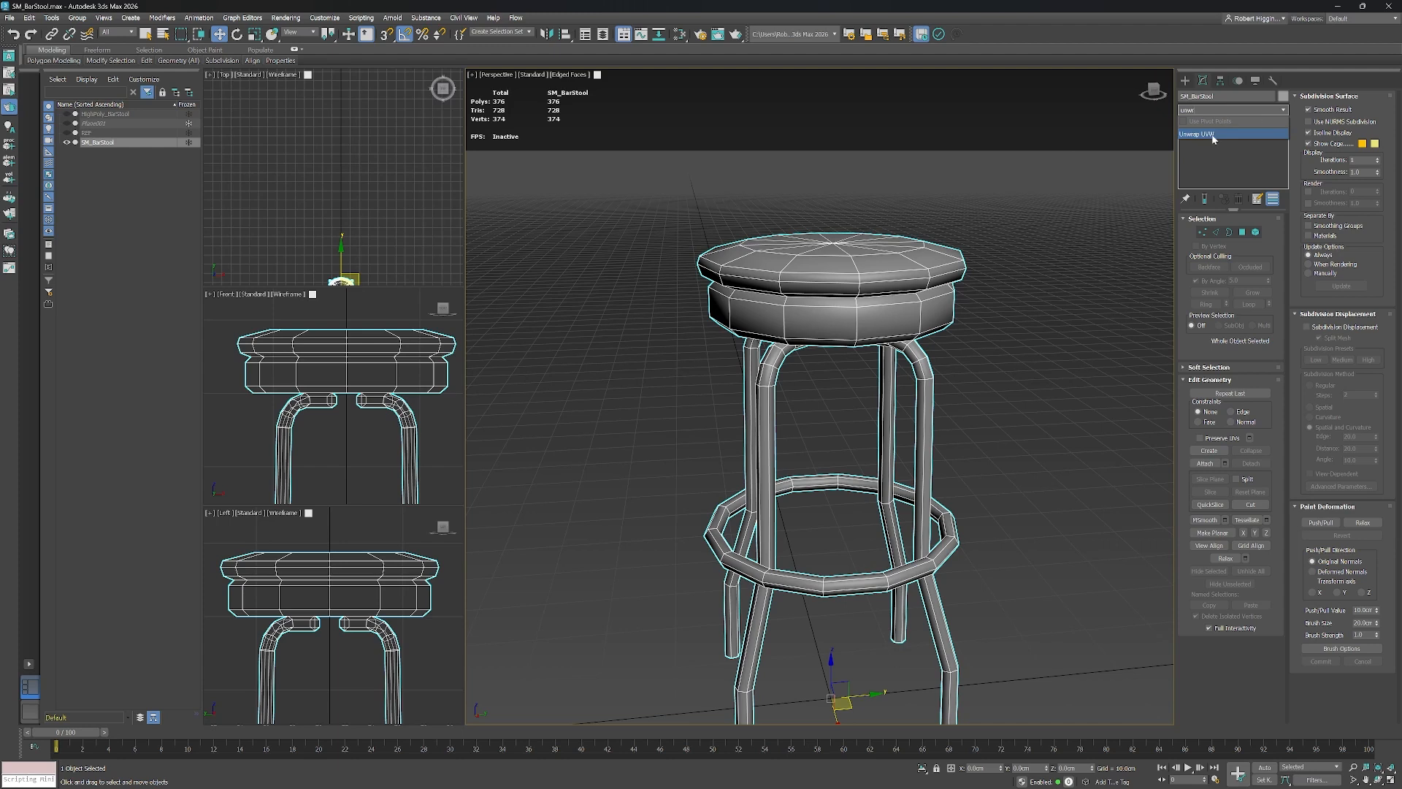
click(1211, 134)
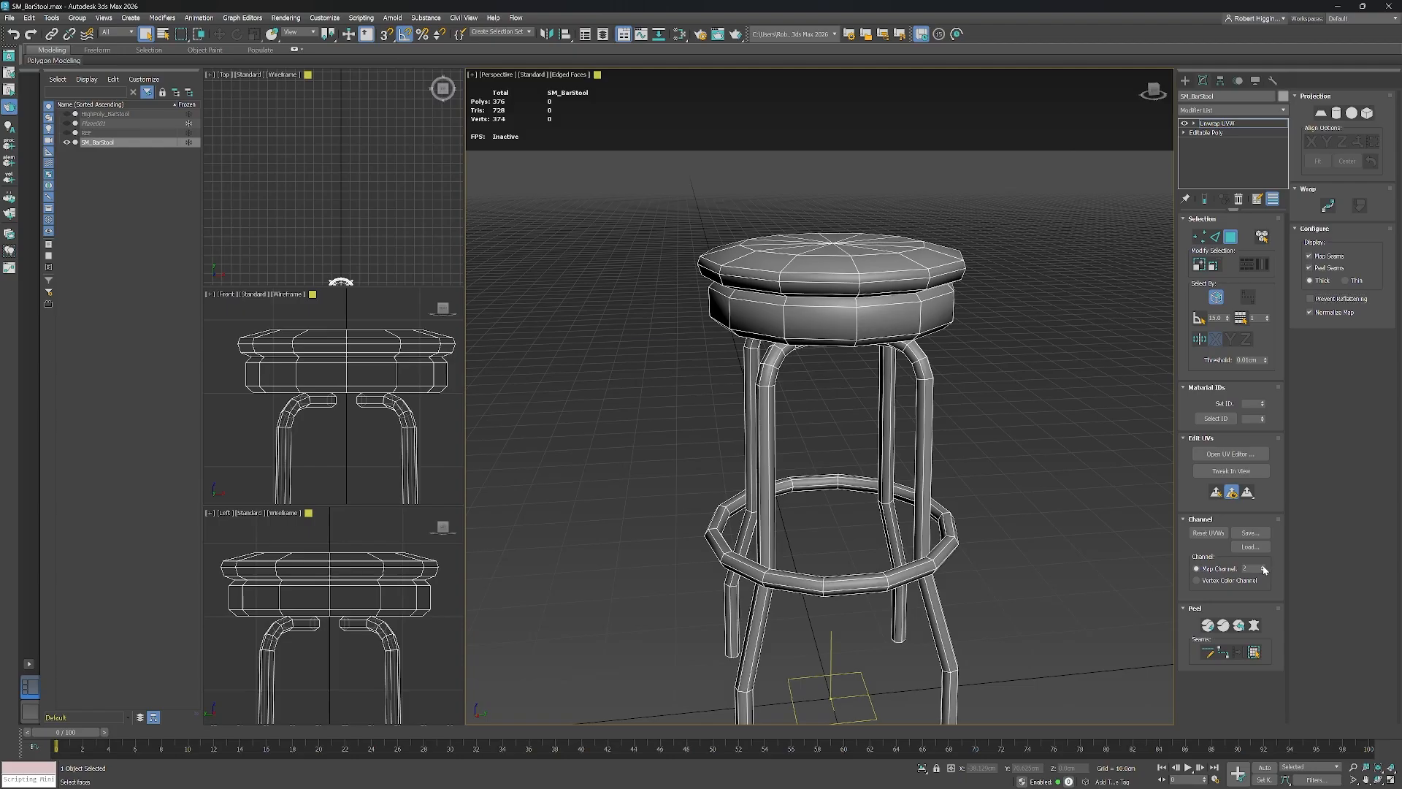
click(646, 426)
click(1262, 571)
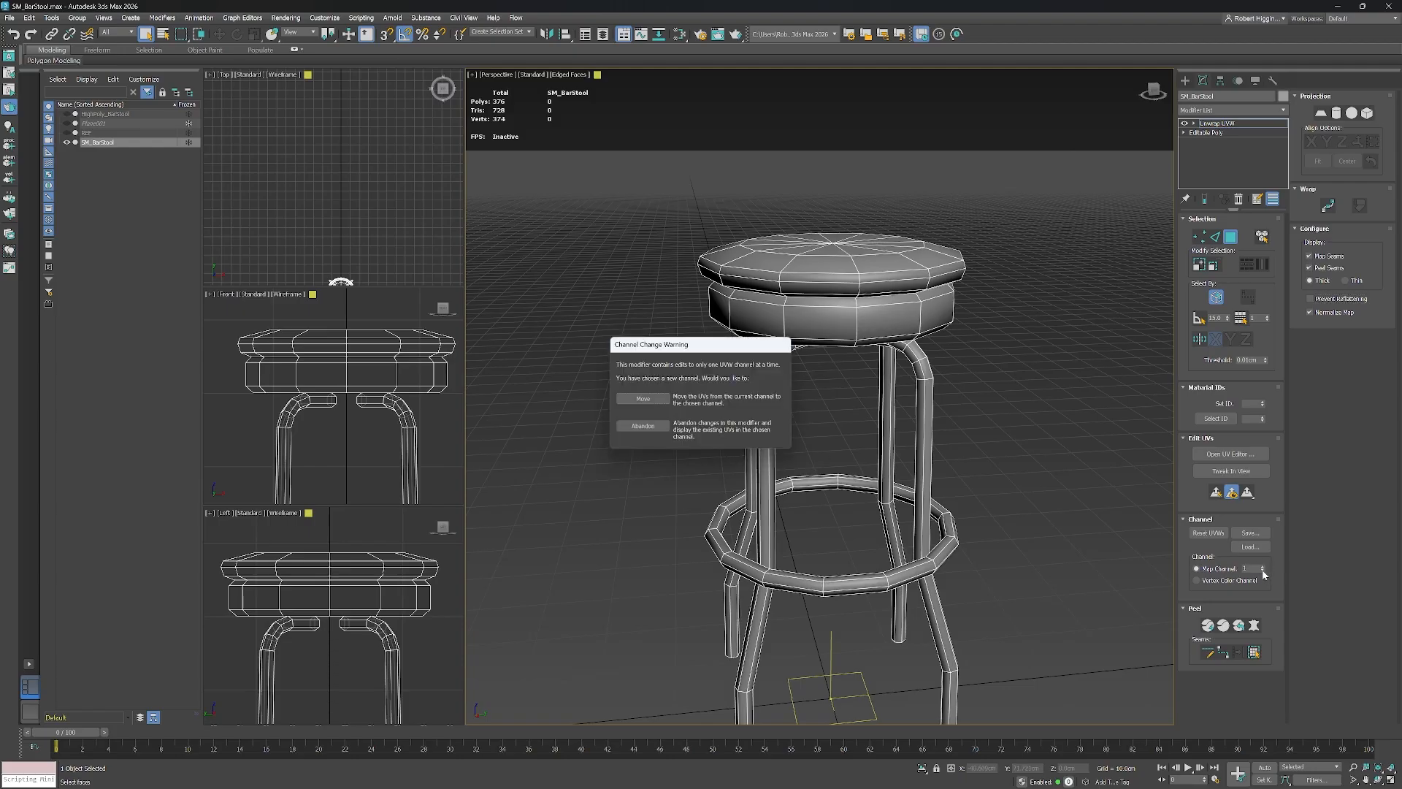
click(642, 399)
middle_drag(1059, 361, 1025, 394)
alt+middle_drag(1024, 394, 909, 398)
click(812, 358)
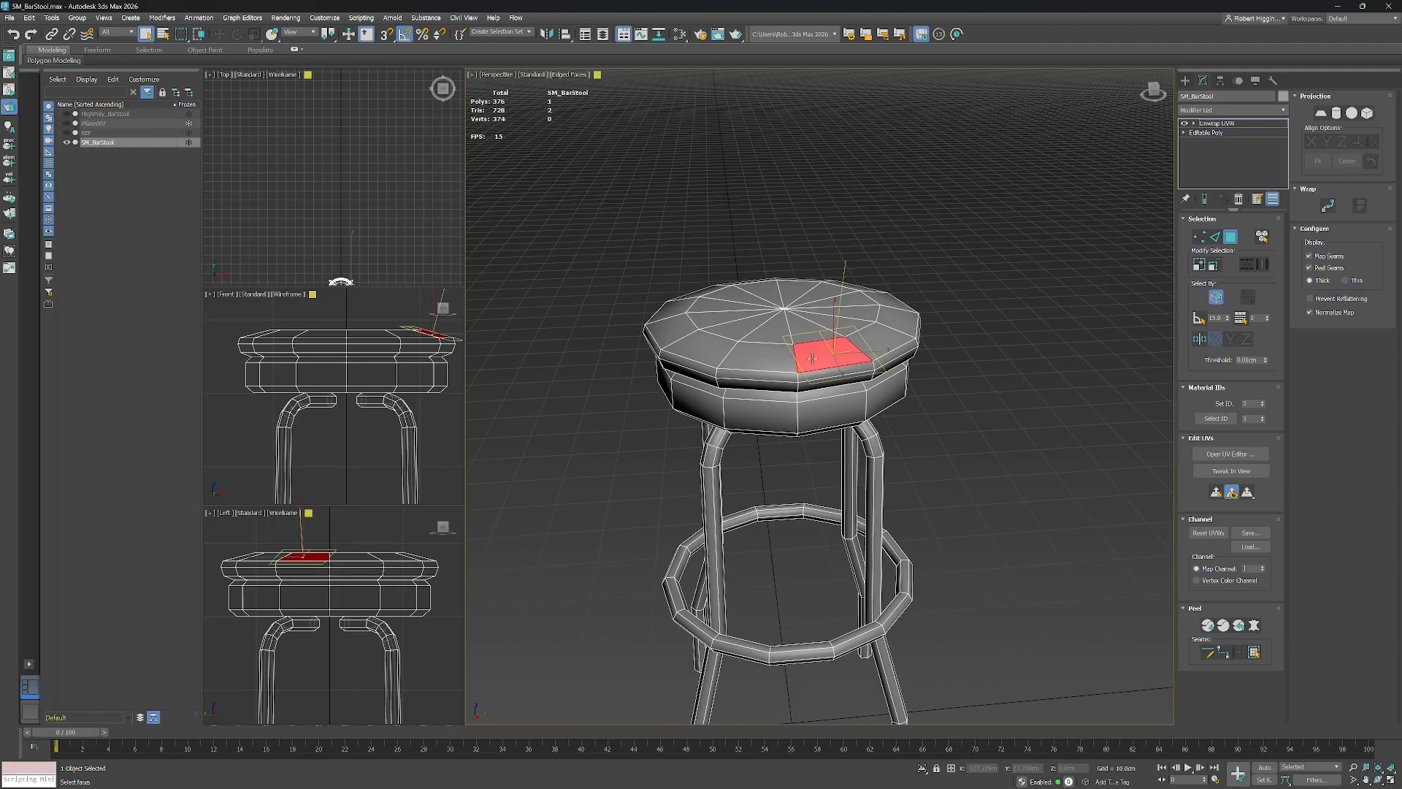
click(1054, 388)
alt+middle_drag(1045, 516, 1033, 475)
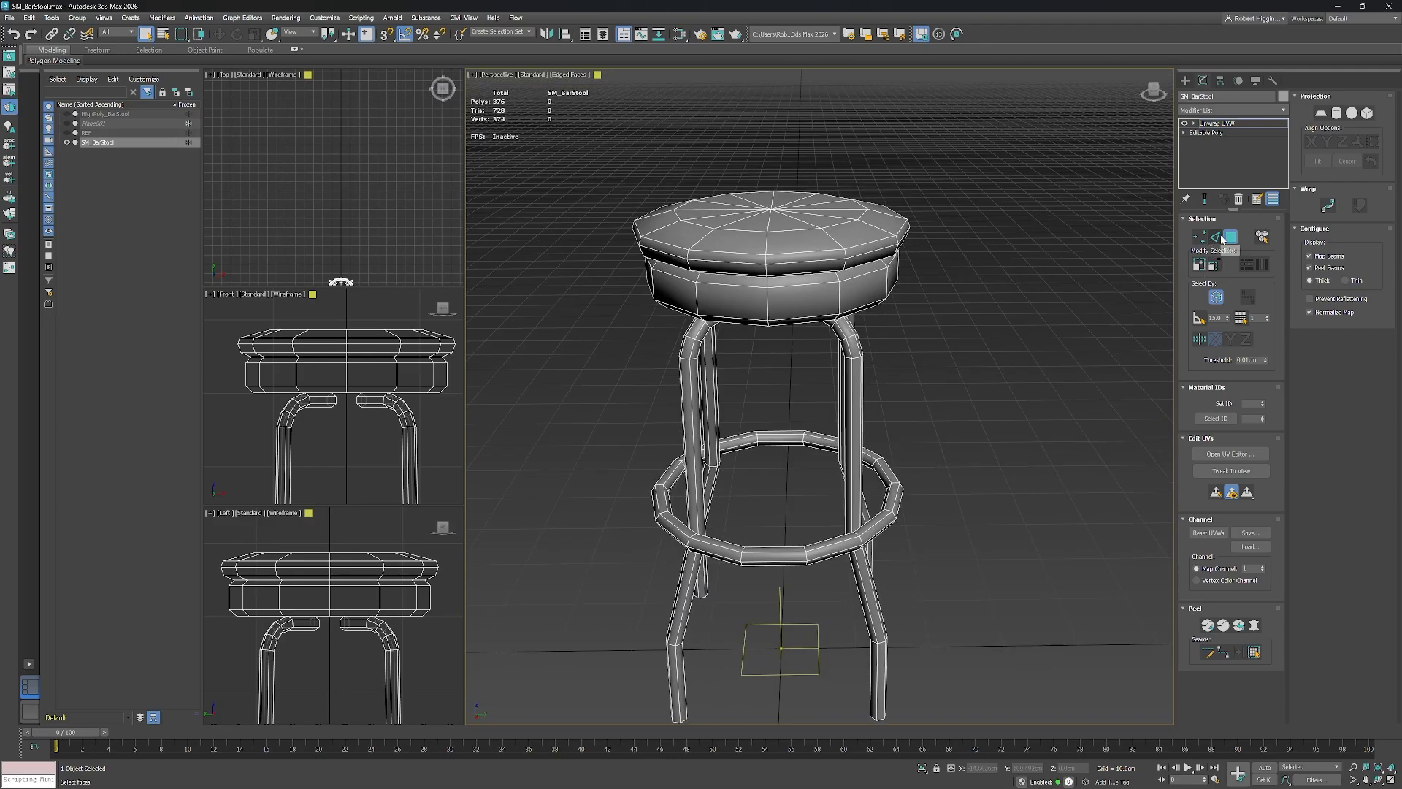
Switch to UV edge selection and mark a point-to-point seam all around the outer edge of the seat top.
click(1216, 238)
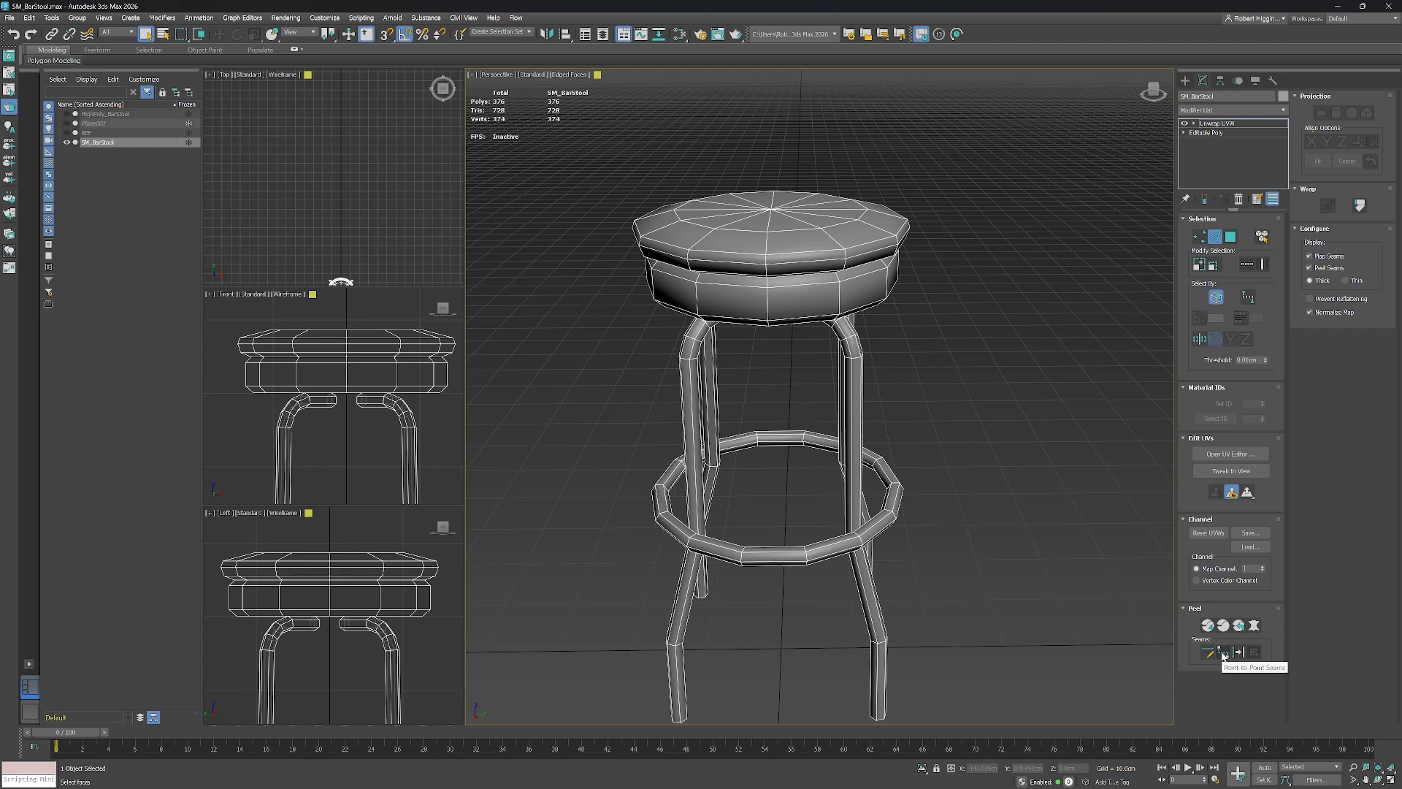
click(1224, 656)
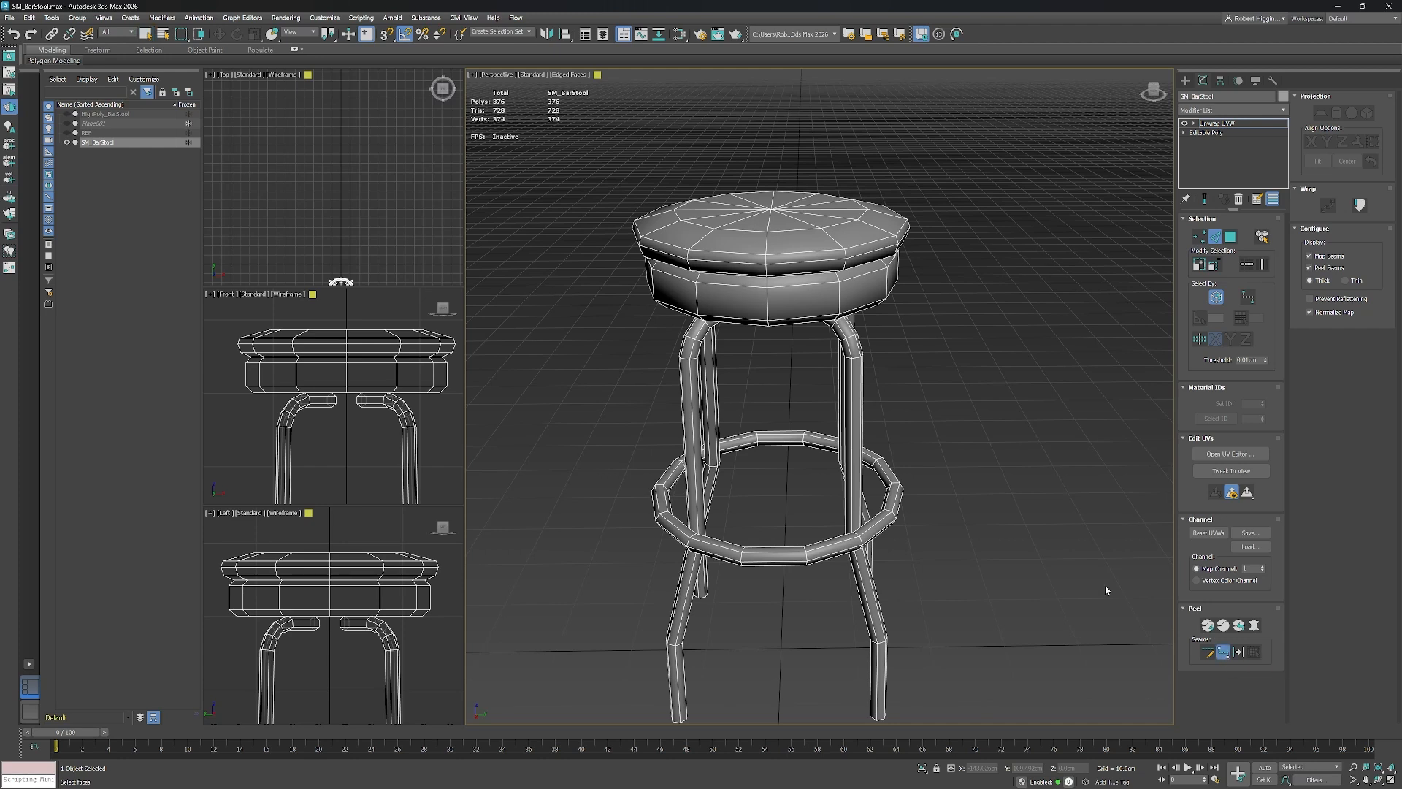
alt+middle_drag(841, 330, 838, 376)
scroll(716, 359, up, 3)
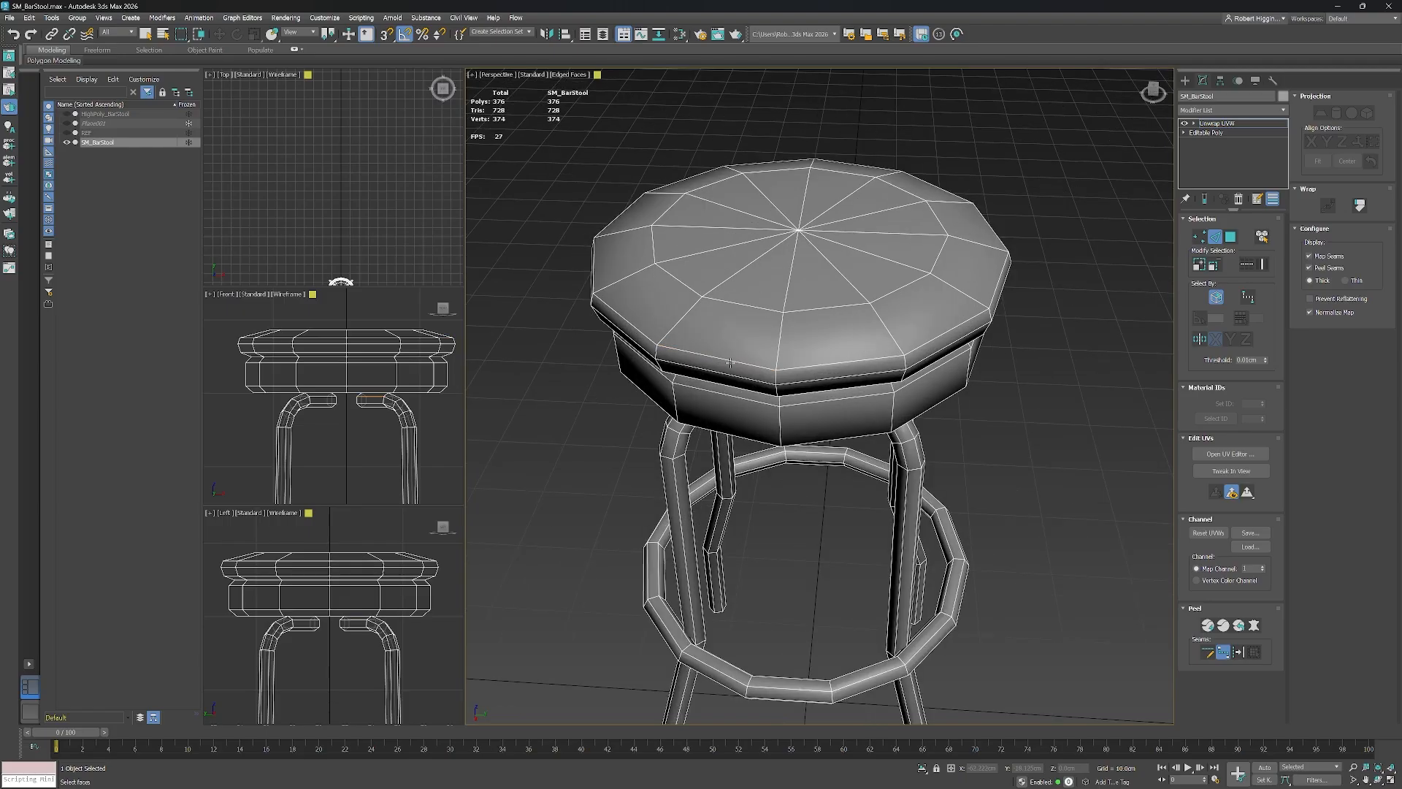
alt+middle_drag(976, 295, 904, 326)
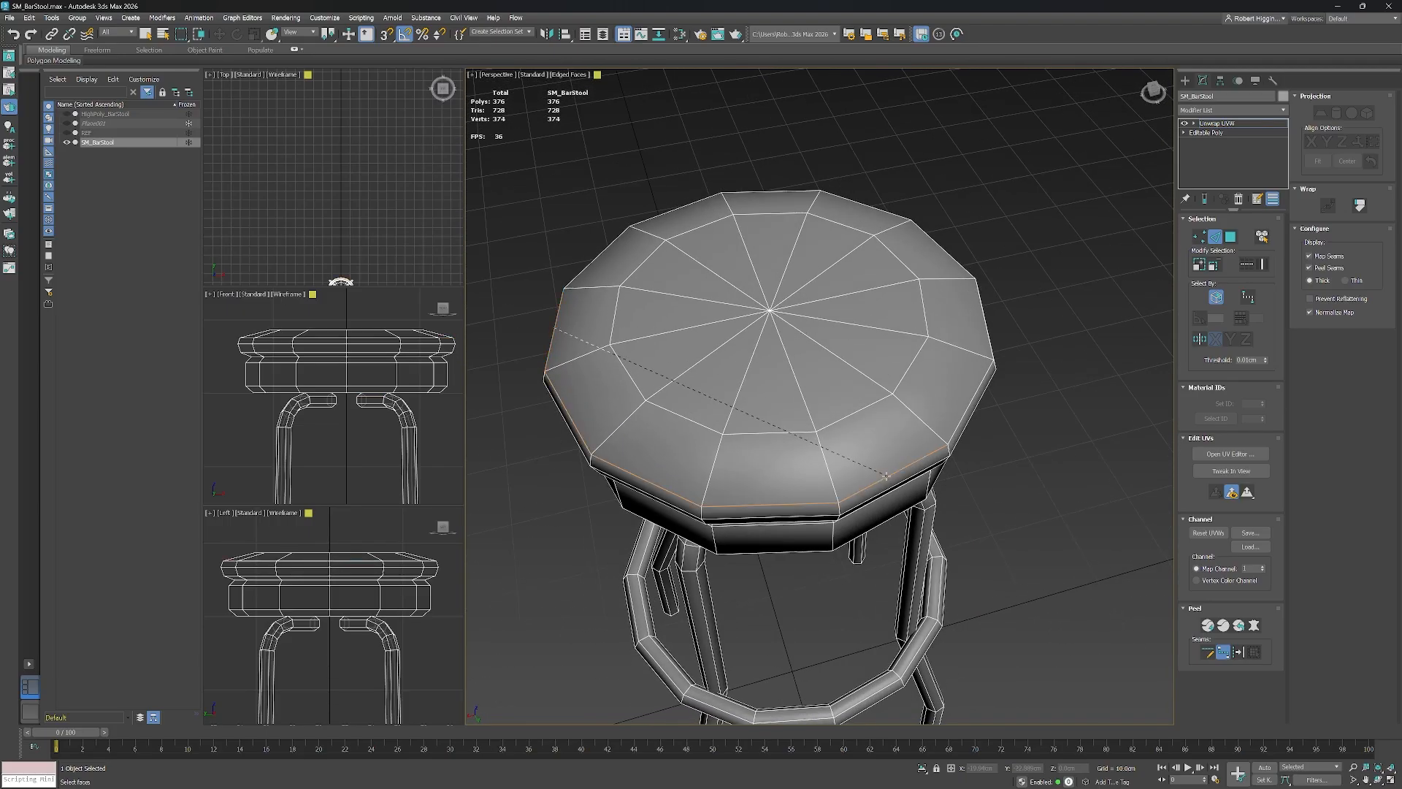
alt+middle_drag(985, 271, 938, 285)
click(835, 391)
alt+middle_drag(889, 326, 808, 287)
click(776, 373)
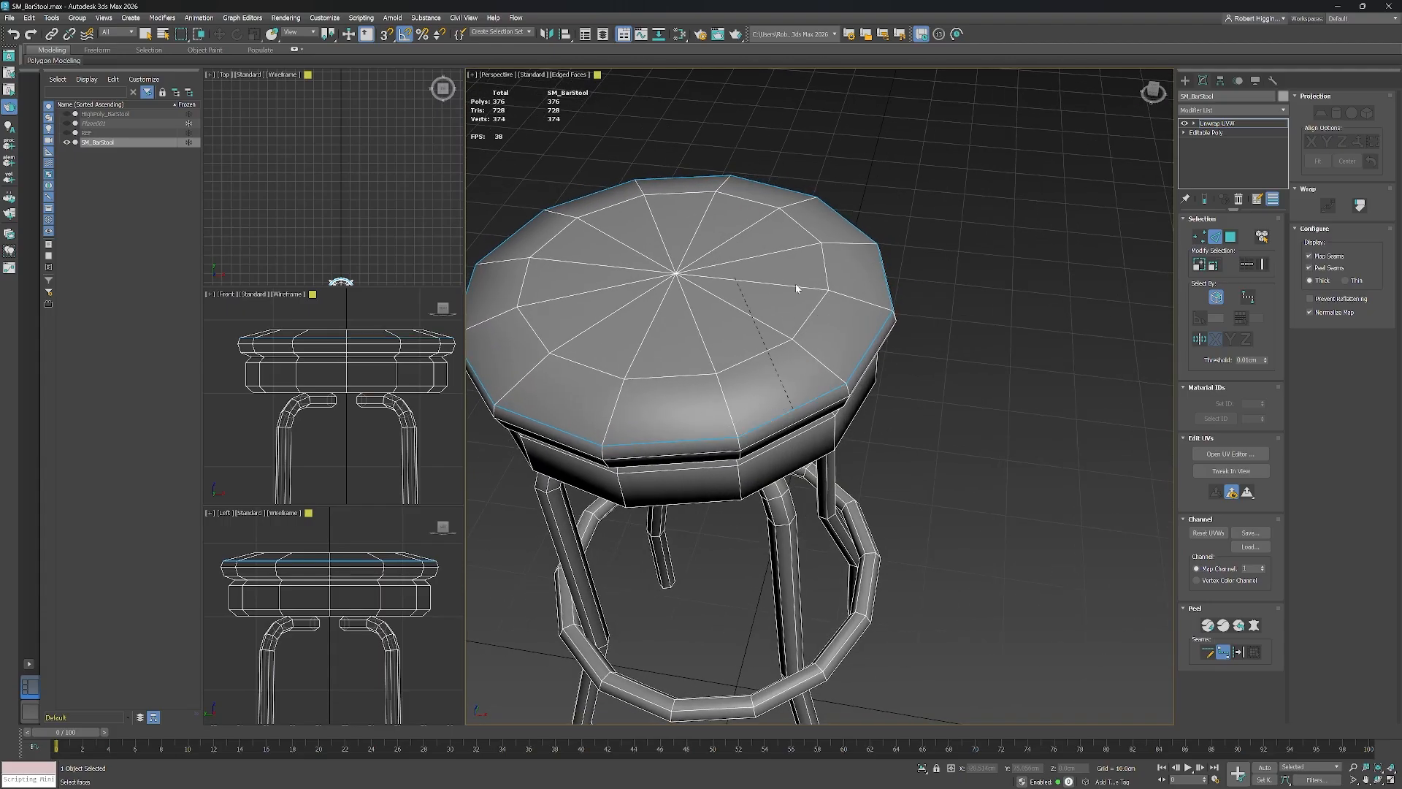
Mark seams around the groove below the cushion and around the bottom edge of the seat.
alt+middle_drag(884, 556, 782, 536)
scroll(741, 262, up, 5)
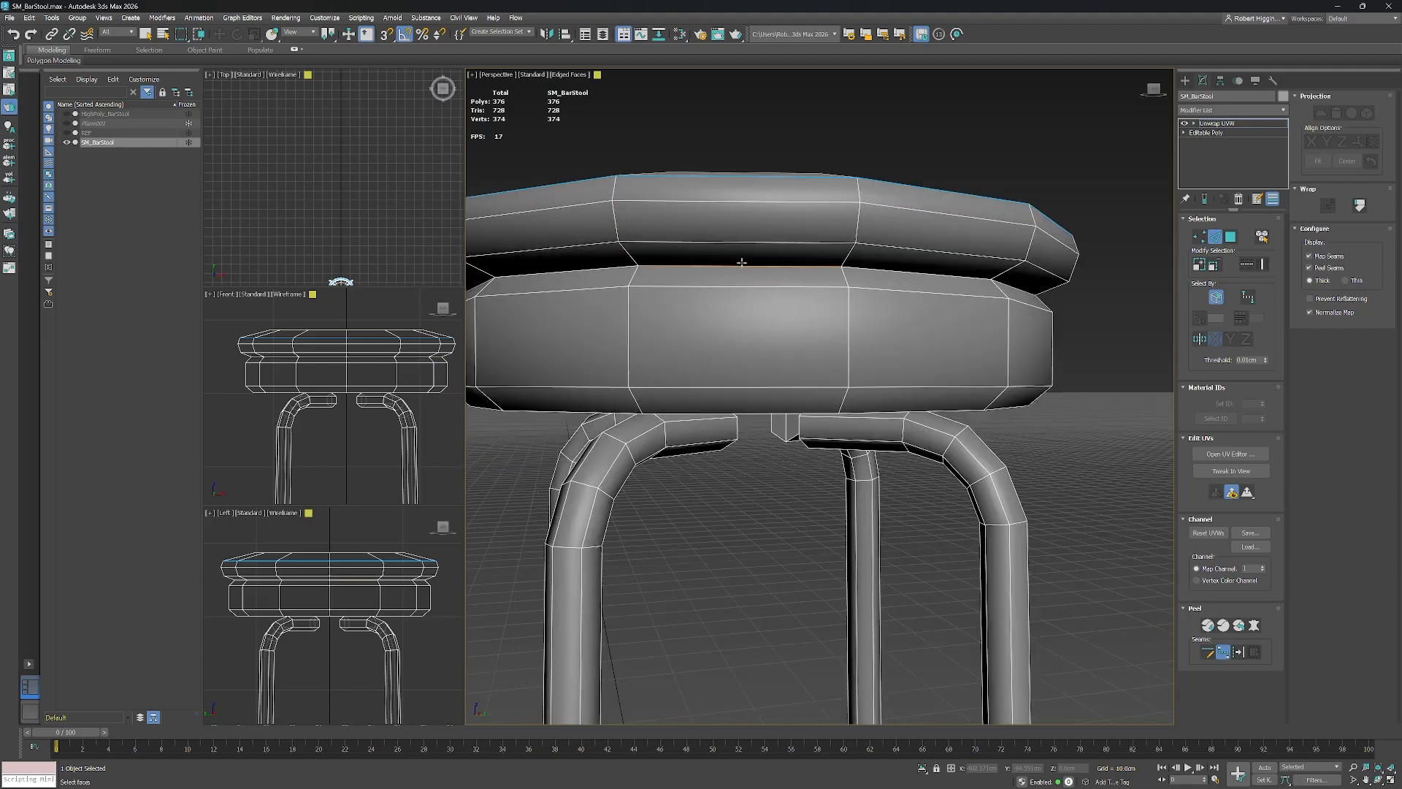
alt+middle_drag(883, 304, 831, 266)
alt+middle_drag(870, 316, 689, 262)
right_click(974, 371)
alt+middle_drag(720, 447, 776, 337)
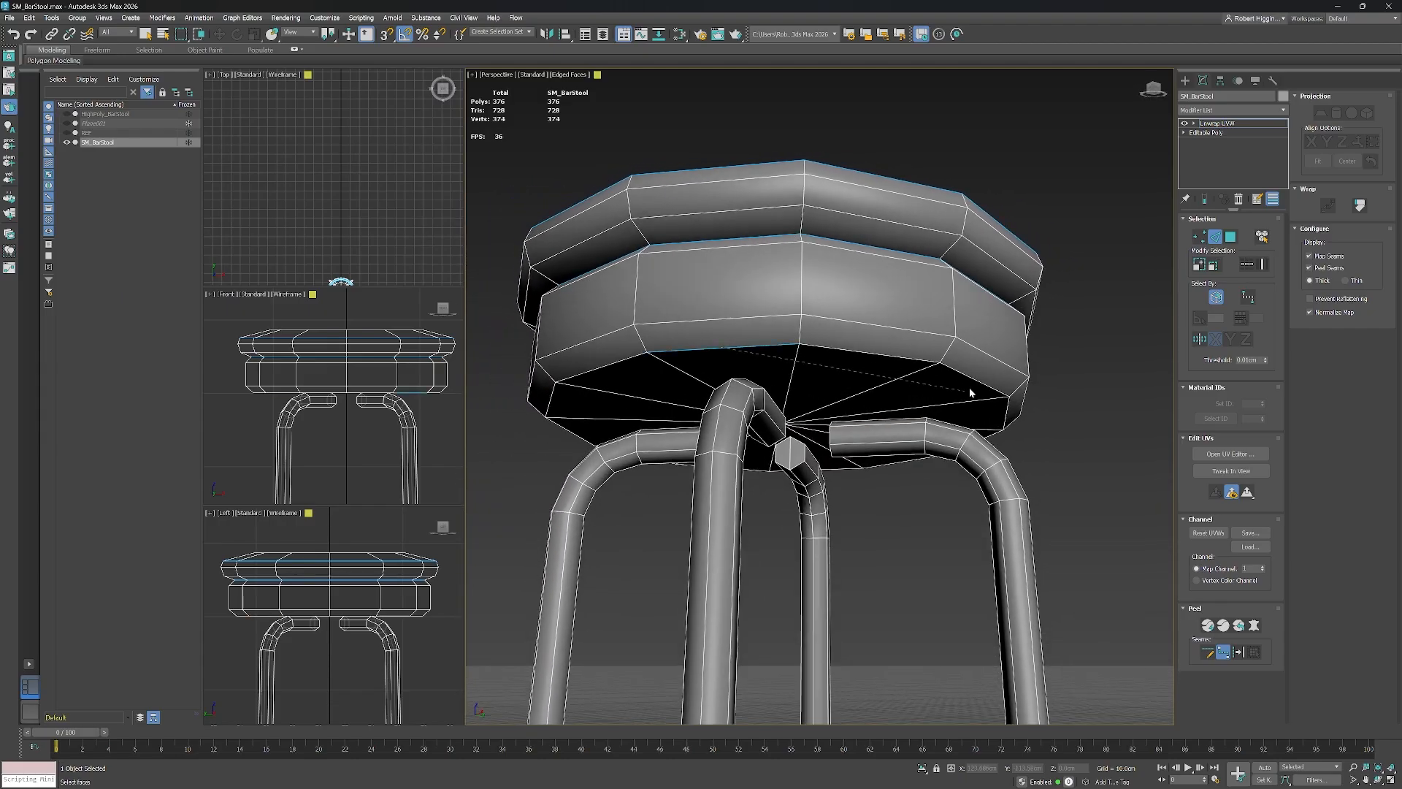
alt+middle_drag(988, 418, 868, 414)
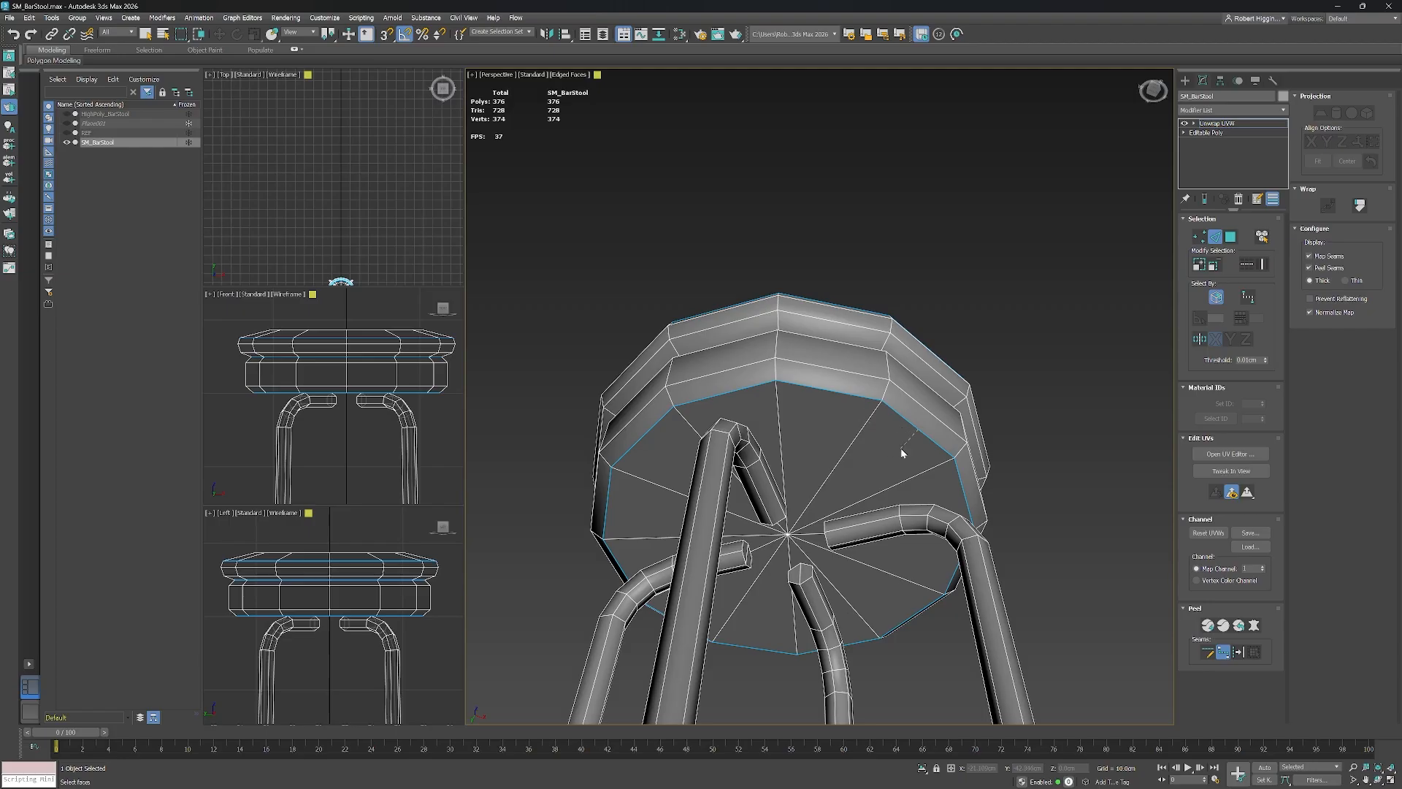
Mark a vertical seam down the side of the seat, from the top edge seam through the groove to the bottom edge.
alt+middle_drag(925, 367, 805, 329)
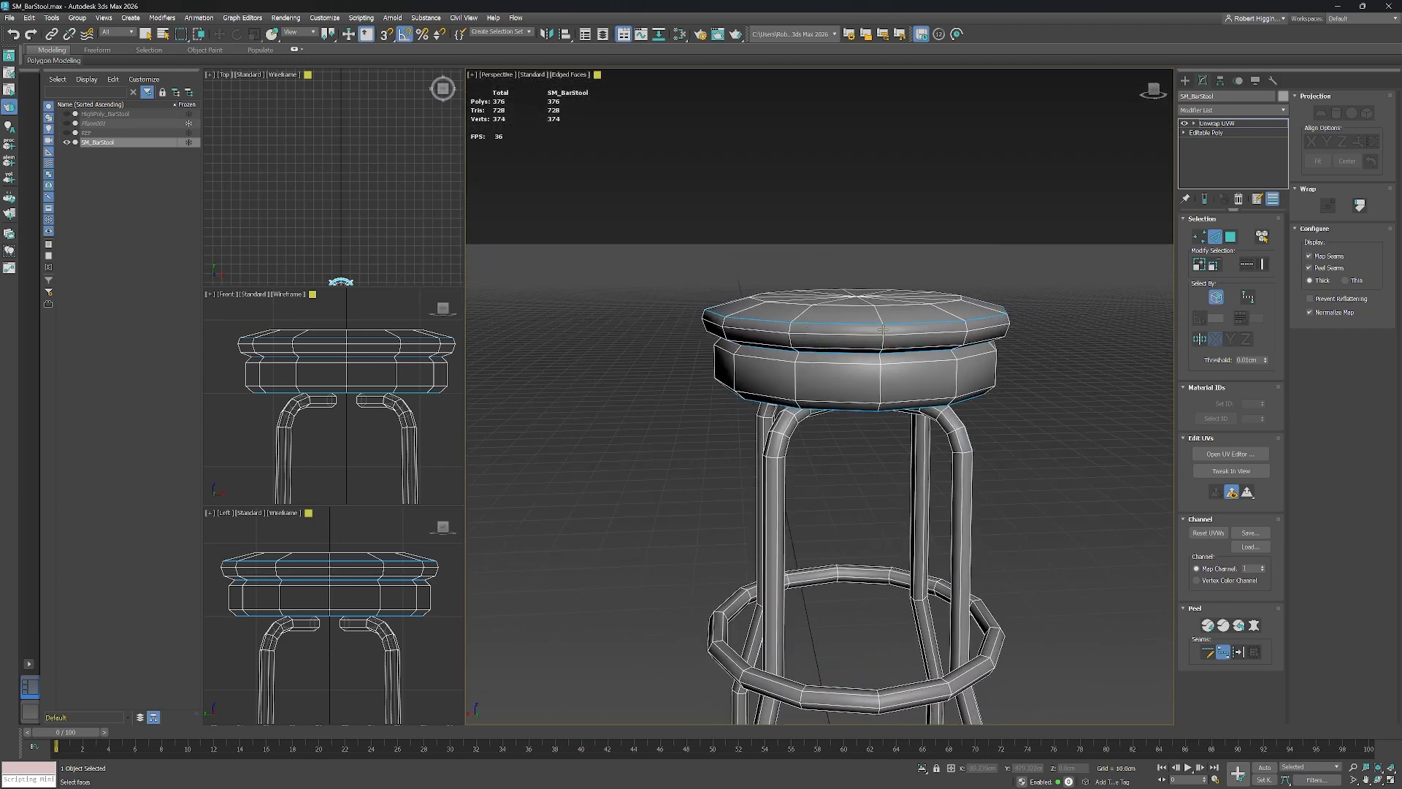
scroll(892, 390, up, 3)
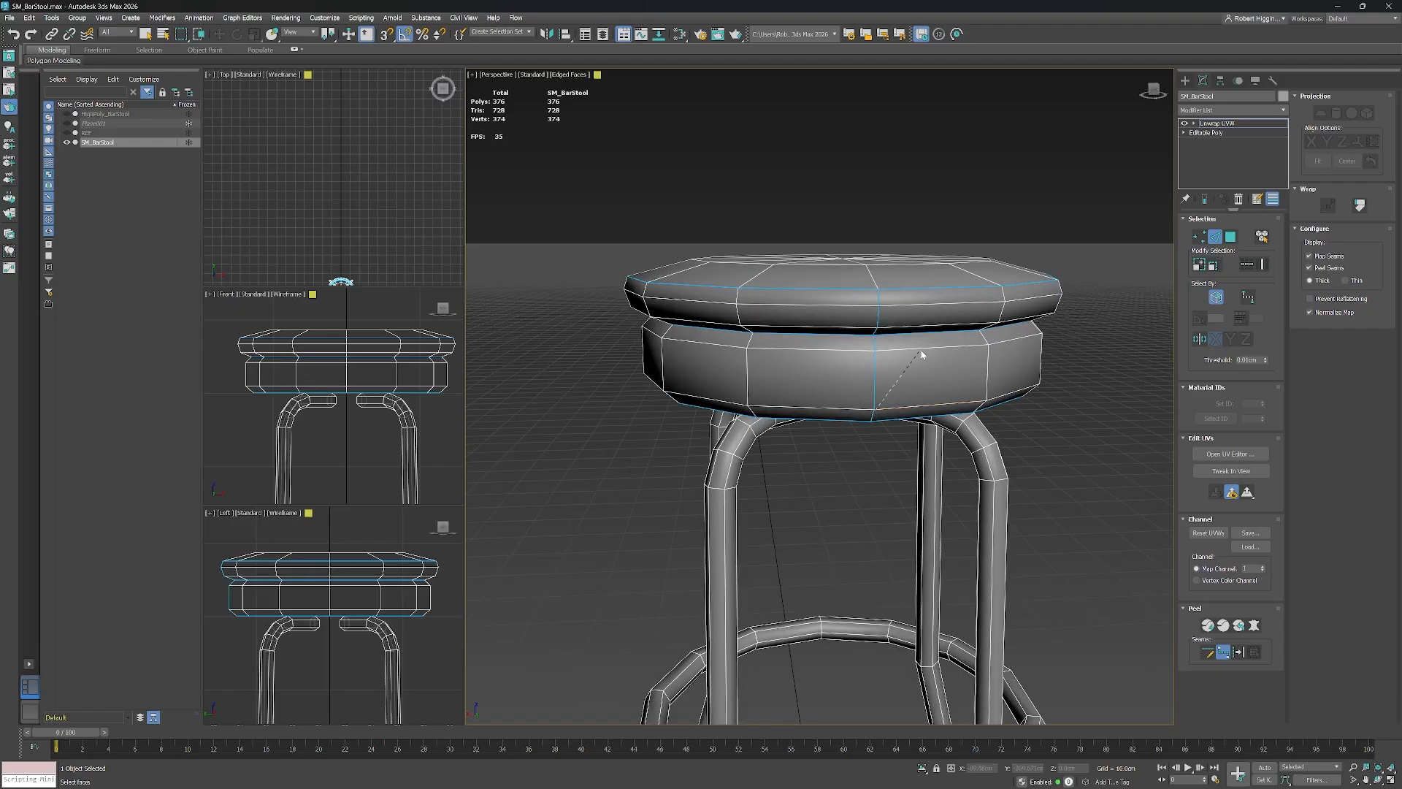
alt+middle_drag(935, 422, 813, 258)
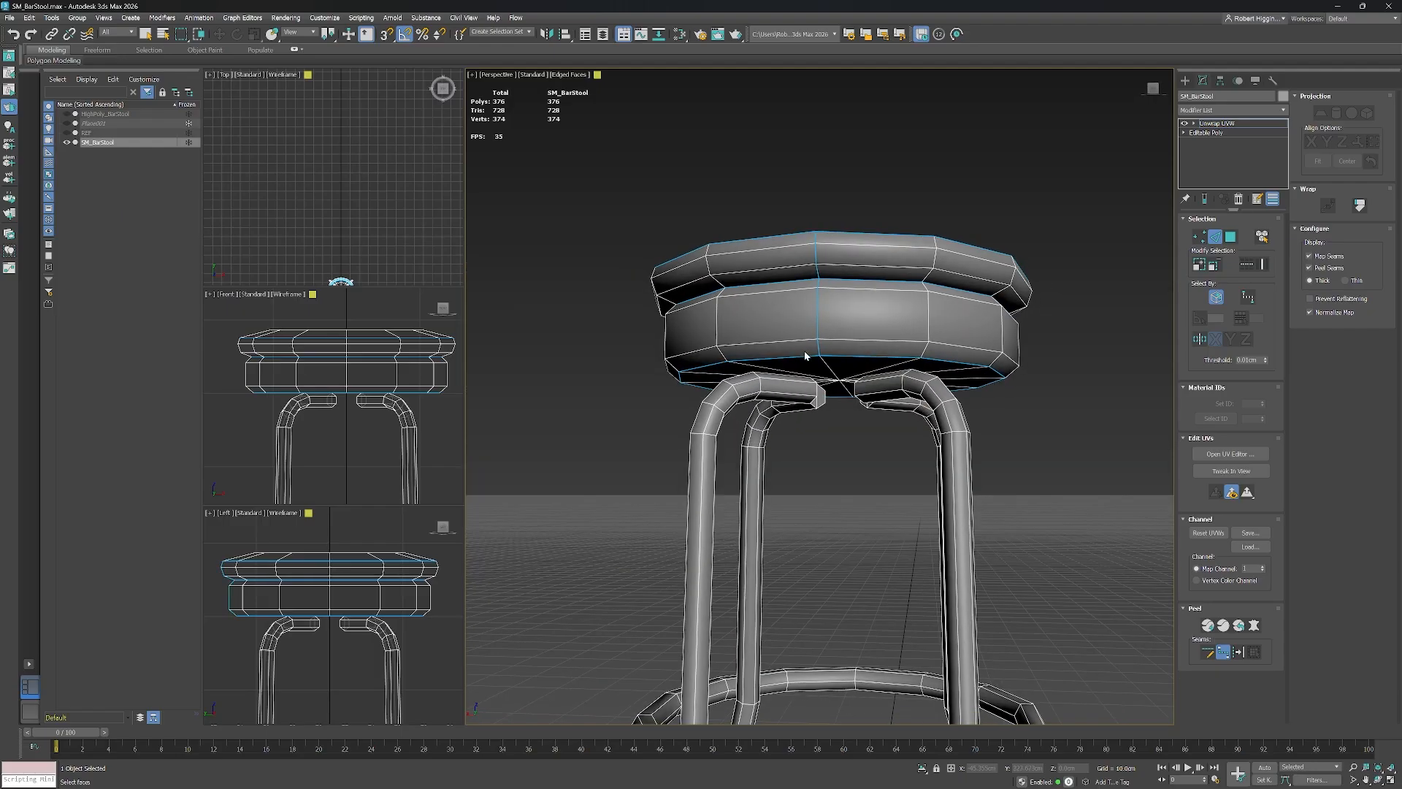
alt+middle_drag(883, 321, 906, 359)
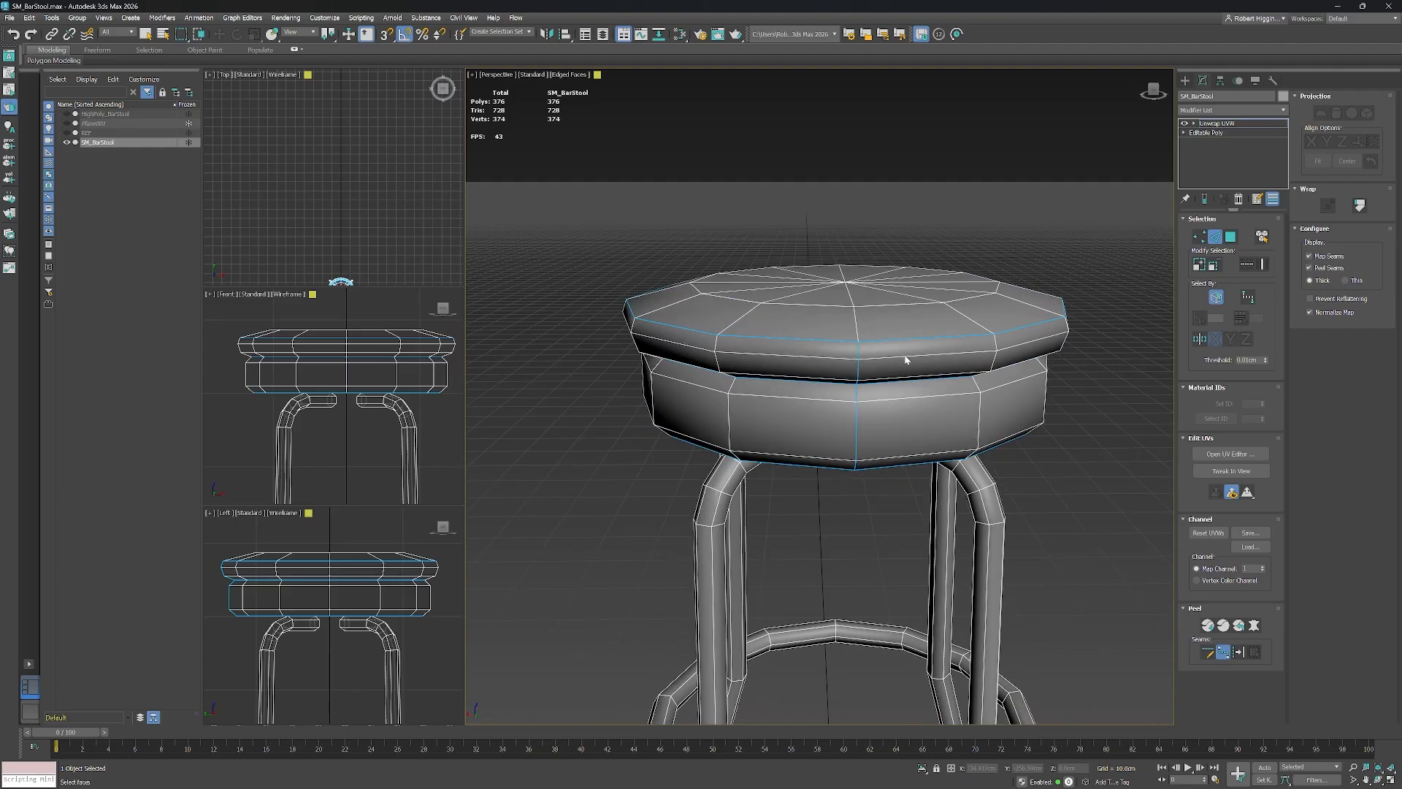
Mark a seam around the hexagonal end cap of the first leg tube beneath the seat.
scroll(883, 395, down, 2)
alt+middle_drag(867, 416, 922, 333)
alt+middle_drag(930, 479, 909, 329)
scroll(853, 298, up, 3)
scroll(875, 330, up, 2)
scroll(905, 332, up, 2)
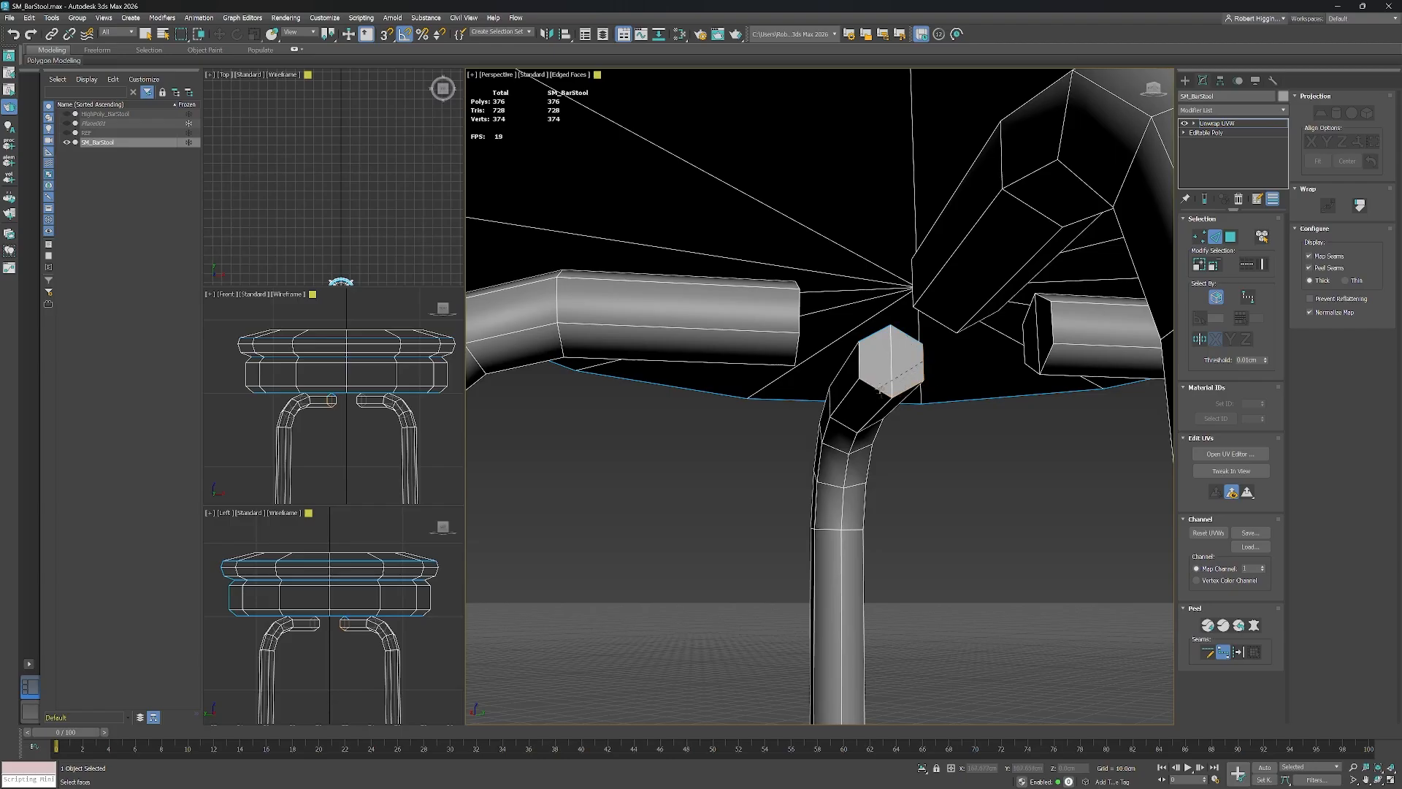
Mark a seam around all six edges of the neighbouring leg tube's end cap beneath the seat.
alt+middle_drag(920, 389, 1044, 391)
middle_drag(1044, 391, 952, 388)
scroll(833, 296, up, 2)
click(839, 318)
click(880, 321)
click(899, 356)
click(879, 397)
click(833, 403)
click(809, 370)
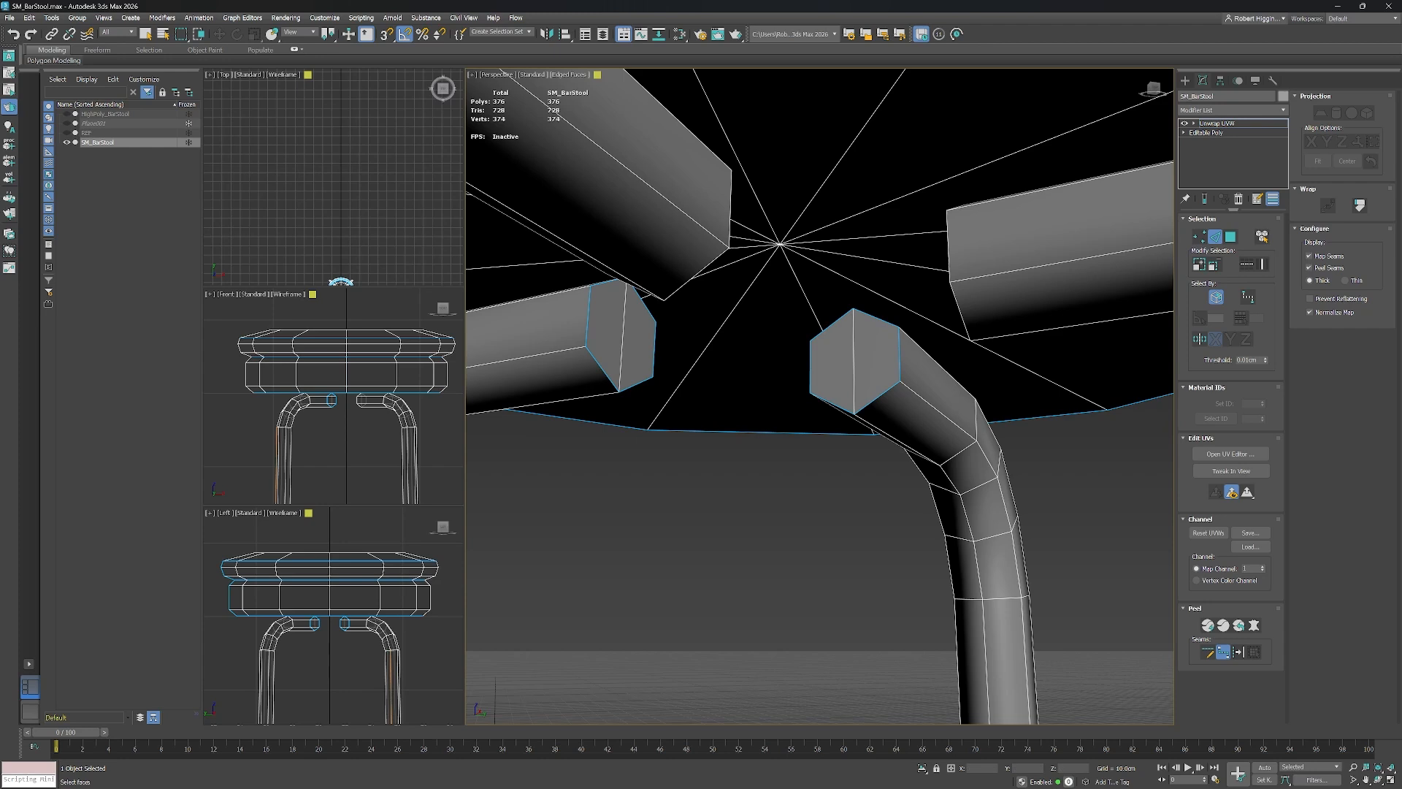
Mark seams around the end caps of the remaining two leg tubes beneath the seat.
middle_drag(1037, 399, 747, 447)
click(878, 509)
click(777, 474)
alt+middle_drag(993, 409, 833, 344)
middle_drag(833, 343, 909, 262)
click(873, 317)
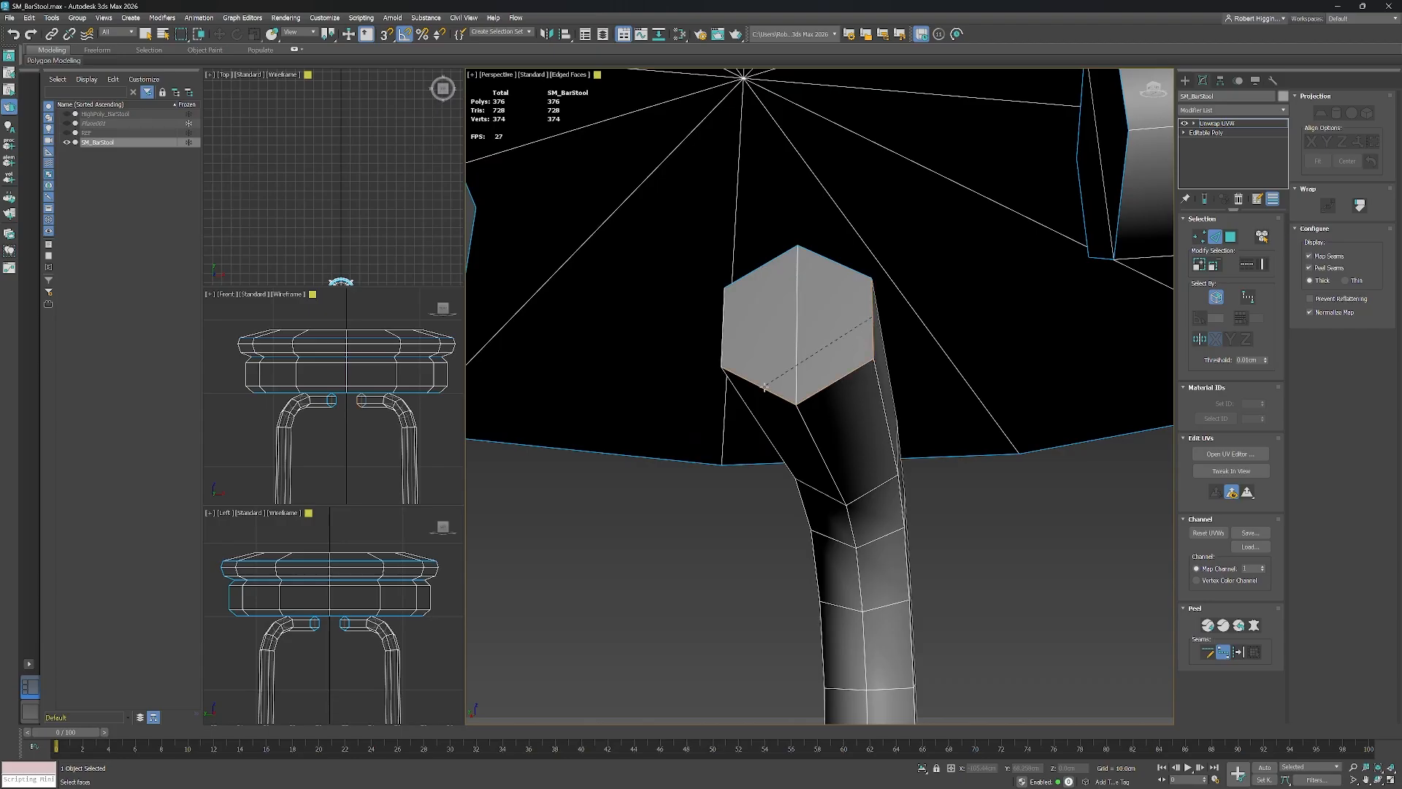
Mark seams around the floor-end caps of the first two stool legs.
scroll(720, 340, down, 8)
middle_drag(882, 497, 853, 390)
scroll(758, 180, up, 2)
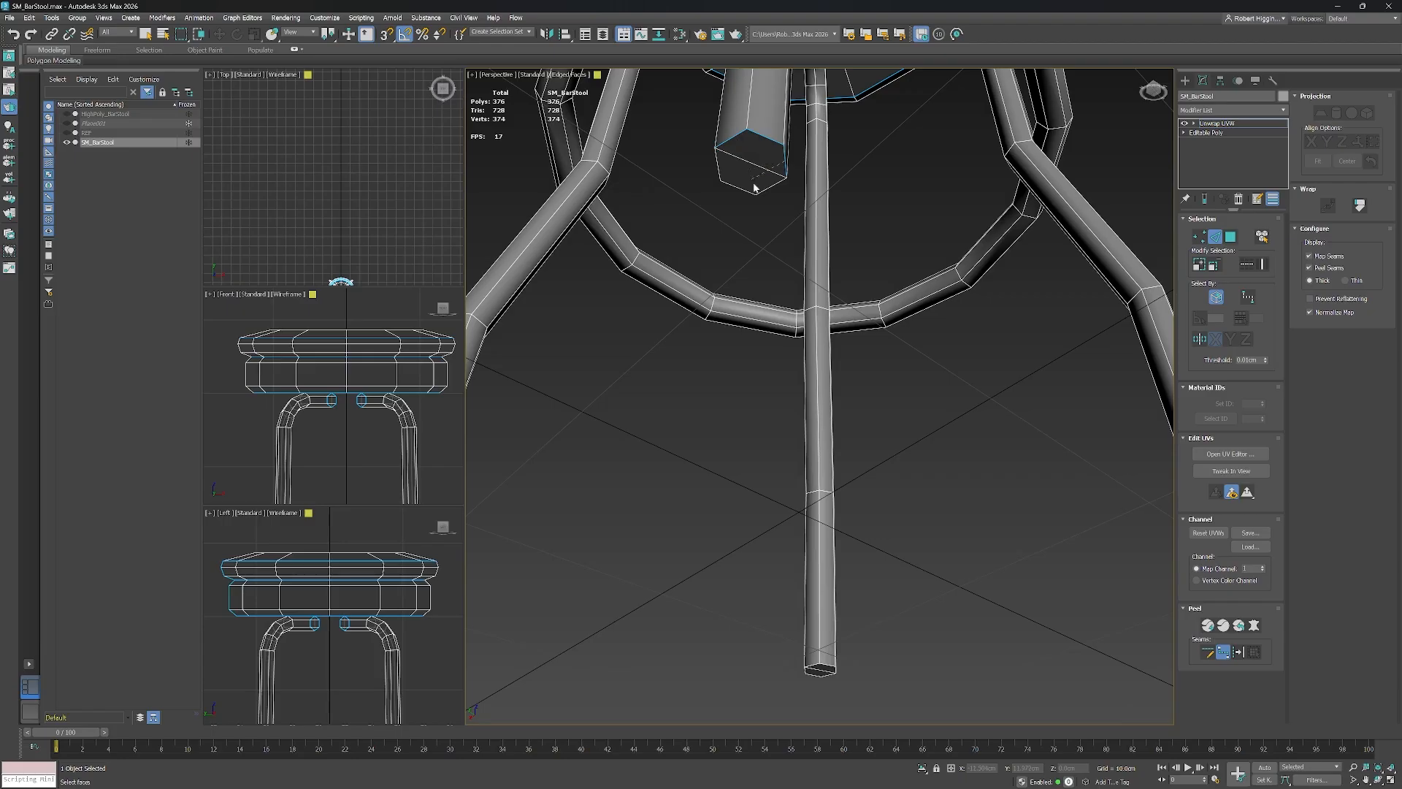
middle_drag(945, 515, 849, 330)
scroll(848, 322, up, 3)
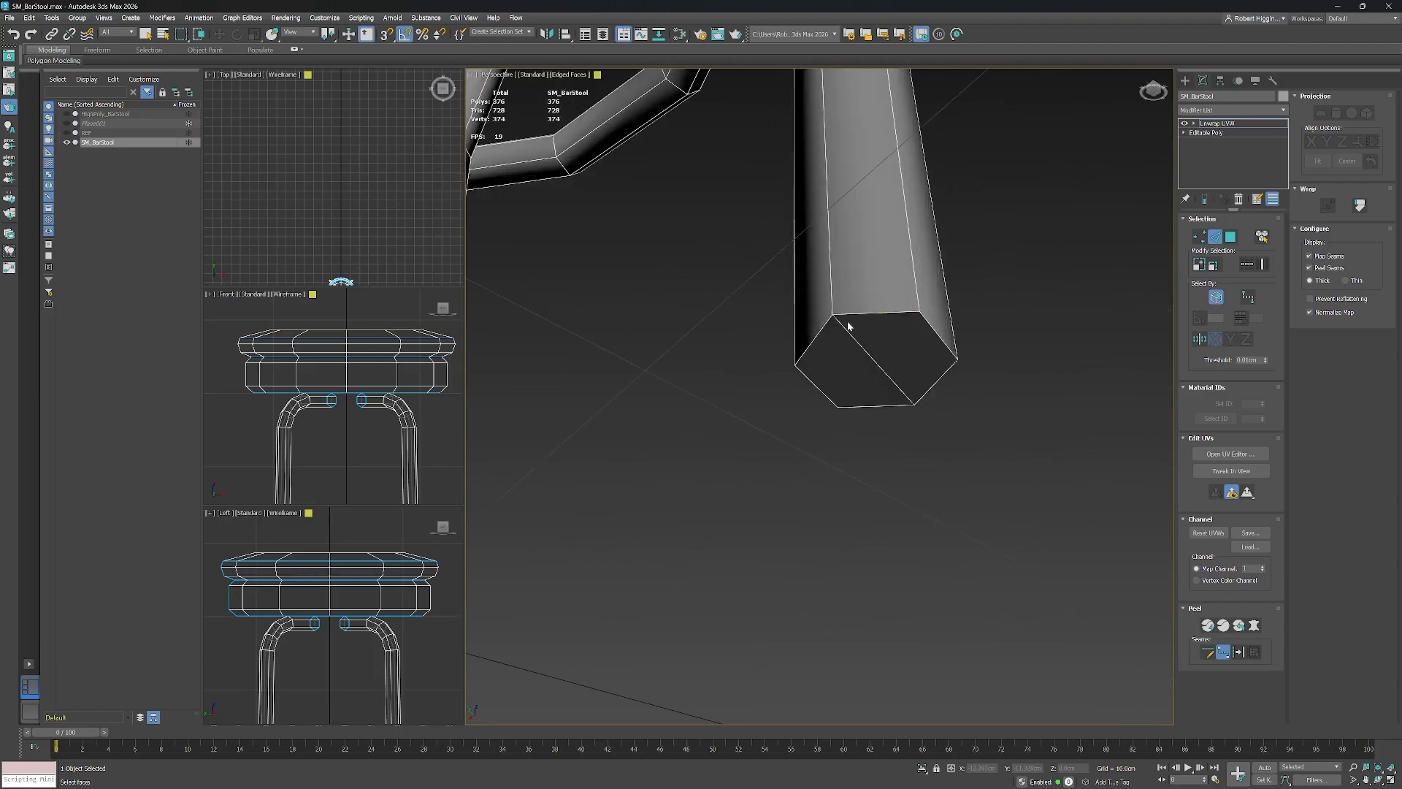
click(814, 336)
click(938, 333)
Mark seams around the floor-end caps of the other two stool legs.
scroll(733, 359, down, 5)
scroll(917, 382, up, 8)
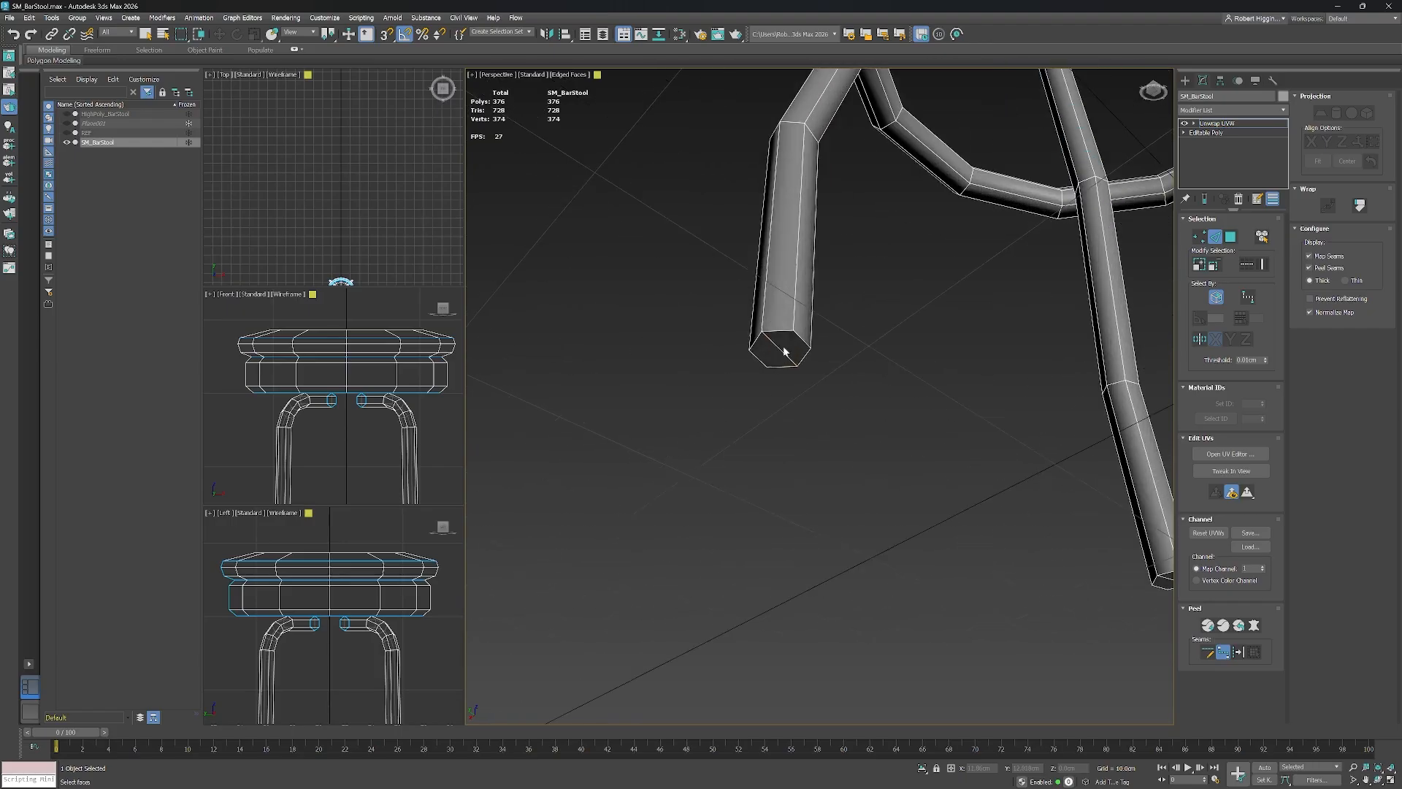
click(741, 341)
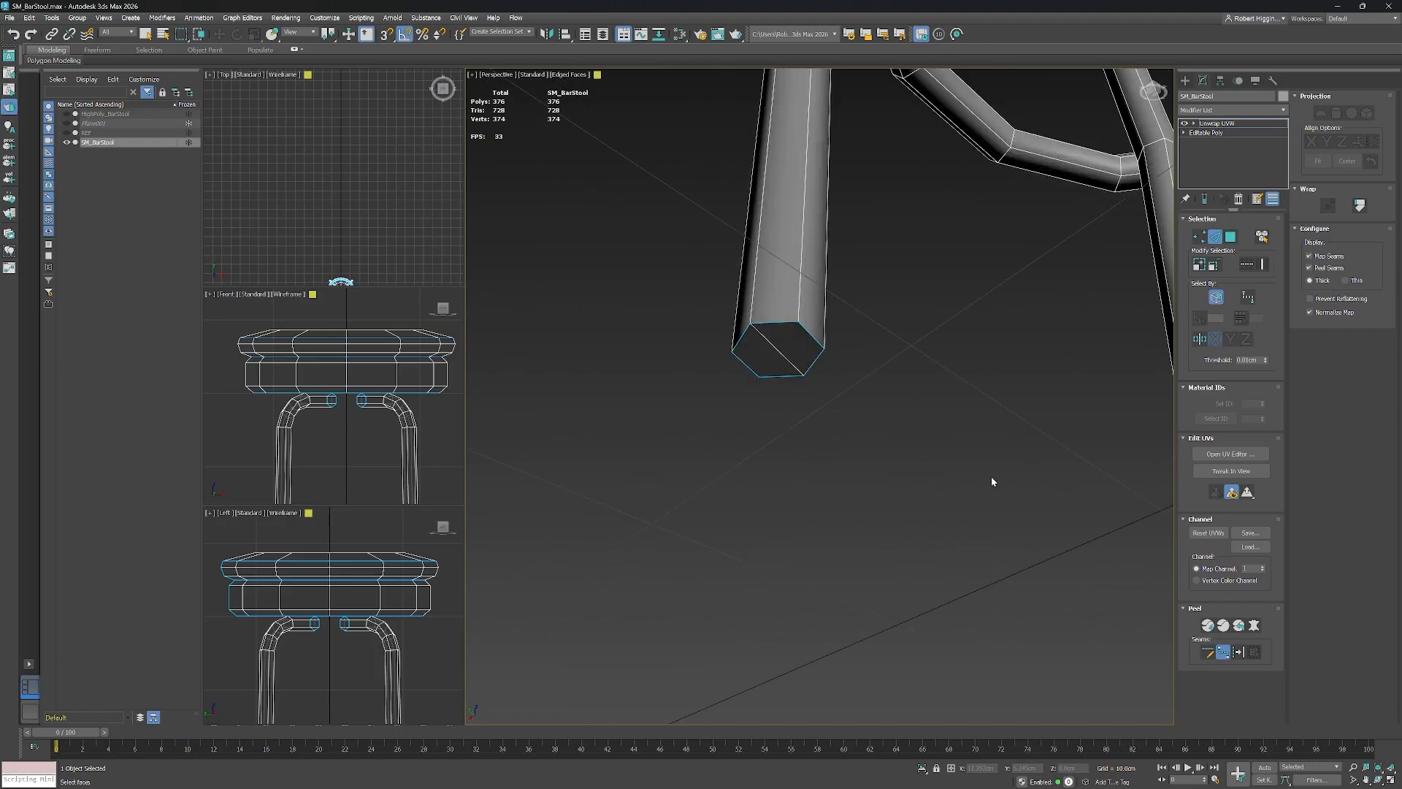
scroll(992, 481, down, 4)
scroll(897, 348, up, 4)
middle_drag(897, 348, 745, 329)
click(712, 325)
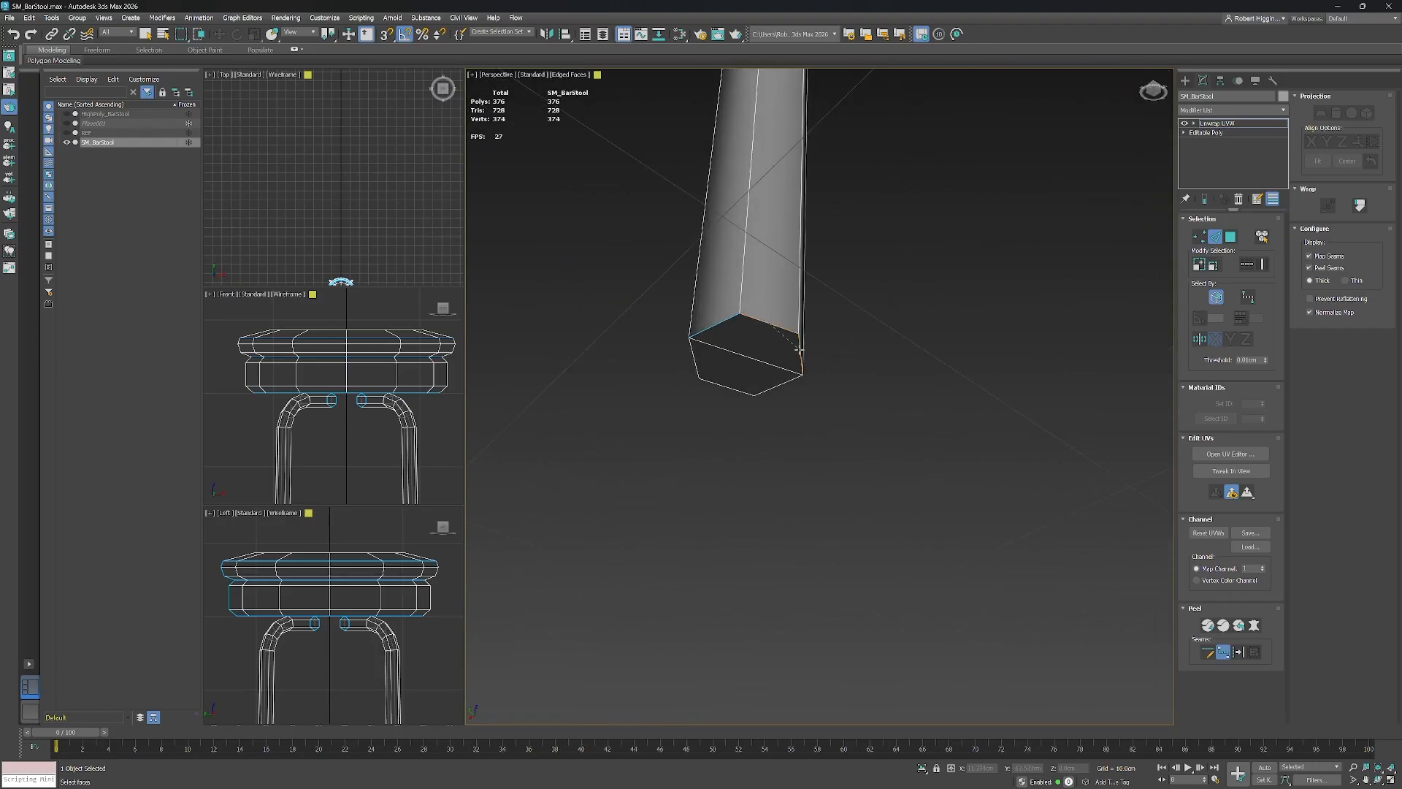
Mark a lengthwise seam along the inner side of the first leg, from its end cap beneath the seat to its floor-end cap.
scroll(798, 444, down, 5)
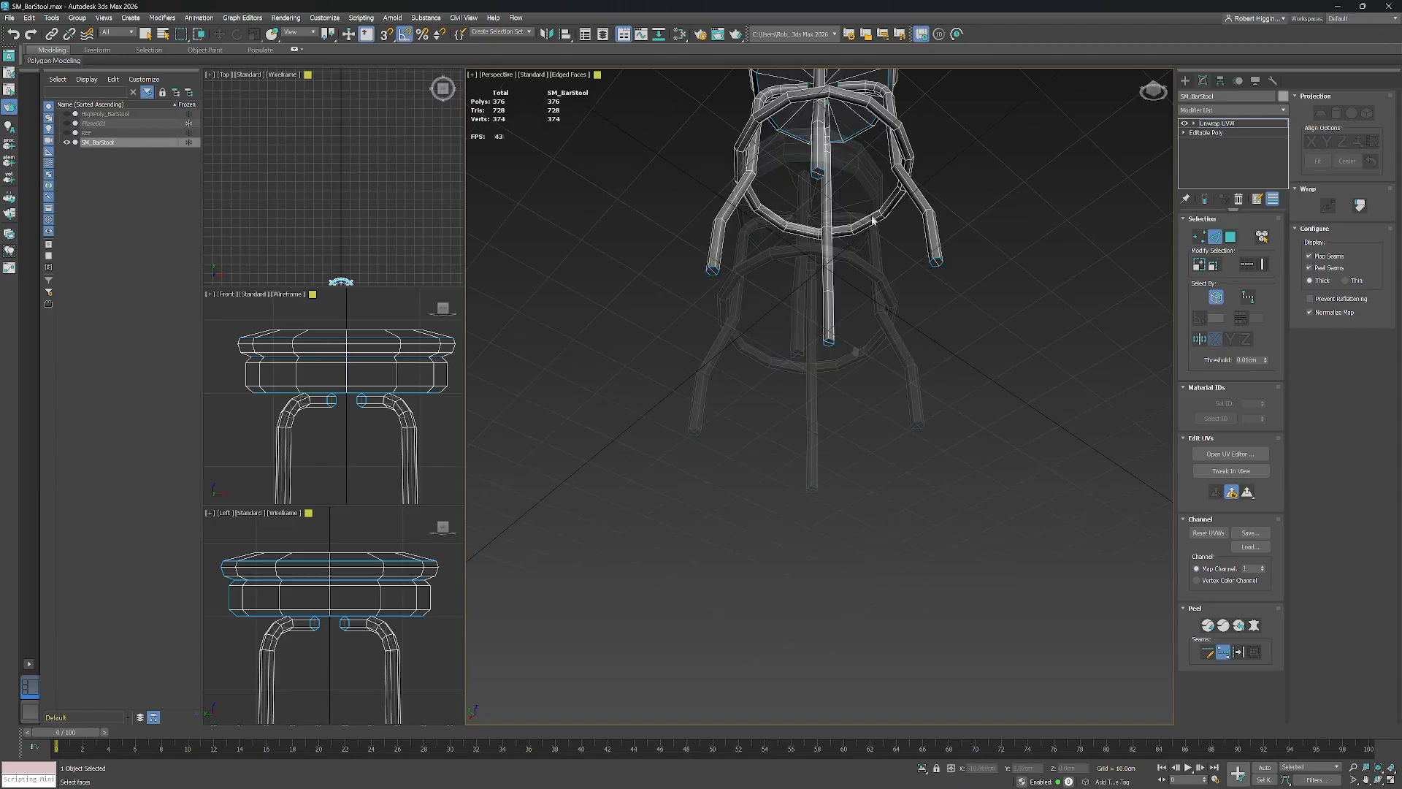
scroll(821, 252, up, 5)
middle_drag(821, 261, 822, 283)
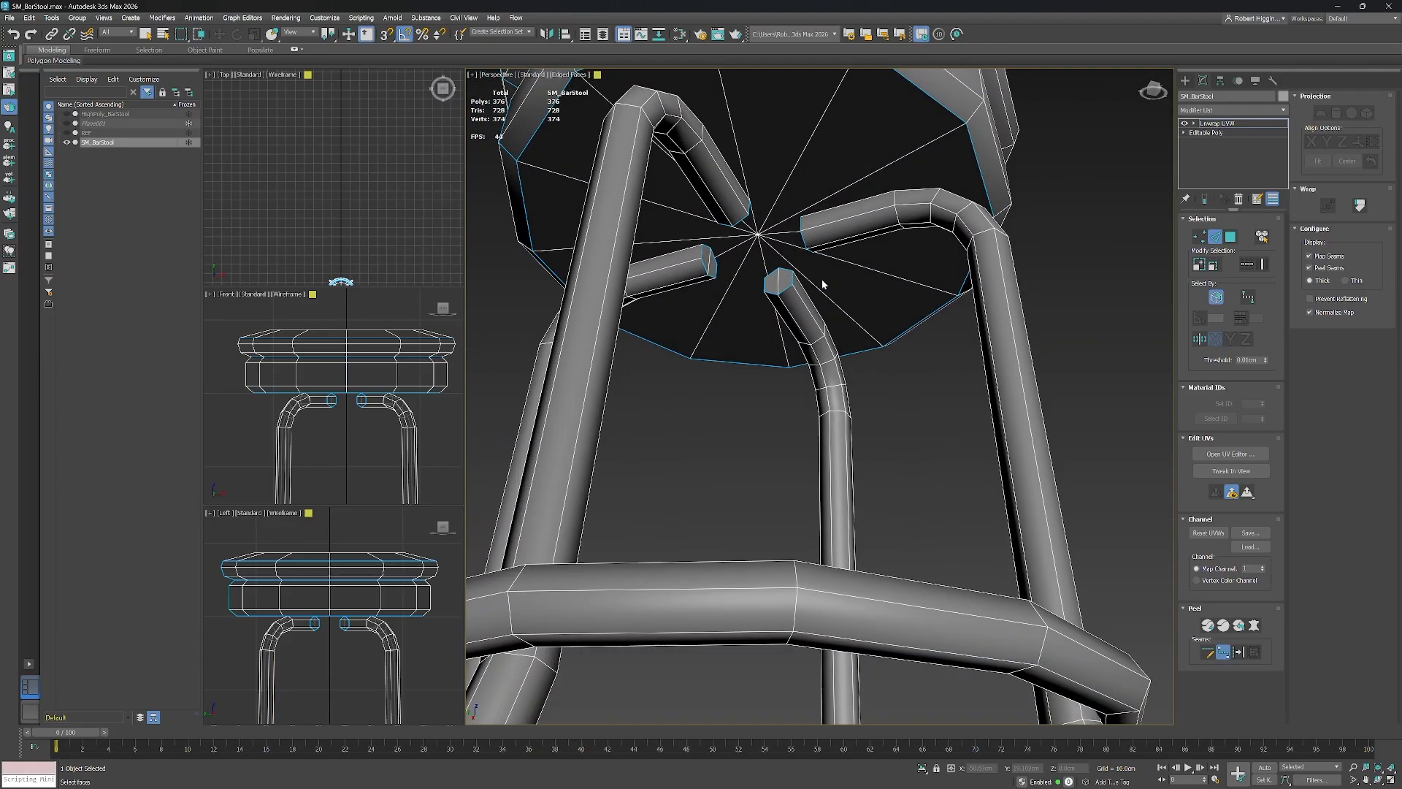
click(792, 319)
middle_drag(834, 419, 857, 241)
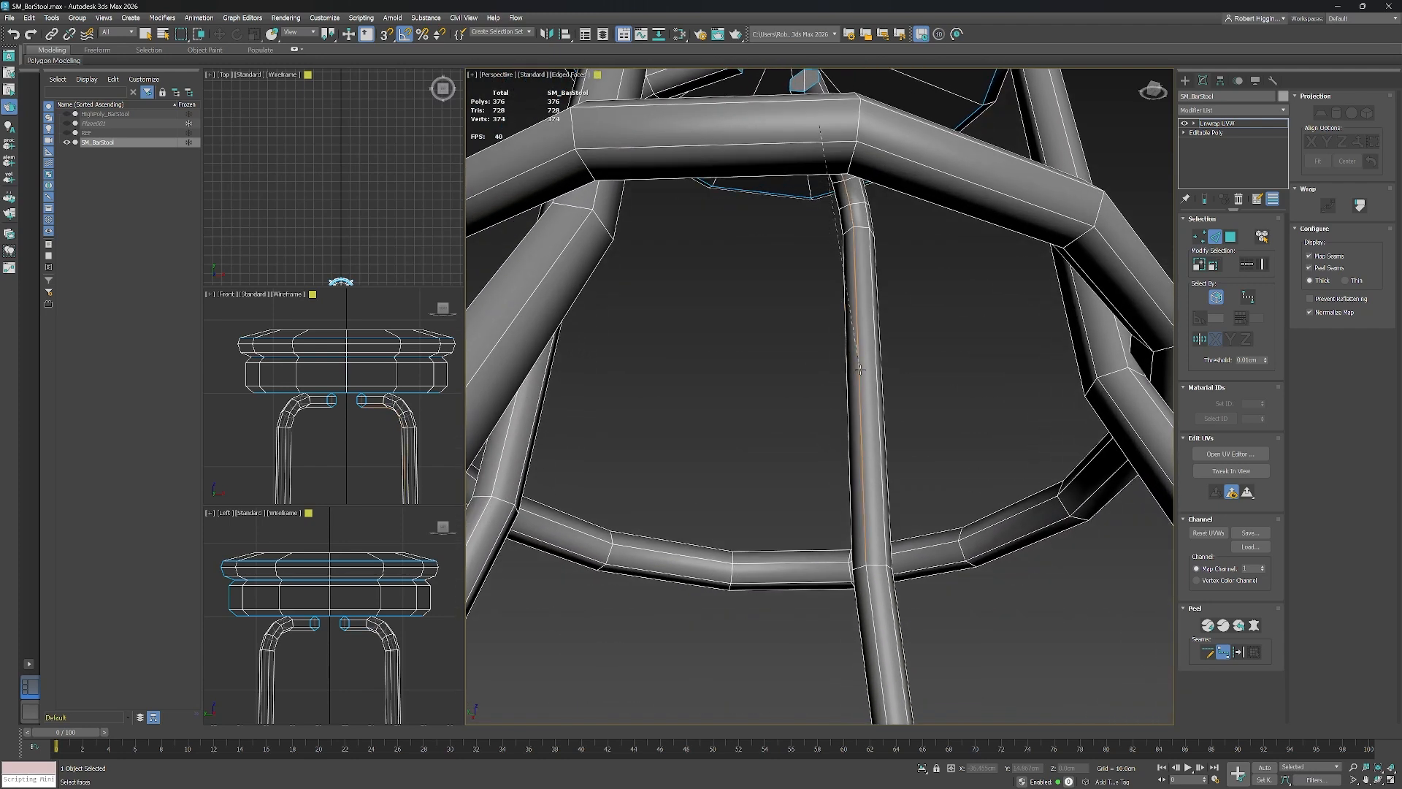
middle_drag(884, 621, 889, 431)
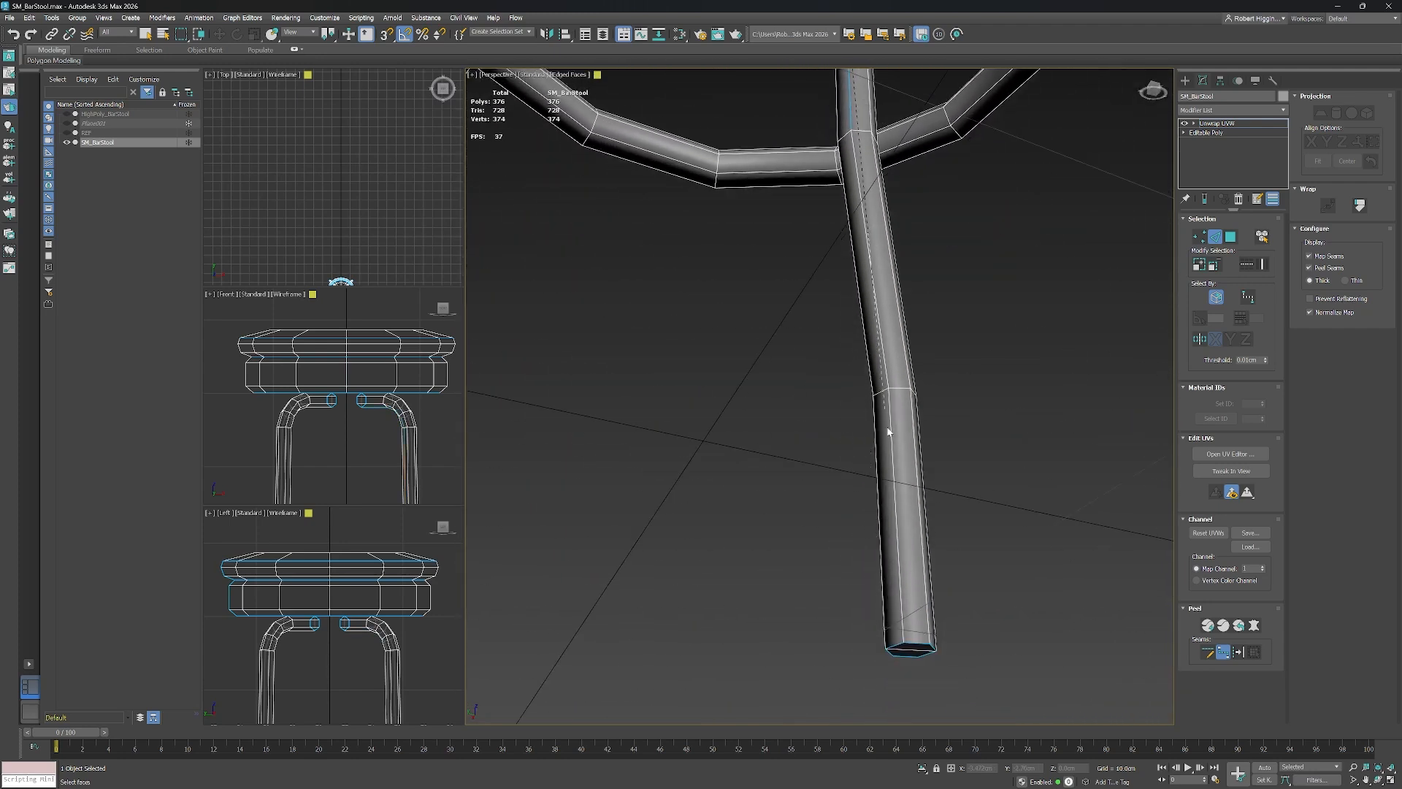
click(894, 486)
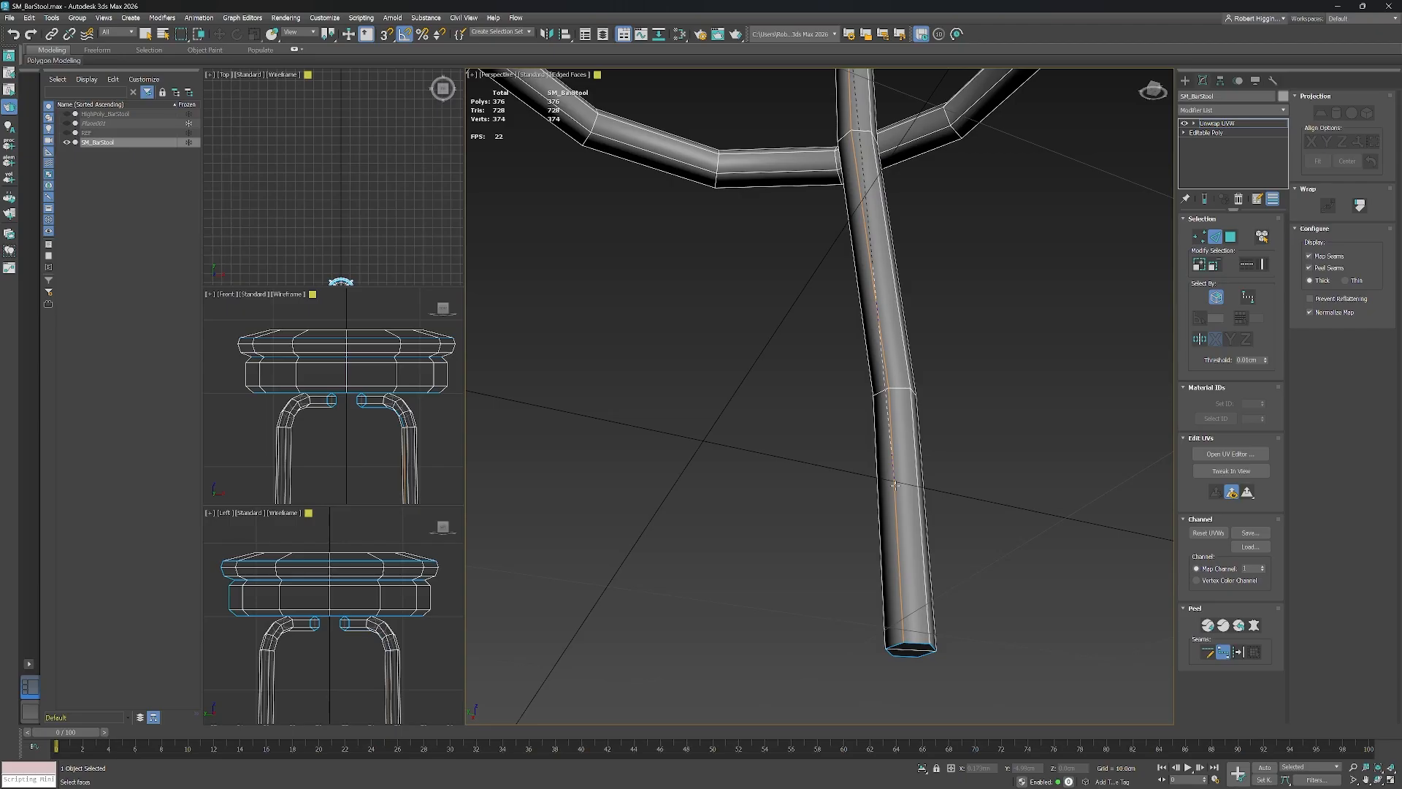
right_click(829, 471)
Mark a lengthwise seam along the inner side of the second leg between its two end caps.
scroll(850, 165, down, 3)
alt+middle_drag(851, 156, 825, 422)
click(753, 231)
middle_drag(689, 612, 718, 441)
click(637, 503)
right_click(643, 497)
Mark a lengthwise seam down the inner side of the third leg to its floor-end cap.
middle_drag(760, 181, 759, 329)
alt+middle_drag(760, 328, 721, 324)
middle_drag(715, 701, 713, 439)
click(690, 552)
right_click(708, 453)
Mark the inner lengthwise seam on the fourth leg, from beneath the seat to the floor end.
alt+middle_drag(733, 292, 677, 241)
middle_drag(677, 241, 760, 196)
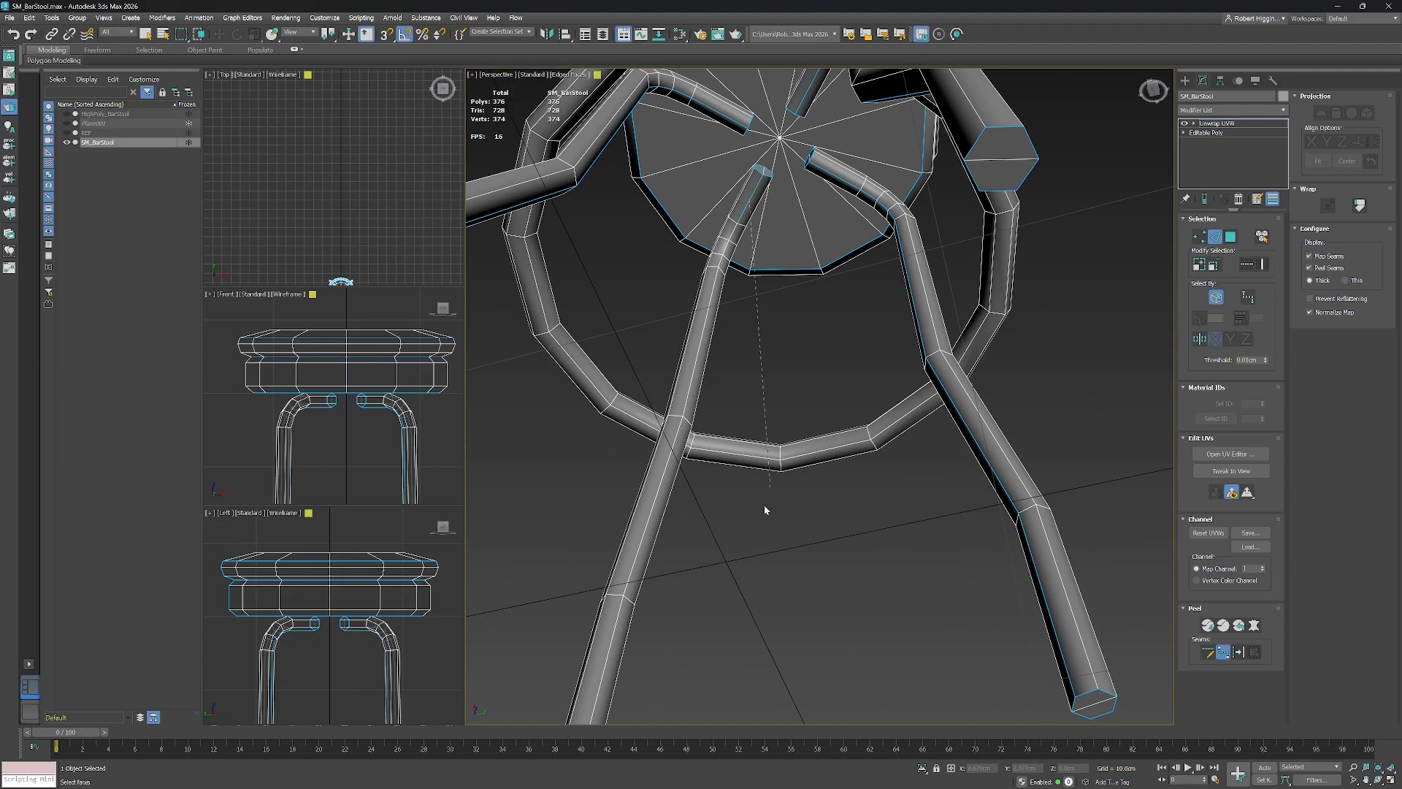
middle_drag(614, 641, 664, 459)
click(632, 566)
right_click(729, 448)
Examine the seams on the seat and legs from around the whole stool.
middle_drag(864, 146, 875, 504)
middle_drag(872, 314, 880, 441)
scroll(870, 313, down, 3)
middle_drag(867, 247, 869, 325)
alt+middle_drag(869, 324, 890, 285)
alt+middle_drag(866, 173, 954, 193)
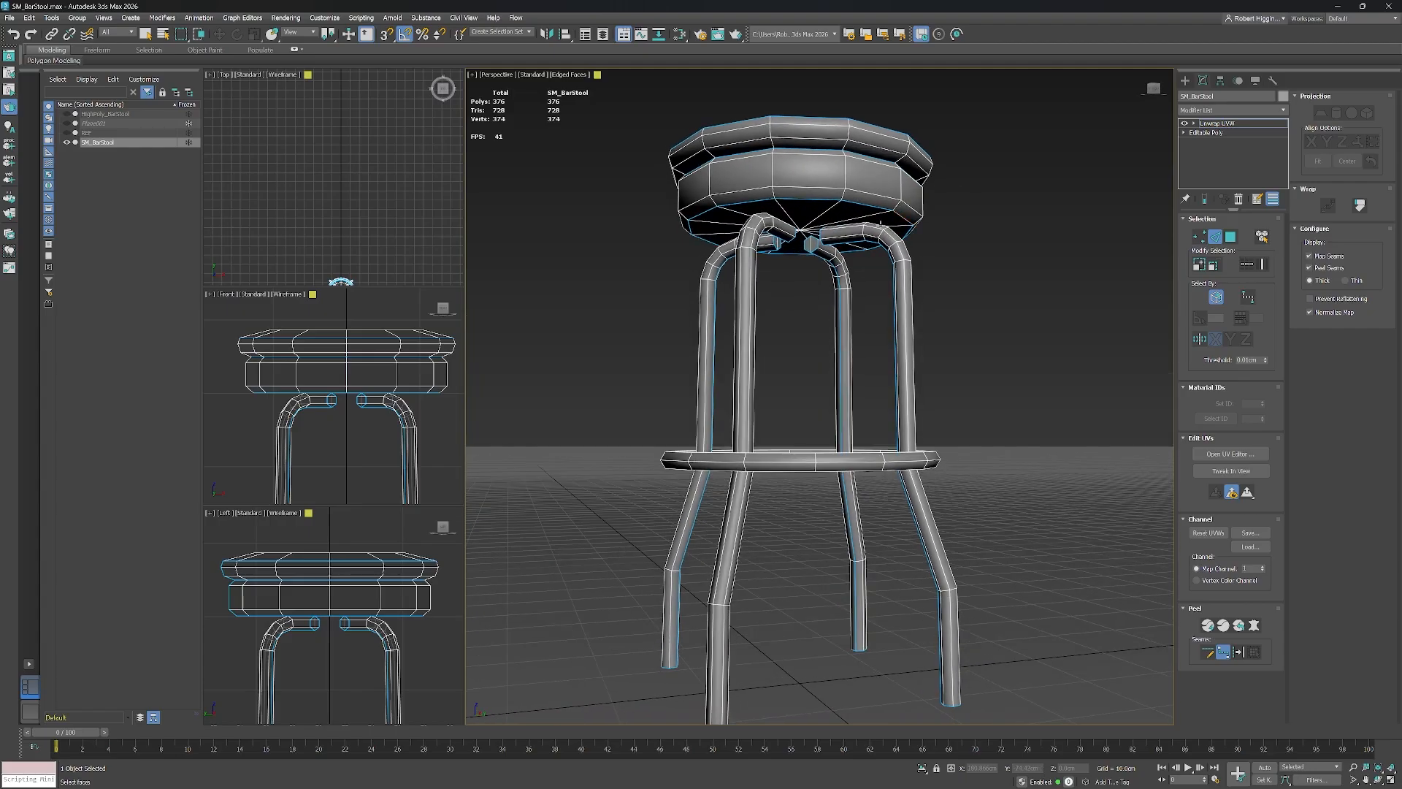
alt+middle_drag(797, 219, 852, 279)
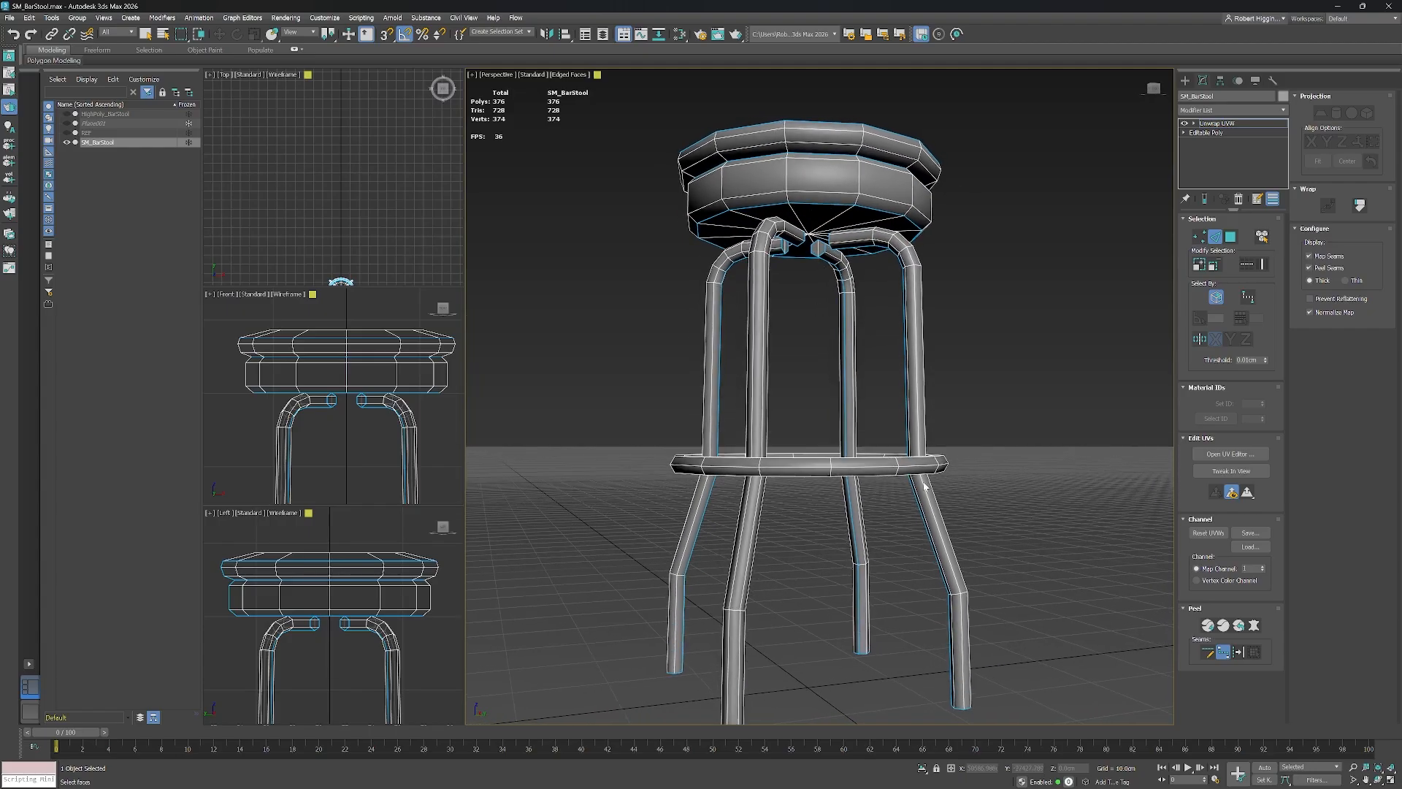
alt+middle_drag(900, 339, 889, 266)
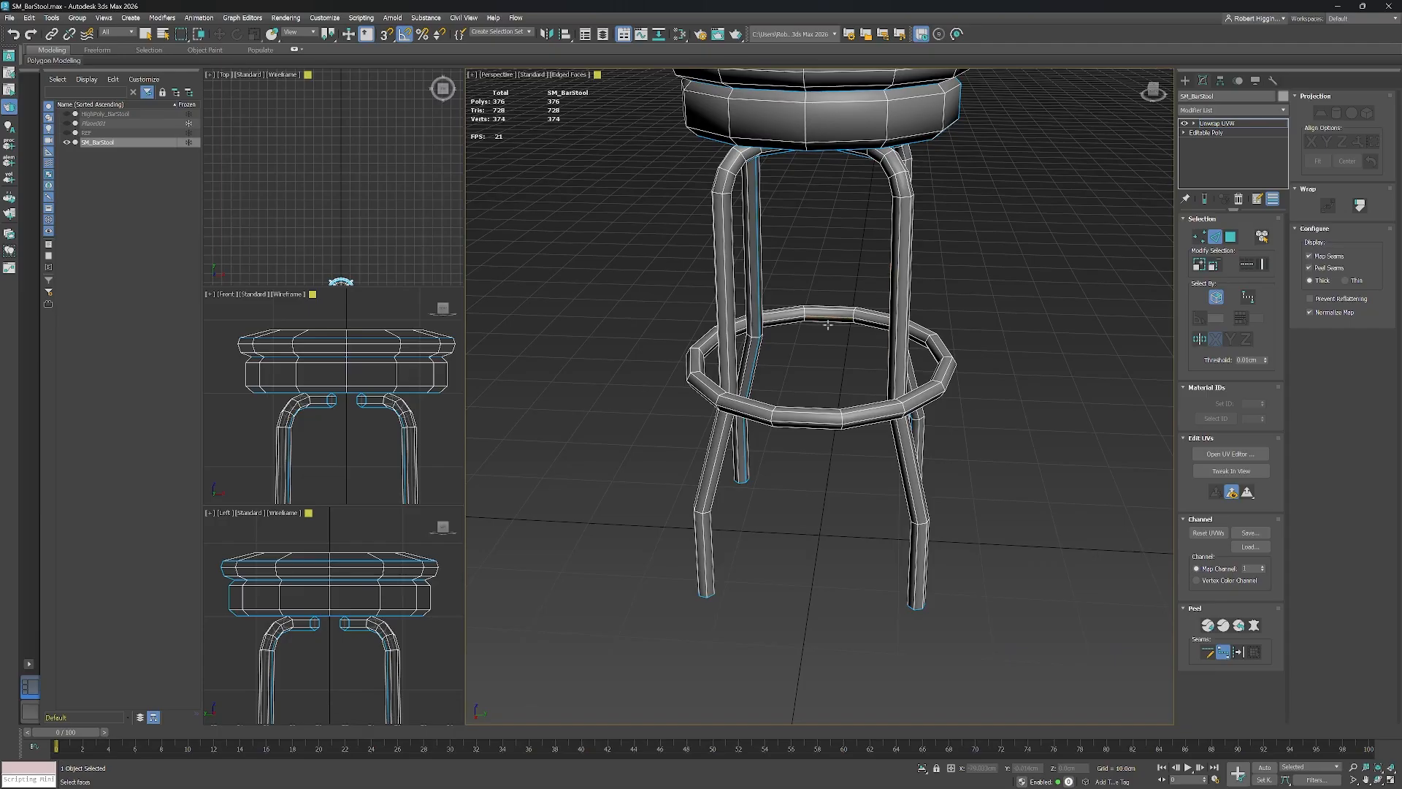
Mark a continuous seam around the inner side of the foot ring, following its edges segment by segment.
scroll(827, 325, up, 3)
alt+middle_drag(852, 328, 861, 352)
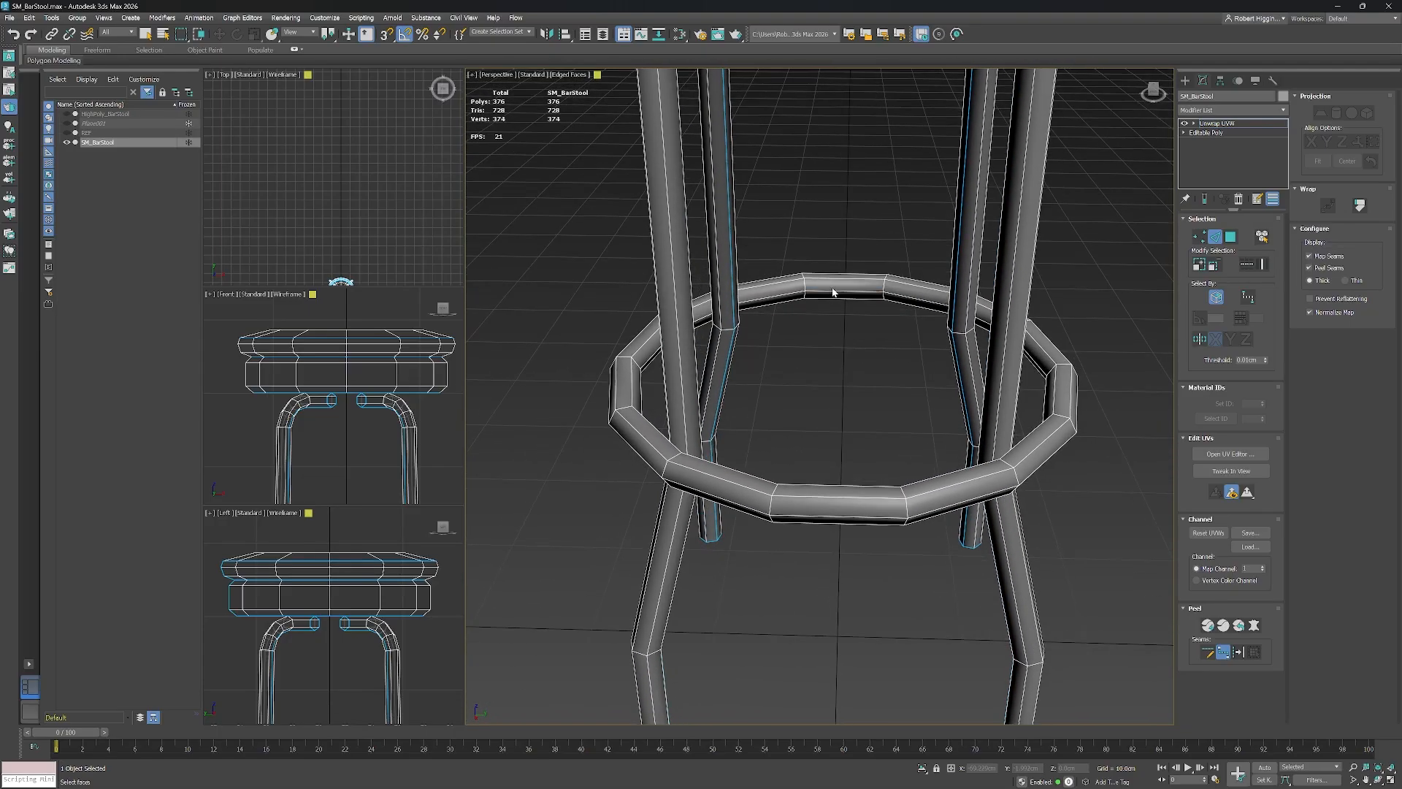
alt+middle_drag(834, 290, 878, 336)
alt+middle_drag(845, 393, 977, 409)
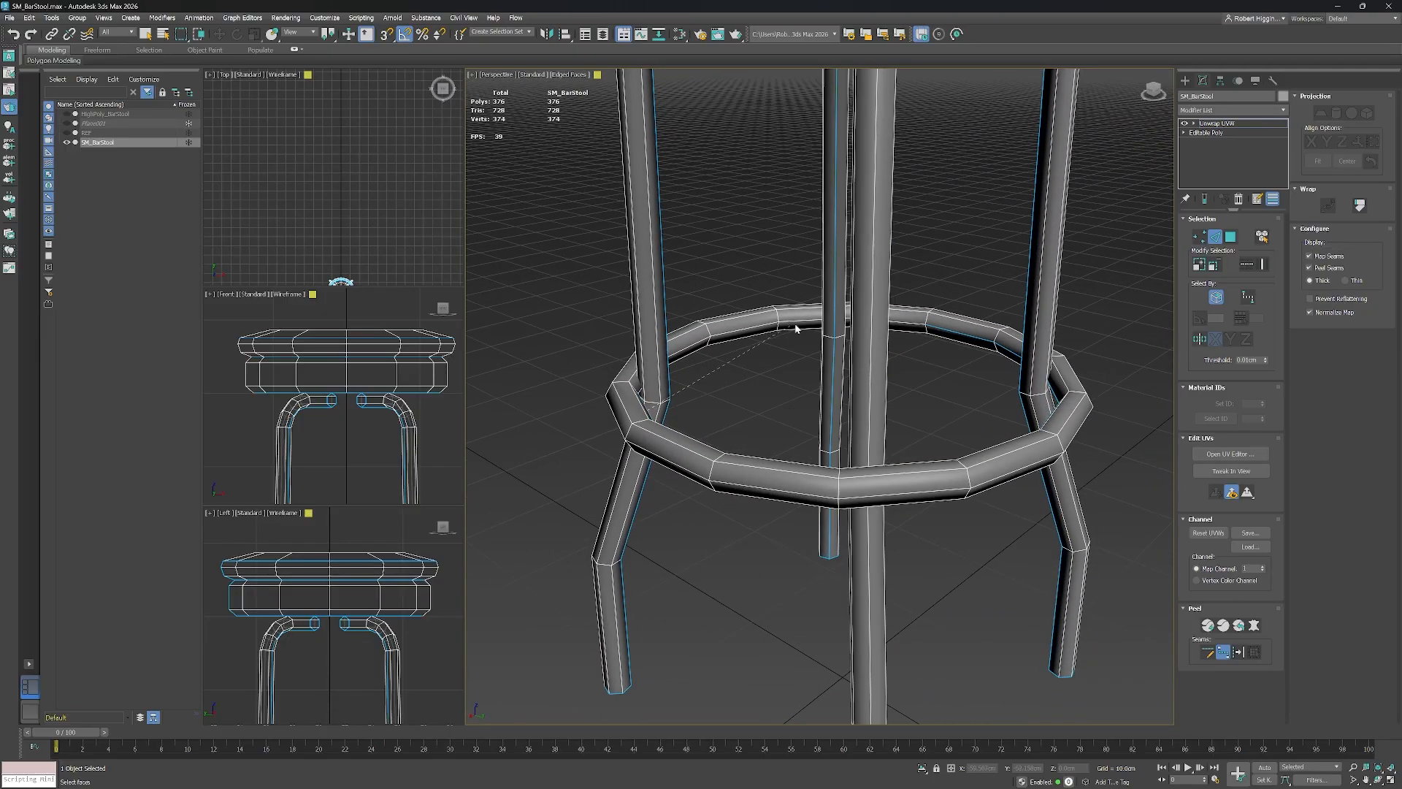
alt+middle_drag(875, 423, 826, 343)
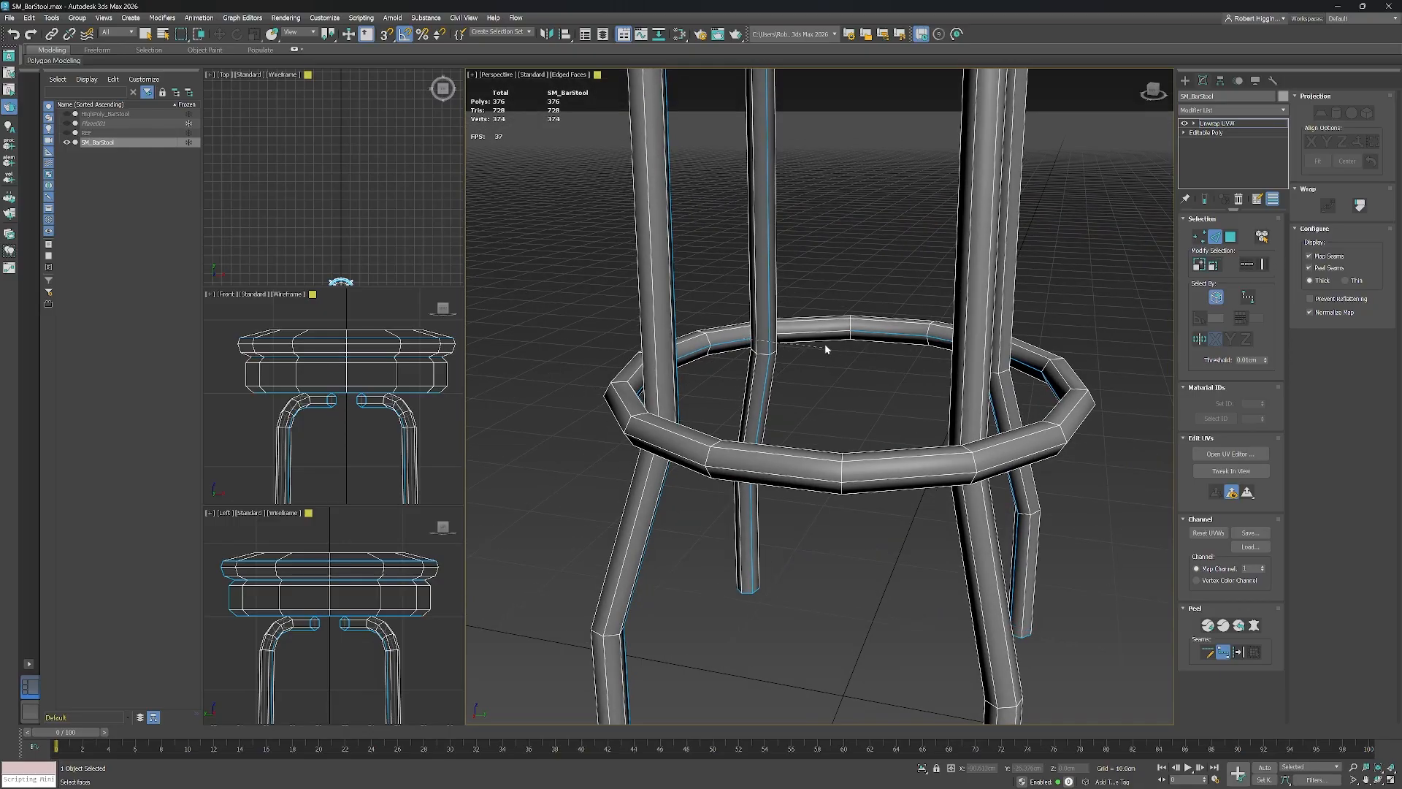
alt+middle_drag(933, 360, 1012, 406)
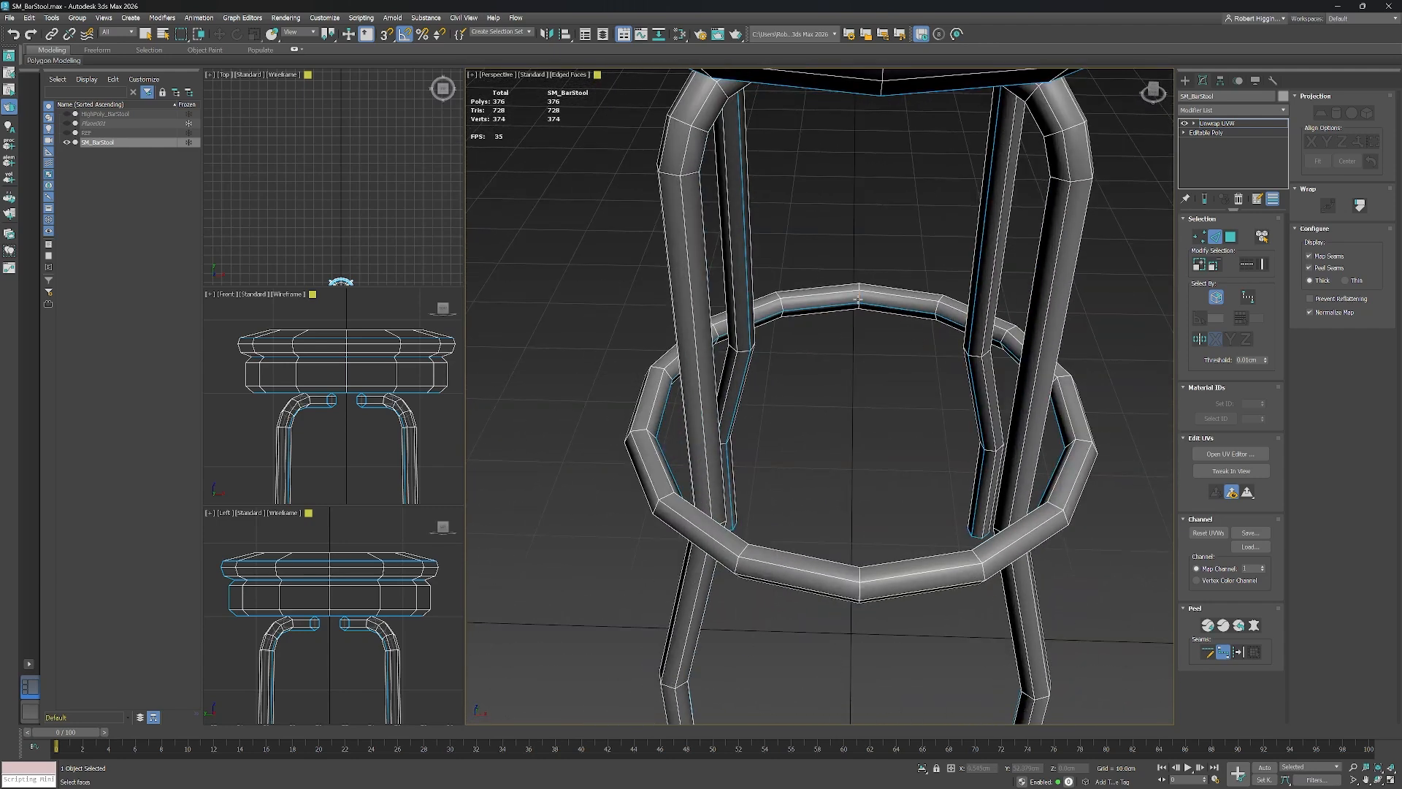
alt+middle_drag(890, 372, 826, 373)
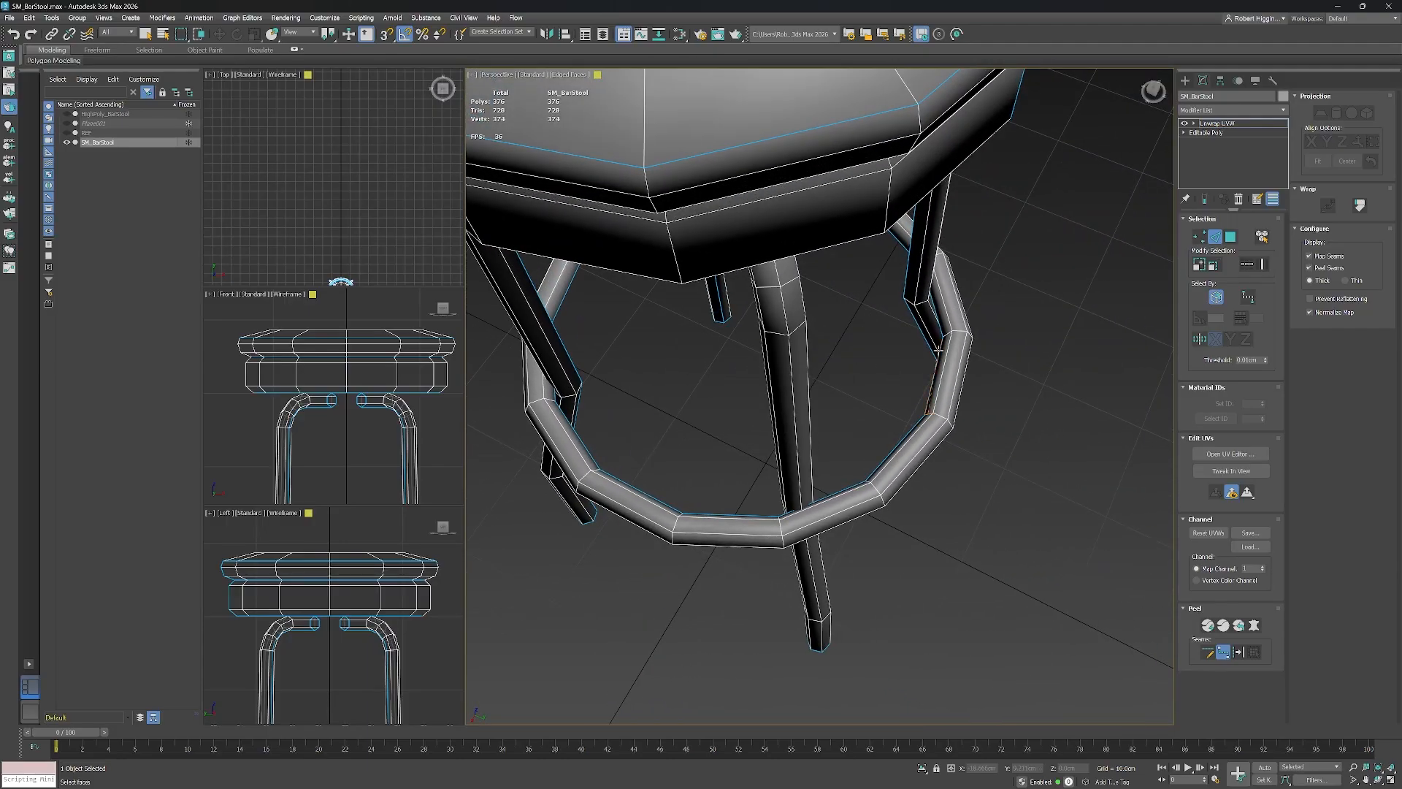
Mark a cross-section seam around the foot ring's tube at one segment joint to cut the ring open.
scroll(937, 351, up, 5)
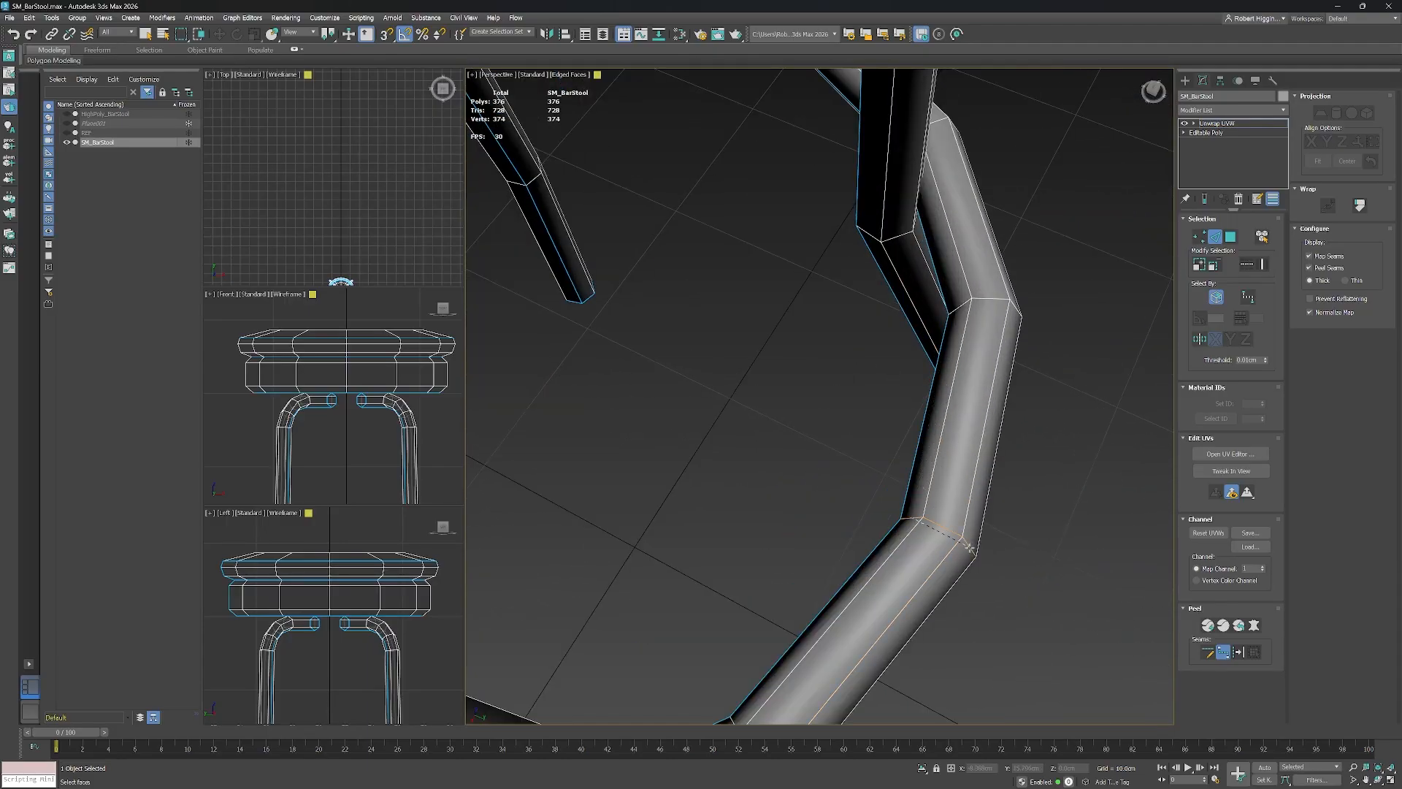
scroll(877, 518, down, 5)
alt+middle_drag(957, 572, 945, 458)
alt+middle_drag(881, 257, 955, 356)
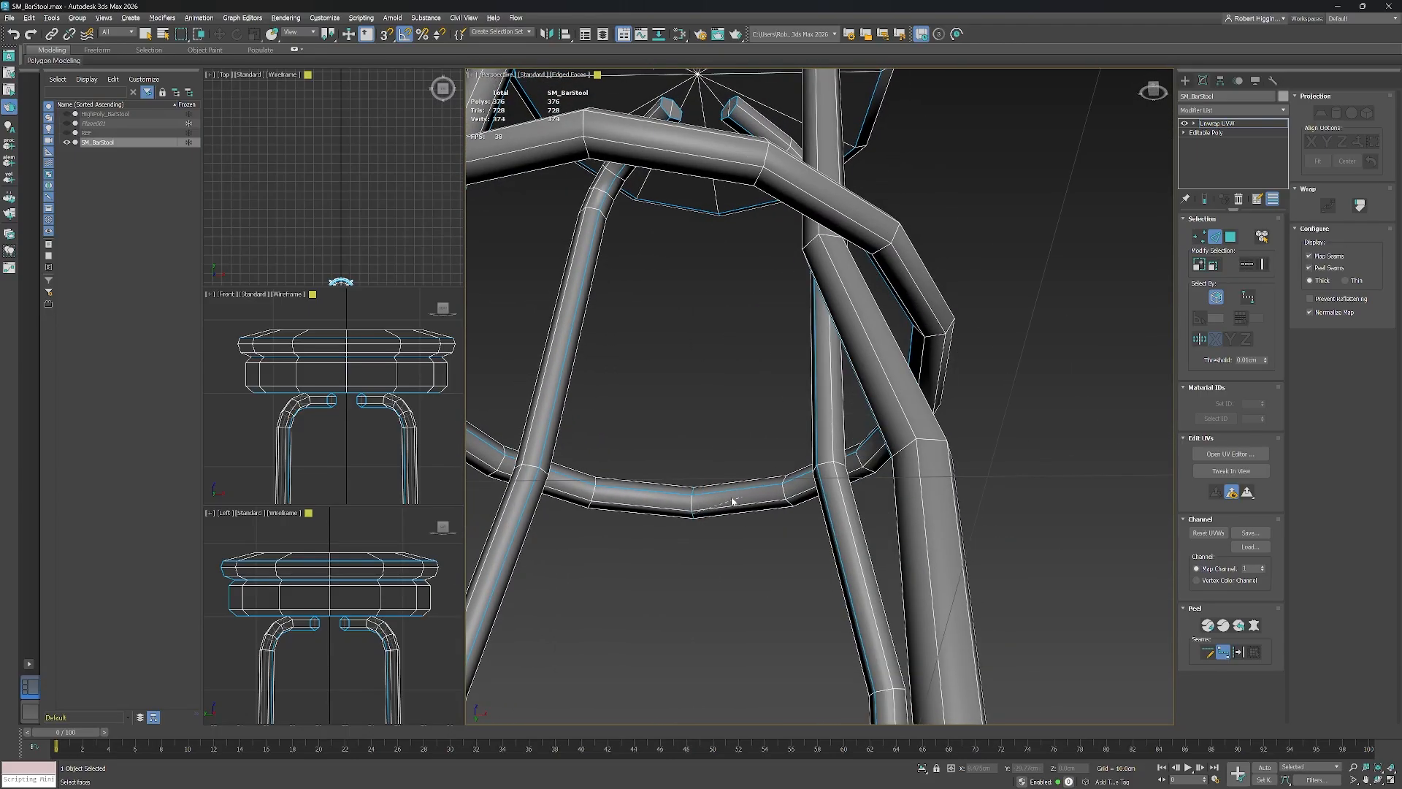
Select a polygon on the seat's top surface and expand the selection to the seams.
alt+middle_drag(738, 450, 855, 458)
scroll(856, 460, down, 5)
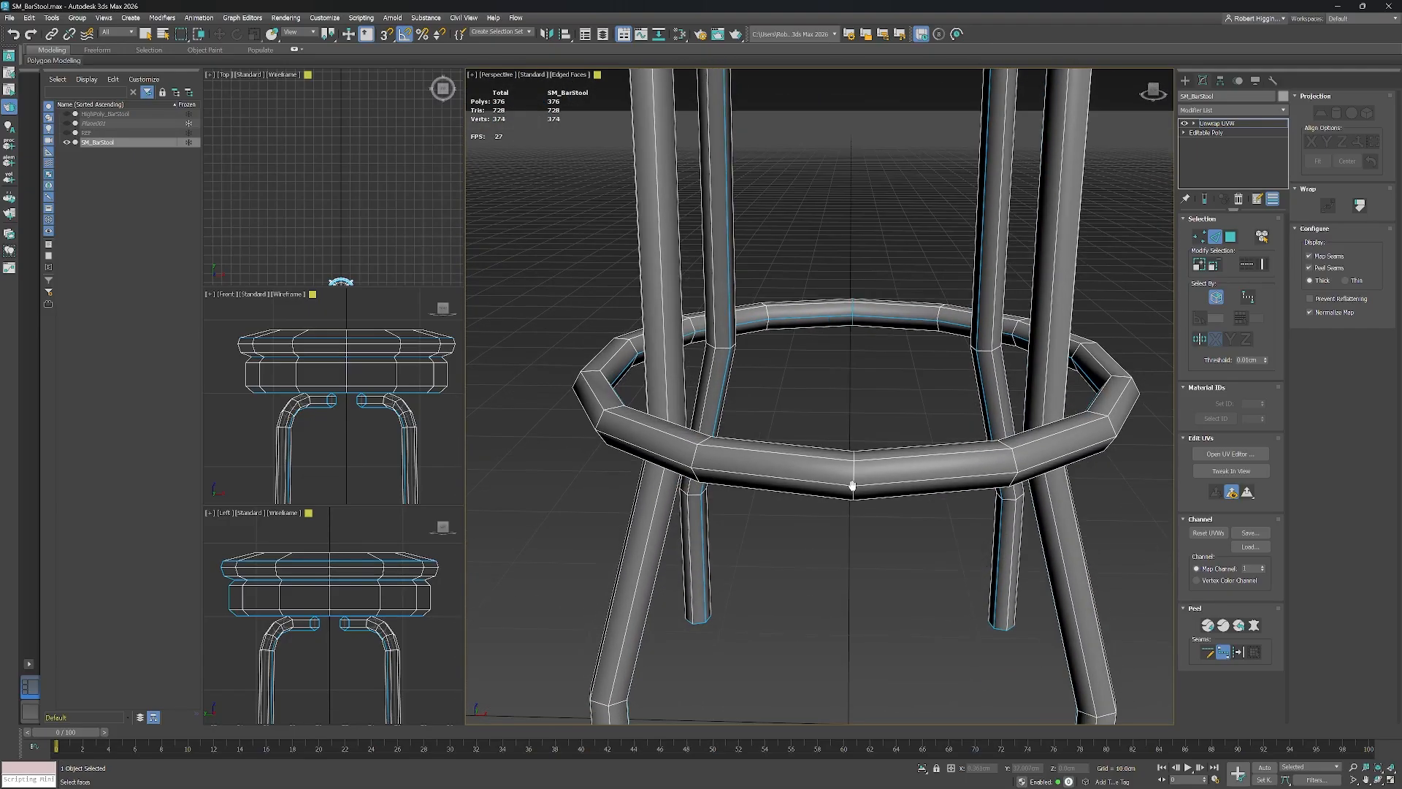
scroll(877, 363, down, 3)
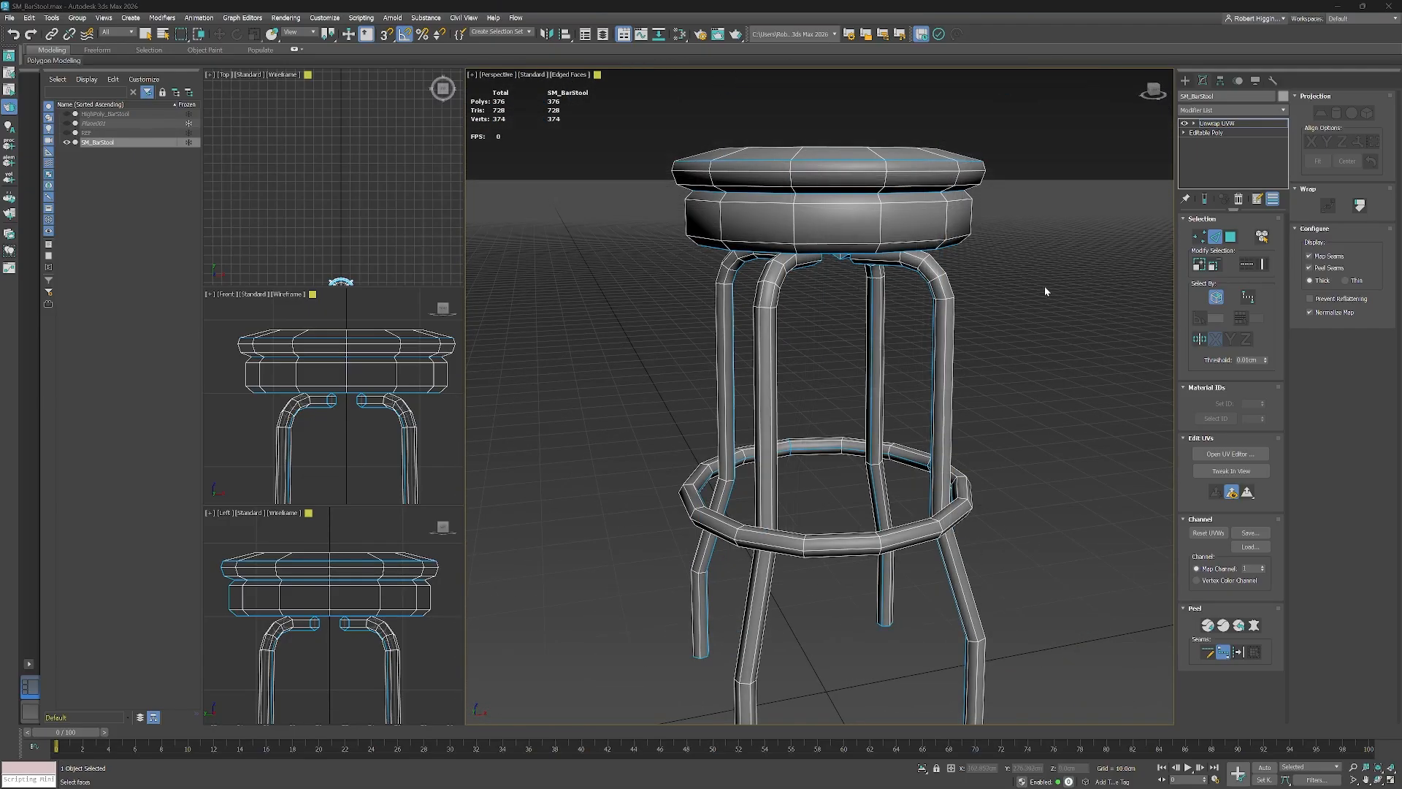
alt+middle_drag(1044, 287, 1032, 346)
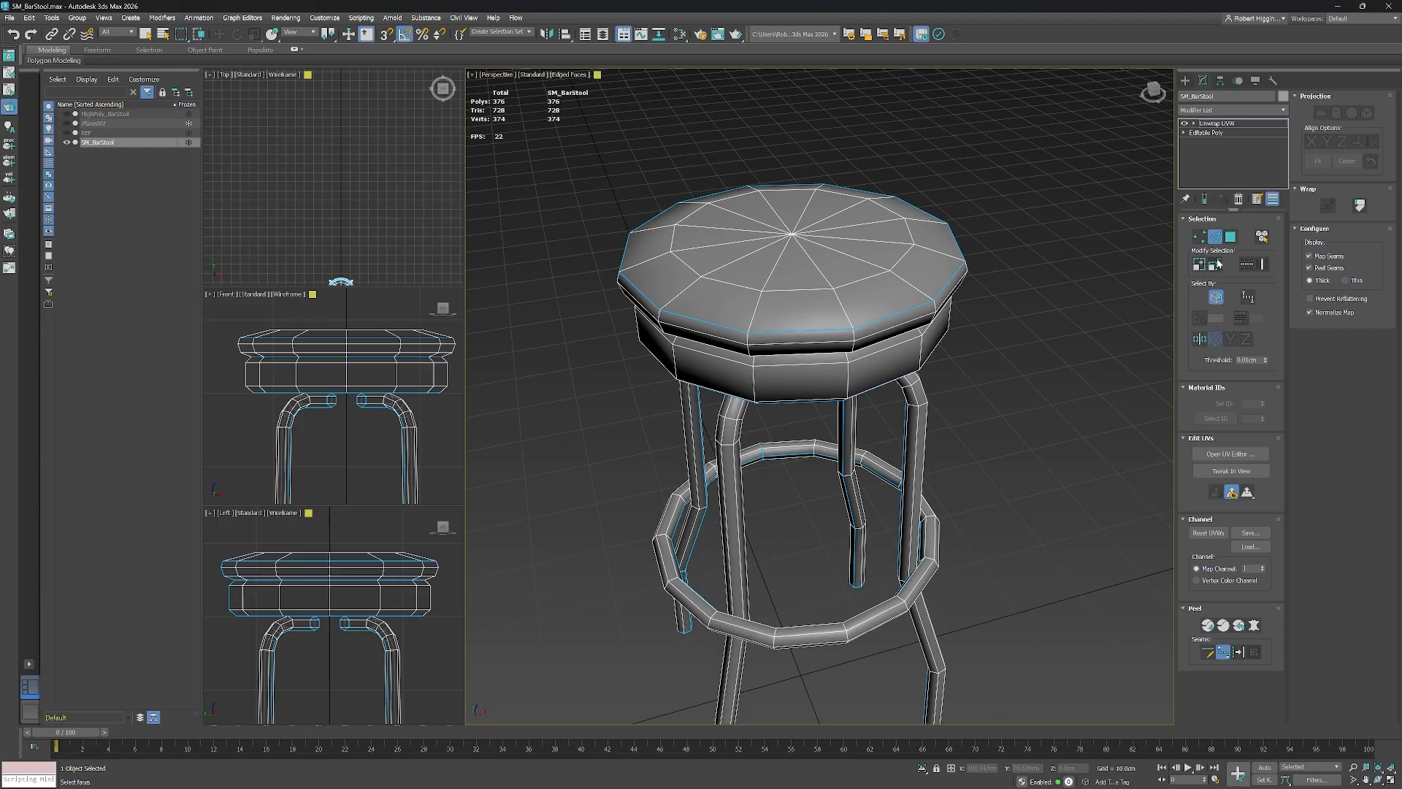
click(1230, 237)
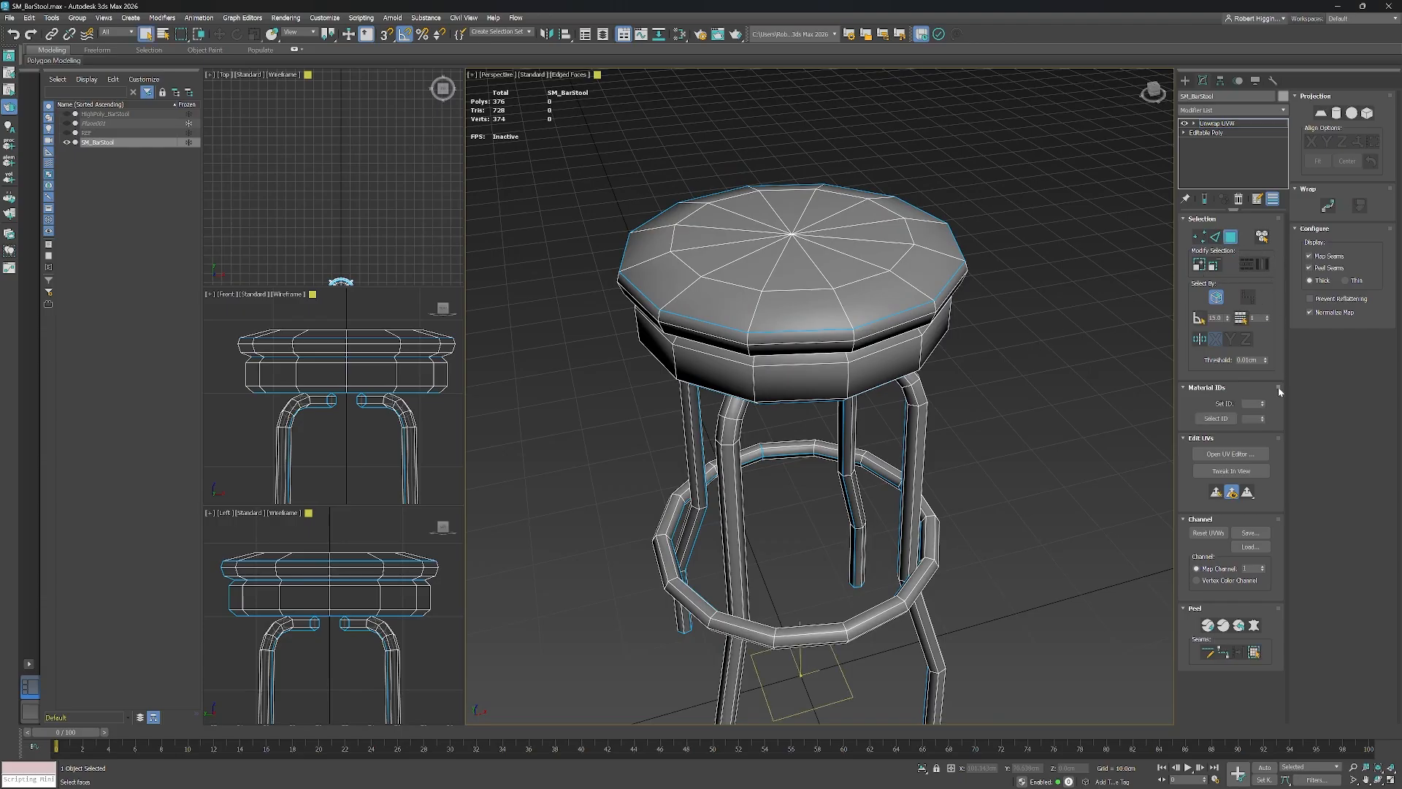
click(925, 270)
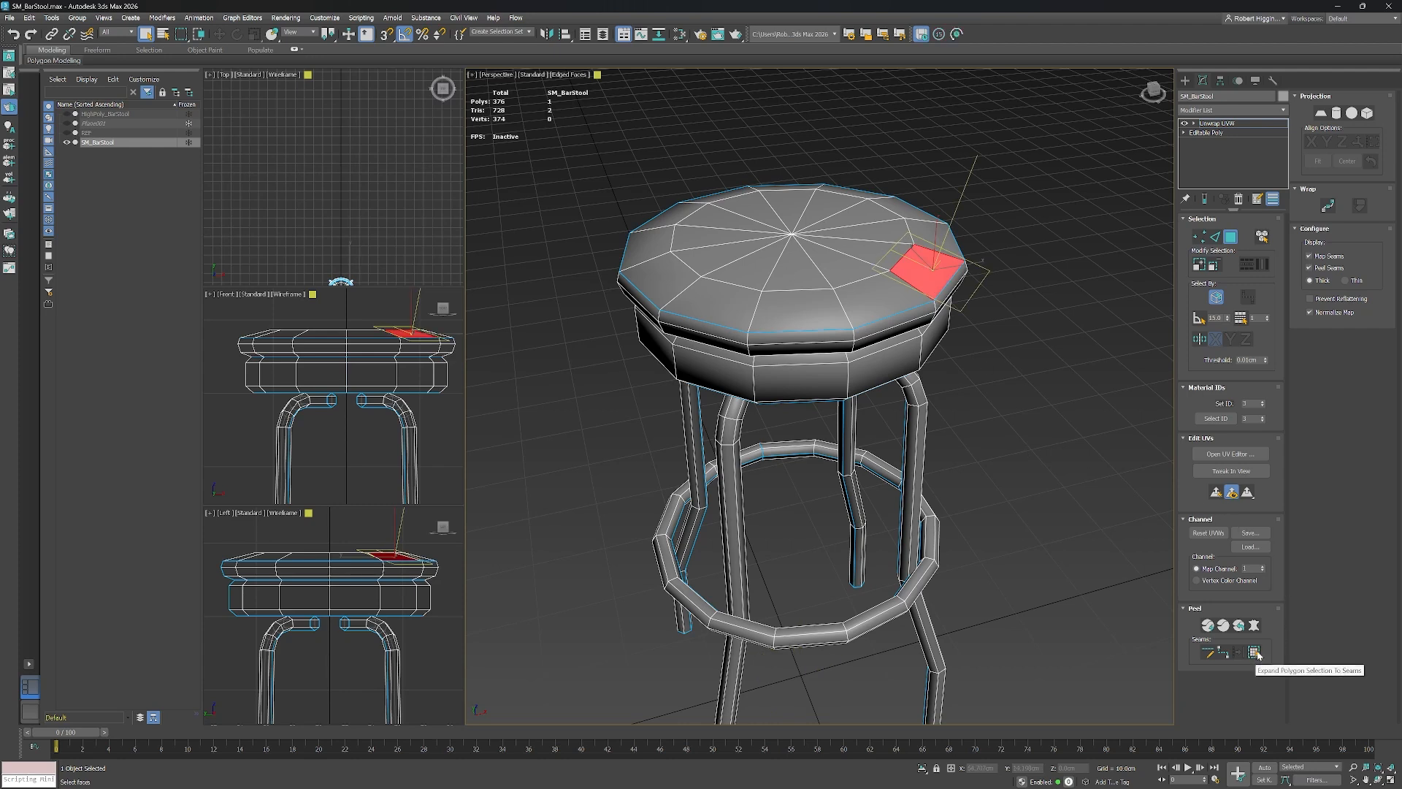
click(1256, 655)
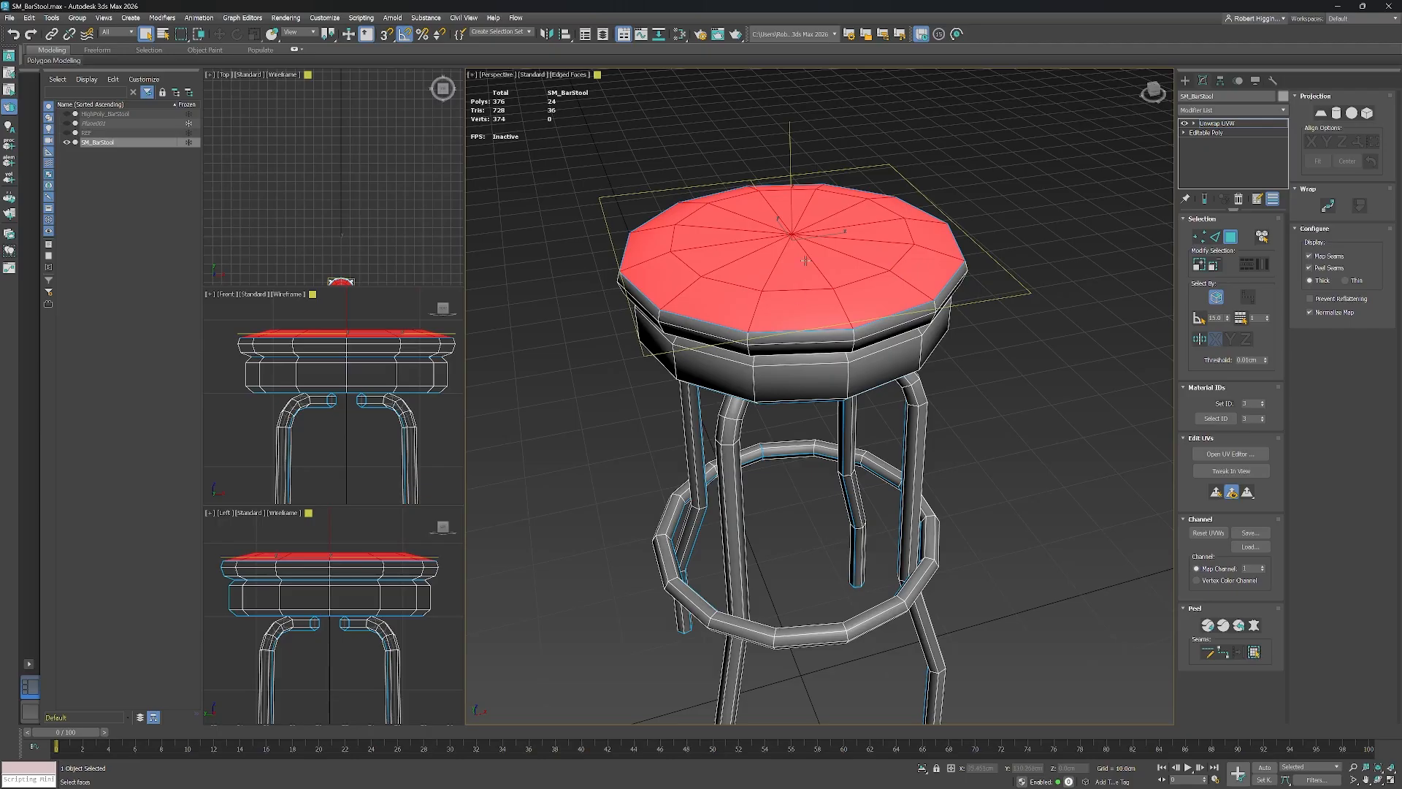
Pelt map the seat top and move its UV shell left of the checkered tile.
middle_drag(1046, 325, 1026, 374)
mouse_move(1026, 374)
alt+middle_down()
mouse_move(986, 397)
mouse_move(1029, 374)
mouse_move(1014, 386)
alt+middle_up()
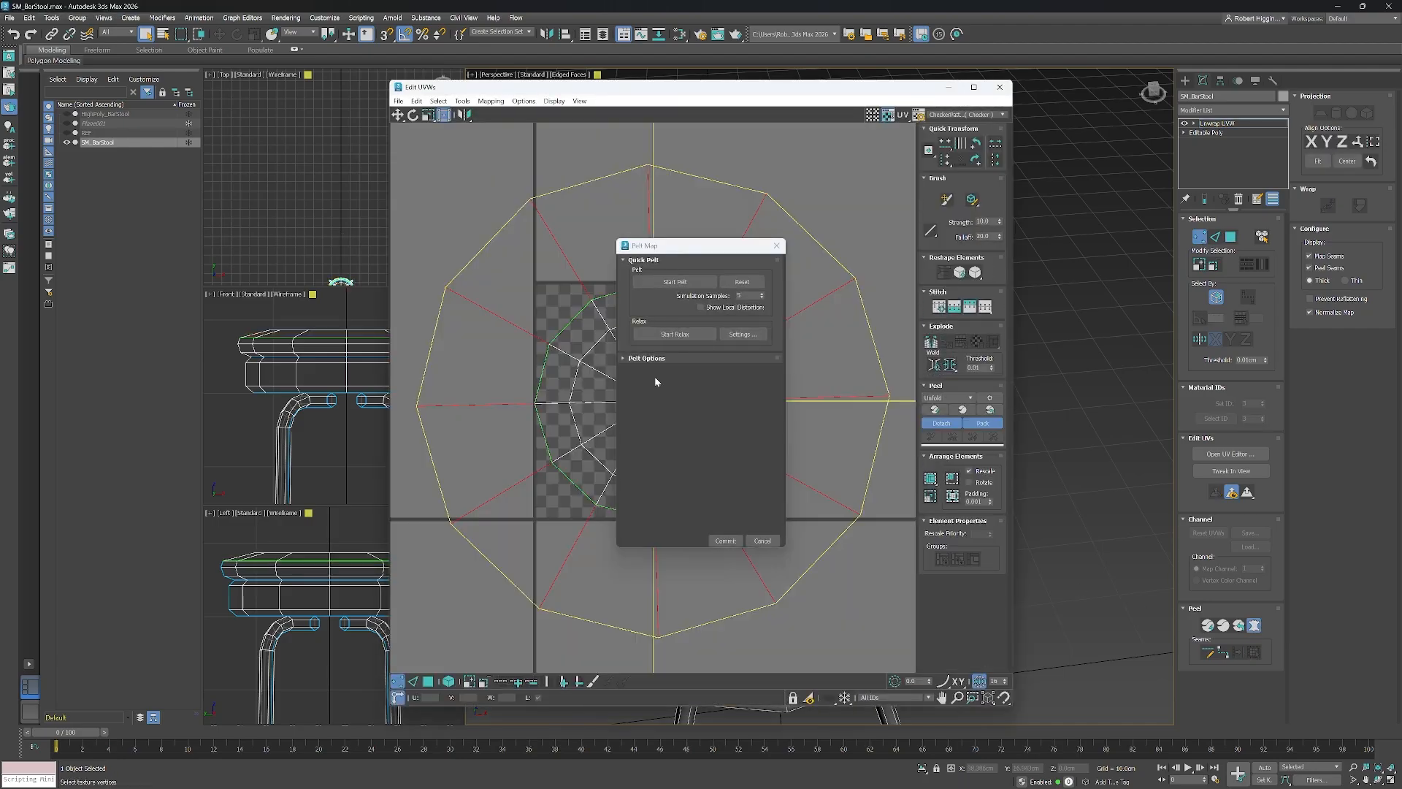
click(678, 283)
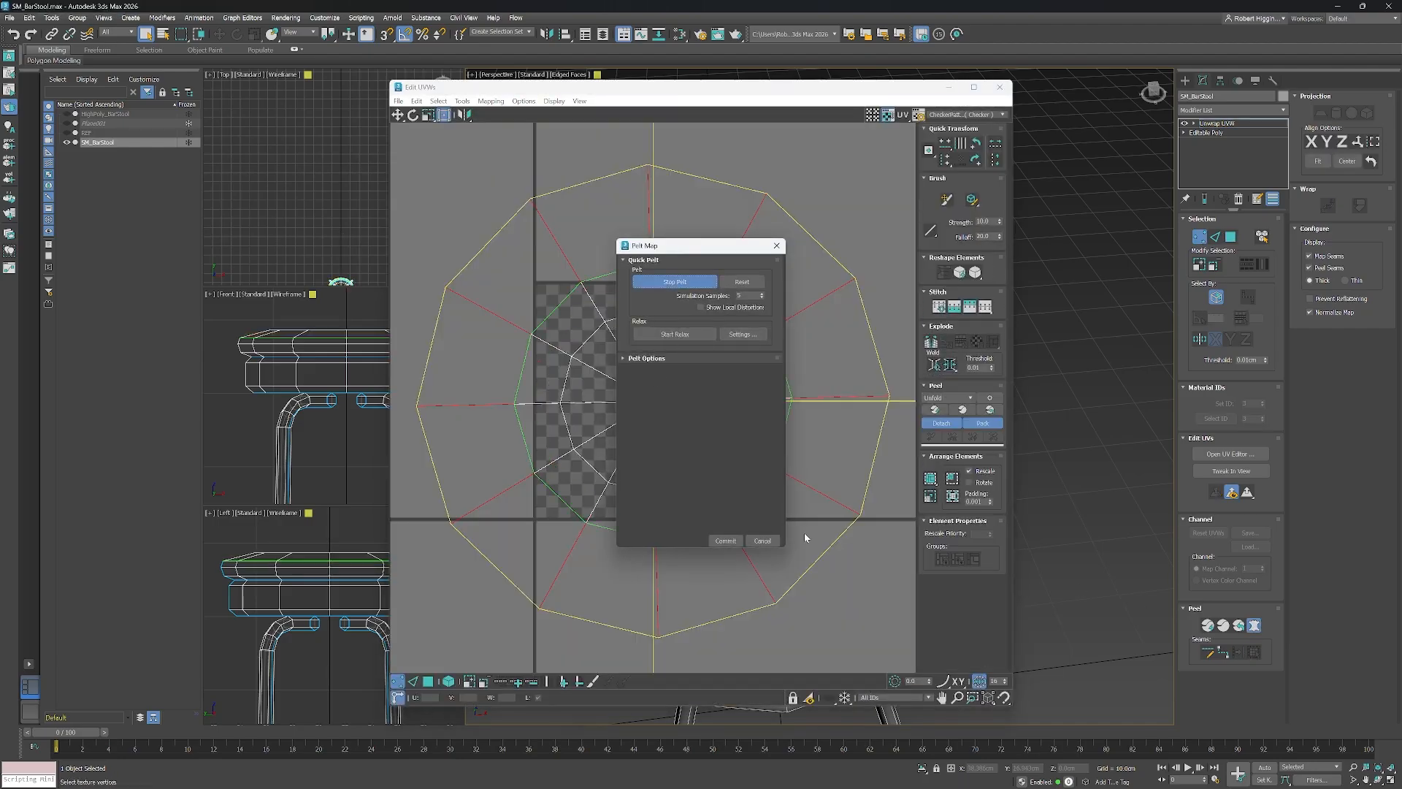
click(727, 543)
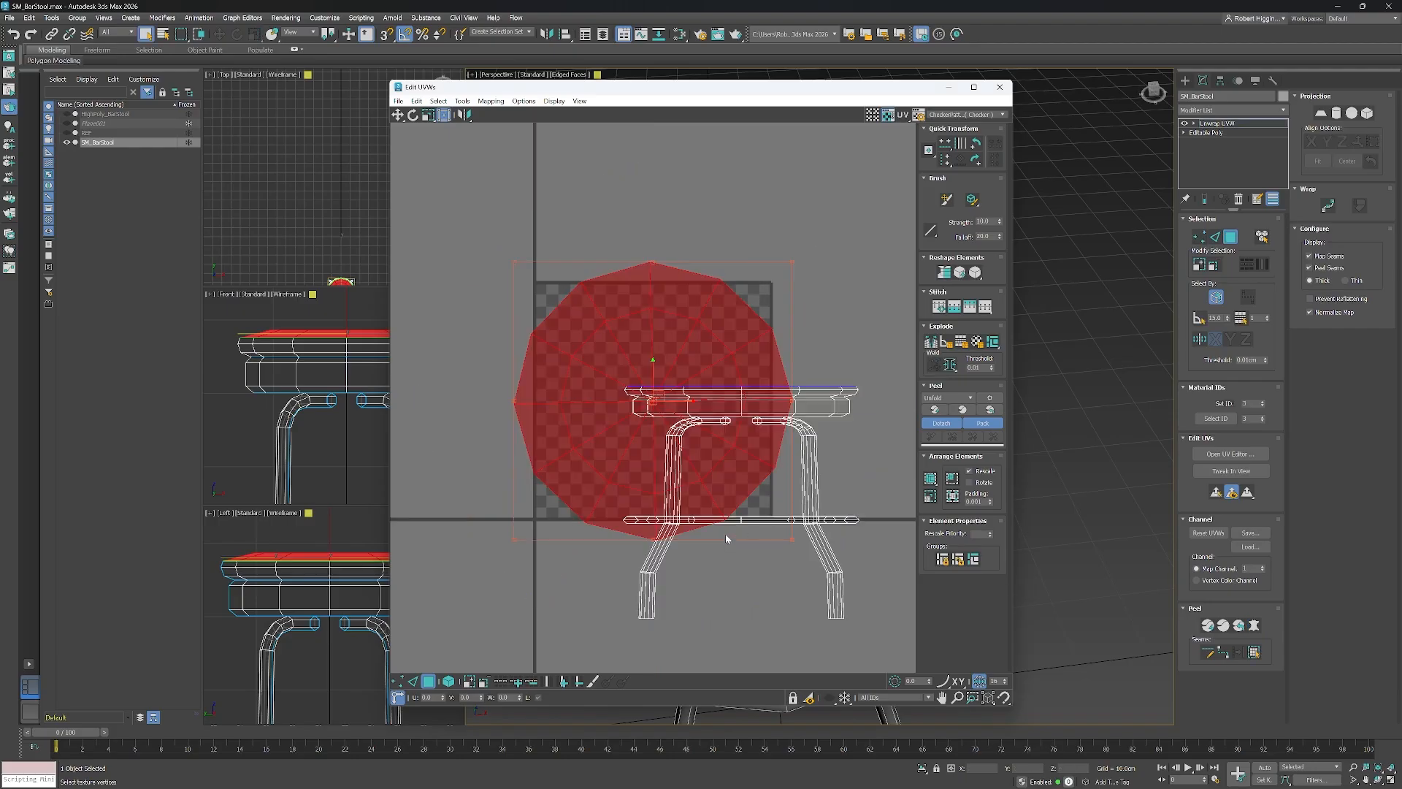
scroll(676, 382, down, 2)
drag(678, 346, 448, 336)
middle_drag(614, 352, 762, 341)
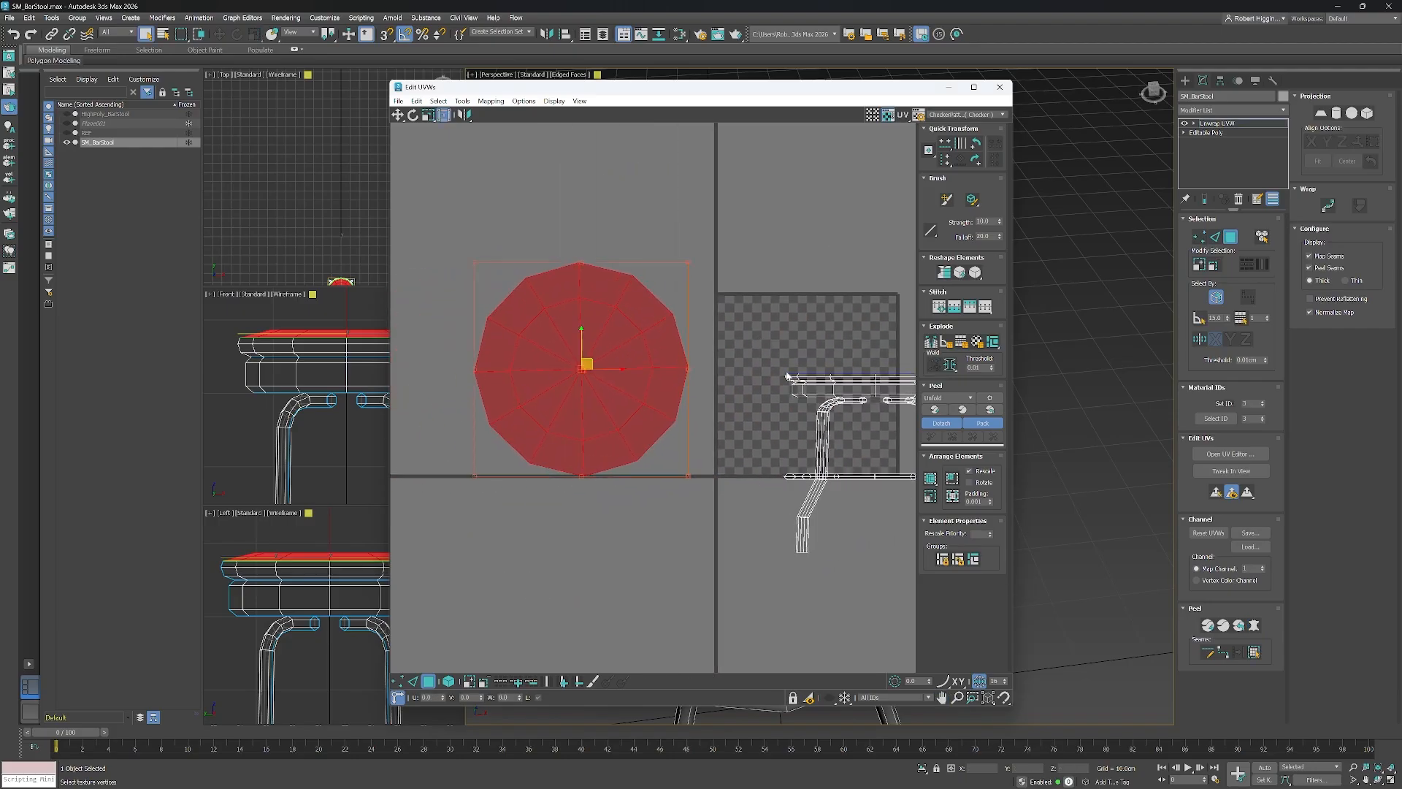
Relax the seat top's UV shell with Unfold3D Optimize.
click(464, 104)
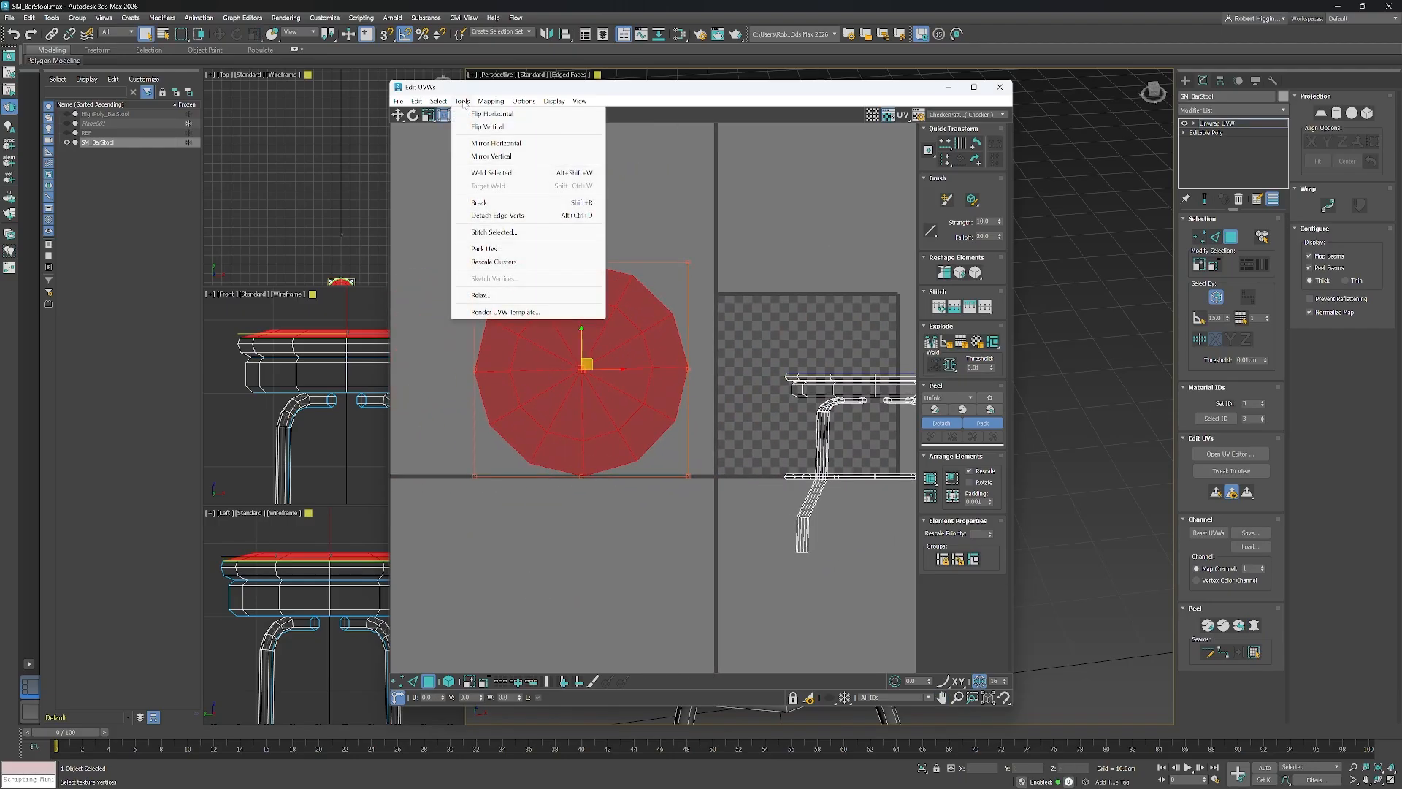
click(520, 296)
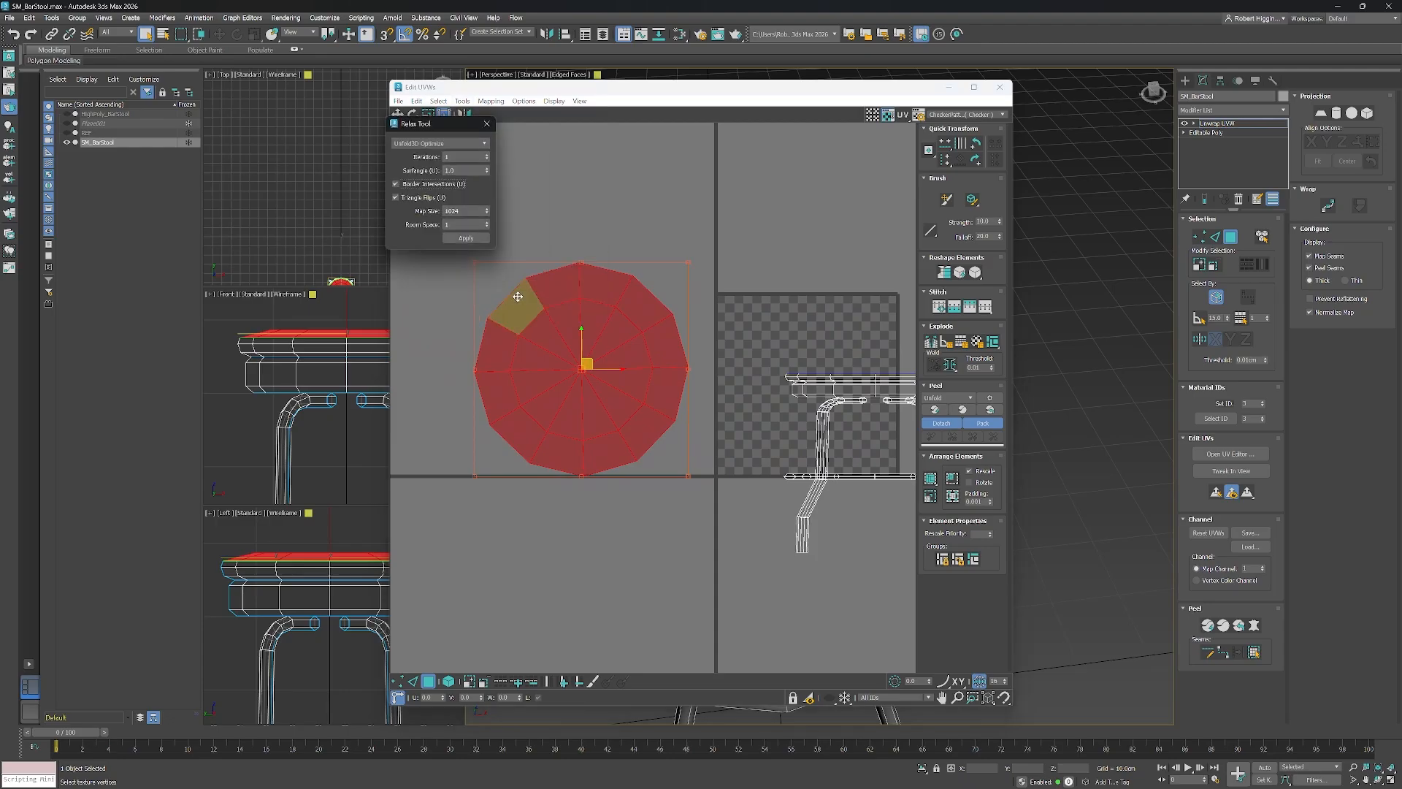
click(467, 238)
middle_drag(788, 293, 746, 290)
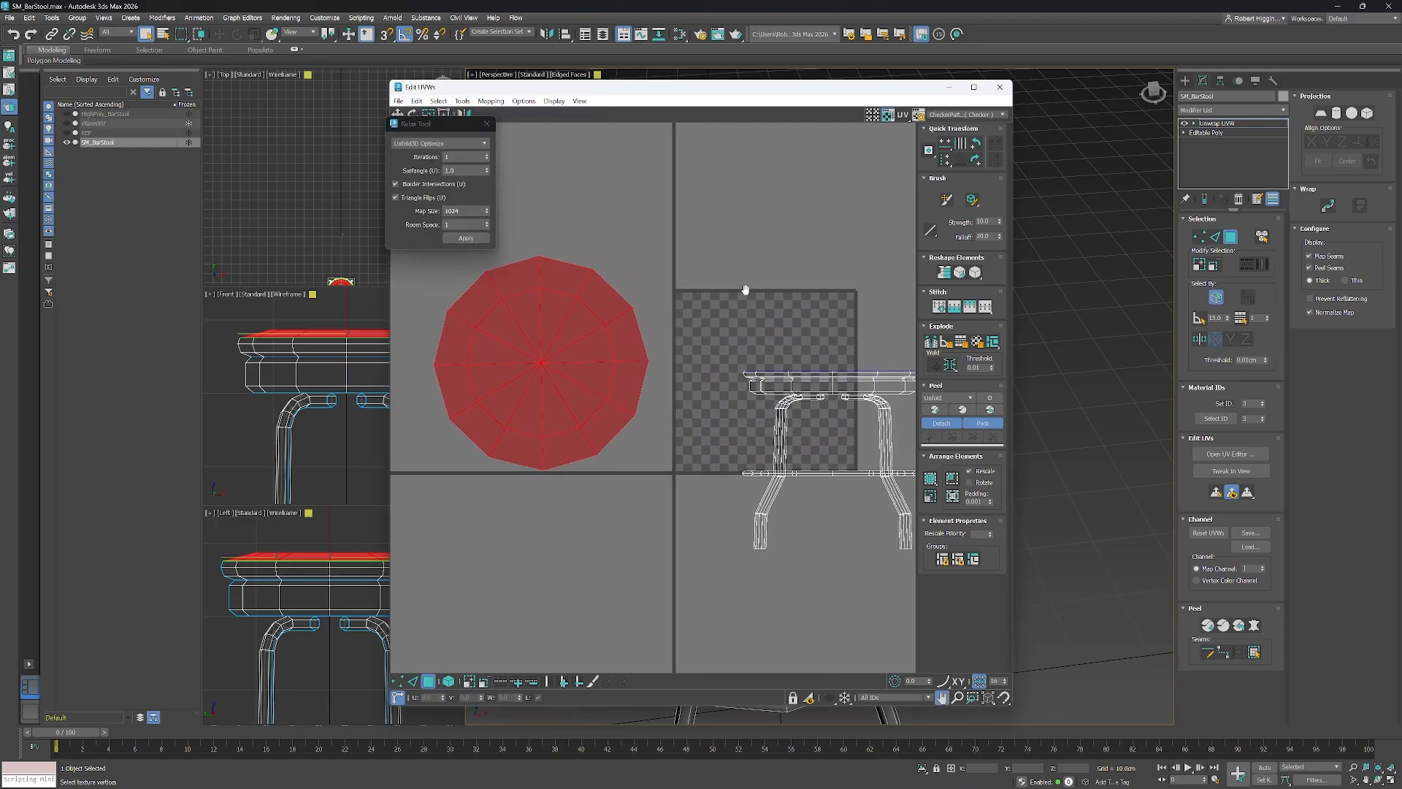
click(487, 124)
Select the seat's upper rim band out to its seams and pelt map it.
drag(827, 91, 483, 76)
alt+middle_drag(975, 446, 939, 325)
click(879, 335)
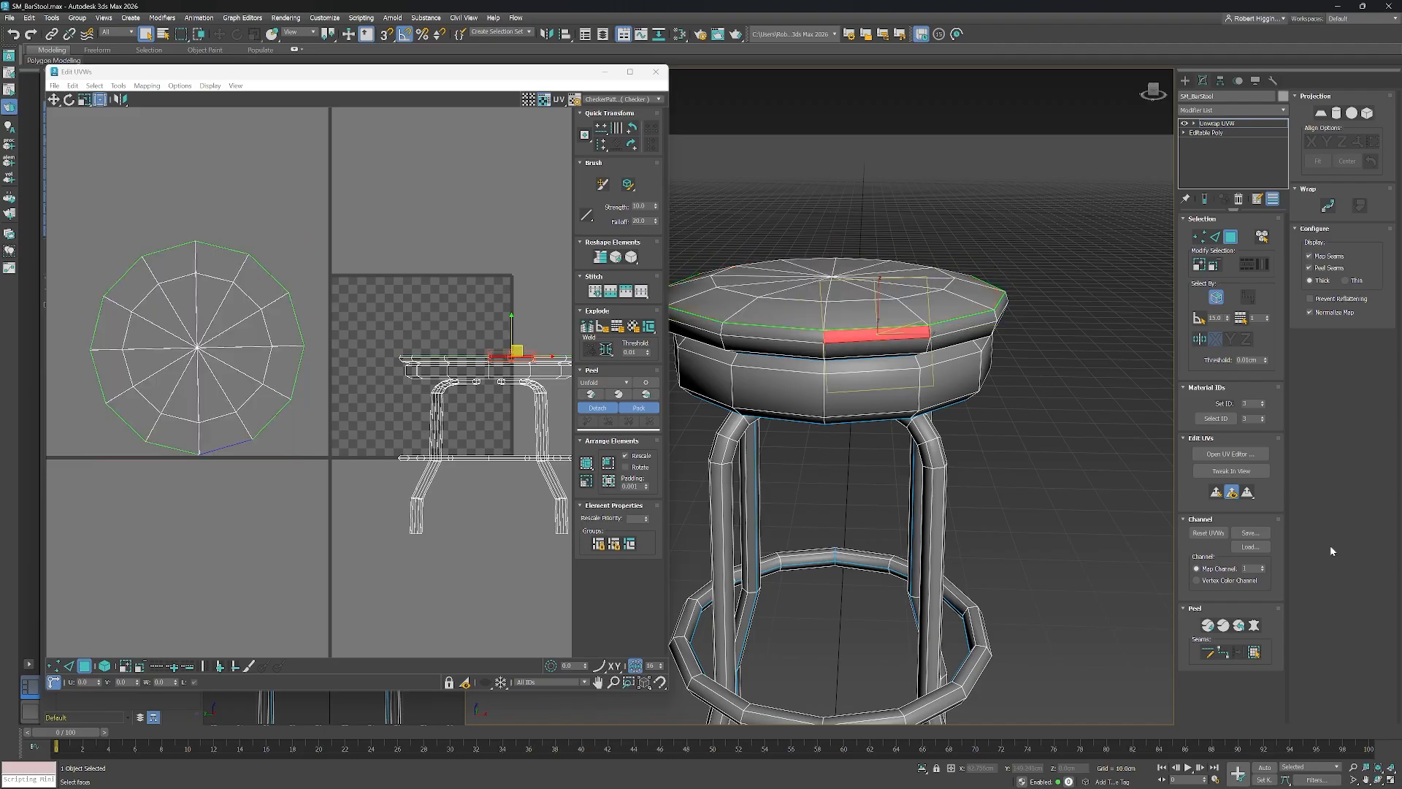
click(1254, 652)
click(1254, 625)
click(679, 282)
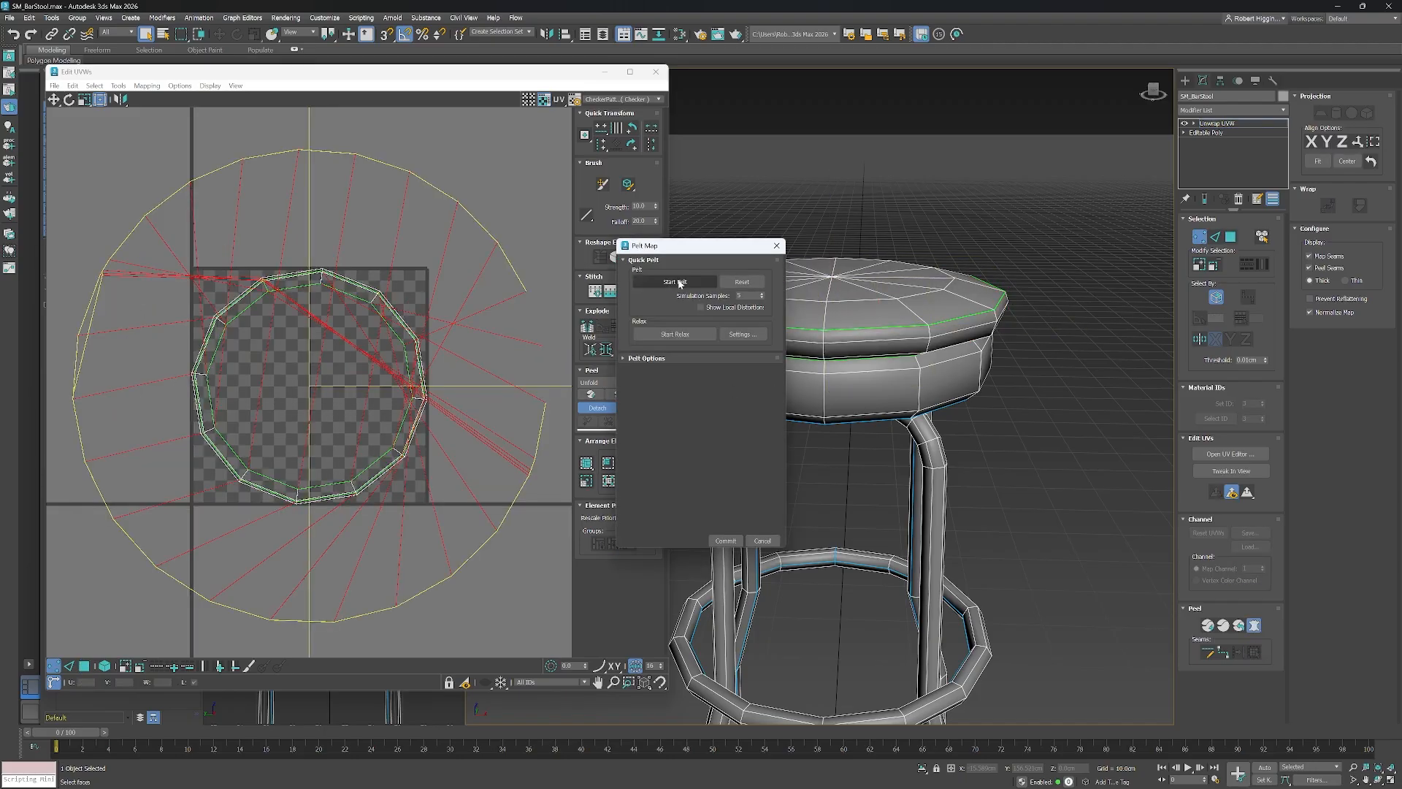
click(725, 541)
Relax the rim band's UVs with Unfold3D Optimize and place the curved strip above the checkered tile.
click(118, 85)
click(183, 283)
click(465, 239)
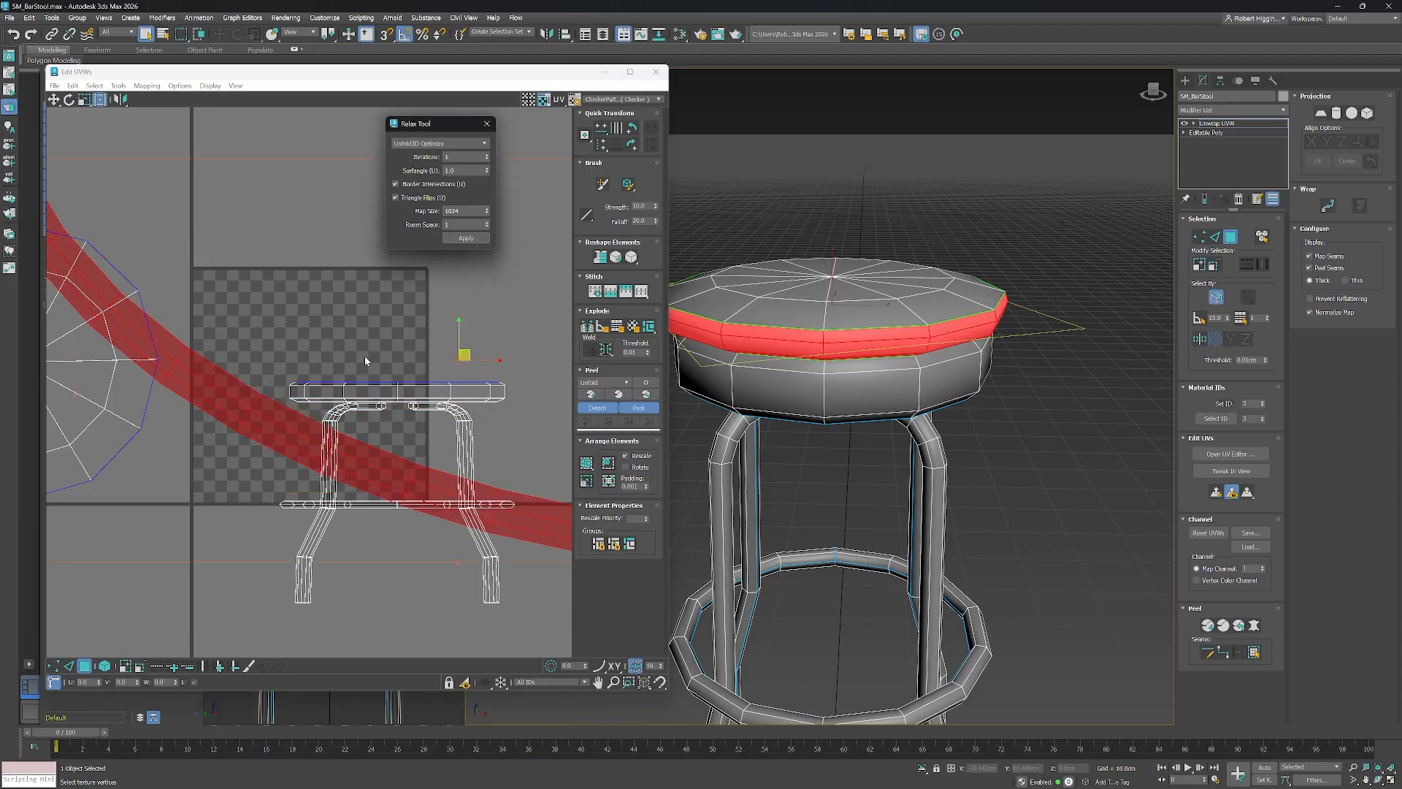
scroll(291, 366, down, 5)
drag(277, 383, 221, 258)
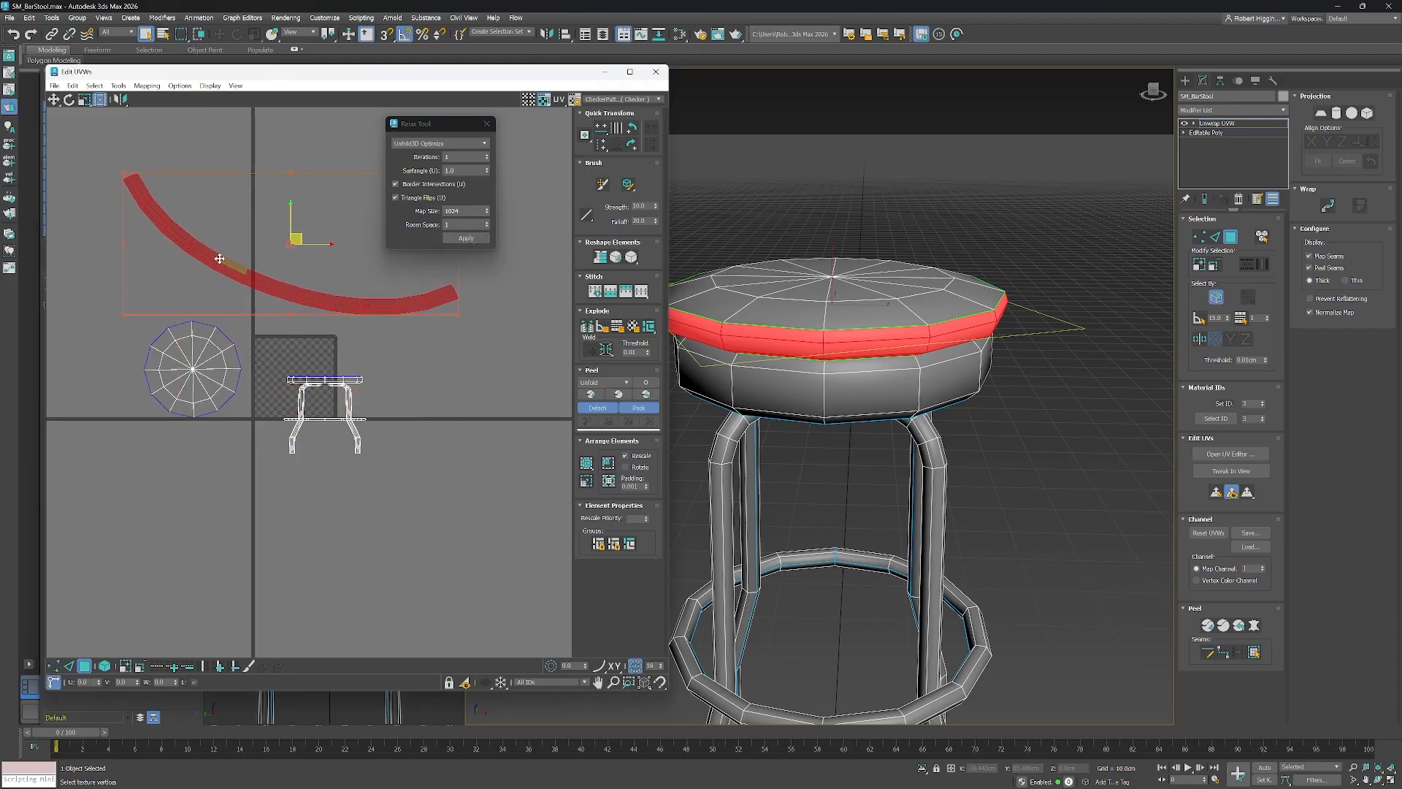
click(487, 124)
Select the UV faces of the seat's lower band and pelt map them.
click(327, 379)
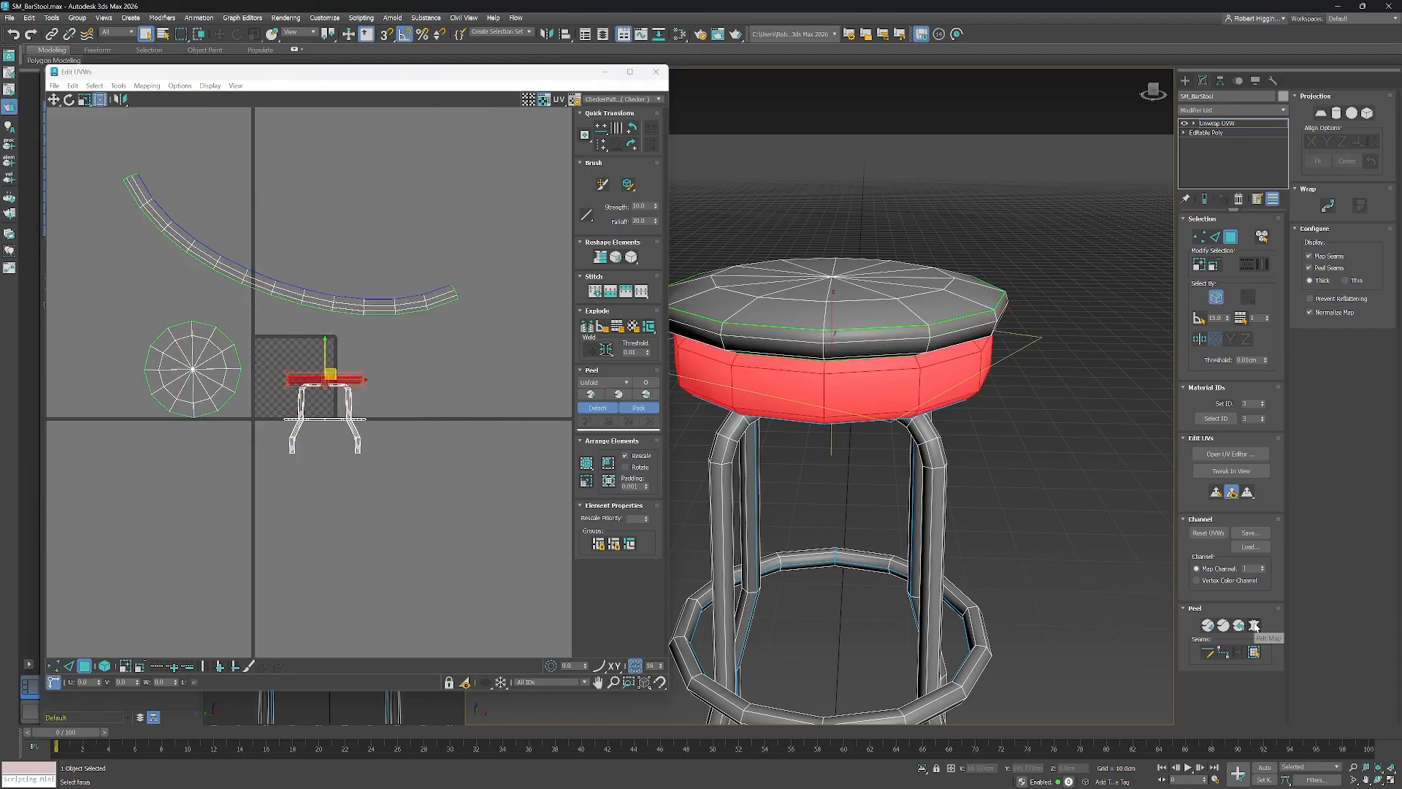
click(1255, 626)
click(673, 282)
click(727, 543)
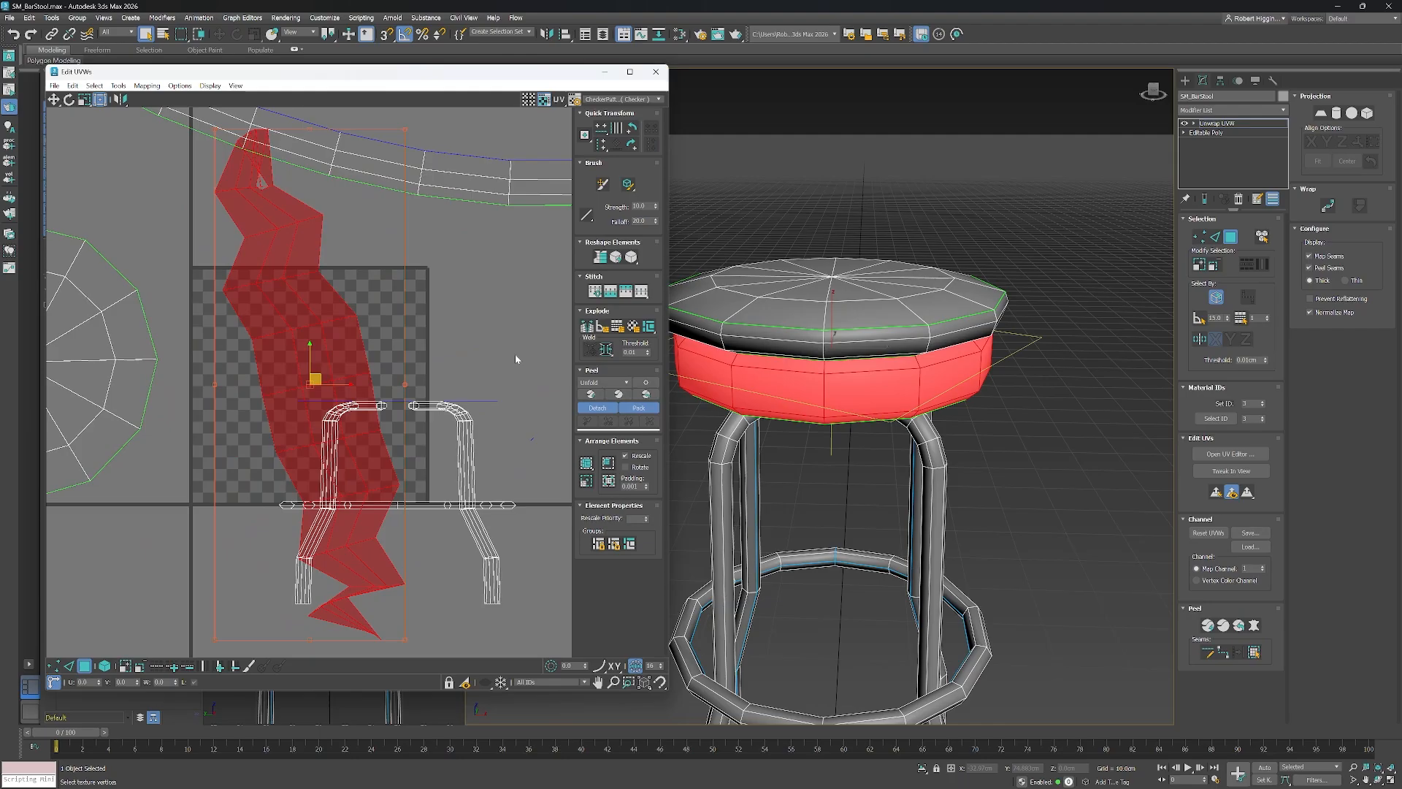
Relax the lower band's UVs with Unfold3D Optimize and move the strip below the seat top shell.
click(119, 87)
click(154, 282)
click(472, 241)
click(486, 124)
scroll(422, 340, down, 4)
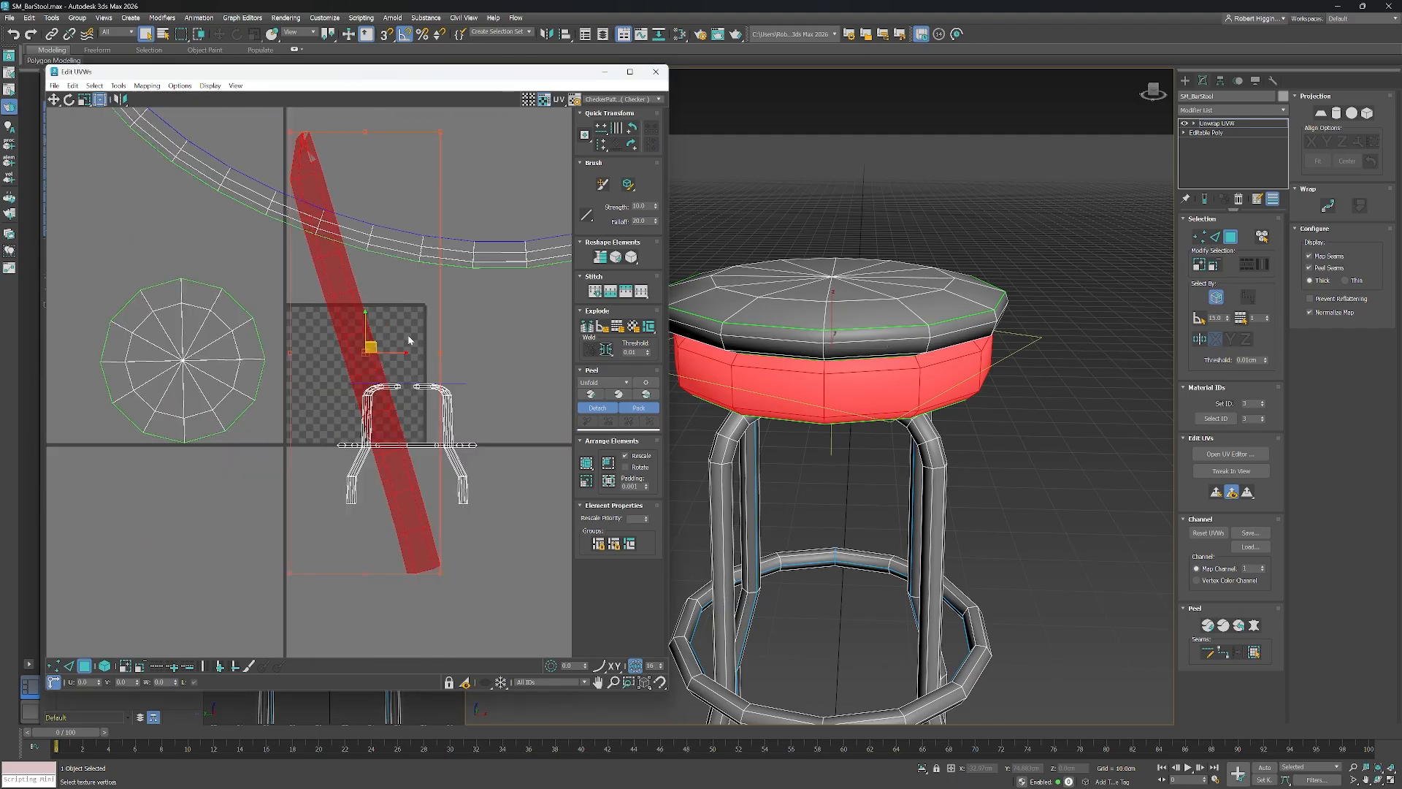
drag(345, 304, 187, 537)
scroll(315, 509, down, 2)
middle_drag(316, 512, 409, 360)
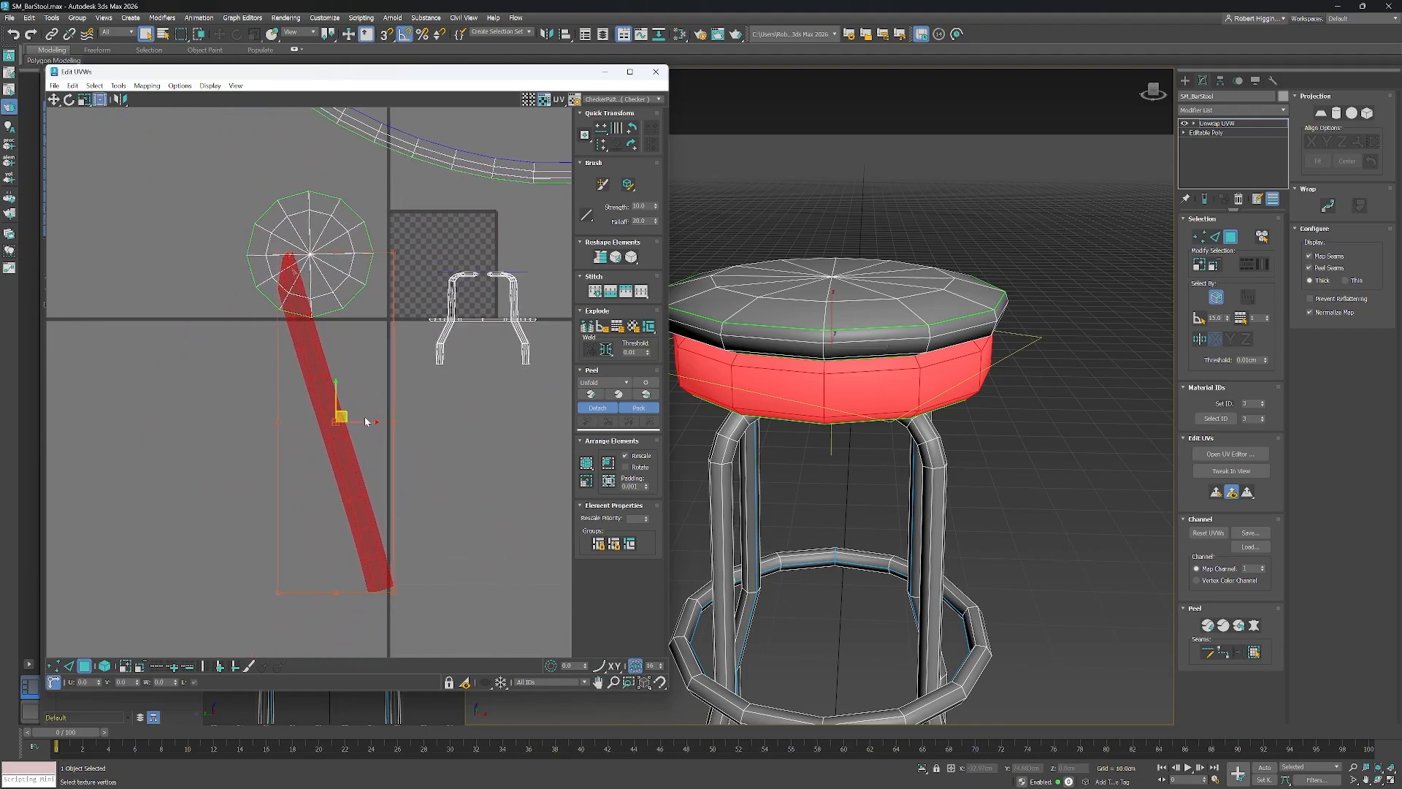
Rotate the lower band's UV strip until it lies nearly horizontal.
key(space)
mouse_move(366, 406)
middle_down()
mouse_move(379, 391)
mouse_move(362, 411)
middle_up()
key(e)
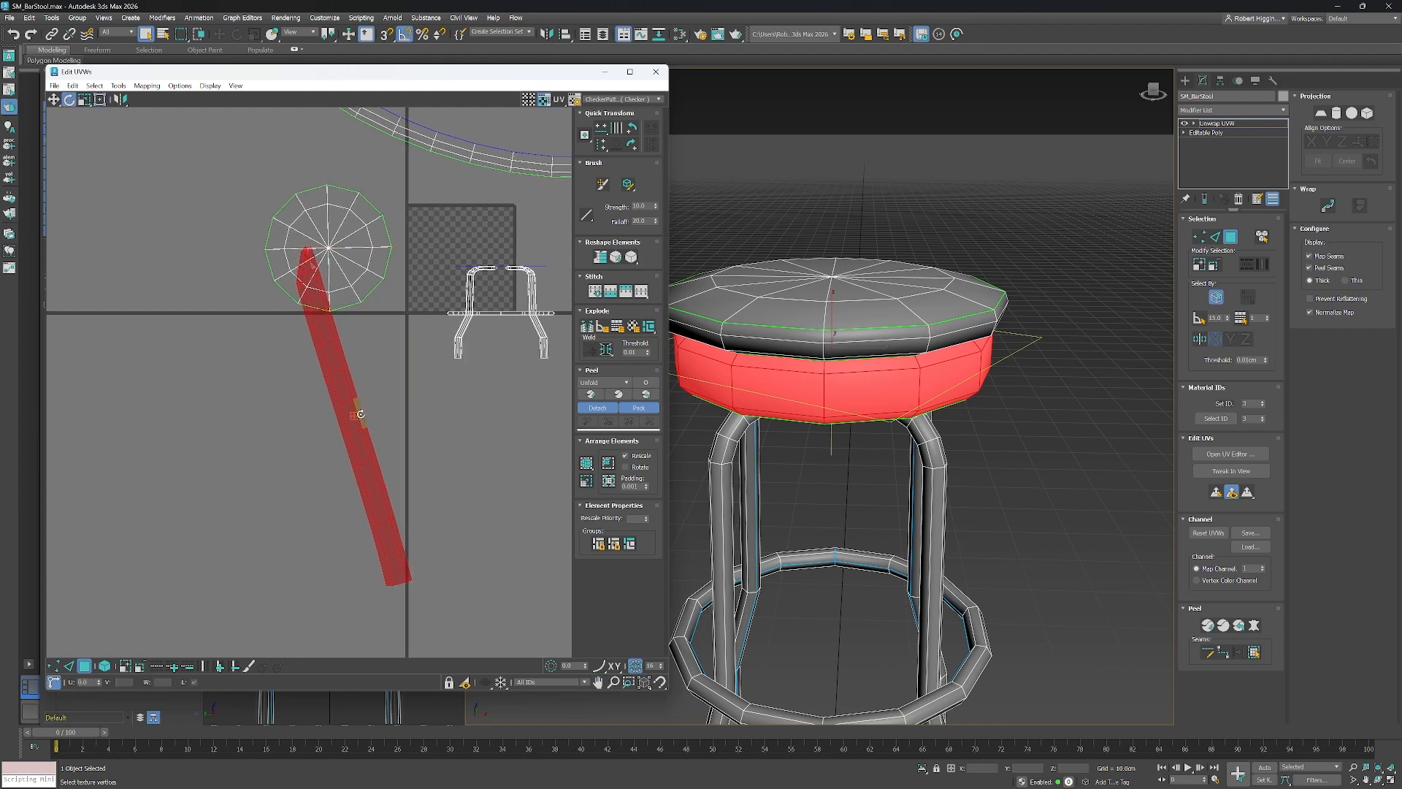
drag(362, 411, 437, 424)
middle_drag(361, 456, 487, 421)
scroll(322, 397, up, 3)
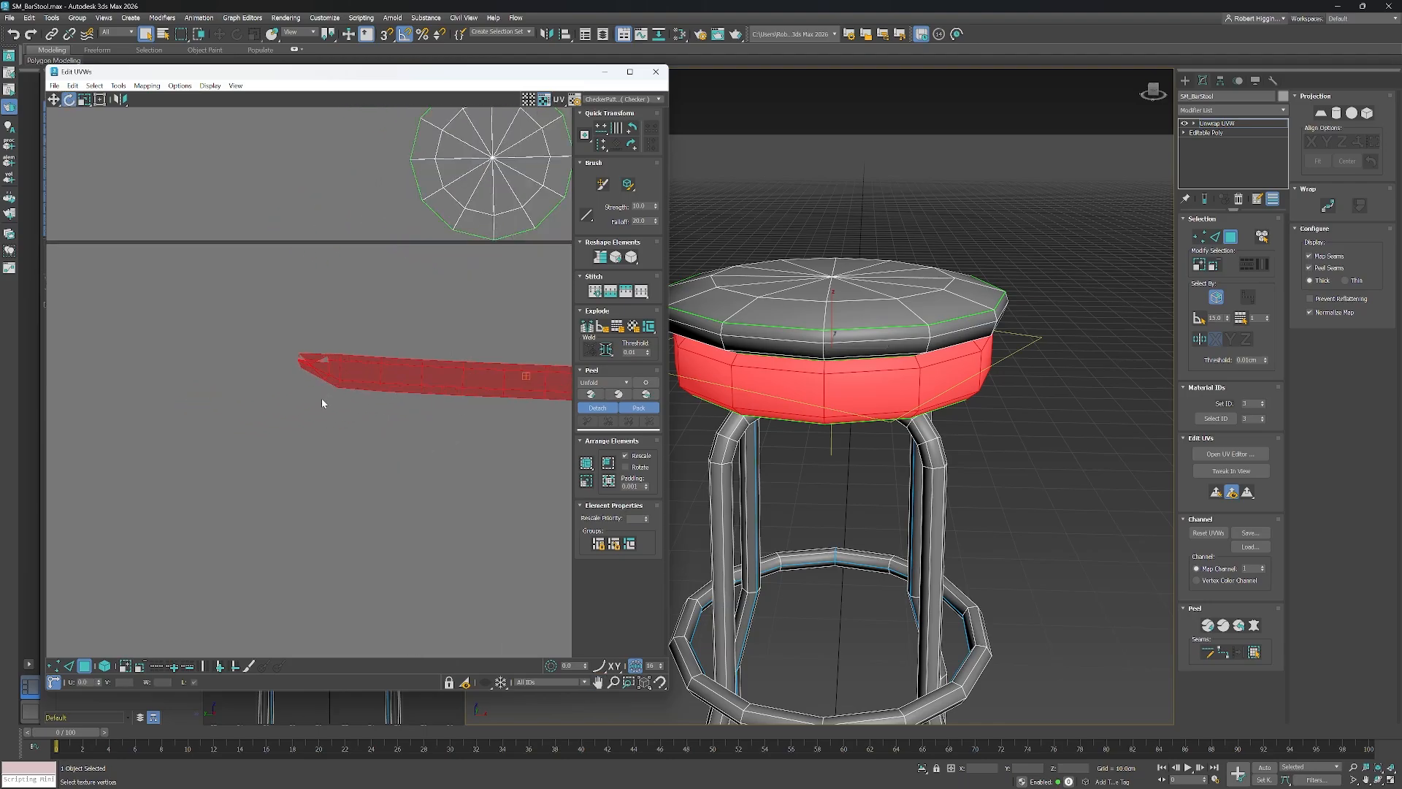
Select the distorted faces at the strip's left end and relax them into a clean separate piece.
drag(245, 301, 336, 409)
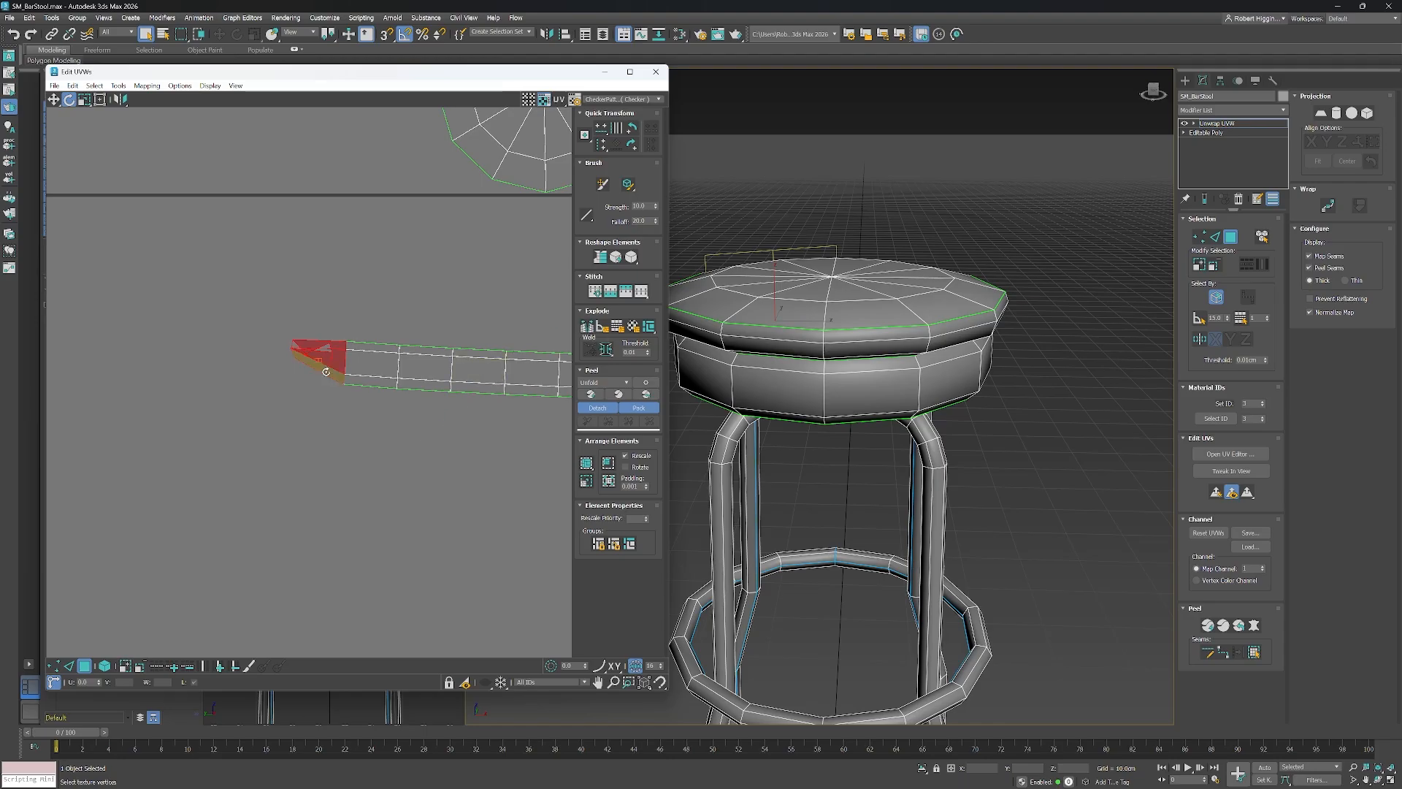
click(118, 86)
click(157, 280)
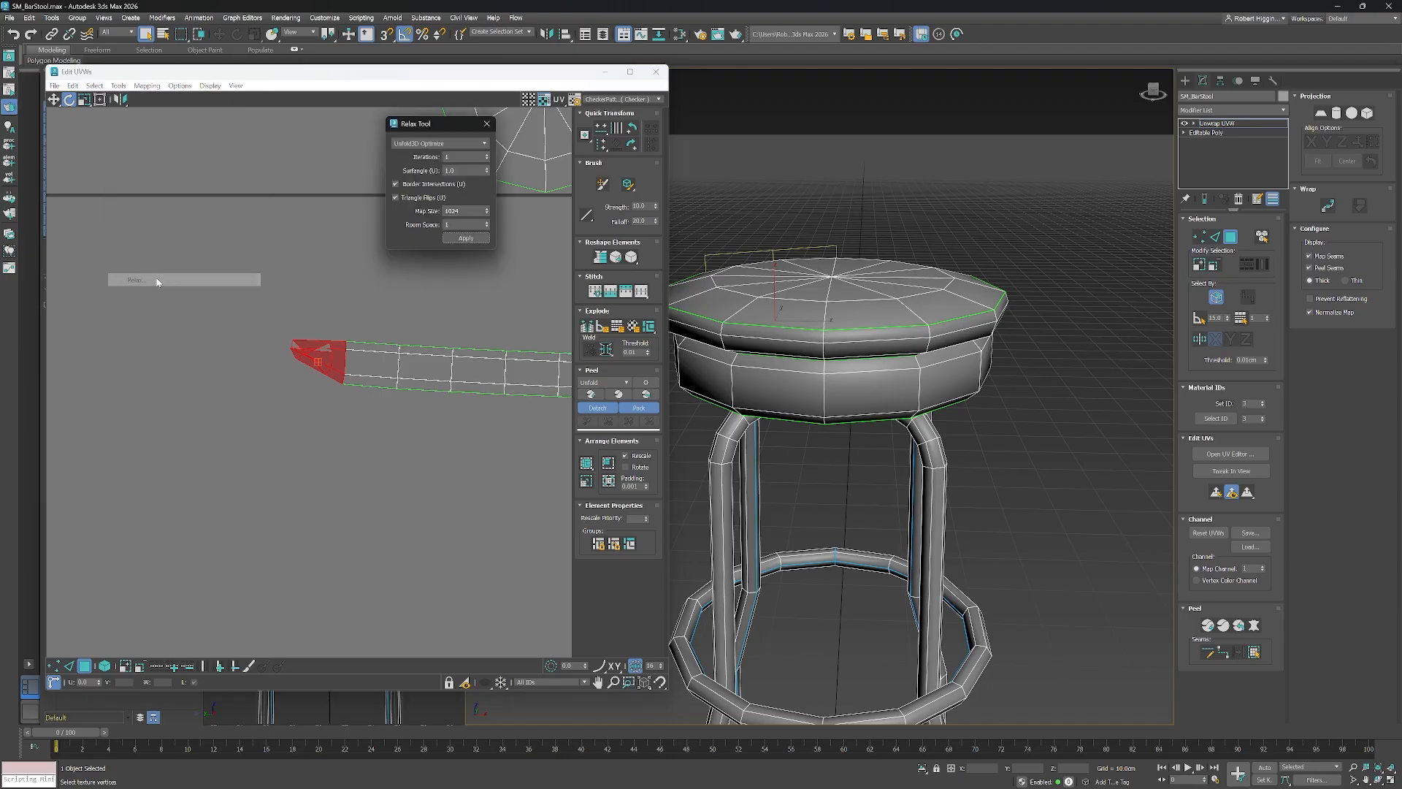
click(464, 239)
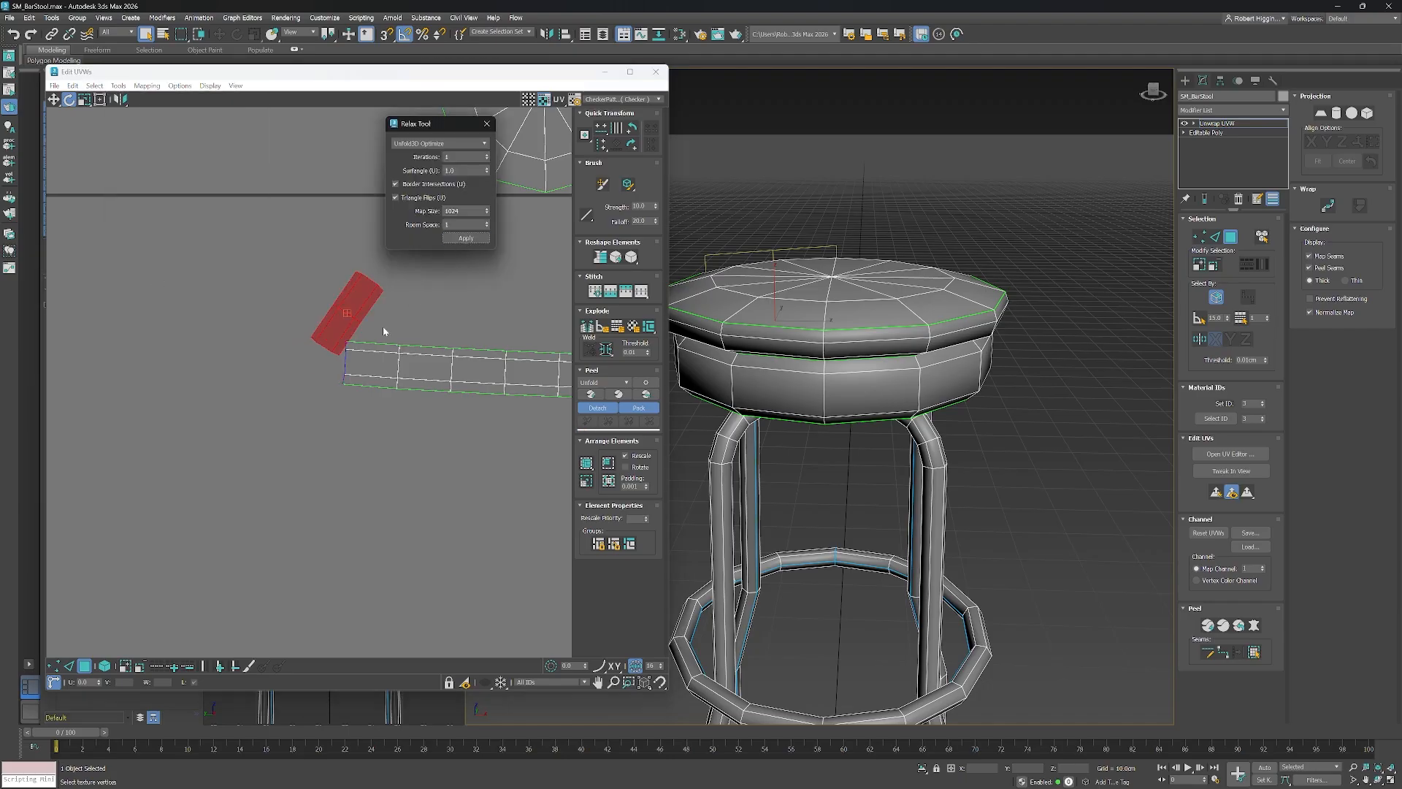
click(487, 125)
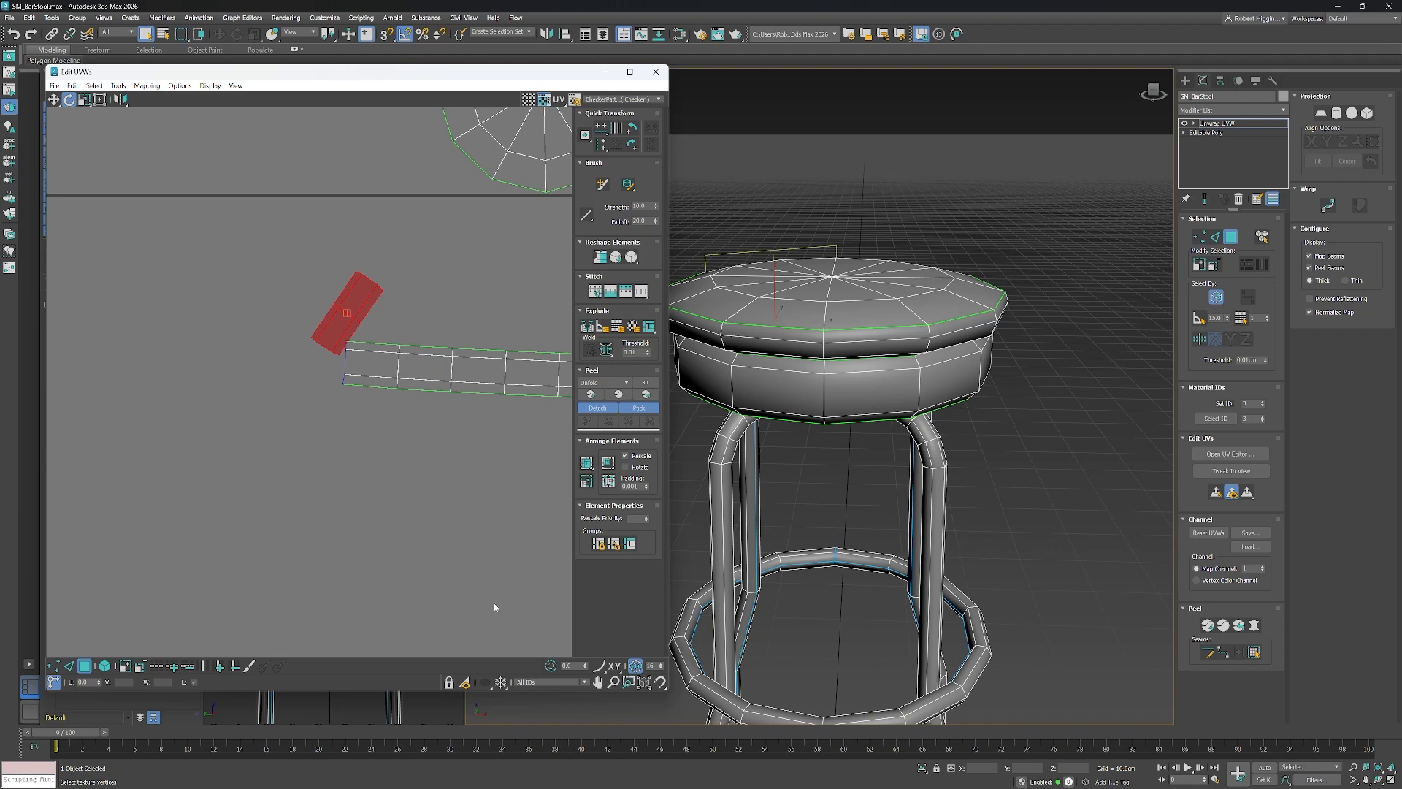
Select the open end edge of the lower band strip beside the detached piece to identify its matching edge.
click(71, 665)
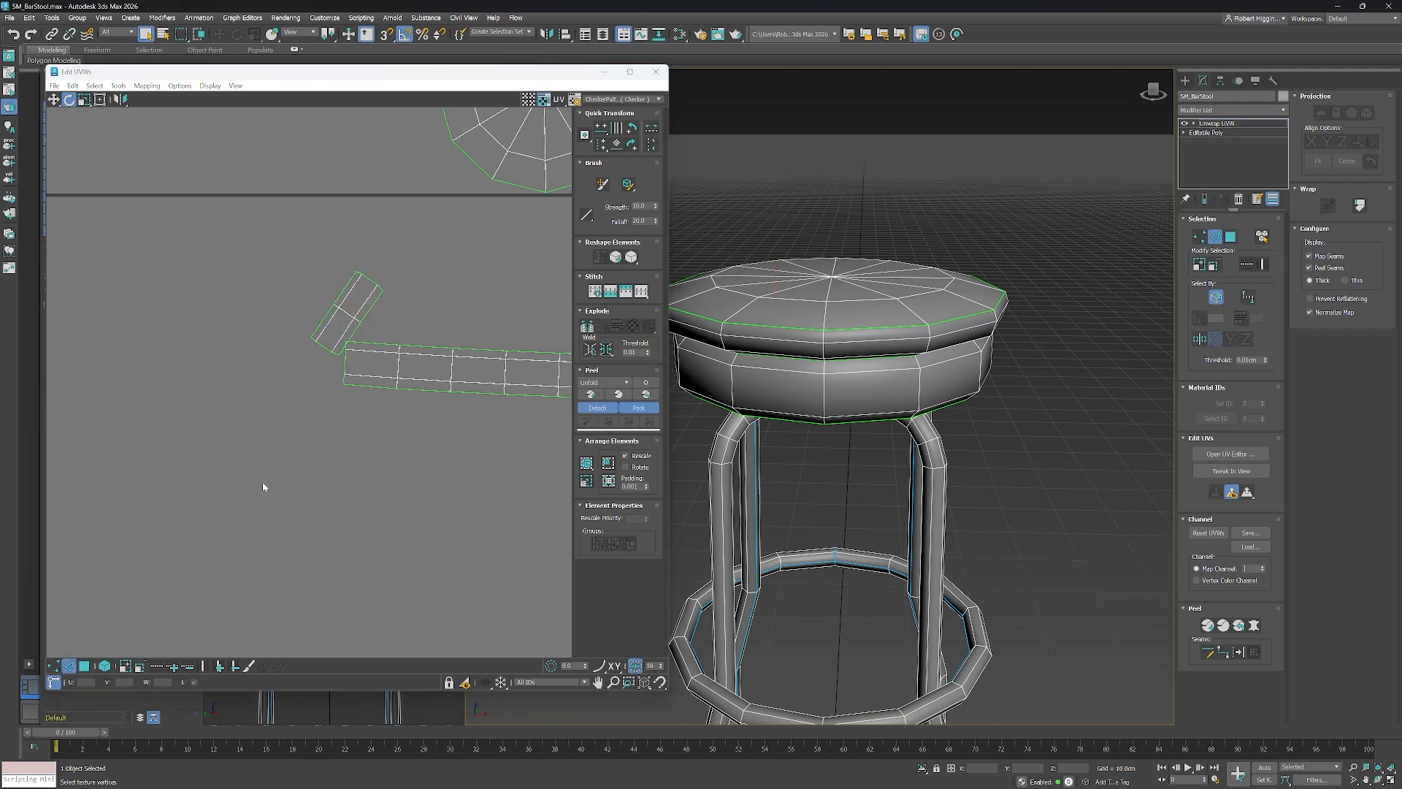
scroll(345, 366, up, 3)
click(350, 364)
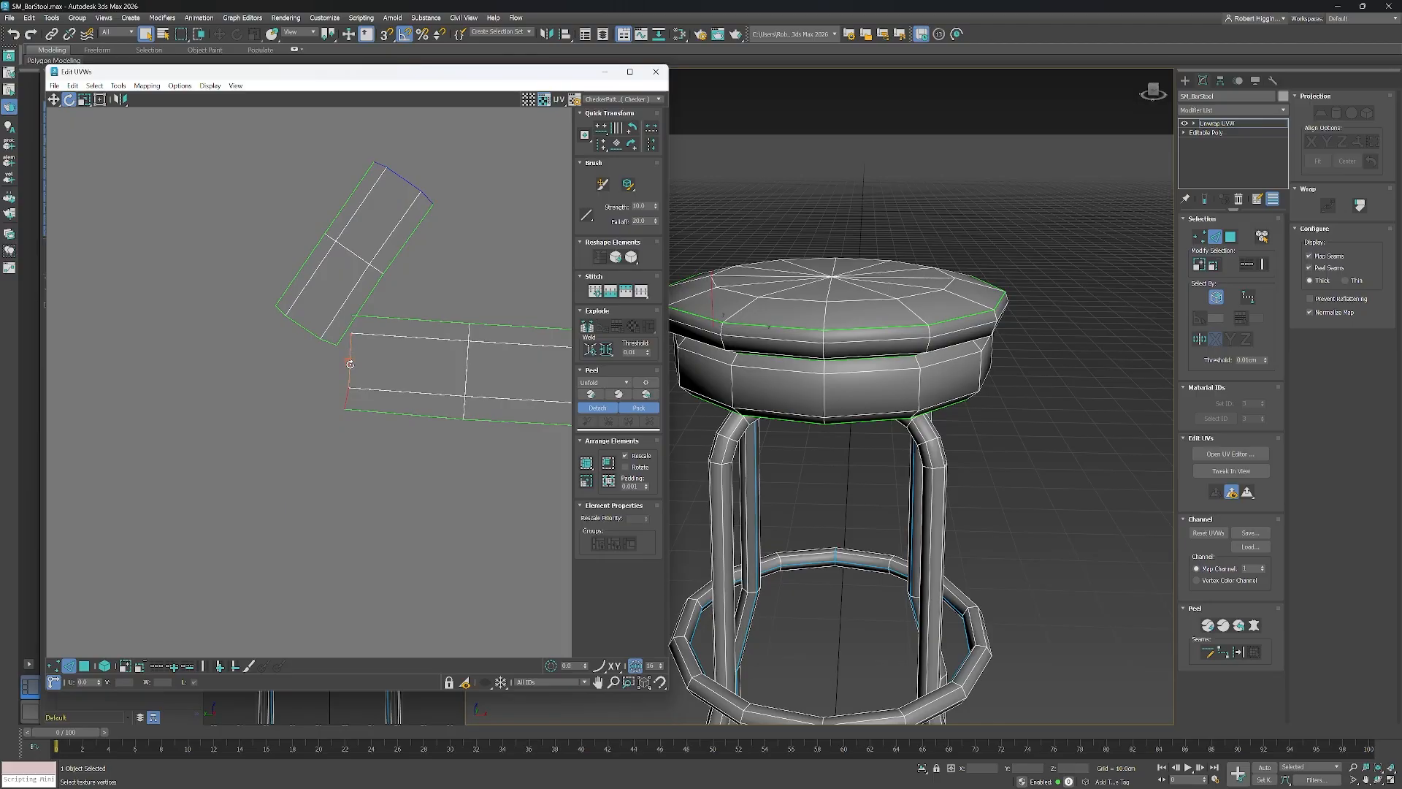
scroll(404, 367, down, 2)
middle_drag(480, 236, 449, 287)
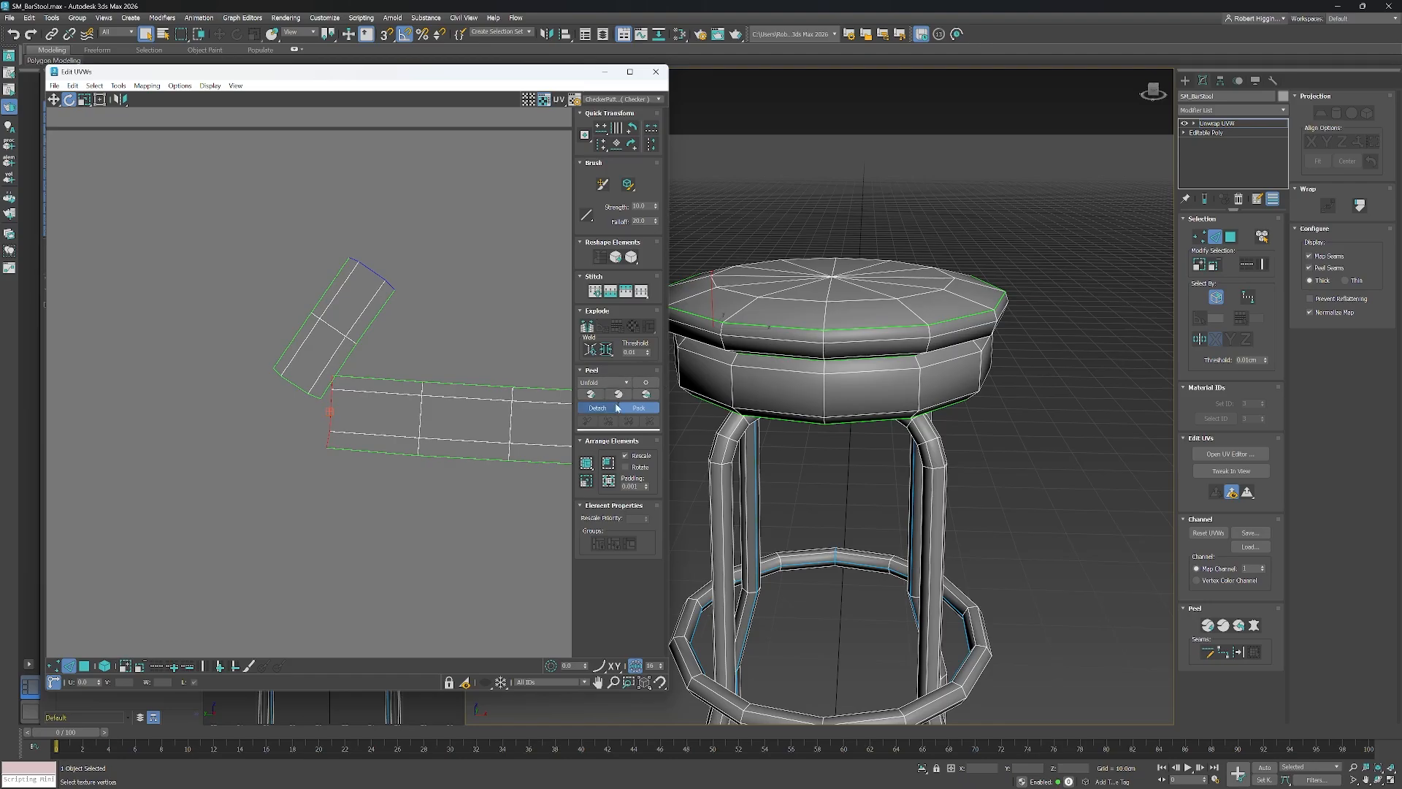
Move the detached end piece left of the lower band strip and rotate it in line with the strip.
click(86, 669)
drag(352, 316, 255, 401)
key(w)
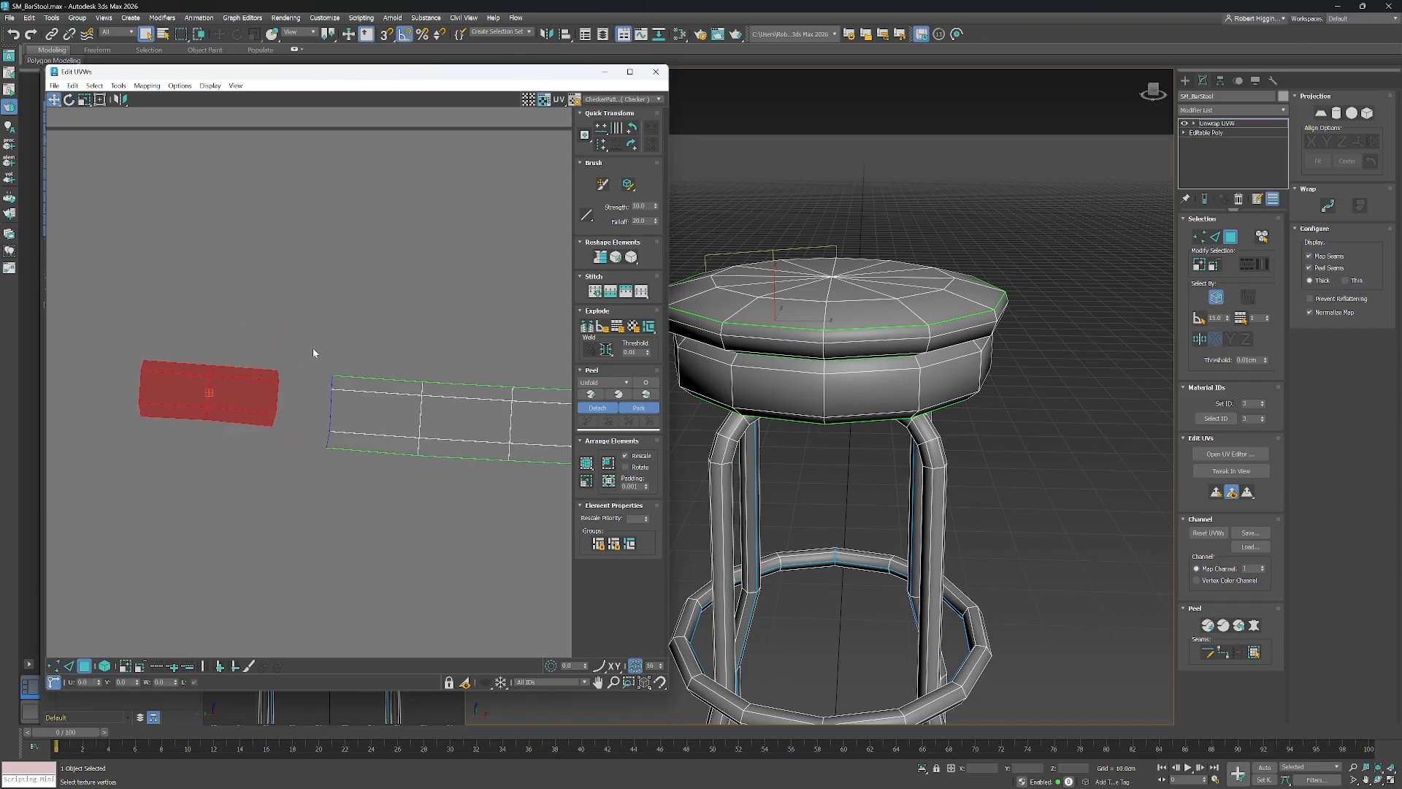
scroll(312, 348, down, 1)
middle_drag(313, 347, 382, 329)
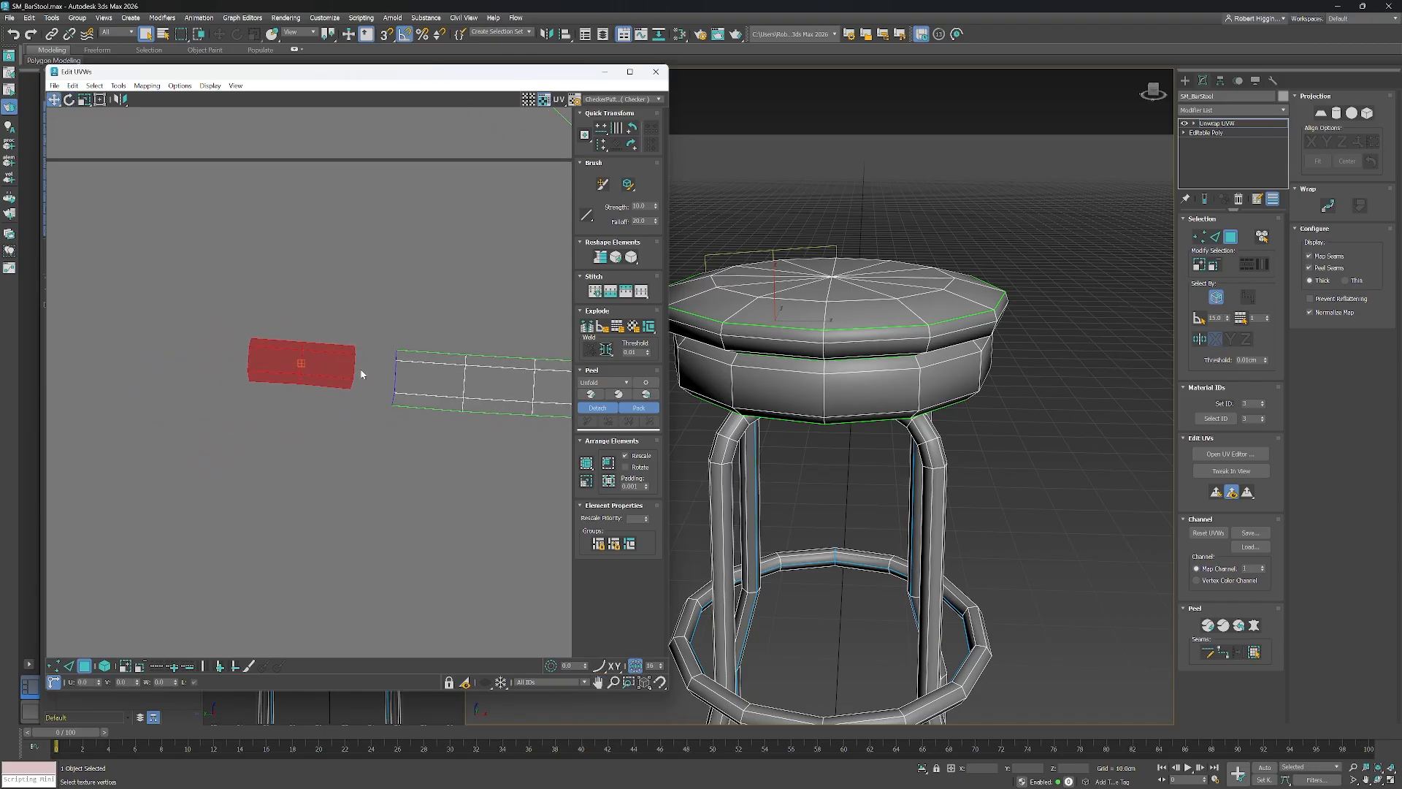
Stitch the detached end piece to the lower band strip along the strip's end edge.
click(68, 667)
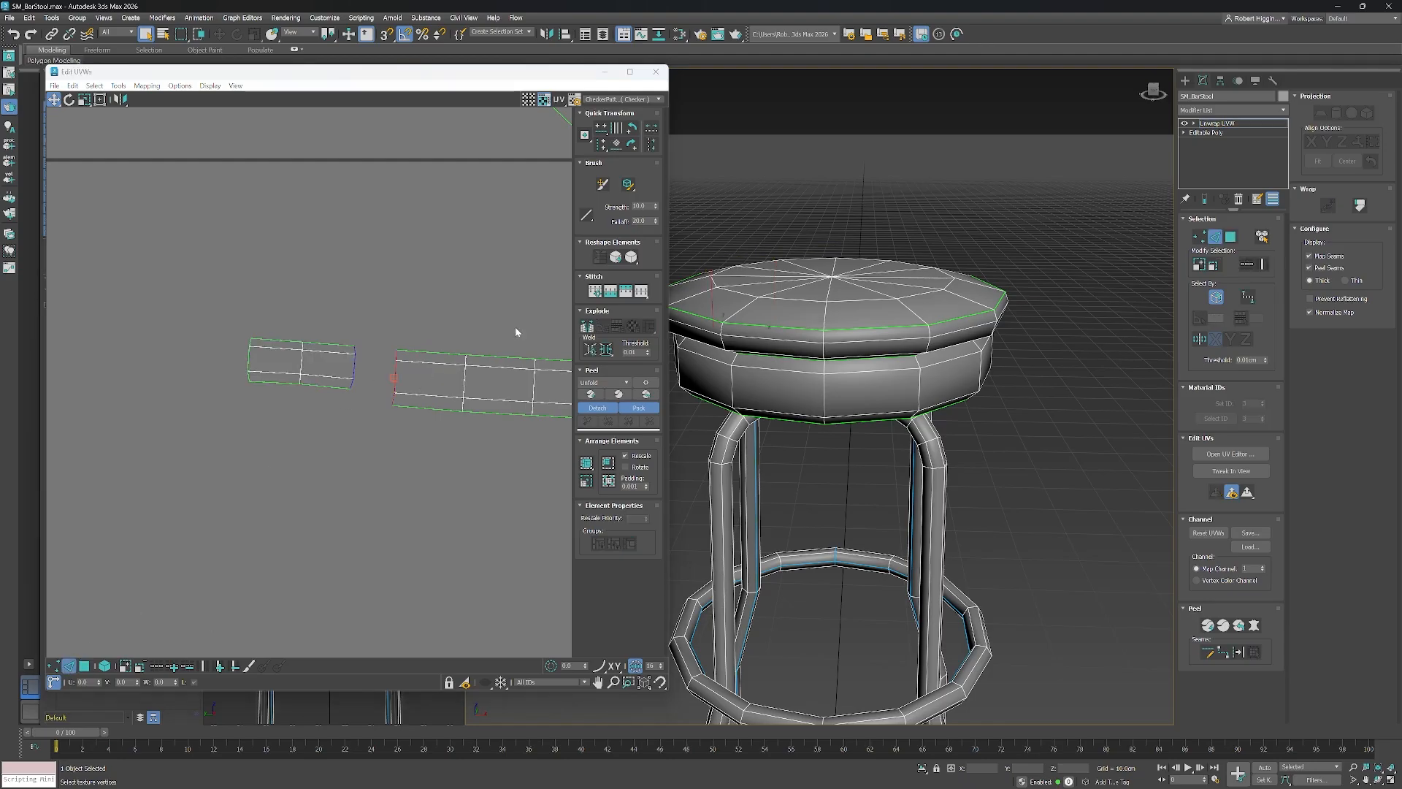
click(612, 292)
scroll(449, 308, down, 3)
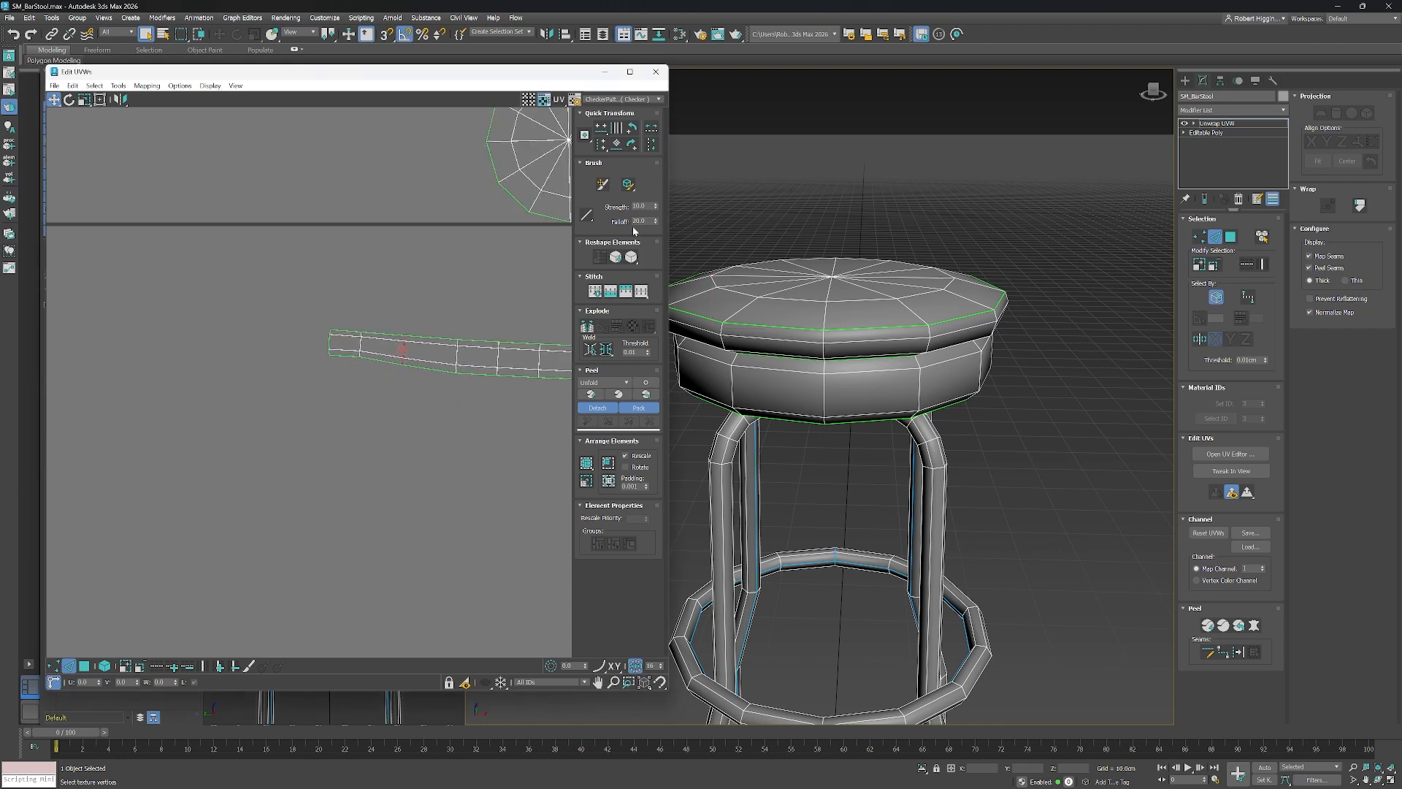
click(85, 669)
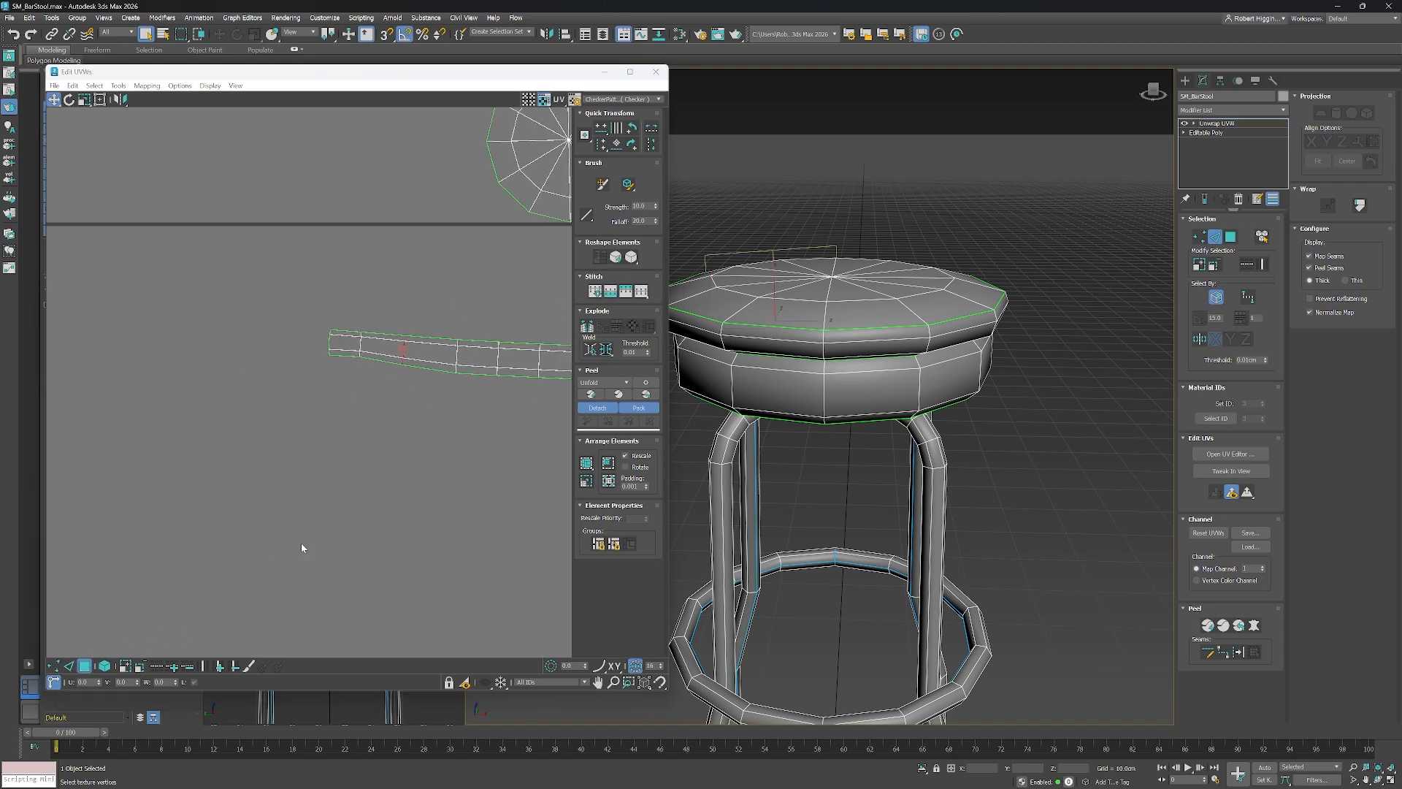
Select the whole stitched lower seat band shell and relax it with Unfold3D Optimize.
middle_drag(341, 519, 200, 535)
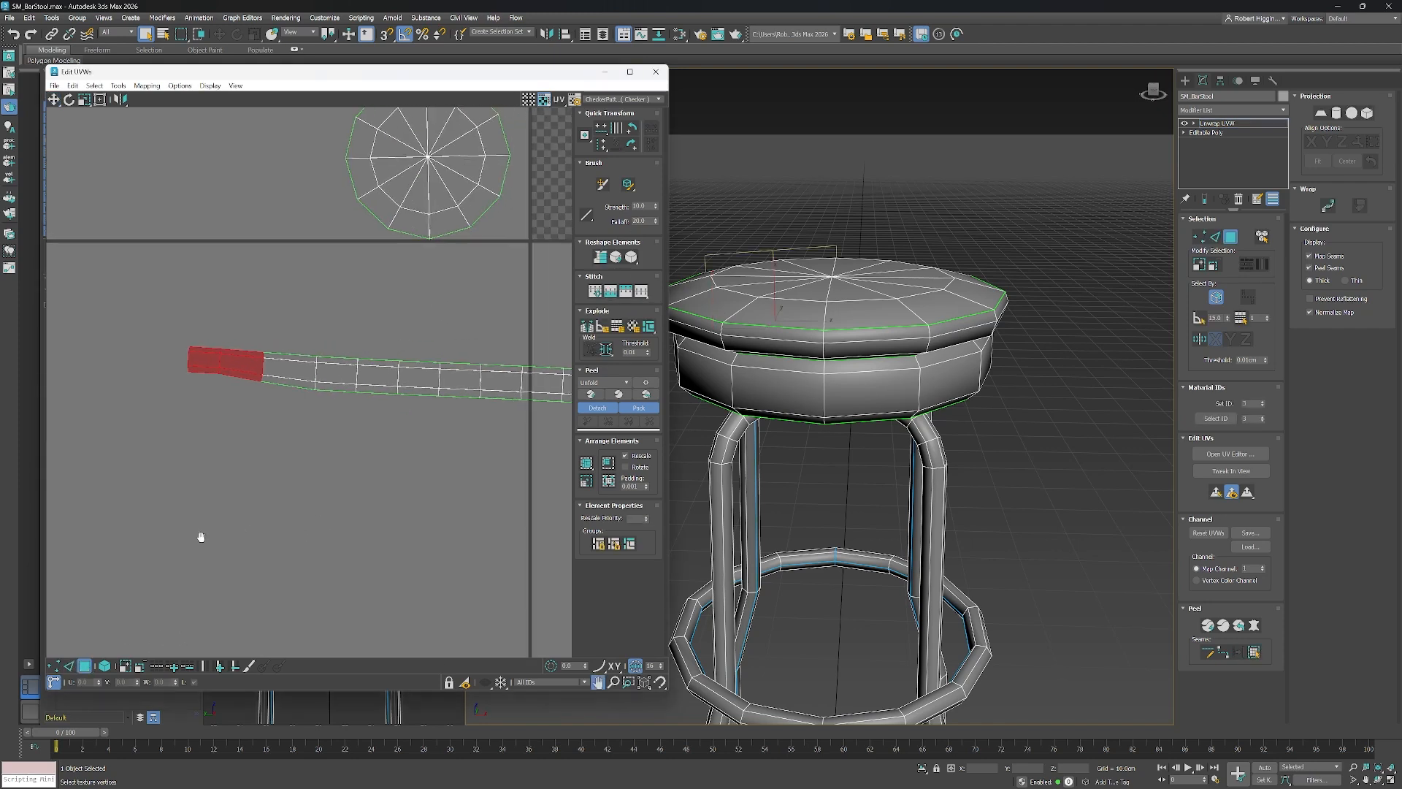
double_click(299, 368)
scroll(299, 369, down, 2)
middle_drag(407, 467, 332, 457)
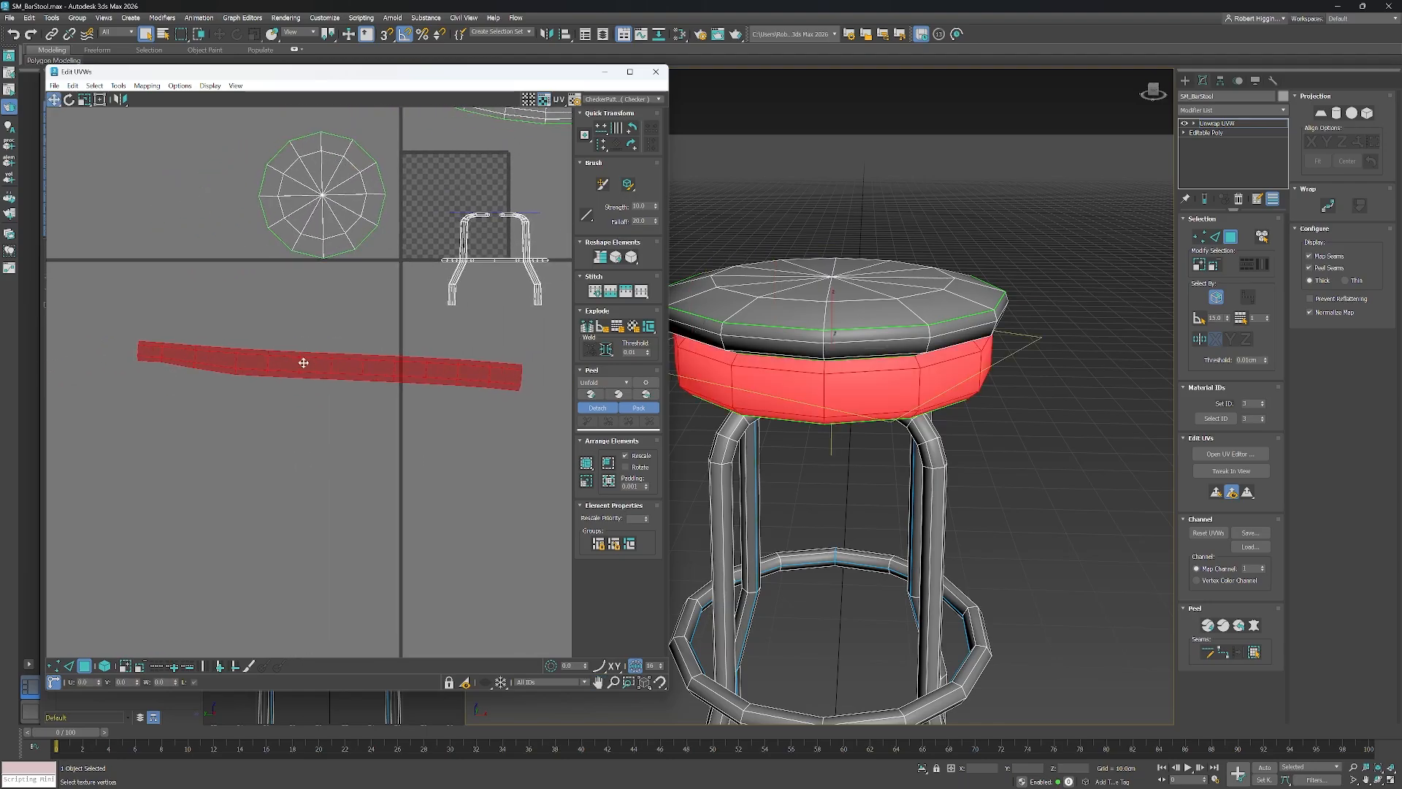
click(117, 86)
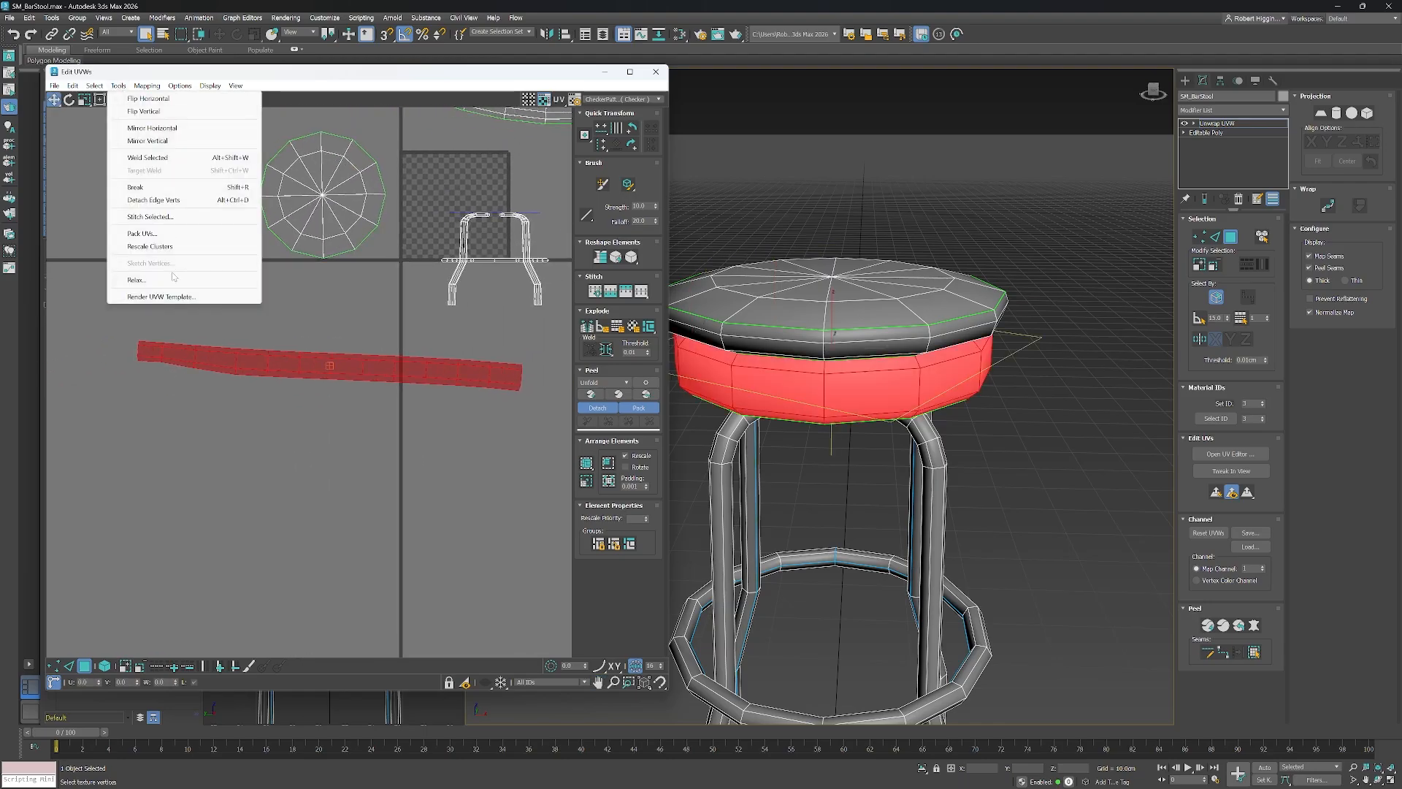
click(219, 279)
click(464, 238)
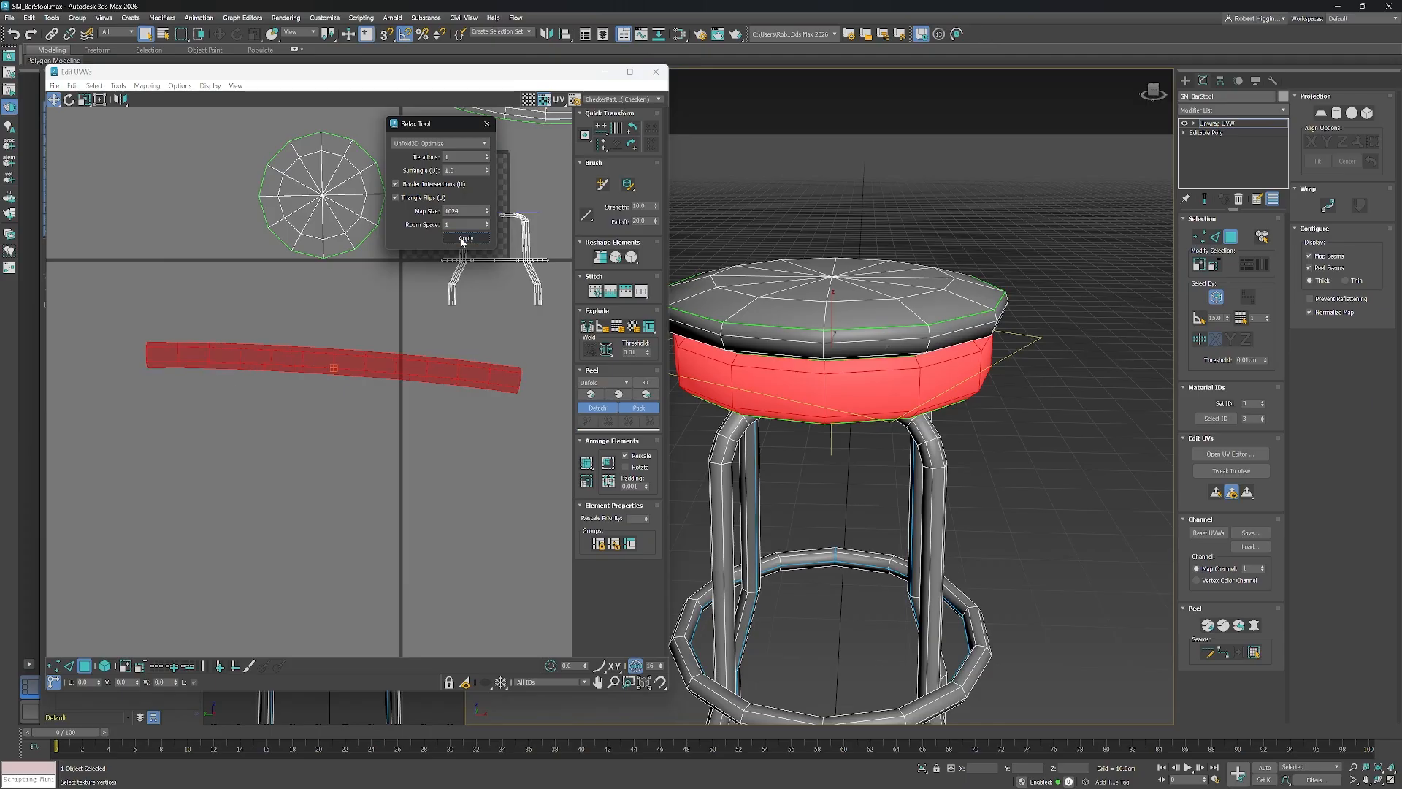
click(487, 124)
Pelt map the faces on the underside of the seat and commit the result.
scroll(463, 252, down, 3)
middle_drag(463, 252, 389, 342)
scroll(394, 339, up, 1)
alt+middle_drag(876, 467, 931, 317)
click(931, 317)
click(1254, 625)
click(685, 284)
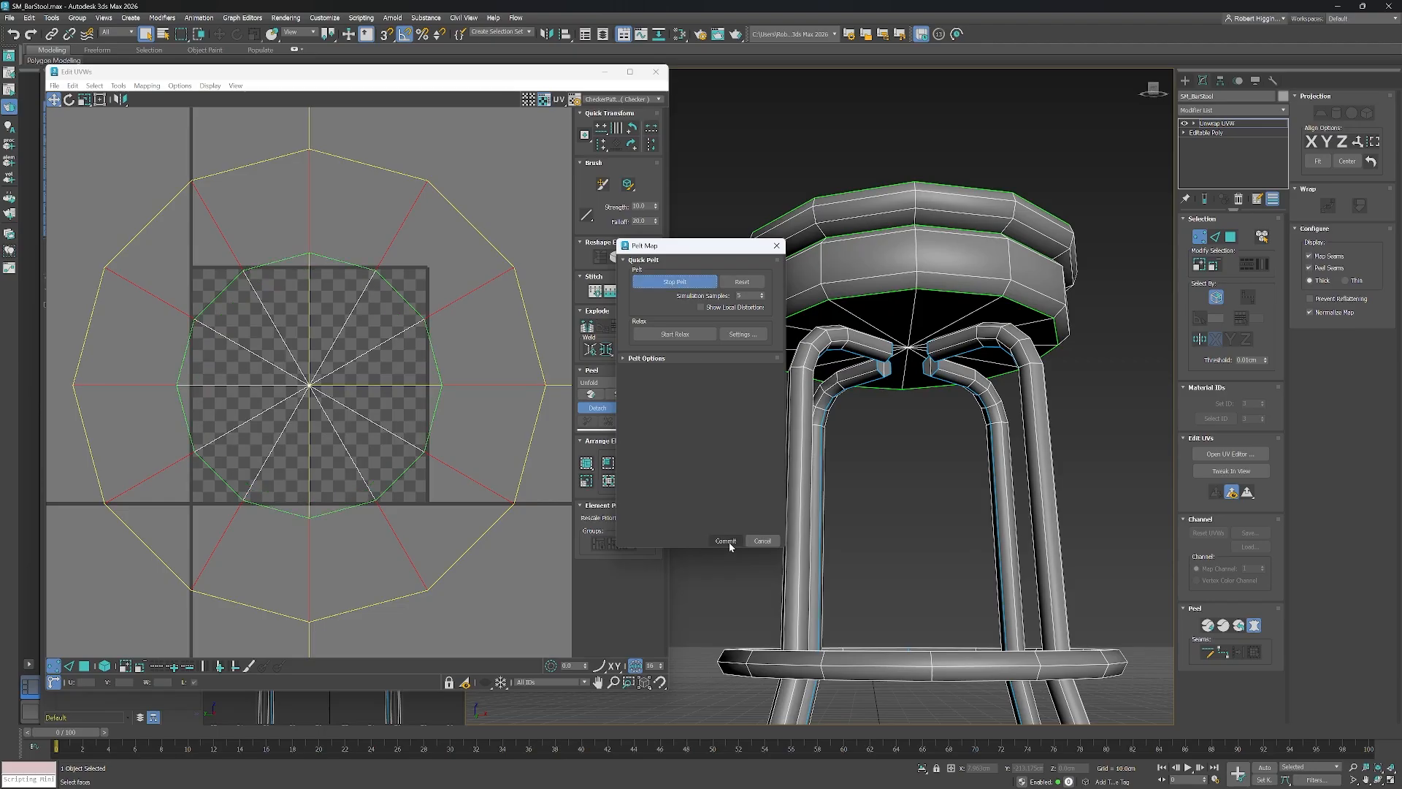
click(726, 540)
Relax the seat's underside shell and place it beside the other round seat shell, outside the UV tile.
click(119, 85)
click(140, 279)
click(487, 124)
scroll(387, 325, down, 3)
middle_drag(387, 325, 491, 340)
drag(482, 330, 217, 317)
Expand a face selection on the rear left leg to its seams and pelt map the leg.
middle_drag(1094, 423, 1053, 394)
click(826, 350)
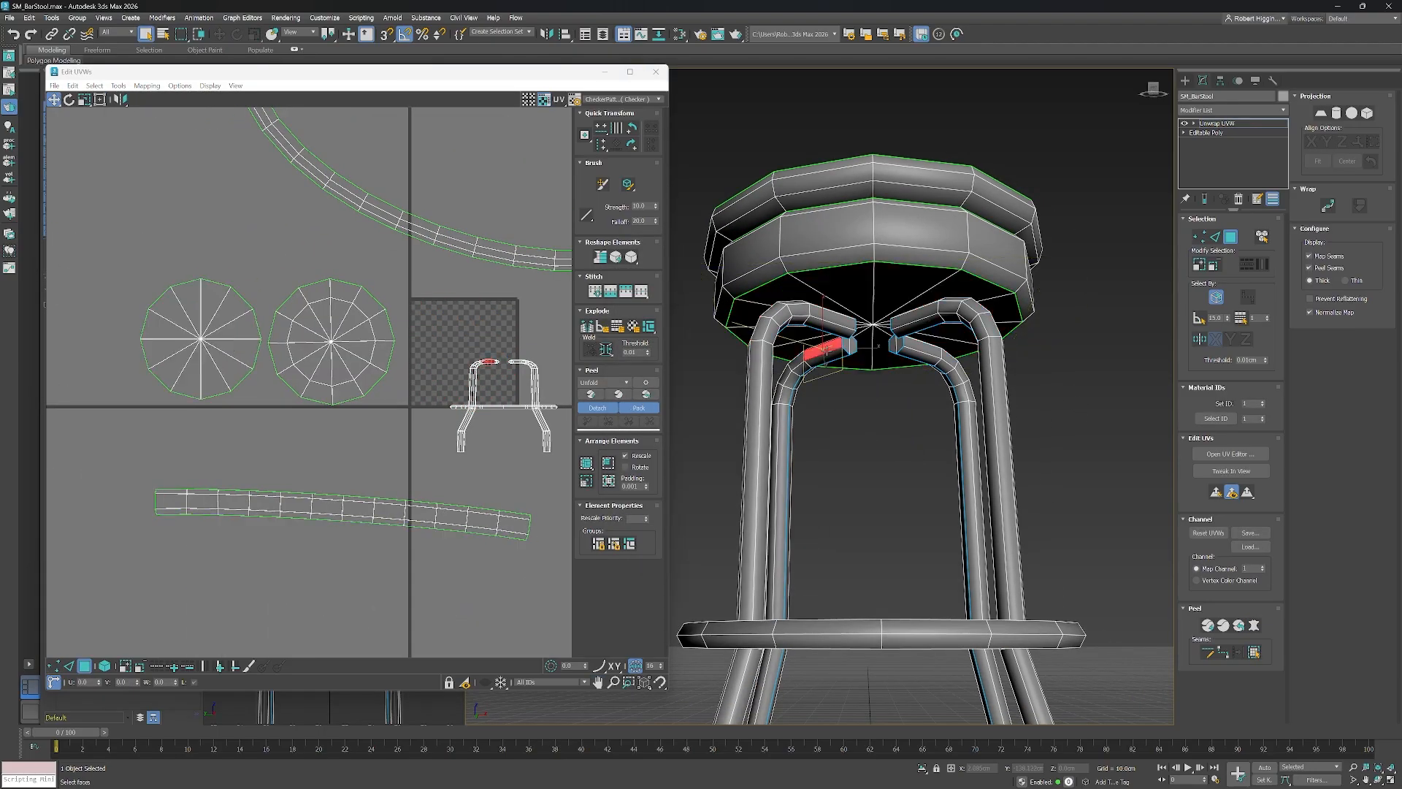
click(1255, 653)
click(1254, 625)
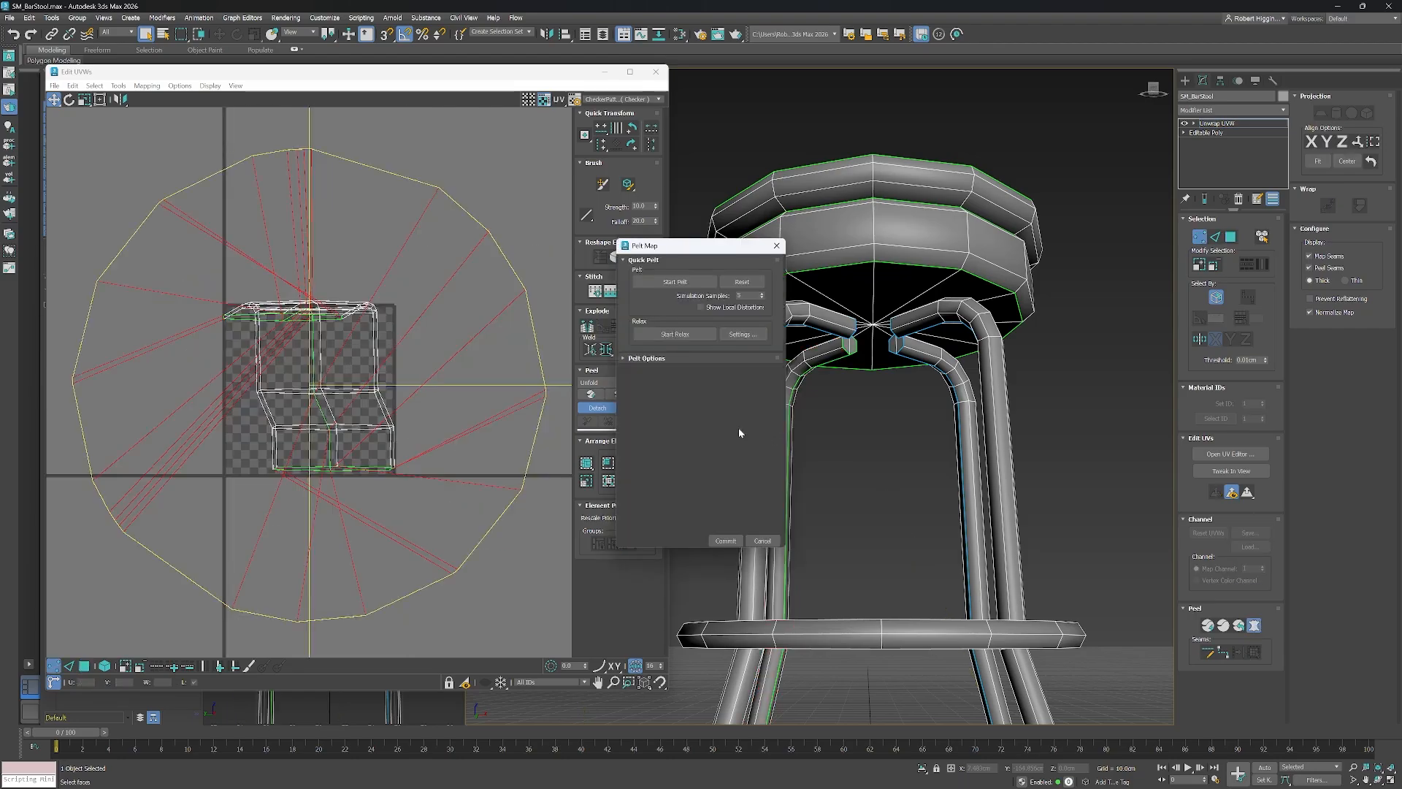
click(725, 541)
Relax the rear left leg's shell with Unfold3D Optimize and move it below the lower band strip.
click(119, 86)
click(139, 280)
click(467, 239)
click(487, 124)
scroll(438, 398, down, 3)
mouse_move(438, 401)
middle_down()
mouse_move(479, 393)
mouse_move(449, 409)
middle_up()
drag(439, 481, 322, 672)
Expand a face selection on the rear right leg to its seams and pelt map the leg.
middle_drag(325, 642, 353, 523)
click(923, 350)
click(1255, 654)
click(1254, 625)
click(725, 541)
Relax the rear right leg's shell with Unfold3D Optimize and place it beside the first leg strip.
click(118, 86)
click(139, 280)
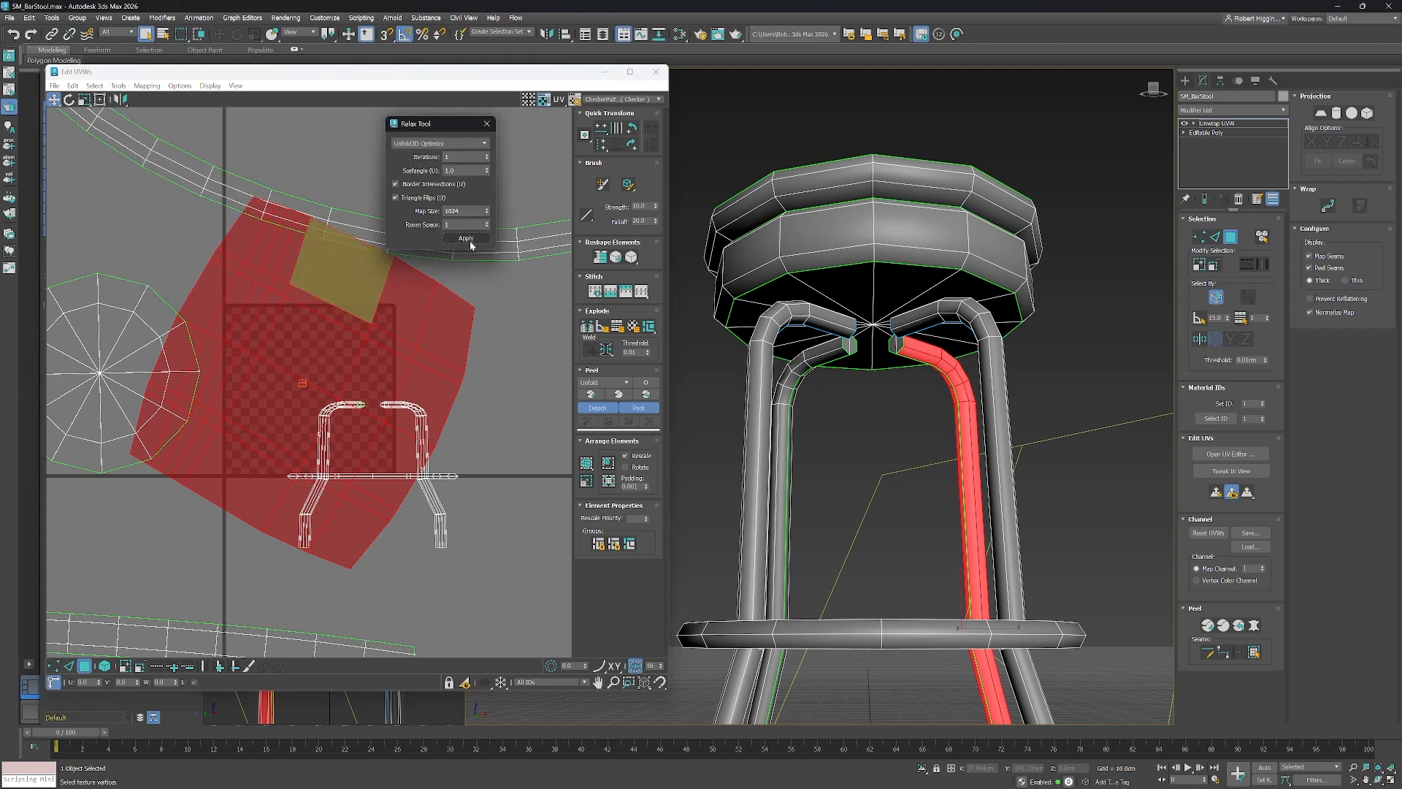
click(466, 238)
click(488, 123)
scroll(476, 406, down, 2)
middle_drag(476, 406, 417, 212)
drag(418, 212, 430, 553)
middle_drag(431, 554, 362, 600)
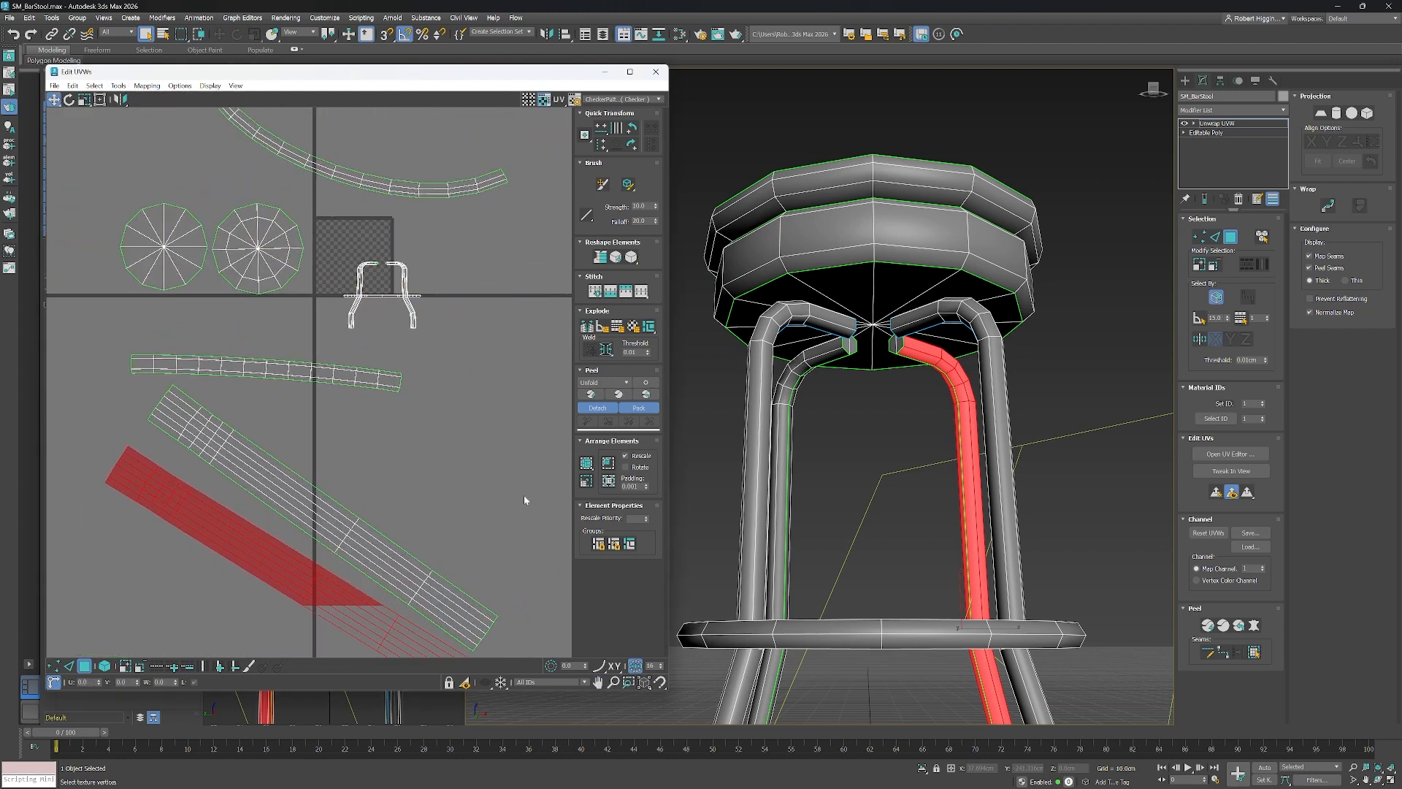
Pelt map the front left leg out to its seams and relax its shell with Unfold3D Optimize, clear of the other shells.
click(772, 332)
click(1254, 654)
click(1254, 625)
click(725, 541)
click(119, 86)
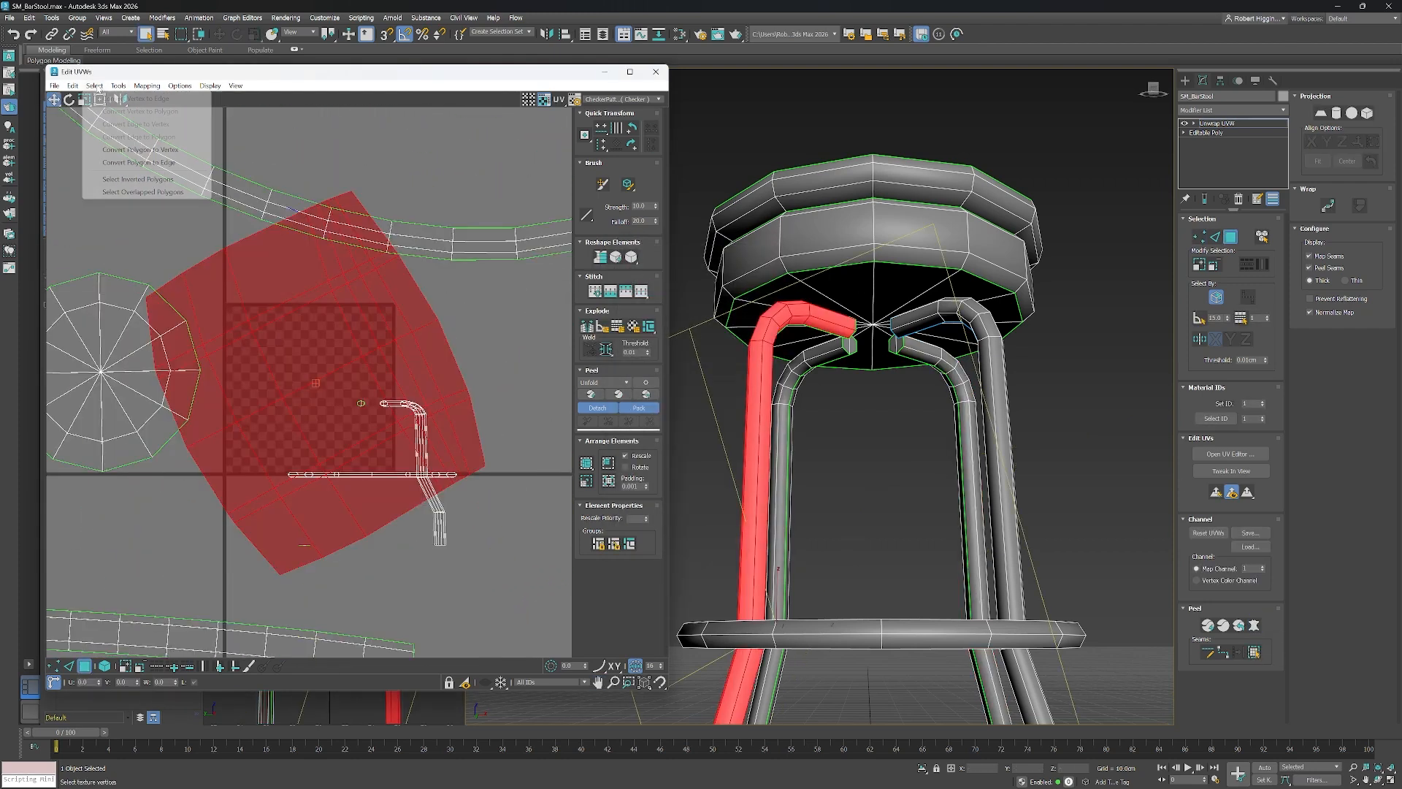
click(139, 281)
click(466, 238)
scroll(409, 438, down, 2)
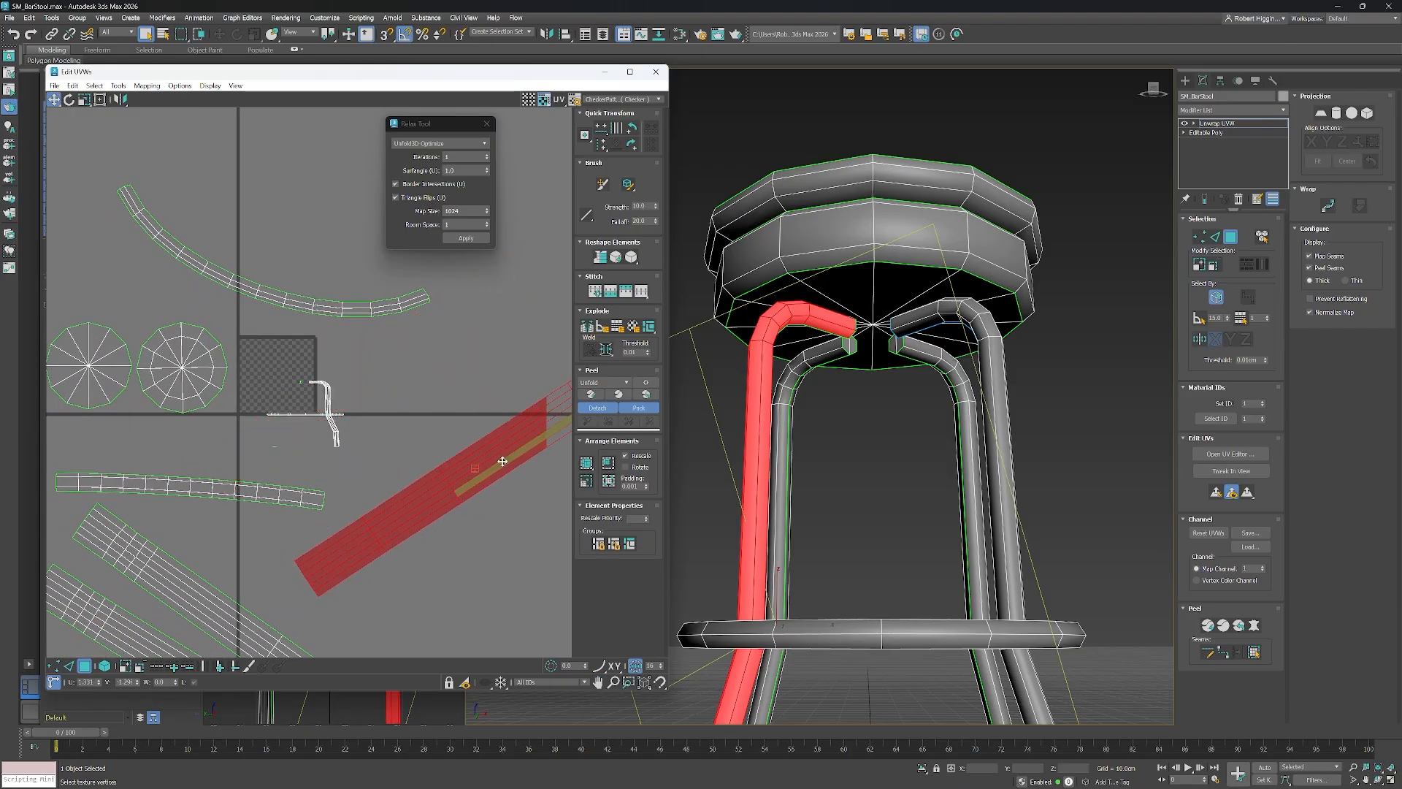
Expand a face selection on the front right leg to its seams and pelt map the leg.
click(940, 307)
click(1255, 653)
click(1254, 626)
click(675, 282)
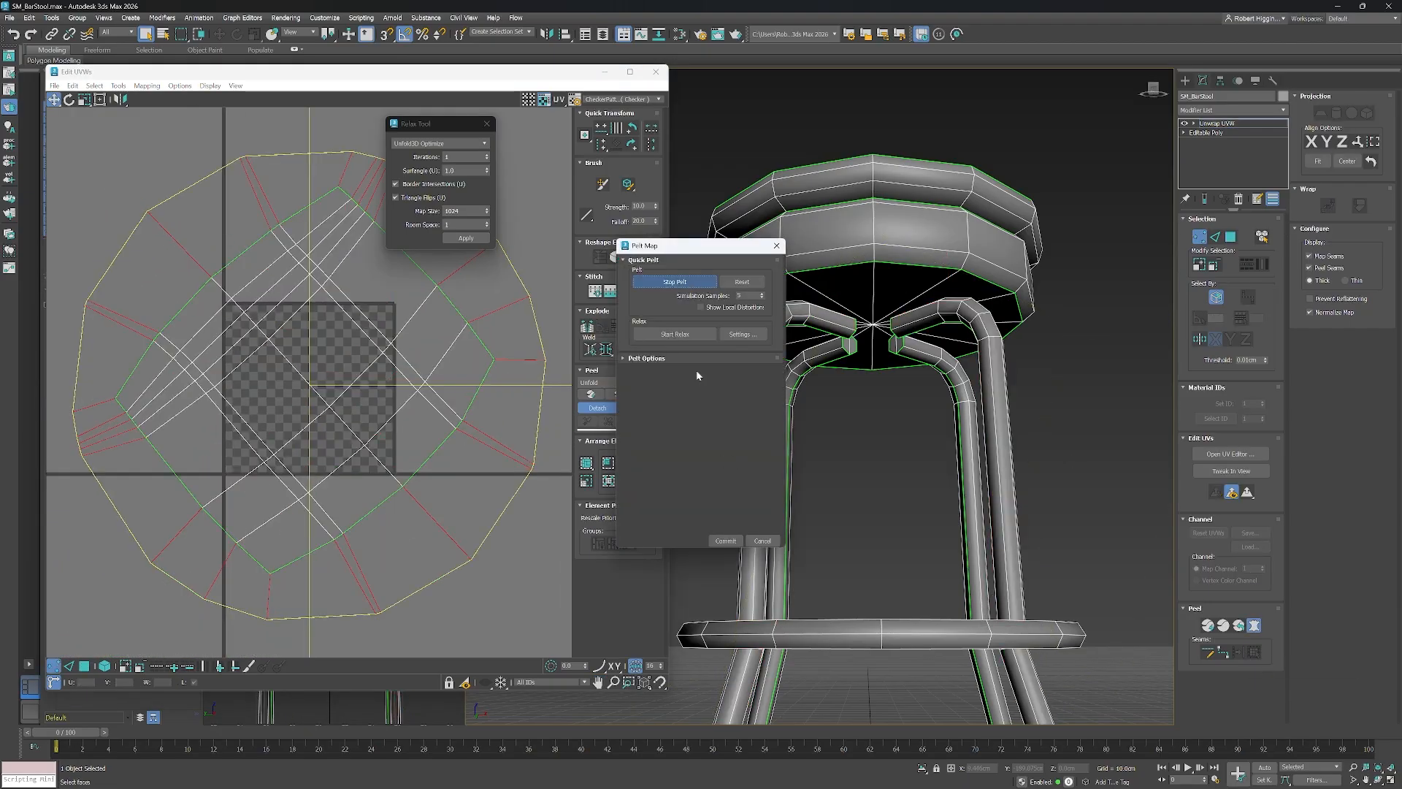
click(725, 541)
Relax the front right leg's shell with Unfold3D Optimize and move it down beside the other leg strips.
click(118, 87)
click(139, 280)
click(466, 238)
click(477, 125)
scroll(373, 606, down, 3)
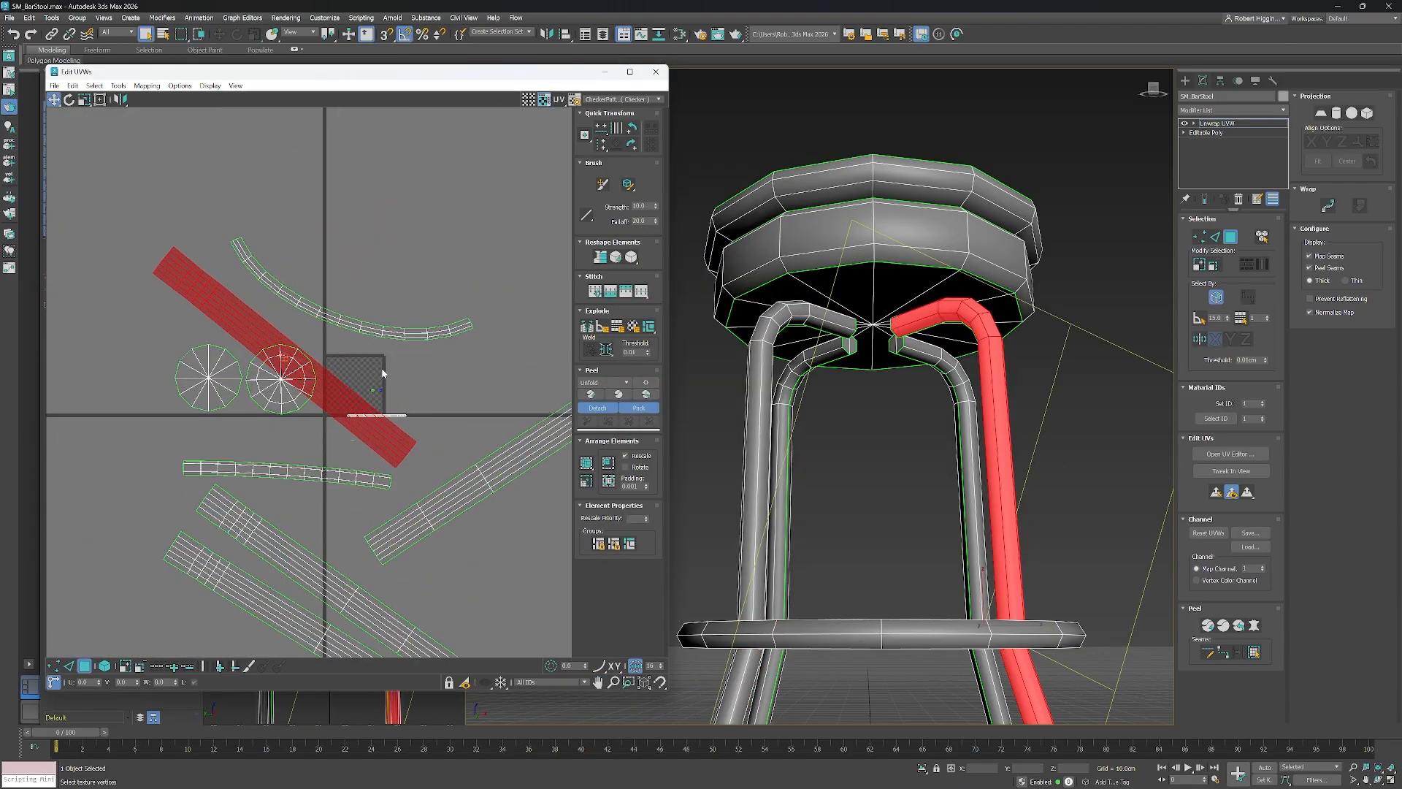
drag(373, 607, 369, 595)
Expand a face selection on the circular footrest to its seams and pelt map the ring.
click(931, 632)
click(1254, 653)
click(1254, 625)
click(676, 281)
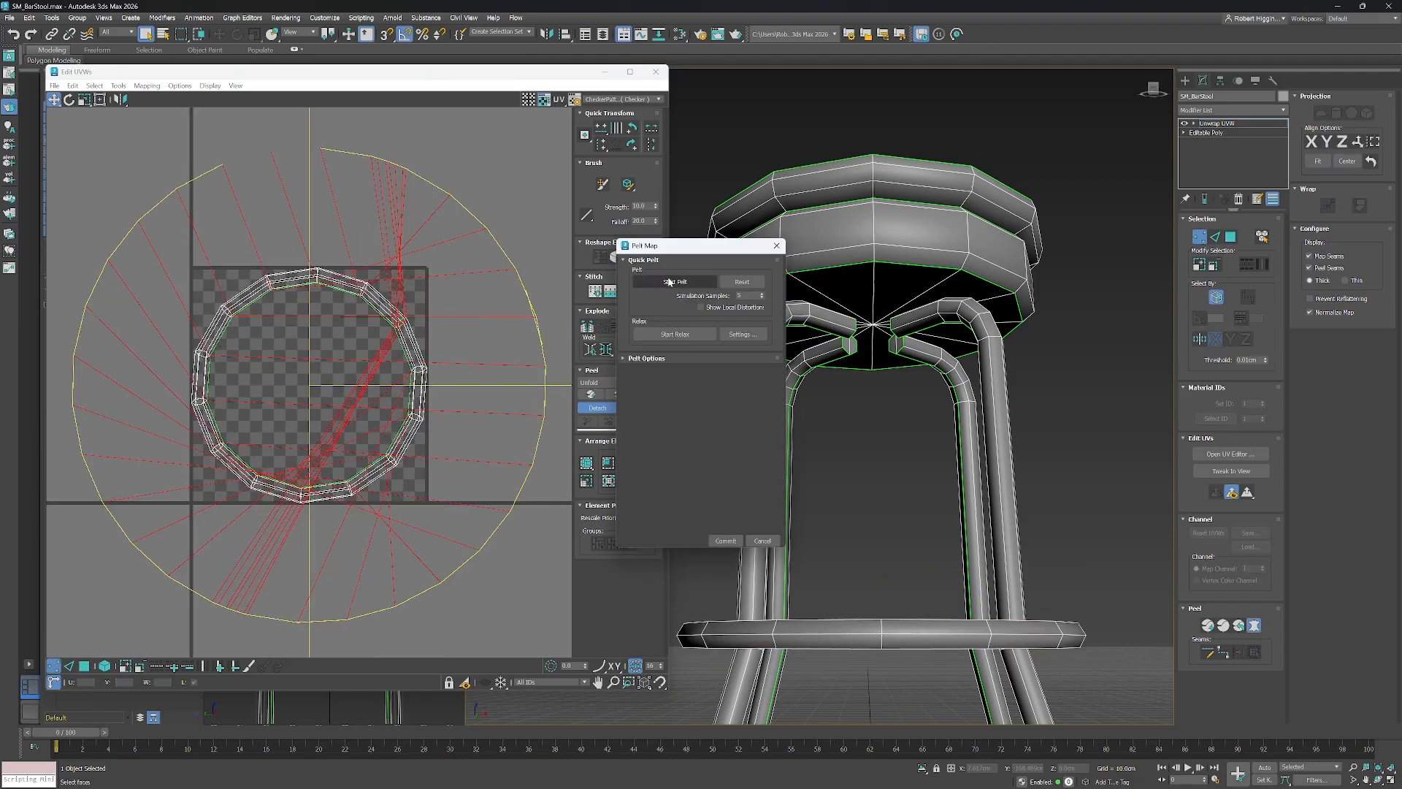
click(725, 541)
Relax the footrest ring's shell with Unfold3D Optimize and move it to the far side of the round seat shells.
click(119, 86)
click(139, 280)
click(466, 238)
click(478, 126)
scroll(528, 312, down, 4)
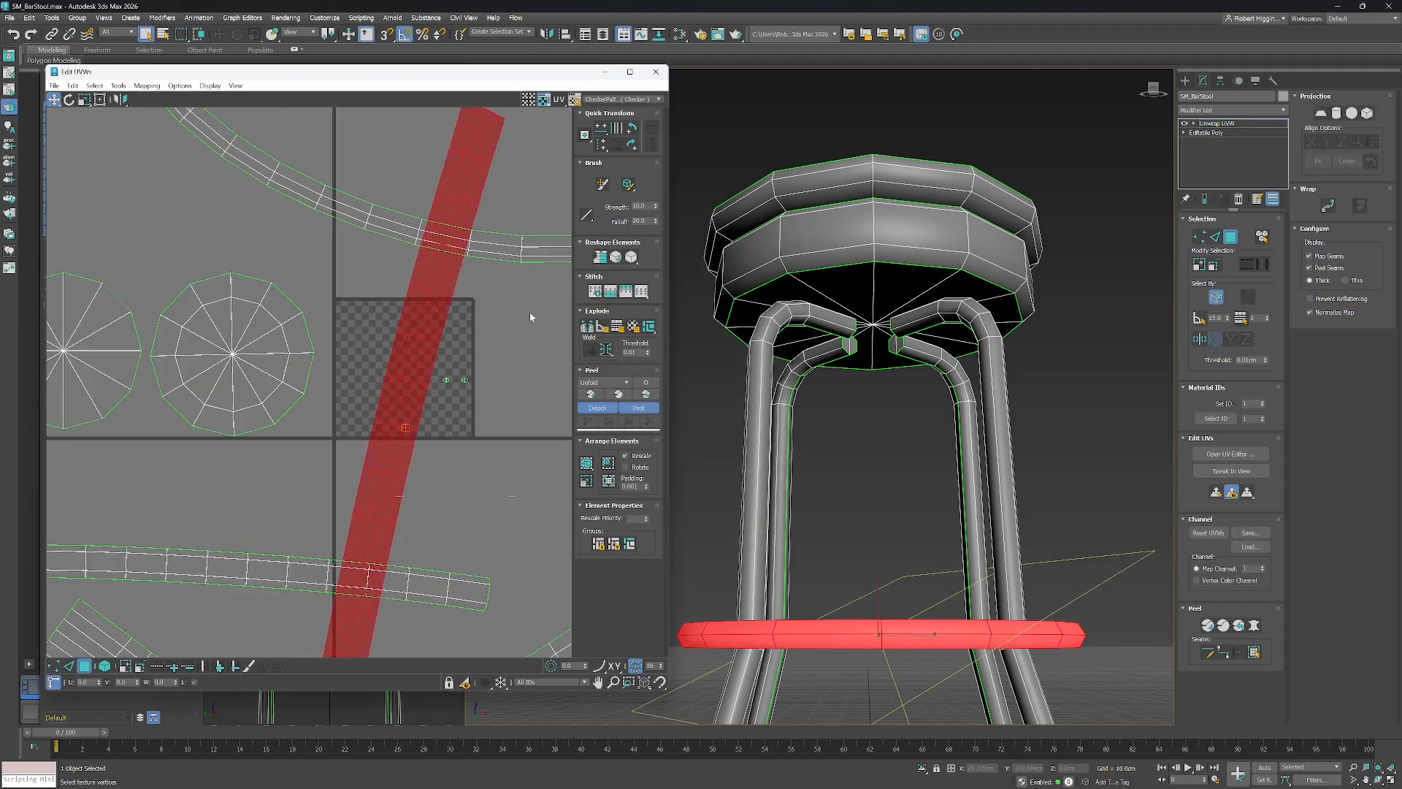
middle_drag(506, 358, 516, 326)
drag(398, 331, 23, 330)
Select all the remaining small leg end-cap shells in and below the UV tile.
middle_drag(350, 357, 304, 336)
scroll(311, 336, up, 4)
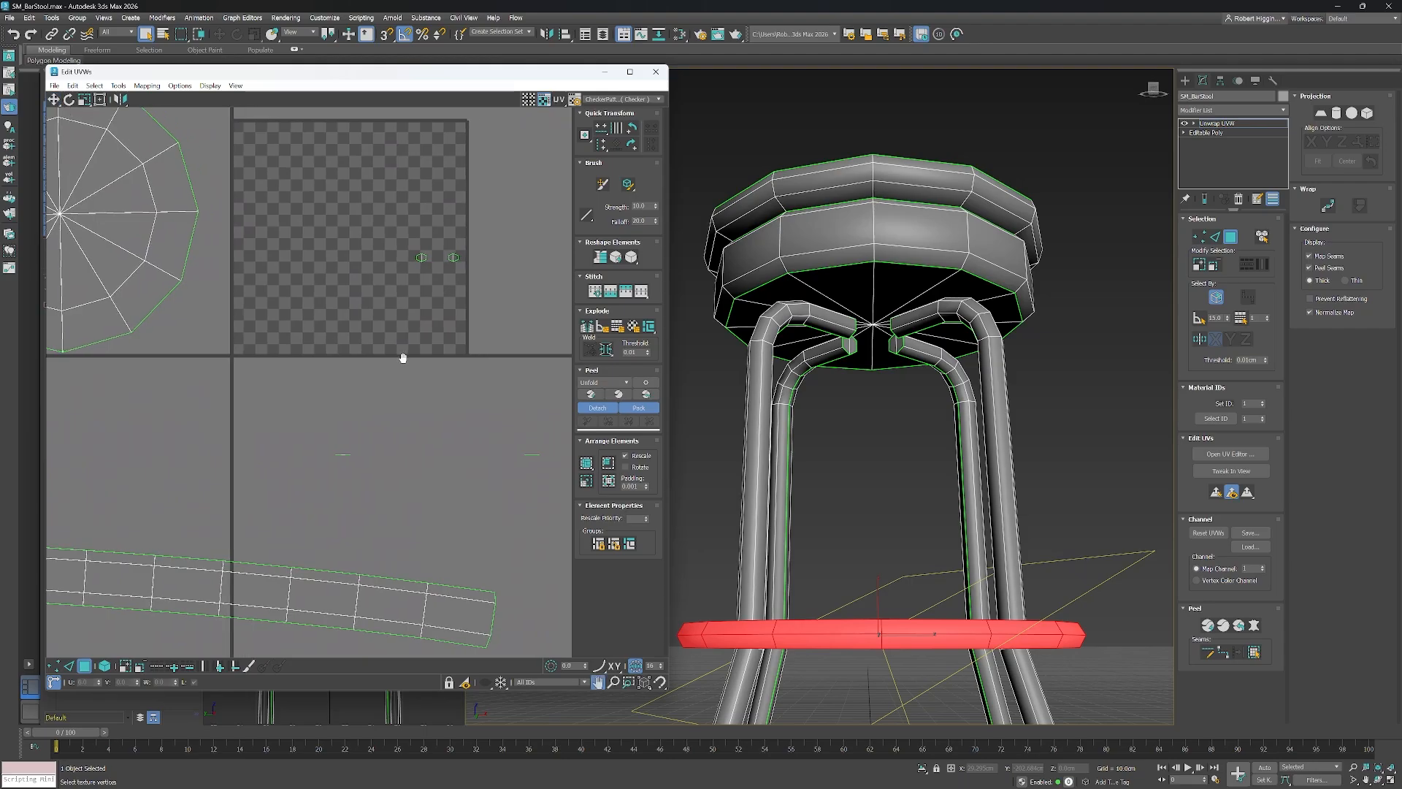
middle_drag(401, 353, 316, 363)
drag(172, 197, 535, 490)
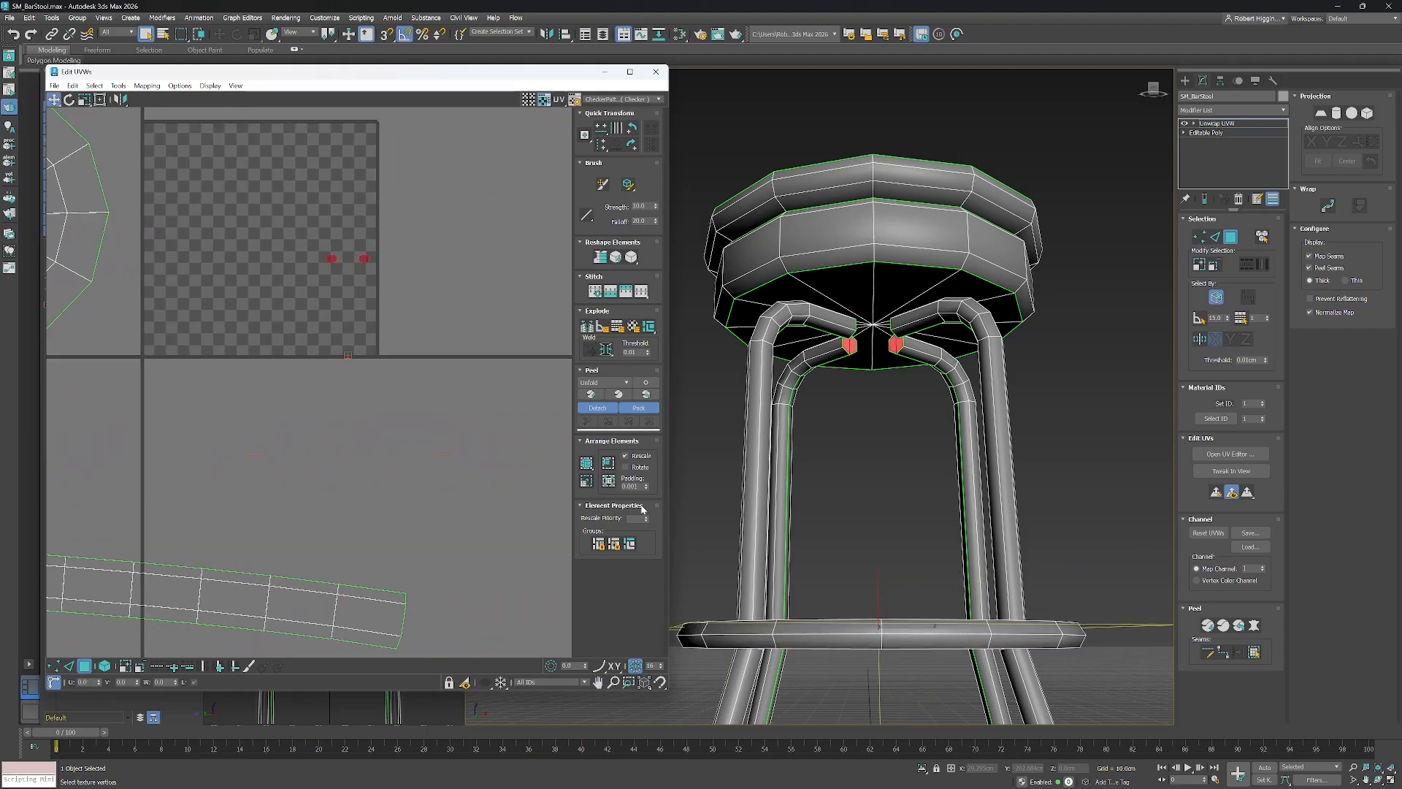
scroll(888, 483, down, 3)
alt+middle_drag(888, 483, 868, 452)
middle_drag(448, 308, 495, 347)
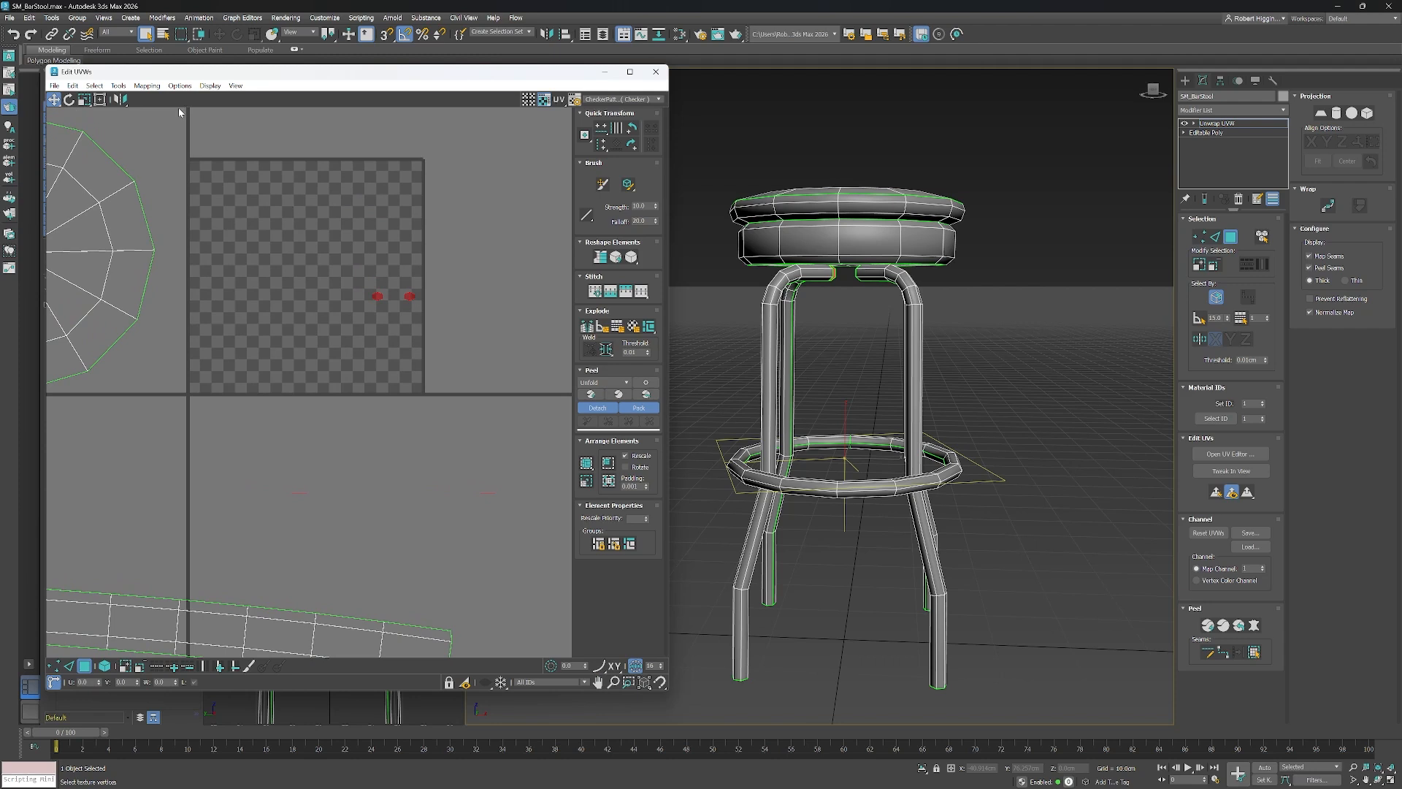
Apply Normal Mapping to the selected leg end caps using the Box Mapping method.
click(148, 86)
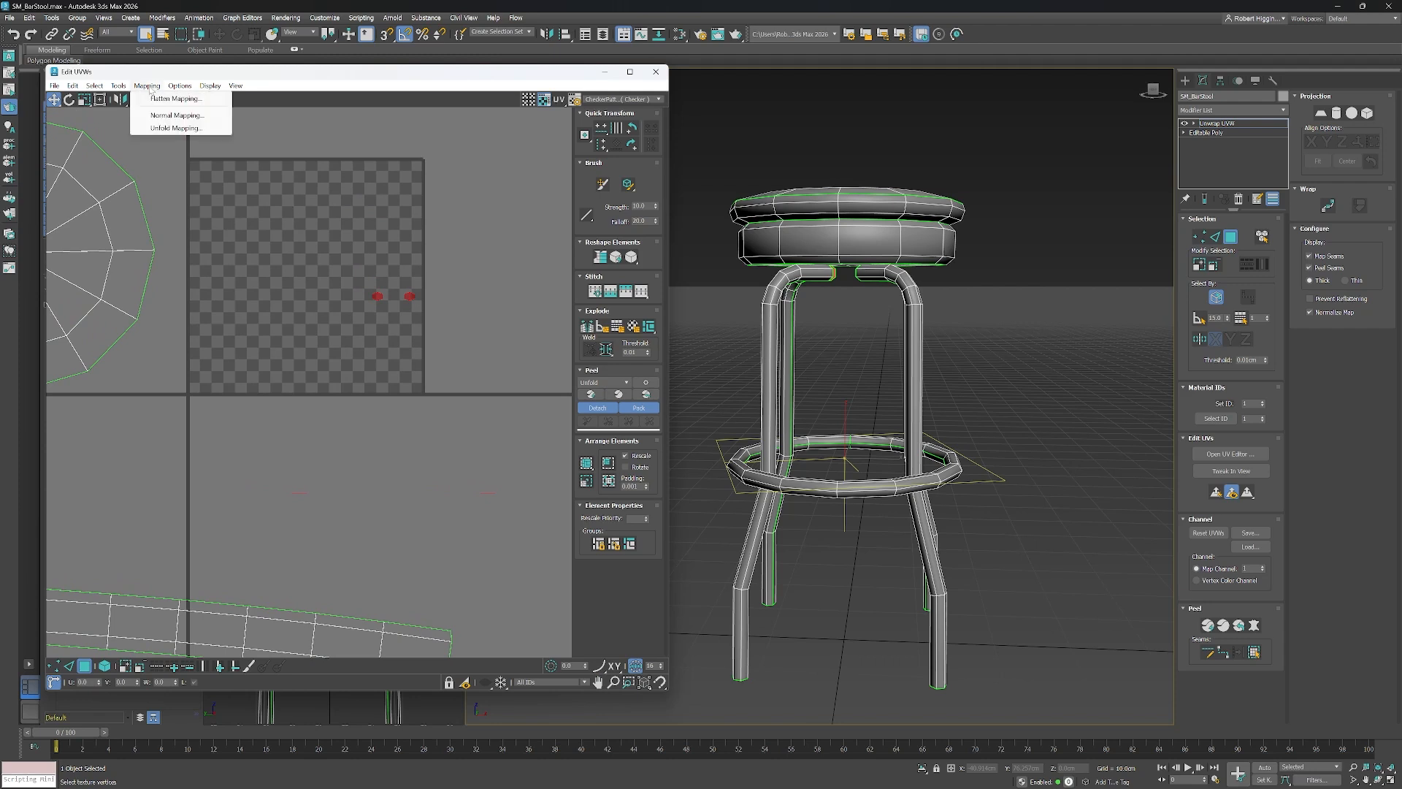
click(178, 116)
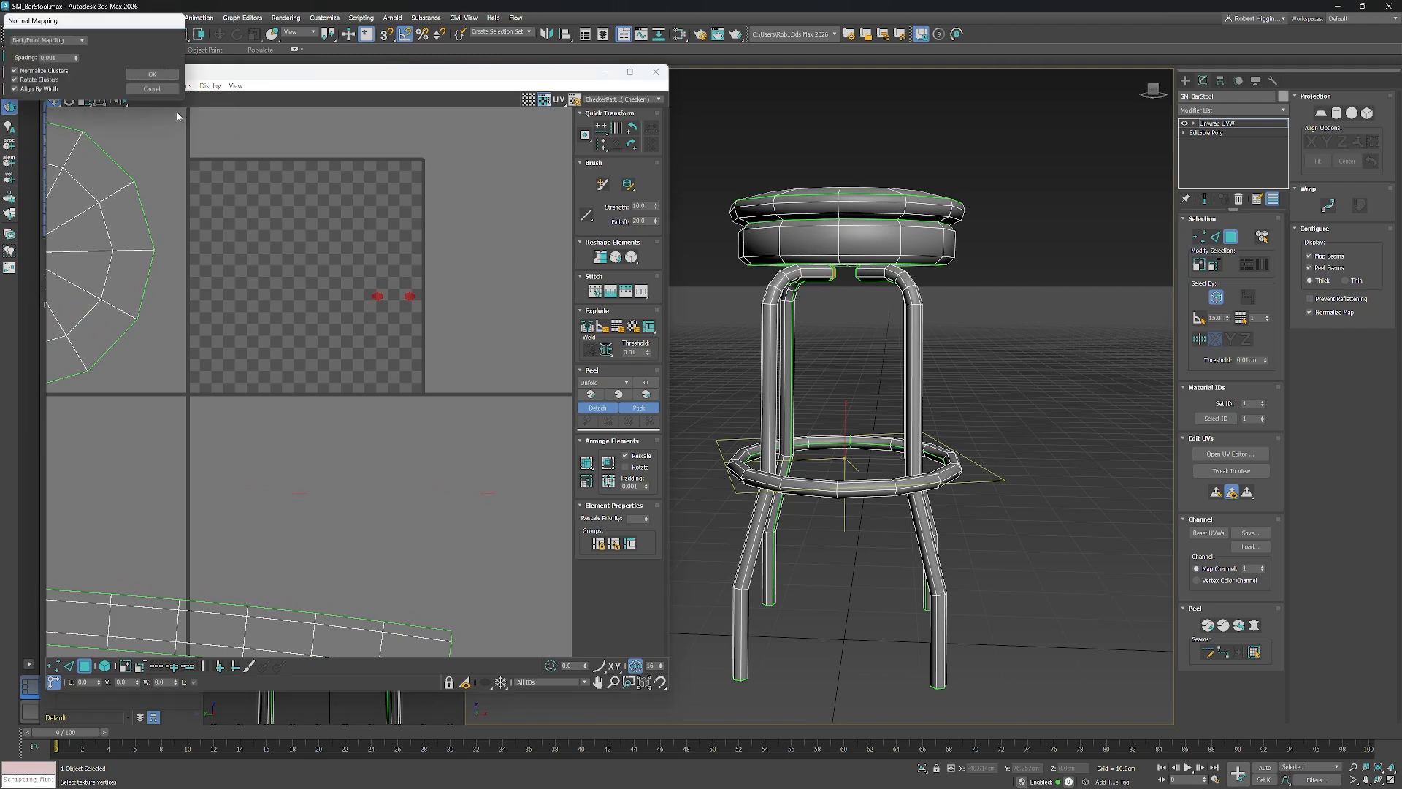
click(82, 41)
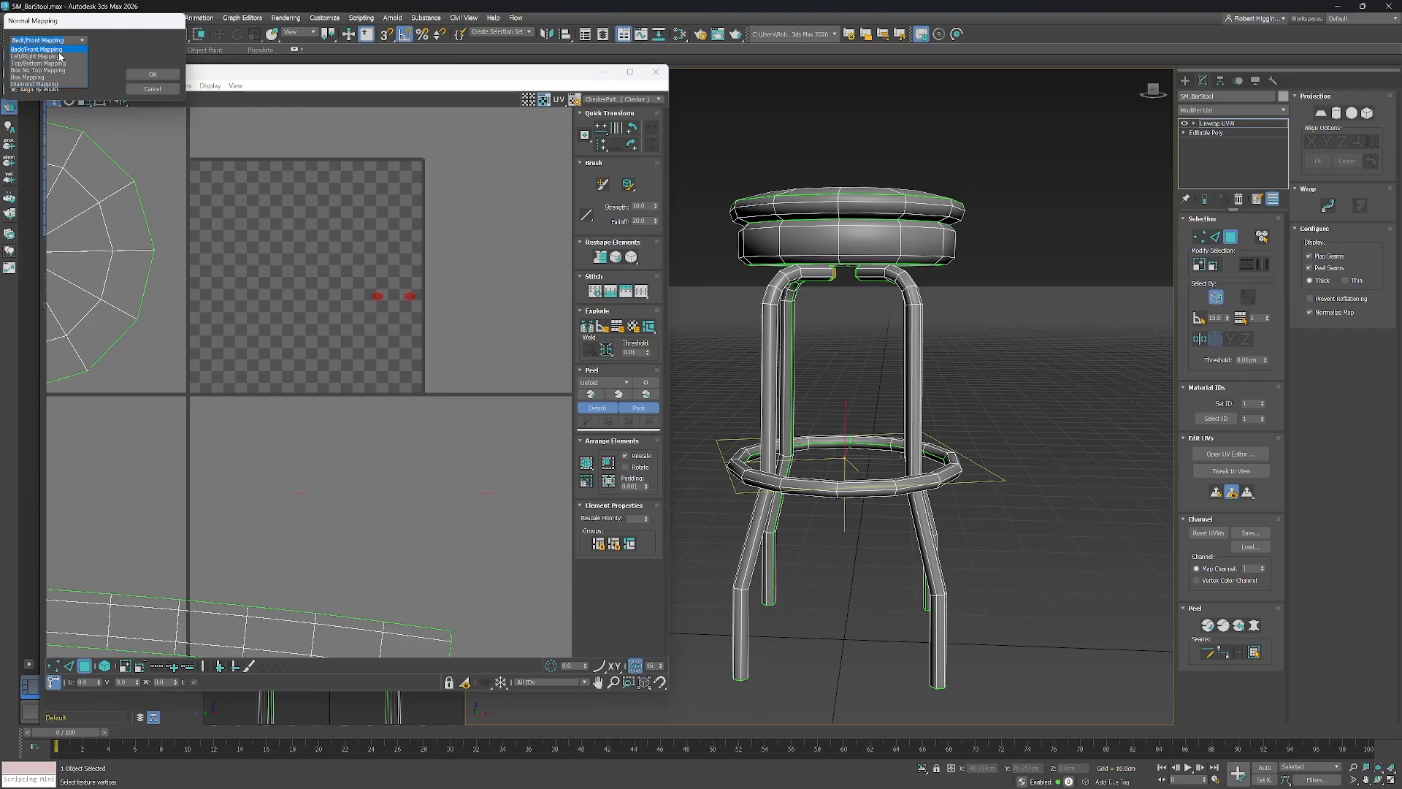
click(42, 78)
click(165, 75)
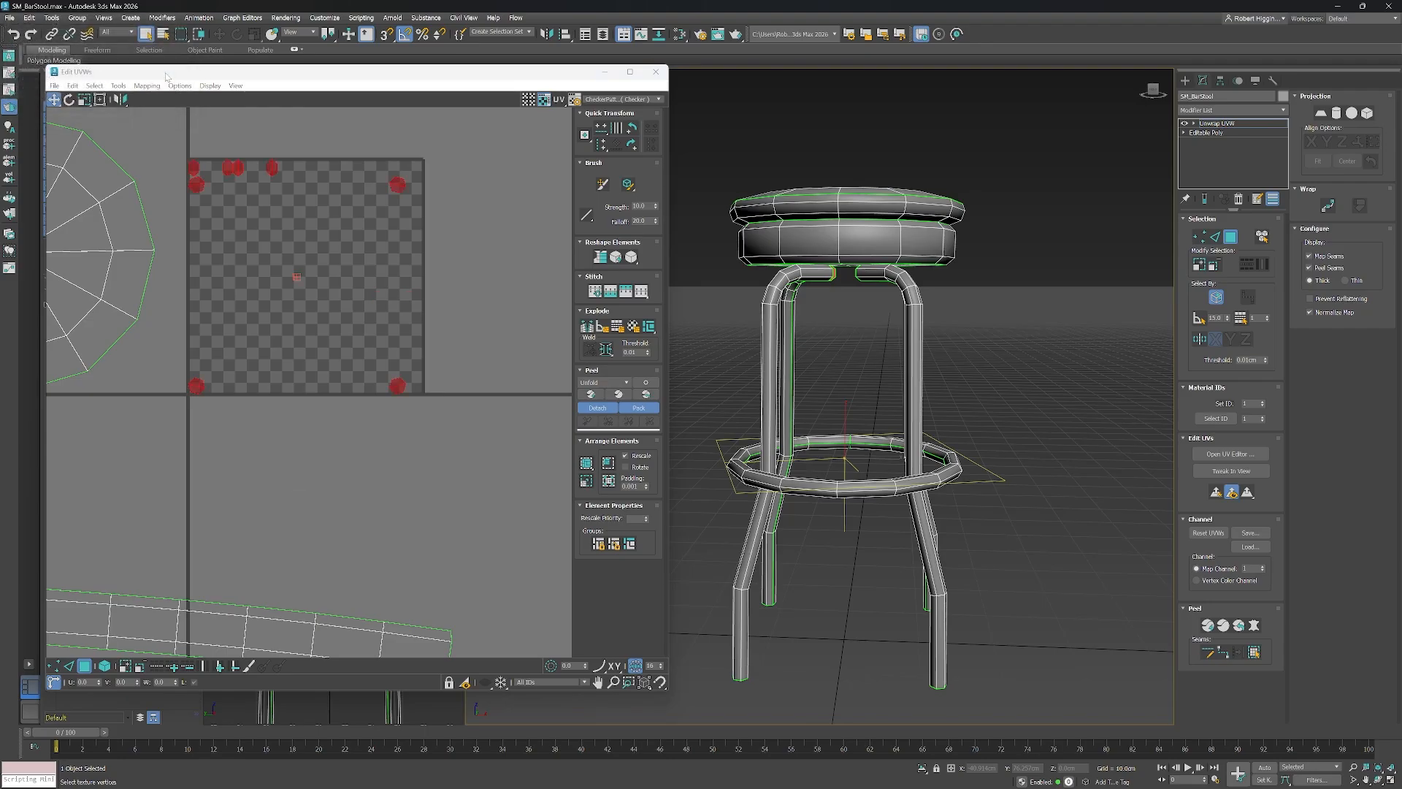
Relax the box-mapped leg end caps with Unfold3D Optimize.
scroll(324, 230, up, 3)
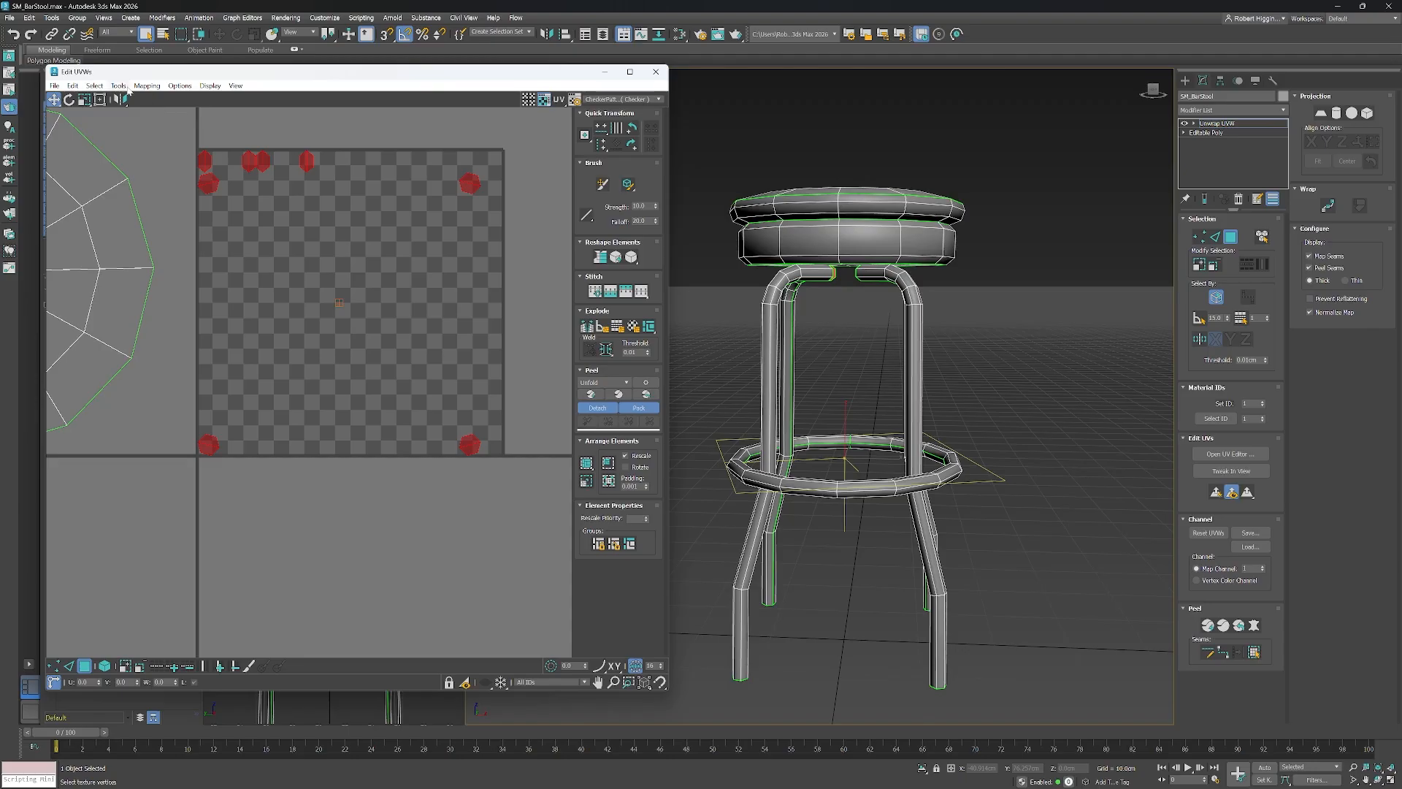
click(128, 87)
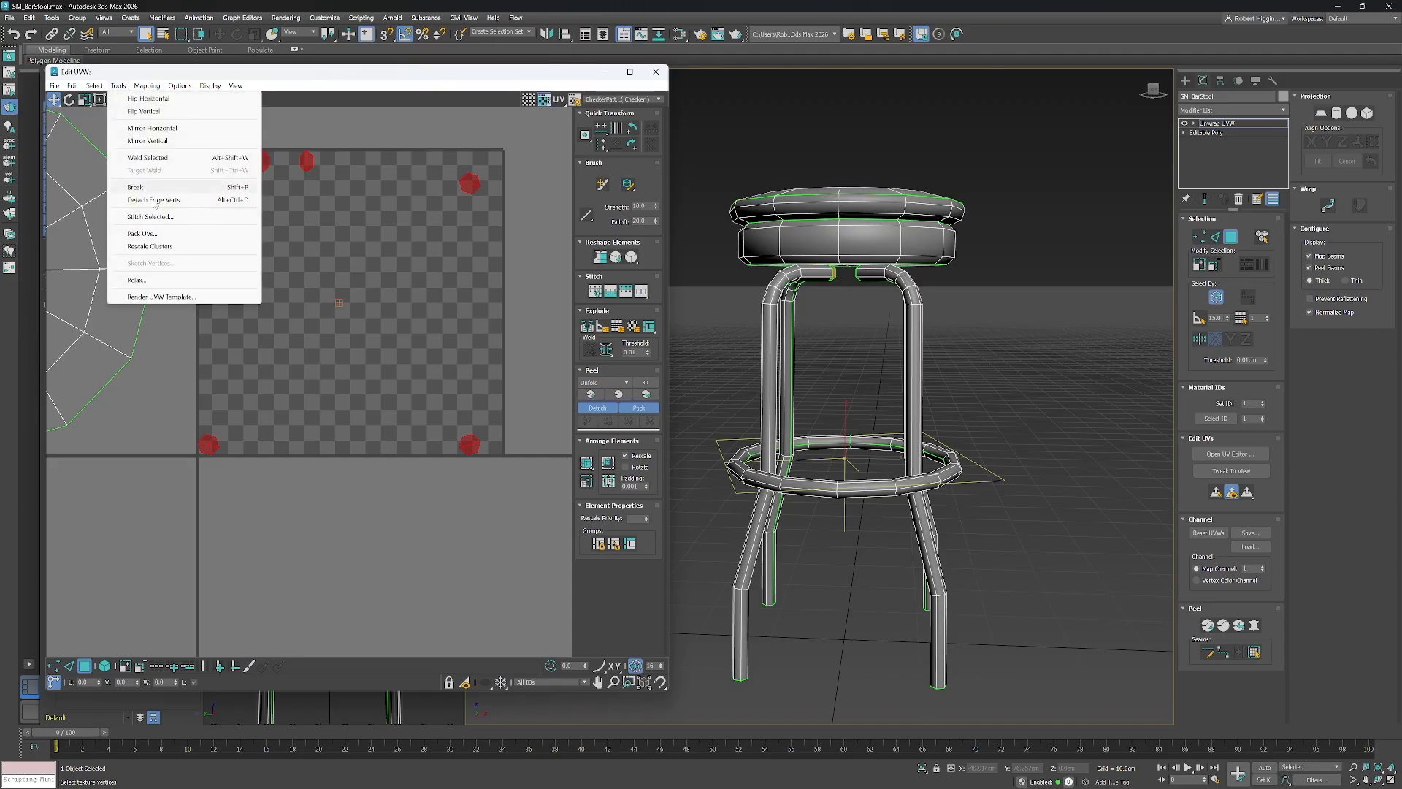
click(178, 277)
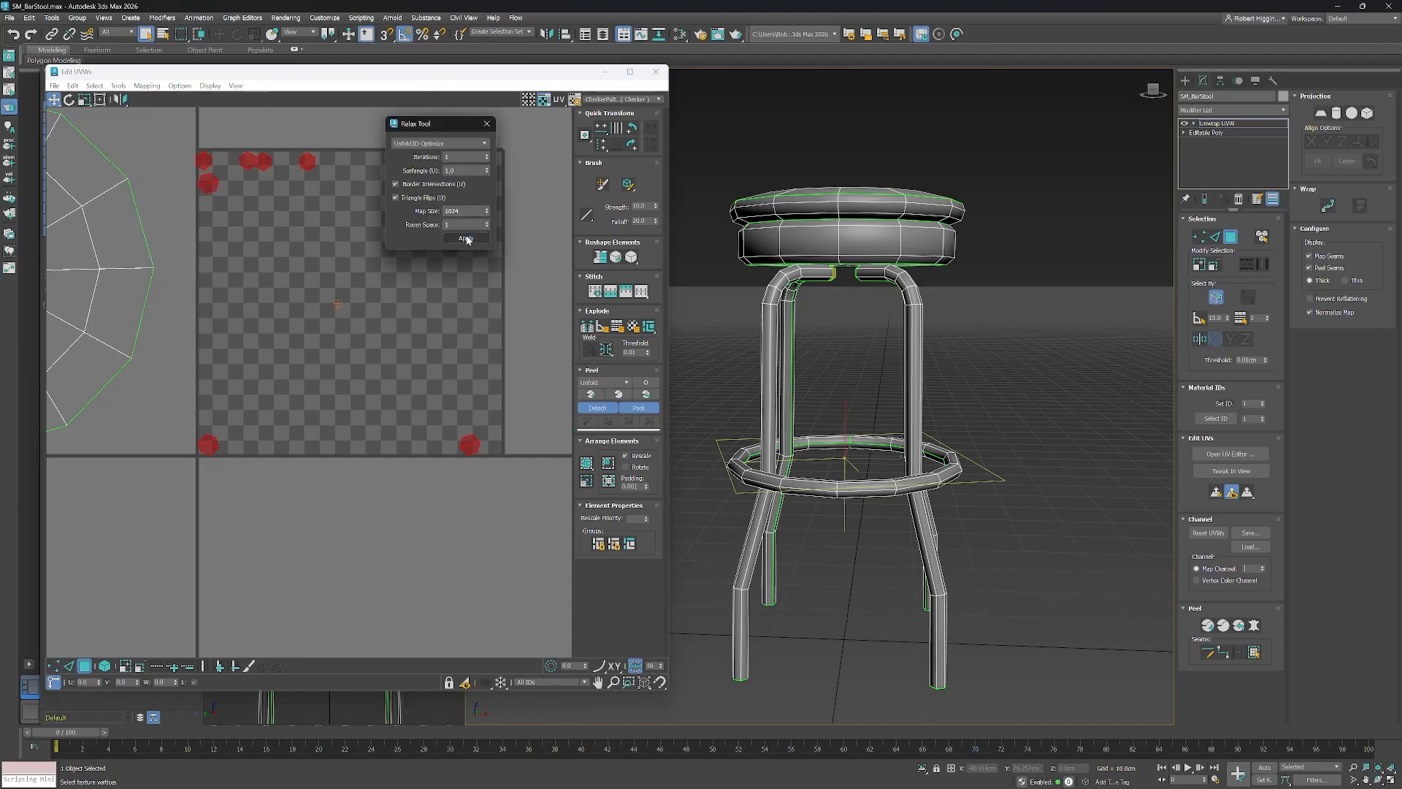
click(487, 125)
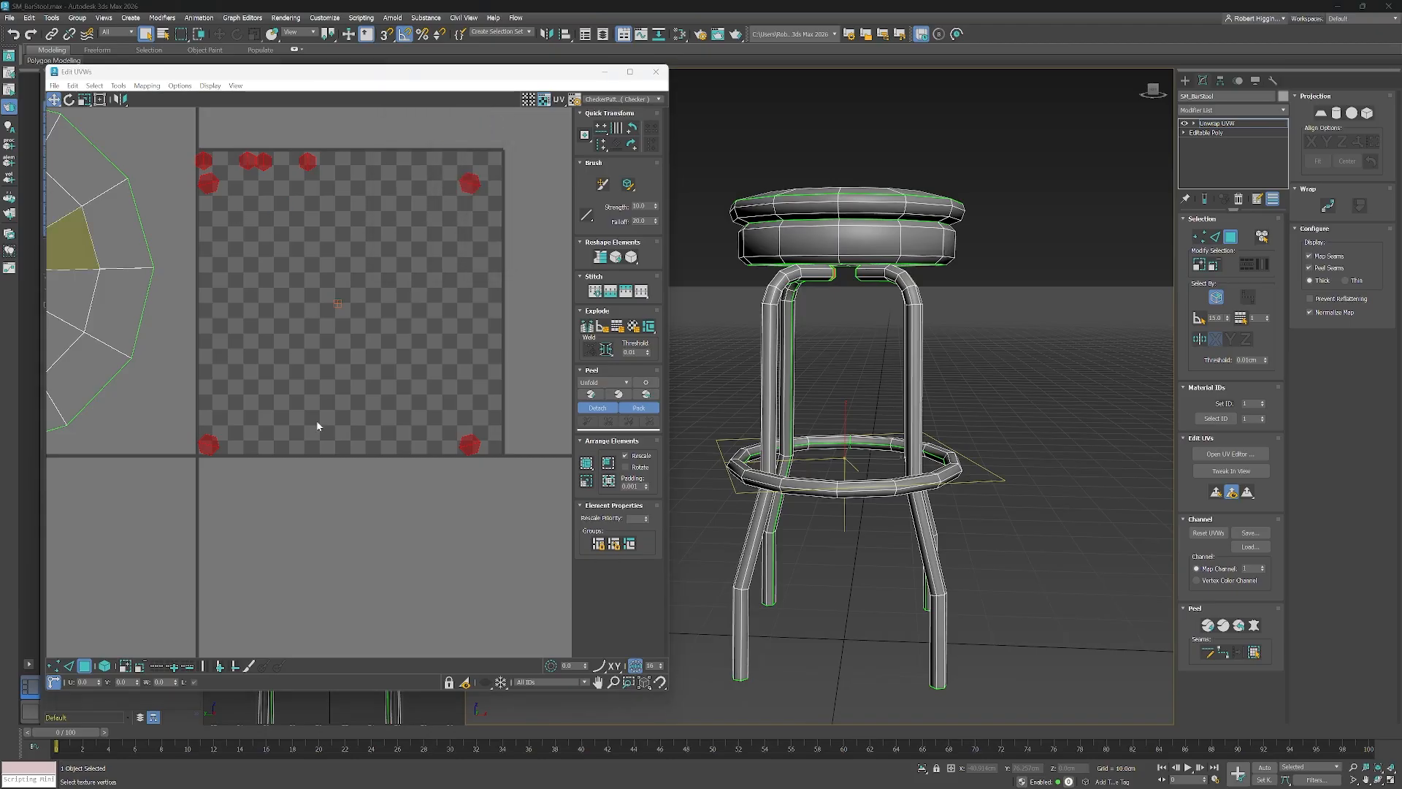
Select every UV shell of the stool and pack them all into the UV tile with Pack Custom.
scroll(376, 387, down, 10)
middle_drag(419, 412, 366, 304)
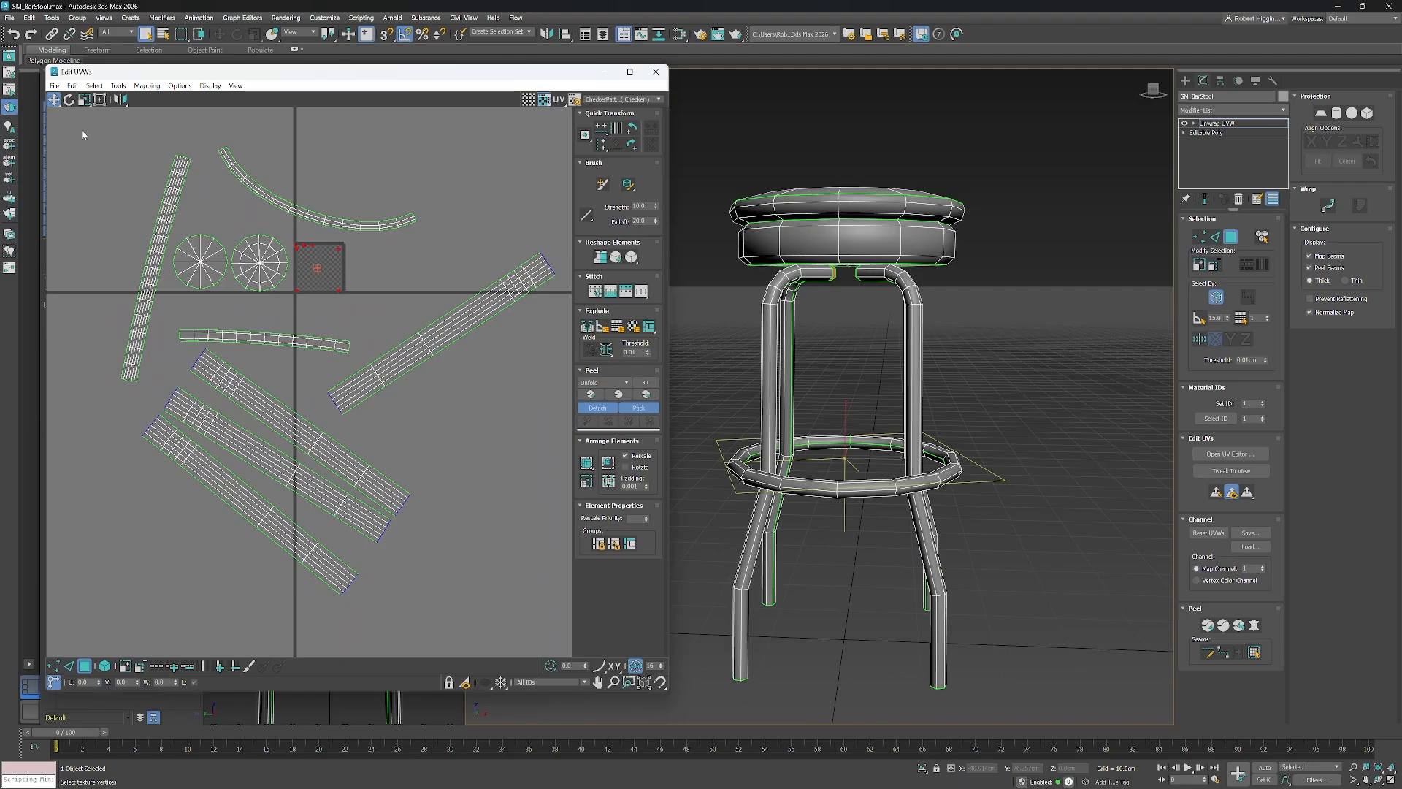
drag(66, 121, 571, 618)
mouse_move(501, 463)
middle_down()
mouse_move(485, 457)
mouse_move(492, 475)
middle_up()
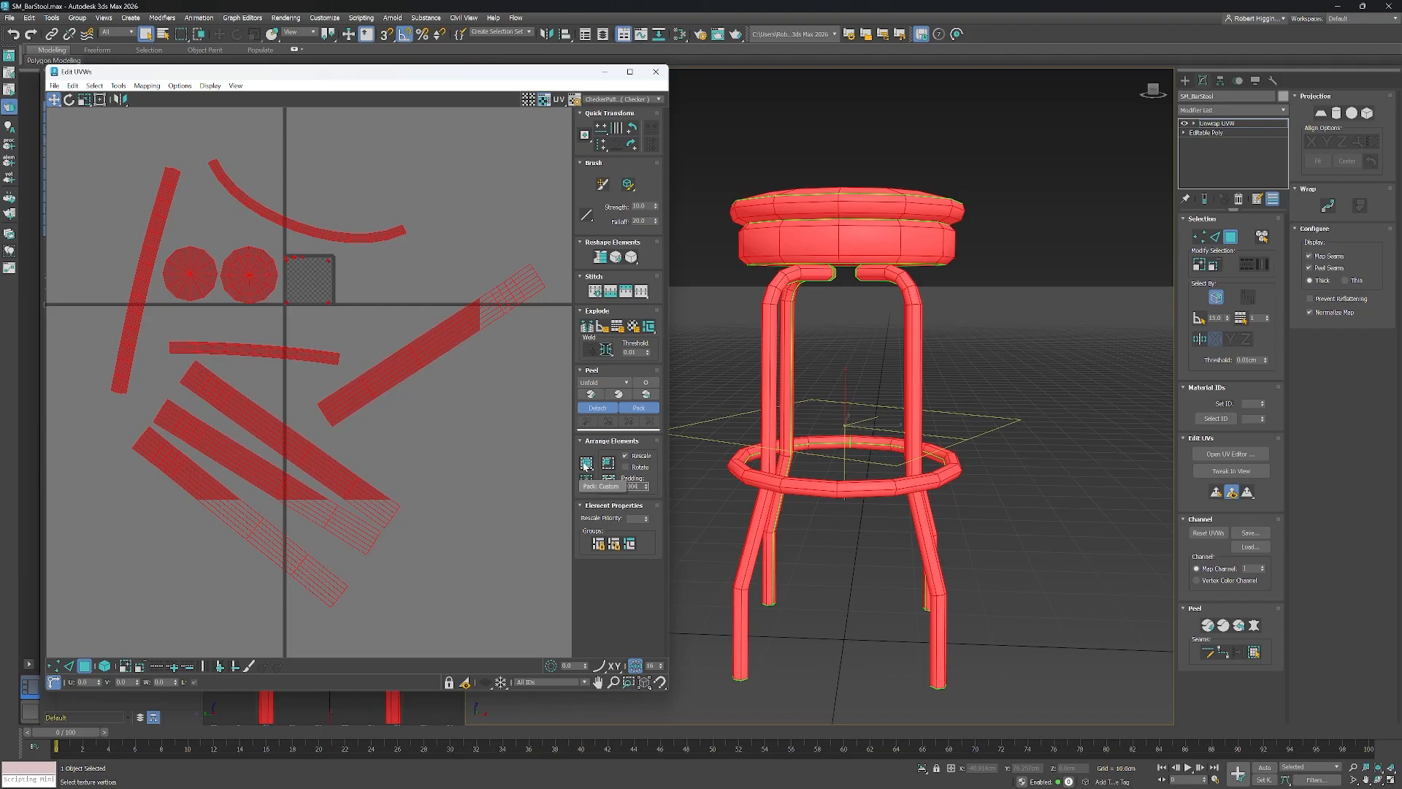
click(585, 463)
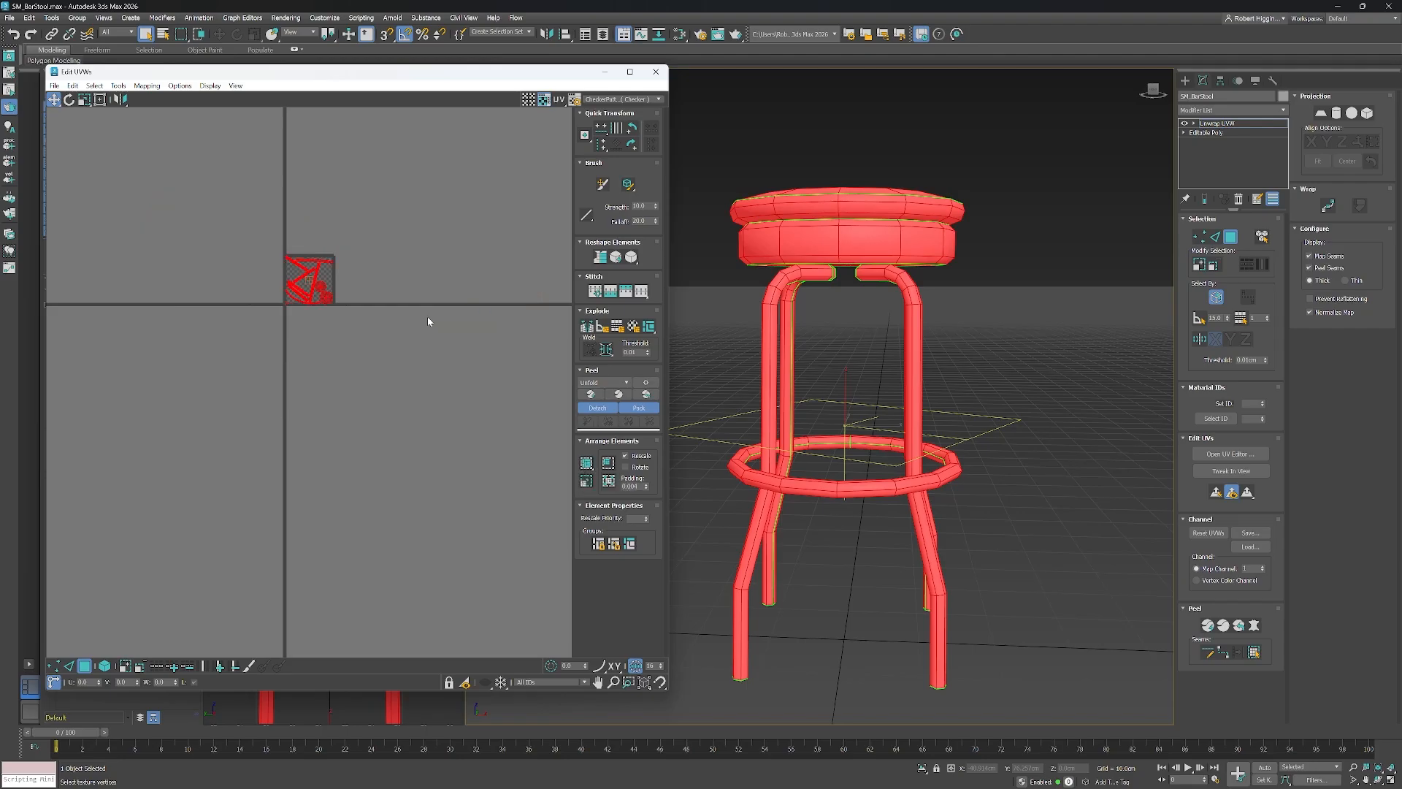
Examine how the packed shells are arranged and how much of the UV tile they leave empty.
scroll(326, 288, up, 10)
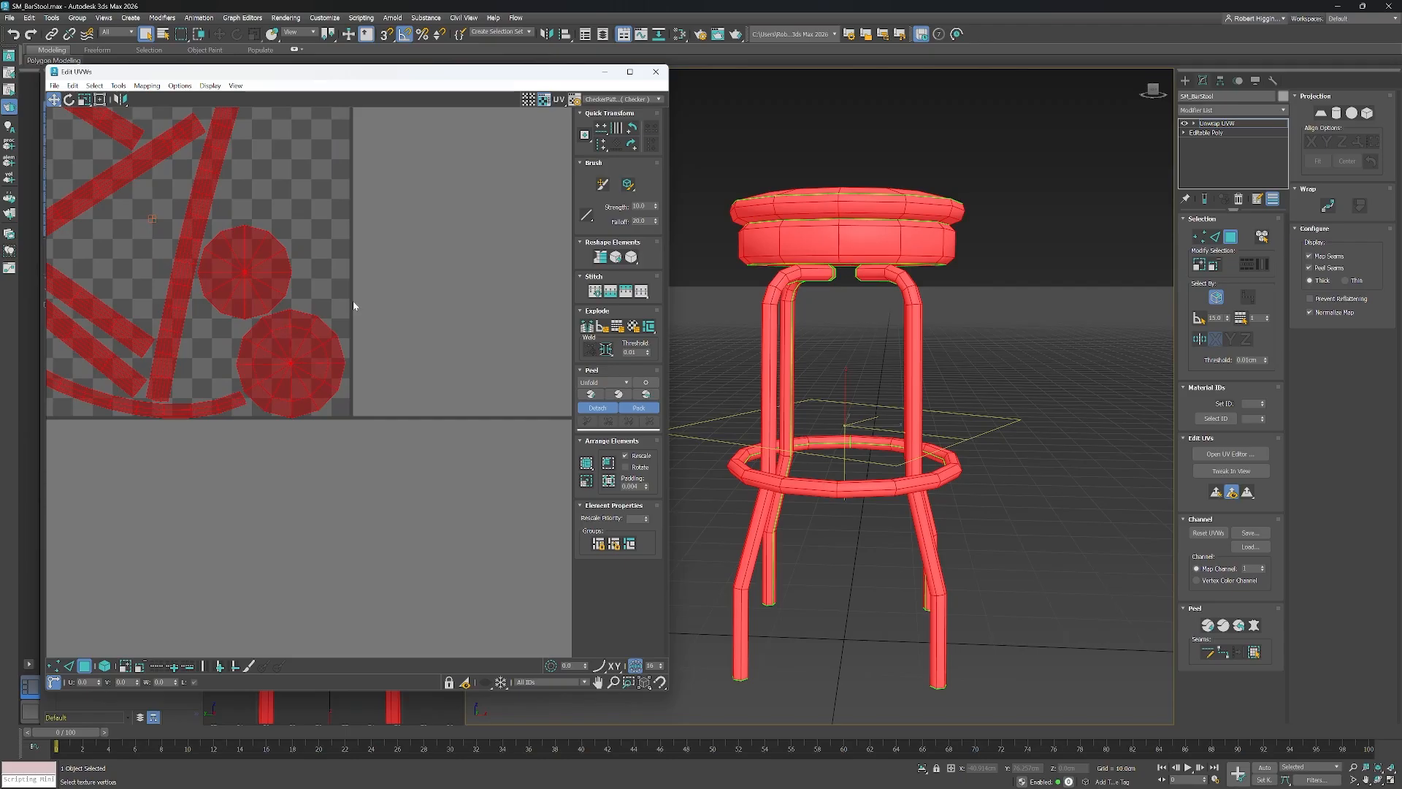
middle_drag(329, 249, 506, 379)
scroll(424, 281, down, 2)
scroll(430, 278, up, 1)
middle_drag(437, 296, 461, 333)
scroll(462, 328, down, 1)
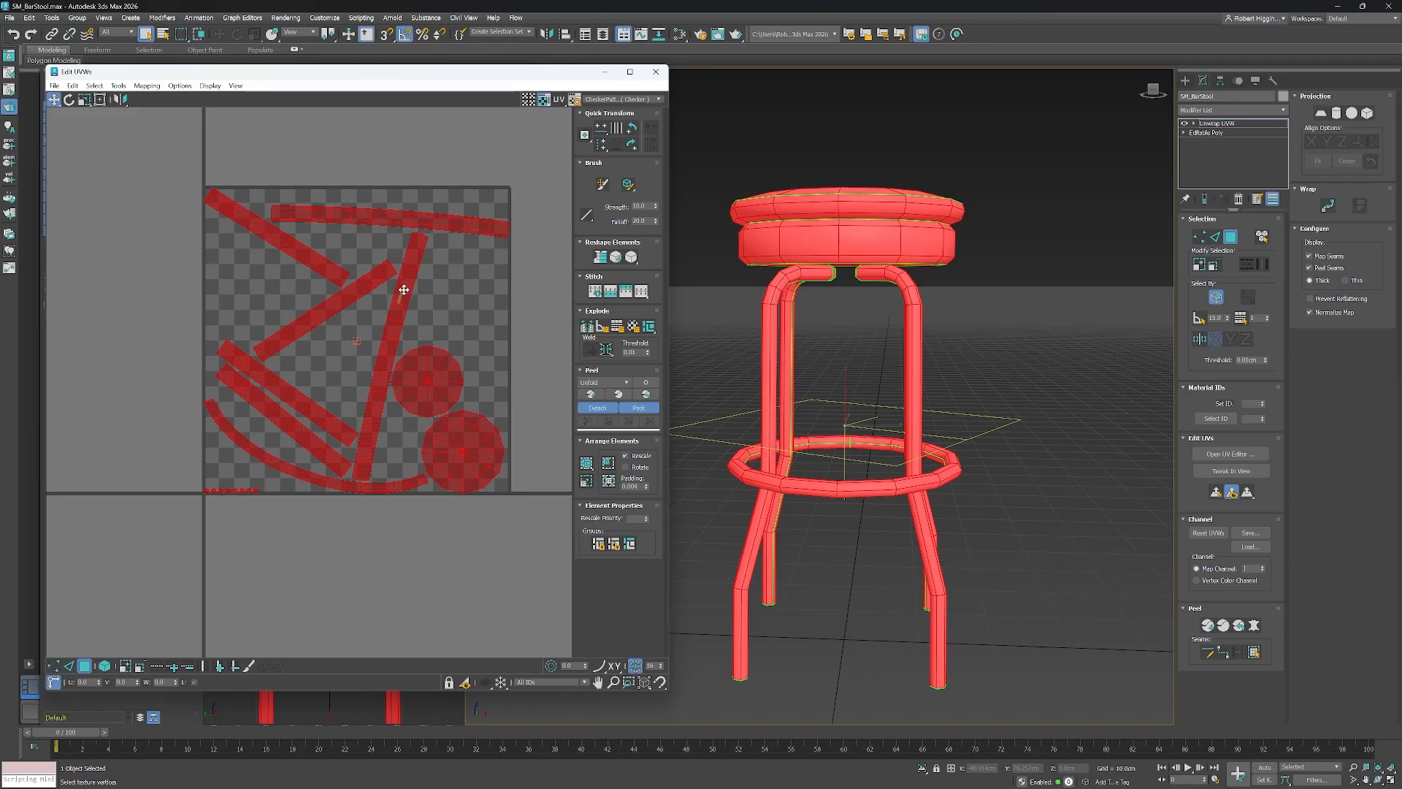
middle_drag(476, 295, 476, 296)
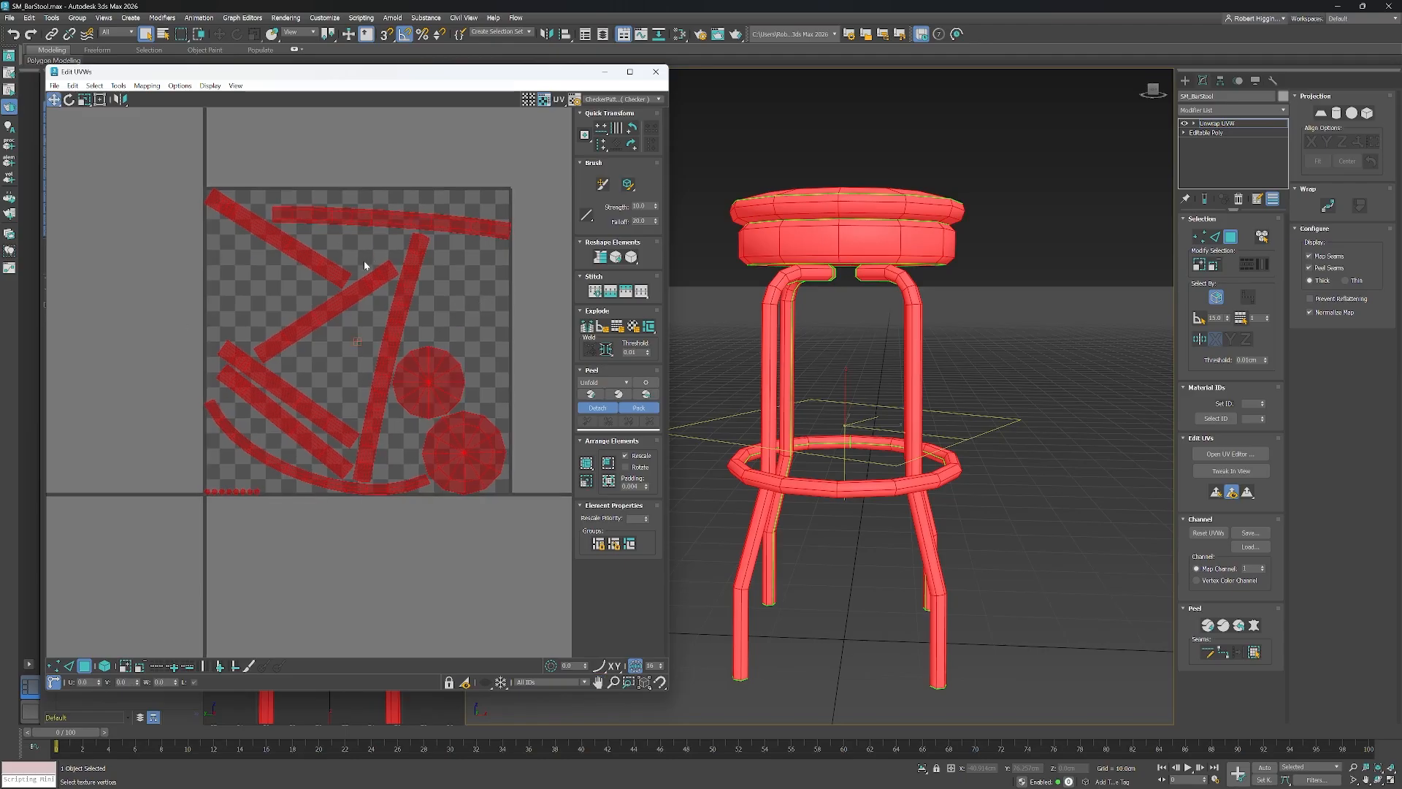
middle_drag(436, 320, 471, 314)
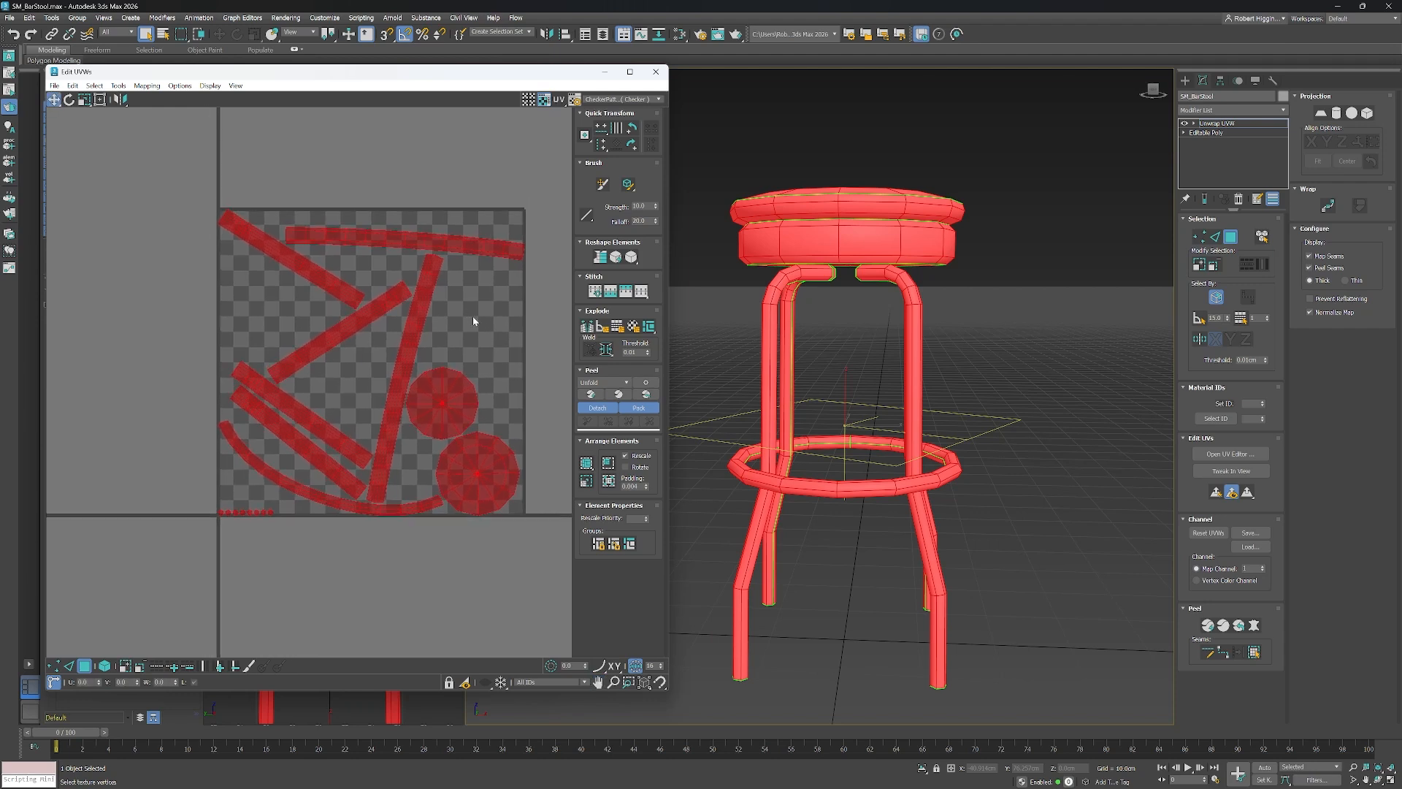
Move all the packed shells together out of the UV tile into the empty space on its left side.
scroll(473, 322, up, 1)
scroll(441, 344, down, 2)
middle_drag(413, 355, 445, 359)
drag(446, 360, 197, 352)
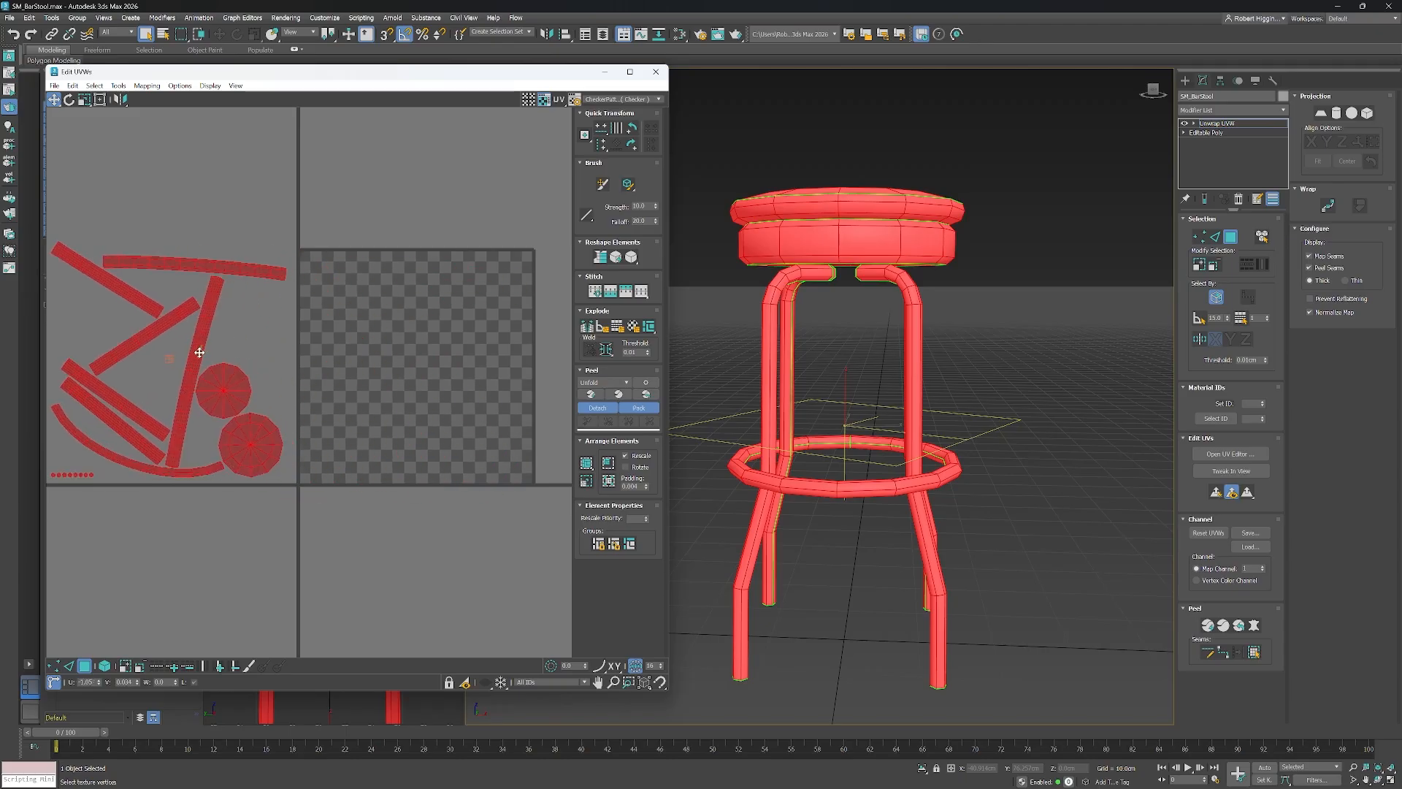
Straighten the two uppermost diagonal leg shells and place them horizontally one below the other.
middle_drag(171, 289, 341, 294)
scroll(342, 294, up, 3)
scroll(342, 293, down, 2)
click(282, 324)
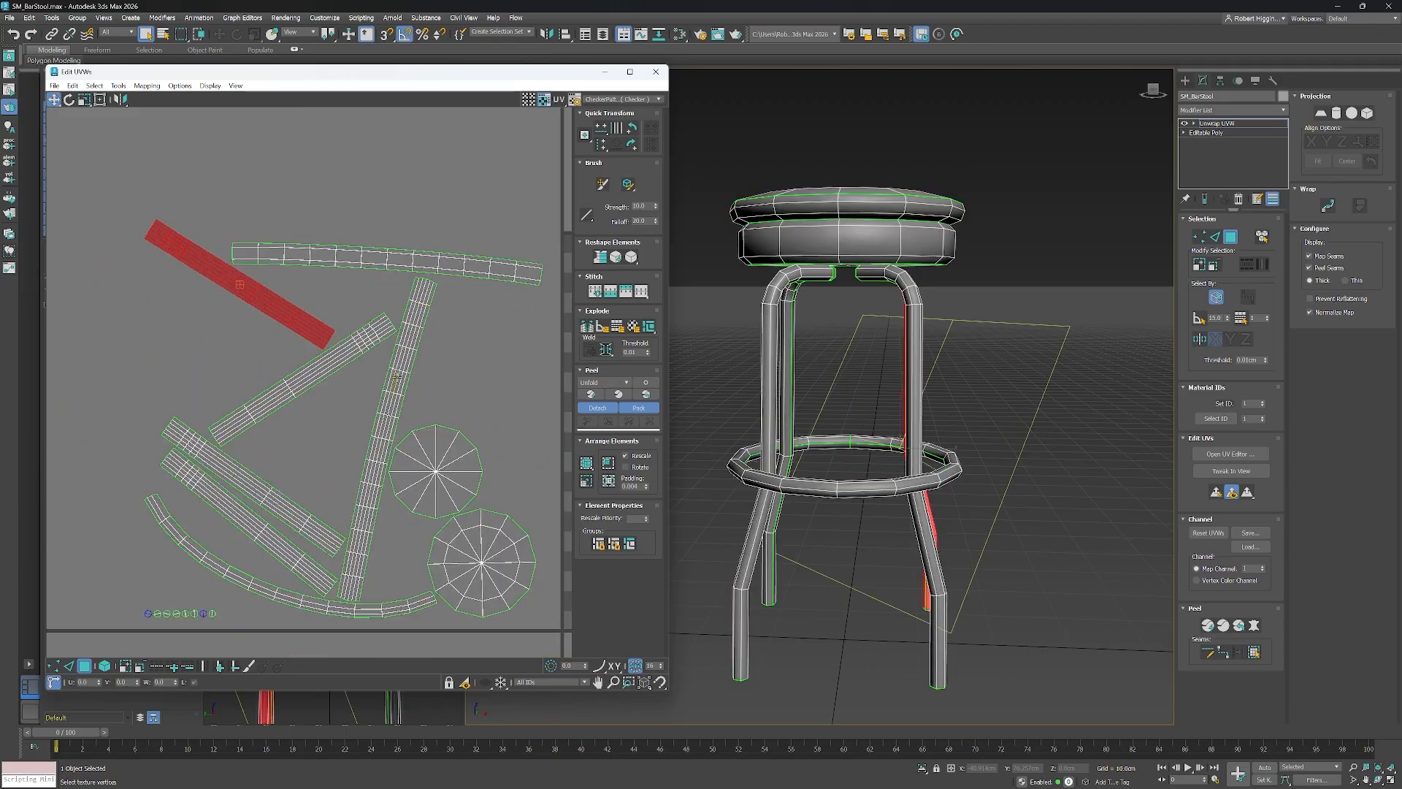
middle_drag(308, 283, 323, 287)
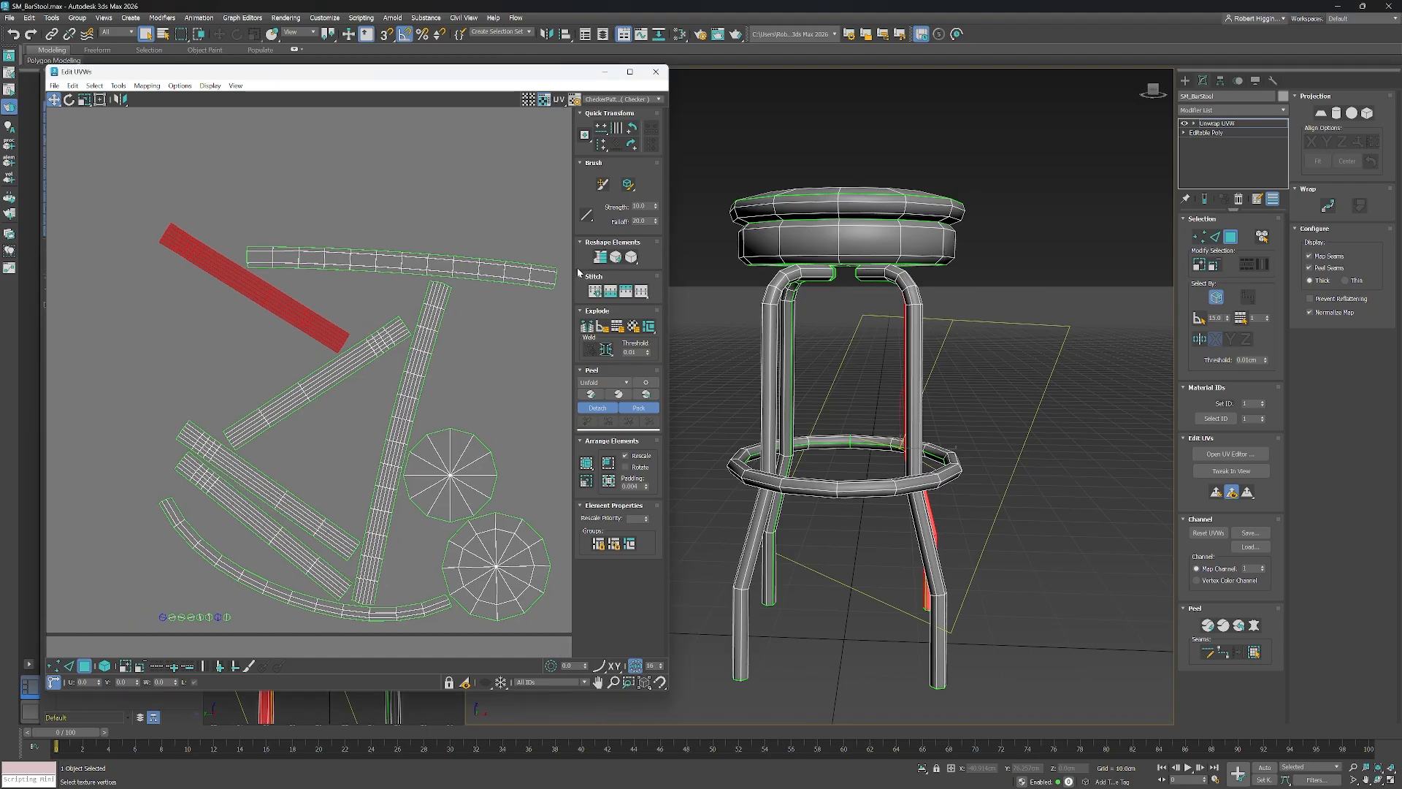
click(600, 257)
drag(252, 344, 215, 309)
click(333, 379)
click(600, 258)
drag(325, 439, 225, 334)
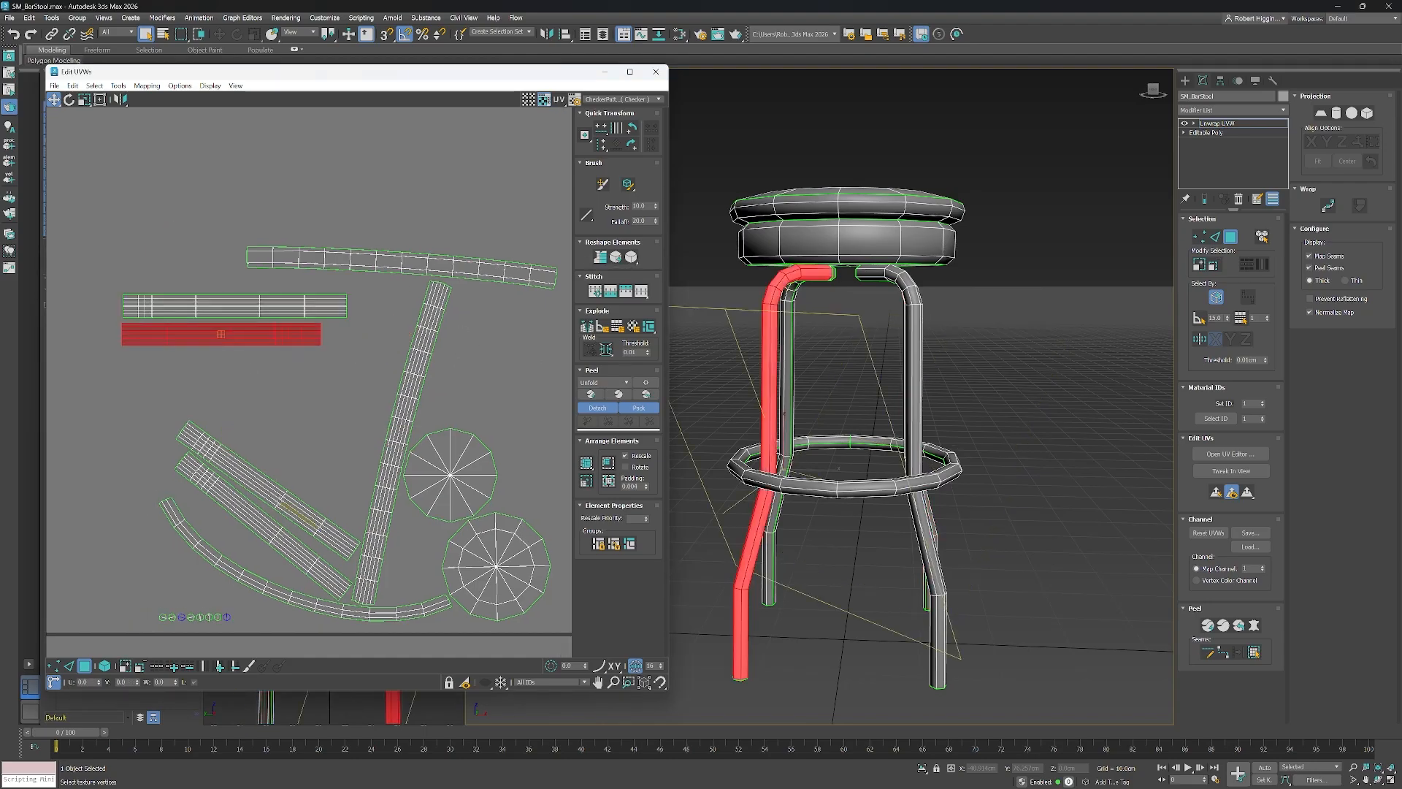
Straighten the two remaining leg shells and stack them horizontally beneath the first two.
click(274, 486)
click(601, 258)
drag(288, 549, 232, 371)
click(263, 527)
click(600, 257)
drag(286, 589, 234, 403)
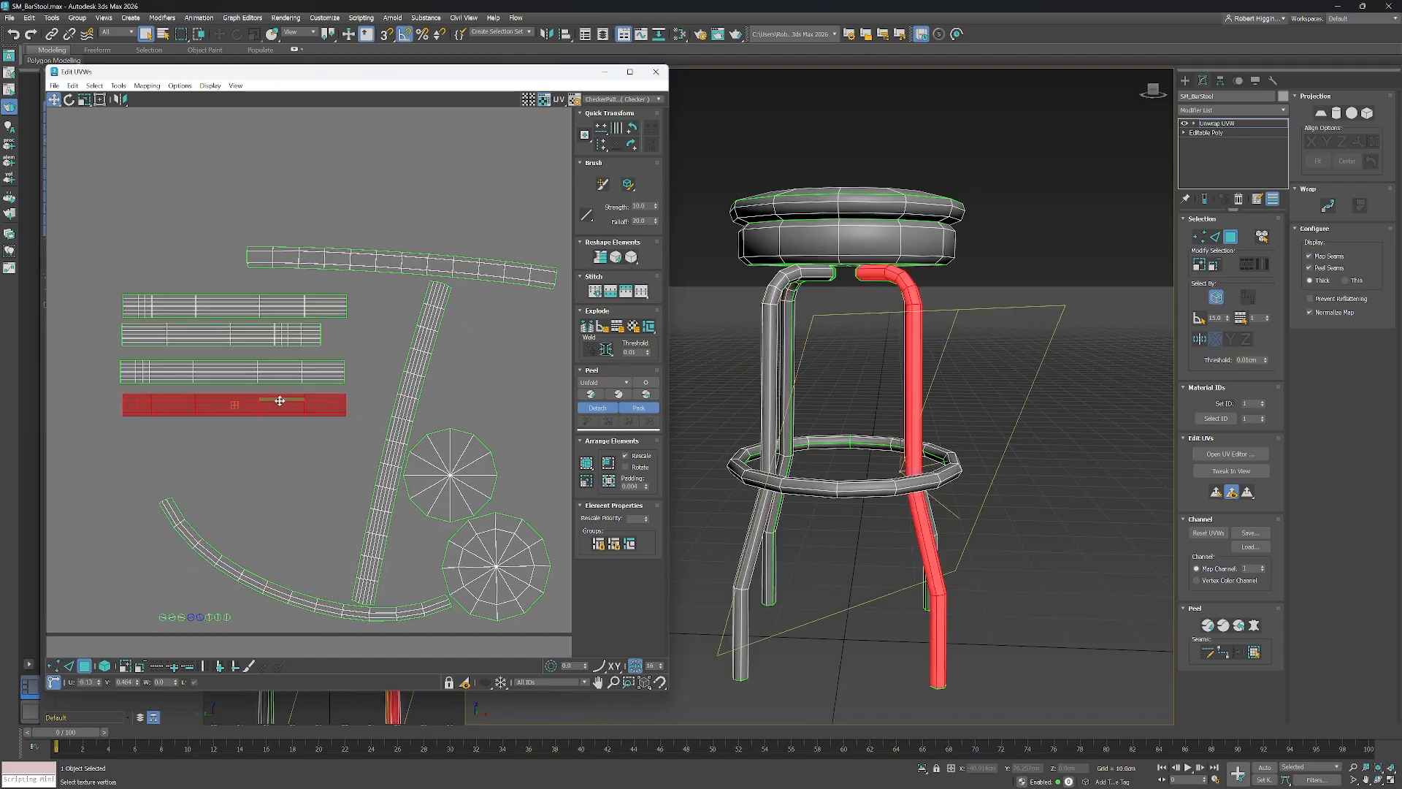
Straighten the slanted footrest ring shell and stand it vertically beside the left ends of the stacked leg shells.
click(404, 438)
click(602, 259)
scroll(429, 314, down, 3)
scroll(430, 320, up, 1)
drag(436, 345, 274, 350)
middle_drag(493, 307, 393, 269)
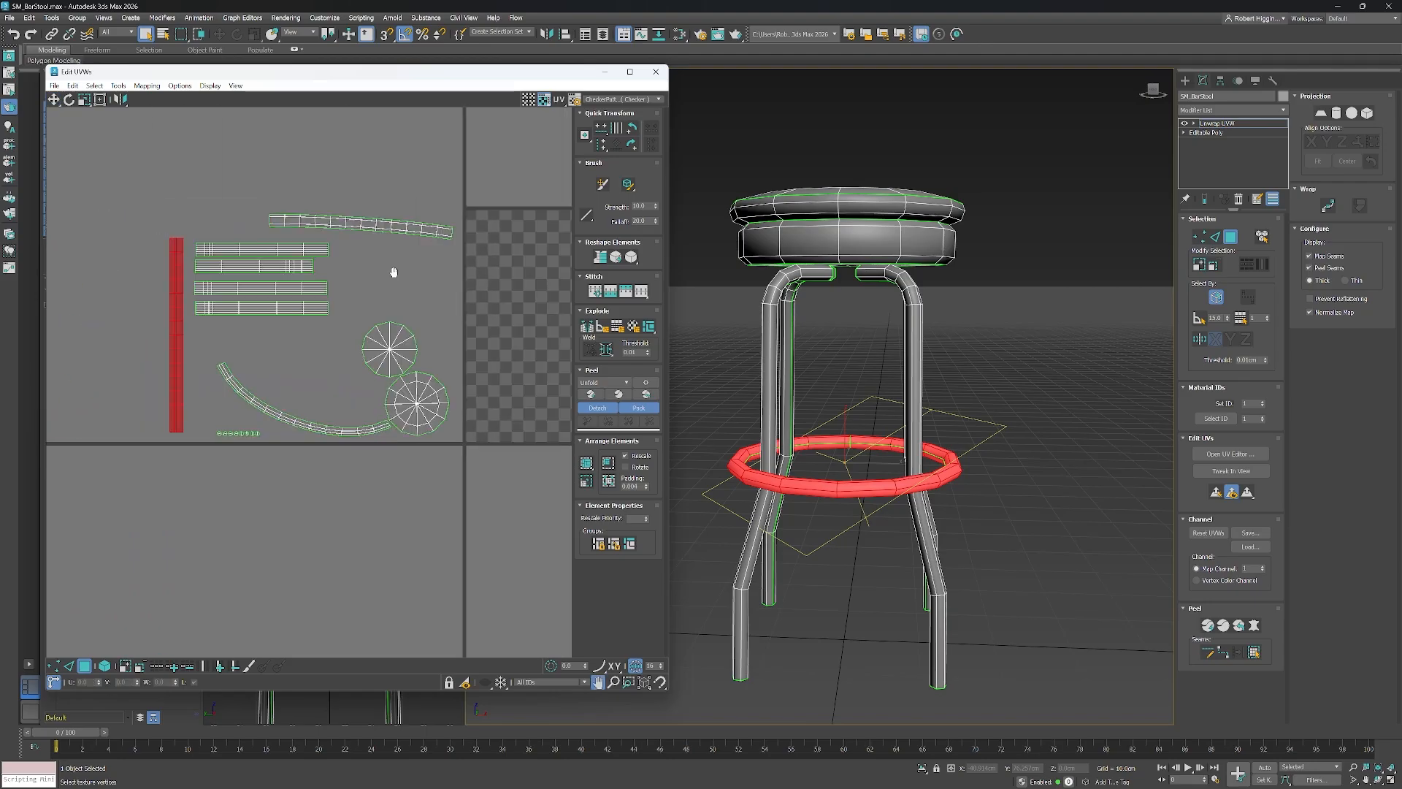
Straighten the two curved seat side strips and stack them horizontally above the leg shells.
scroll(393, 267, up, 1)
click(379, 212)
click(600, 257)
drag(445, 226, 349, 226)
click(359, 480)
click(600, 257)
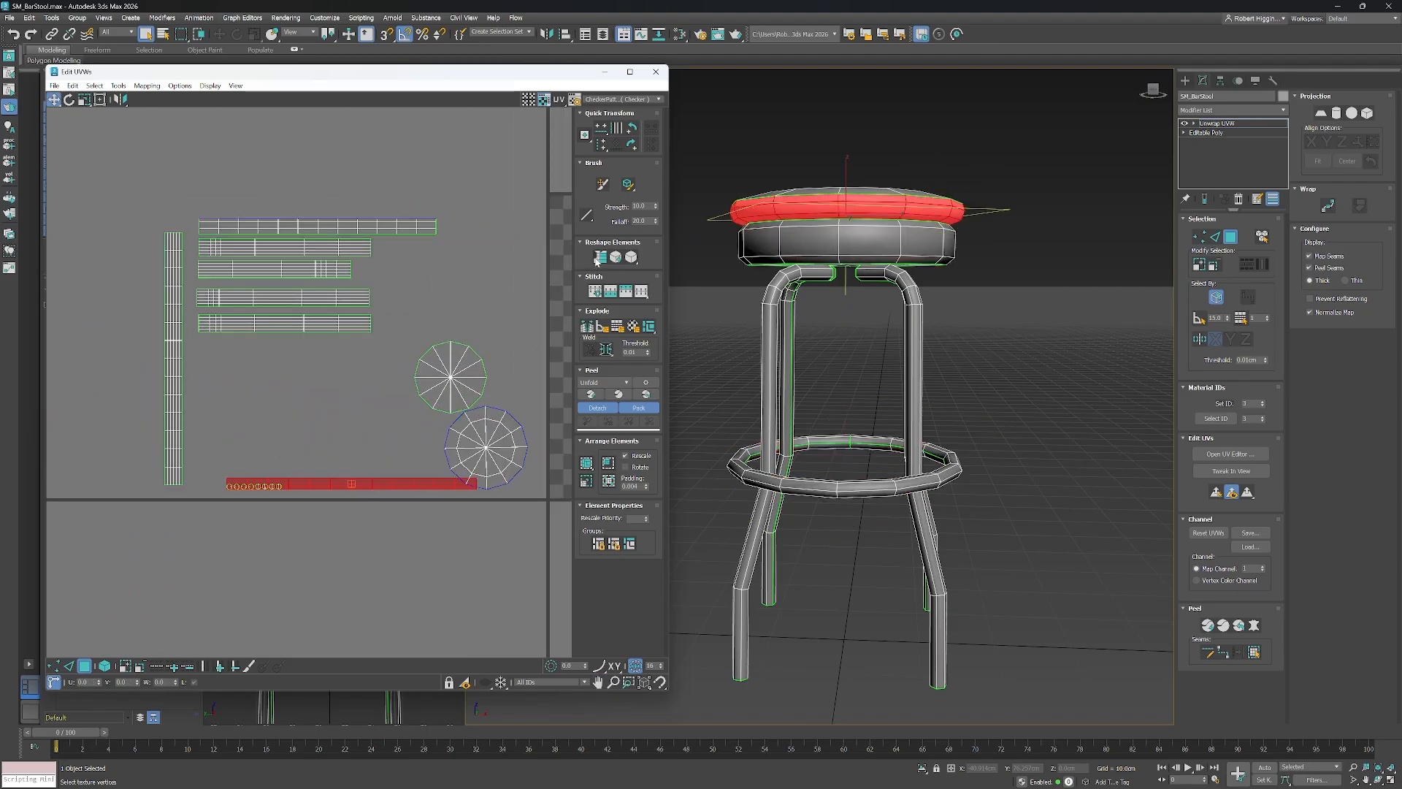
drag(357, 482, 329, 206)
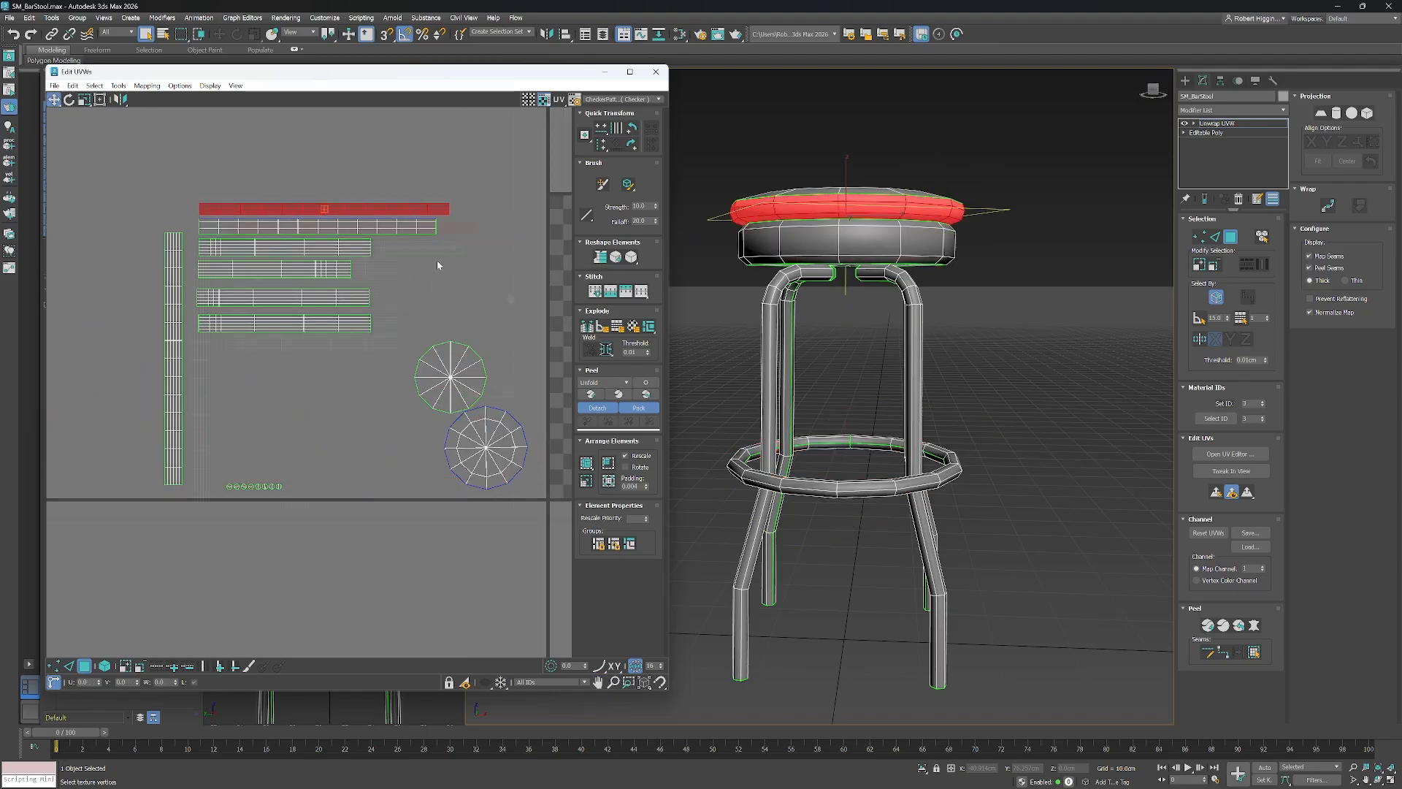
Examine the straightened shells beside the empty UV tile and match the smaller disc to the seat's underside.
middle_drag(484, 279, 489, 315)
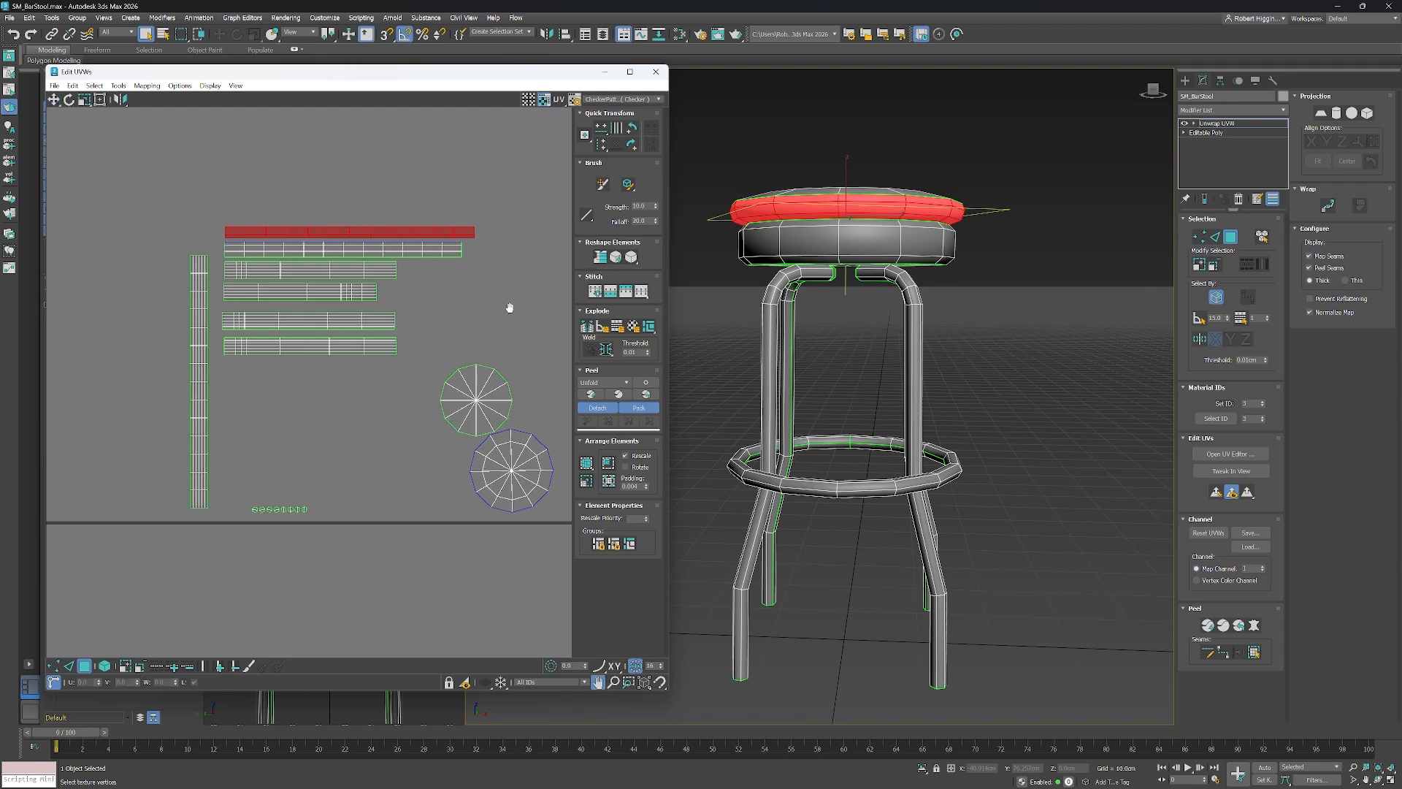
middle_drag(511, 307, 475, 336)
scroll(278, 311, down, 3)
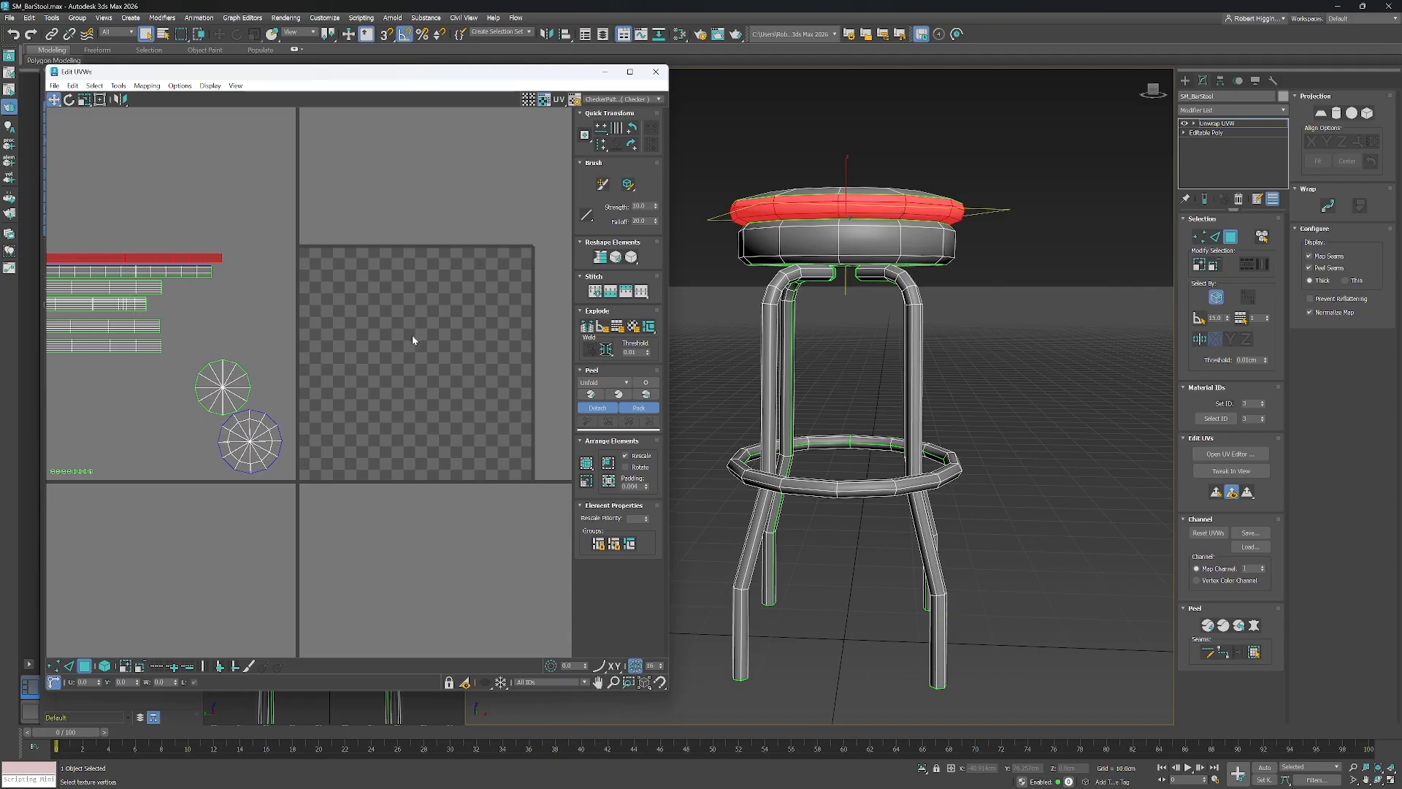
middle_drag(269, 295, 448, 257)
scroll(397, 327, up, 1)
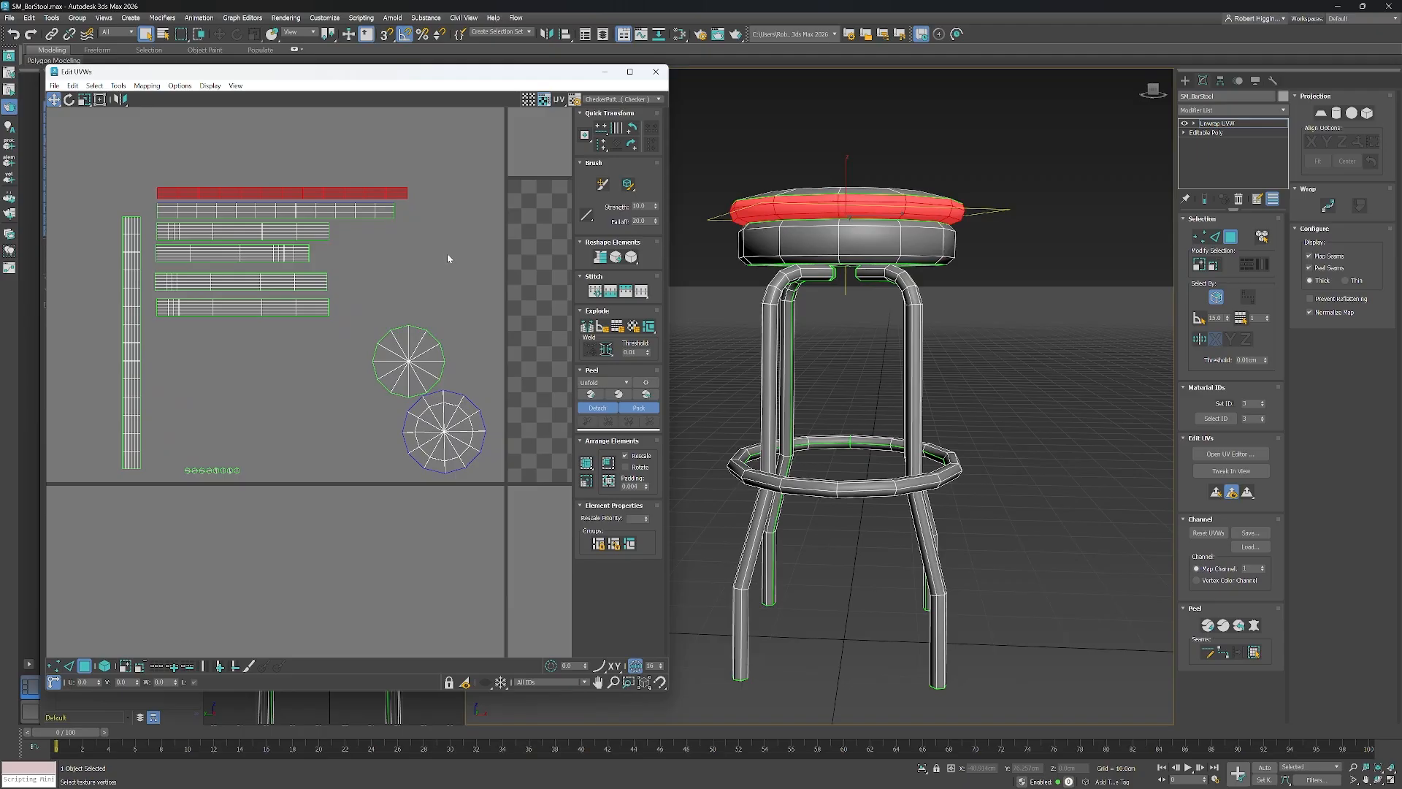
alt+middle_drag(883, 374, 944, 289)
click(924, 256)
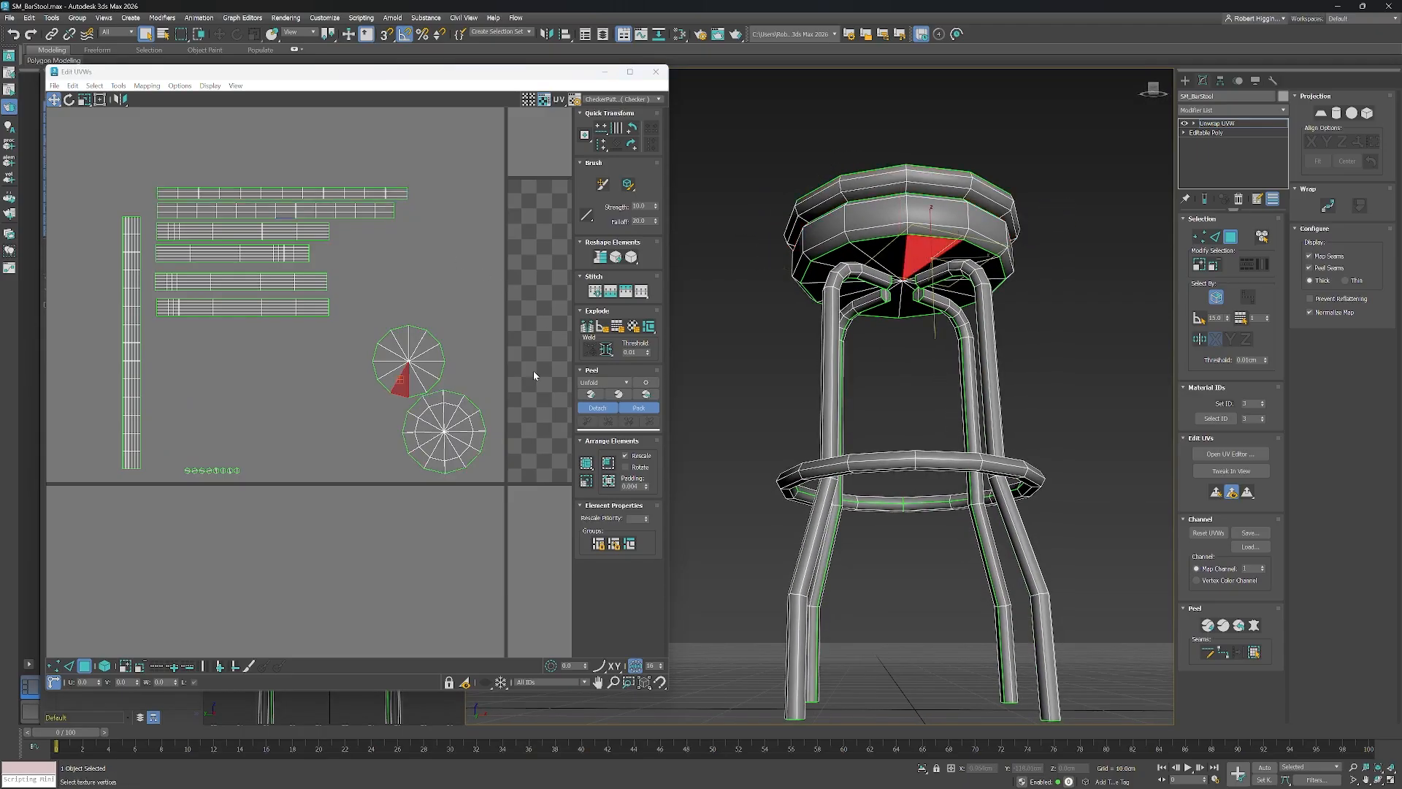
double_click(434, 373)
mouse_move(533, 383)
middle_down()
mouse_move(397, 421)
mouse_move(541, 395)
middle_up()
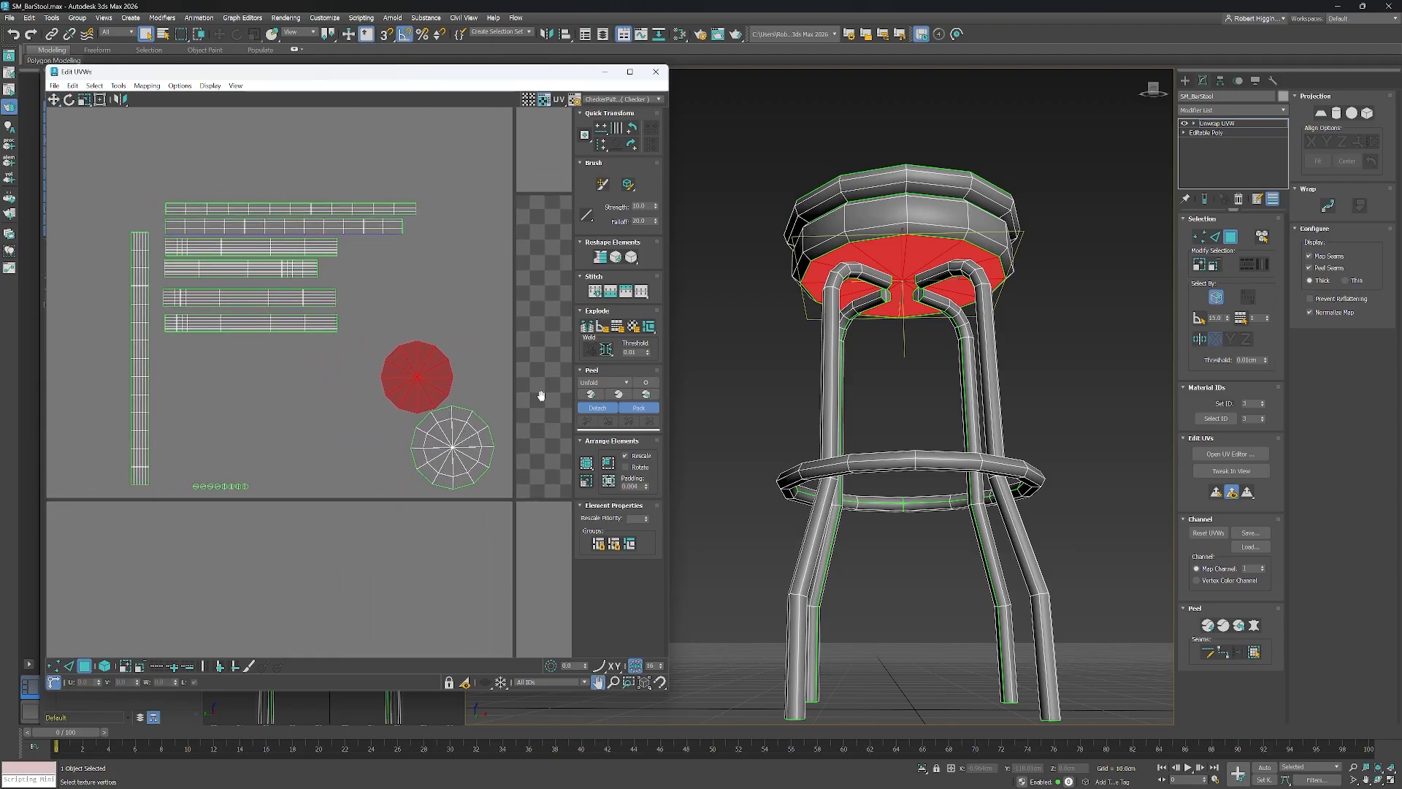
middle_drag(507, 329, 295, 319)
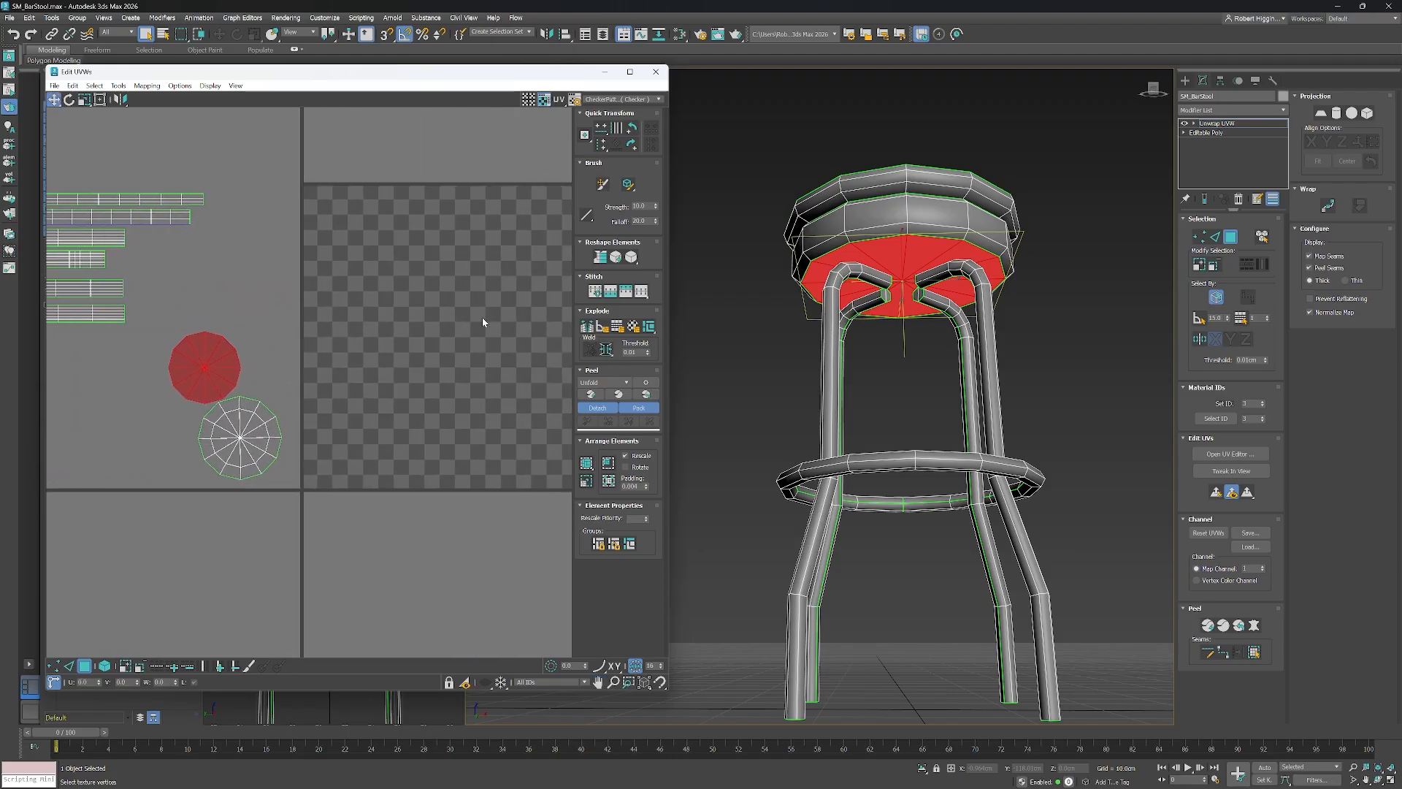
middle_drag(429, 338, 487, 361)
alt+middle_drag(906, 303, 967, 407)
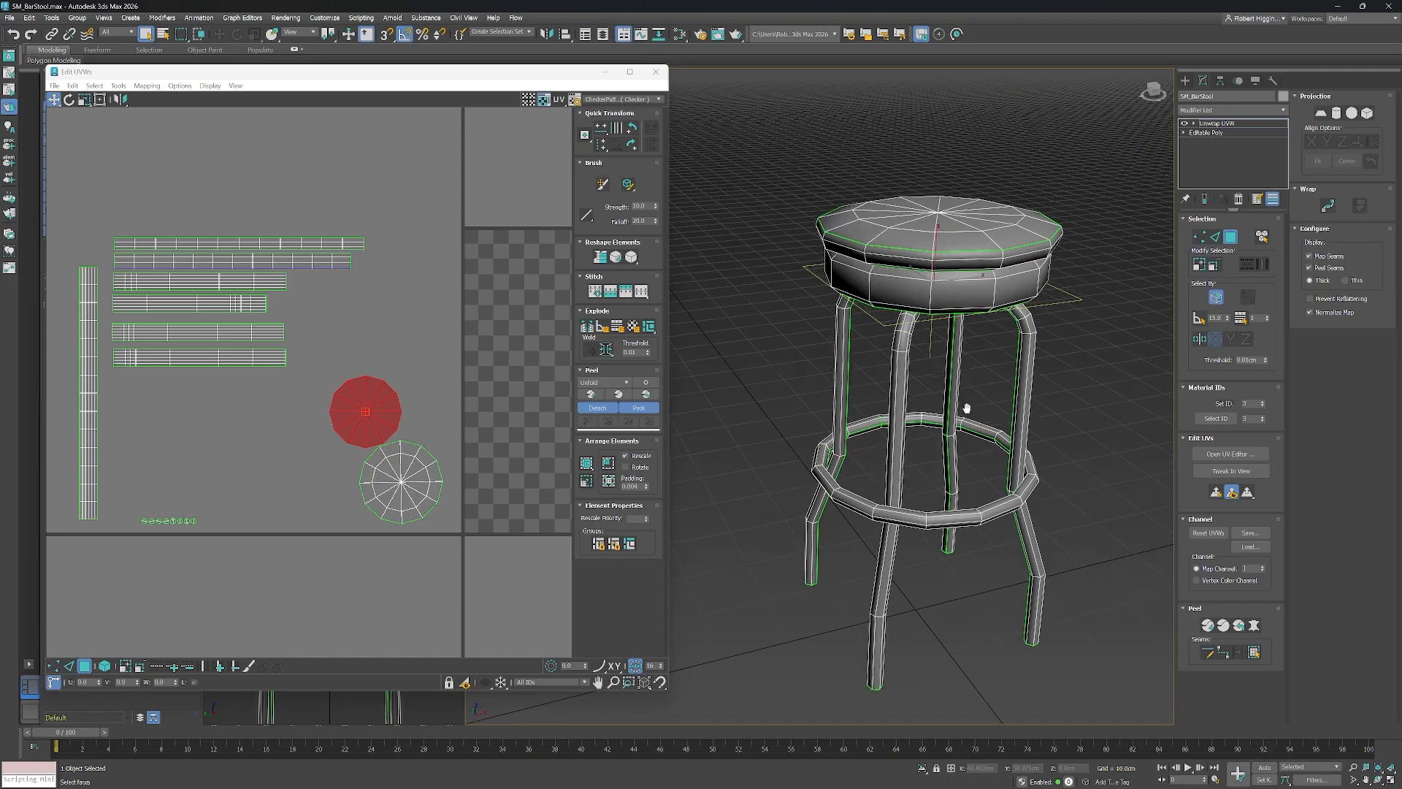
middle_drag(471, 397, 457, 458)
scroll(441, 383, down, 2)
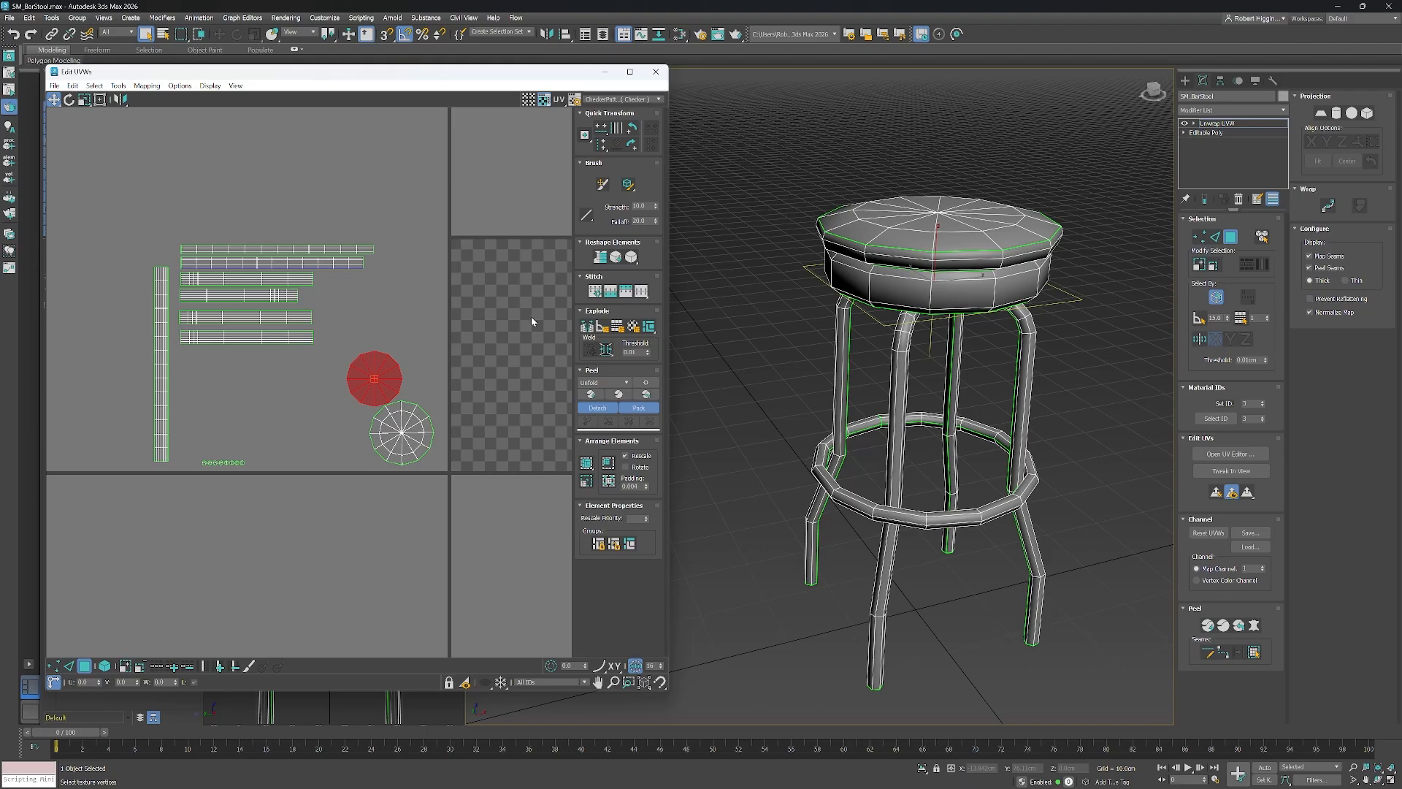
middle_drag(532, 316, 375, 314)
middle_drag(290, 301, 413, 314)
scroll(370, 316, up, 2)
Relax the second leg shell from the top, which is shorter than the others, with the Relax tool.
click(308, 321)
double_click(307, 321)
double_click(300, 275)
double_click(300, 298)
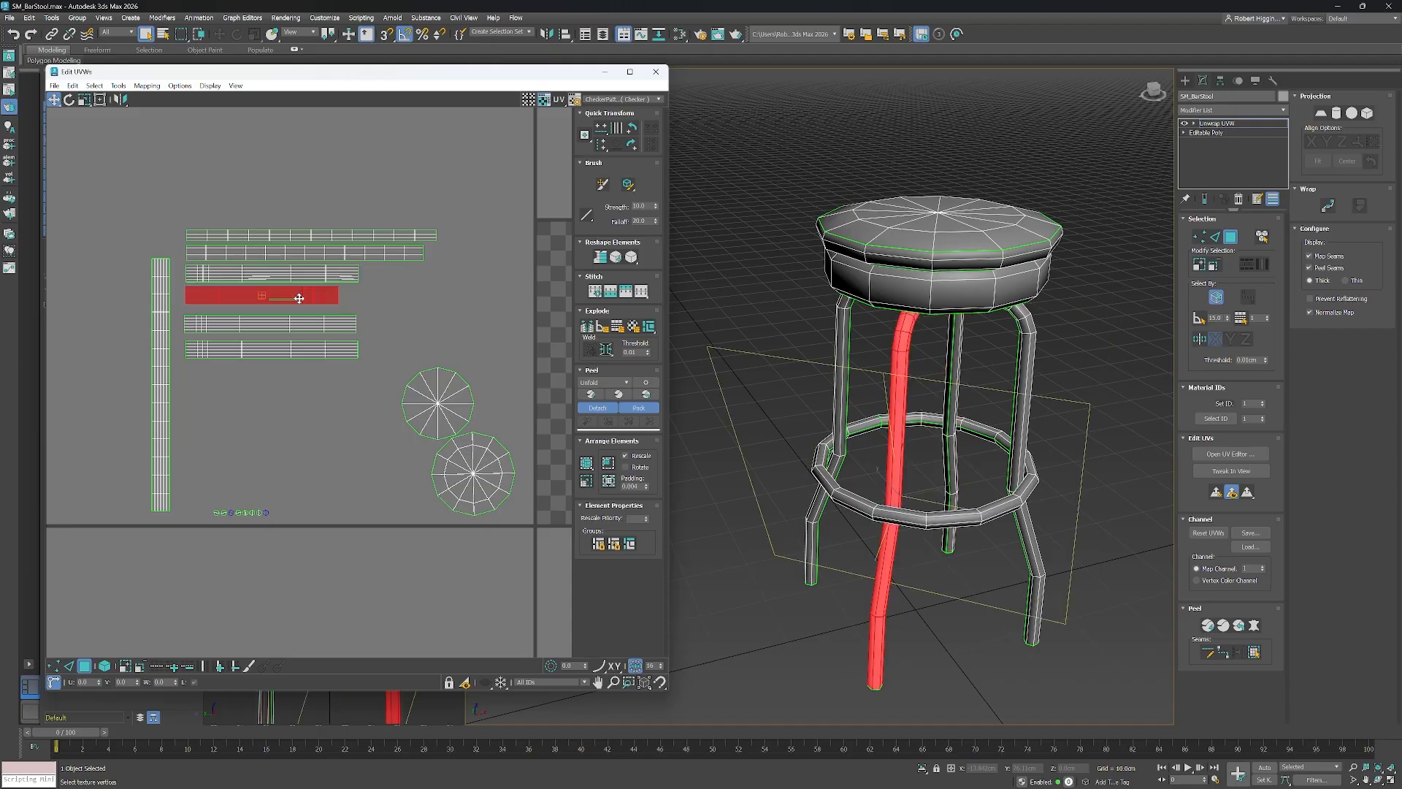
scroll(301, 297, up, 2)
middle_drag(300, 298, 266, 296)
click(119, 86)
click(169, 282)
click(466, 240)
click(487, 124)
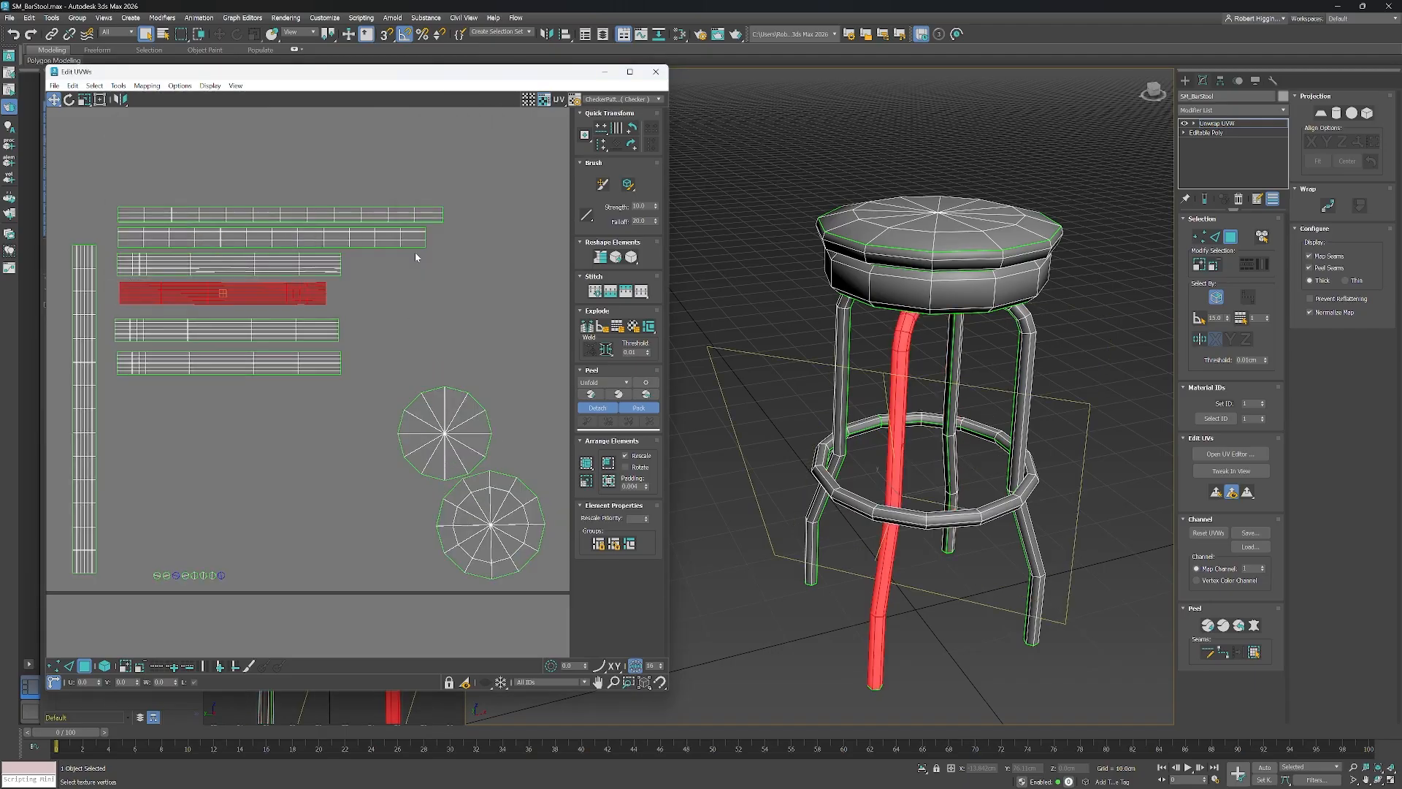
Move the relaxed leg shell down against the neighbouring leg shell and compare both legs on the model.
scroll(178, 311, up, 2)
double_click(232, 254)
double_click(276, 296)
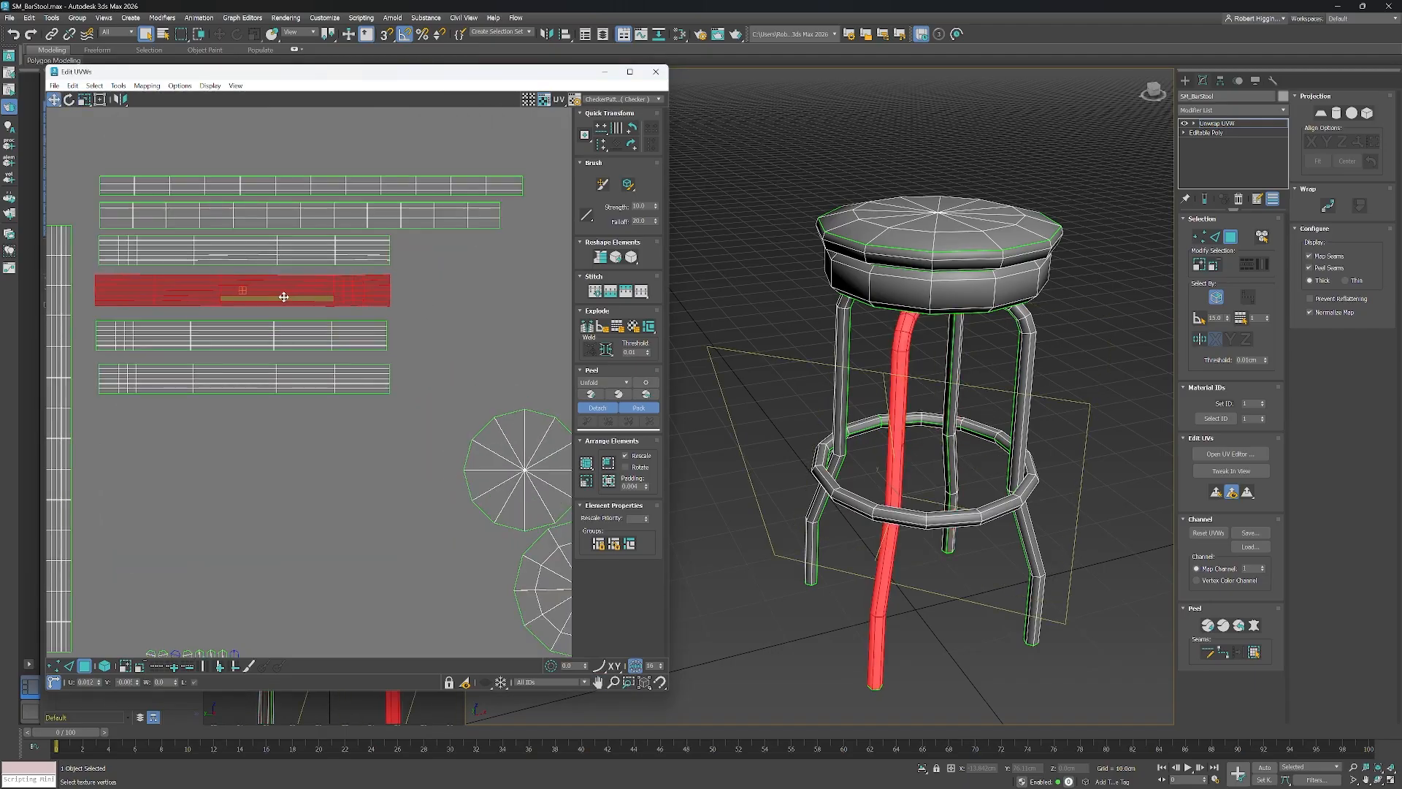
drag(276, 297, 280, 306)
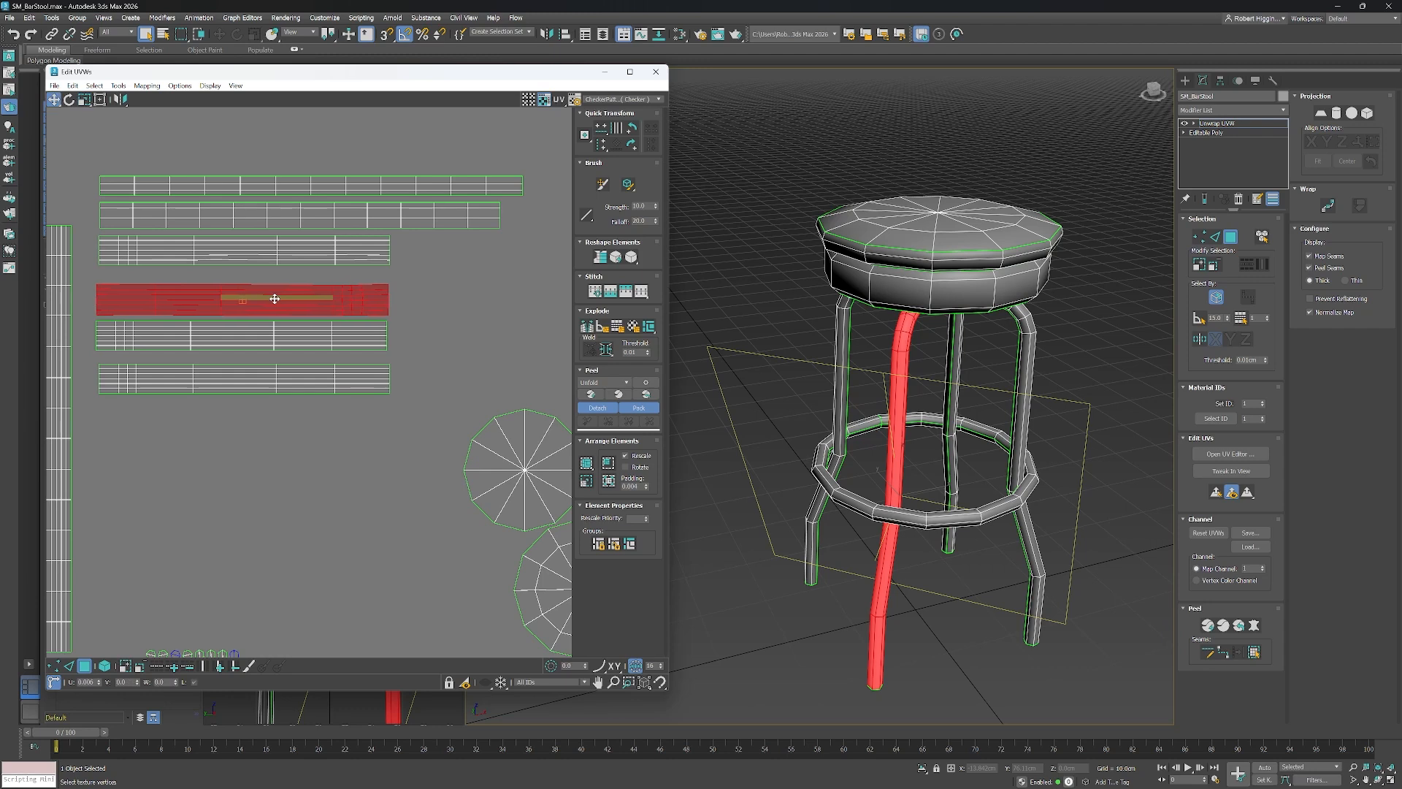
double_click(287, 333)
scroll(945, 466, up, 1)
alt+middle_drag(945, 466, 931, 358)
middle_drag(930, 358, 927, 402)
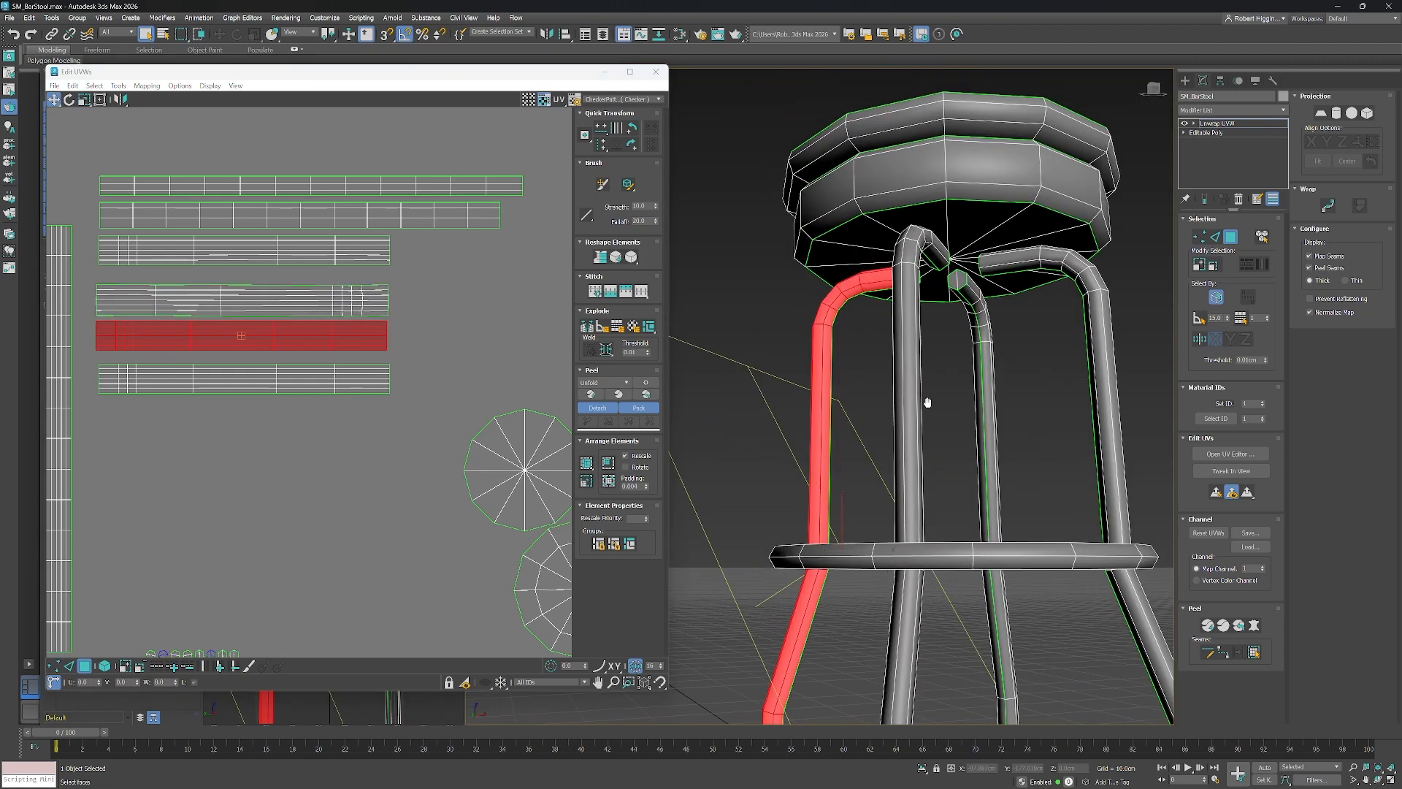
double_click(264, 298)
right_click(265, 296)
click(143, 280)
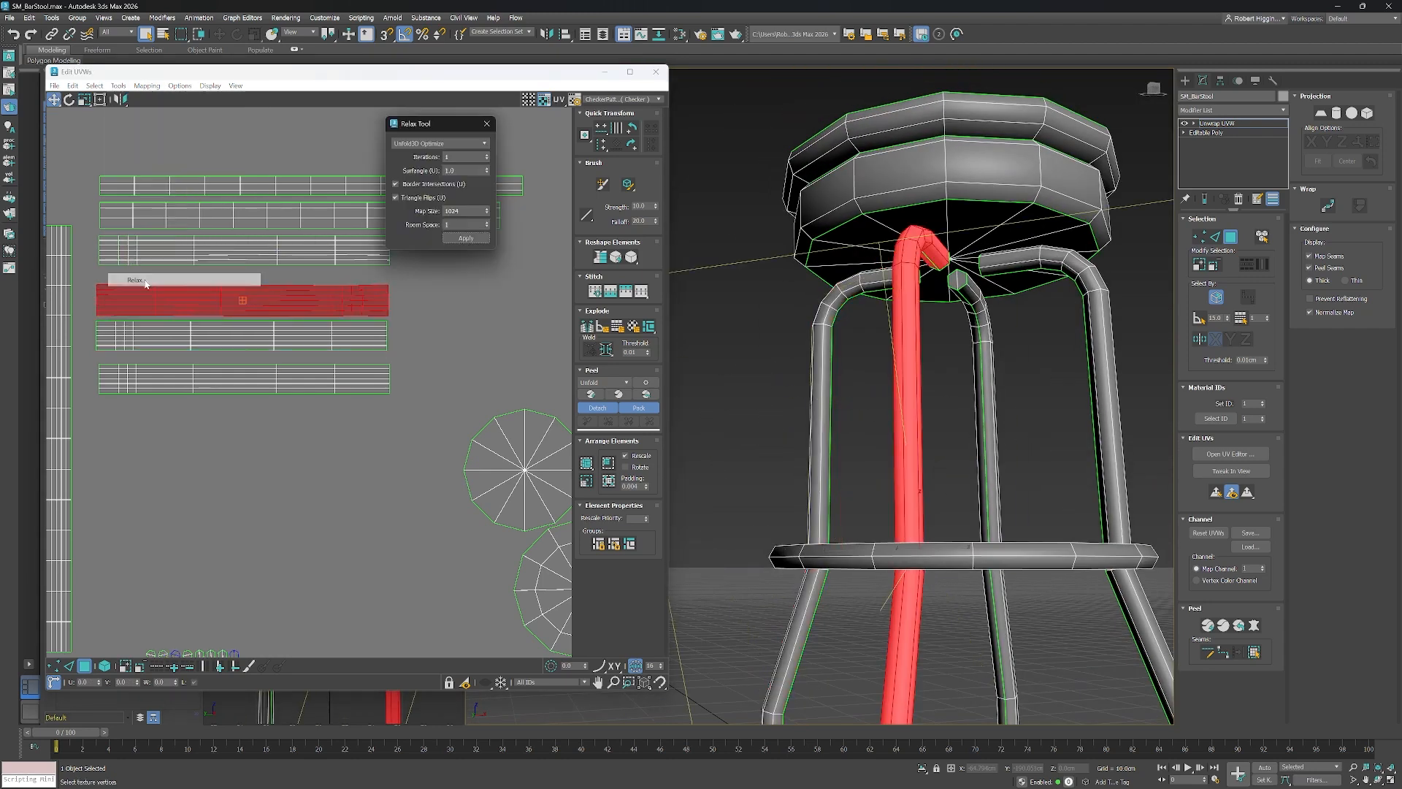
click(486, 125)
Rotate the relaxed leg shell 180 degrees to match the direction of the other leg shells.
middle_drag(459, 315, 468, 315)
drag(413, 301, 73, 307)
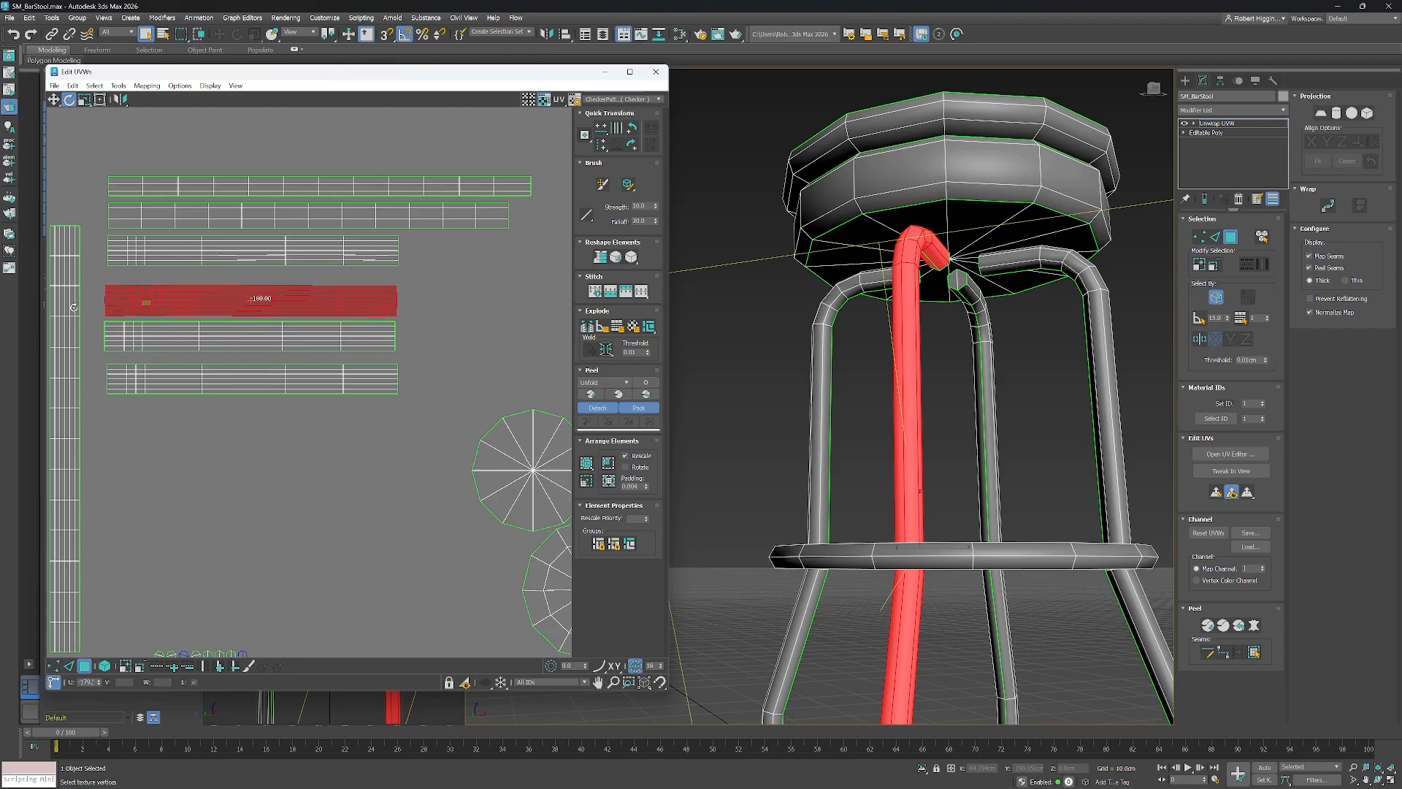
key(w)
Close the gaps in the leg stack by moving the top shell down and the bottom shell up.
middle_drag(447, 318, 476, 320)
drag(297, 256, 295, 273)
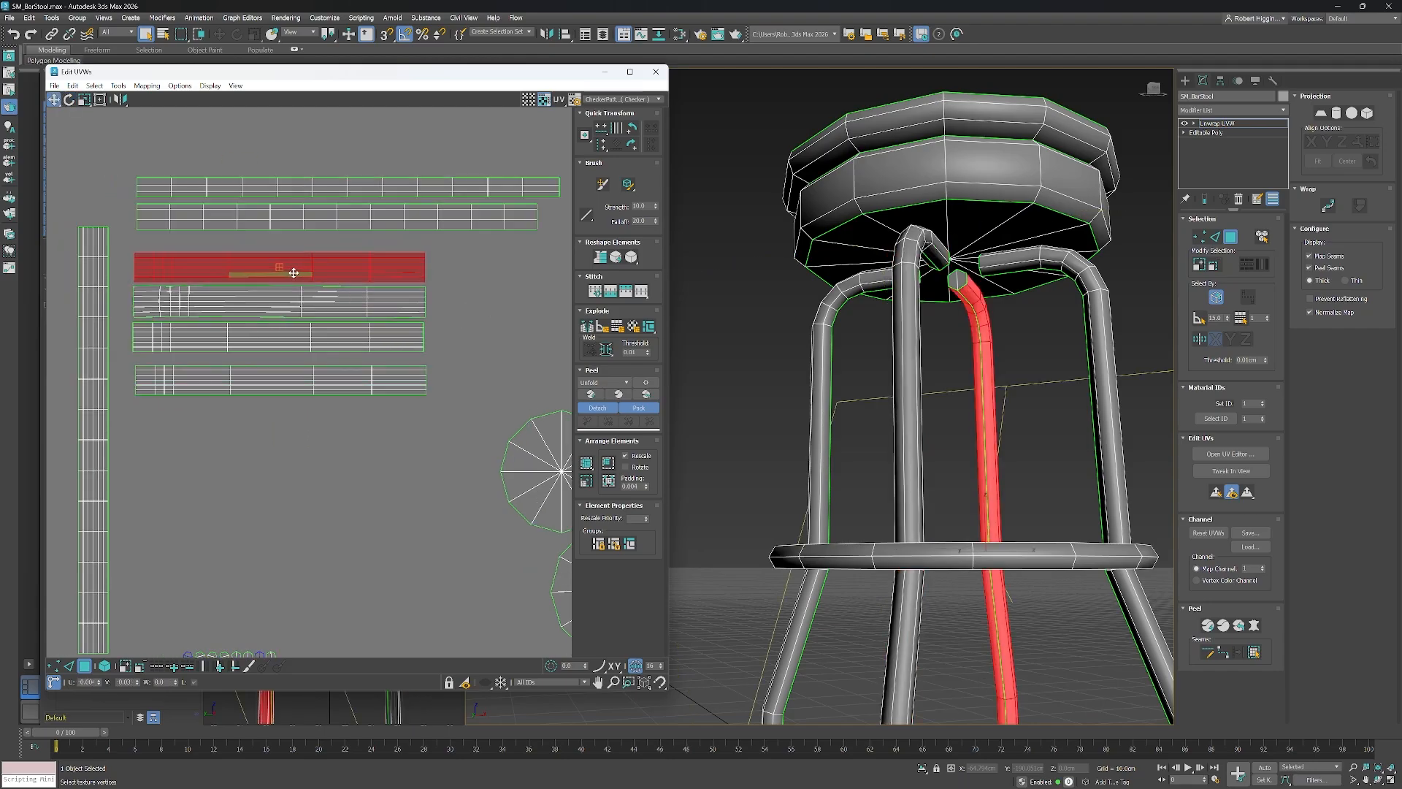
drag(262, 379, 261, 370)
Select all four leg shells, rotate them together from horizontal to vertical and move them below the seat strips.
ctrl+click(271, 336)
ctrl+click(282, 301)
ctrl+click(290, 265)
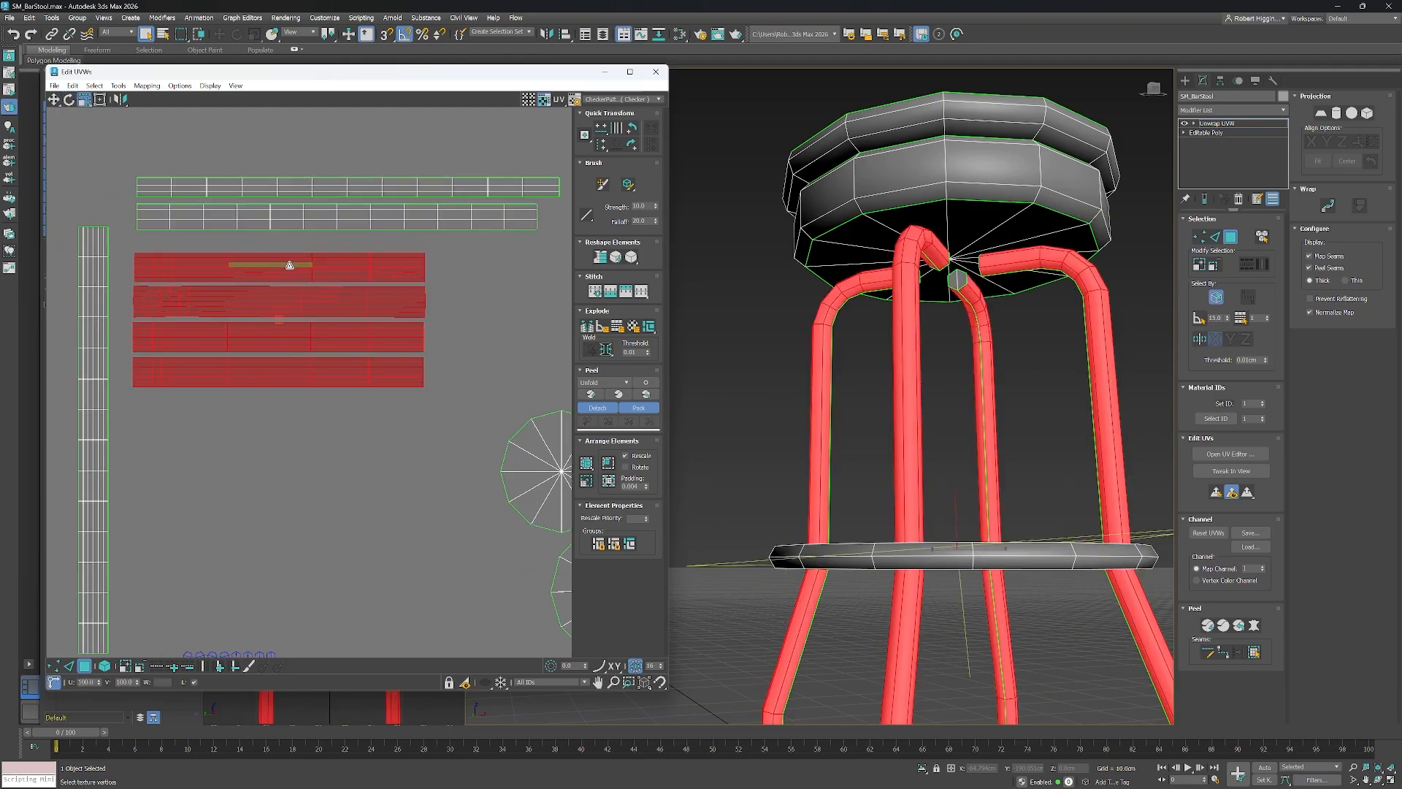
drag(326, 267, 282, 317)
key(w)
drag(262, 264, 260, 356)
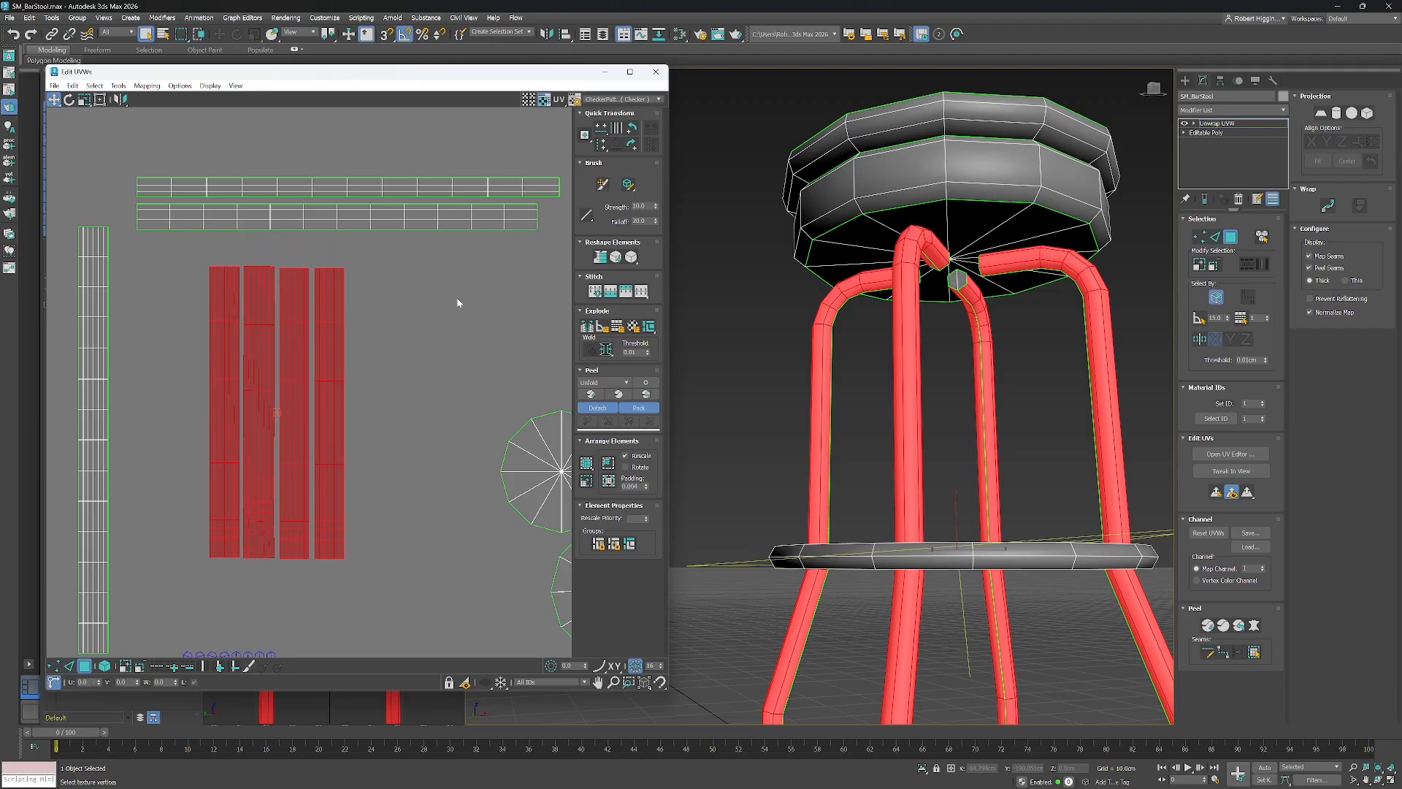
Identify the foot ends of the upright leg shells and rotate all four half a turn so the feet point down.
click(457, 304)
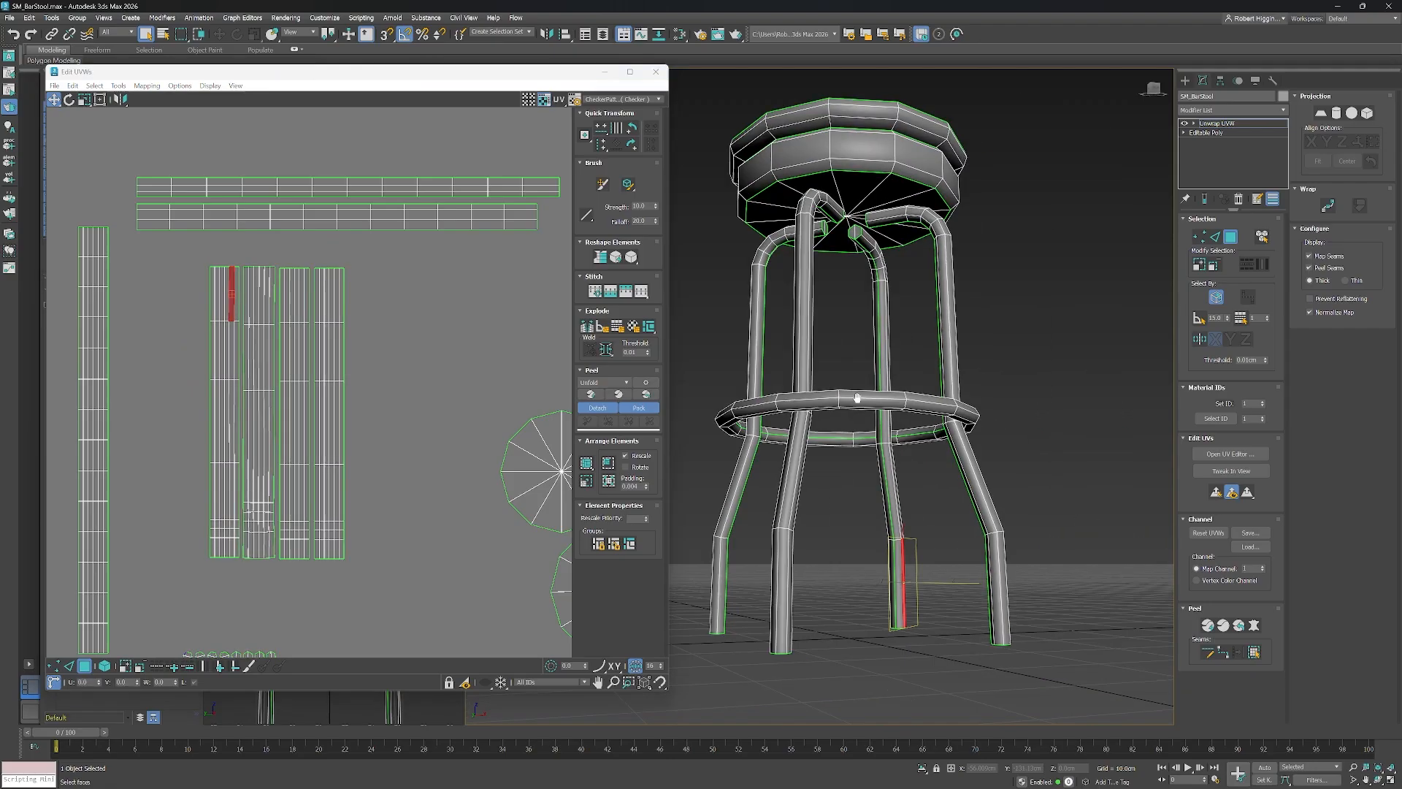
click(264, 296)
click(336, 293)
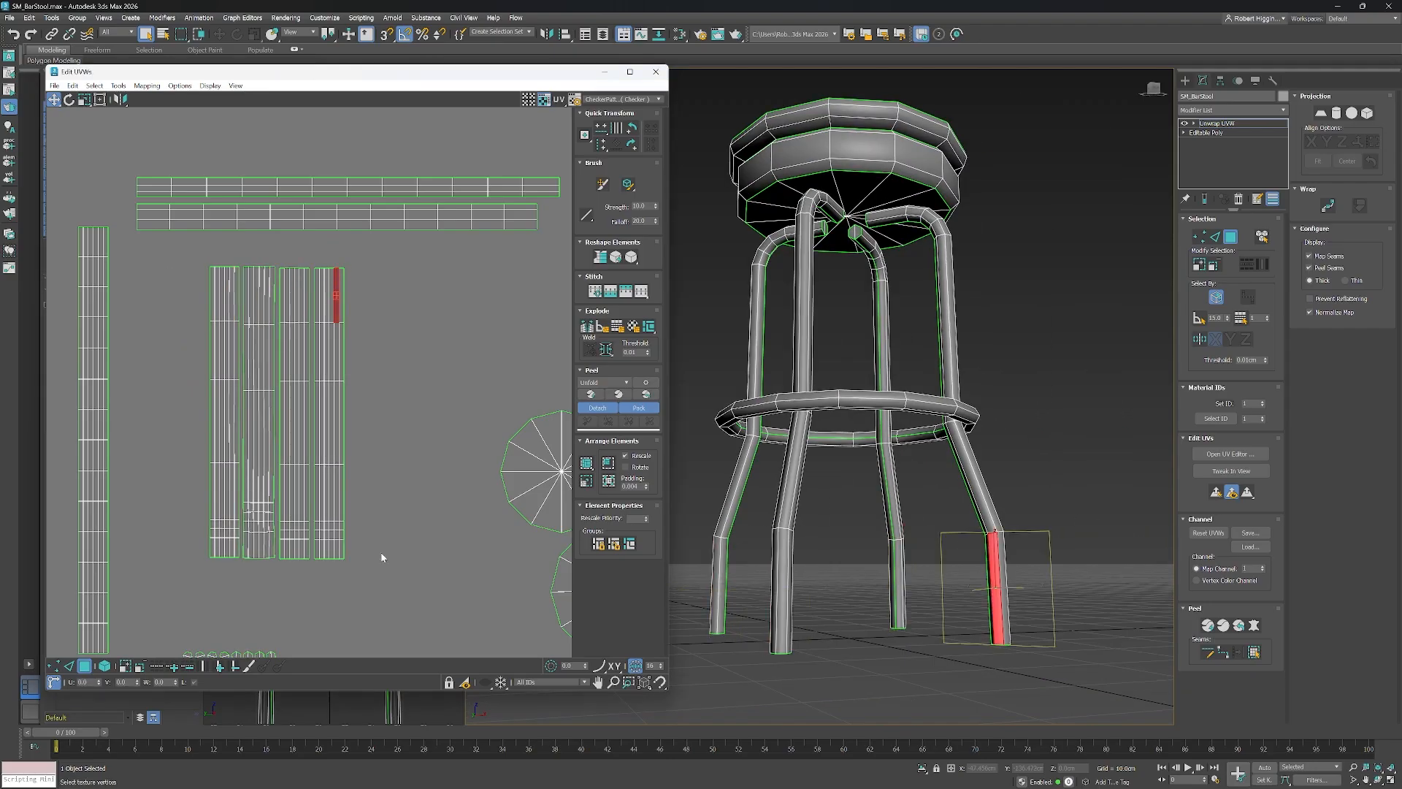
drag(382, 557, 192, 252)
key(e)
drag(322, 413, 286, 411)
Move the four upright leg shells into the UV tile, standing on its bottom edge.
scroll(388, 407, down, 3)
key(w)
middle_drag(388, 407, 209, 383)
scroll(258, 393, down, 2)
drag(209, 383, 454, 428)
scroll(424, 484, up, 4)
middle_drag(424, 484, 379, 429)
drag(379, 429, 376, 433)
scroll(376, 431, down, 5)
scroll(372, 353, up, 3)
drag(304, 329, 444, 330)
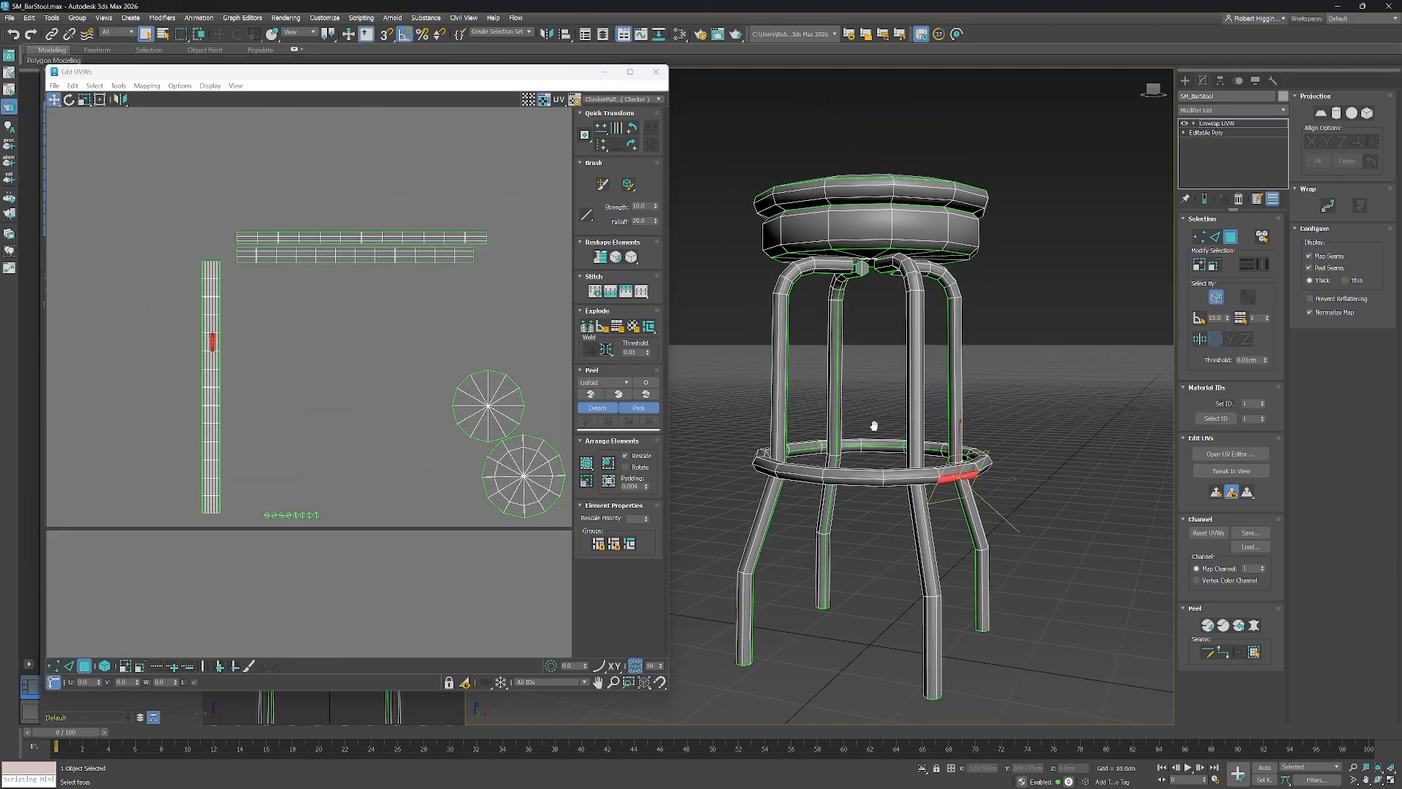
Rotate the footrest ring shell to horizontal and place it along the top edge of the UV tile.
click(212, 343)
key(e)
drag(211, 344, 293, 387)
middle_drag(292, 399, 172, 366)
key(w)
drag(110, 357, 527, 285)
middle_drag(526, 285, 311, 311)
drag(311, 312, 398, 232)
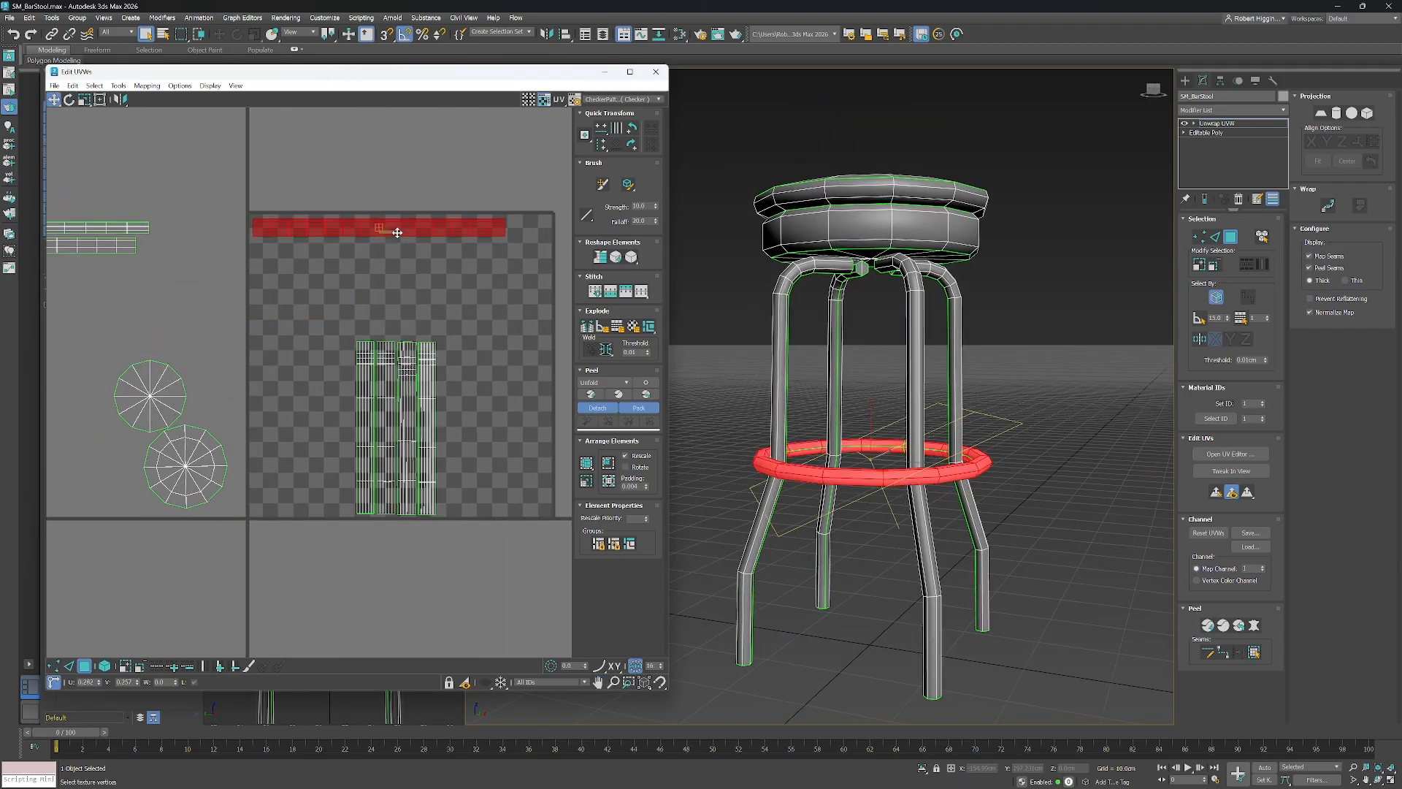
Move the two seat side strips into the UV tile, directly below the footrest shell.
middle_drag(292, 263, 534, 311)
click(328, 294)
middle_drag(460, 359, 280, 356)
drag(171, 291, 514, 299)
click(165, 271)
click(472, 318)
click(467, 275)
Move the two seat discs into the UV tile to the right of the legs, the smaller above the larger.
middle_drag(246, 342, 436, 314)
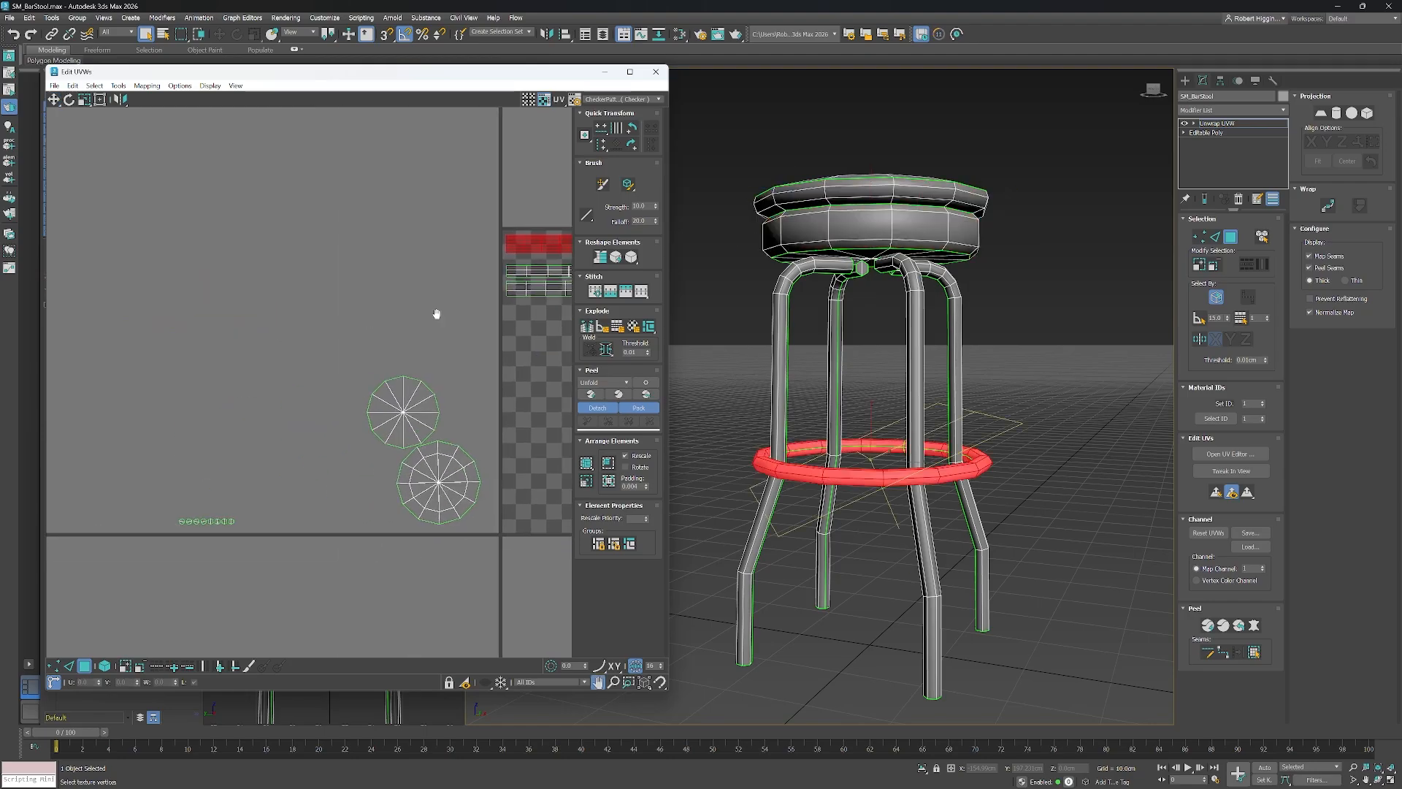
middle_drag(813, 502, 830, 491)
middle_drag(538, 399, 344, 337)
click(247, 389)
middle_drag(232, 359, 120, 358)
drag(146, 406, 469, 411)
middle_drag(431, 391, 470, 395)
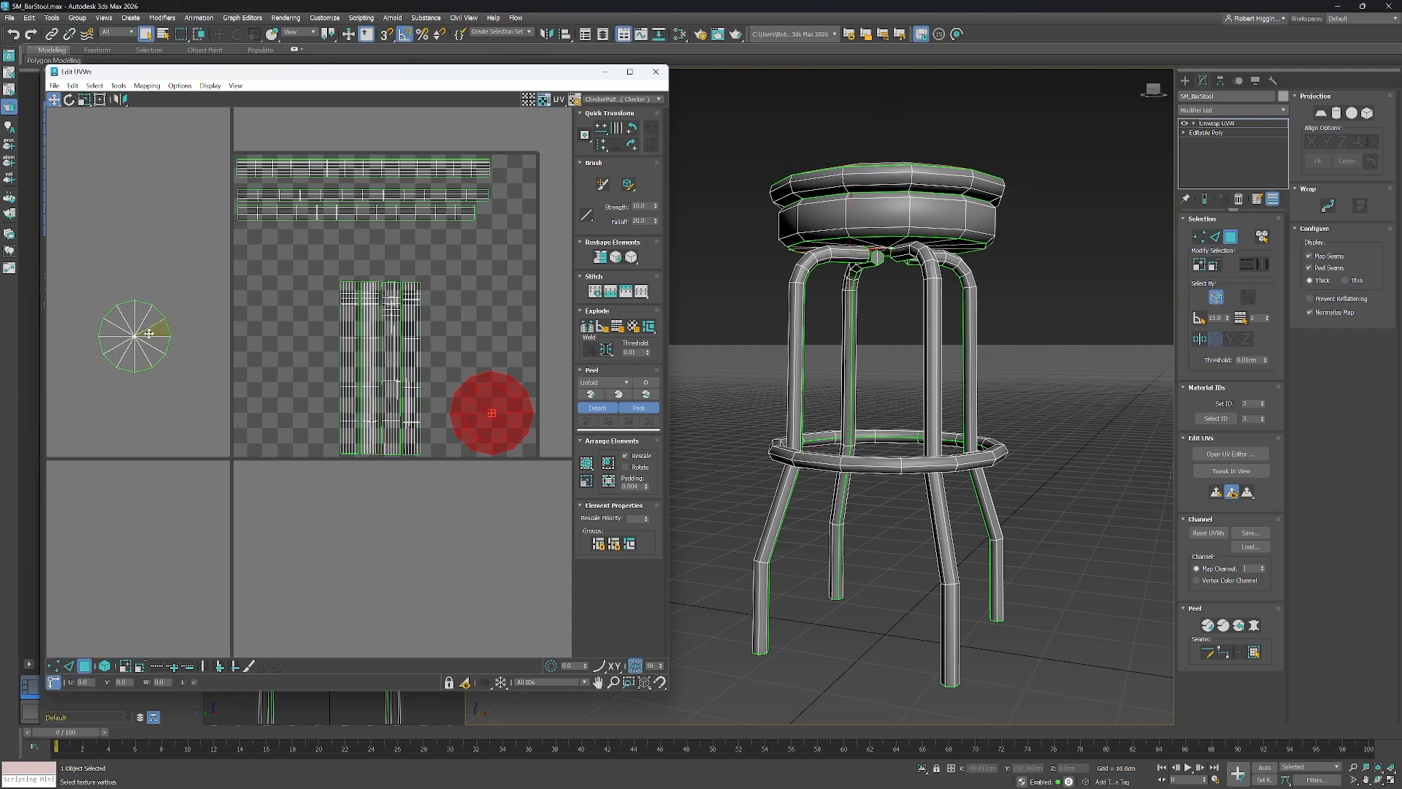
drag(148, 330, 503, 328)
Select the row of leg end caps and move it into the UV tile, just above the leg shells.
middle_drag(178, 445, 371, 438)
drag(87, 423, 250, 445)
drag(156, 438, 507, 244)
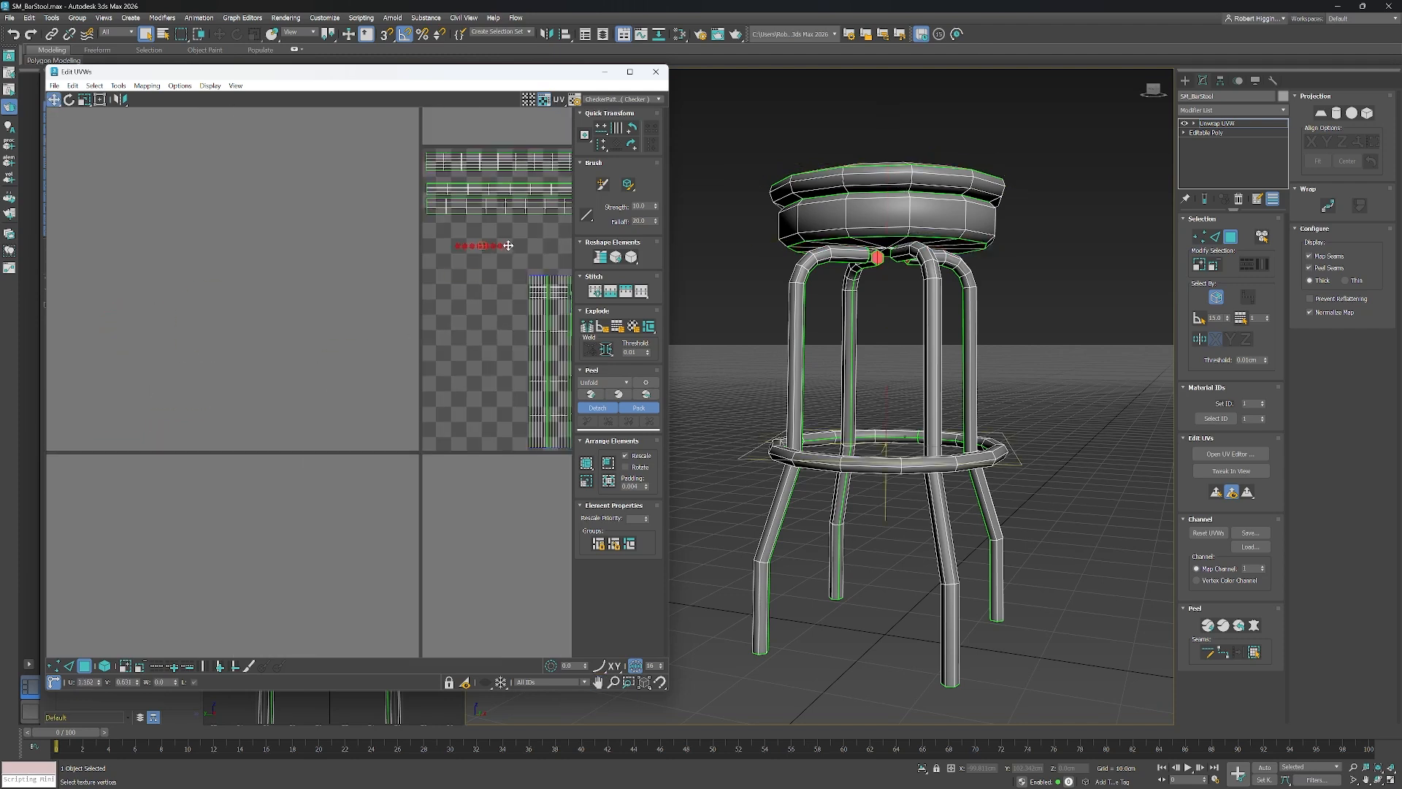
middle_drag(507, 244, 319, 273)
scroll(322, 273, up, 3)
middle_drag(481, 266, 401, 263)
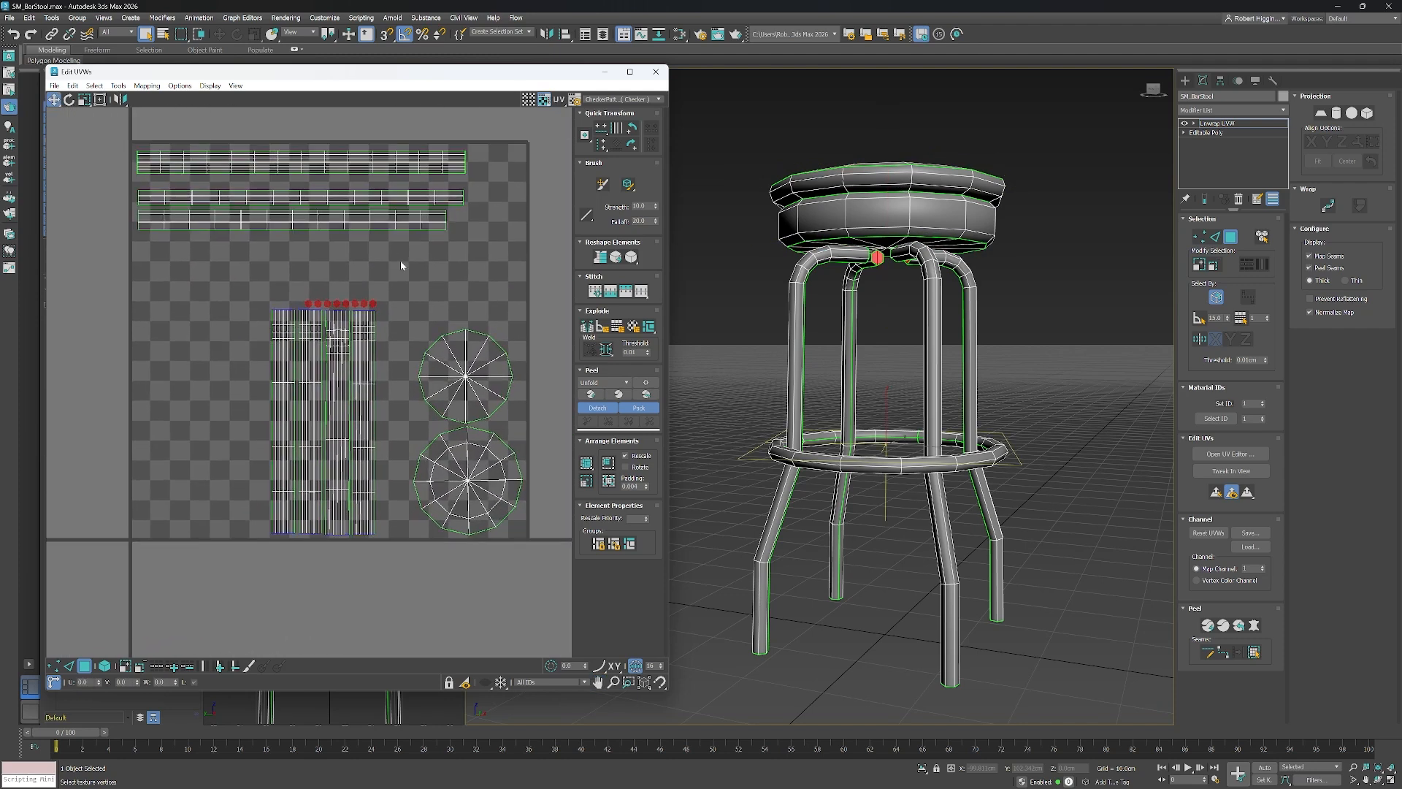
Move both seat discs to the UV tile's lower left corner, keeping the smaller above the larger.
drag(462, 460, 181, 457)
middle_drag(172, 471, 284, 411)
scroll(283, 410, up, 3)
drag(281, 434, 273, 445)
scroll(276, 444, down, 4)
middle_drag(409, 414, 384, 408)
scroll(385, 408, up, 2)
middle_drag(505, 400, 452, 398)
drag(488, 363, 203, 363)
Select the leg shells with their end caps and move them left, closer to the discs.
click(310, 363)
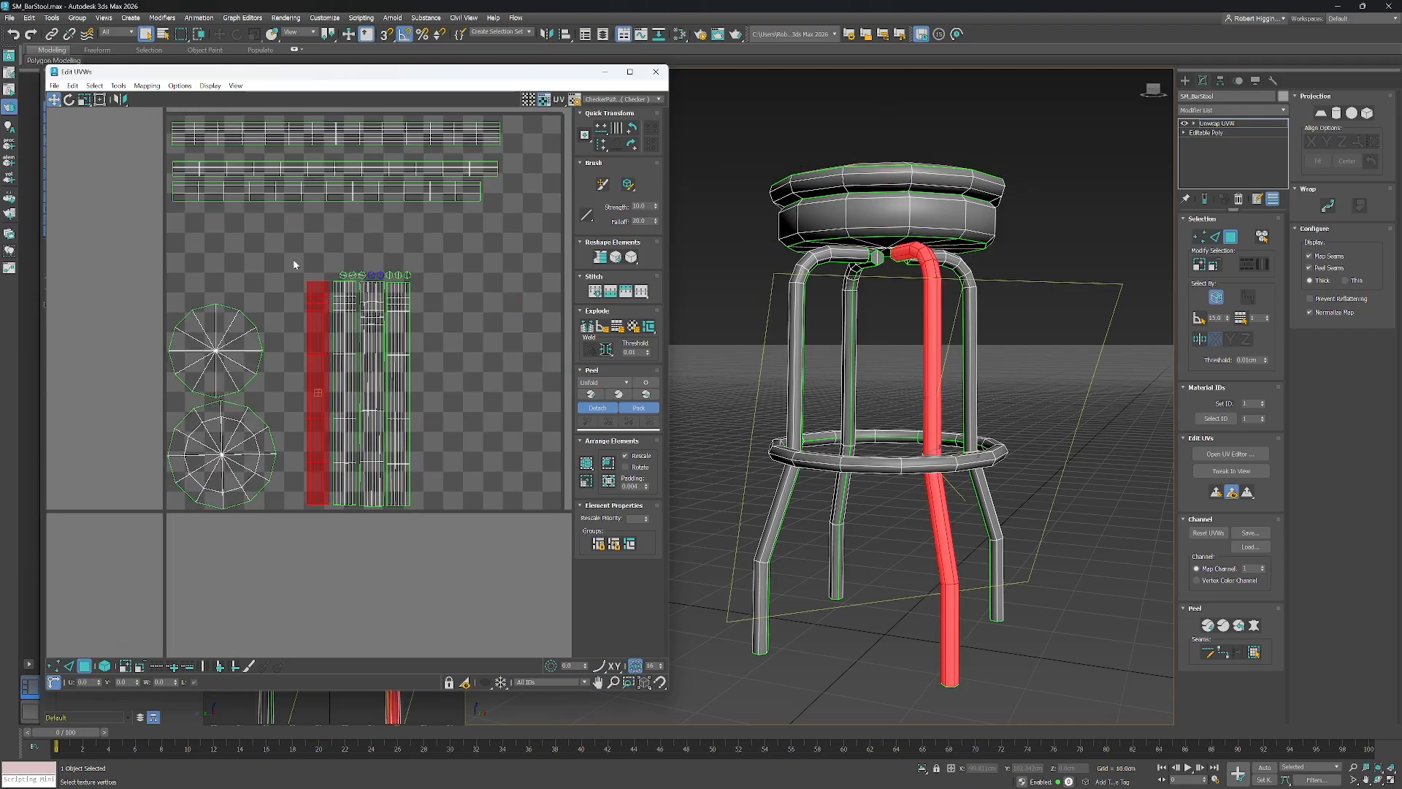
drag(292, 258, 449, 526)
drag(369, 486, 344, 489)
Move the discs, legs and end caps together to the right within the tile, and invert the selection to the long strips.
middle_drag(442, 307, 437, 368)
drag(450, 279, 150, 571)
middle_drag(239, 504, 191, 489)
drag(192, 489, 280, 488)
key(ctrl+i)
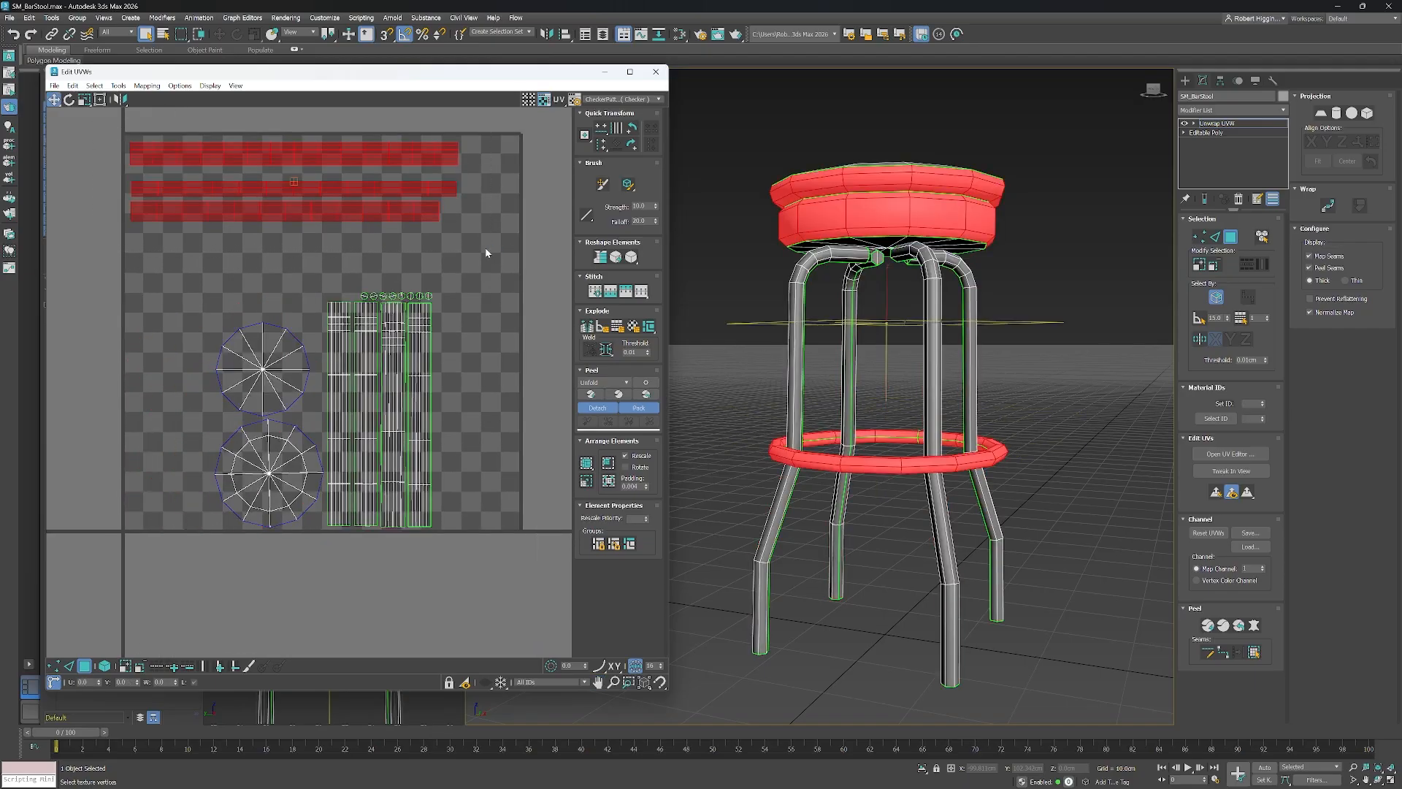
Rotate the two seat band strips upright and move them to the UV tile's lower left corner.
drag(476, 252, 102, 173)
key(e)
drag(403, 210, 297, 109)
key(w)
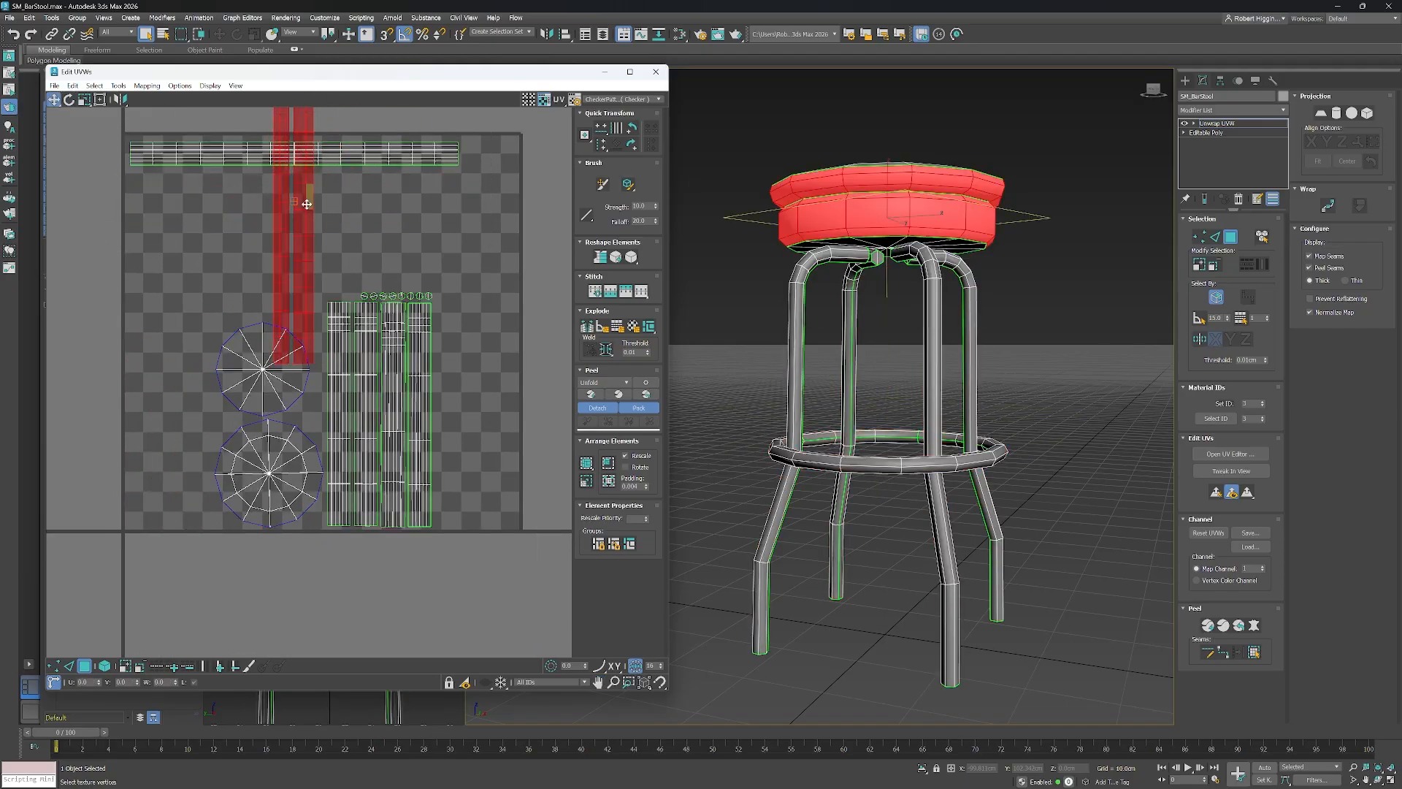
drag(306, 204, 162, 366)
Move both seat discs together to the tile's right edge and shift the leg shells with their end caps slightly left.
drag(309, 546, 309, 547)
drag(269, 471, 504, 426)
drag(445, 544, 445, 546)
drag(427, 472, 386, 473)
Move the seat strips aside, rotate the footrest strip upright and set it in the tile's lower left corner.
drag(103, 186, 183, 544)
drag(164, 490, 256, 489)
click(163, 157)
key(e)
drag(163, 157, 294, 403)
key(w)
drag(300, 197, 144, 406)
scroll(139, 519, up, 5)
middle_drag(138, 519, 256, 473)
drag(257, 473, 249, 475)
scroll(249, 476, down, 4)
Move the two upright seat strips tightly beside the footrest strip, with their lower ends on the tile's bottom border.
middle_drag(292, 345, 364, 373)
scroll(363, 373, up, 2)
drag(443, 385, 328, 394)
scroll(327, 396, up, 2)
middle_drag(402, 439, 418, 276)
middle_drag(472, 467, 377, 461)
drag(506, 487, 301, 490)
ctrl+click(249, 500)
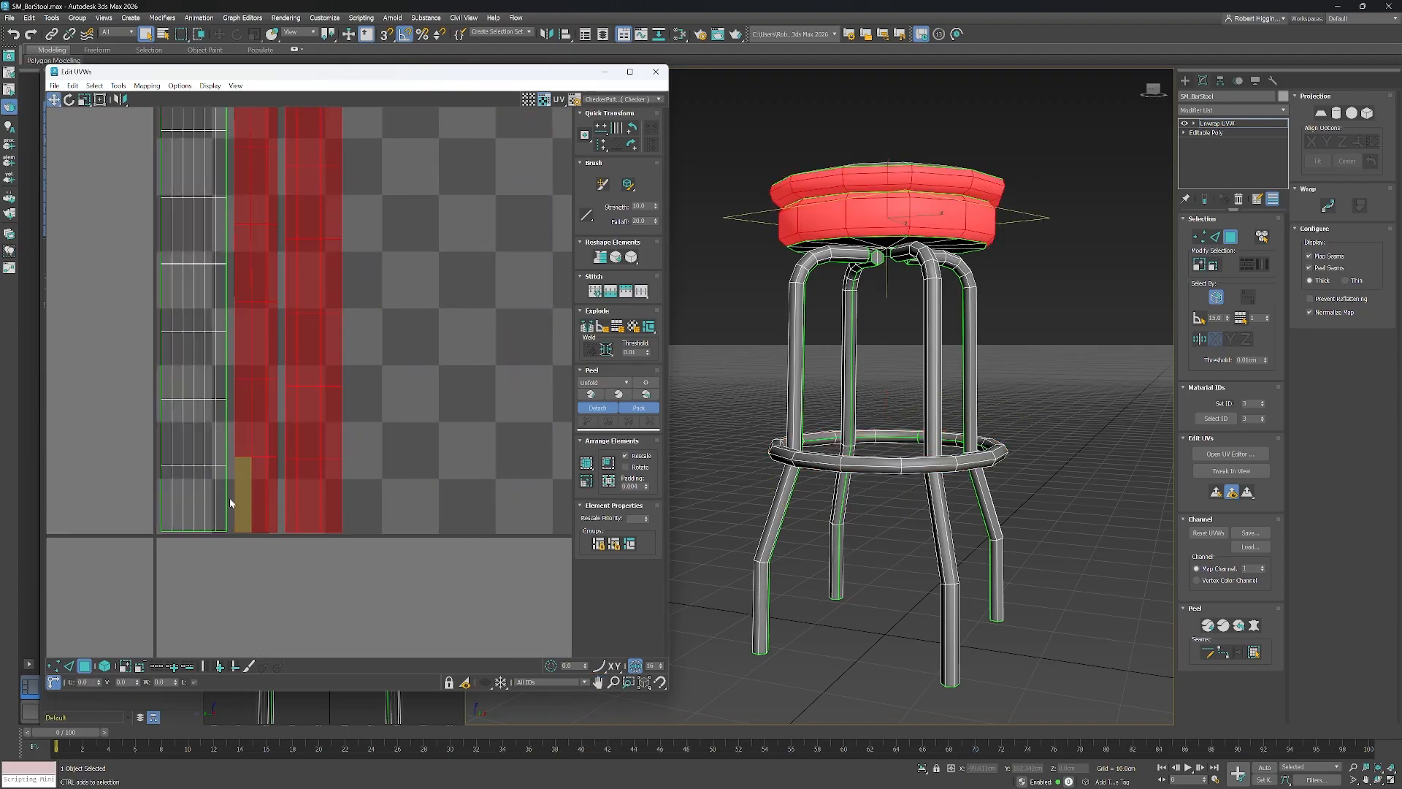
ctrl+click(212, 499)
Select the four leg shells and move them left against the upright seat strips.
scroll(428, 424, down, 4)
middle_drag(436, 292, 250, 311)
drag(303, 189, 485, 526)
scroll(275, 453, up, 3)
middle_drag(275, 453, 425, 383)
drag(515, 442, 306, 452)
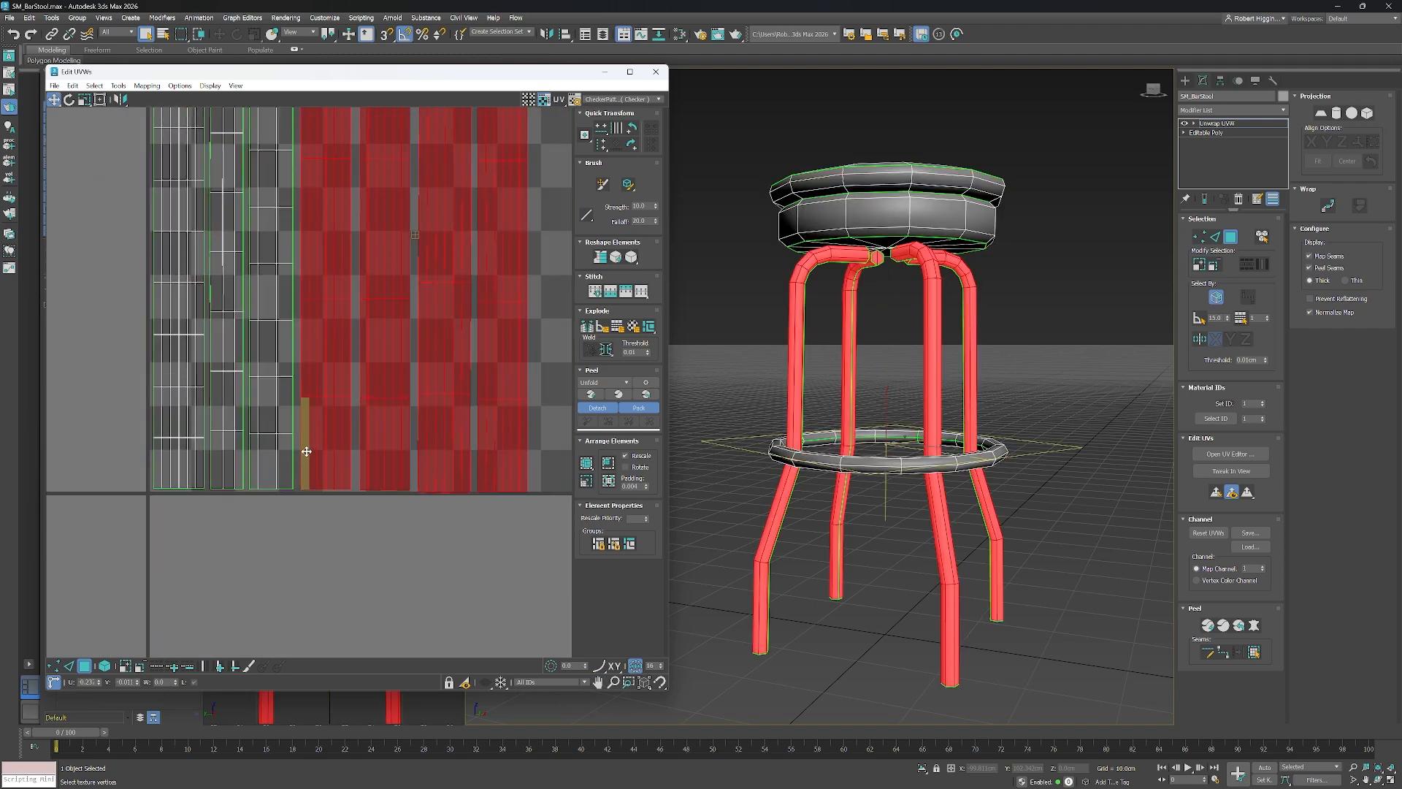
Close the gaps between the individual leg shells so they stand tightly side by side.
scroll(423, 511, up, 2)
click(438, 465)
drag(438, 463, 377, 474)
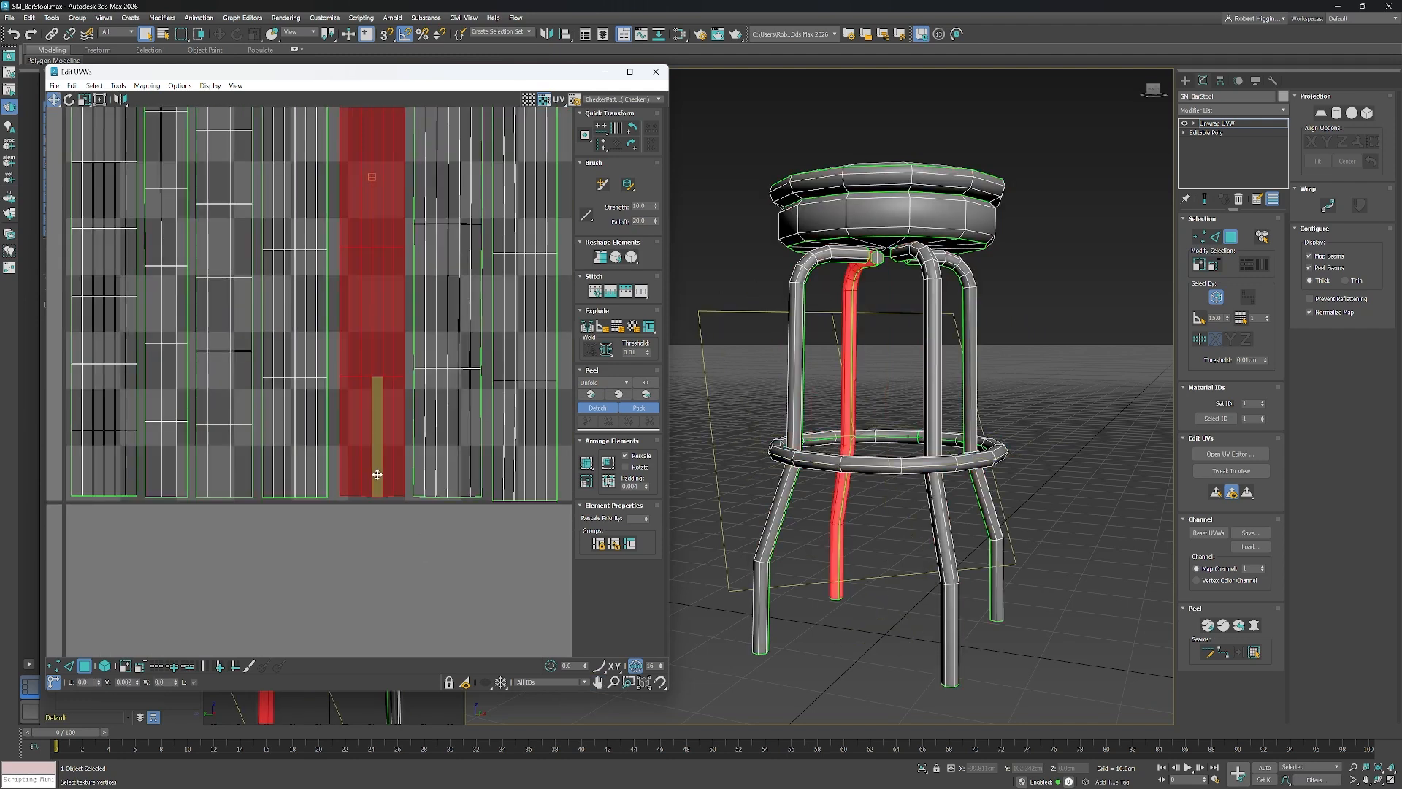
click(522, 479)
Select the row of leg end caps and move it into the empty upper right area of the tile.
scroll(521, 482, down, 3)
middle_drag(524, 219, 477, 335)
scroll(476, 334, up, 3)
scroll(439, 334, down, 2)
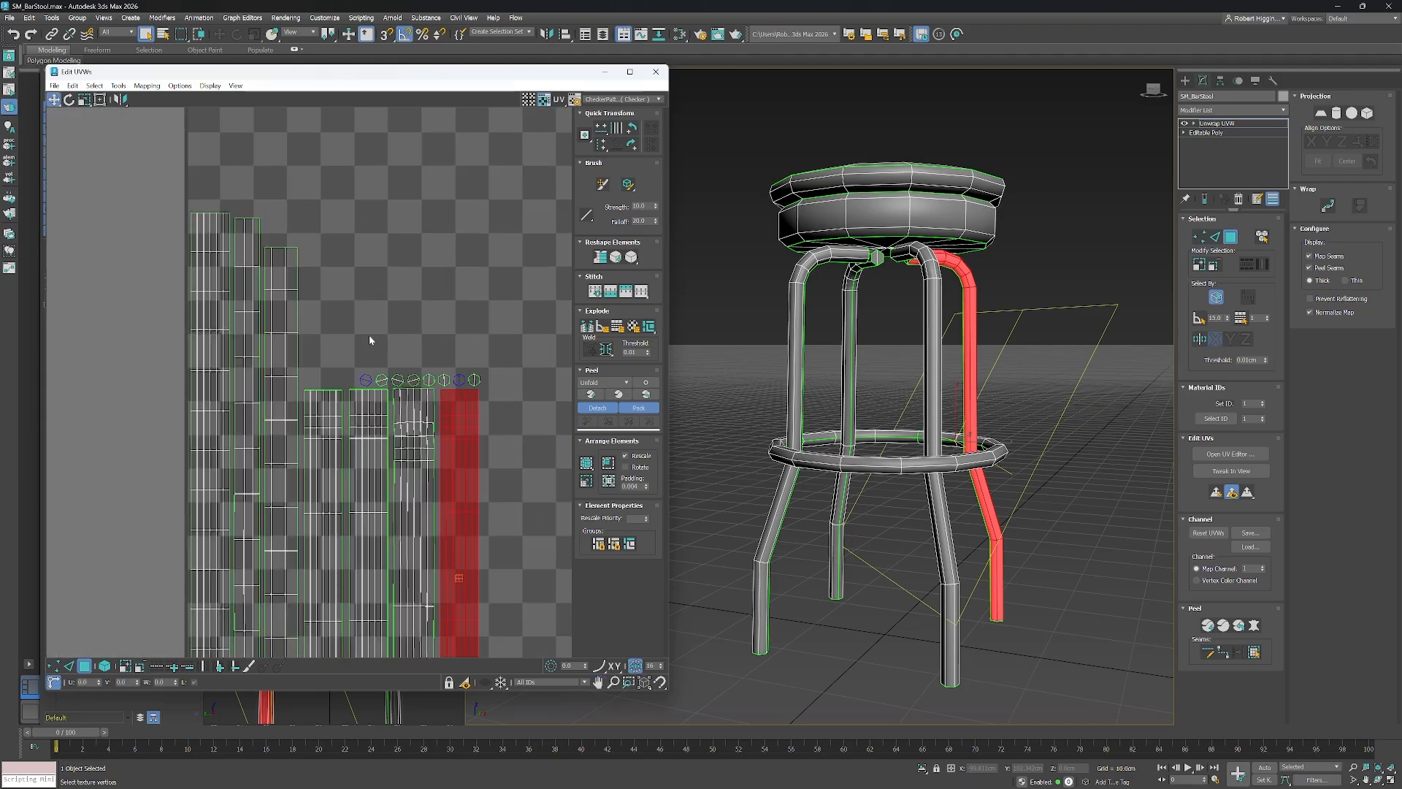
drag(353, 330, 497, 383)
scroll(522, 402, down, 3)
middle_drag(541, 414, 374, 384)
drag(329, 356, 431, 473)
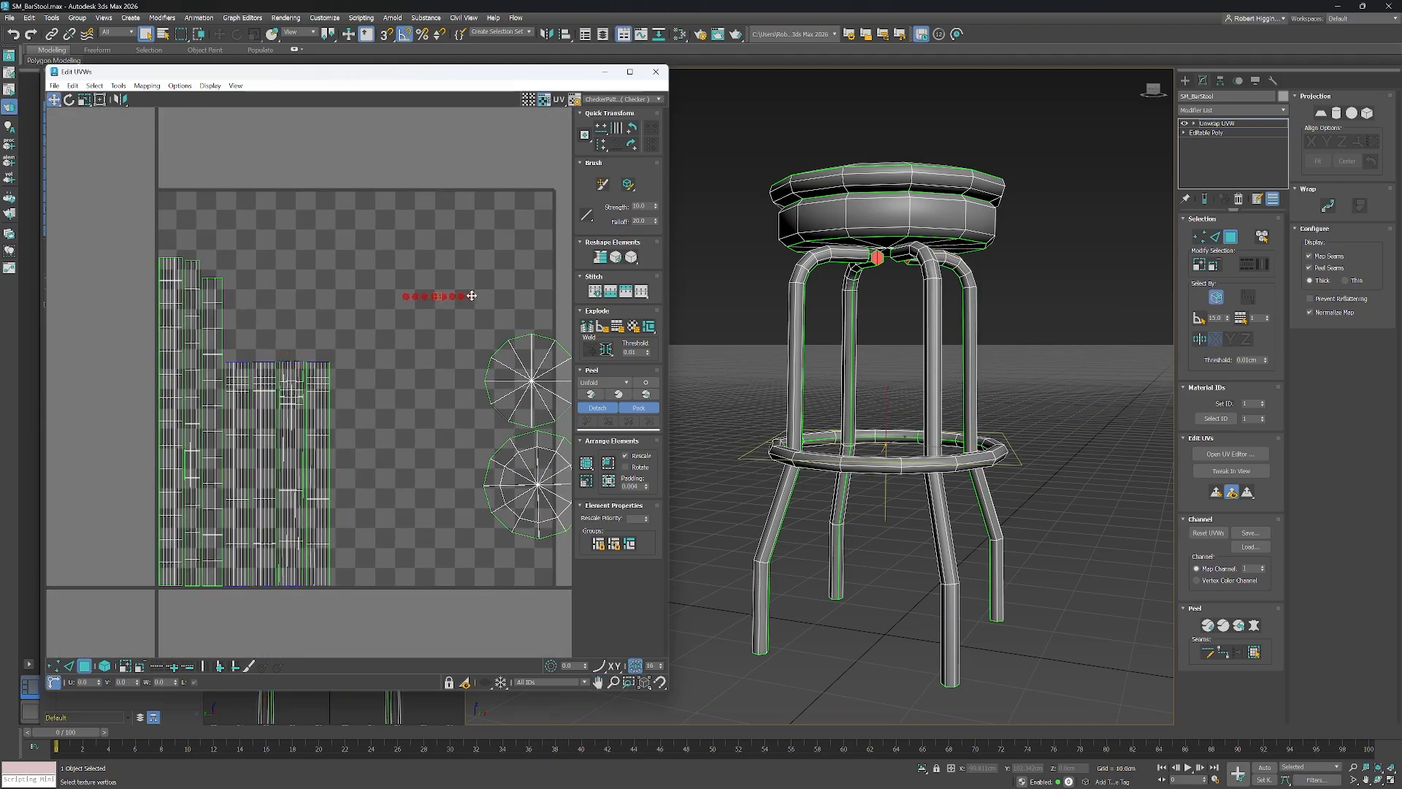
Place the smaller seat disc above the legs, the larger at their lower right, and the end caps above the larger disc.
click(553, 385)
drag(554, 385, 308, 314)
drag(556, 481, 408, 527)
drag(391, 280, 411, 464)
Select all shells and scale them up together until the long strips fill the tile's height.
drag(136, 171, 473, 626)
key(r)
drag(321, 492, 353, 462)
key(w)
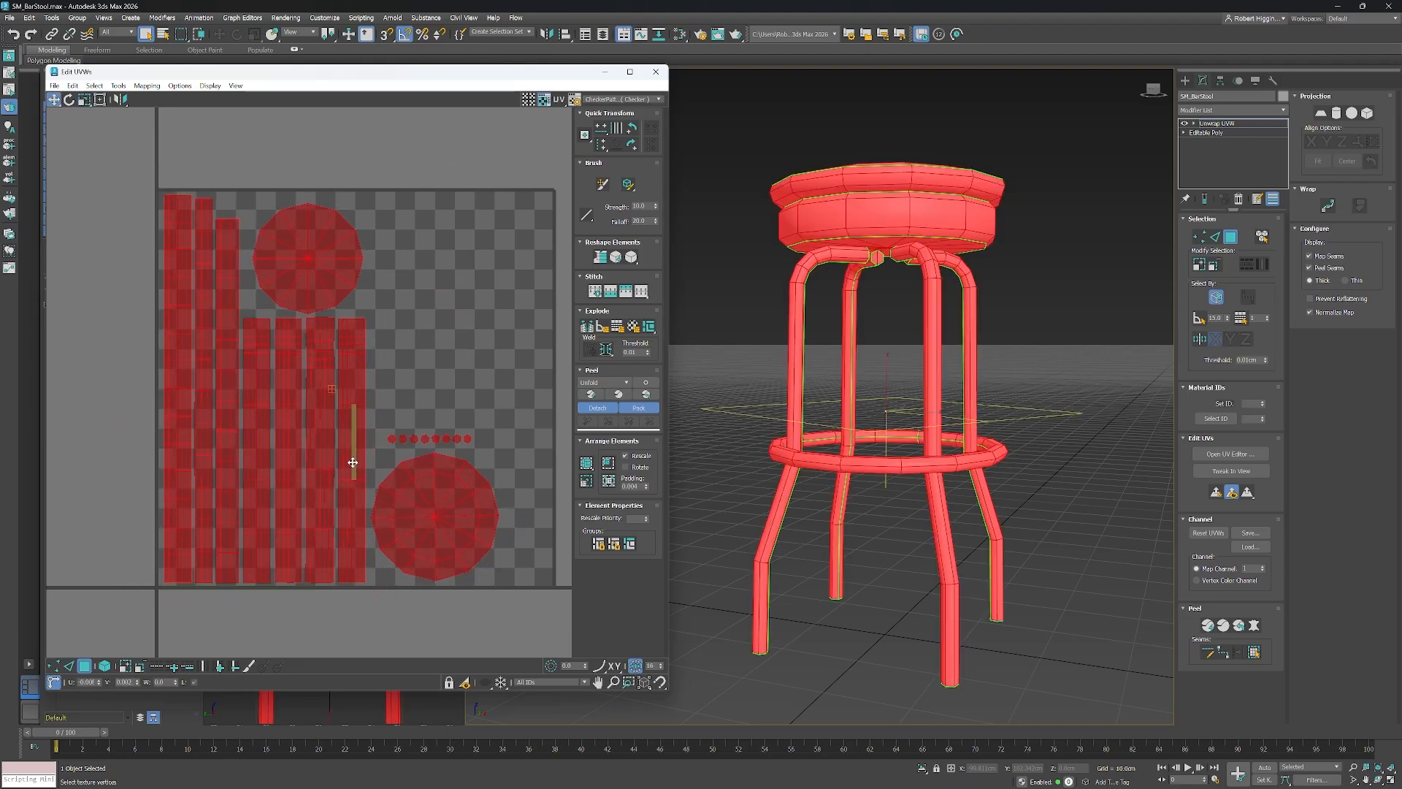
Move the footrest strip out to the left of the tile and split it into two halves set side by side.
alt+middle_drag(880, 331, 938, 343)
click(925, 495)
double_click(167, 355)
middle_drag(421, 331, 553, 312)
drag(320, 341, 198, 340)
middle_drag(197, 340, 333, 338)
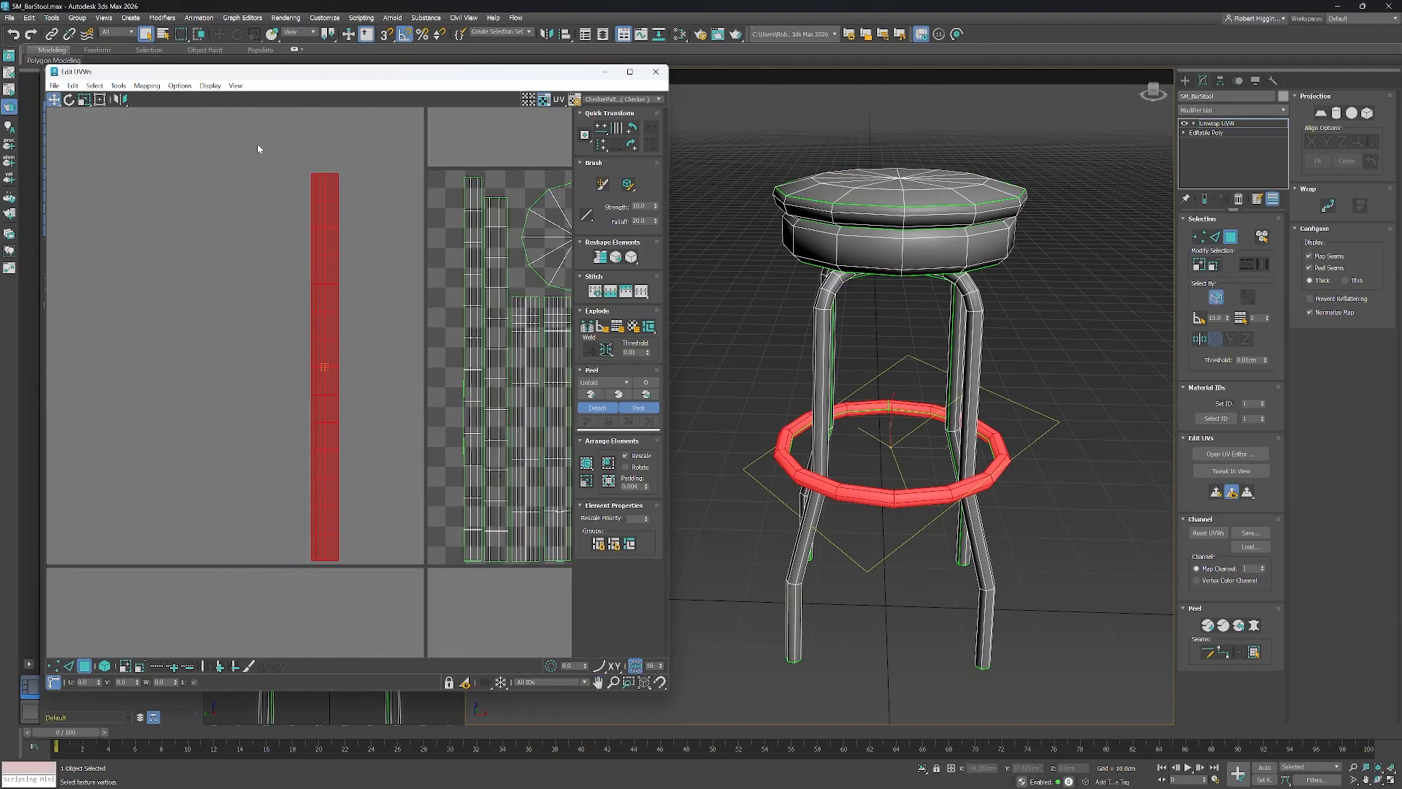
drag(332, 274, 363, 465)
middle_drag(426, 438, 331, 429)
Move the seat's upper rim strip outside the tile and split it into two halves beside the footrest halves.
click(383, 347)
middle_drag(872, 339, 890, 412)
mouse_move(890, 413)
alt+middle_down()
mouse_move(892, 400)
mouse_move(896, 421)
alt+middle_up()
double_click(378, 344)
drag(378, 343, 198, 343)
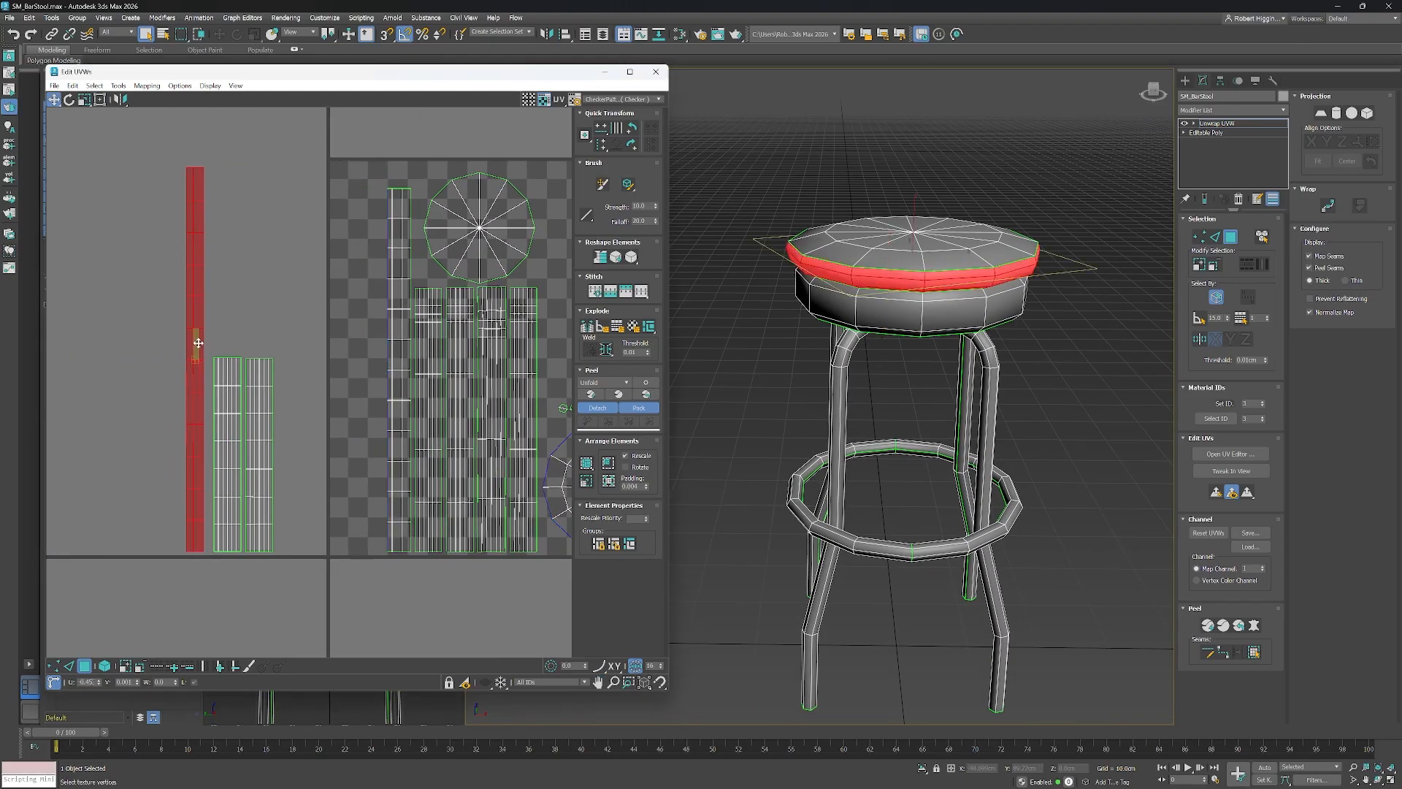
middle_drag(395, 325, 563, 298)
drag(362, 282, 317, 297)
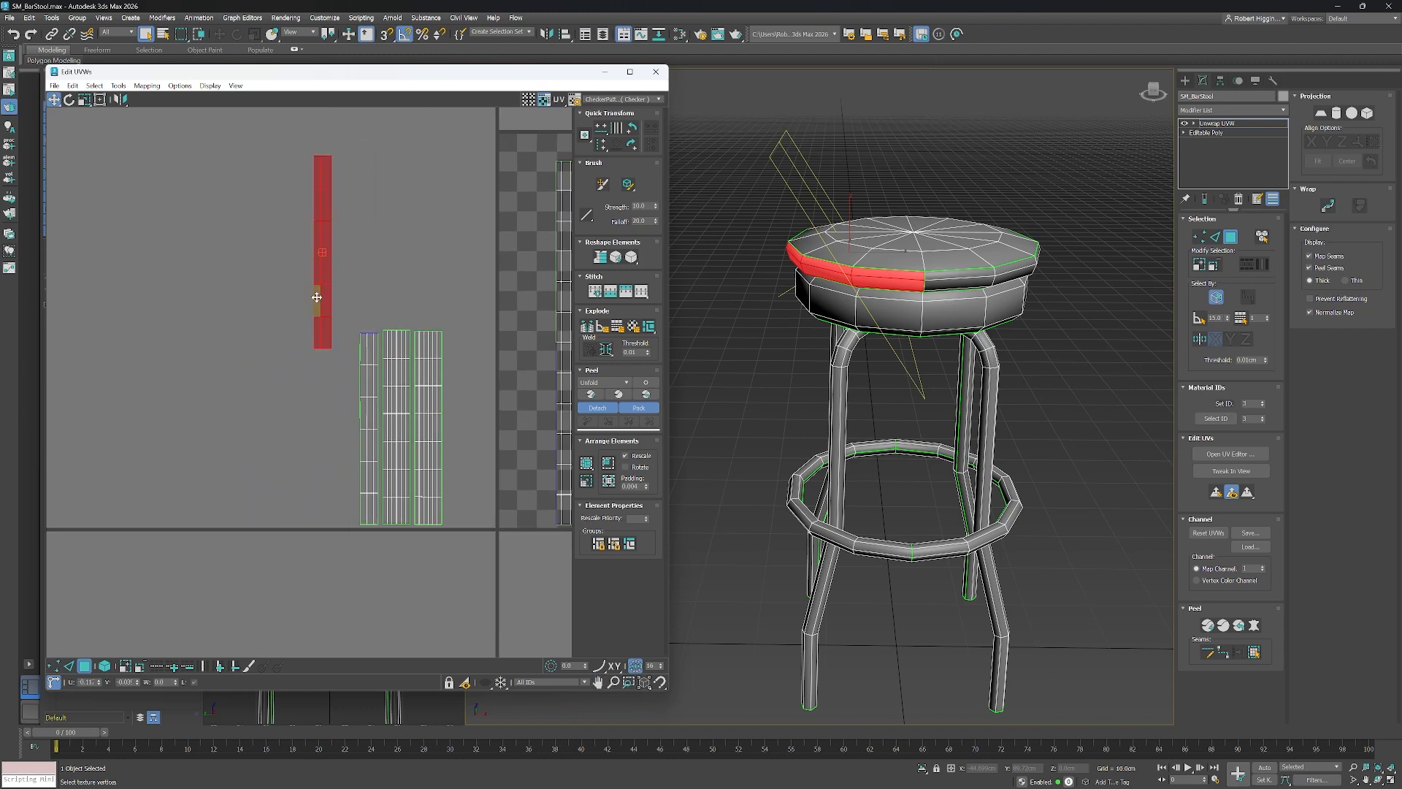
drag(340, 473, 341, 472)
Select all four leg shells and move them outside the tile, to the left of the half strips.
middle_drag(503, 433, 354, 430)
double_click(451, 379)
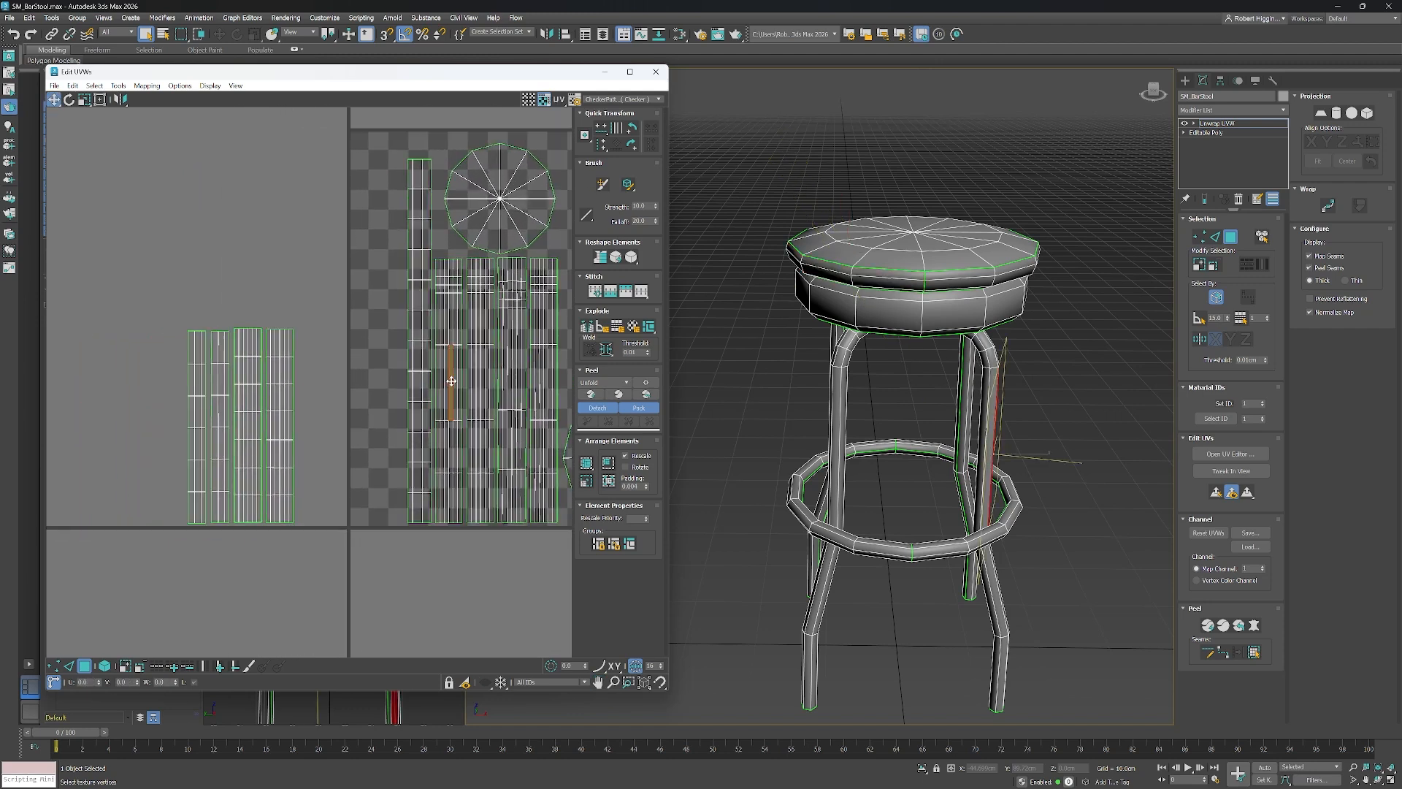
ctrl+double_click(482, 372)
ctrl+double_click(514, 370)
ctrl+double_click(542, 368)
drag(507, 364, 132, 363)
Rotate the remaining seat side strip to horizontal and move it up and left, away from the other shells.
mouse_move(314, 379)
middle_down()
mouse_move(270, 372)
mouse_move(333, 373)
middle_up()
scroll(351, 366, down, 1)
click(426, 351)
scroll(413, 356, up, 1)
middle_drag(413, 356, 404, 345)
key(e)
drag(395, 353, 224, 233)
double_click(392, 350)
key(w)
middle_drag(224, 233, 420, 286)
drag(419, 287, 356, 302)
middle_drag(509, 373, 415, 313)
drag(326, 230, 305, 191)
Move both seat discs and the row of end caps out past the tile's right side.
middle_drag(314, 249, 340, 272)
middle_drag(525, 319, 402, 322)
drag(469, 256, 288, 341)
middle_drag(298, 344, 248, 318)
middle_drag(343, 422, 242, 415)
scroll(242, 414, down, 1)
drag(320, 350, 408, 450)
drag(406, 449, 562, 421)
drag(210, 312, 585, 293)
Select the leg shells and half strips together and move them into the tile's lower left corner.
middle_drag(220, 293, 384, 296)
drag(97, 270, 336, 488)
drag(140, 462, 338, 431)
Split the horizontal seat side strip into two halves and lay them end to end inside the tile, above the legs.
scroll(361, 496, up, 5)
scroll(339, 432, down, 6)
middle_drag(405, 359, 279, 362)
click(178, 256)
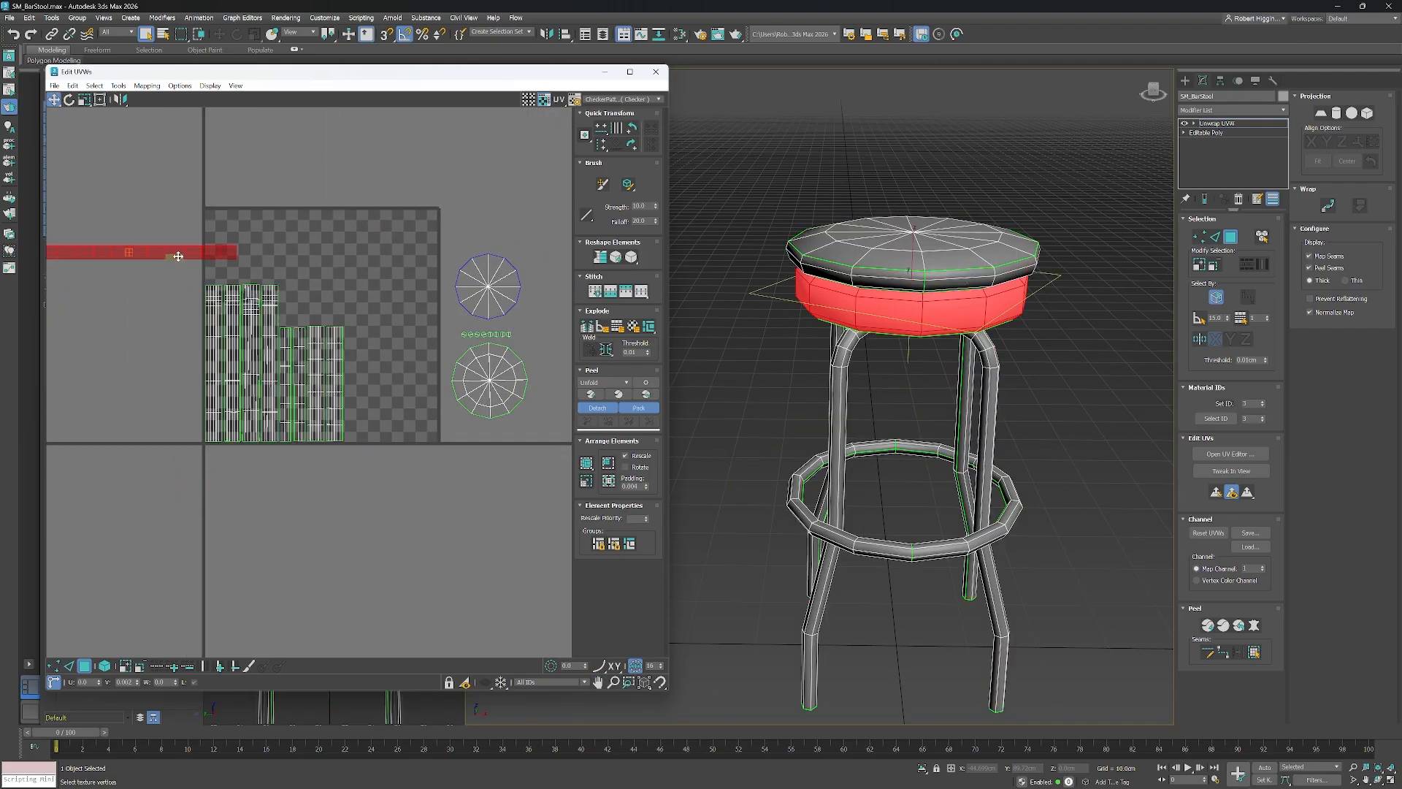
scroll(363, 279, up, 3)
middle_drag(363, 278, 395, 287)
drag(516, 248, 317, 313)
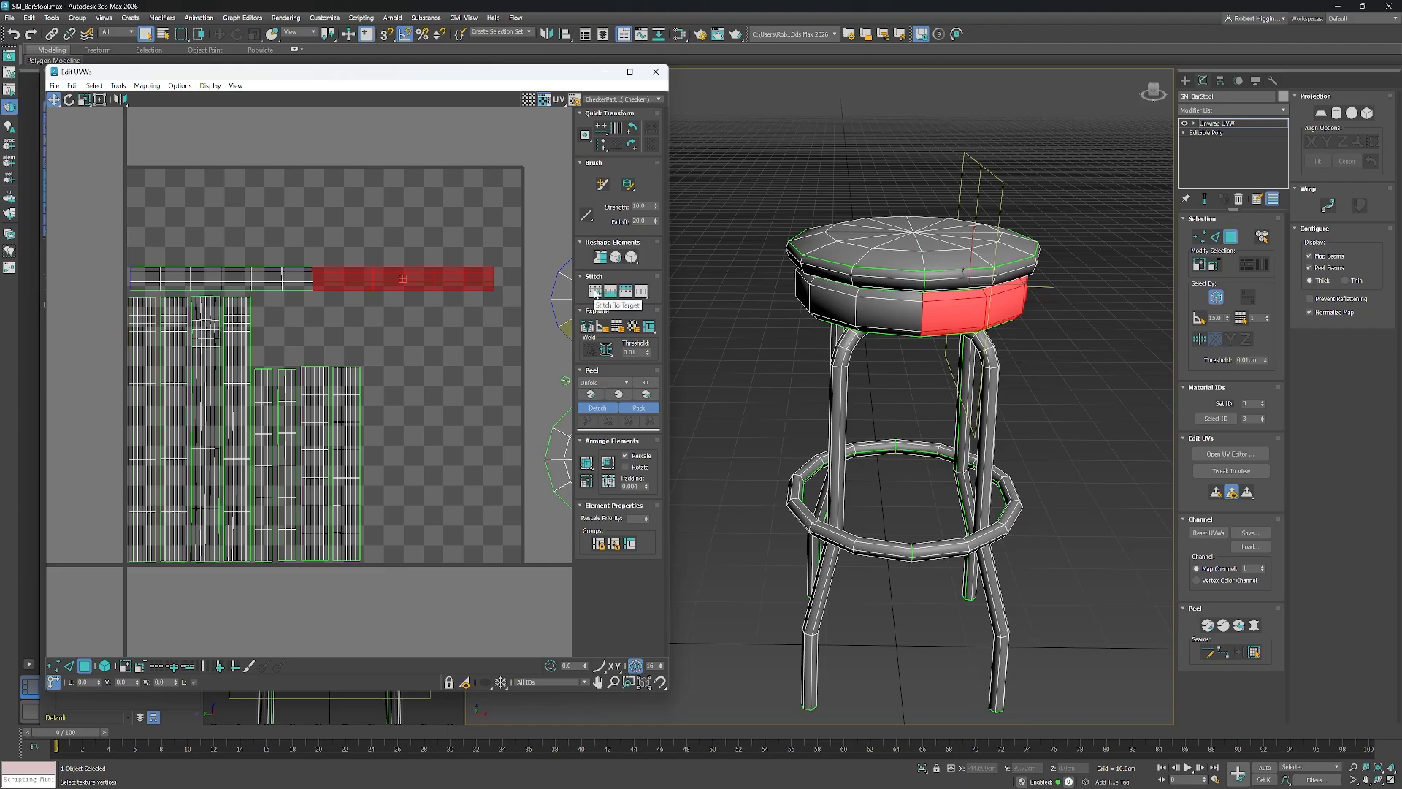
Stack the two seat side halves one above the other in the tile's upper left corner.
scroll(171, 252, down, 2)
scroll(321, 276, up, 2)
mouse_move(397, 320)
middle_down()
mouse_move(307, 319)
mouse_move(397, 318)
mouse_move(327, 315)
mouse_move(374, 315)
middle_up()
scroll(302, 309, down, 2)
scroll(292, 274, up, 2)
drag(211, 214, 269, 188)
Move the larger seat disc into the tile, placing it beside the legs and above the shorter half strips.
middle_drag(410, 337, 316, 303)
click(497, 393)
drag(497, 393, 324, 406)
middle_drag(324, 406, 454, 416)
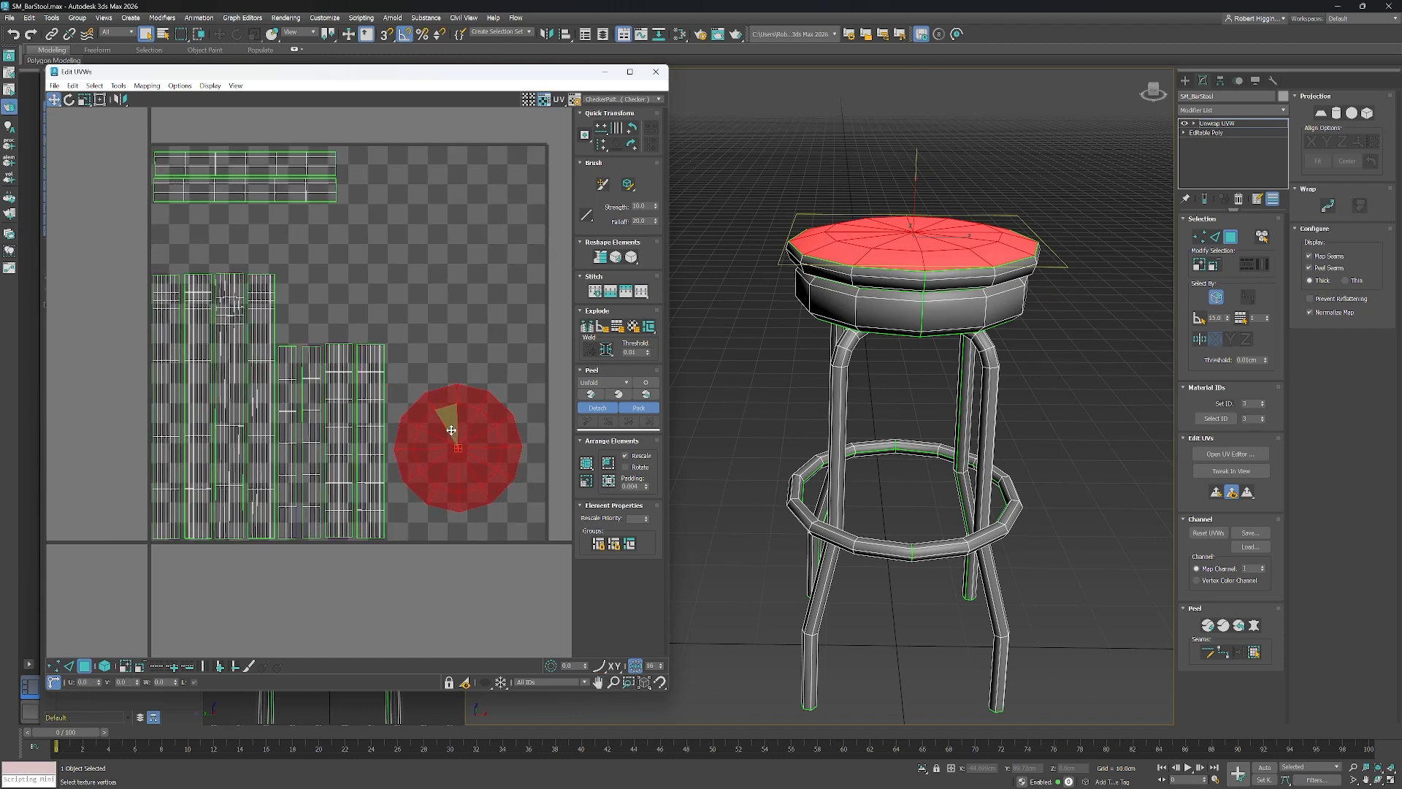
drag(453, 416, 349, 249)
Select all shells and scale them up together slightly.
middle_drag(279, 195, 263, 230)
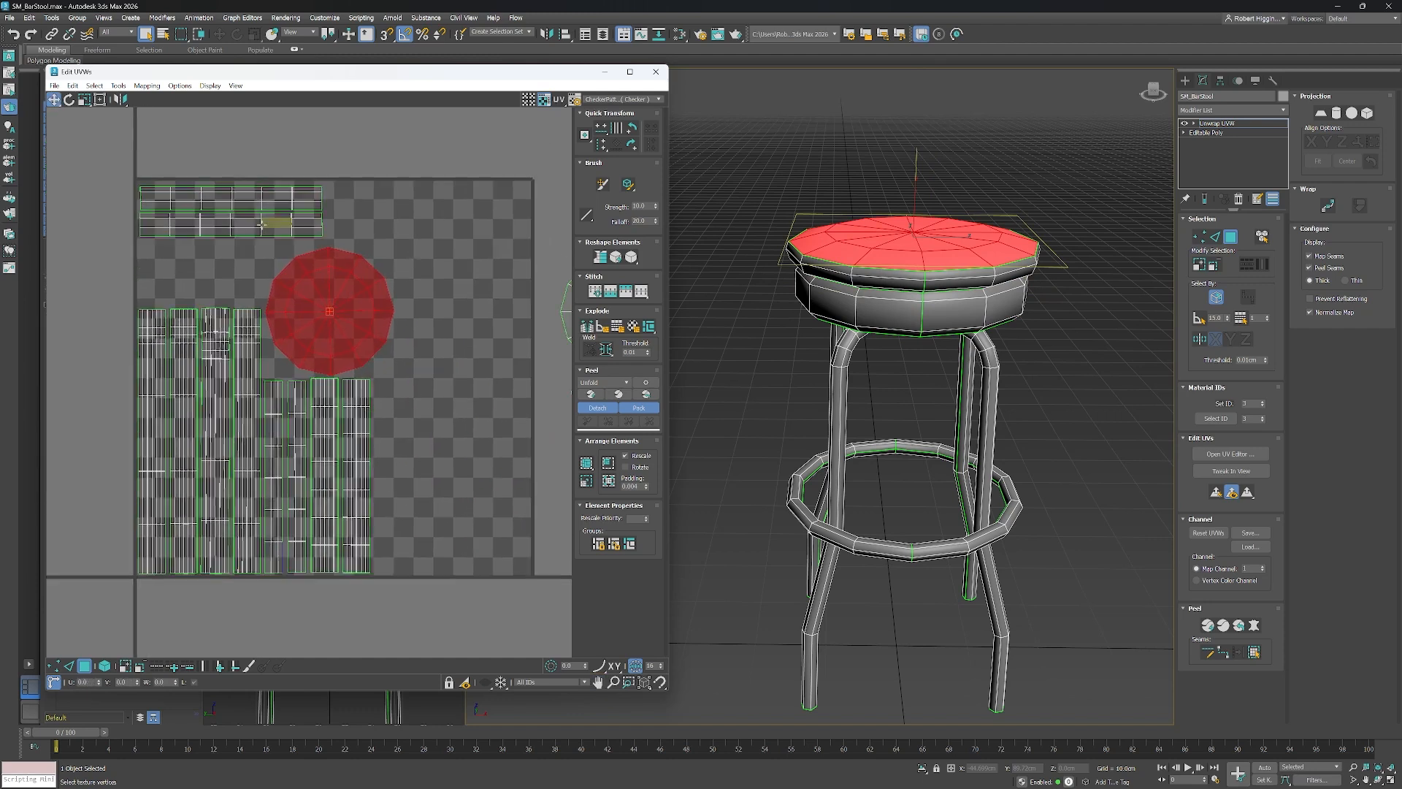
scroll(420, 267, down, 2)
middle_drag(426, 273, 363, 291)
drag(147, 207, 520, 489)
scroll(275, 365, up, 1)
key(r)
mouse_move(275, 401)
mouse_down()
mouse_move(263, 409)
mouse_move(277, 398)
mouse_up()
key(w)
scroll(338, 401, up, 2)
middle_drag(341, 338, 298, 288)
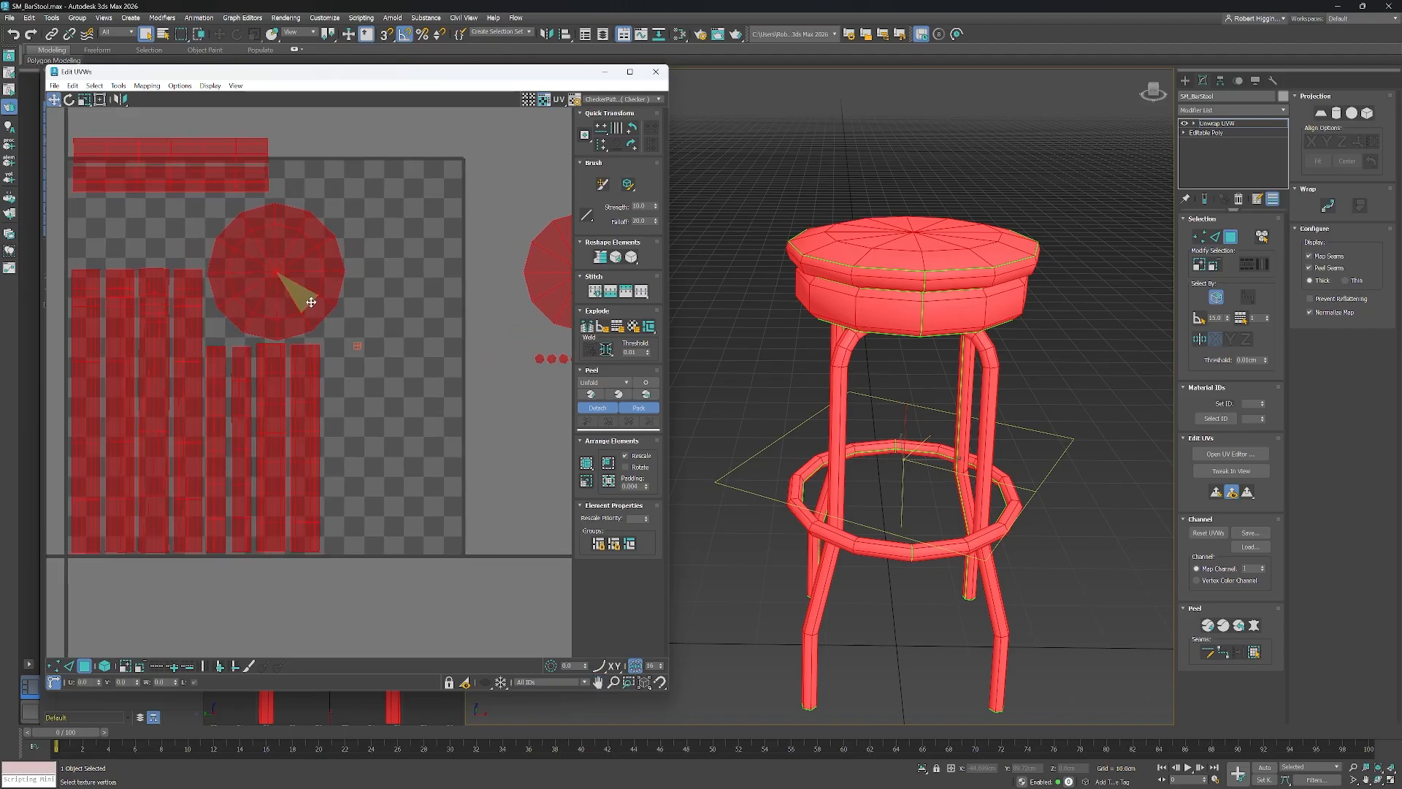
Move the larger seat disc into the tile's lower right corner and place the smaller disc directly above it.
click(298, 288)
drag(291, 291, 423, 516)
scroll(416, 507, up, 3)
scroll(424, 516, down, 3)
middle_drag(445, 362, 348, 399)
drag(468, 352, 275, 436)
Select both stacked seat side halves and move them beside the tops of the legs, above the smaller disc.
middle_drag(243, 303, 361, 305)
click(162, 197)
ctrl+click(154, 218)
drag(154, 218, 293, 314)
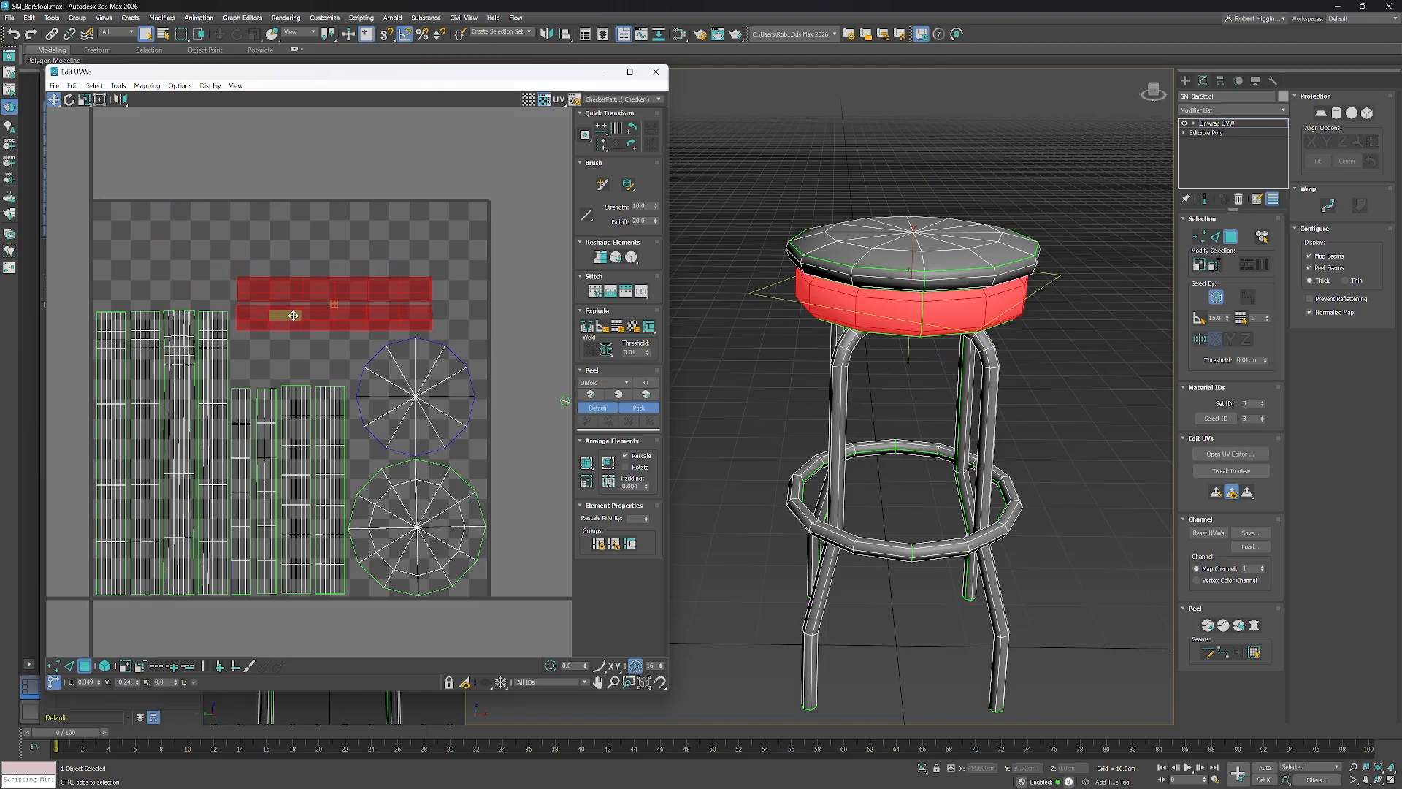
Select the row of leg end caps and place it just above the footrest and rim half strips.
mouse_move(472, 305)
middle_down()
mouse_move(373, 291)
mouse_move(470, 292)
middle_up()
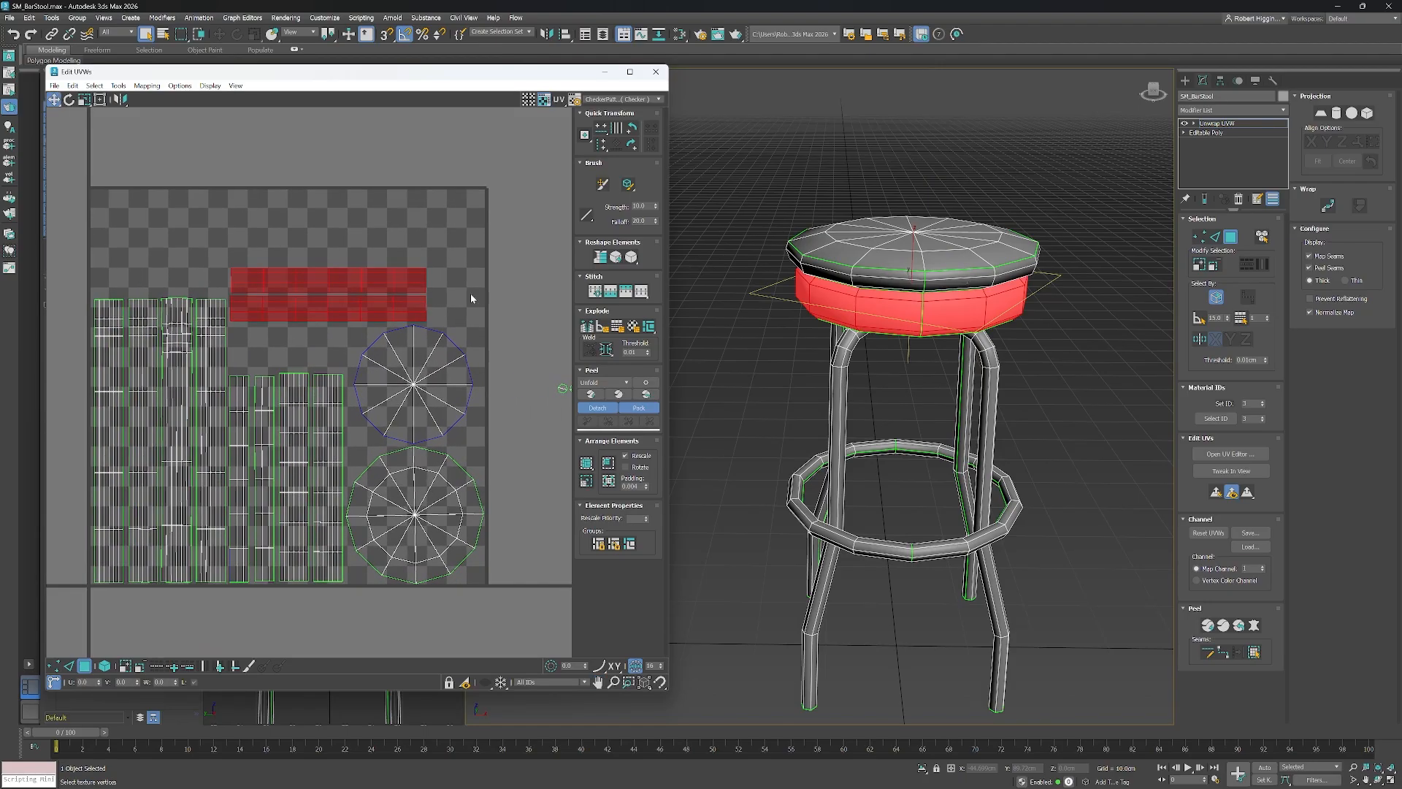
middle_drag(523, 415, 440, 395)
drag(440, 399, 567, 332)
middle_drag(524, 397, 572, 389)
drag(521, 360, 363, 343)
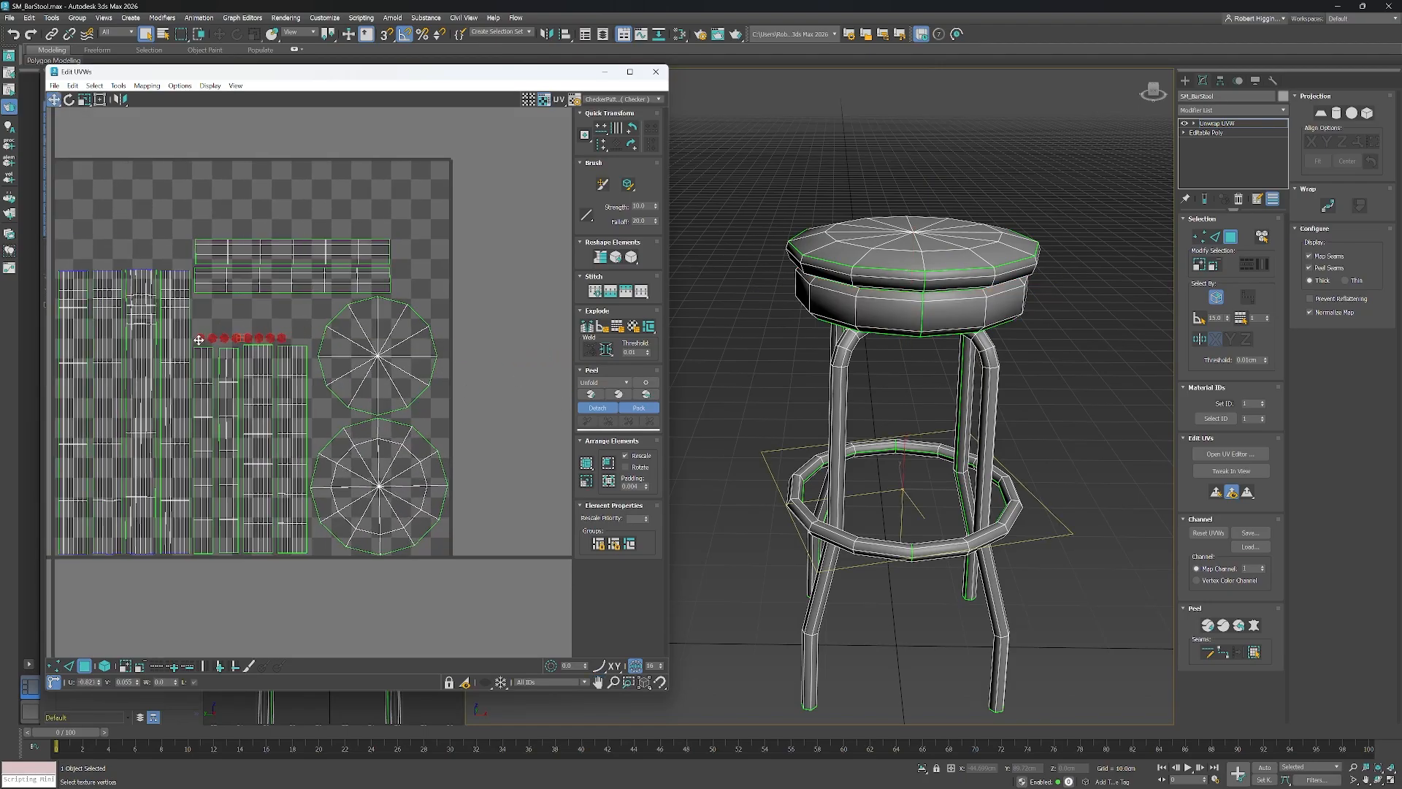
Try laying the two seat side halves end to end along the tops of the leg shells.
middle_drag(278, 327, 373, 348)
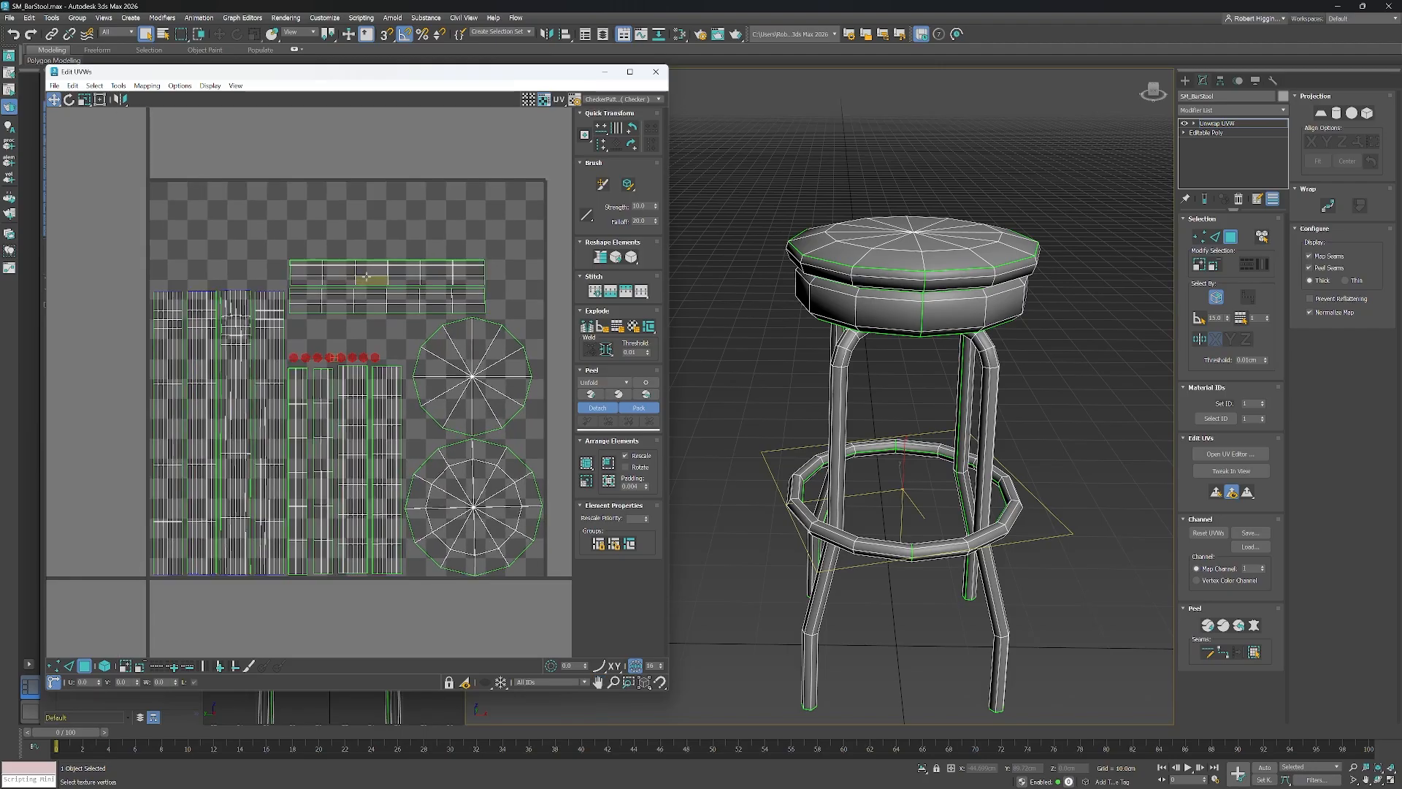
drag(365, 274, 226, 276)
drag(311, 301, 348, 303)
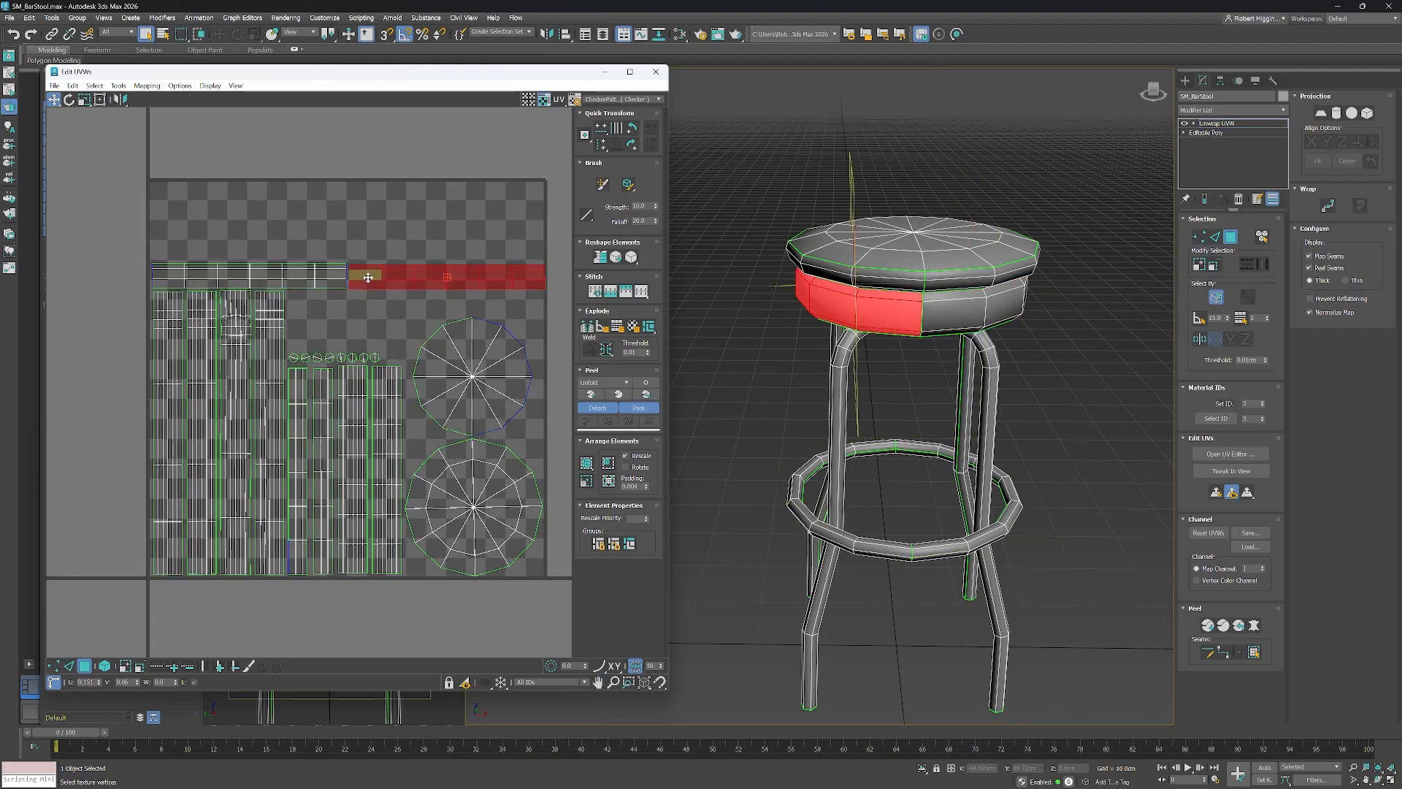
Move the smaller seat disc out of the tile and stack the two seat side halves just above the end caps.
drag(491, 391, 643, 409)
middle_drag(522, 379, 510, 366)
drag(319, 268, 369, 272)
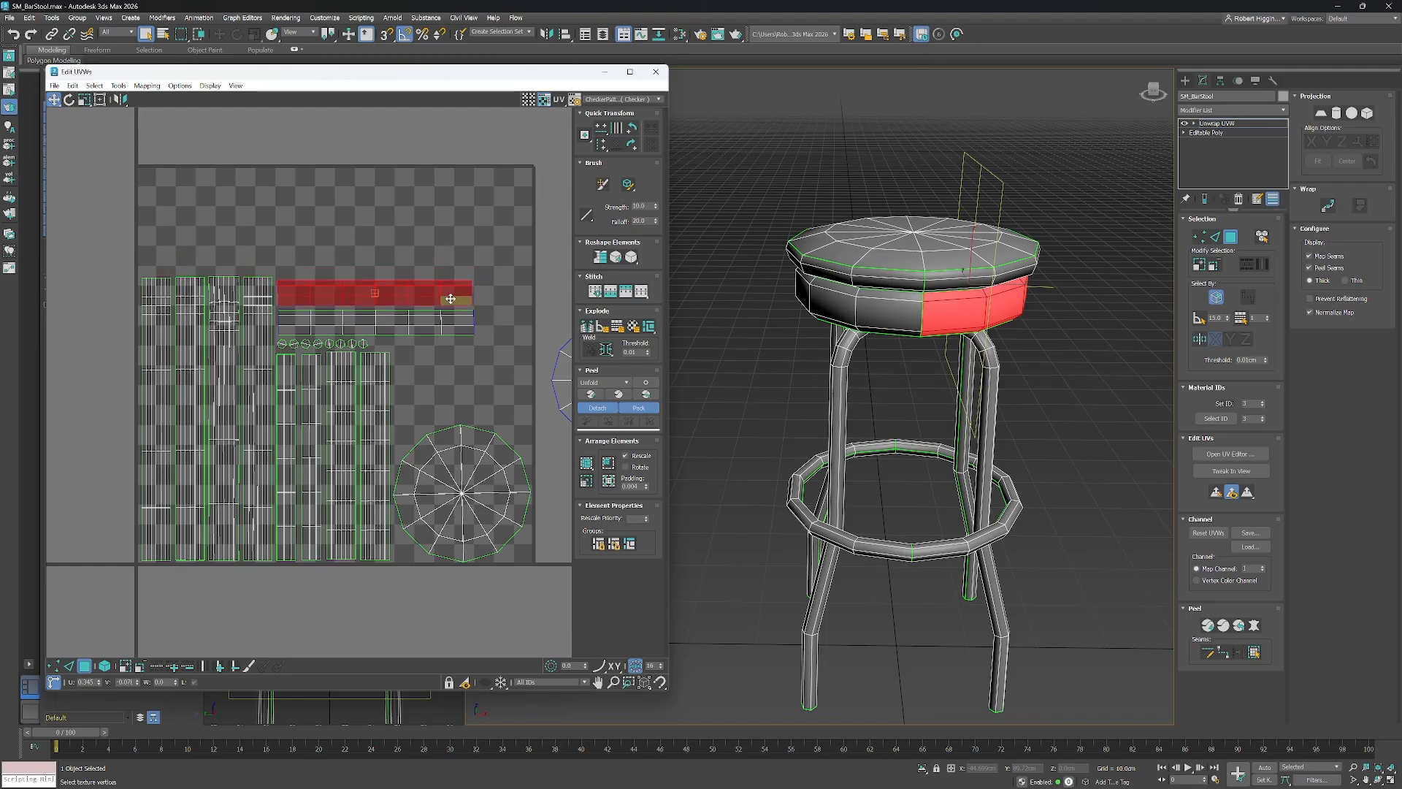
scroll(332, 289, up, 4)
drag(220, 290, 222, 294)
Rotate one footrest half strip to horizontal and place it just above the tops of the leg shells.
scroll(336, 357, down, 4)
mouse_move(421, 423)
middle_down()
mouse_move(363, 379)
mouse_move(401, 365)
mouse_move(369, 360)
mouse_move(413, 397)
middle_up()
click(337, 407)
key(e)
drag(367, 407, 362, 437)
key(w)
drag(362, 438, 232, 241)
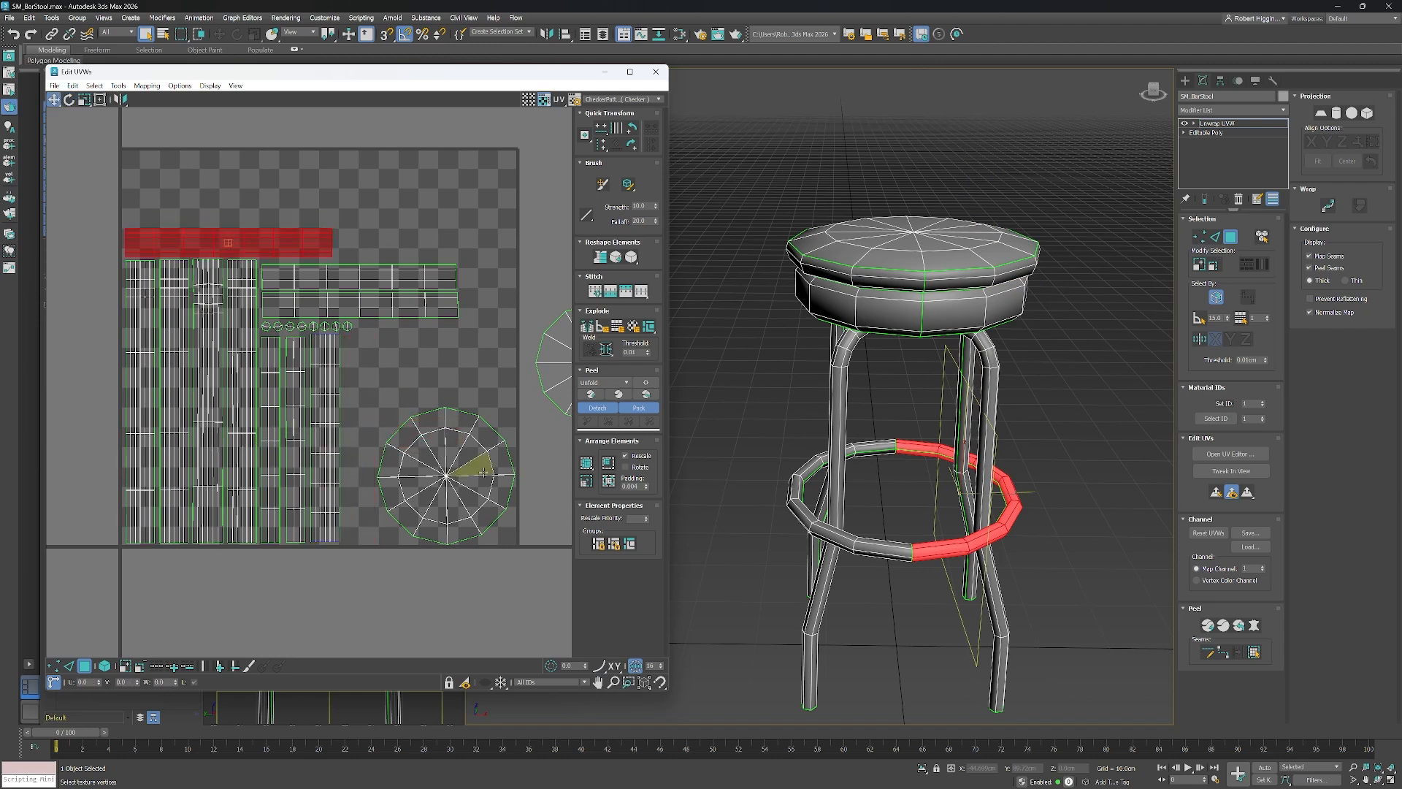
Move the larger seat disc against the half strips along the tile's lower edge.
drag(484, 472, 447, 469)
scroll(439, 497, up, 4)
middle_drag(438, 497, 444, 447)
scroll(417, 483, down, 4)
middle_drag(470, 401, 329, 403)
Place the smaller seat disc, the hidden underside, above the larger disc and scale it down slightly.
click(441, 343)
middle_drag(869, 430, 950, 376)
middle_drag(422, 356, 529, 359)
drag(530, 359, 380, 355)
key(r)
drag(380, 355, 381, 376)
scroll(375, 356, up, 3)
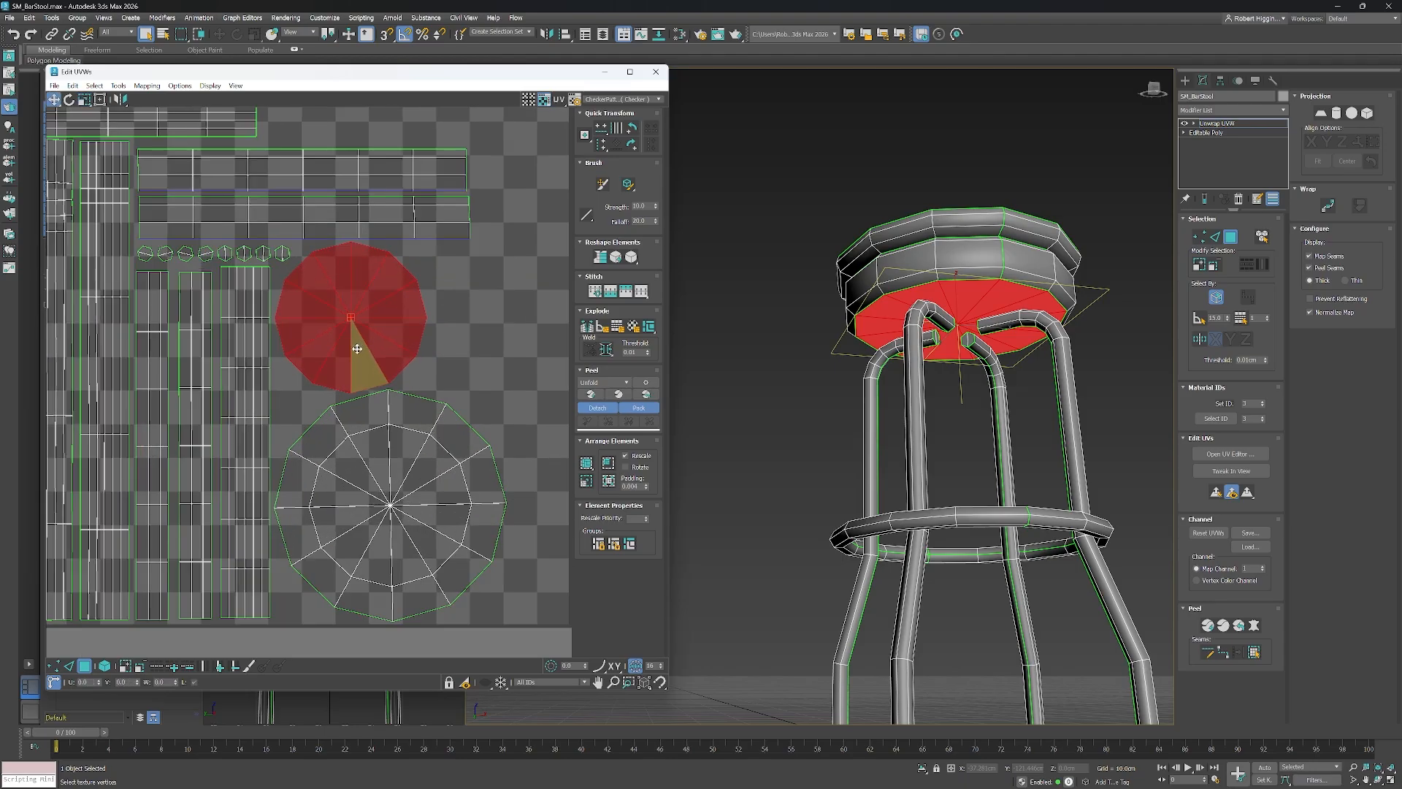
middle_drag(356, 350, 398, 346)
scroll(482, 354, down, 3)
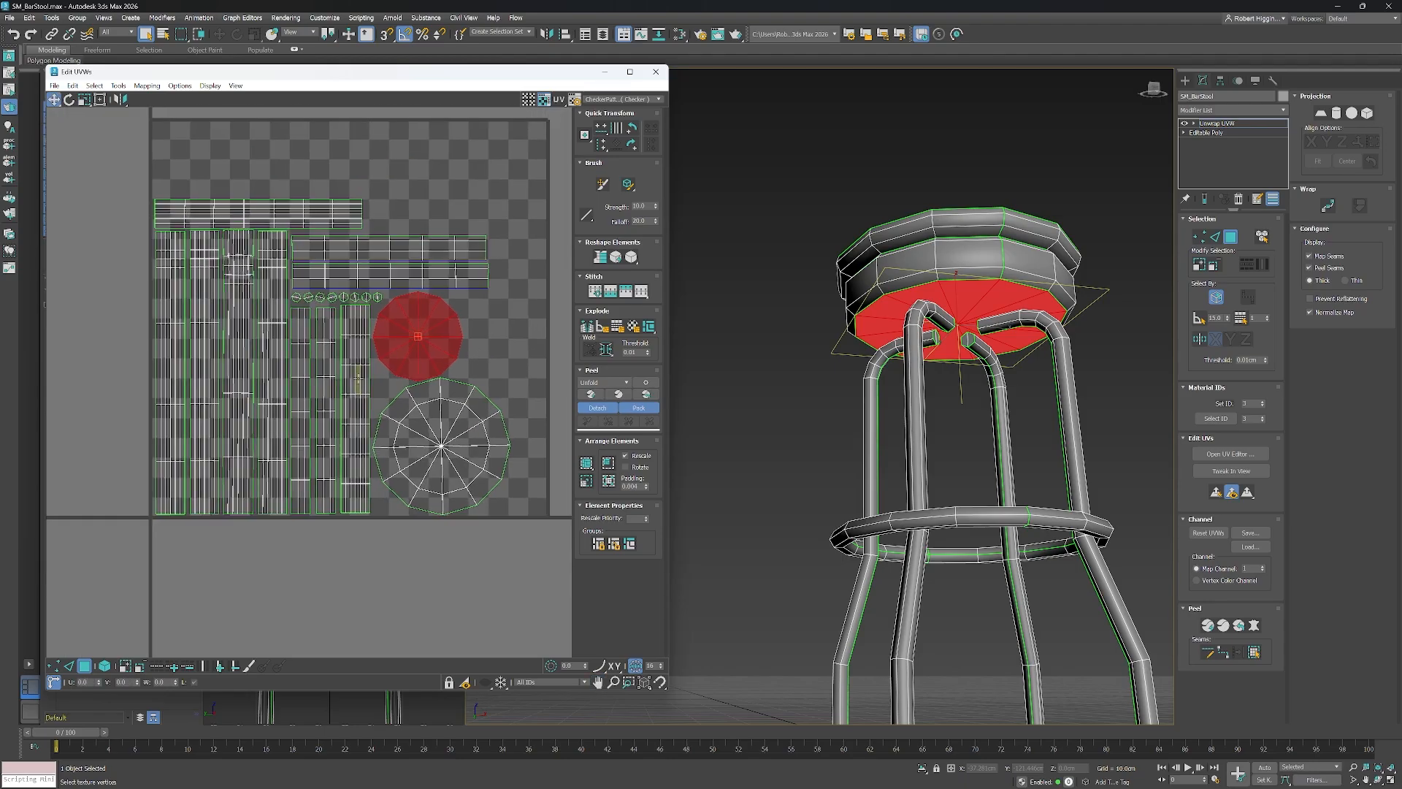
Move one footrest half strip out to the tile's right side and the row of end caps above the horizontal strip.
drag(319, 405, 496, 301)
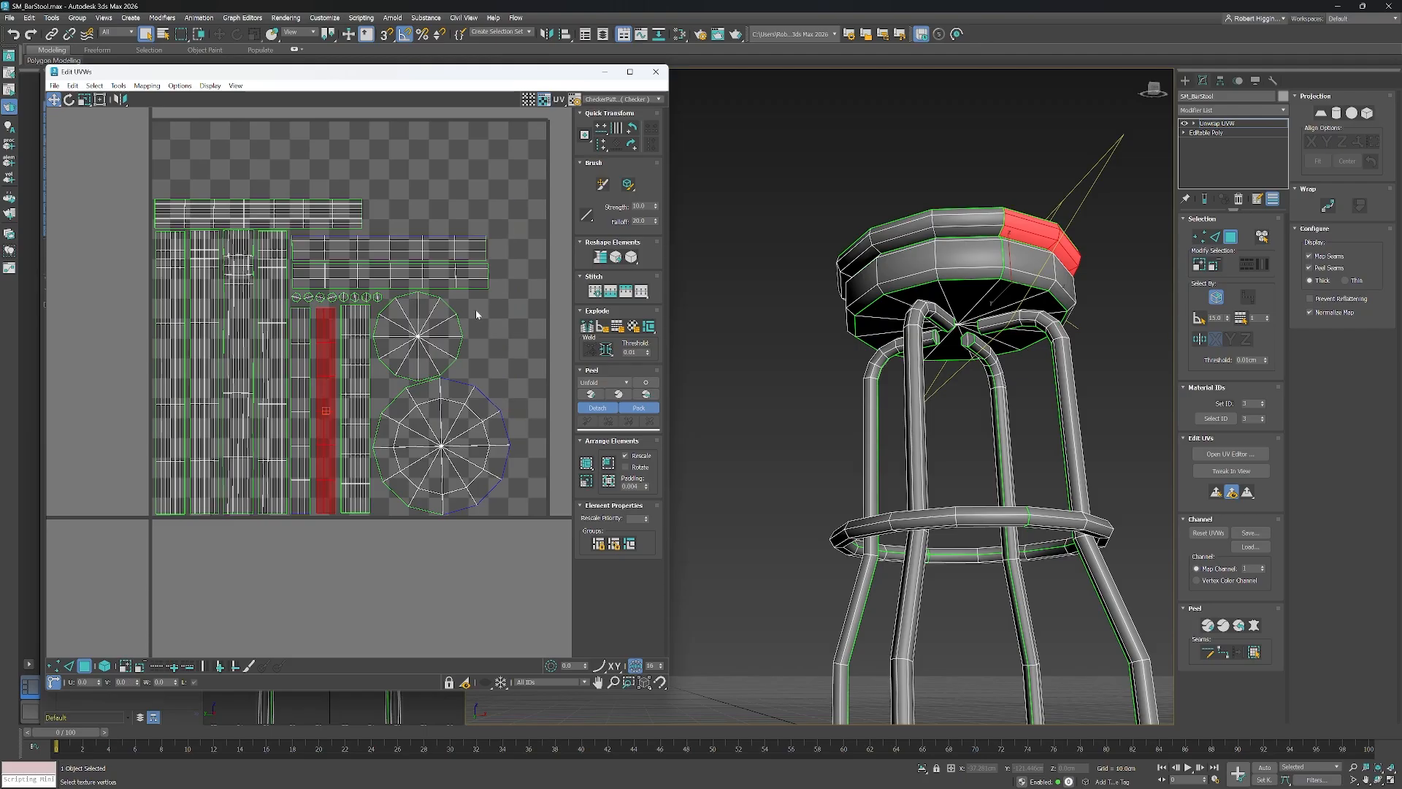
click(361, 417)
drag(360, 417, 539, 300)
scroll(375, 320, up, 3)
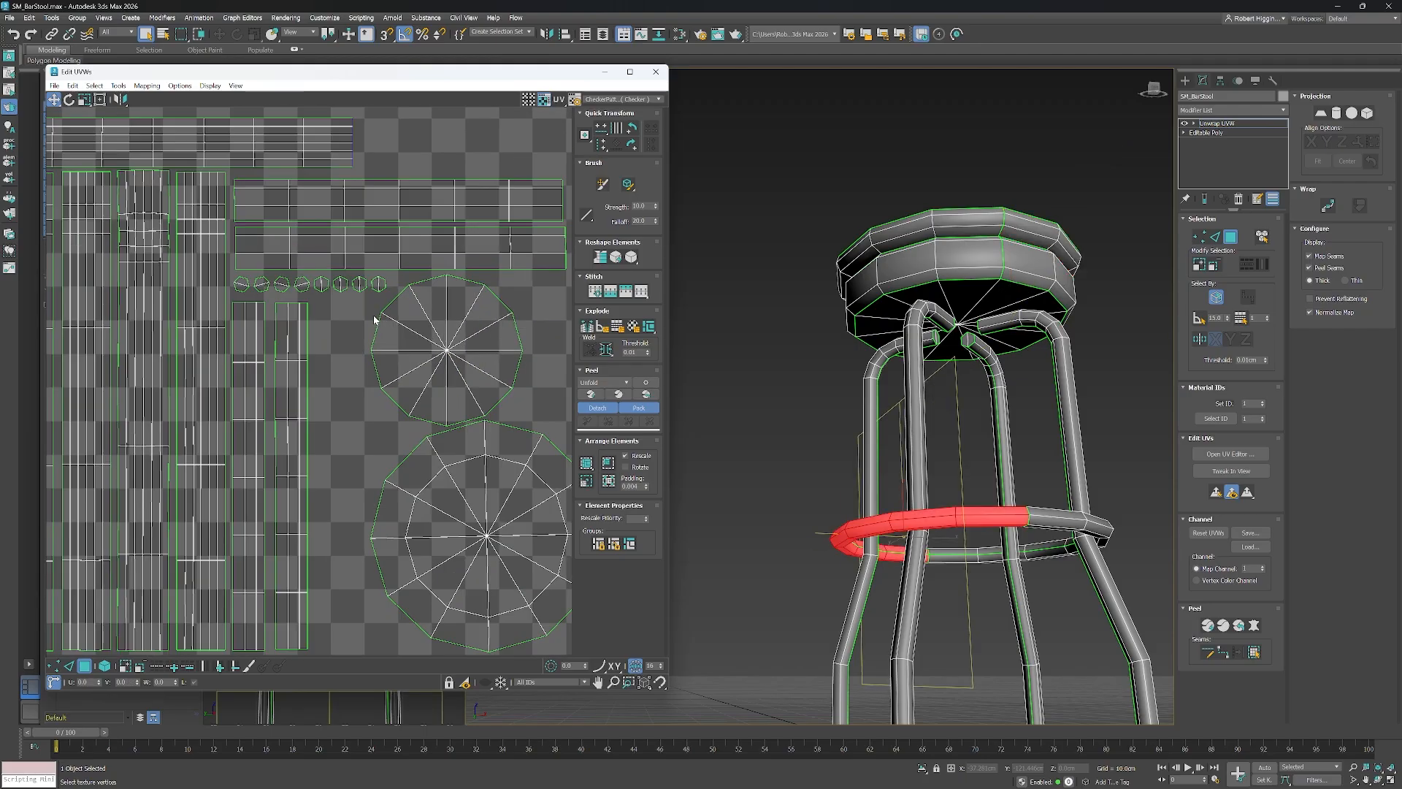
drag(231, 278, 367, 196)
scroll(392, 294, down, 3)
scroll(414, 303, up, 2)
Try packing both seat discs against the remaining half strips with the footrest half strip to their right.
click(436, 405)
ctrl+click(423, 351)
scroll(464, 444, up, 1)
drag(454, 446, 410, 448)
scroll(451, 301, down, 1)
middle_drag(451, 300, 447, 344)
scroll(460, 353, up, 1)
scroll(447, 336, down, 1)
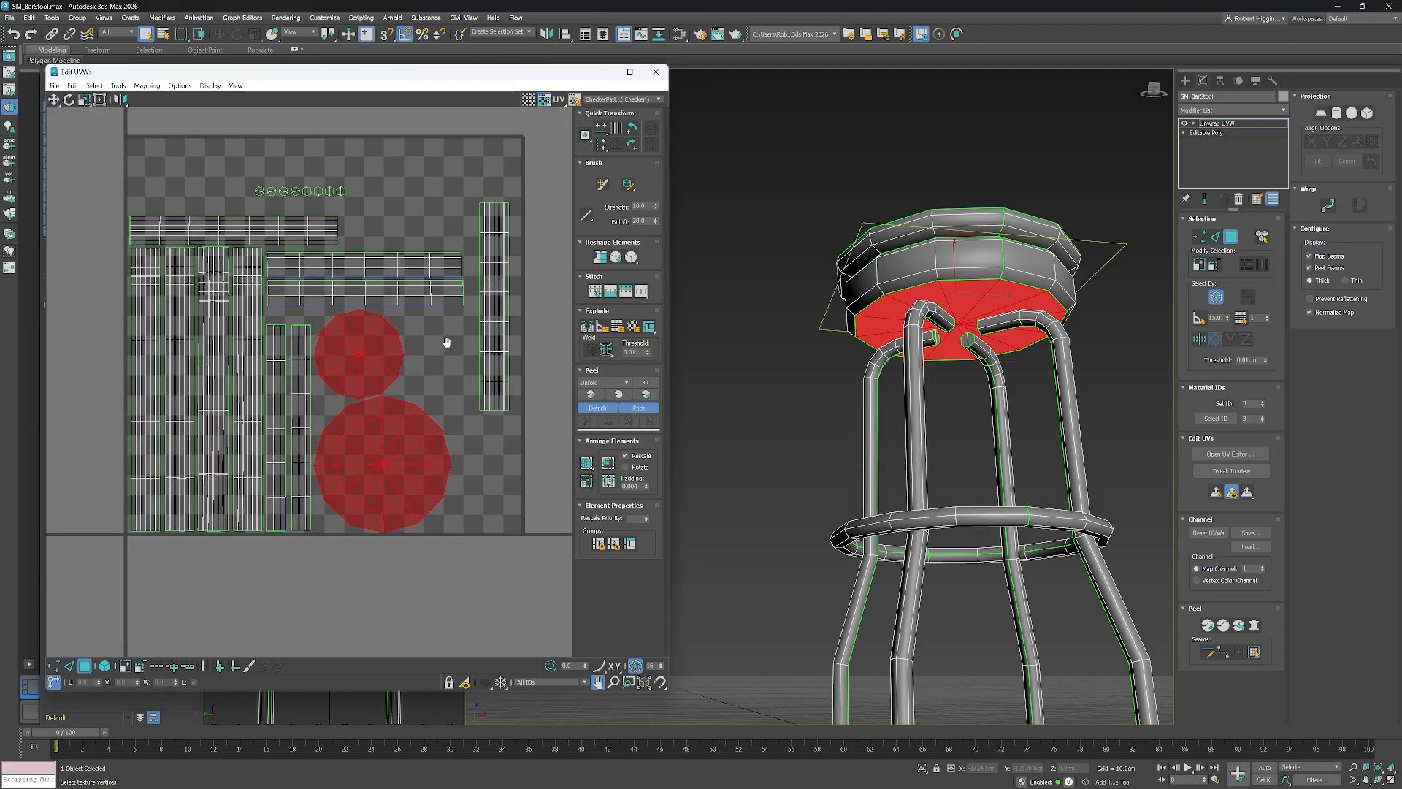
click(485, 313)
drag(485, 313, 460, 423)
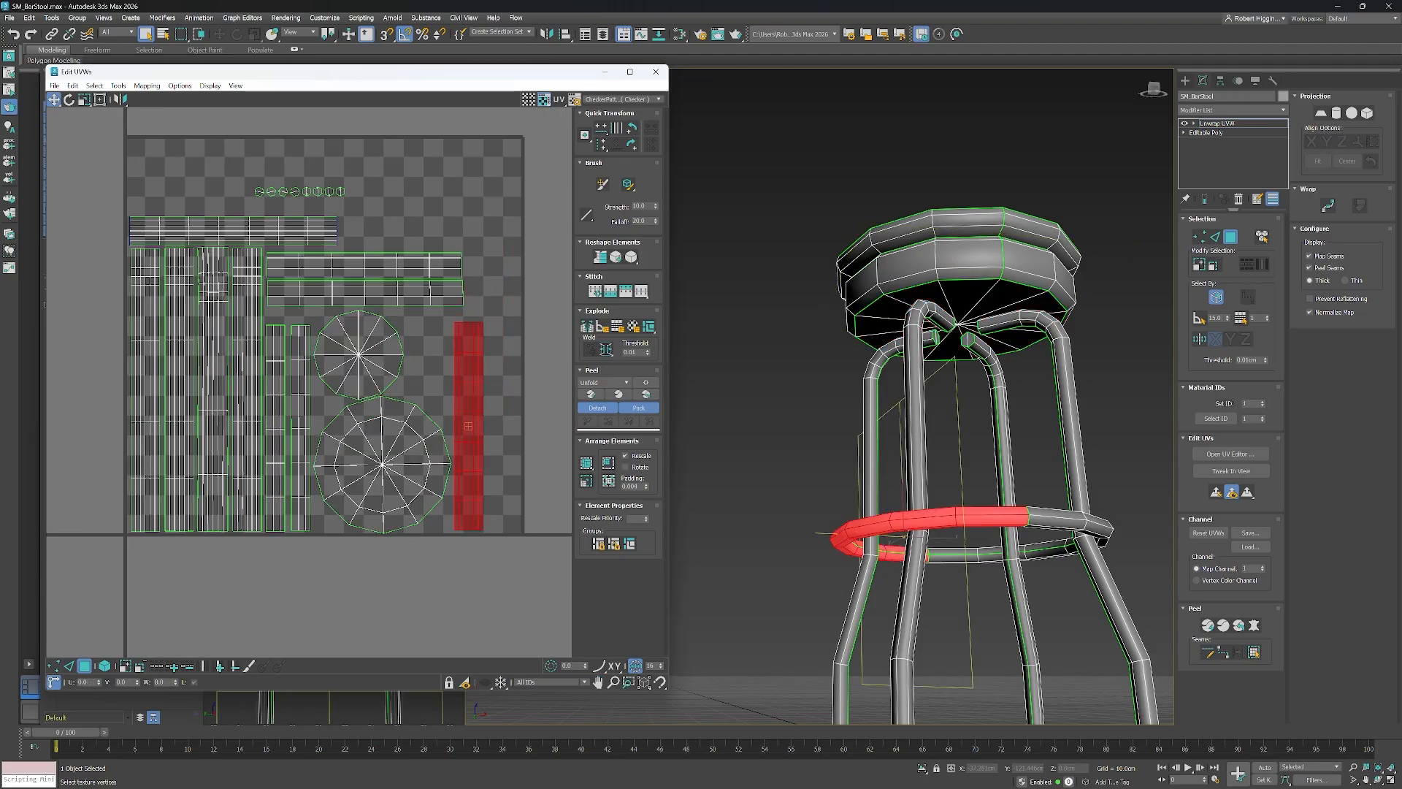
middle_drag(495, 336, 502, 350)
Return the footrest half strip beside the other half strips and clear the discs and seat side halves out of the way.
drag(454, 410, 92, 370)
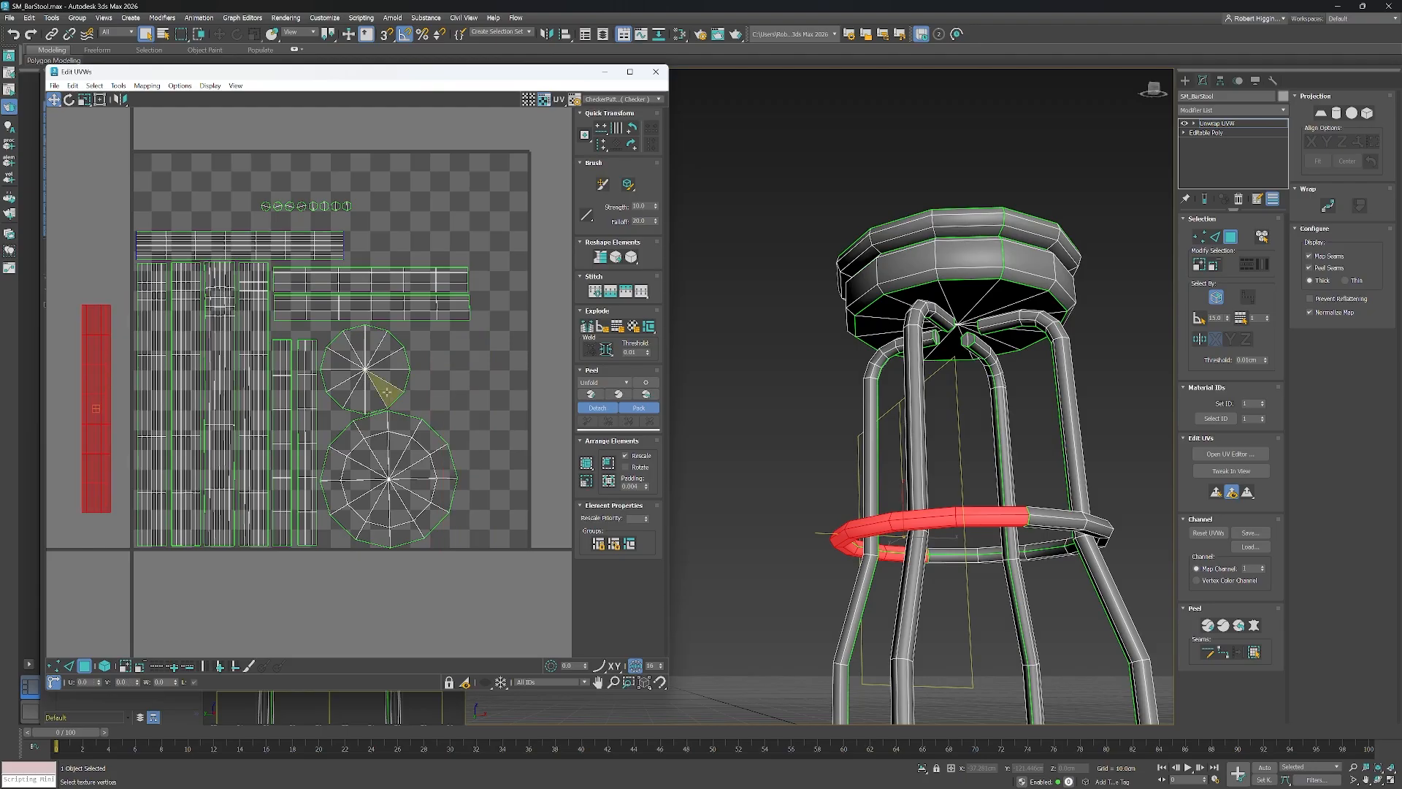
drag(398, 444, 452, 448)
drag(102, 408, 339, 444)
drag(398, 291, 477, 161)
drag(546, 559, 546, 561)
drag(420, 464, 580, 468)
mouse_move(465, 458)
middle_down()
mouse_move(401, 445)
mouse_move(452, 439)
middle_up()
Select both seat side halves, rotate them to vertical and bring them beside the half strips.
click(357, 133)
ctrl+click(359, 159)
middle_drag(419, 216, 426, 241)
mouse_move(939, 339)
alt+middle_down()
mouse_move(959, 431)
mouse_move(909, 342)
mouse_move(949, 345)
alt+middle_up()
click(906, 336)
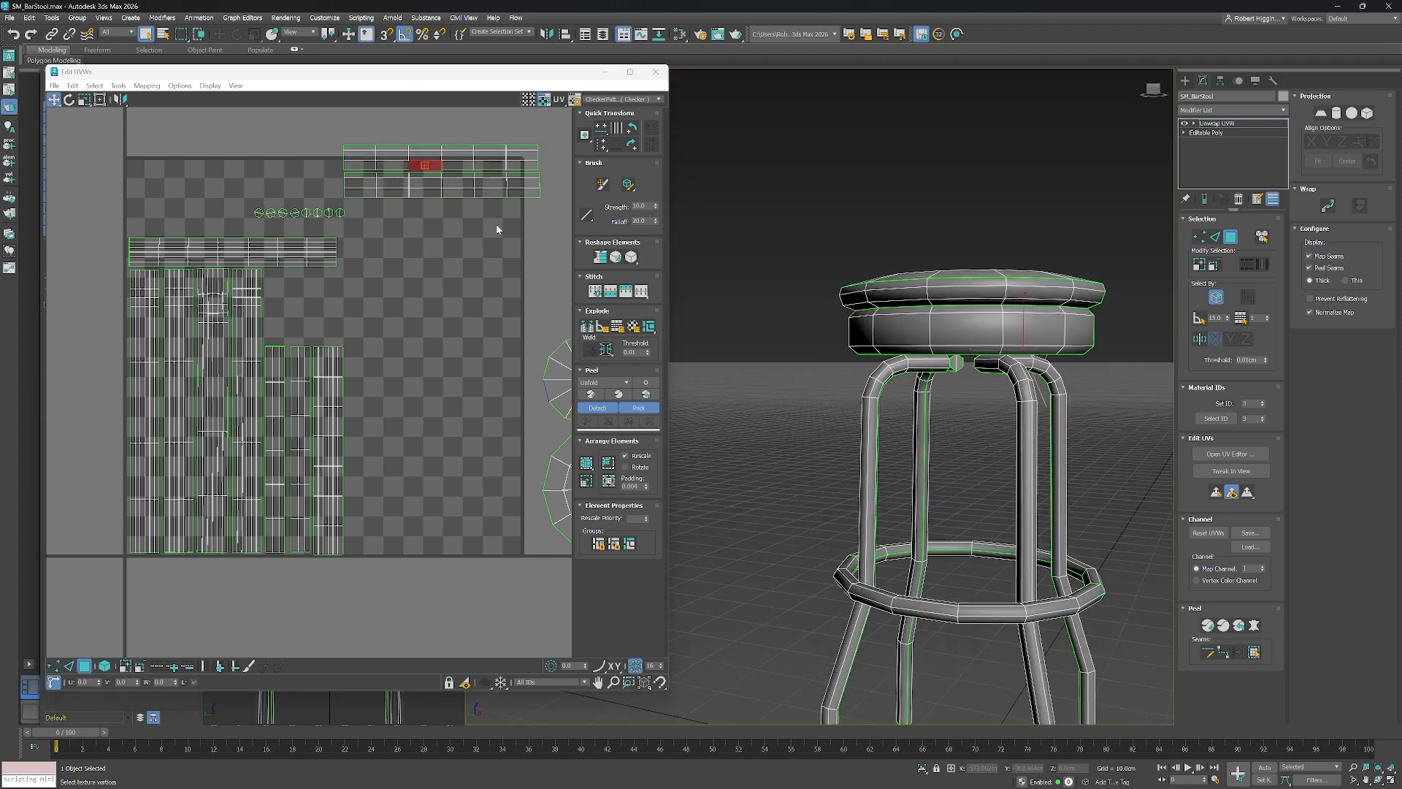
ctrl+click(366, 194)
drag(370, 166, 447, 576)
key(e)
key(w)
drag(446, 504, 360, 502)
Align the two seat side halves with the tile's bottom edge, tight against the neighbouring half strip.
middle_drag(307, 565, 354, 516)
scroll(352, 514, up, 5)
drag(388, 486, 386, 477)
middle_drag(449, 540, 325, 523)
drag(465, 517, 410, 463)
scroll(410, 463, down, 6)
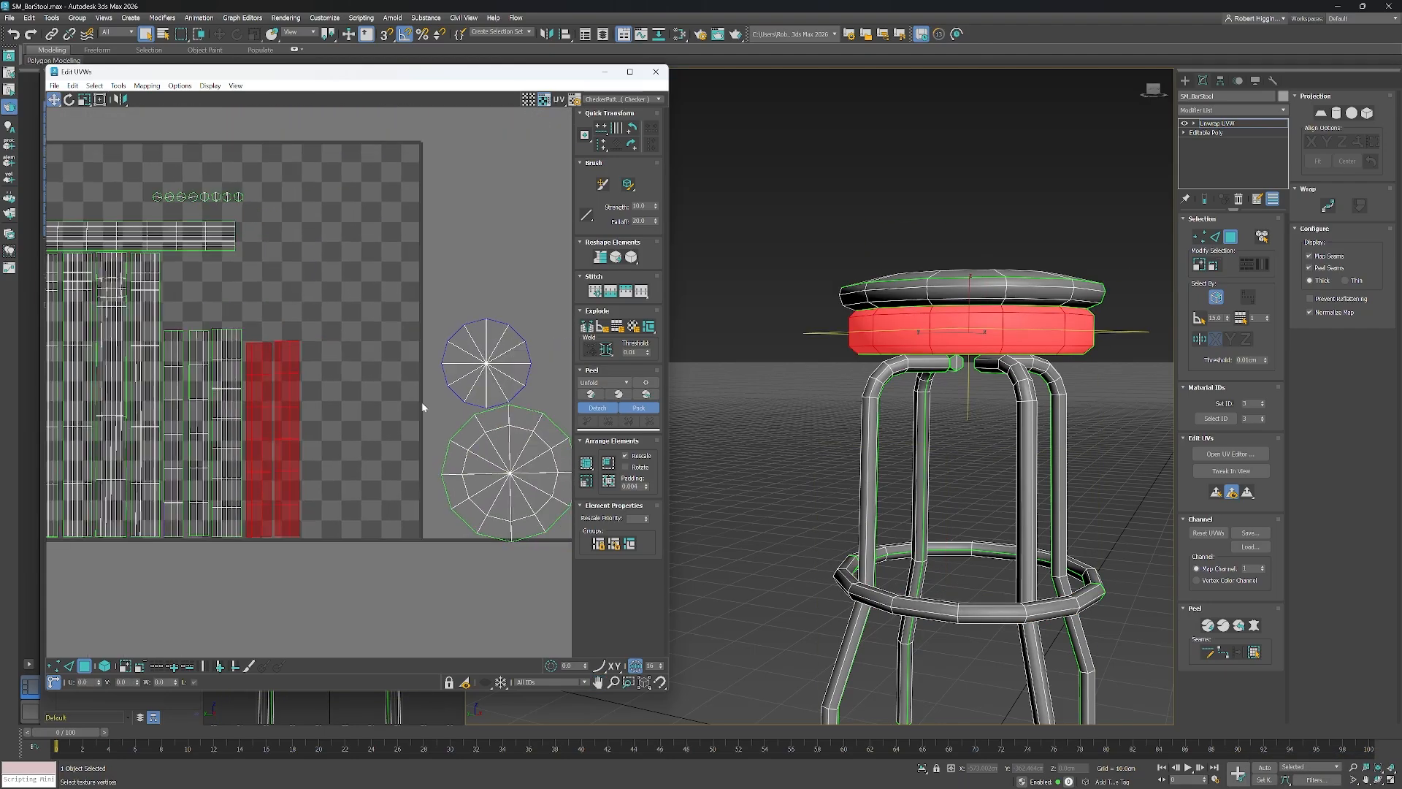
Move the larger seat disc into the tile, above the seat side halves and beside the horizontal strip.
drag(492, 431, 288, 231)
middle_drag(328, 316, 383, 317)
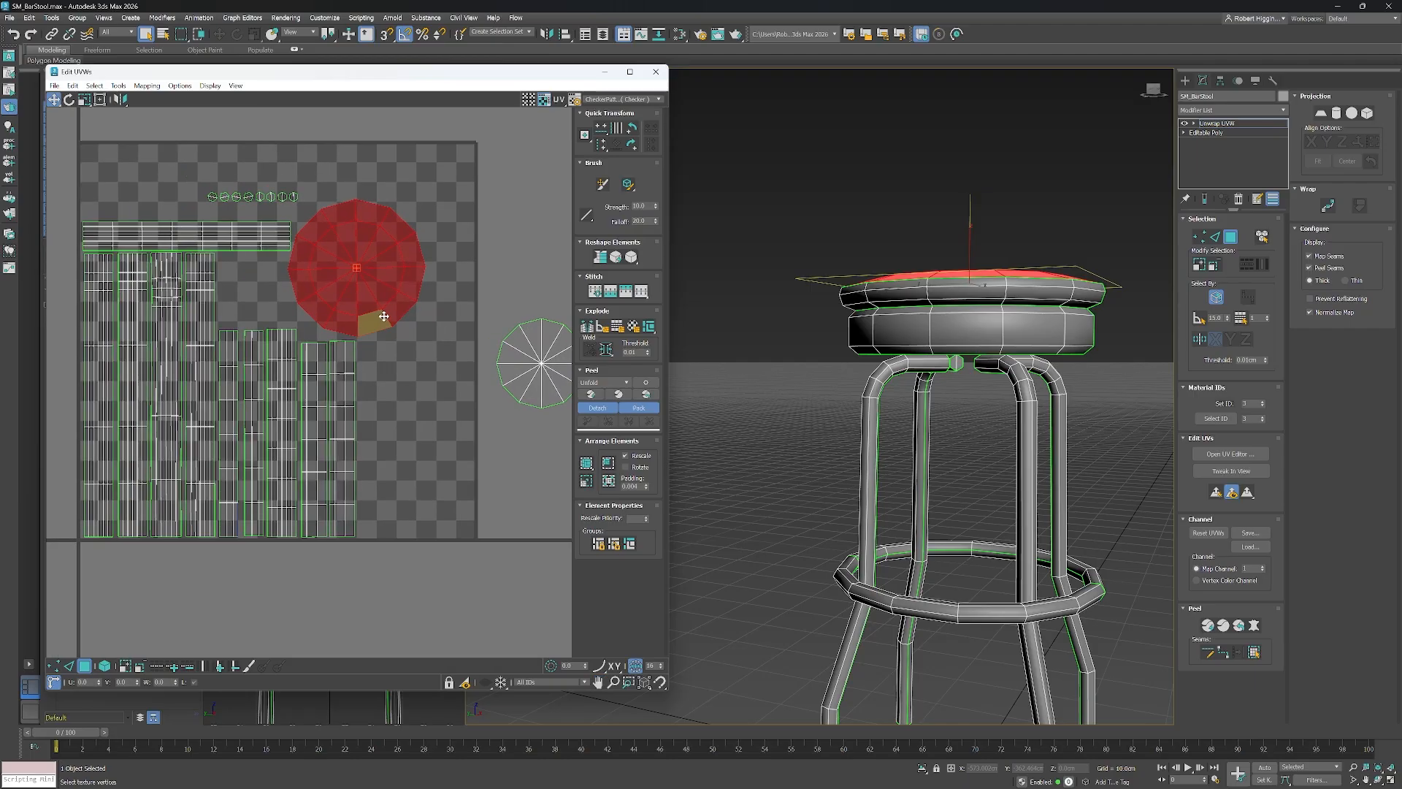
mouse_move(401, 255)
mouse_down()
mouse_move(431, 223)
mouse_move(388, 274)
mouse_up()
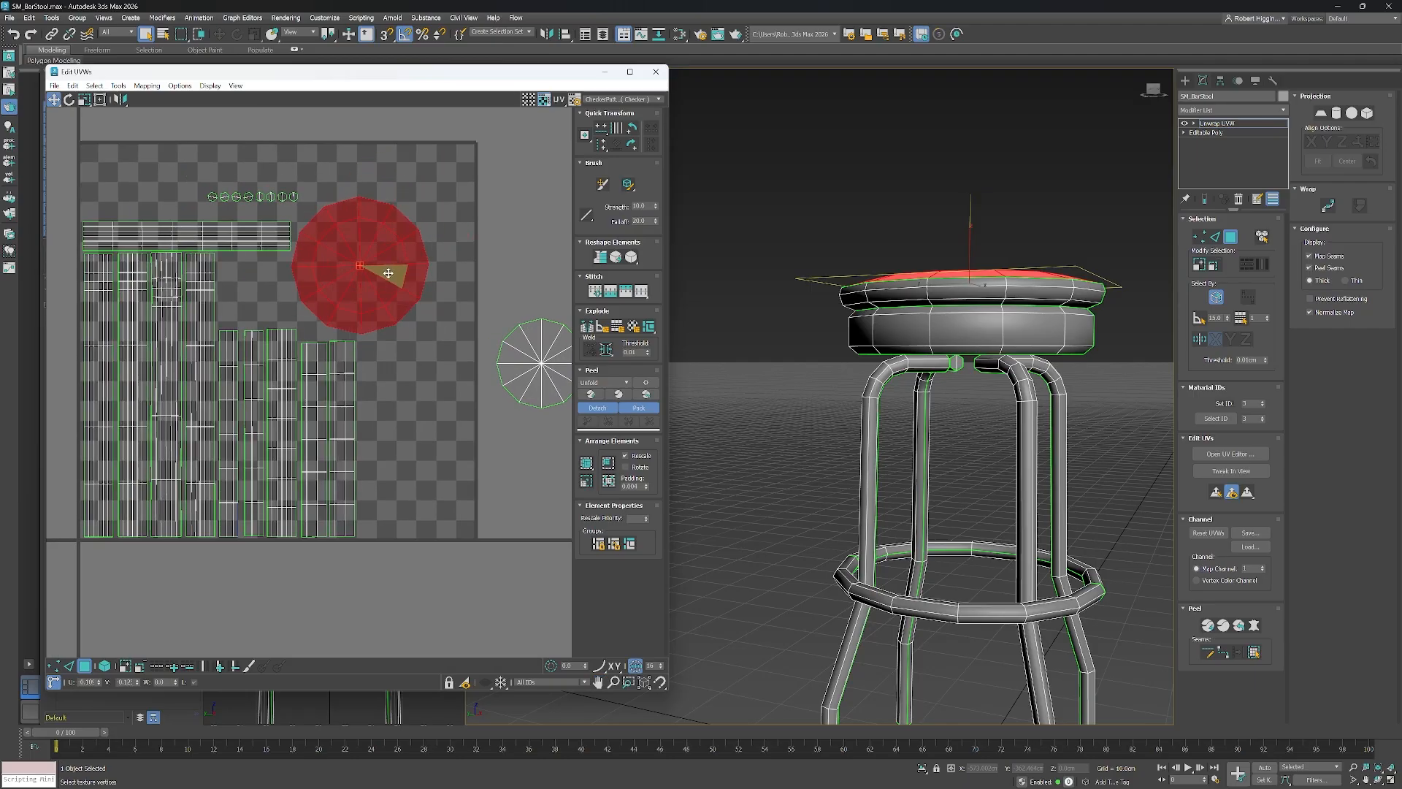
Rotate the row of end caps 90 degrees and stand it beside the seat side halves at the tile's bottom edge.
drag(296, 200, 297, 200)
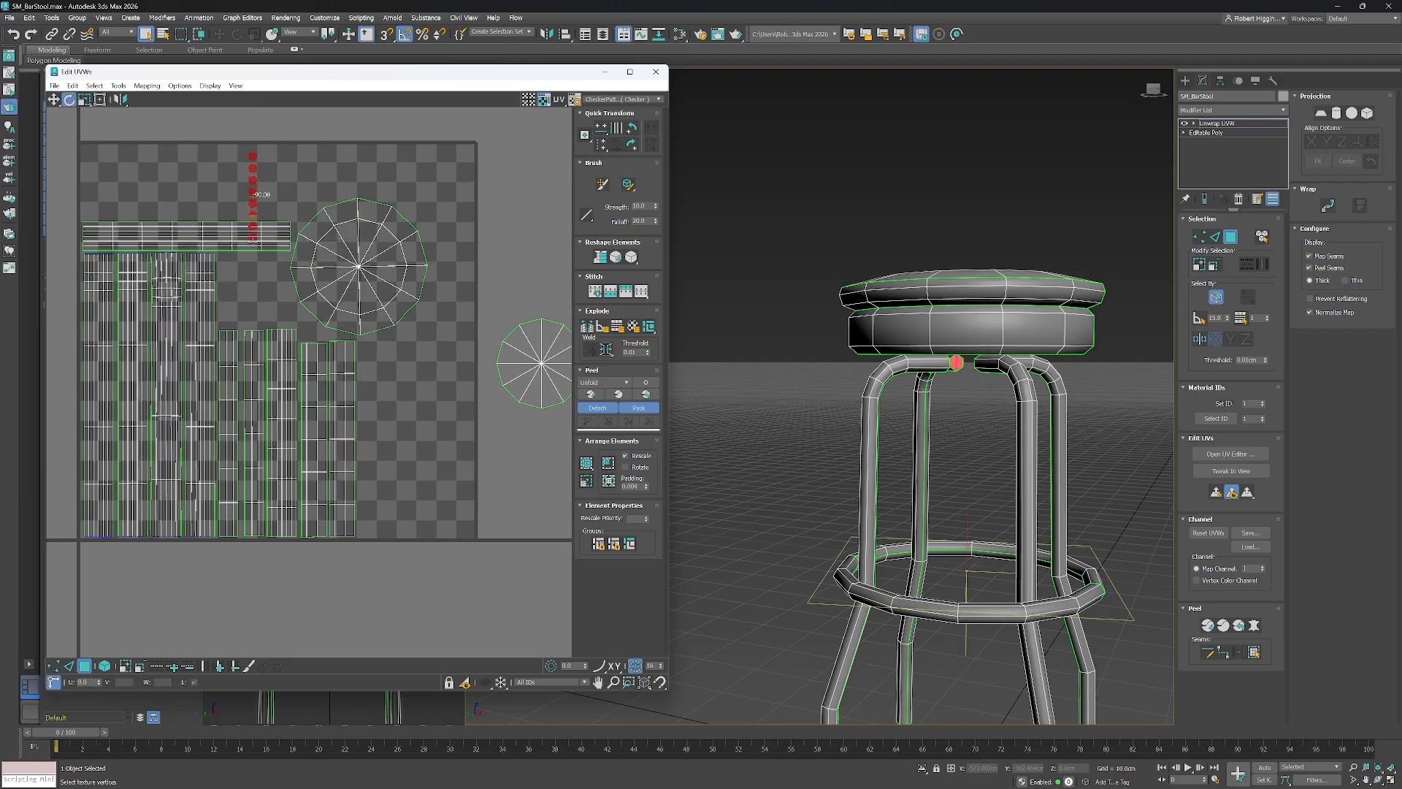
drag(367, 492, 363, 499)
middle_drag(393, 404, 377, 397)
Scale down the smaller seat disc and fit it in the gap between the horizontal strip and the half strips.
drag(509, 375, 222, 313)
key(r)
scroll(256, 285, up, 3)
scroll(256, 285, up, 2)
key(w)
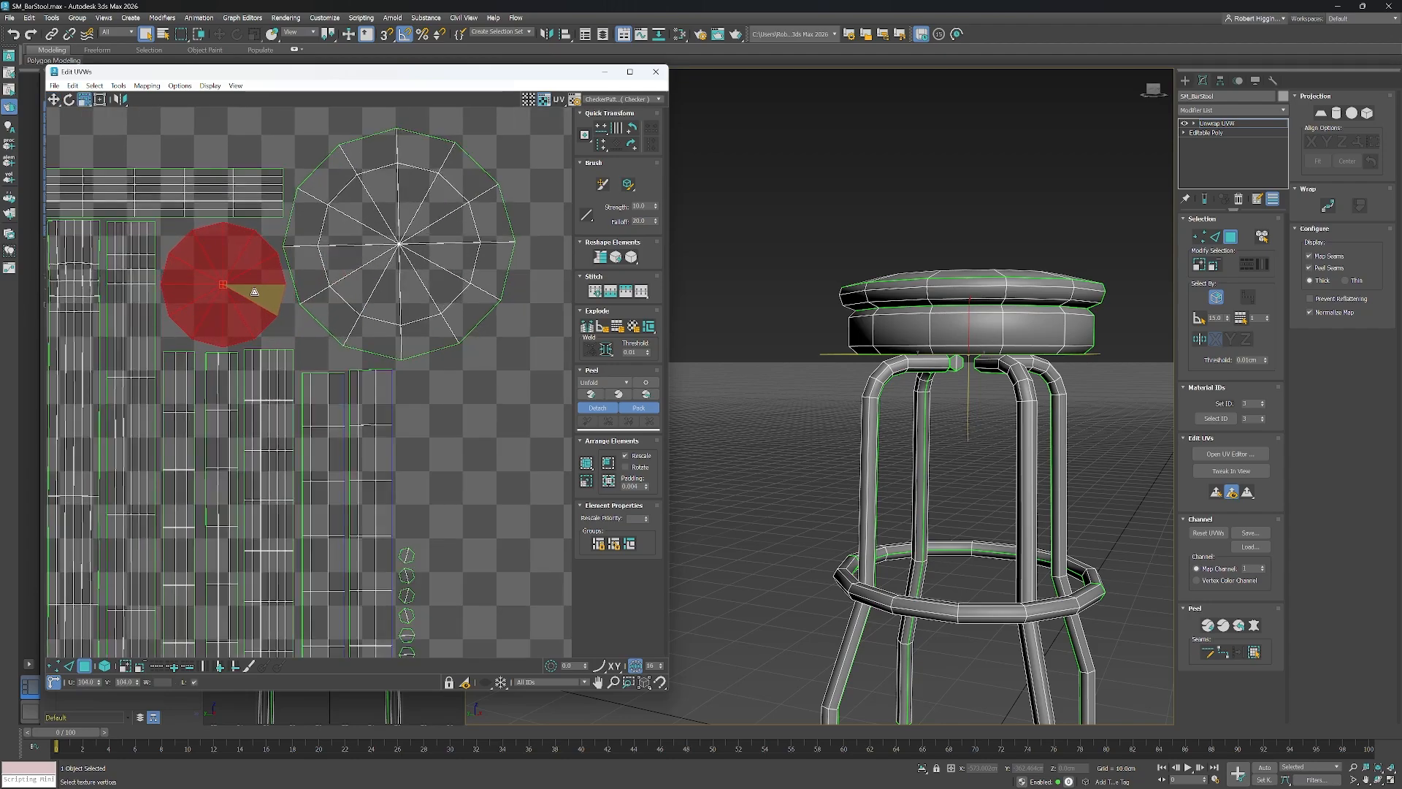
key(w)
scroll(255, 291, up, 1)
middle_drag(254, 294, 349, 310)
scroll(328, 304, down, 3)
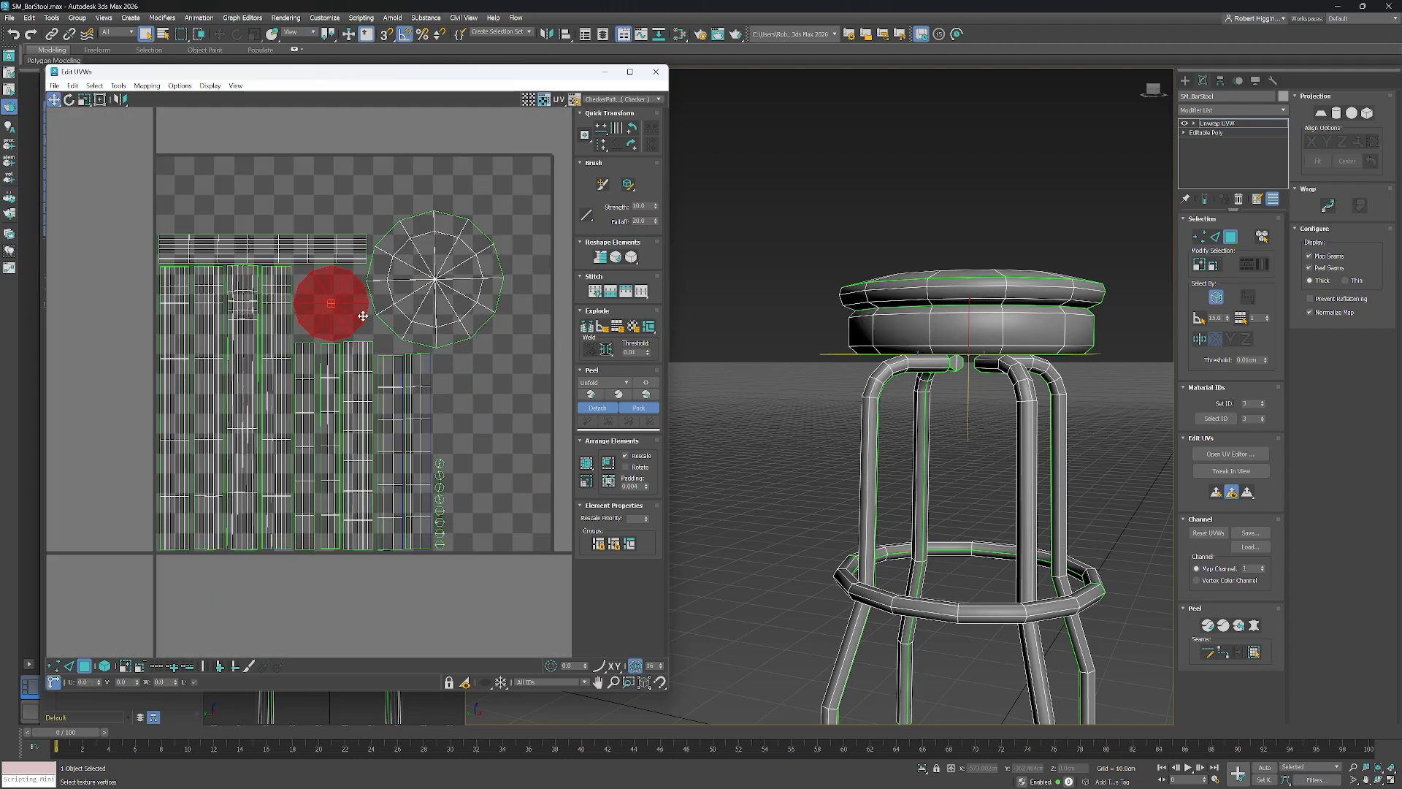
Select all shells, scale them up together and position them to fill the UV tile.
click(479, 395)
middle_drag(480, 395, 474, 389)
drag(513, 586, 510, 582)
middle_drag(480, 406, 462, 406)
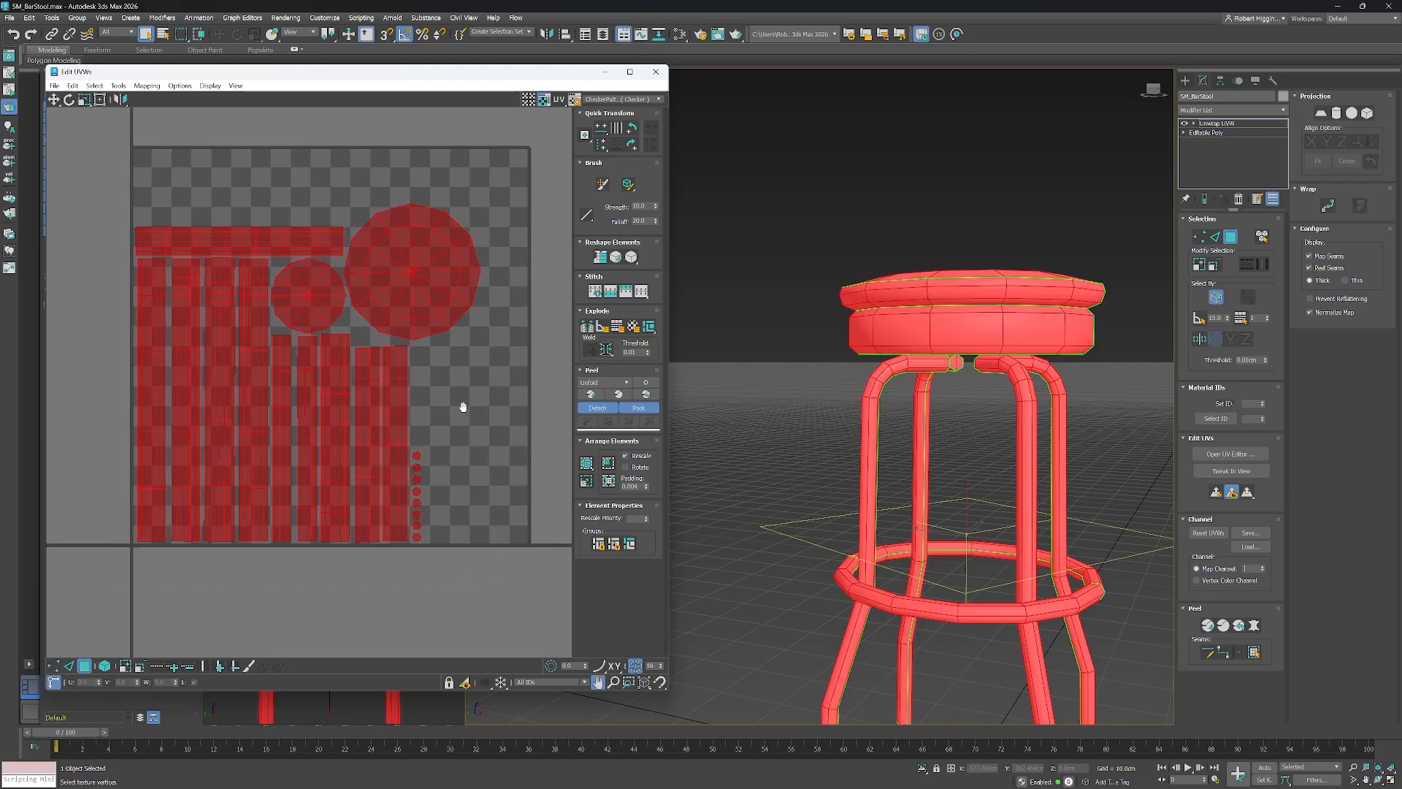
drag(303, 407, 326, 387)
key(w)
key(w)
drag(327, 395, 334, 387)
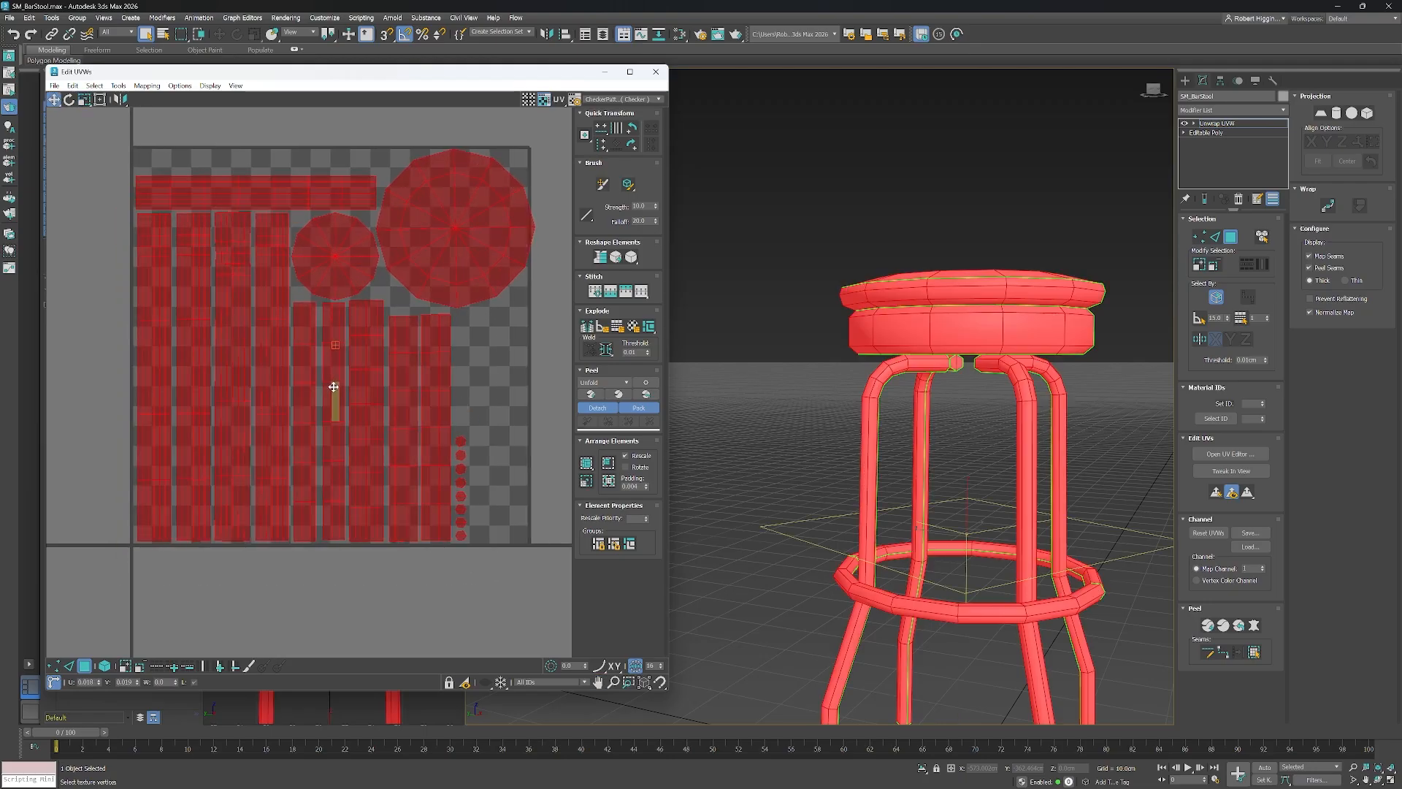
Move the end caps out of the tile and the two seat side halves to the tile's right edge.
middle_drag(493, 381, 475, 368)
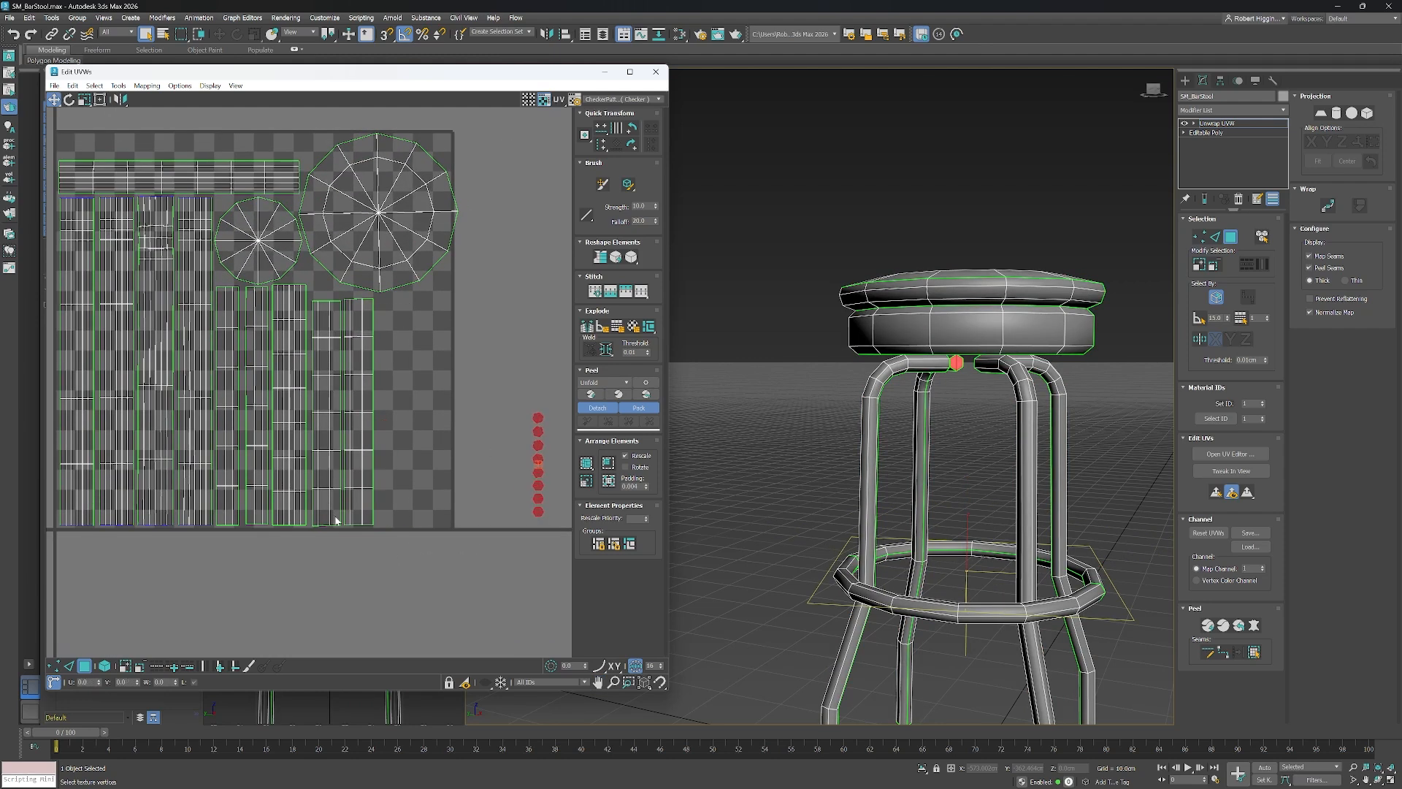
drag(337, 484, 412, 482)
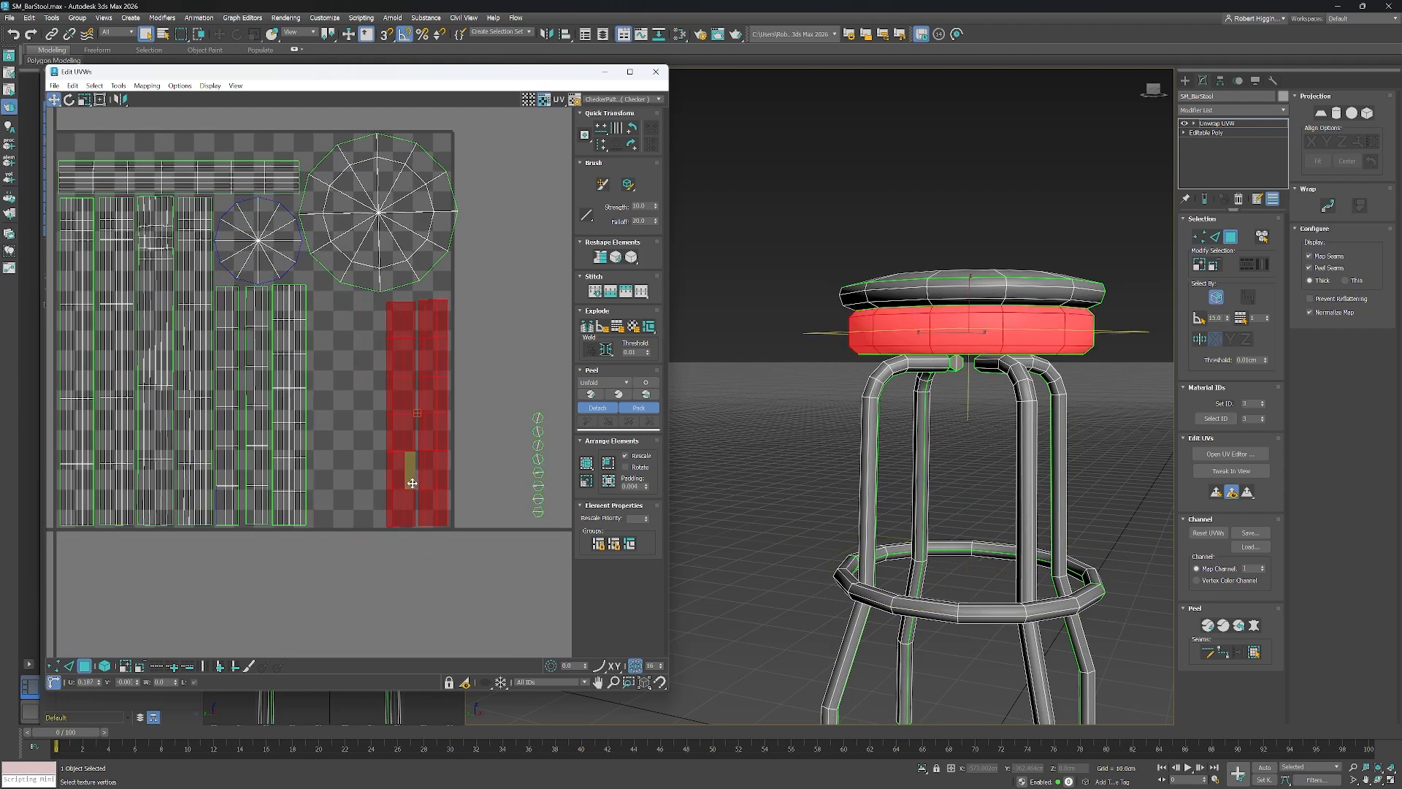
scroll(422, 532, up, 4)
scroll(468, 463, down, 4)
middle_drag(483, 339, 512, 518)
Shift the larger seat disc inside the tile's right edge and spread the vertical half strips apart.
drag(439, 304, 425, 314)
middle_drag(390, 414, 448, 376)
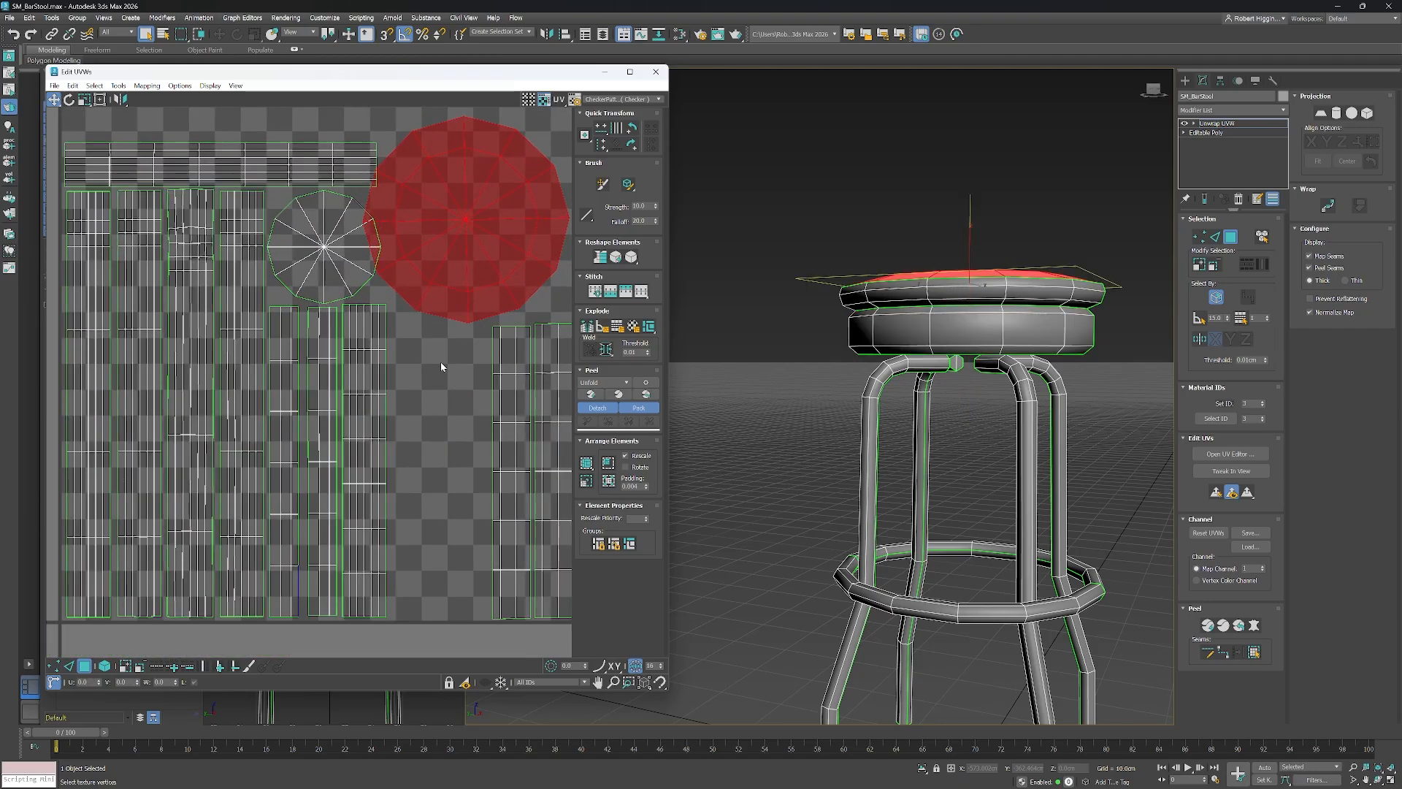
click(377, 372)
click(328, 388)
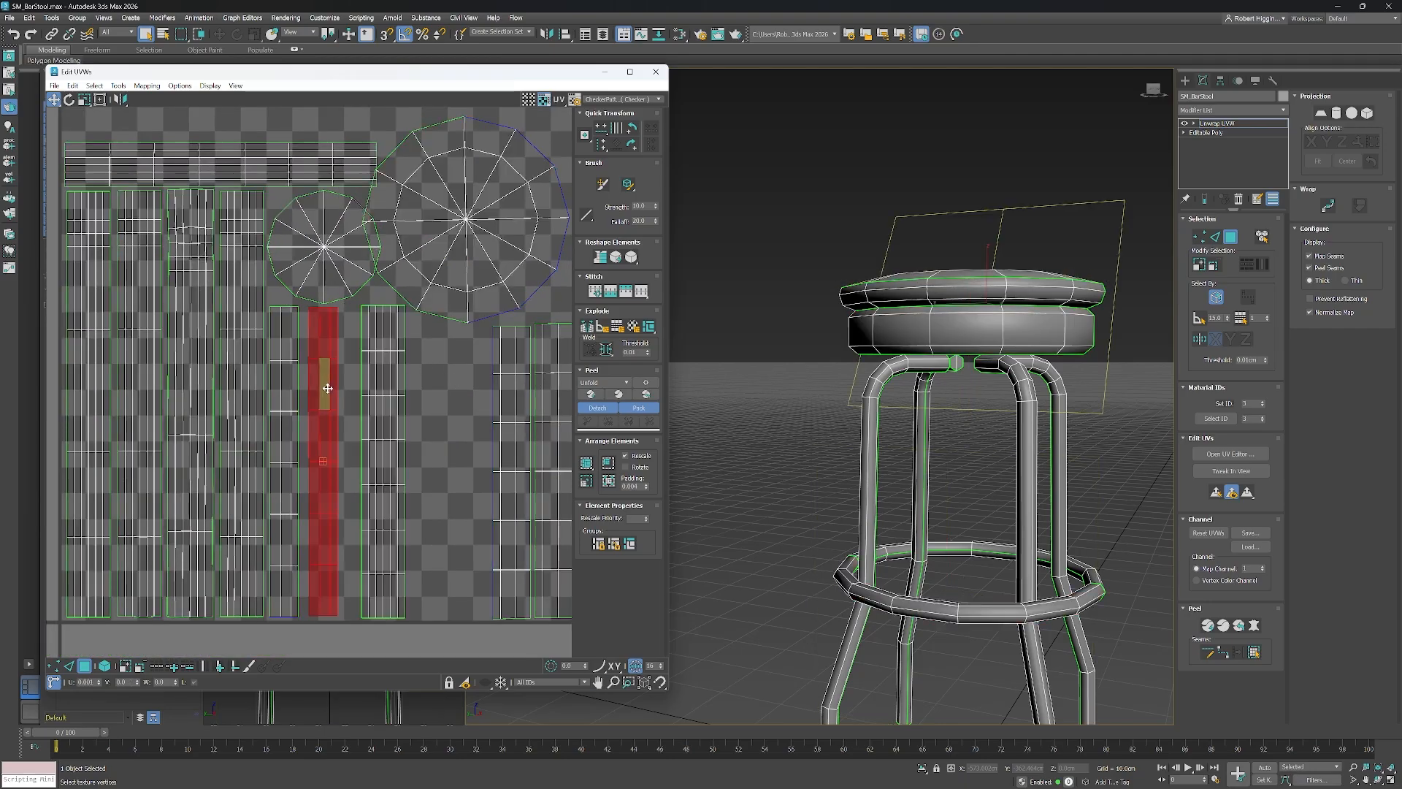
middle_drag(338, 282, 299, 313)
click(401, 328)
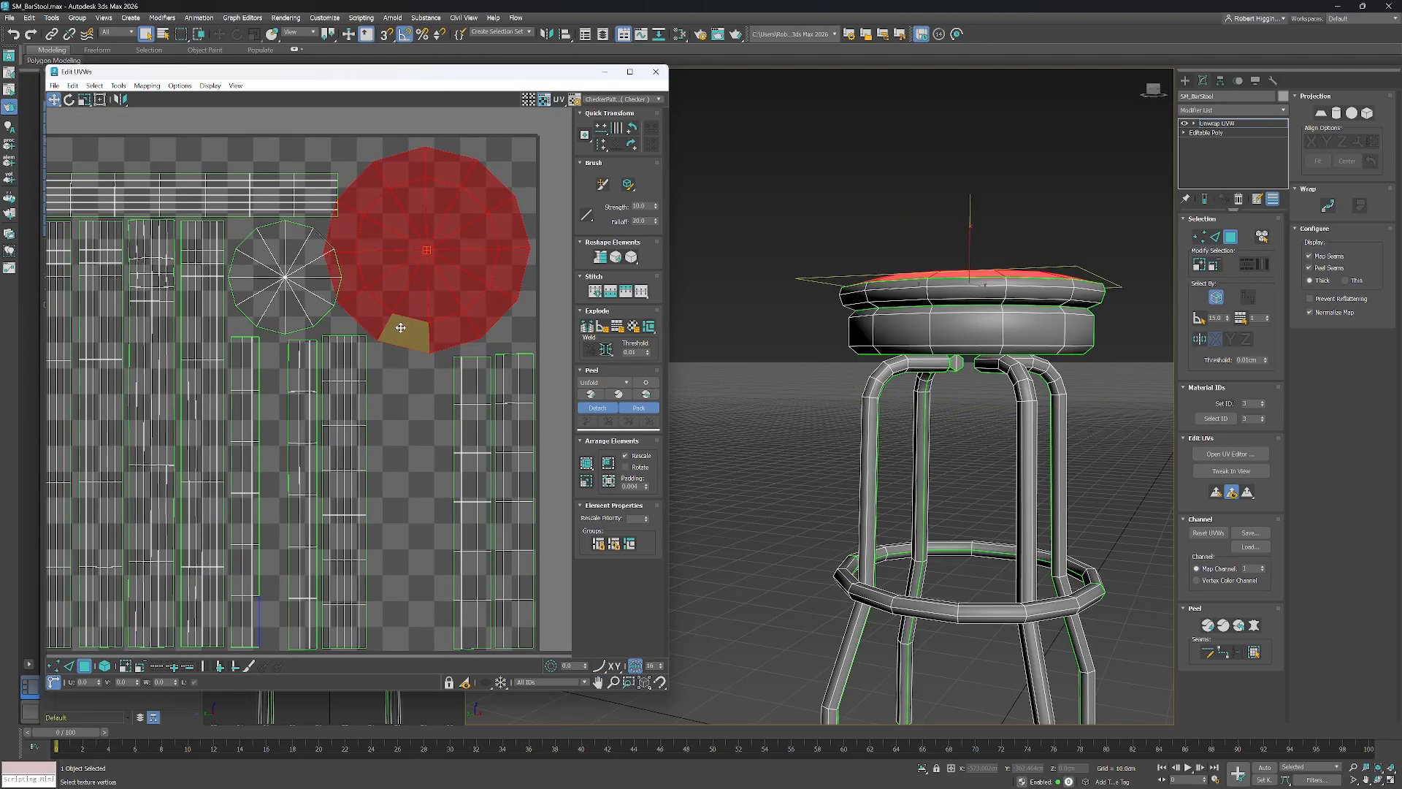
Select the two seat side halves and move them back beside the half strips along the bottom edge.
scroll(404, 323, down, 2)
mouse_move(407, 394)
middle_down()
mouse_move(467, 401)
mouse_move(392, 407)
middle_up()
mouse_move(499, 400)
middle_down()
mouse_move(526, 394)
mouse_move(498, 382)
middle_up()
drag(509, 341, 417, 571)
drag(431, 550, 368, 549)
scroll(375, 549, up, 4)
scroll(376, 548, down, 3)
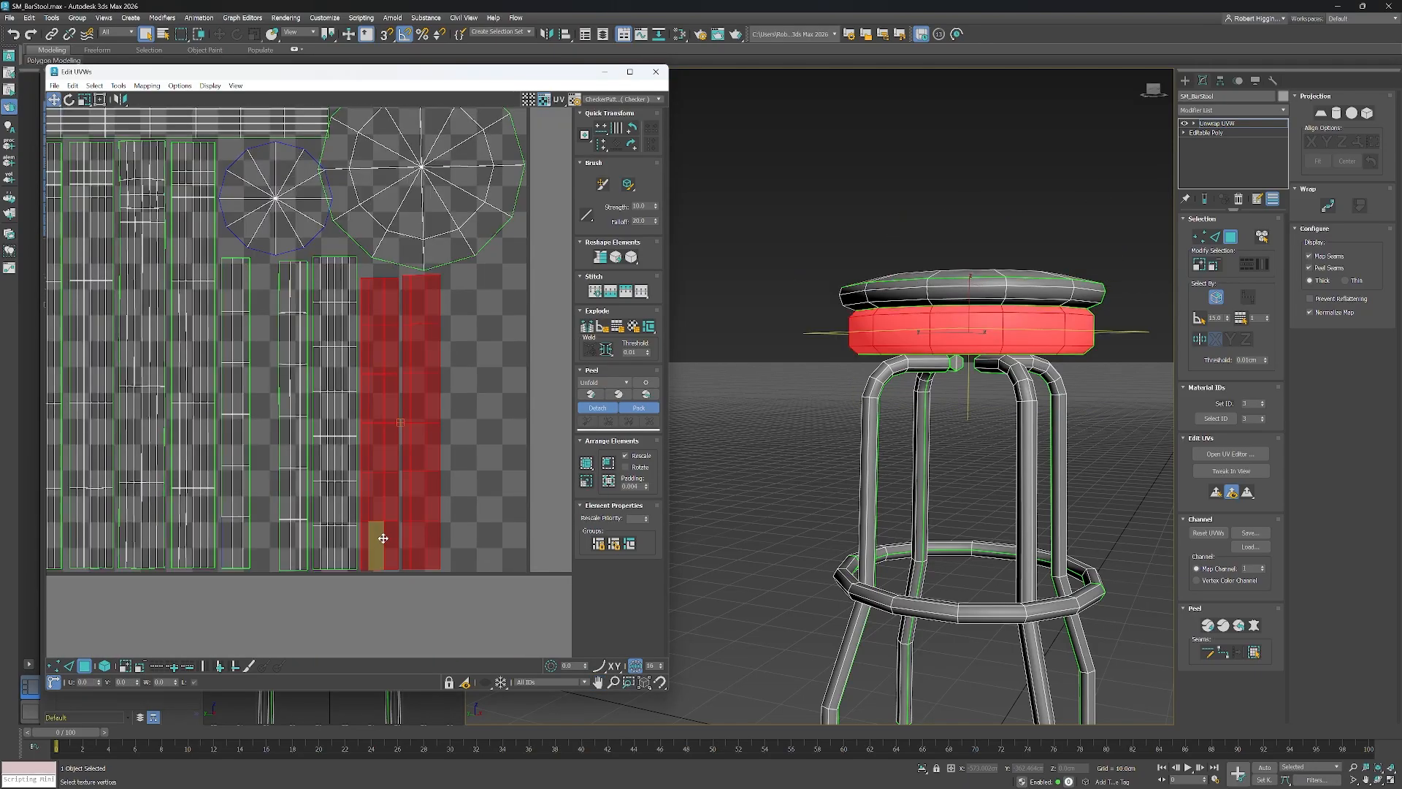
Even out the gaps between the half strips and move the larger seat disc clear of the horizontal strip.
ctrl+click(339, 549)
scroll(299, 555, up, 3)
scroll(433, 434, down, 3)
scroll(511, 480, down, 2)
middle_drag(510, 480, 491, 462)
click(480, 343)
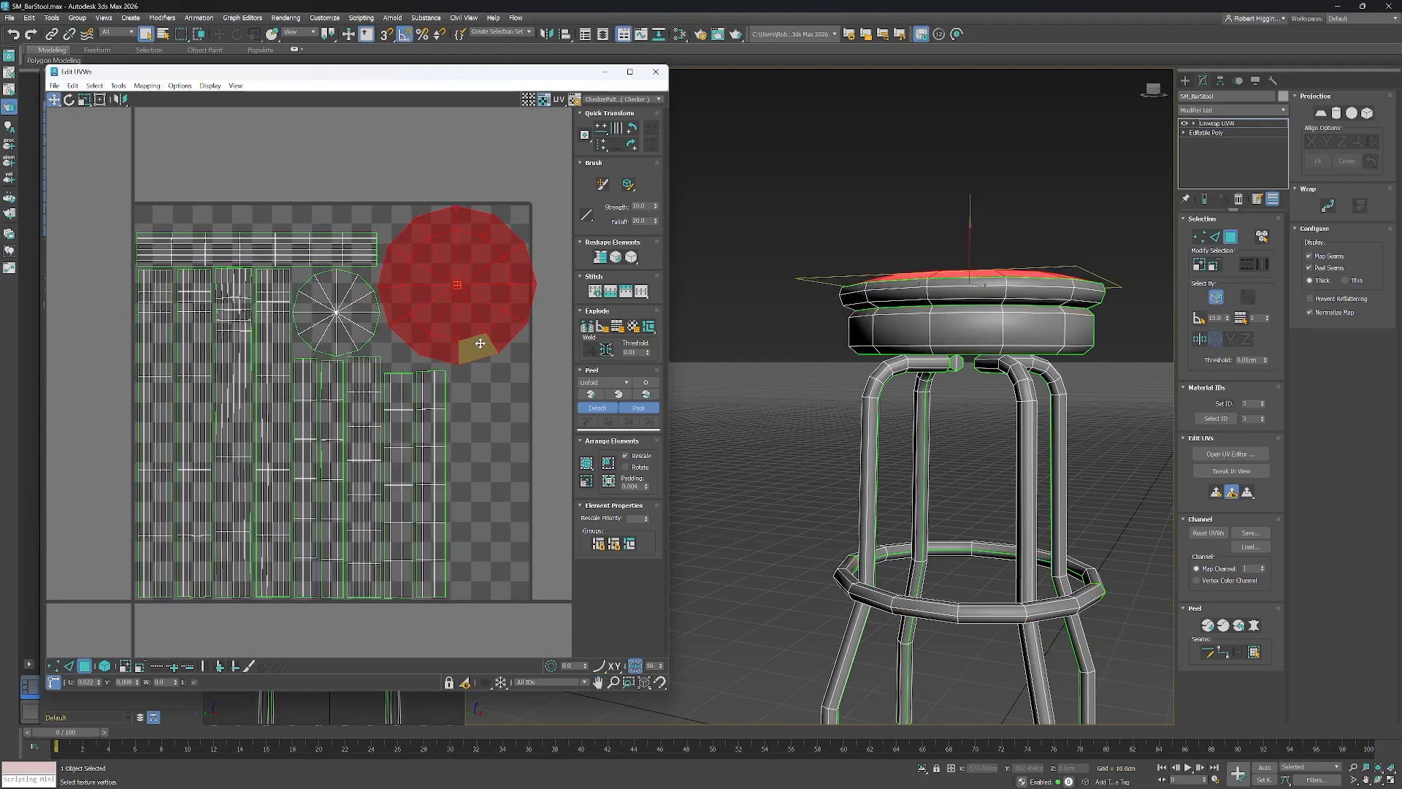
Select the column of end caps outside the tile and put it back beside the seat side halves.
middle_drag(532, 511, 461, 450)
drag(565, 550, 505, 414)
drag(539, 530, 539, 530)
middle_drag(395, 387, 441, 362)
Shift the seat side halves and end caps to the right and move the three vertical half strips out of the tile.
click(371, 416)
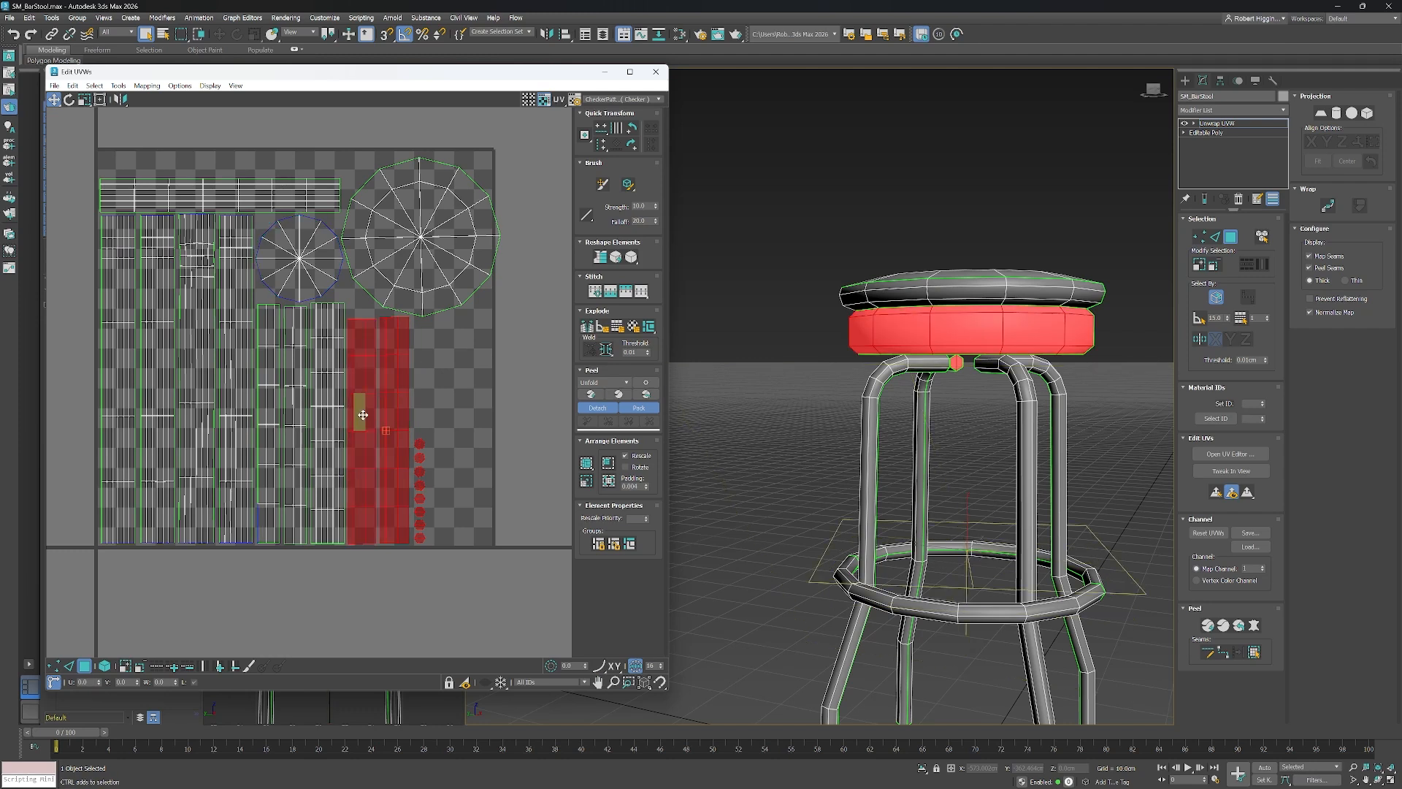
drag(371, 417, 436, 417)
drag(306, 363, 516, 293)
Place the larger seat disc beside the leg shells at the tile's bottom and tuck the end caps in pairs around its corners.
drag(462, 288, 378, 508)
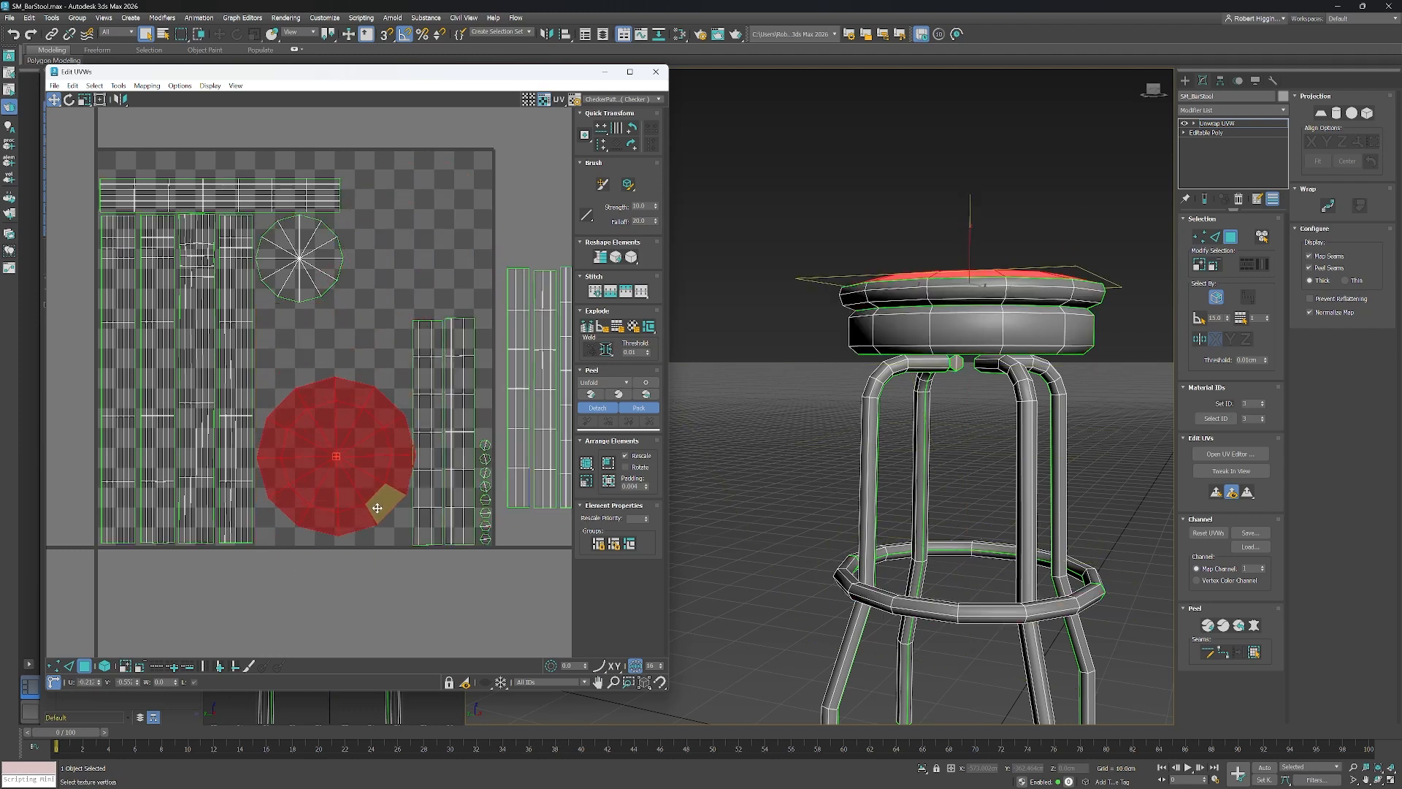
scroll(500, 469, up, 3)
click(479, 438)
alt+middle_drag(994, 508, 925, 411)
click(482, 456)
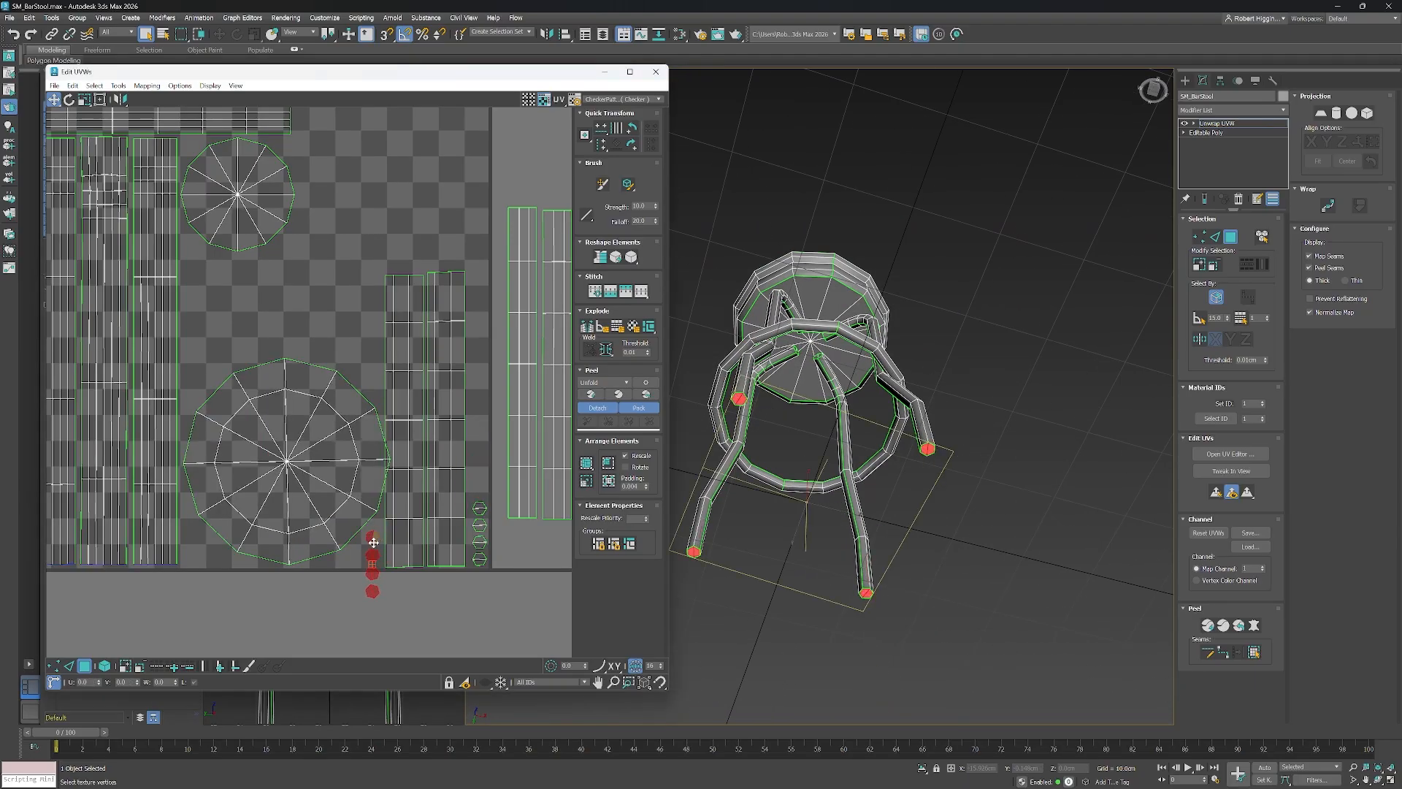
middle_drag(499, 505, 499, 538)
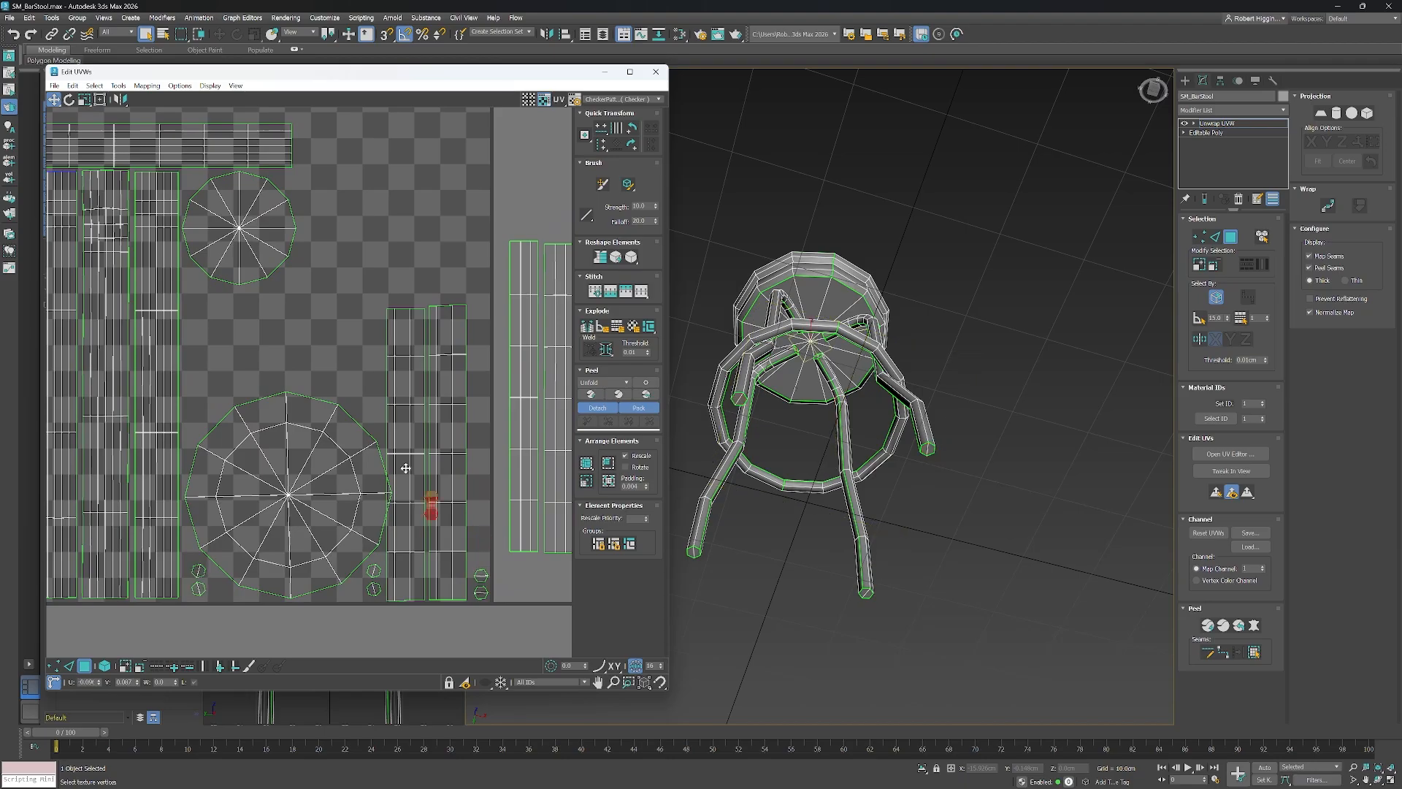
scroll(376, 409, down, 3)
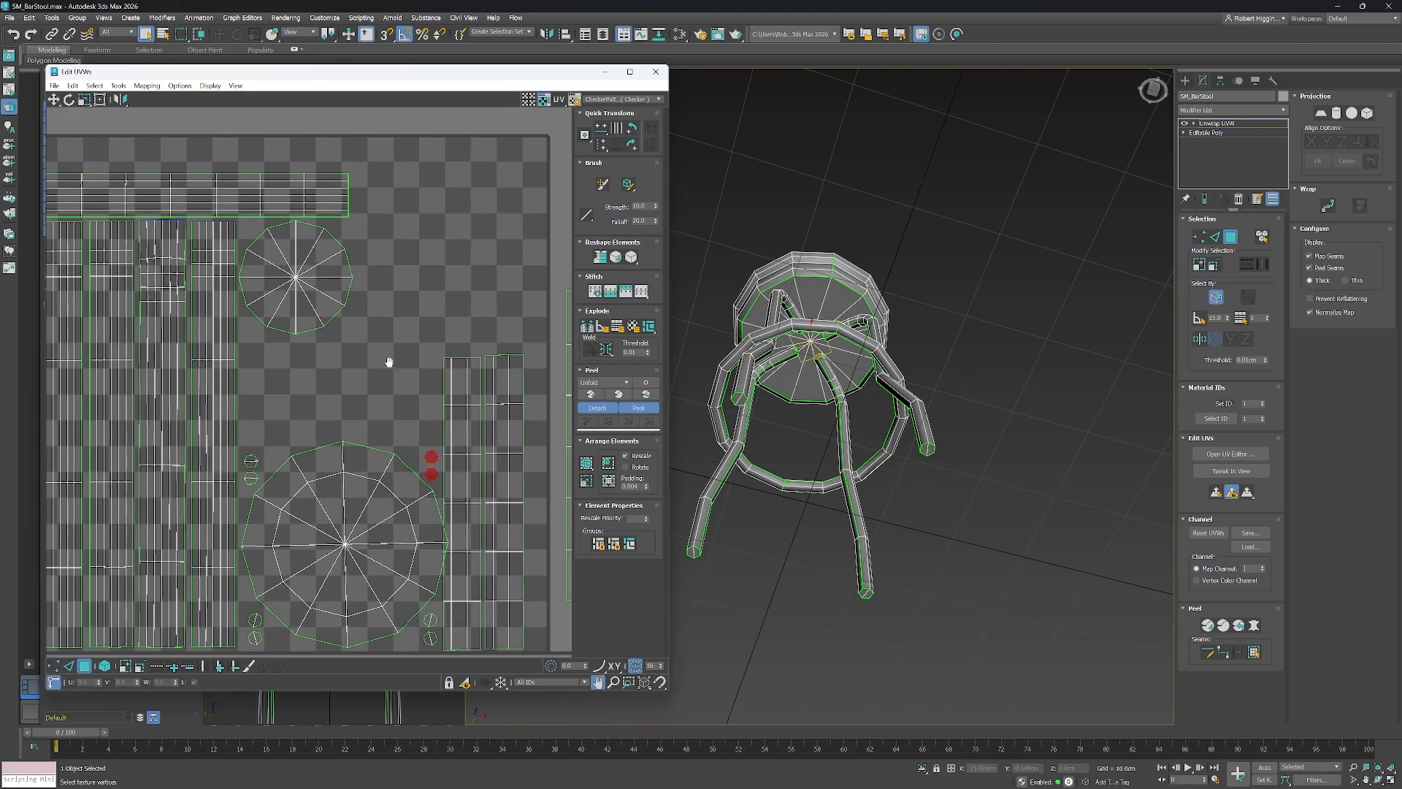
Move the smaller seat disc down to sit directly above the larger disc.
click(326, 318)
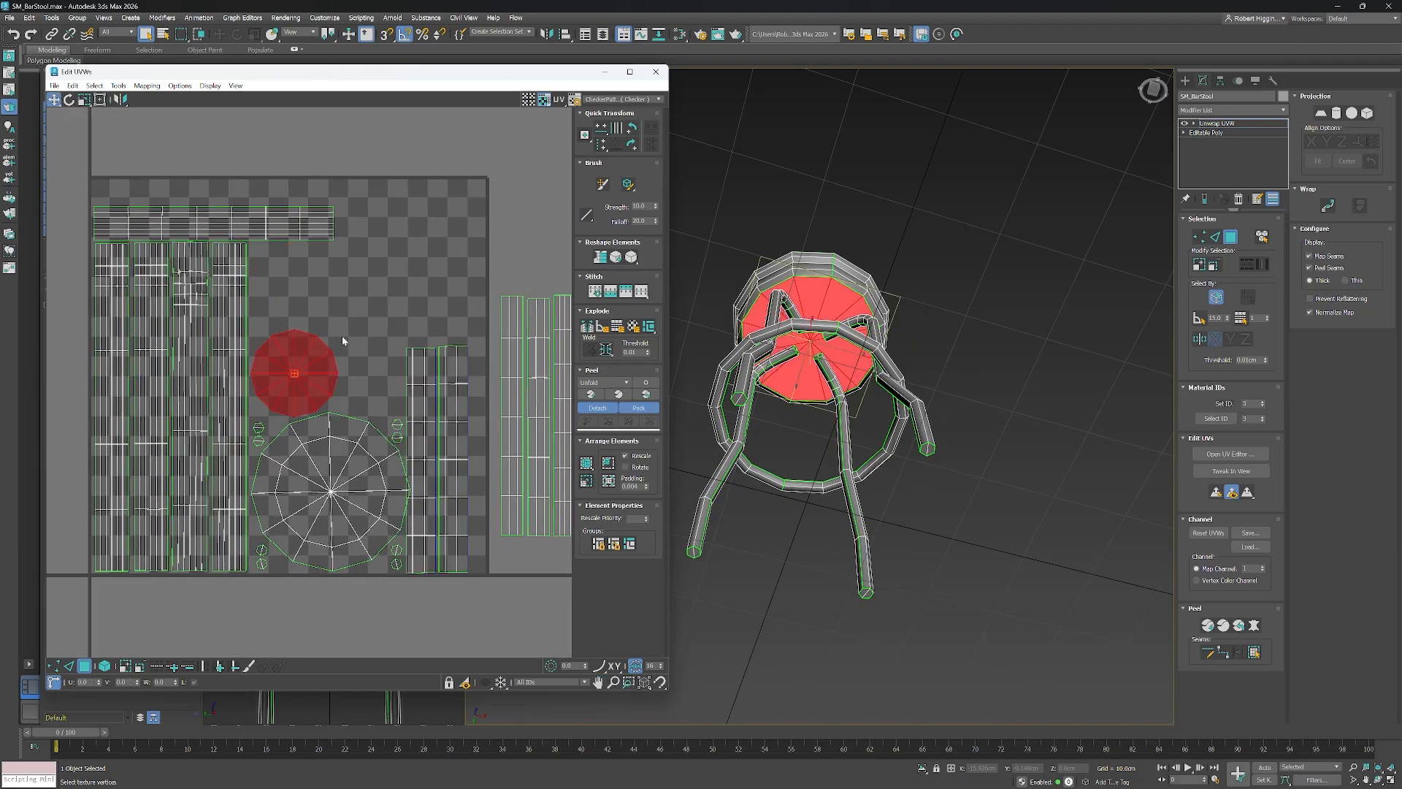
click(284, 235)
mouse_move(283, 235)
mouse_down()
mouse_move(442, 321)
mouse_move(285, 232)
mouse_up()
middle_drag(457, 305, 350, 293)
Try rotating the three half strips beside the tile and placing them above the seat discs.
drag(376, 264, 509, 559)
key(e)
drag(441, 466, 607, 430)
middle_drag(421, 288, 457, 334)
alt+middle_drag(793, 292, 813, 378)
middle_drag(812, 377, 848, 417)
middle_drag(484, 422, 501, 405)
key(w)
drag(489, 412, 315, 283)
middle_drag(366, 266, 329, 248)
drag(314, 289, 490, 413)
middle_drag(447, 269, 448, 264)
Rotate the half strips 90 degrees and try two of them inside the tile above the larger seat disc.
click(632, 145)
click(438, 403)
ctrl+click(454, 420)
drag(454, 419, 301, 301)
middle_drag(368, 276, 386, 214)
Select the two seat side halves and nudge them slightly away from the larger disc.
click(359, 448)
ctrl+click(394, 476)
scroll(395, 483, up, 2)
drag(404, 548, 419, 546)
scroll(380, 438, down, 2)
middle_drag(299, 315, 312, 387)
mouse_move(250, 287)
middle_down()
mouse_move(304, 288)
mouse_move(249, 292)
middle_up()
Select the two half strips above the larger disc and move them back out of the tile.
click(298, 305)
ctrl+click(317, 313)
drag(294, 320, 545, 383)
Shift the horizontal strip towards the tile's centre and move the discs, end caps and seat side halves below the tile.
drag(213, 233, 271, 223)
middle_drag(295, 270, 327, 259)
drag(217, 601, 216, 603)
middle_drag(460, 398, 481, 395)
scroll(474, 394, down, 3)
drag(360, 451, 371, 612)
Move two of the four leg shells across to the tile's right edge.
scroll(339, 416, up, 3)
drag(341, 415, 279, 439)
middle_drag(295, 441, 218, 439)
drag(218, 440, 453, 439)
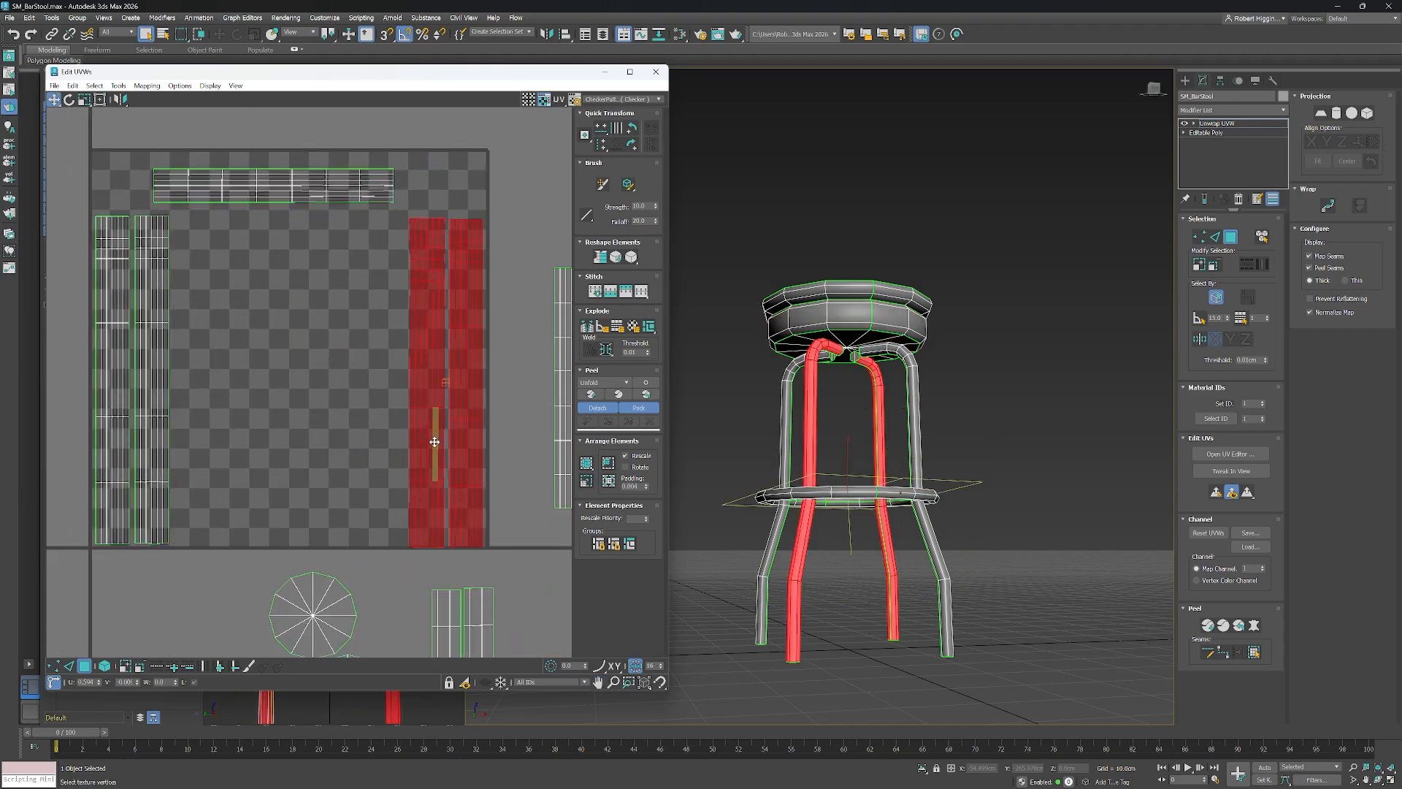
Select the seat discs, end caps and seat side halves below the tile and place them between the two pairs of leg shells.
scroll(447, 441, down, 2)
middle_drag(447, 441, 397, 311)
drag(211, 398, 460, 625)
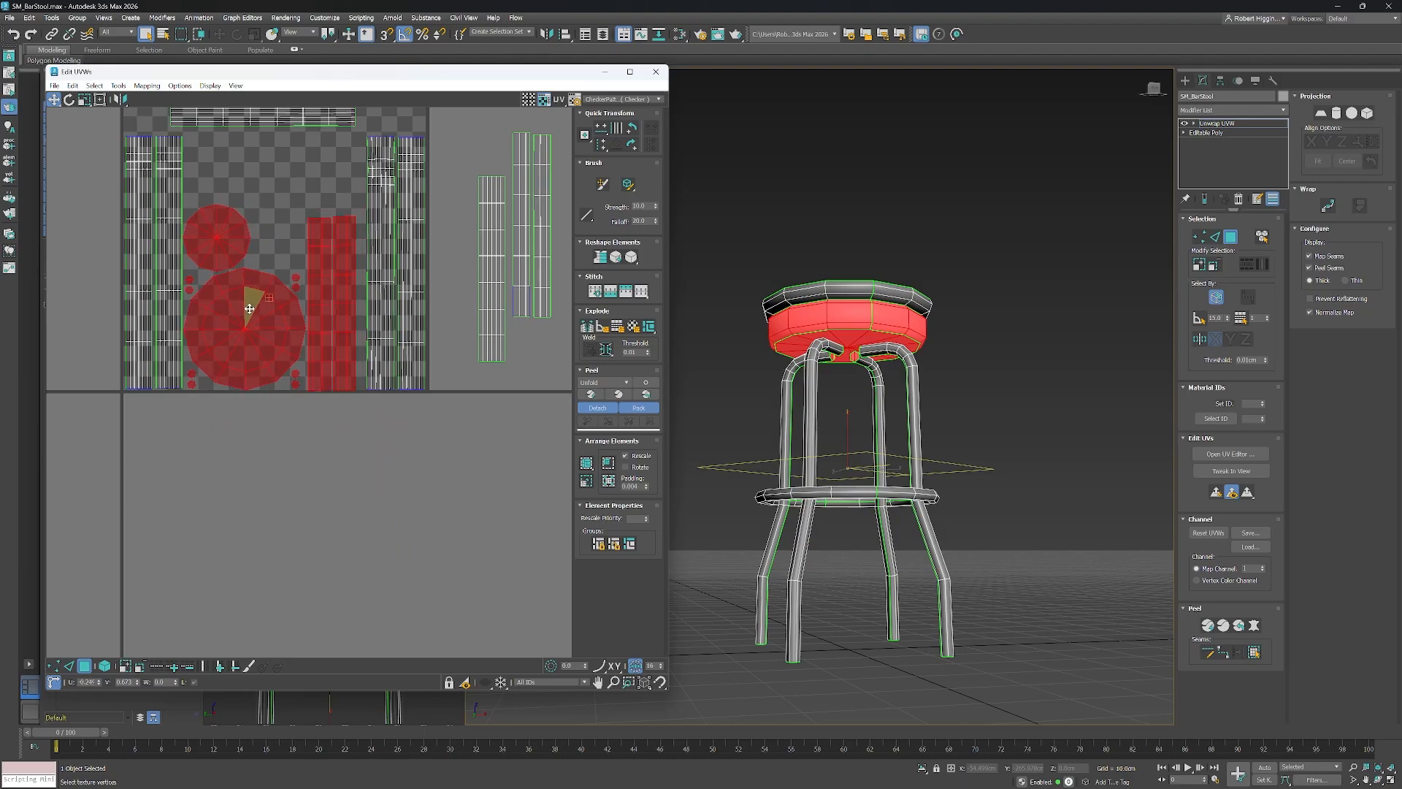
Move the horizontal foot-ring strip down between the leg shell pairs, just above the smaller disc.
scroll(256, 302, up, 4)
scroll(281, 322, down, 5)
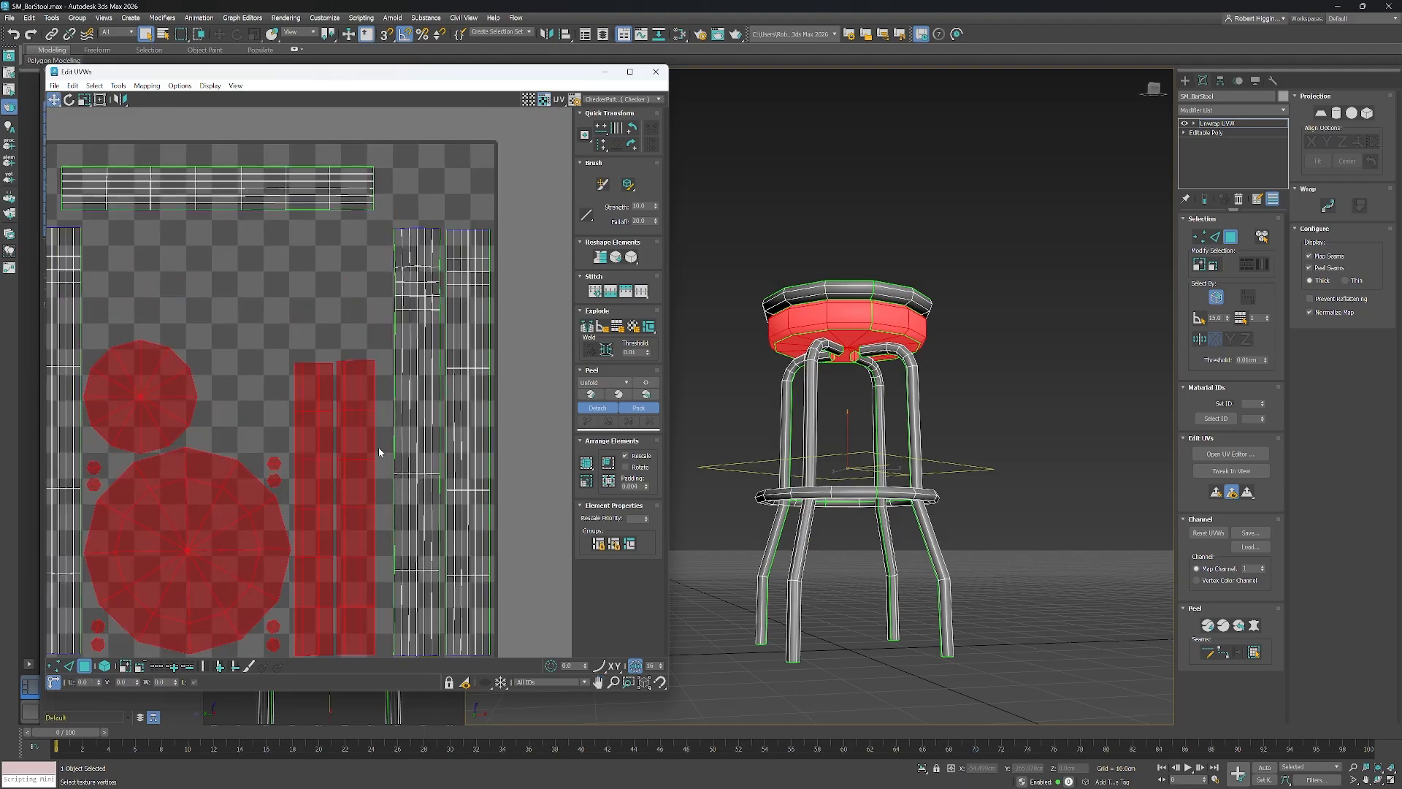
scroll(313, 295, up, 2)
click(314, 292)
drag(314, 292, 325, 381)
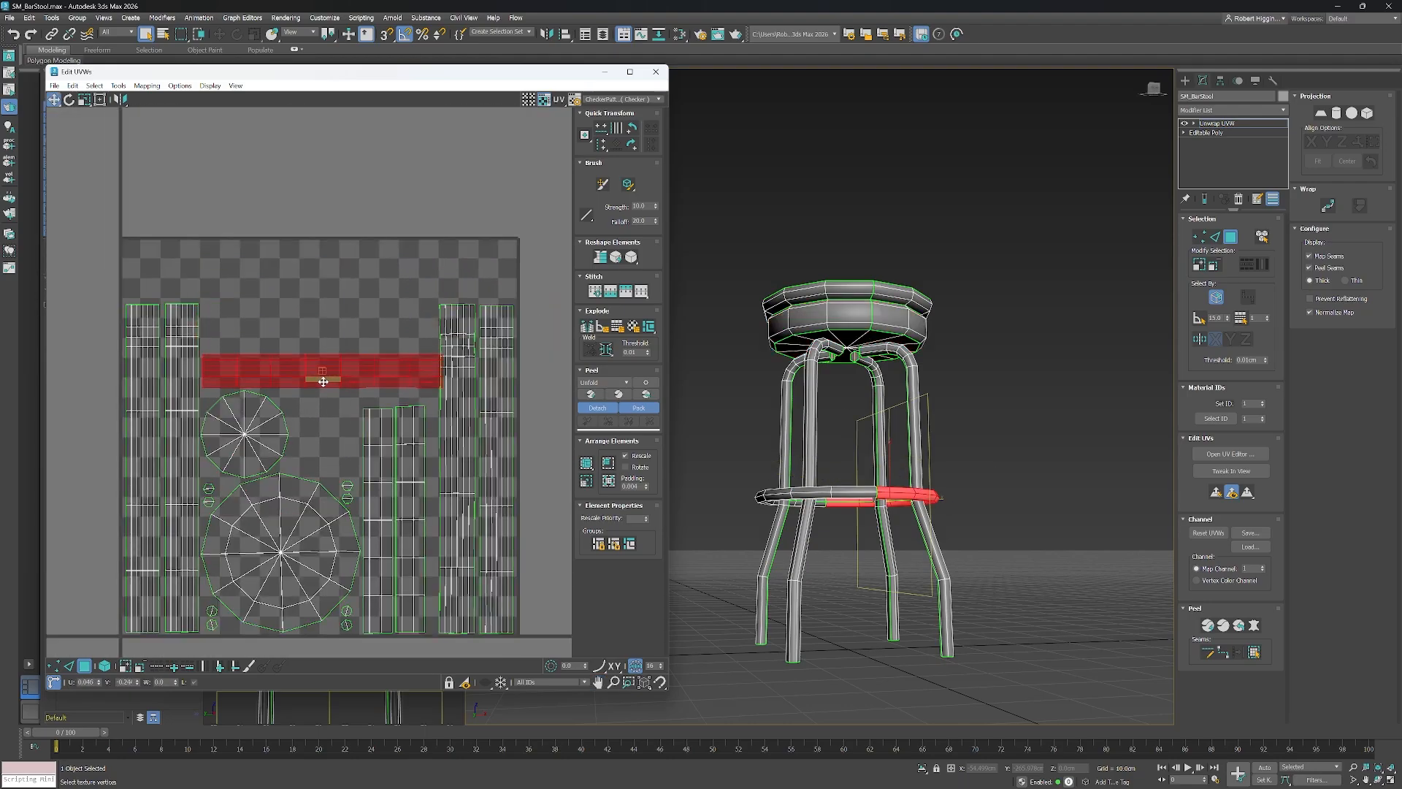
scroll(325, 381, up, 1)
middle_drag(325, 381, 237, 372)
scroll(452, 399, up, 2)
Nudge the two leg shells on the tile's right side closer together against the tile's right edge.
click(402, 402)
click(424, 404)
ctrl+click(401, 406)
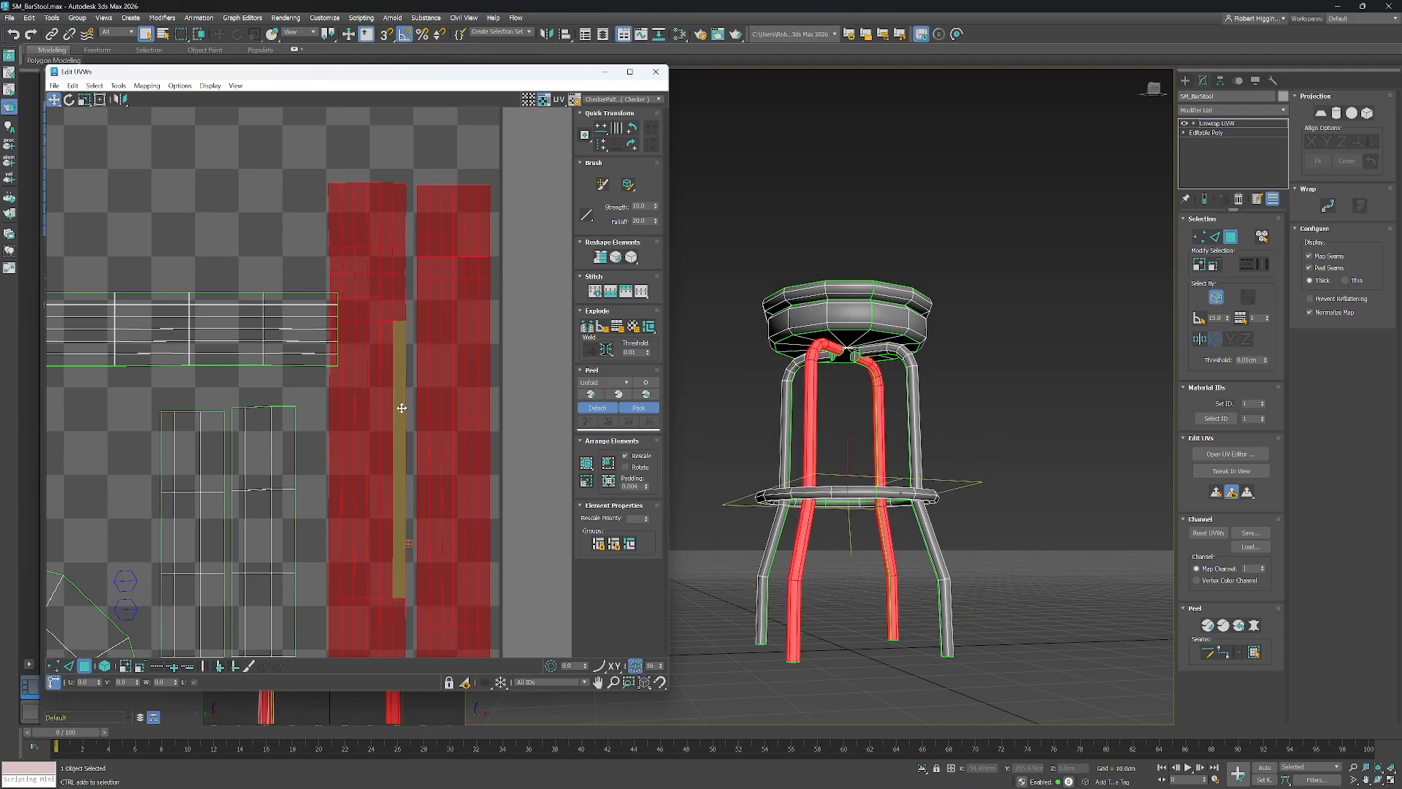
drag(379, 407, 392, 407)
click(467, 371)
drag(467, 371, 458, 370)
scroll(514, 425, up, 2)
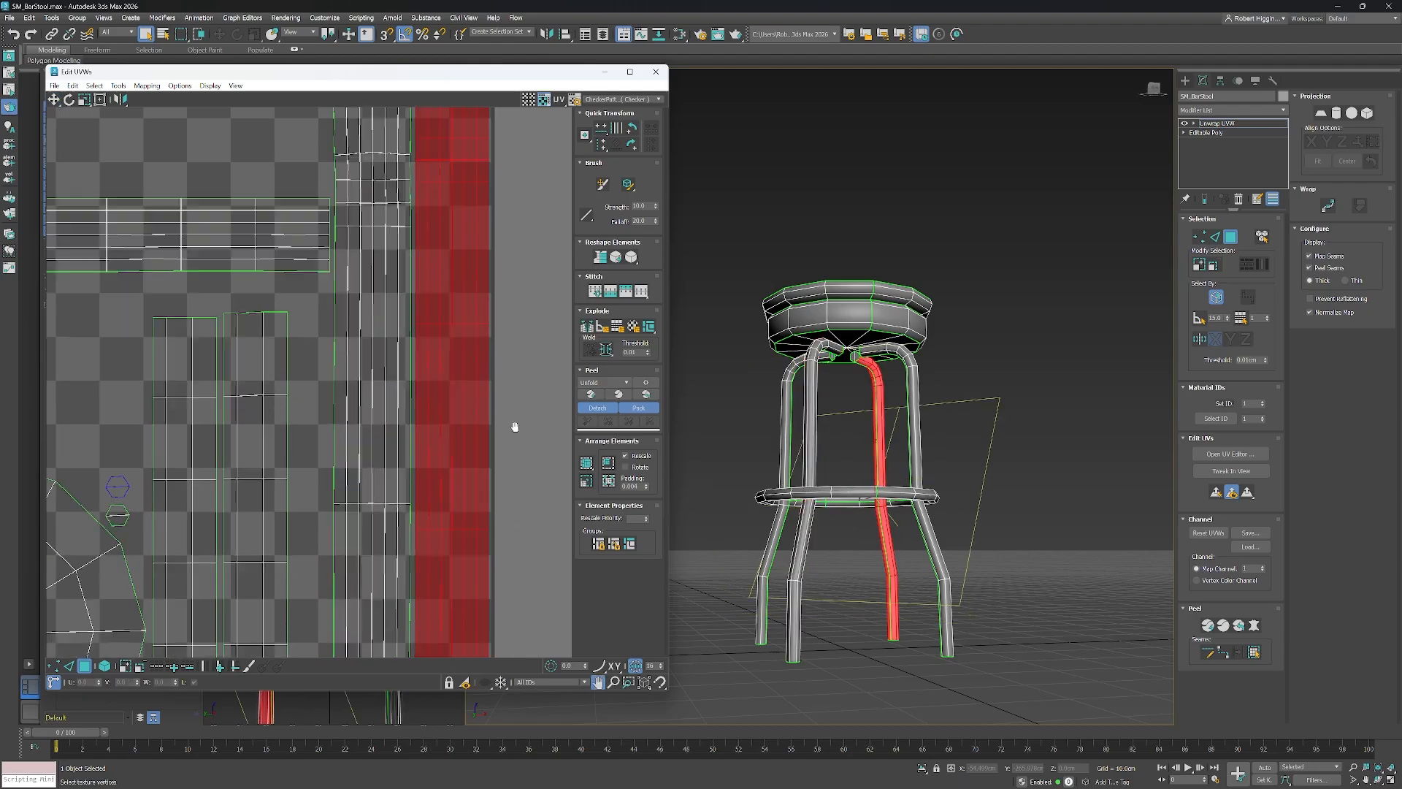
Rotate the other foot-ring half strip to horizontal and place it directly above the first one between the leg shells.
scroll(501, 441, down, 3)
middle_drag(501, 441, 376, 419)
scroll(375, 419, down, 1)
middle_drag(285, 425, 346, 380)
click(324, 349)
alt+middle_drag(825, 522, 770, 600)
click(484, 338)
double_click(505, 344)
key(e)
drag(505, 344, 220, 296)
key(w)
scroll(241, 315, up, 3)
middle_drag(240, 314, 302, 303)
scroll(530, 334, down, 4)
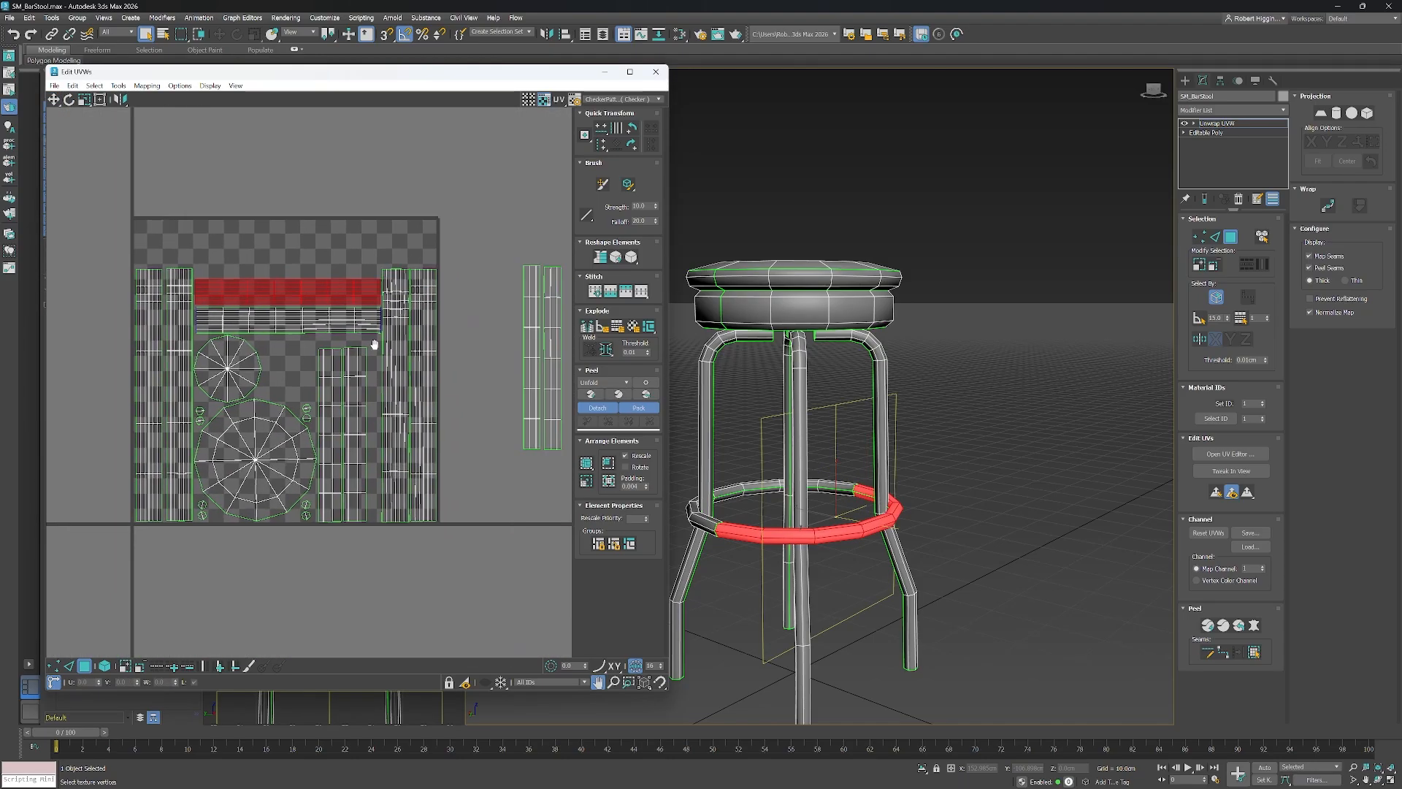
Select the two remaining vertical strips outside the tile, rotate them to horizontal and move them to the tile's upper area.
middle_drag(372, 341, 312, 351)
scroll(422, 355, up, 1)
double_click(511, 354)
click(489, 353)
click(530, 352)
alt+middle_drag(826, 453, 789, 431)
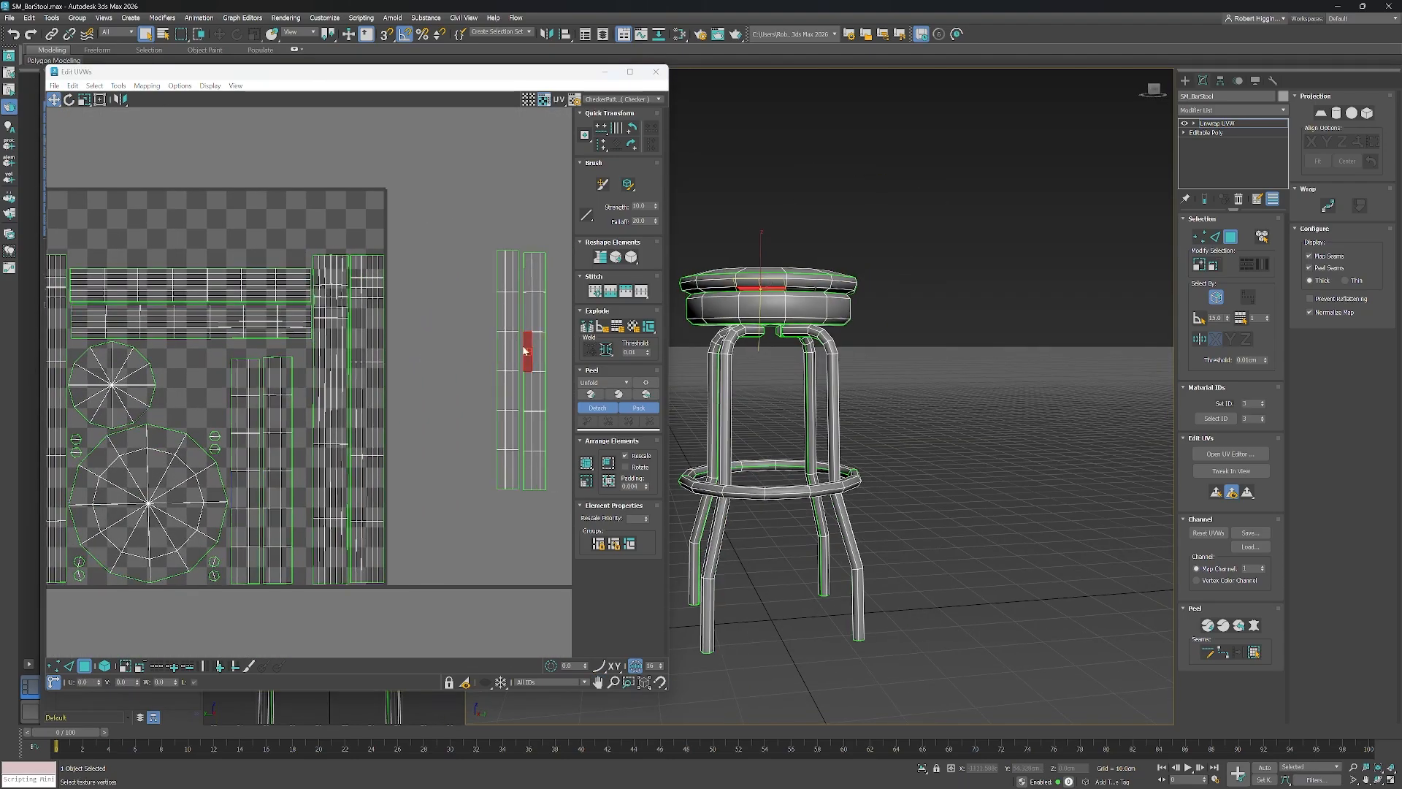
drag(557, 226, 461, 509)
key(e)
drag(510, 390, 507, 298)
middle_drag(397, 276, 488, 291)
scroll(488, 290, down, 2)
drag(518, 358, 134, 222)
scroll(325, 245, up, 2)
Place one seat rim half strip directly on top of the two foot-ring strips.
click(372, 209)
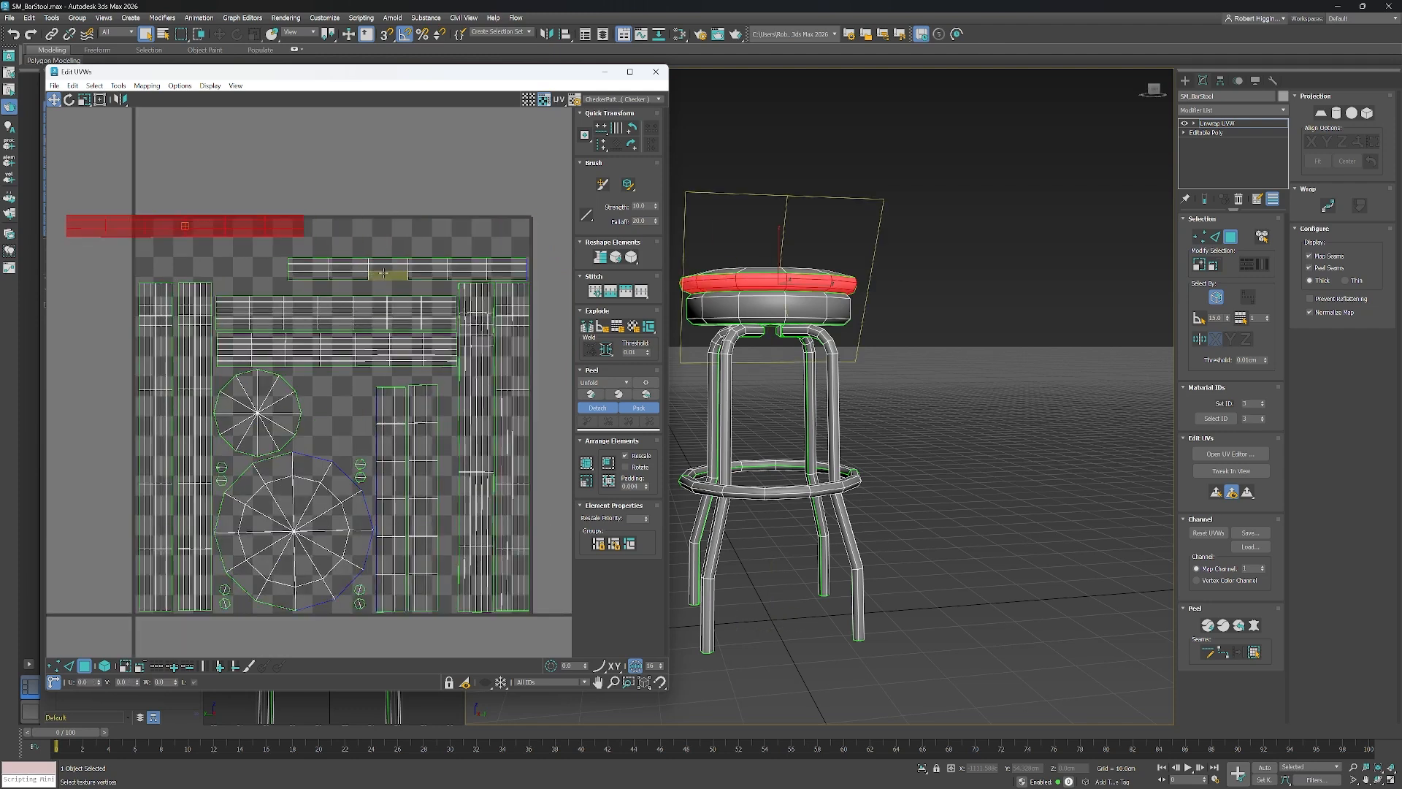
drag(386, 272, 312, 285)
scroll(325, 293, up, 3)
middle_drag(326, 294, 268, 320)
scroll(453, 391, down, 4)
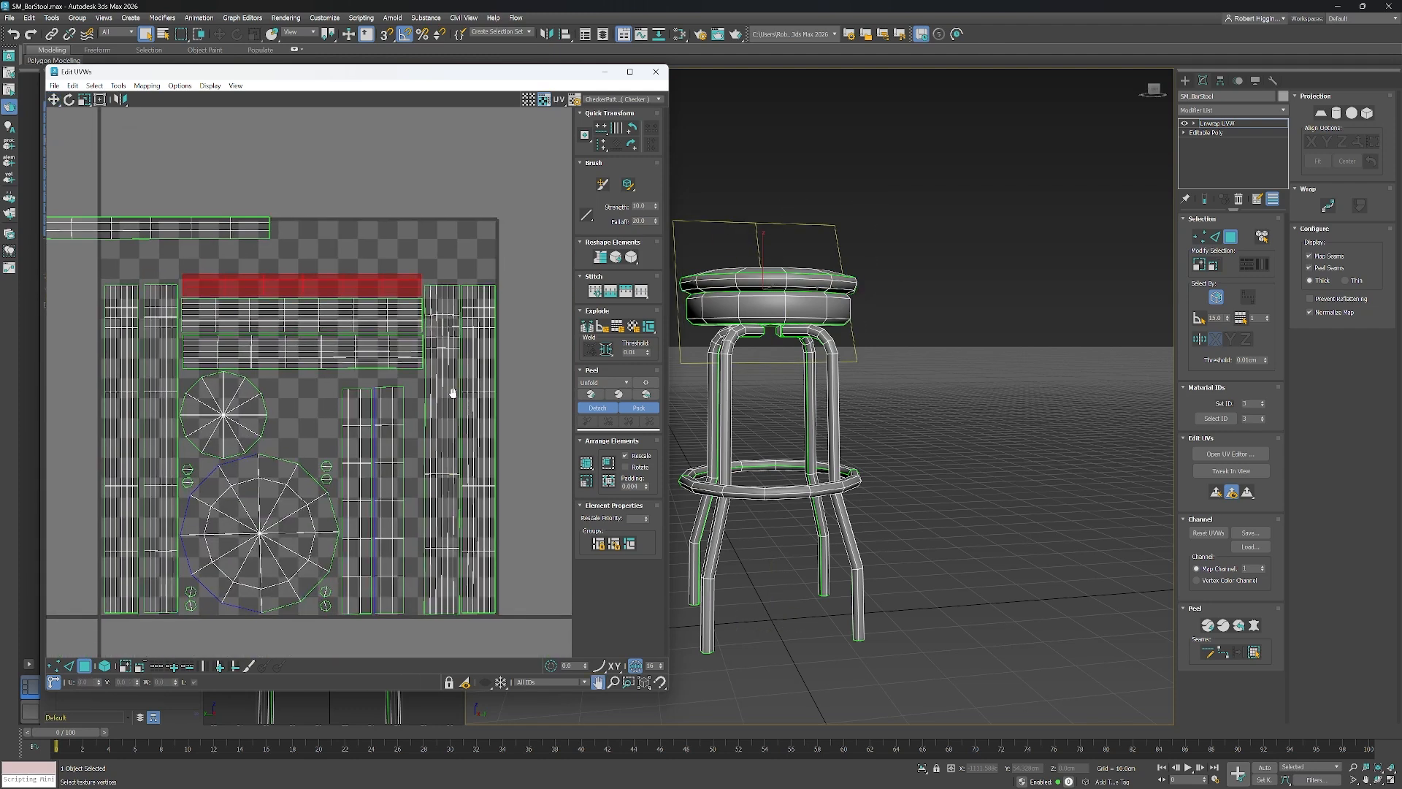
middle_drag(493, 361, 489, 360)
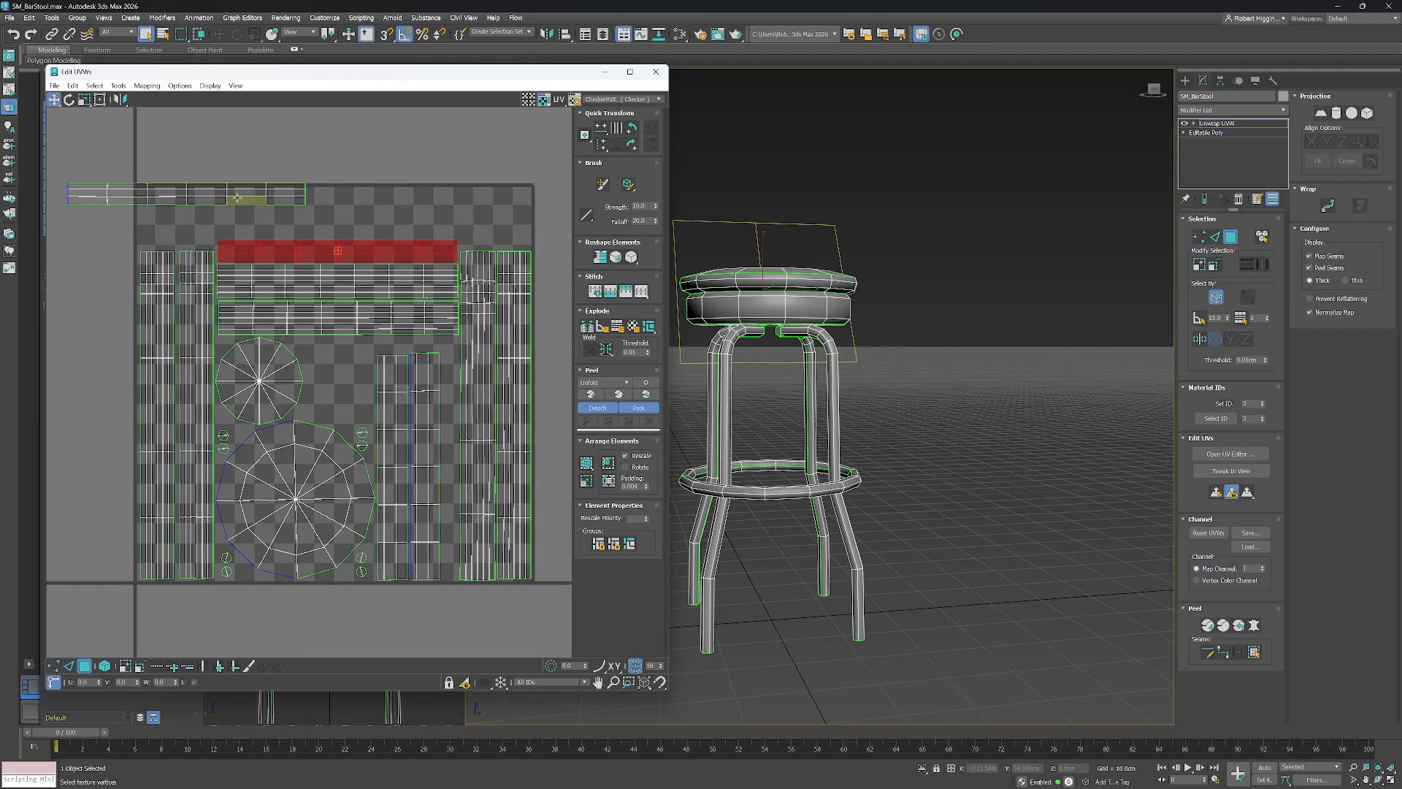
Move the other seat rim half strip into the tile's top-left corner.
drag(241, 200, 315, 230)
middle_drag(559, 282, 509, 286)
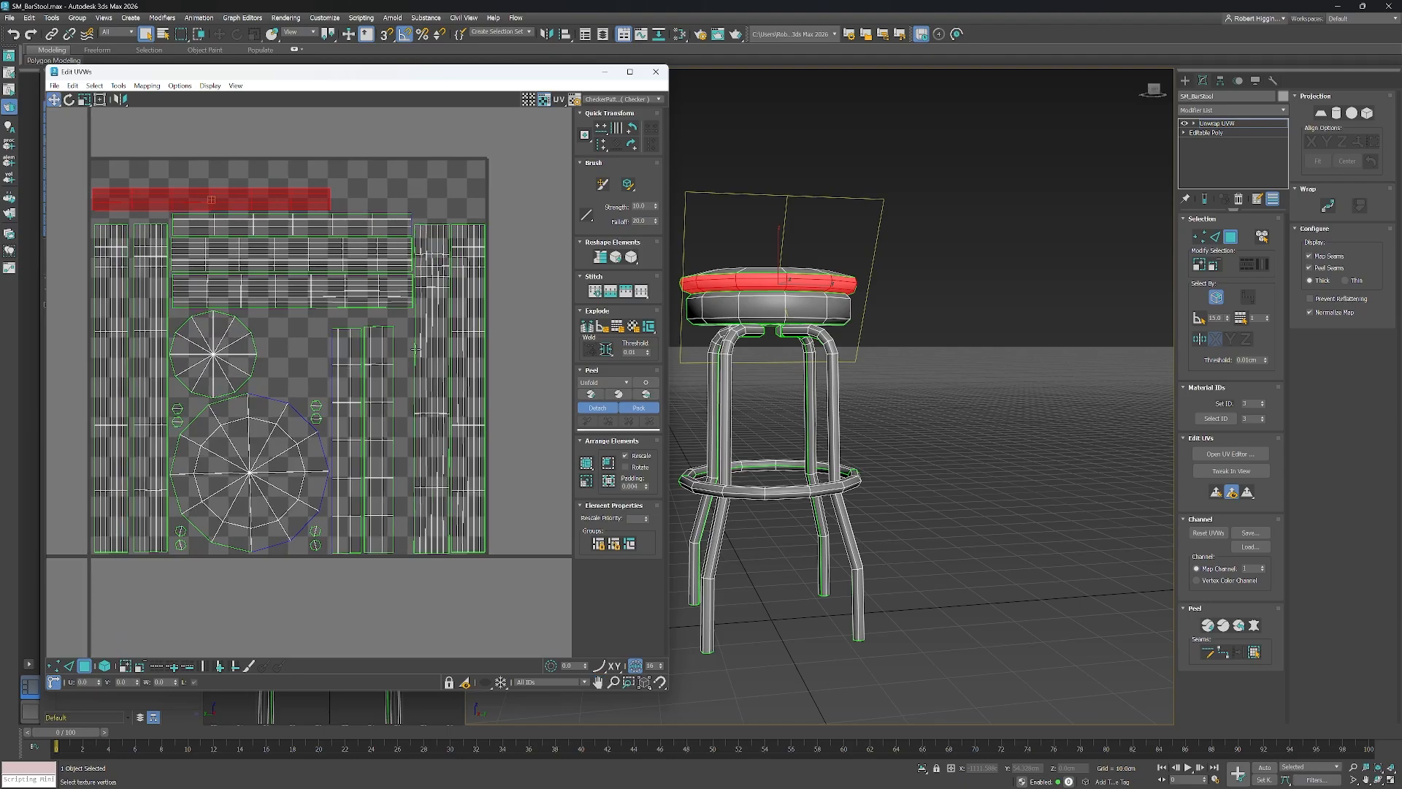
middle_drag(415, 350, 449, 360)
middle_drag(256, 213, 271, 252)
scroll(266, 251, up, 1)
drag(230, 250, 227, 216)
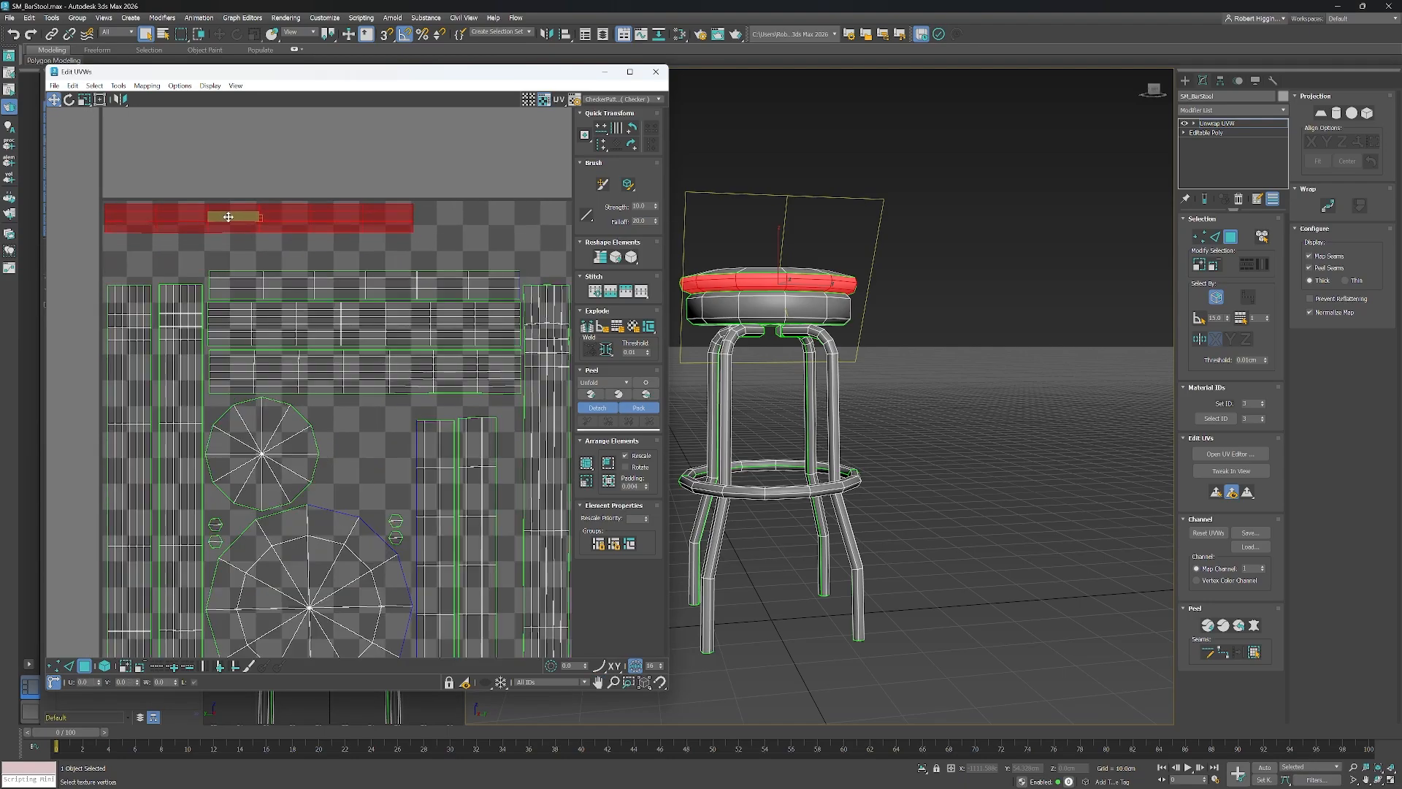
Move the rim half strip above the foot-ring strips to directly below the rim strip in the tile's top-left corner.
scroll(91, 199, up, 3)
click(422, 390)
drag(422, 390, 190, 311)
scroll(191, 311, down, 3)
middle_drag(408, 384, 256, 336)
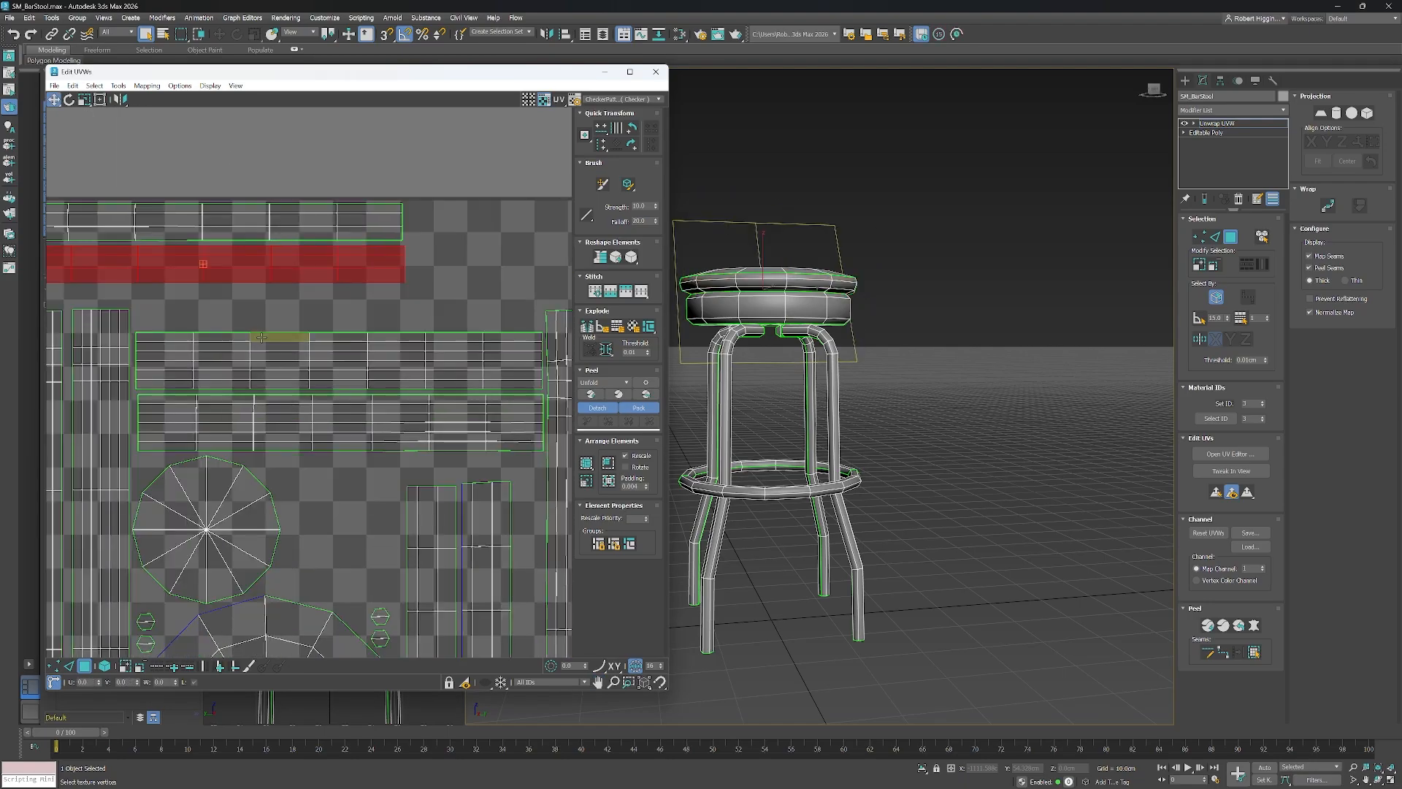
Select both foot-ring strips and move them up close beneath the rim strips.
click(256, 339)
ctrl+click(256, 403)
drag(260, 349, 260, 308)
scroll(298, 393, down, 2)
middle_drag(316, 453, 318, 336)
scroll(313, 341, up, 1)
scroll(318, 336, down, 1)
Select the two leg shells on the tile's right side and move them up to the tile's top edge.
click(446, 345)
ctrl+click(473, 372)
scroll(477, 278, up, 3)
middle_drag(476, 278, 472, 431)
drag(377, 370, 373, 232)
Move the smaller seat disc up towards the foot-ring strips.
scroll(429, 557, down, 2)
middle_drag(401, 606, 388, 382)
scroll(411, 371, down, 1)
scroll(381, 371, up, 1)
drag(227, 348, 229, 320)
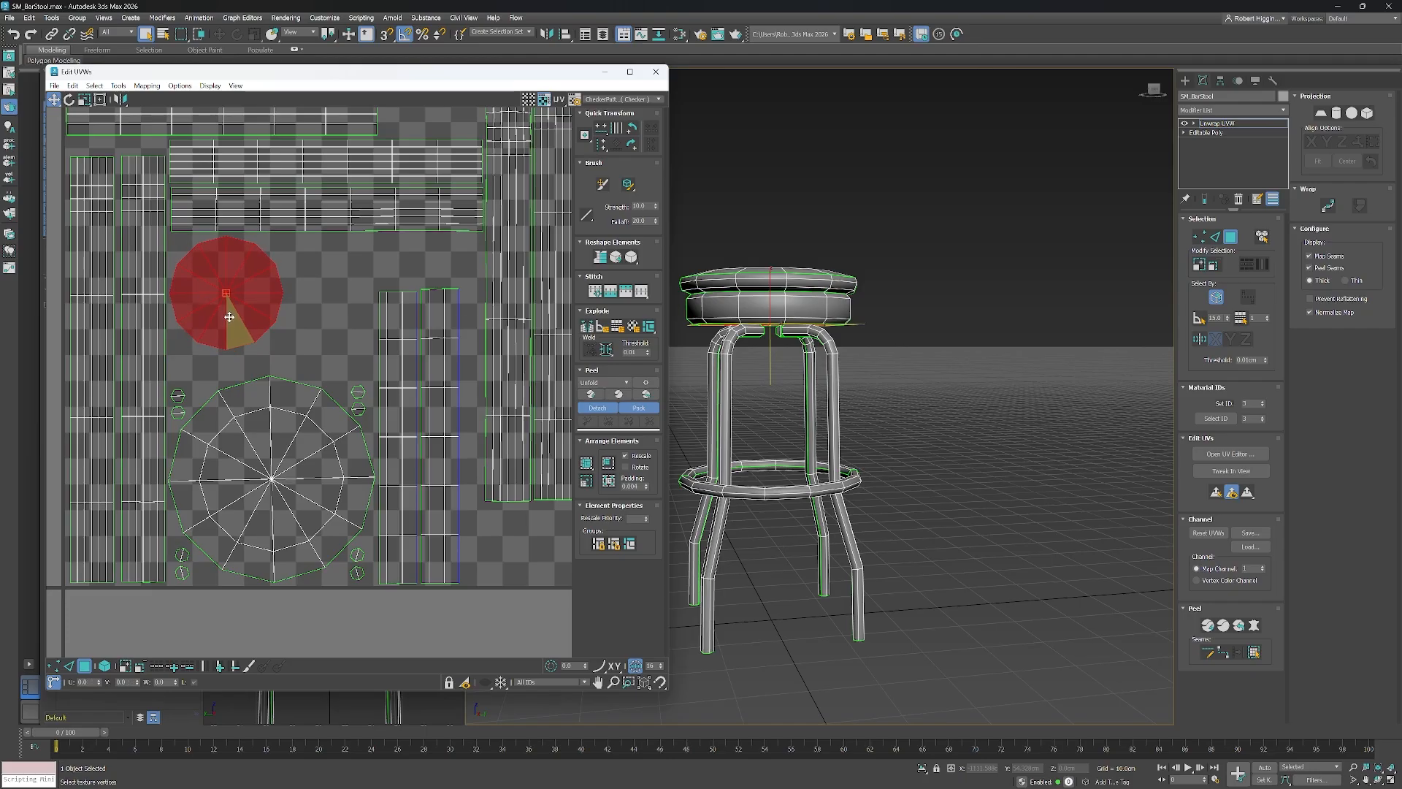
scroll(296, 377, down, 1)
Select the two vertical seat side halves and move them out below the tile.
click(376, 407)
ctrl+click(409, 408)
drag(409, 408, 430, 643)
middle_drag(430, 643, 409, 488)
Select both seat side halves below the tile and rotate them to horizontal.
click(468, 471)
click(419, 448)
alt+middle_drag(752, 438, 774, 391)
click(386, 449)
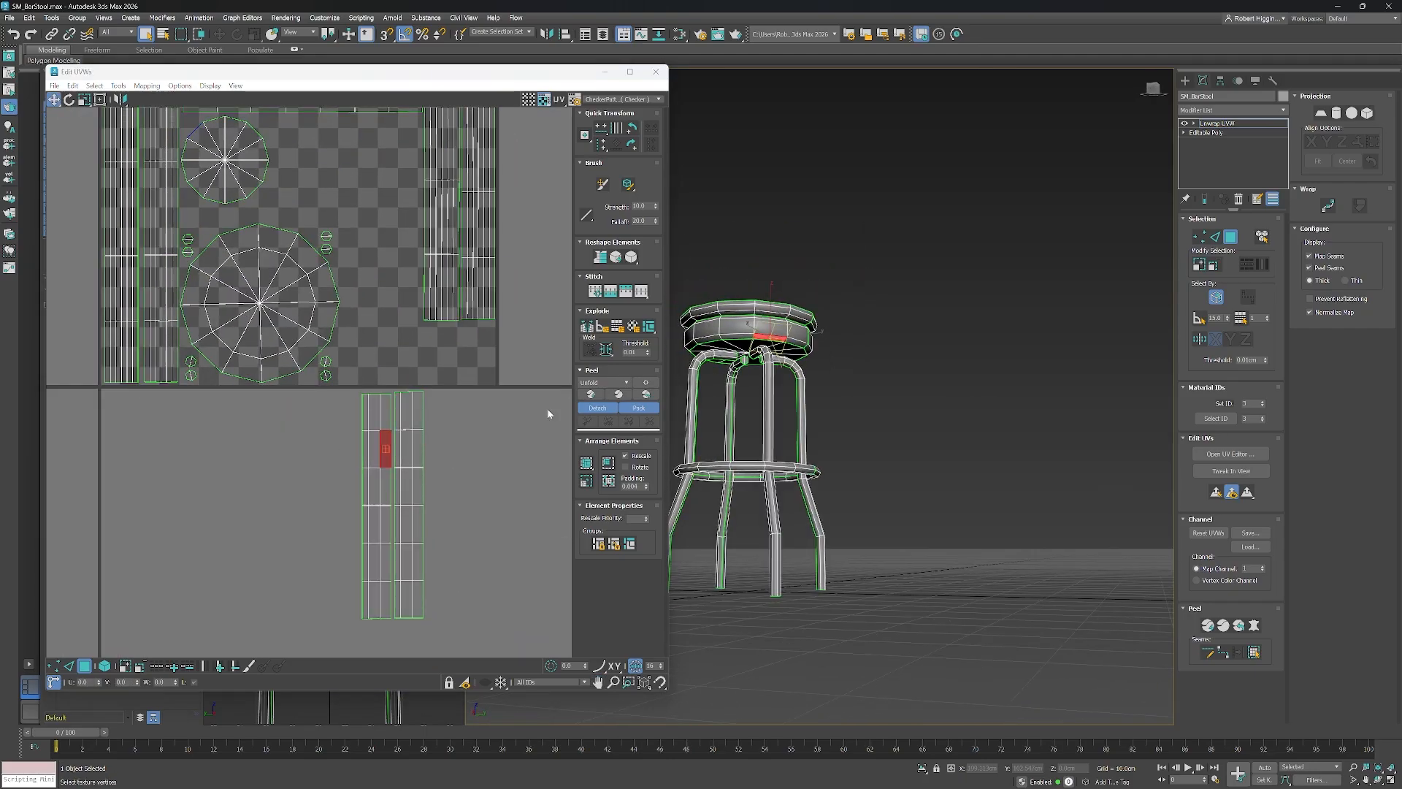
drag(548, 412, 366, 610)
key(e)
drag(418, 524, 353, 322)
middle_drag(352, 320, 252, 396)
Move the larger disc out to the right of the tile and the leg end caps out below it.
click(318, 372)
scroll(318, 372, down, 1)
key(w)
drag(266, 389, 533, 327)
drag(157, 490, 152, 497)
drag(166, 457, 444, 590)
Move the two horizontal seat side strips up into the tile's bottom area, beneath the right pair of leg shells.
click(365, 545)
ctrl+click(362, 564)
drag(361, 562, 351, 445)
scroll(331, 403, up, 2)
middle_drag(273, 359, 311, 376)
scroll(317, 383, up, 2)
click(352, 425)
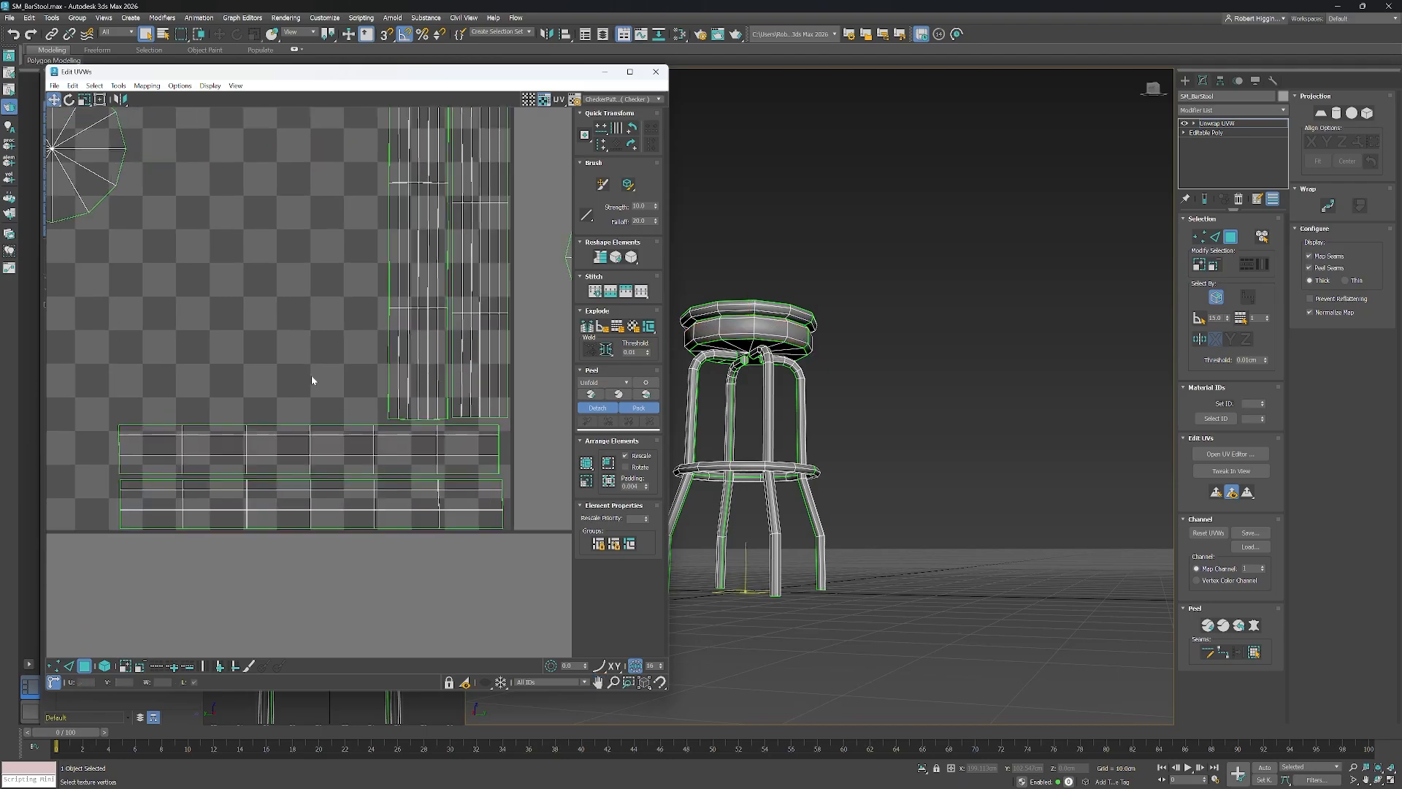
Shift the upper seat side strip to the tile's right edge and the lower one left towards the left leg shells.
click(406, 440)
scroll(419, 438, up, 2)
drag(466, 456, 475, 457)
scroll(476, 457, down, 2)
middle_drag(292, 488, 480, 450)
drag(325, 473, 183, 471)
Gather the eight leg end caps together and place them in the tile's bottom-right corner beside the lower seat side strip.
middle_drag(414, 529, 294, 511)
scroll(294, 511, down, 2)
middle_drag(490, 497, 335, 429)
drag(341, 390, 395, 432)
middle_drag(395, 432, 373, 427)
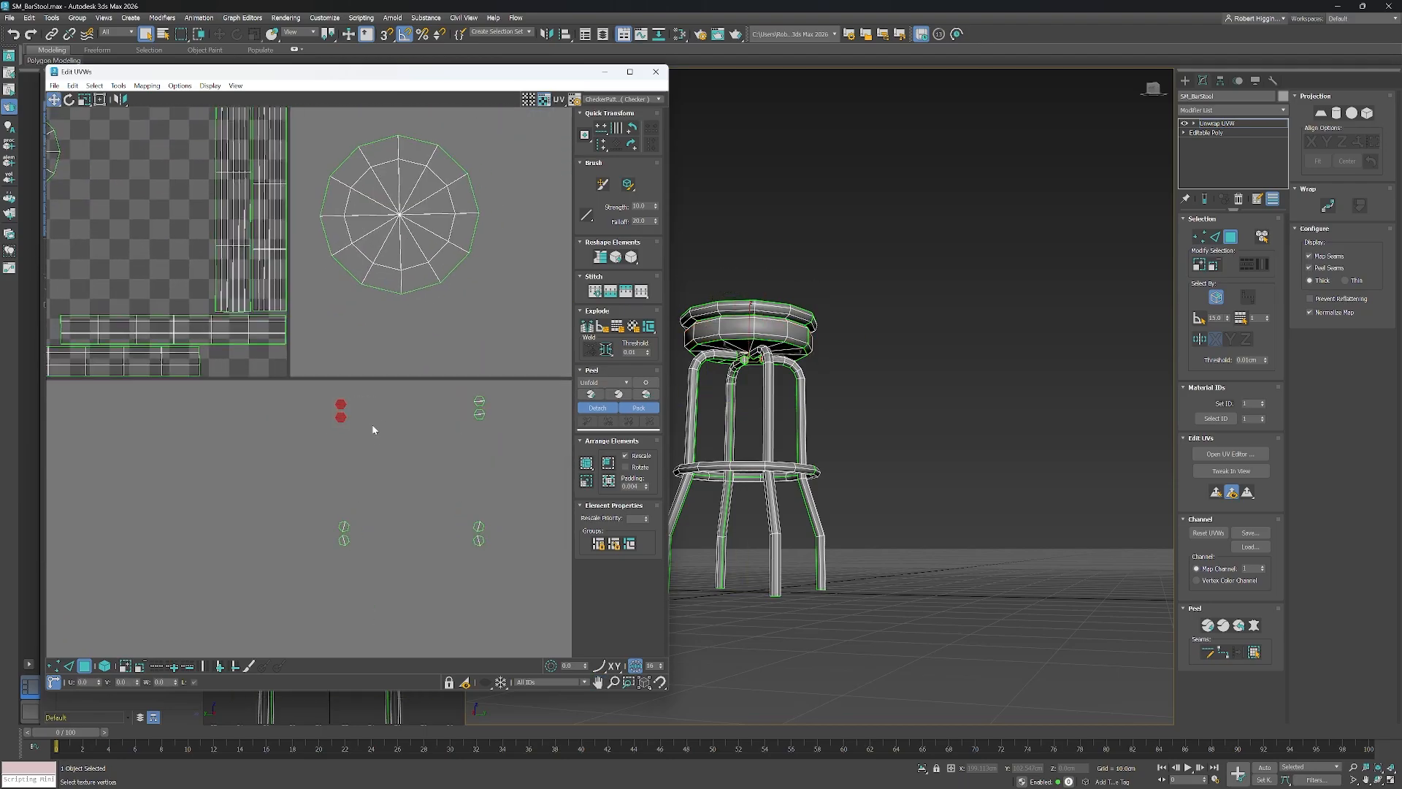
scroll(373, 429, up, 2)
drag(247, 398, 456, 390)
drag(253, 588, 253, 586)
drag(249, 586, 85, 347)
click(484, 604)
scroll(84, 347, up, 3)
middle_drag(85, 347, 401, 454)
drag(398, 414, 332, 373)
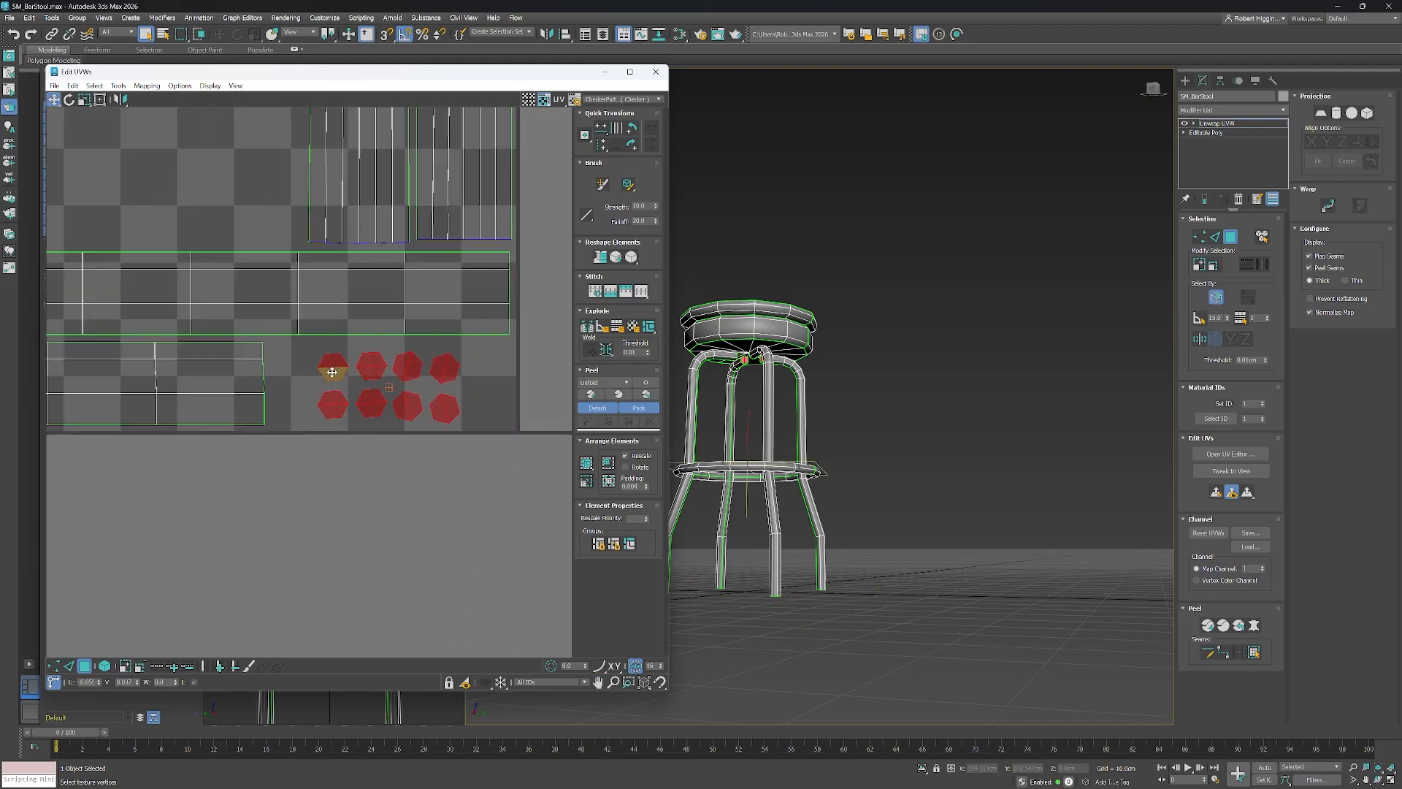
Spread the end caps apart into four evenly spaced columns in the tile's bottom-right corner.
drag(494, 352, 430, 438)
drag(440, 408, 474, 409)
drag(400, 360, 399, 356)
drag(408, 404, 358, 370)
drag(362, 417, 334, 412)
drag(331, 414, 305, 413)
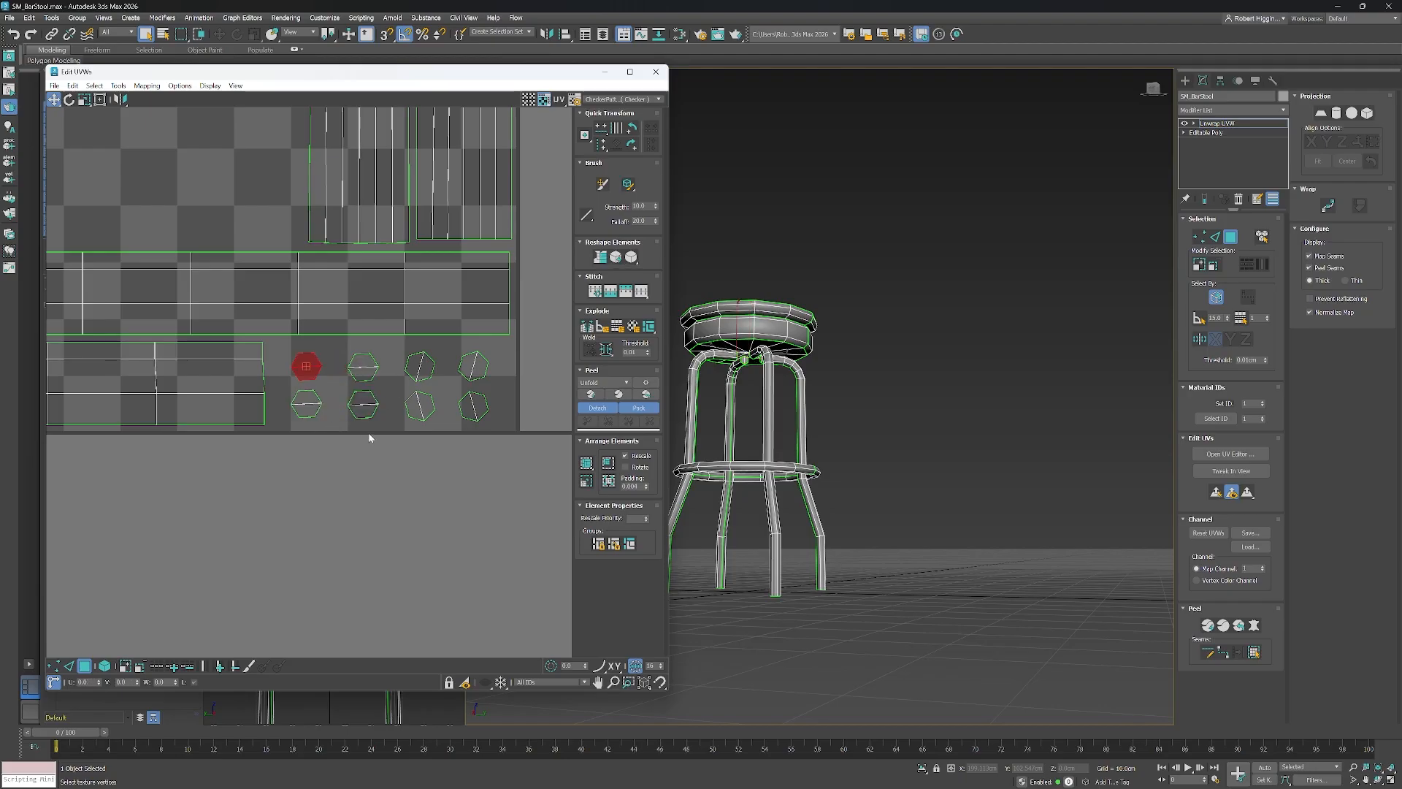
Rotate the tilted end caps so their hexagons line up with the others.
middle_drag(368, 434, 374, 435)
key(e)
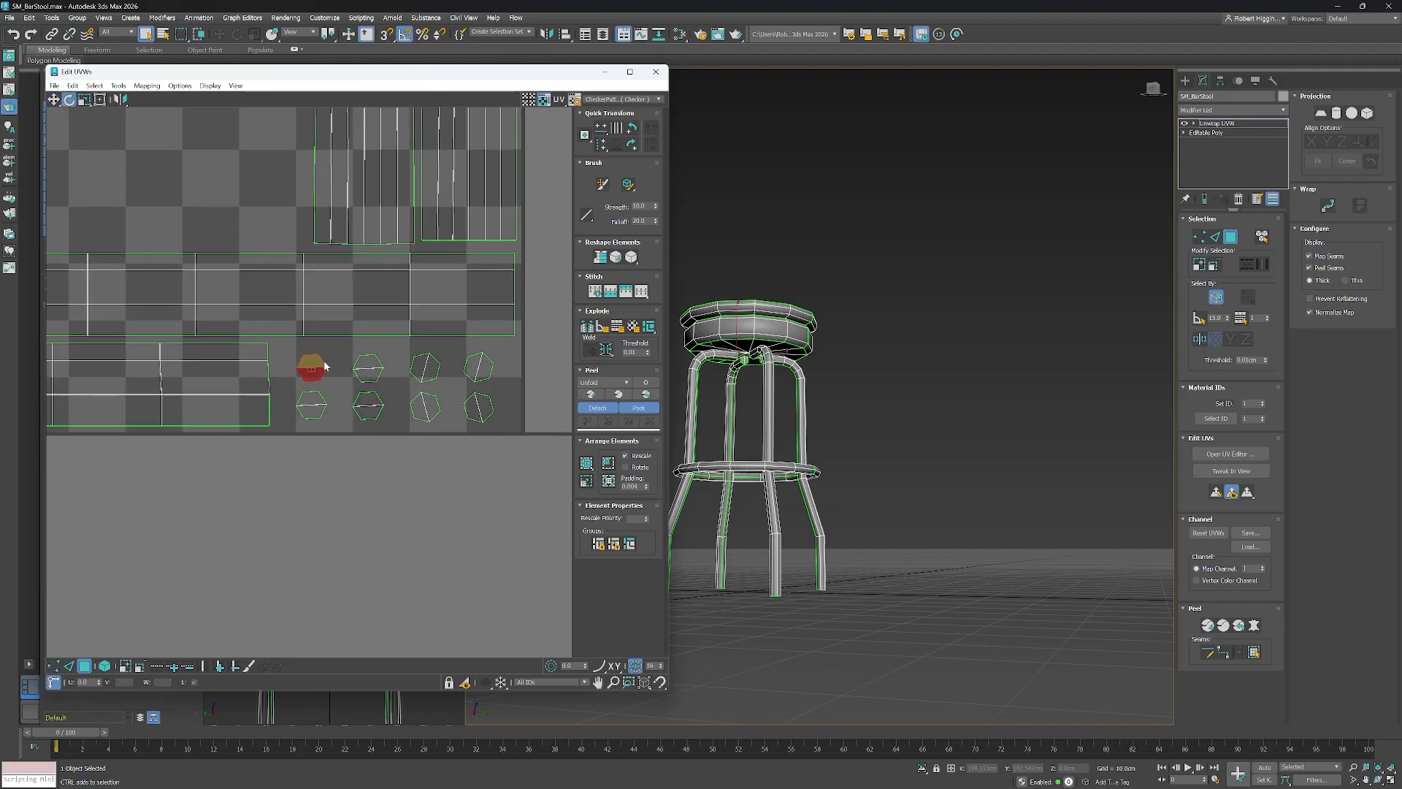
click(416, 365)
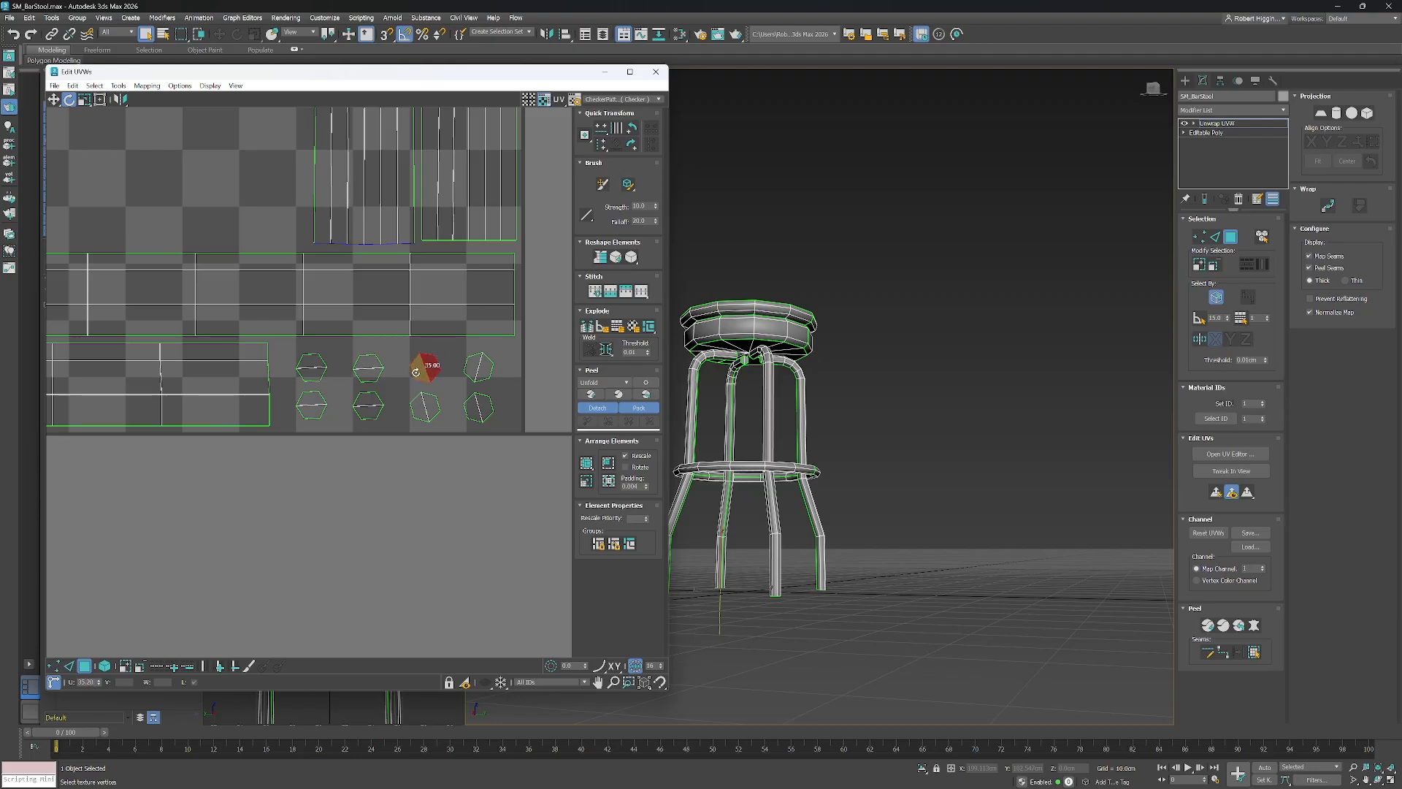
drag(419, 406, 420, 408)
drag(478, 369, 486, 397)
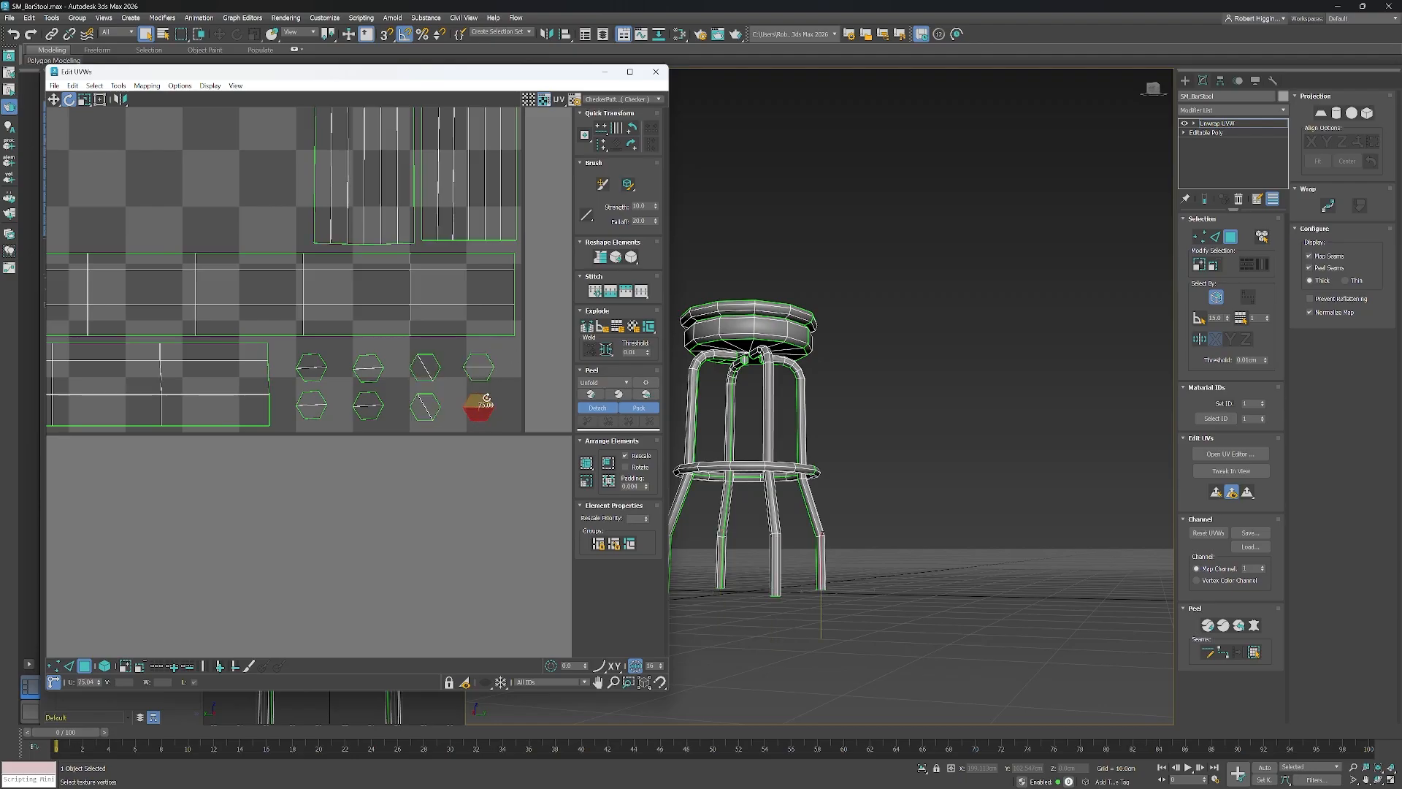
drag(369, 370, 437, 371)
click(376, 402)
click(434, 405)
Move the larger disc back into the tile, between the right leg shells and the upper seat side strip.
scroll(482, 464, down, 3)
middle_drag(385, 478, 352, 509)
scroll(352, 509, down, 2)
click(503, 390)
key(w)
drag(504, 390, 293, 404)
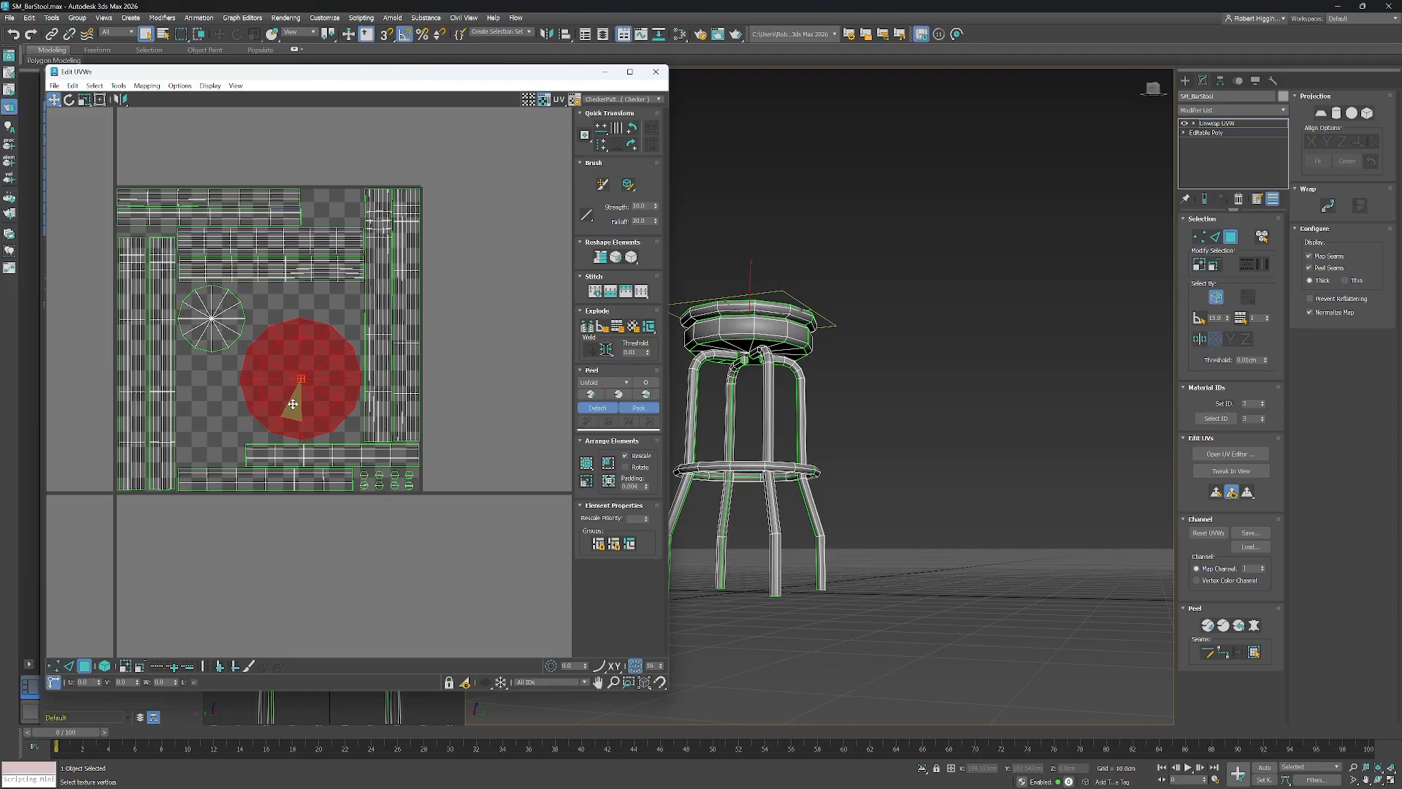
Try scaling the larger disc in the tile and undo the change.
scroll(293, 404, up, 1)
middle_drag(293, 404, 327, 402)
scroll(327, 402, up, 1)
key(r)
drag(354, 410, 354, 399)
key(ctrl+z)
key(w)
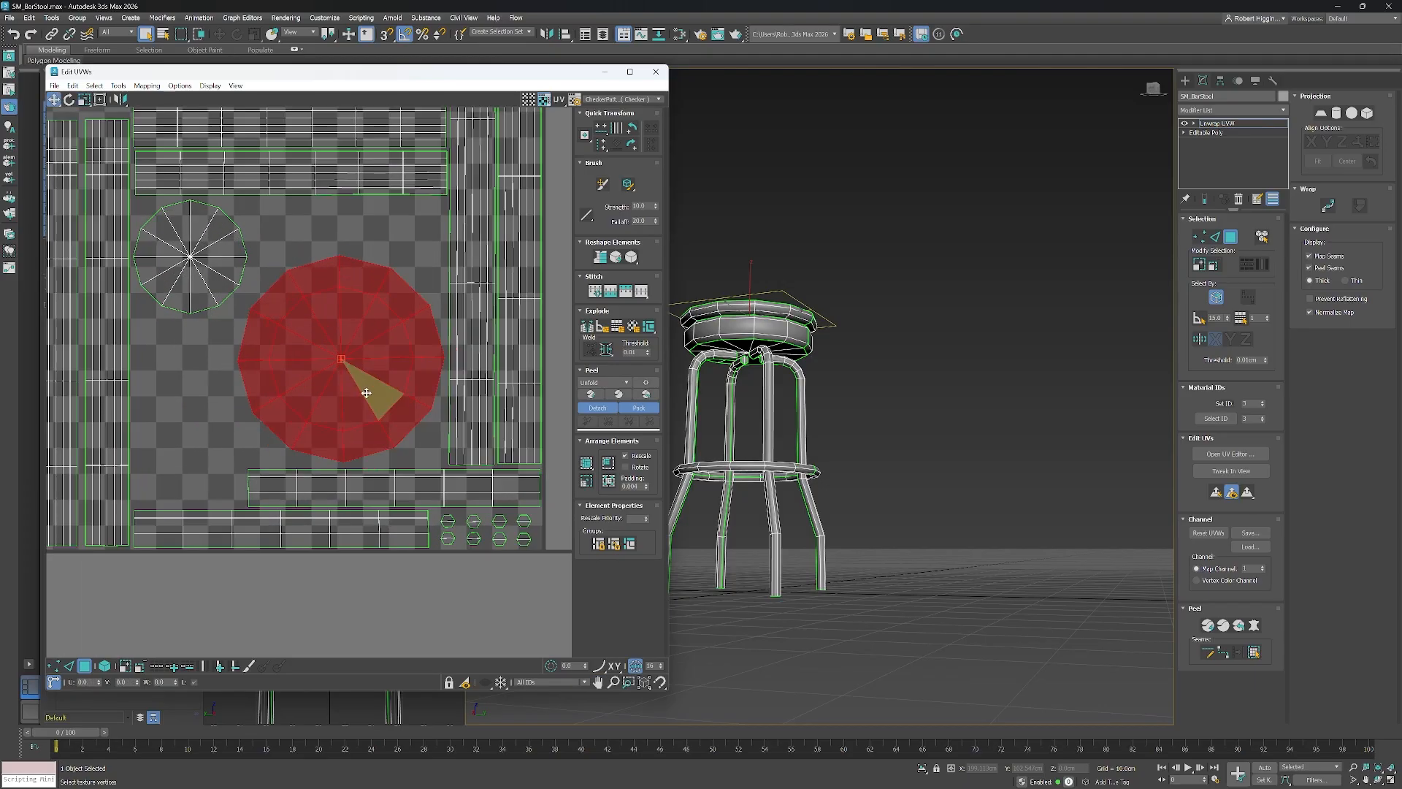
Scale up the smaller disc to fill more of the gap beside the left leg shells.
click(218, 281)
key(r)
drag(219, 281, 223, 288)
key(w)
middle_drag(325, 307, 355, 350)
scroll(360, 324, down, 2)
middle_drag(390, 295, 380, 298)
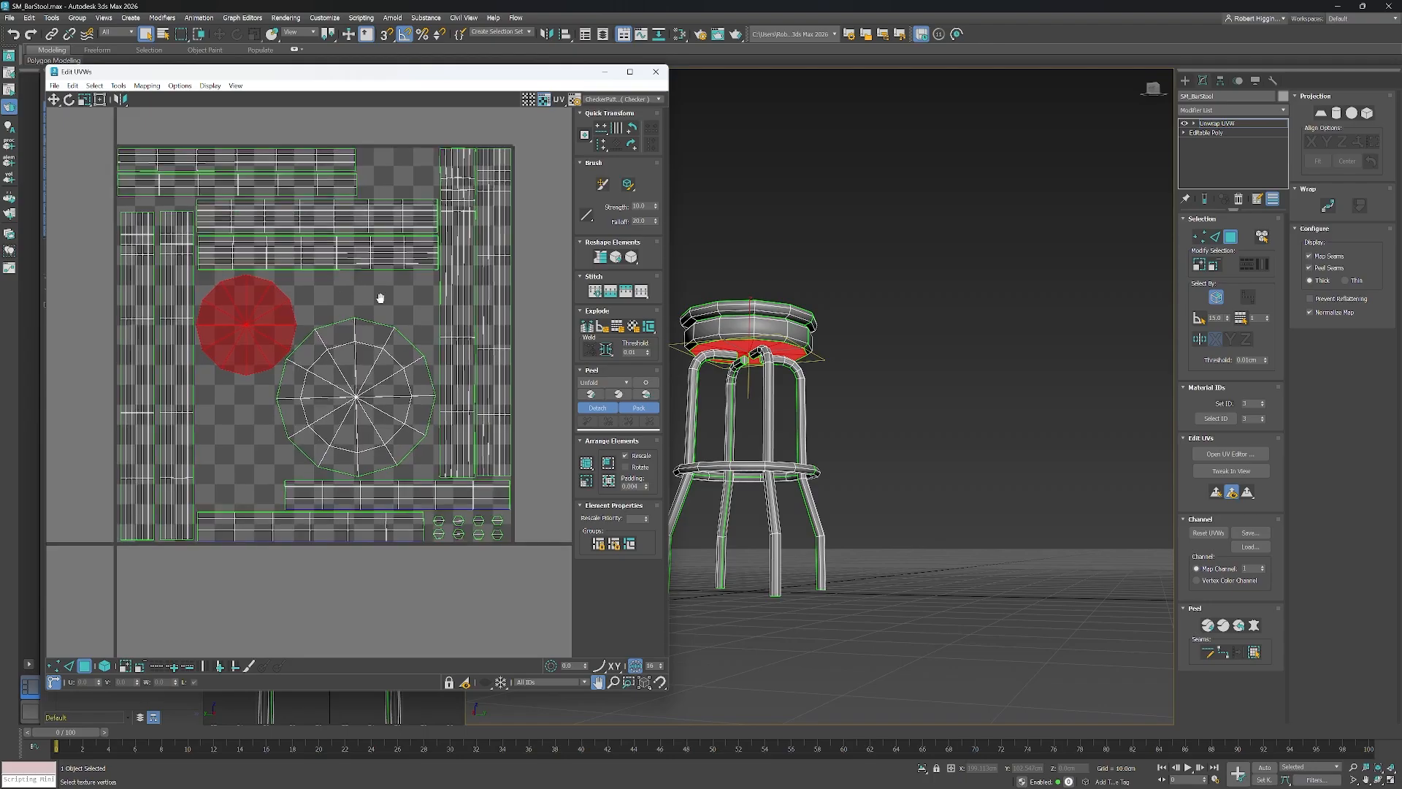
Move the smaller disc down into the tile's lower-left gap, beside the left leg shells and above the bottom strip.
middle_drag(245, 396, 241, 398)
scroll(241, 397, up, 2)
drag(240, 341, 233, 503)
scroll(235, 503, up, 3)
Move the larger disc slightly up, away from the horizontal strip below it.
click(454, 413)
scroll(454, 414, down, 3)
middle_drag(455, 413, 294, 478)
scroll(350, 449, up, 3)
drag(361, 451, 366, 417)
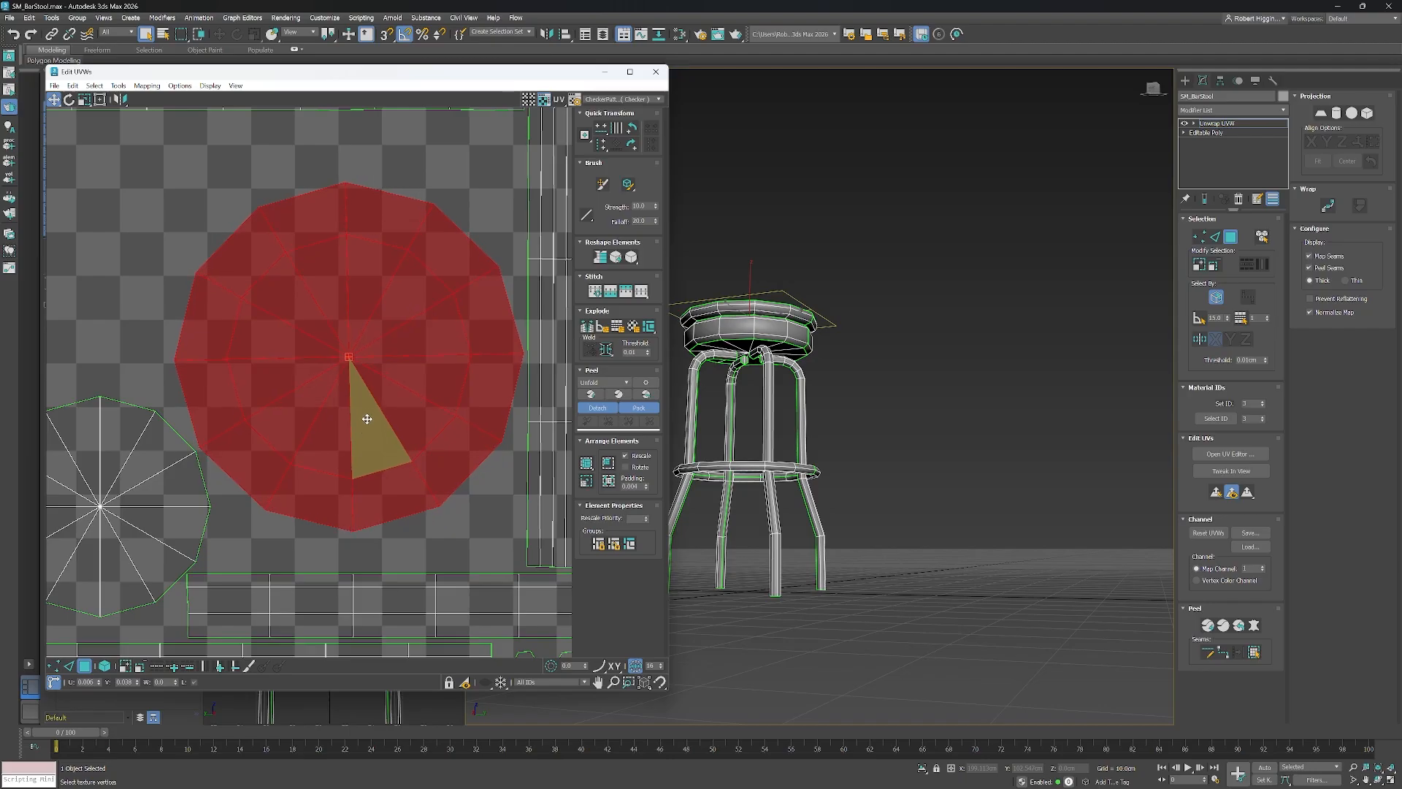
Move the two foot ring strips down towards the larger disc.
scroll(353, 383, down, 3)
middle_drag(292, 282, 326, 390)
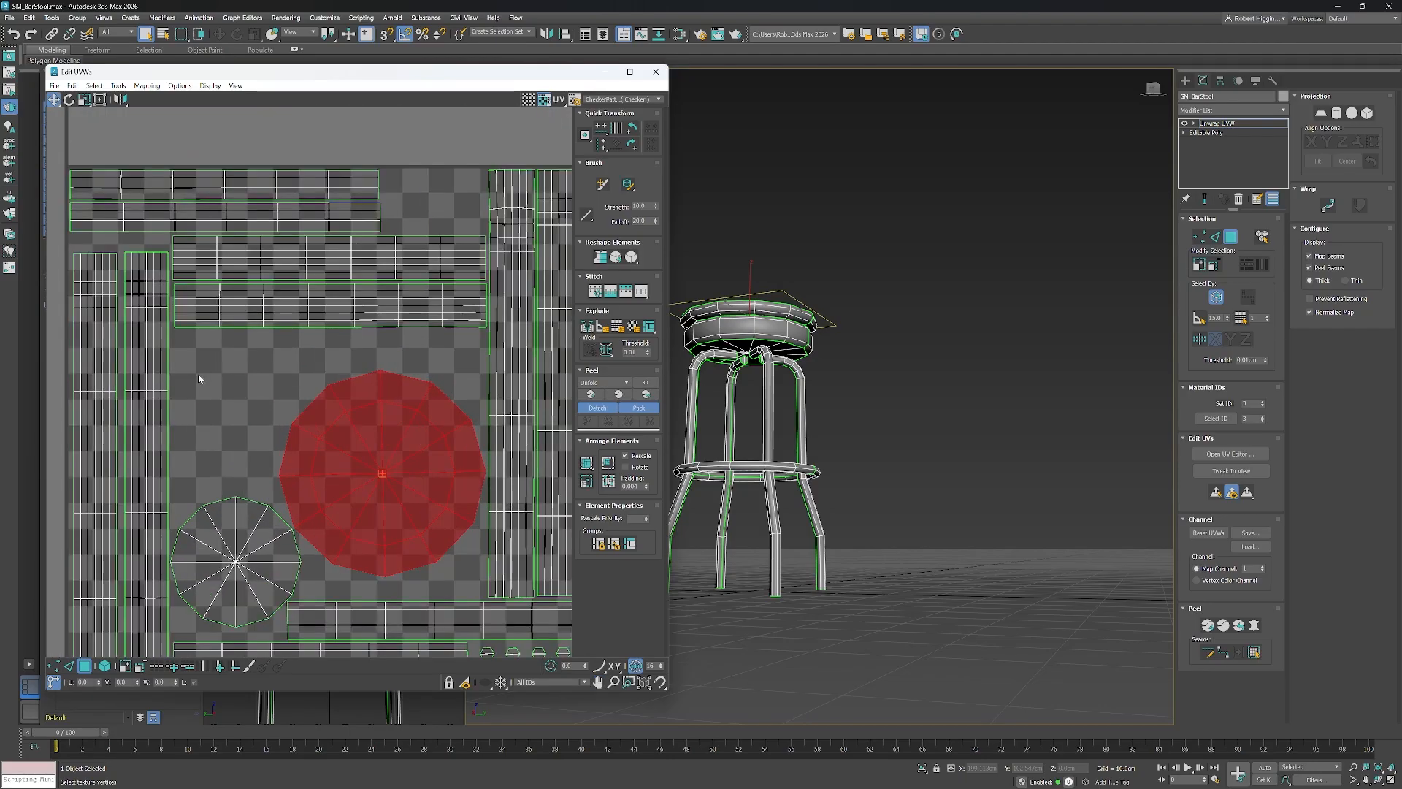
click(203, 315)
ctrl+click(206, 274)
scroll(206, 329, up, 4)
mouse_move(208, 336)
middle_down()
mouse_move(234, 354)
mouse_move(194, 358)
middle_up()
scroll(196, 357, down, 2)
drag(182, 335, 178, 405)
Move the lower of the two top-left seat strips above the foot ring strips, and lower the other seat strip towards it.
mouse_move(329, 423)
middle_down()
mouse_move(91, 397)
mouse_move(327, 417)
middle_up()
scroll(327, 417, down, 3)
middle_drag(358, 304, 311, 280)
drag(293, 246, 397, 282)
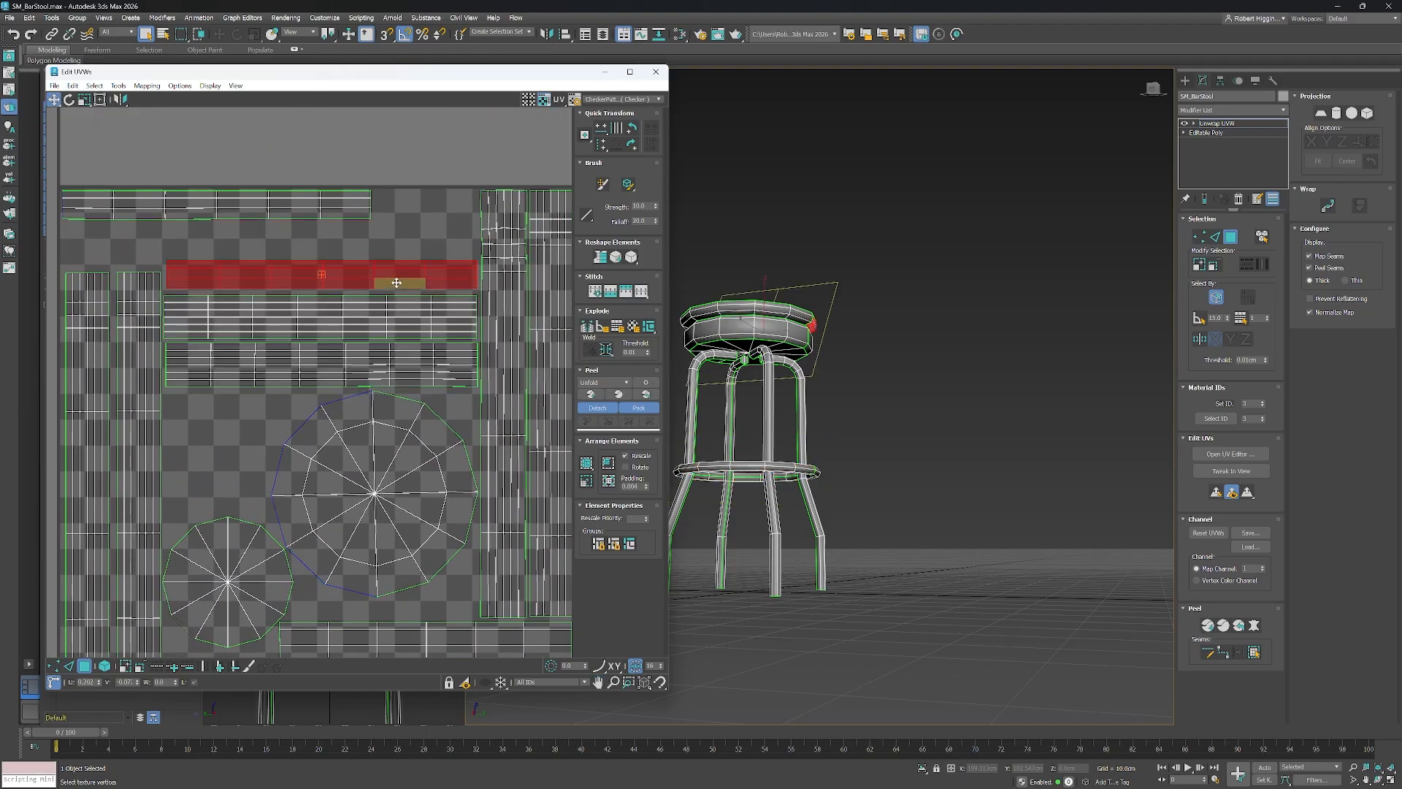
click(298, 214)
drag(298, 214, 300, 258)
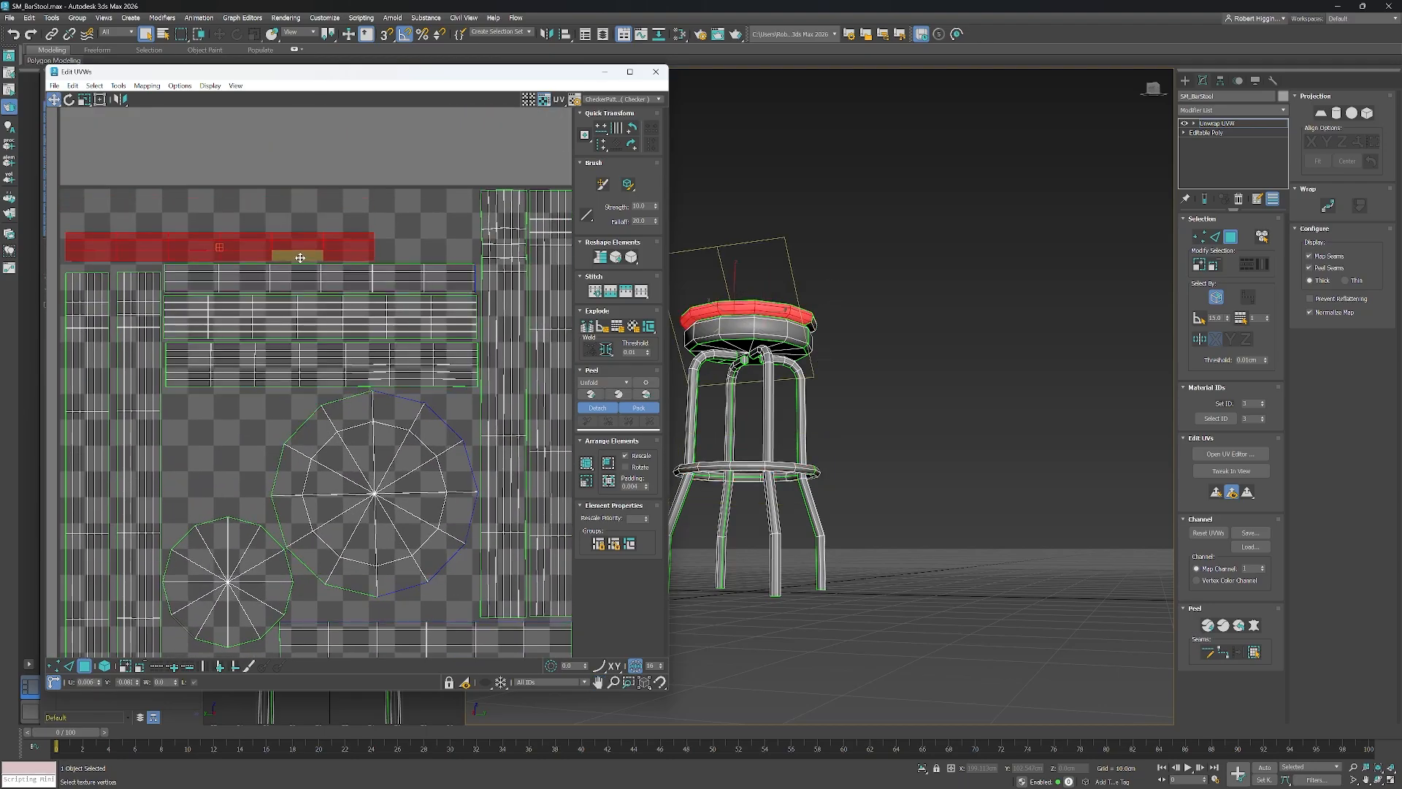
Try packing the smaller disc on its own and undo the change.
scroll(351, 394, down, 1)
middle_drag(387, 460, 435, 475)
scroll(401, 429, up, 1)
scroll(404, 453, down, 1)
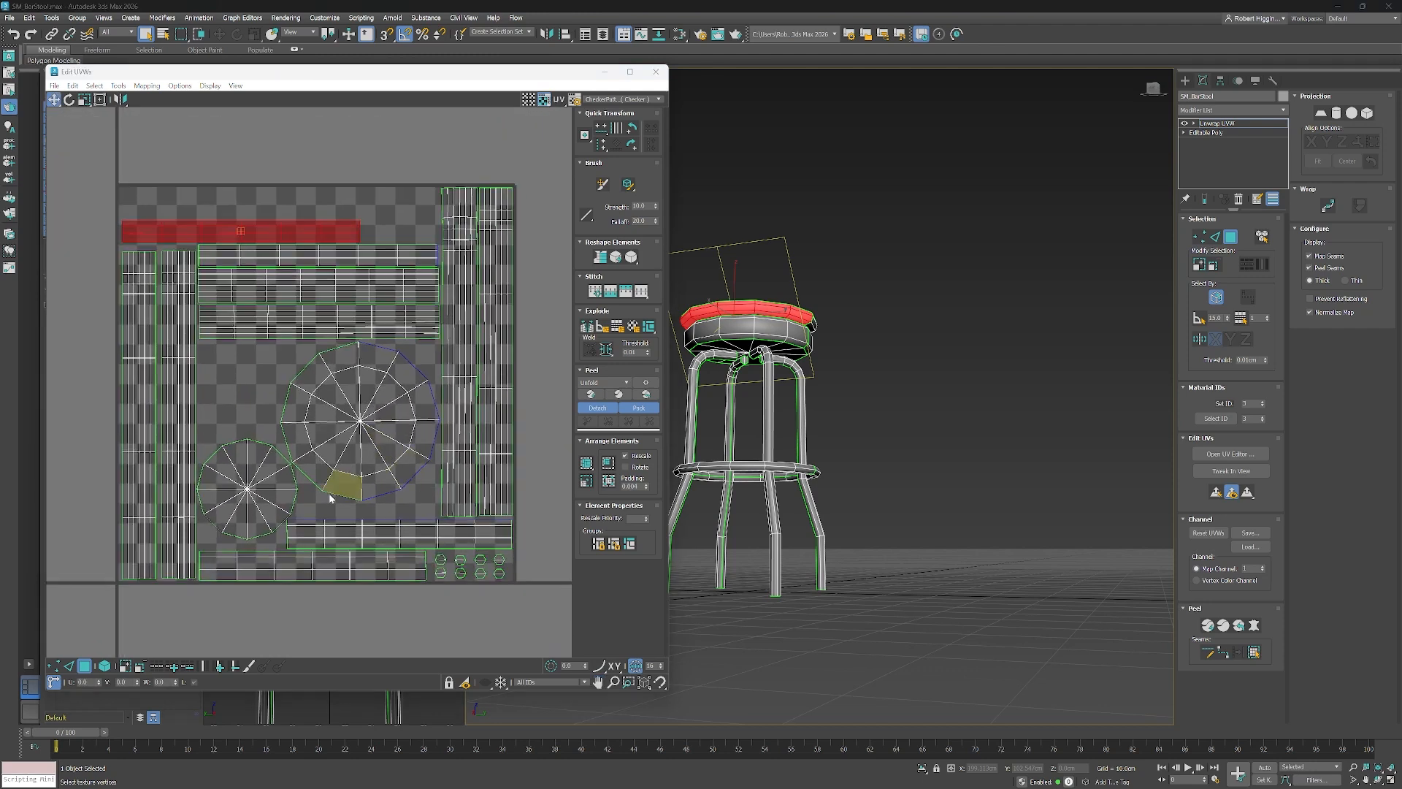
middle_drag(329, 499, 383, 463)
click(326, 462)
mouse_move(507, 545)
middle_down()
mouse_move(382, 538)
mouse_move(482, 536)
middle_up()
click(608, 480)
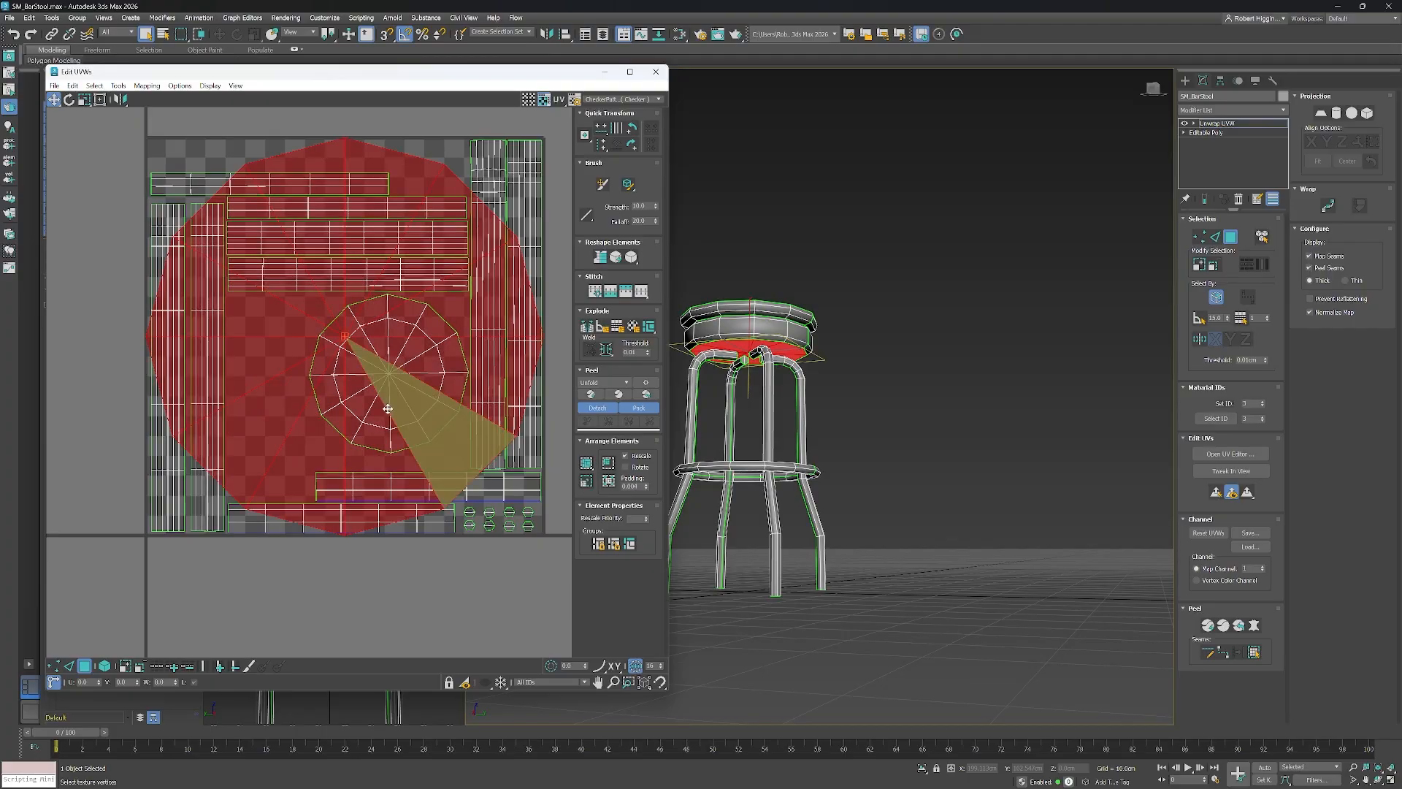
click(118, 85)
click(139, 247)
click(465, 239)
Move the two foot ring strips and the two seat strips above them together up to the tile's upper edge.
middle_drag(358, 318, 344, 347)
click(261, 297)
ctrl+click(262, 254)
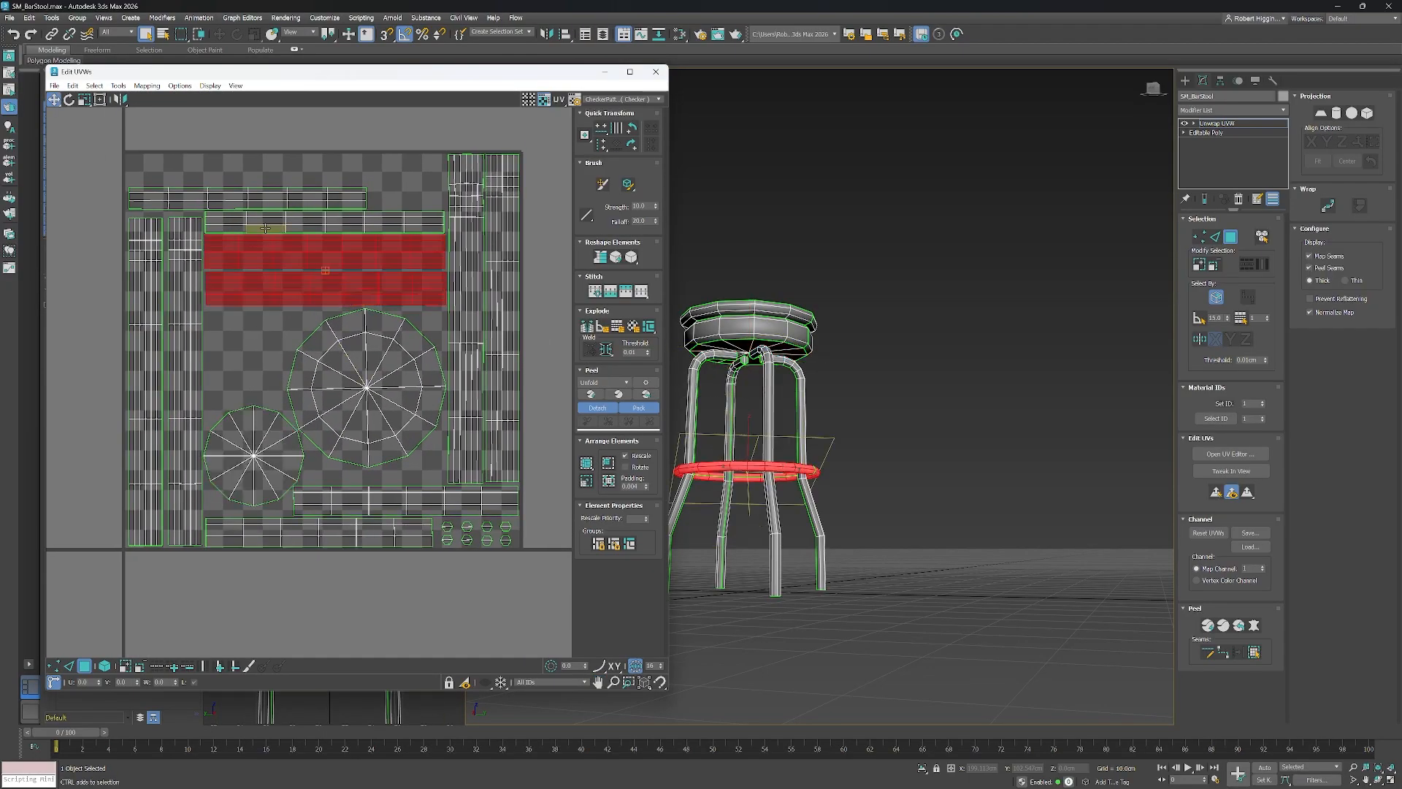
ctrl+click(263, 224)
ctrl+click(265, 203)
scroll(266, 207, up, 3)
middle_drag(266, 216, 272, 253)
middle_drag(267, 317, 367, 293)
Slide the lower seat strip to the tile's left edge, directly beneath the uppermost seat strip.
click(280, 255)
scroll(219, 255, up, 3)
middle_drag(210, 256, 292, 300)
drag(458, 300, 190, 300)
Move the larger disc up until it sits just below the foot ring strips.
scroll(231, 307, down, 2)
scroll(301, 333, down, 2)
middle_drag(483, 427, 326, 263)
click(344, 385)
scroll(419, 360, up, 1)
middle_drag(418, 361, 351, 404)
drag(351, 404, 349, 352)
scroll(349, 352, up, 2)
middle_drag(349, 352, 344, 367)
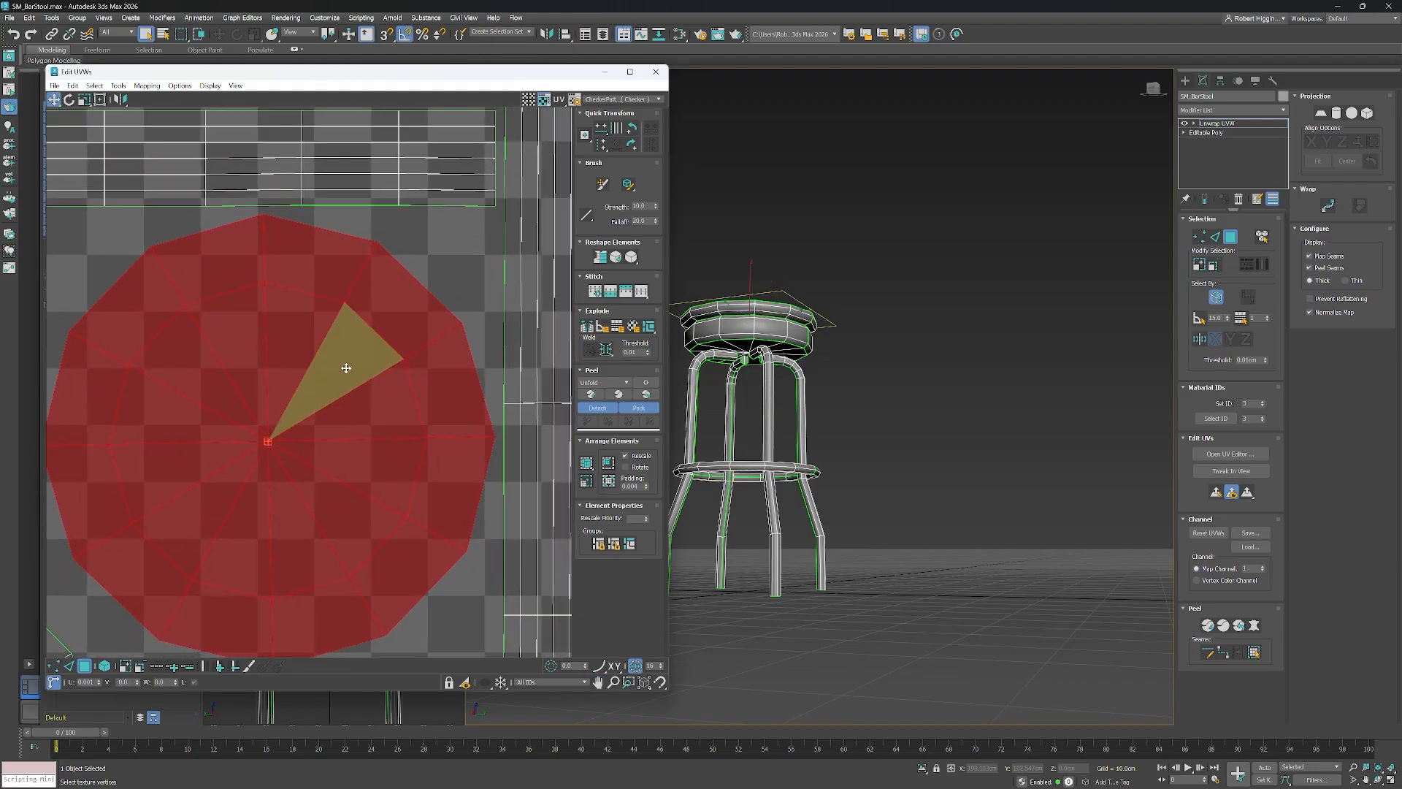
Move the smaller disc slightly up and scale it up to fill the gap between the left leg shells and the larger disc.
scroll(344, 367, down, 2)
middle_drag(283, 467, 423, 372)
scroll(263, 488, up, 1)
drag(282, 496, 286, 473)
key(r)
drag(285, 476, 296, 459)
key(w)
key(r)
scroll(301, 460, down, 4)
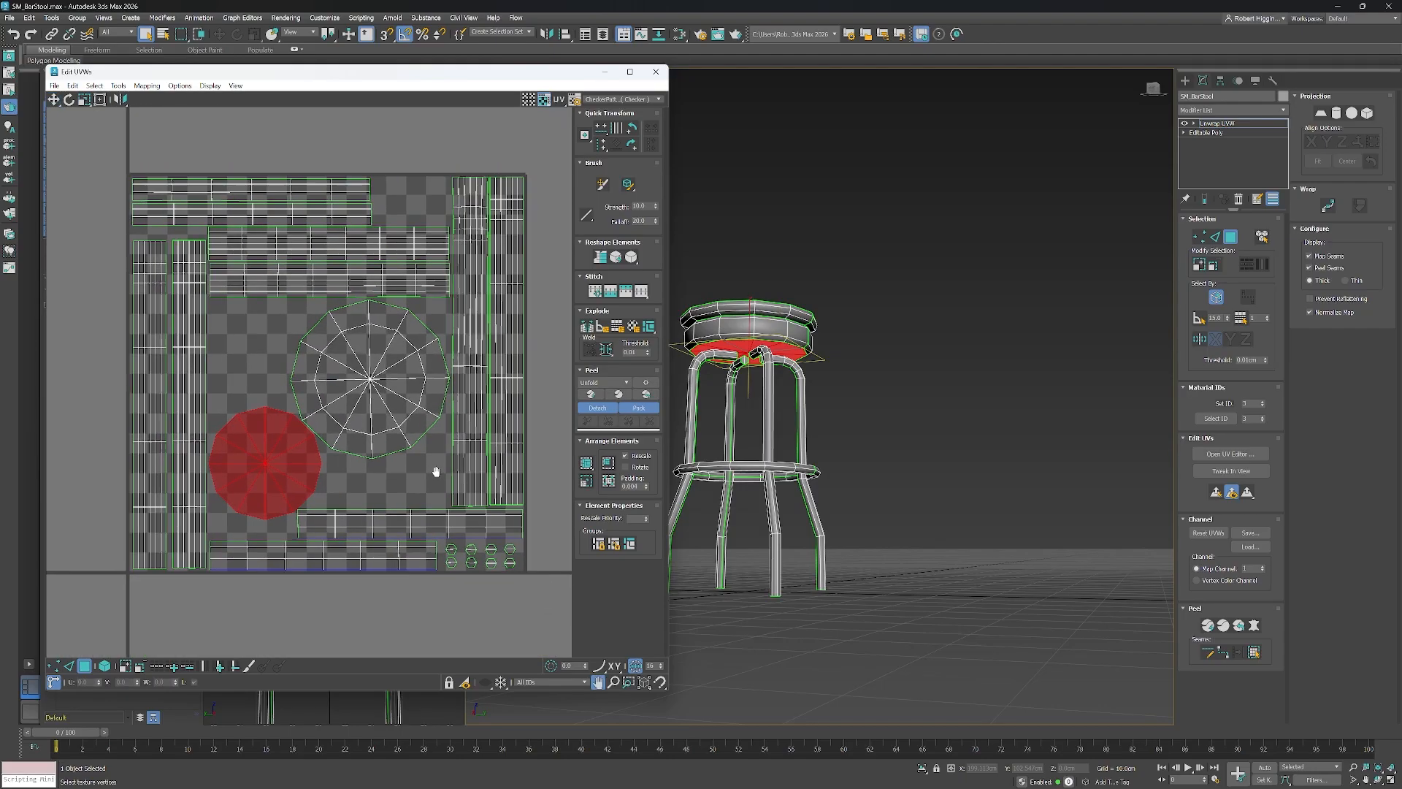
Clear the shell selection and close the UV editor.
scroll(397, 472, up, 1)
scroll(404, 493, down, 1)
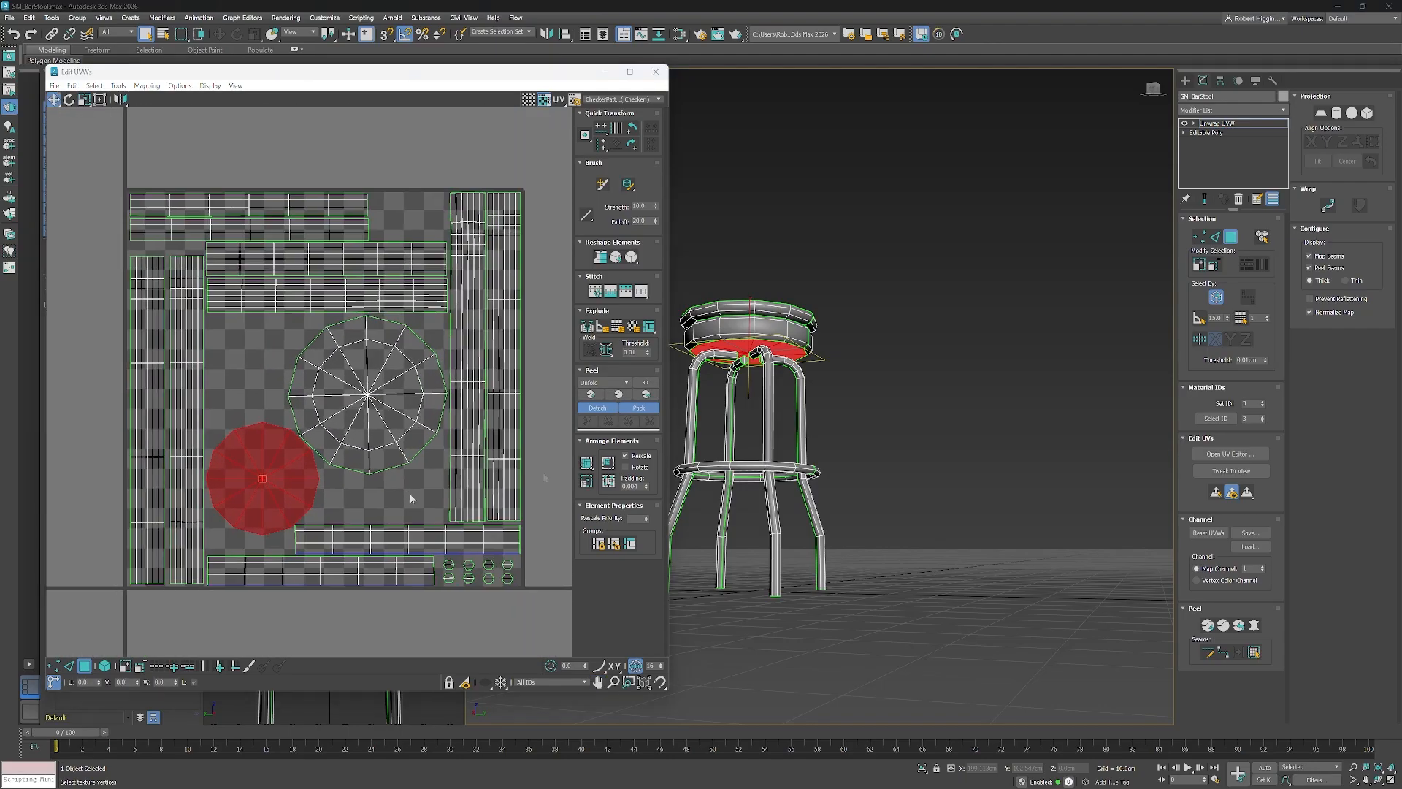
middle_drag(537, 432, 530, 428)
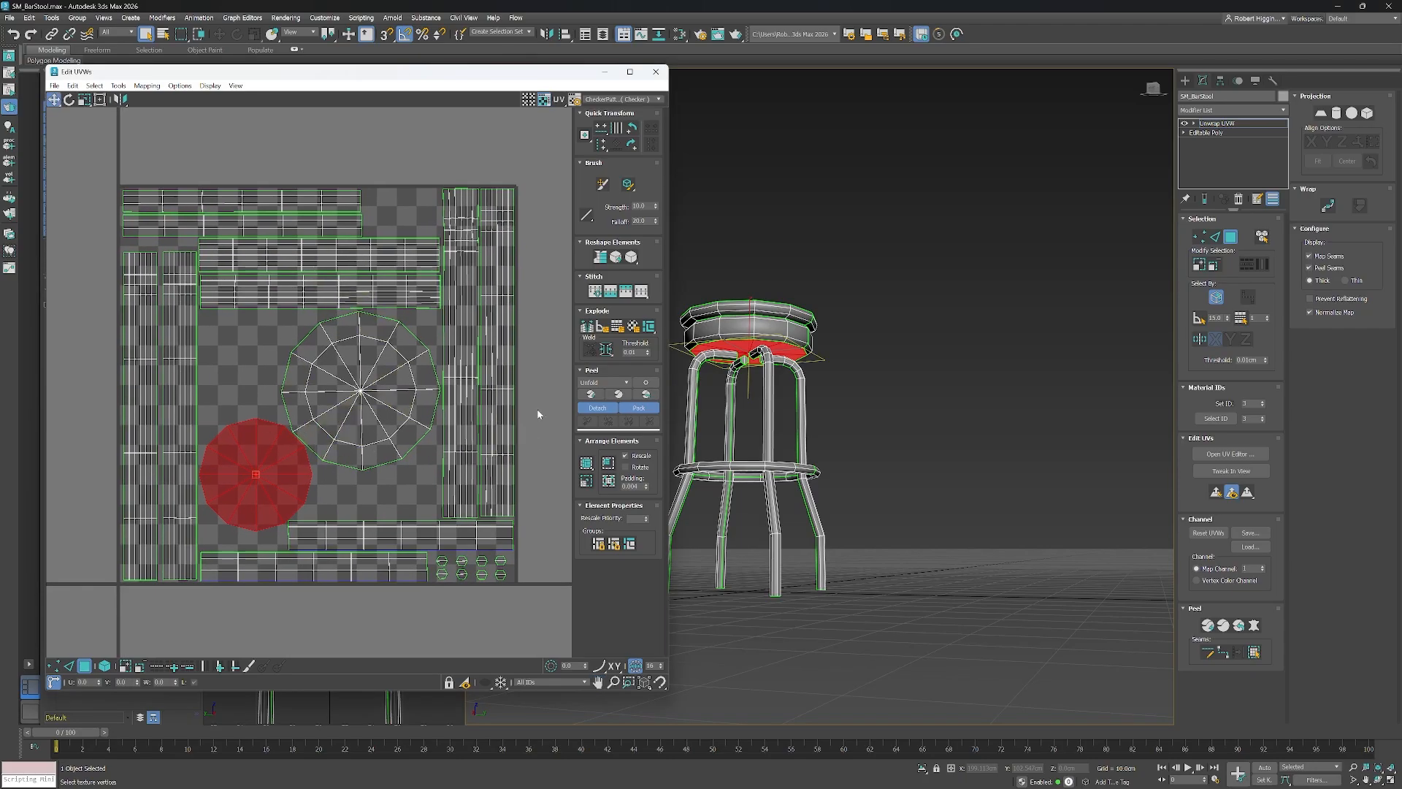
middle_drag(538, 414, 541, 393)
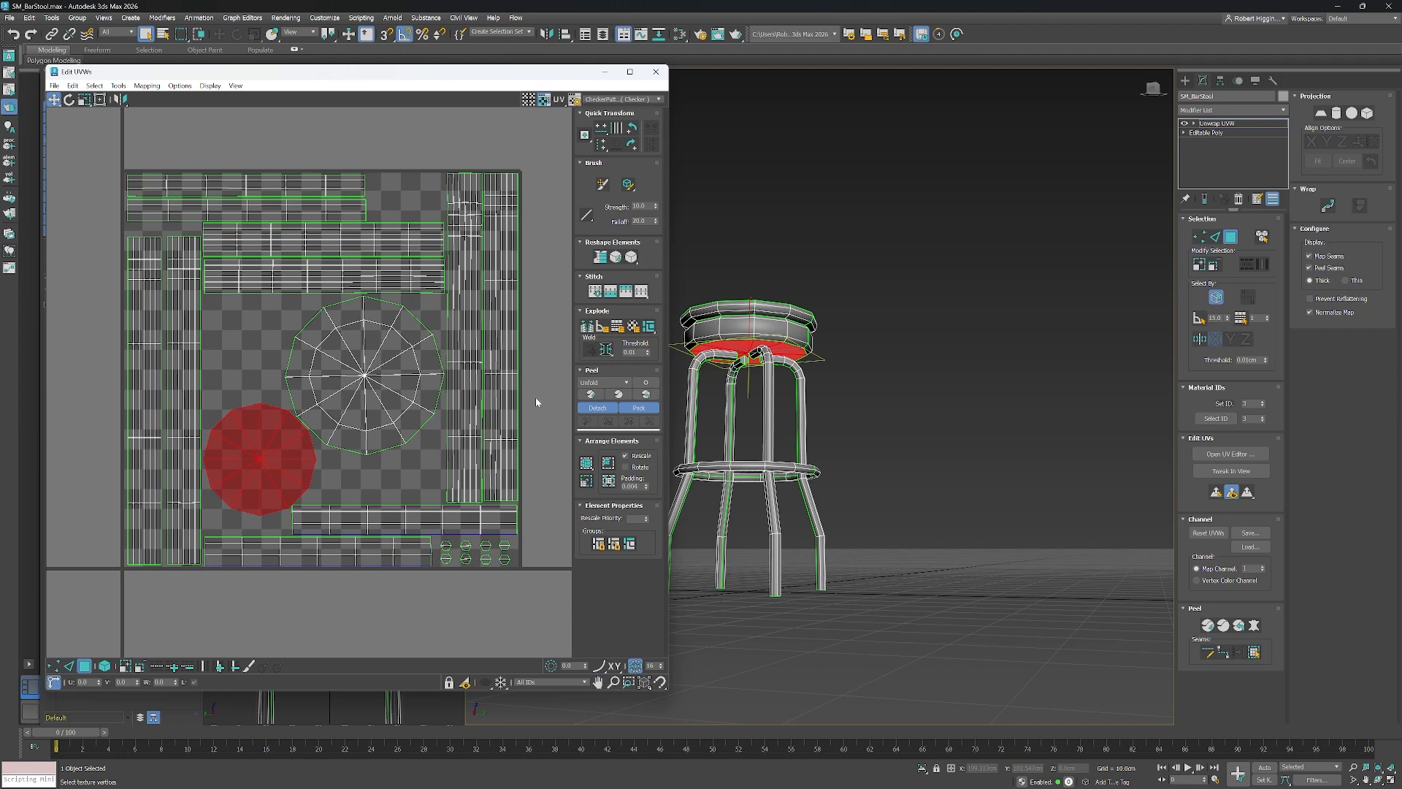
click(525, 344)
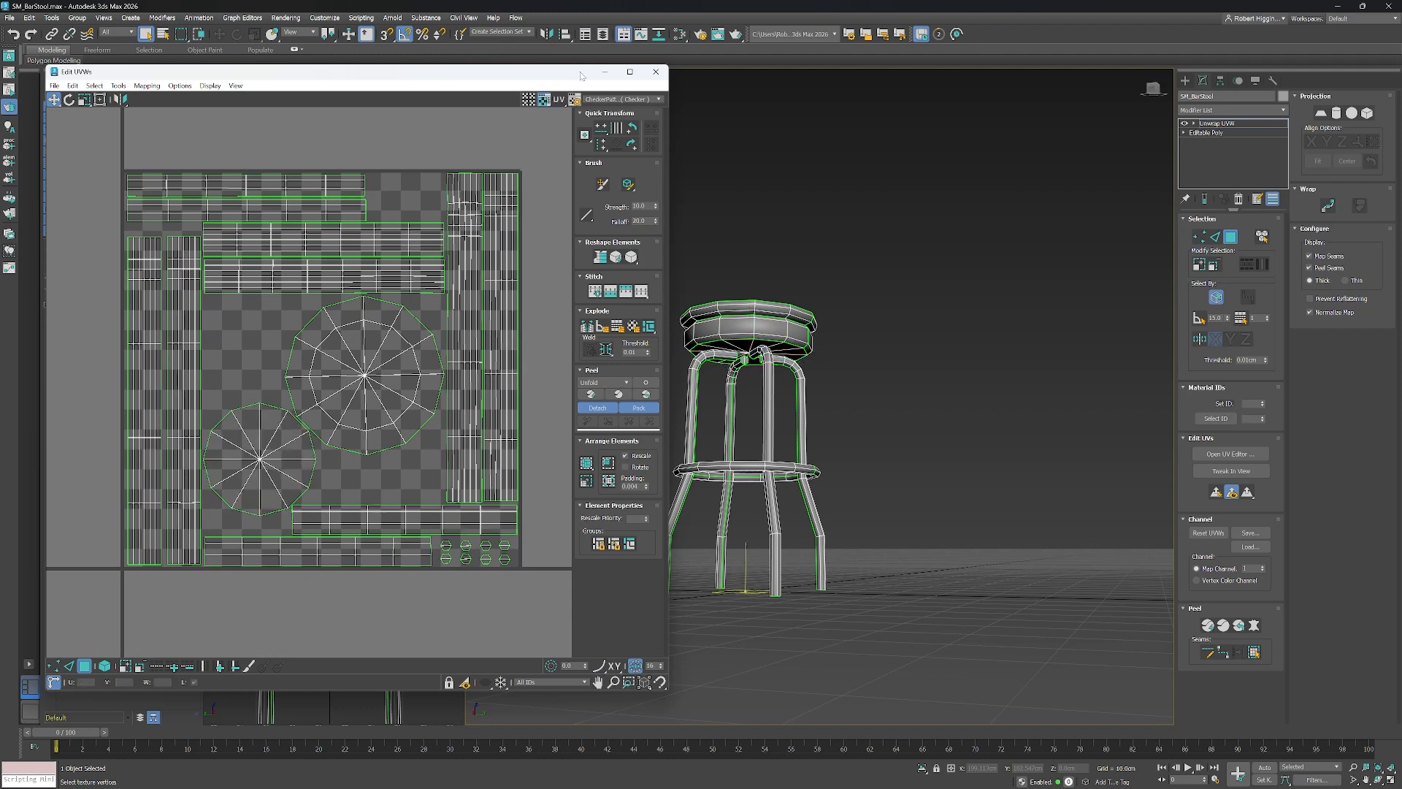
click(656, 73)
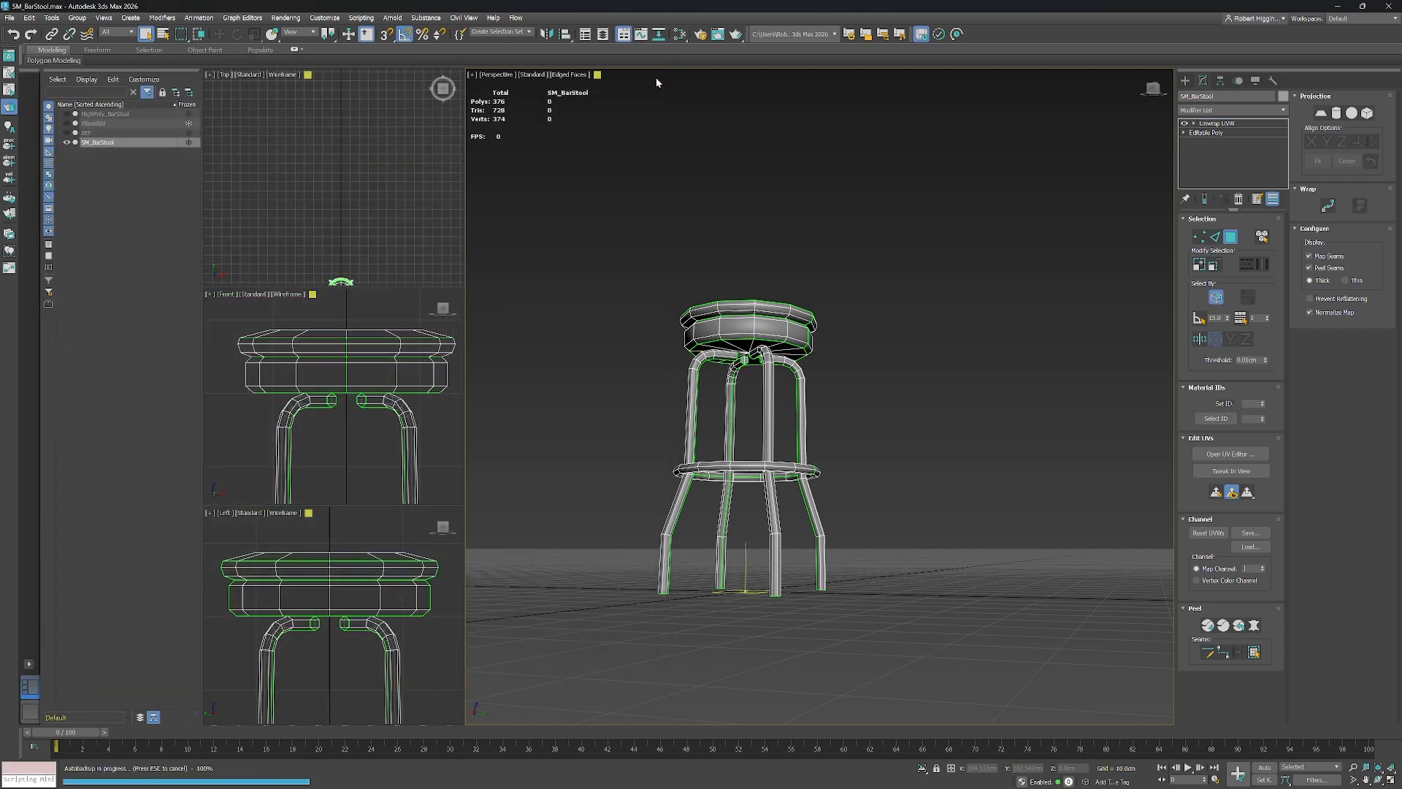
Collapse the Unwrap UVW modifier into the stool's Editable Poly and accept the warning.
right_click(1211, 125)
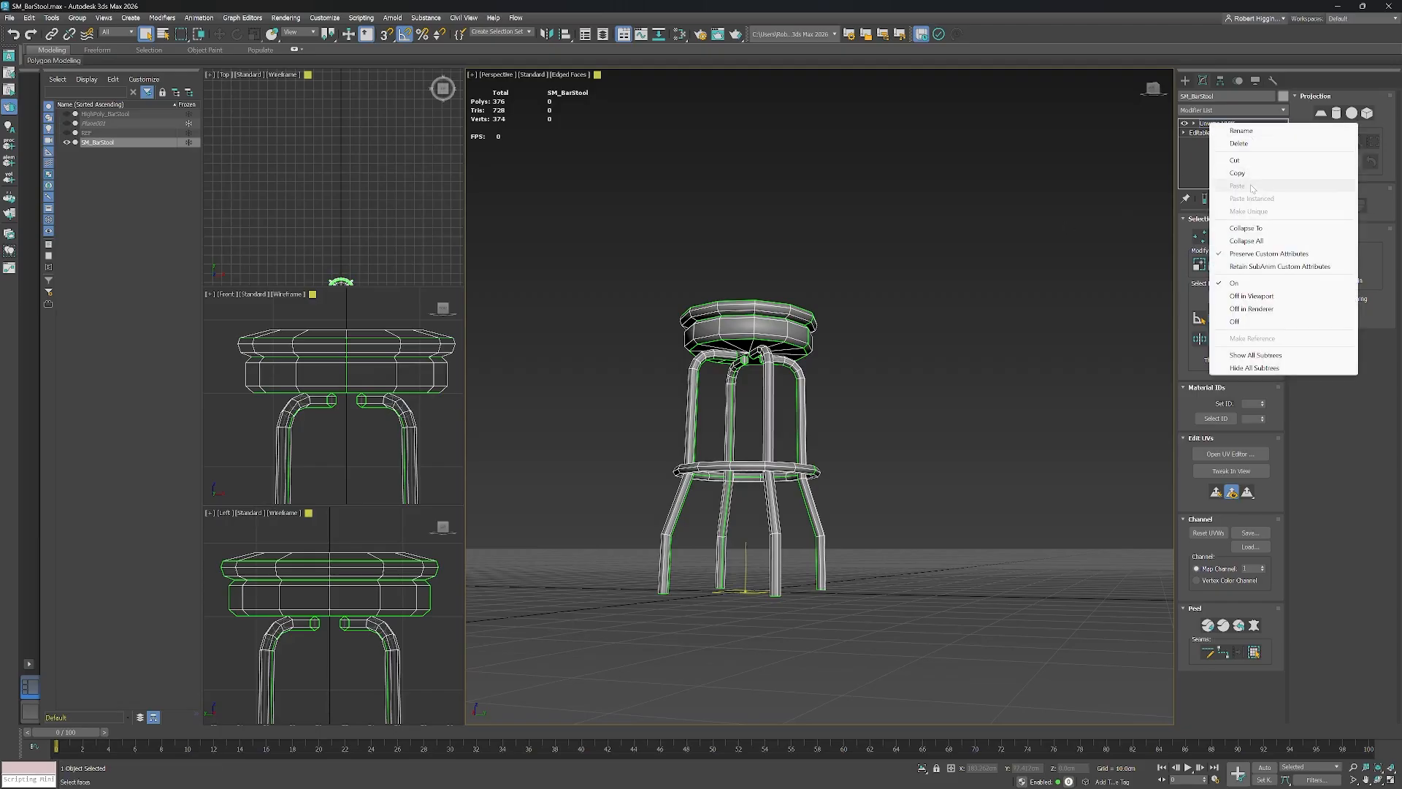
click(1246, 228)
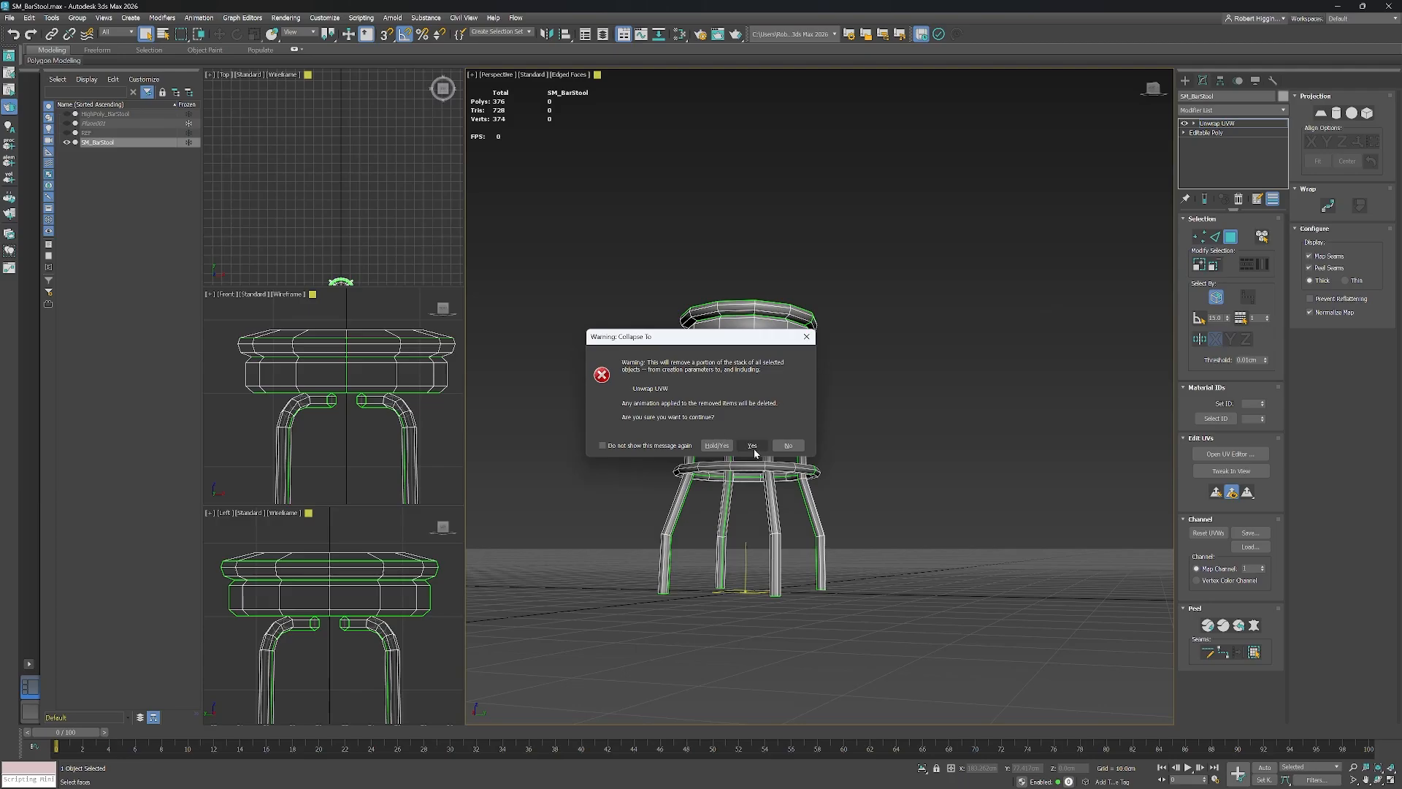
click(753, 445)
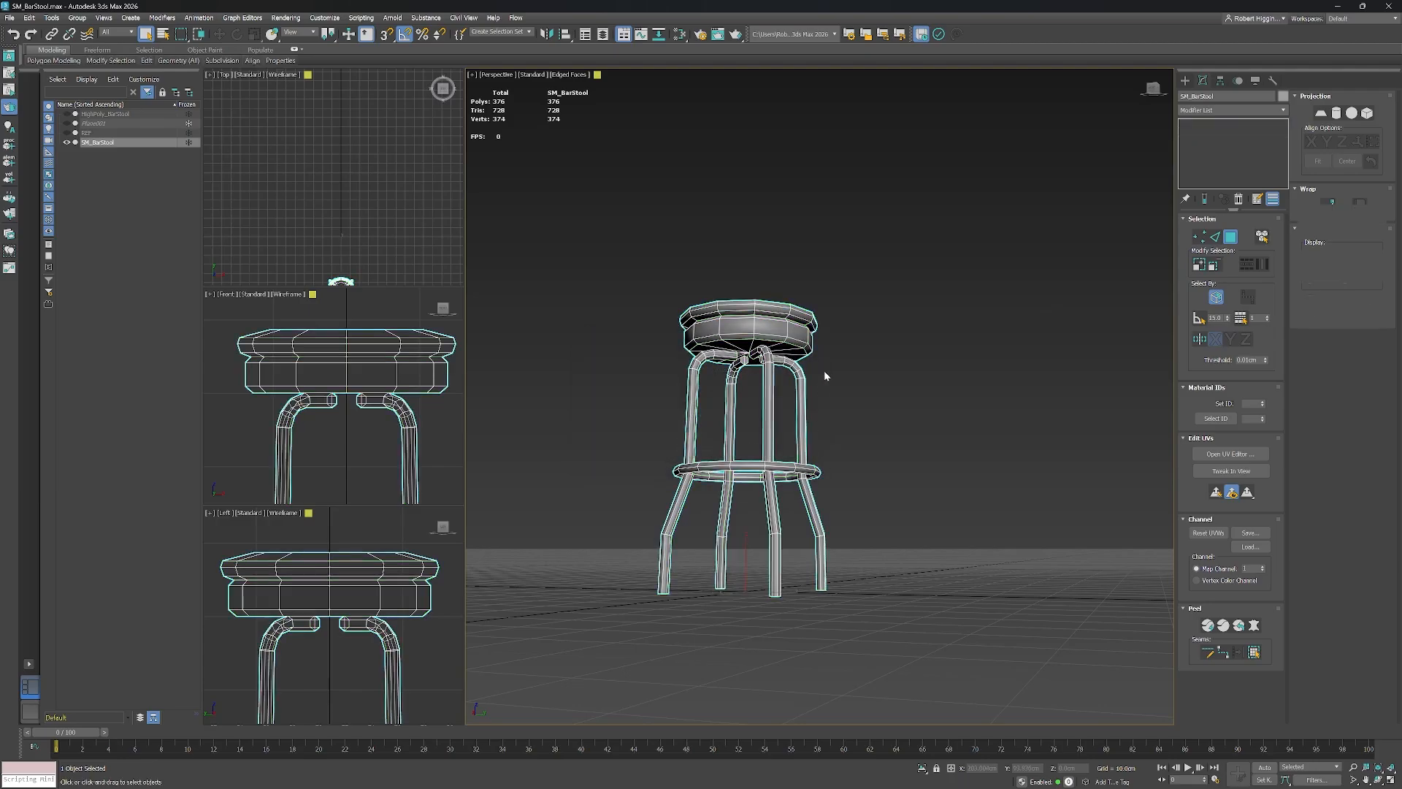
middle_drag(828, 371, 921, 306)
scroll(830, 312, up, 4)
middle_drag(948, 386, 912, 360)
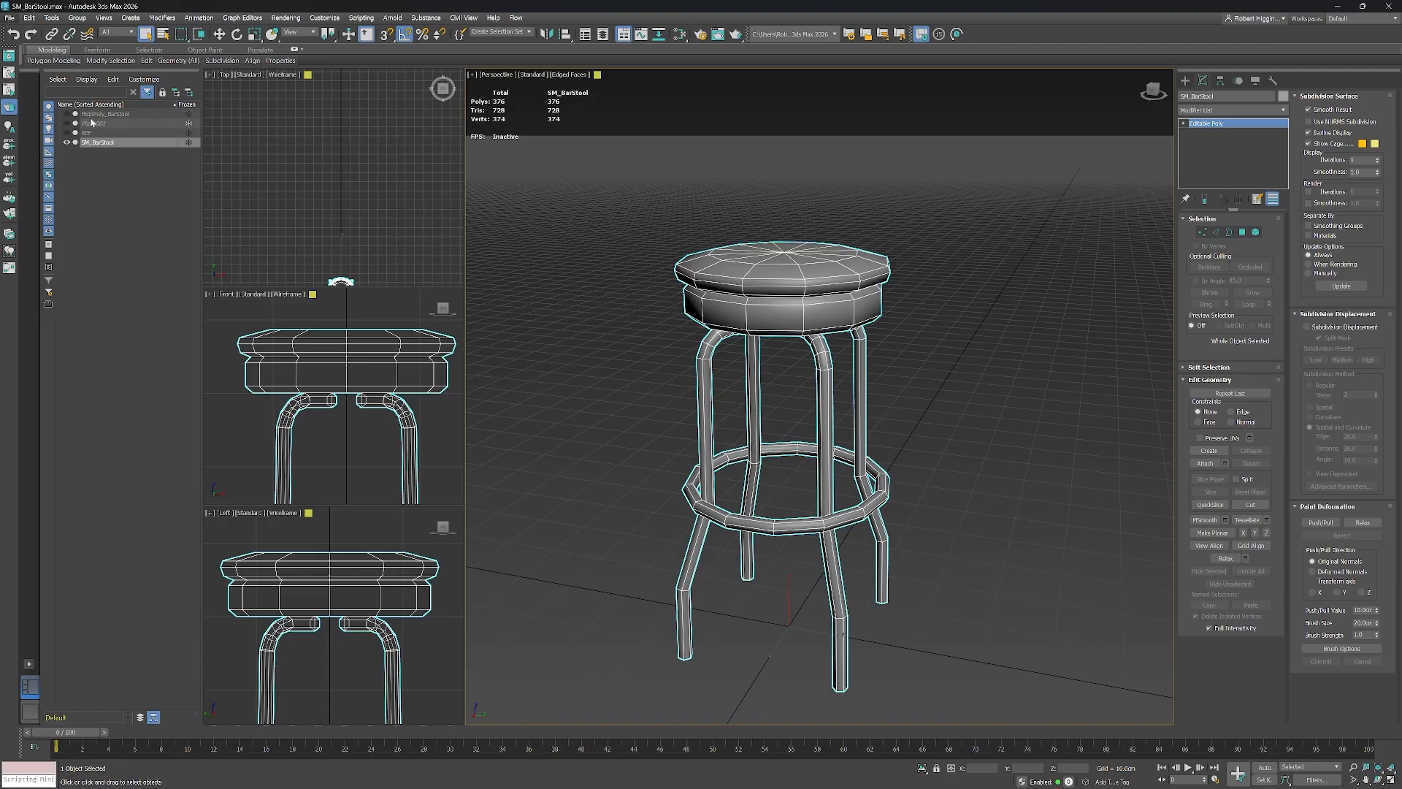
Save the scene as SM_BarStool.max.
click(9, 17)
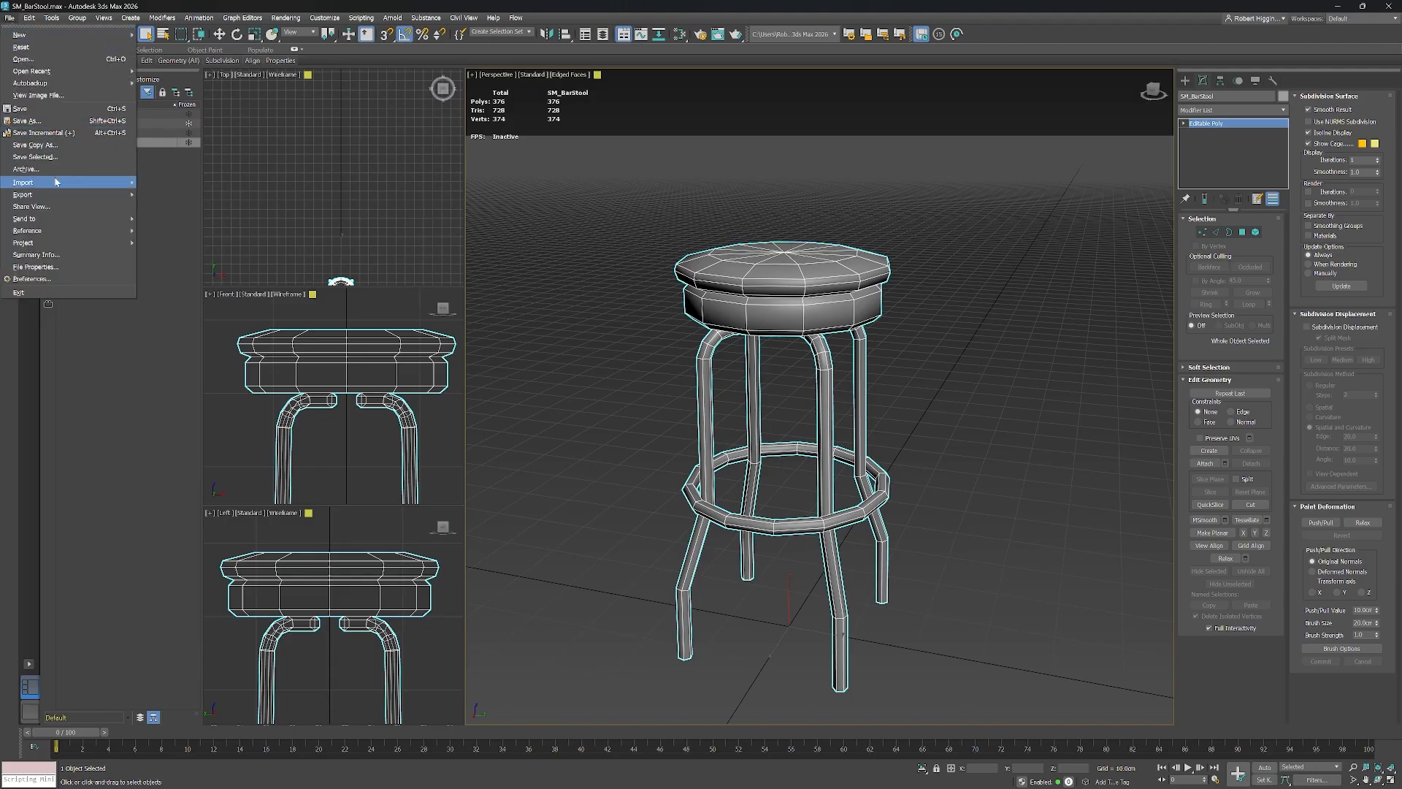
click(42, 120)
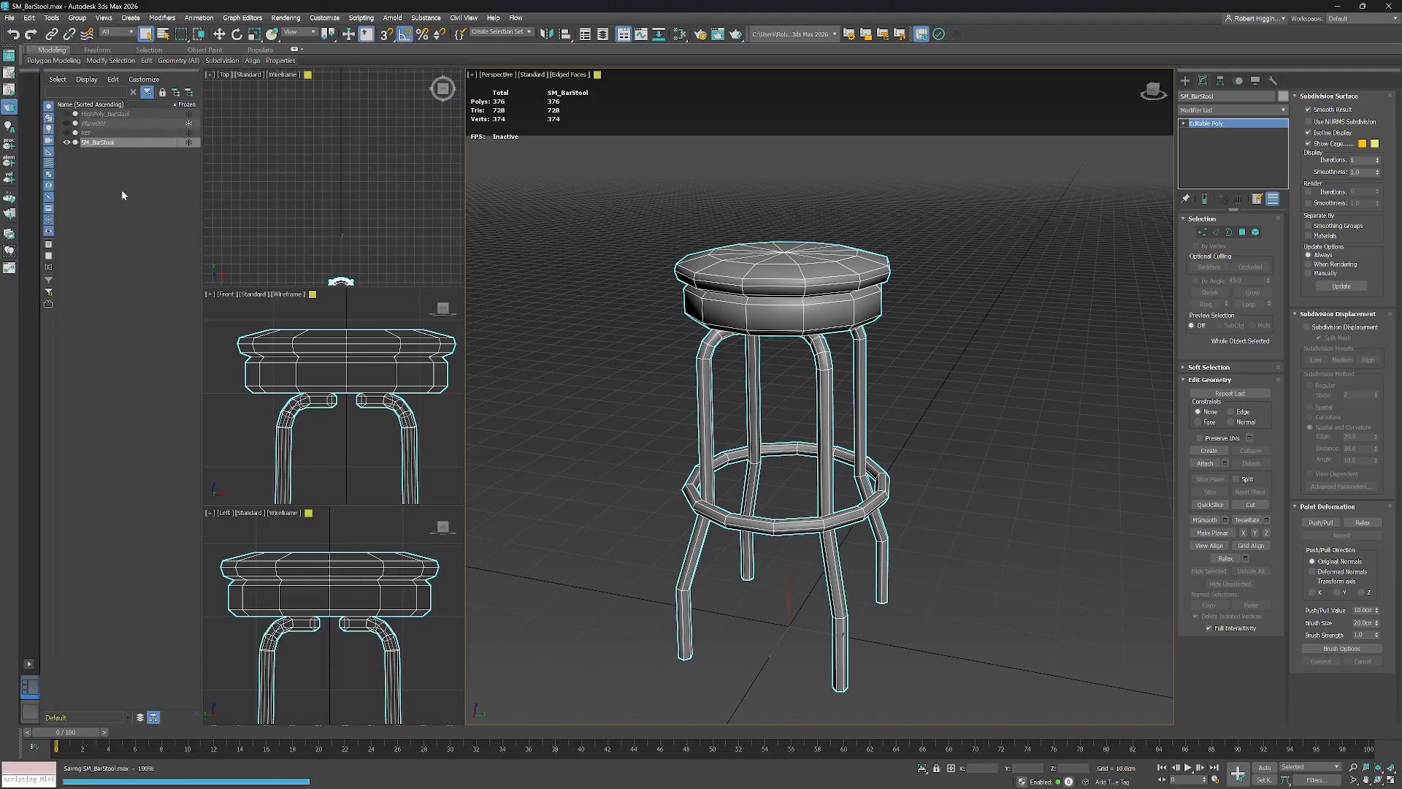
click(121, 190)
Export only the SM_BarStool object as the FBX file SM_BarStool, keeping the current export options.
click(102, 142)
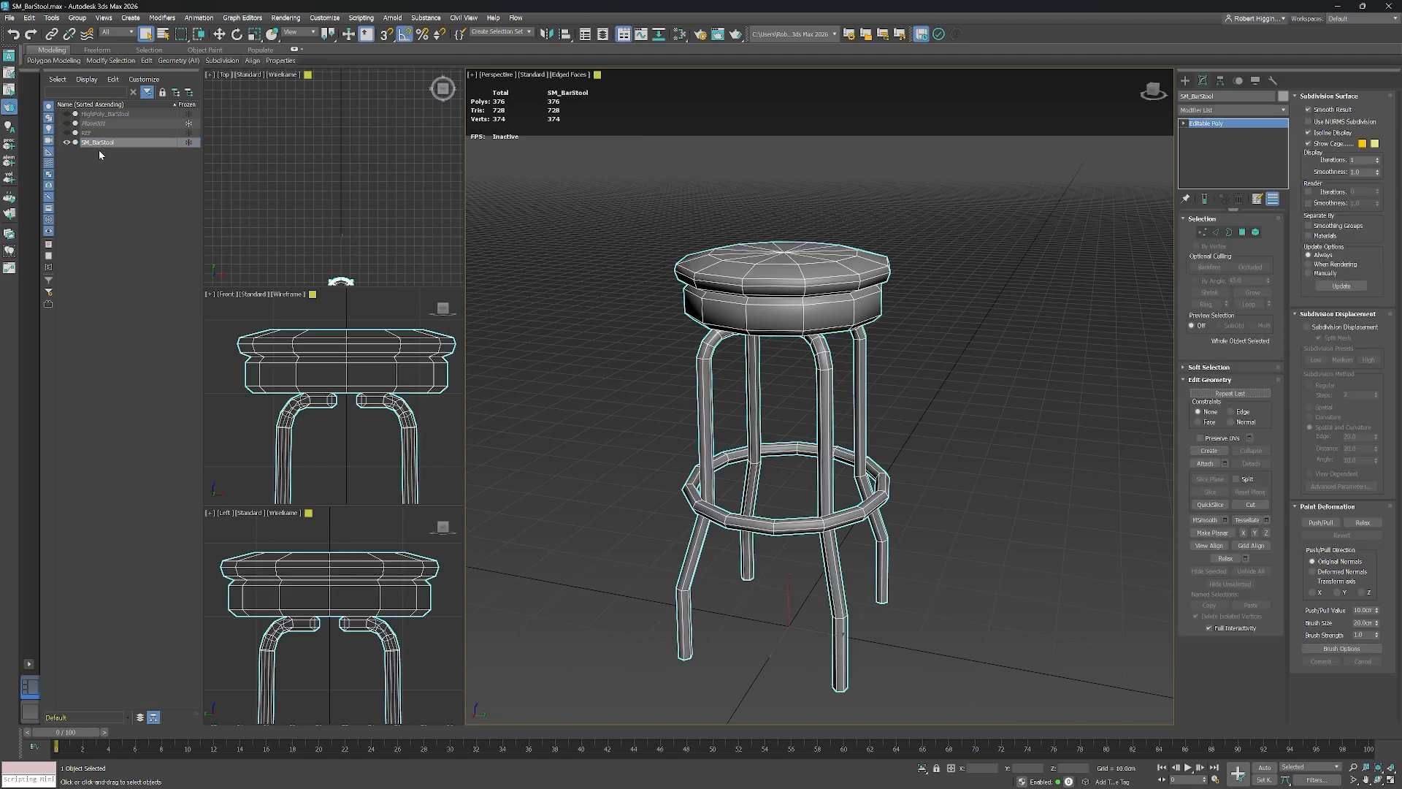
click(100, 154)
click(107, 144)
click(10, 19)
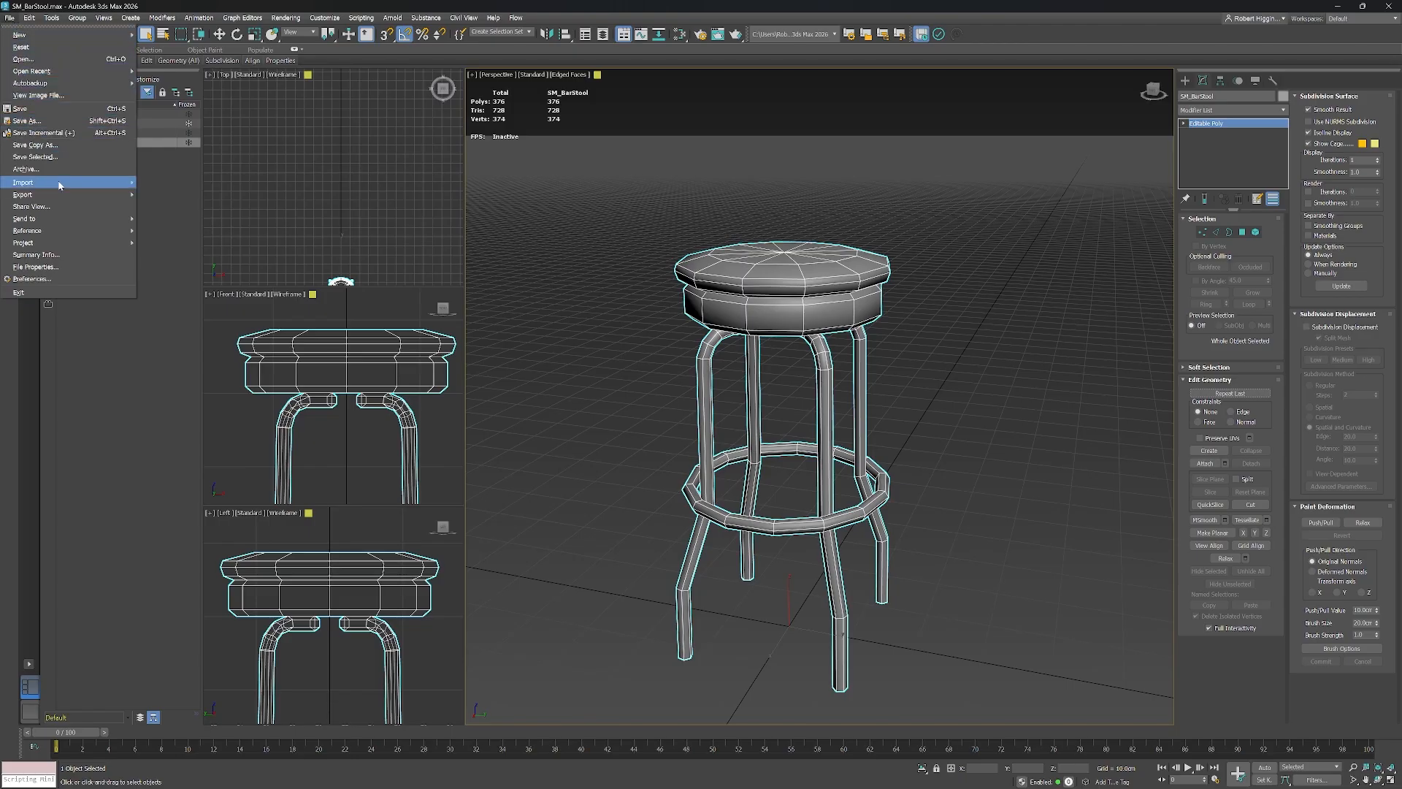
mouse_move(61, 196)
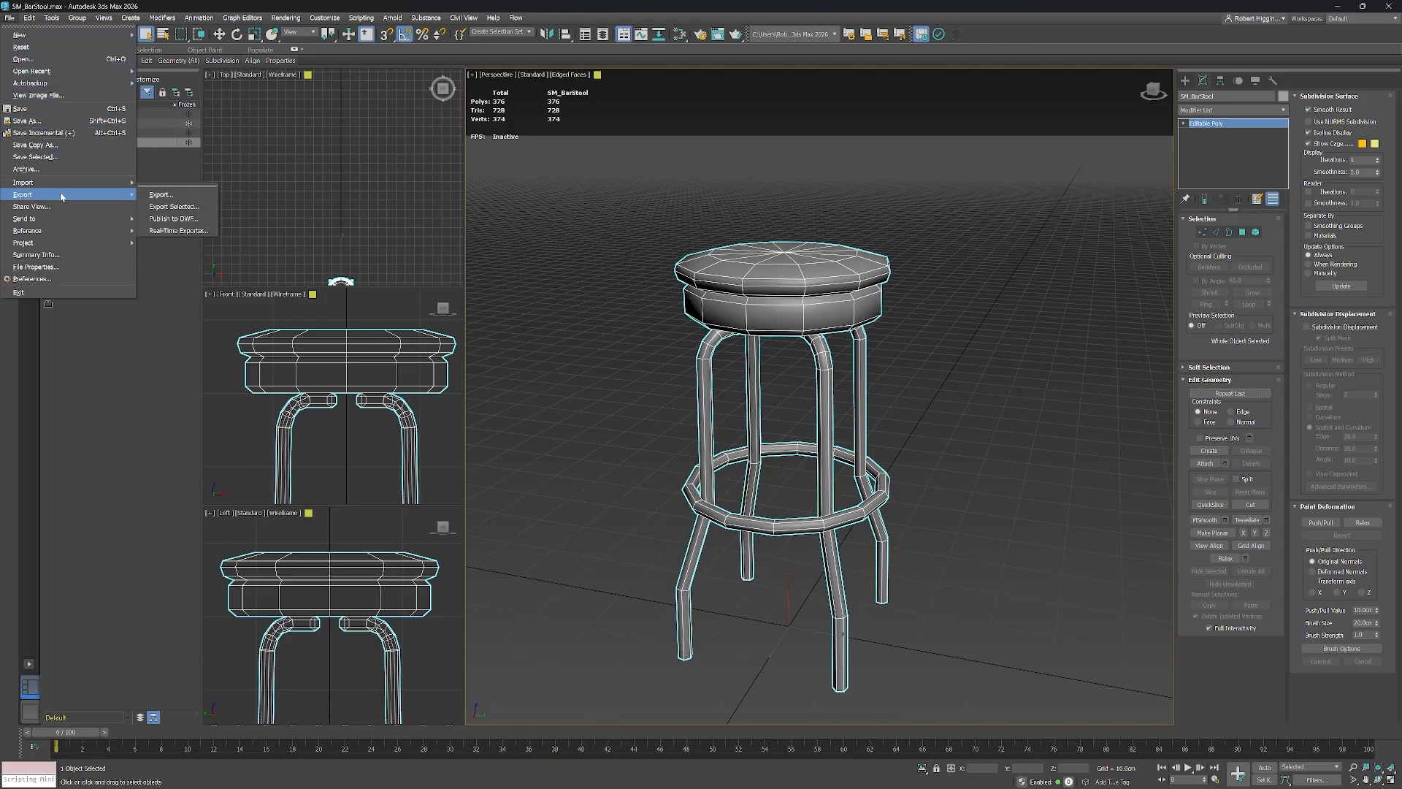
click(189, 209)
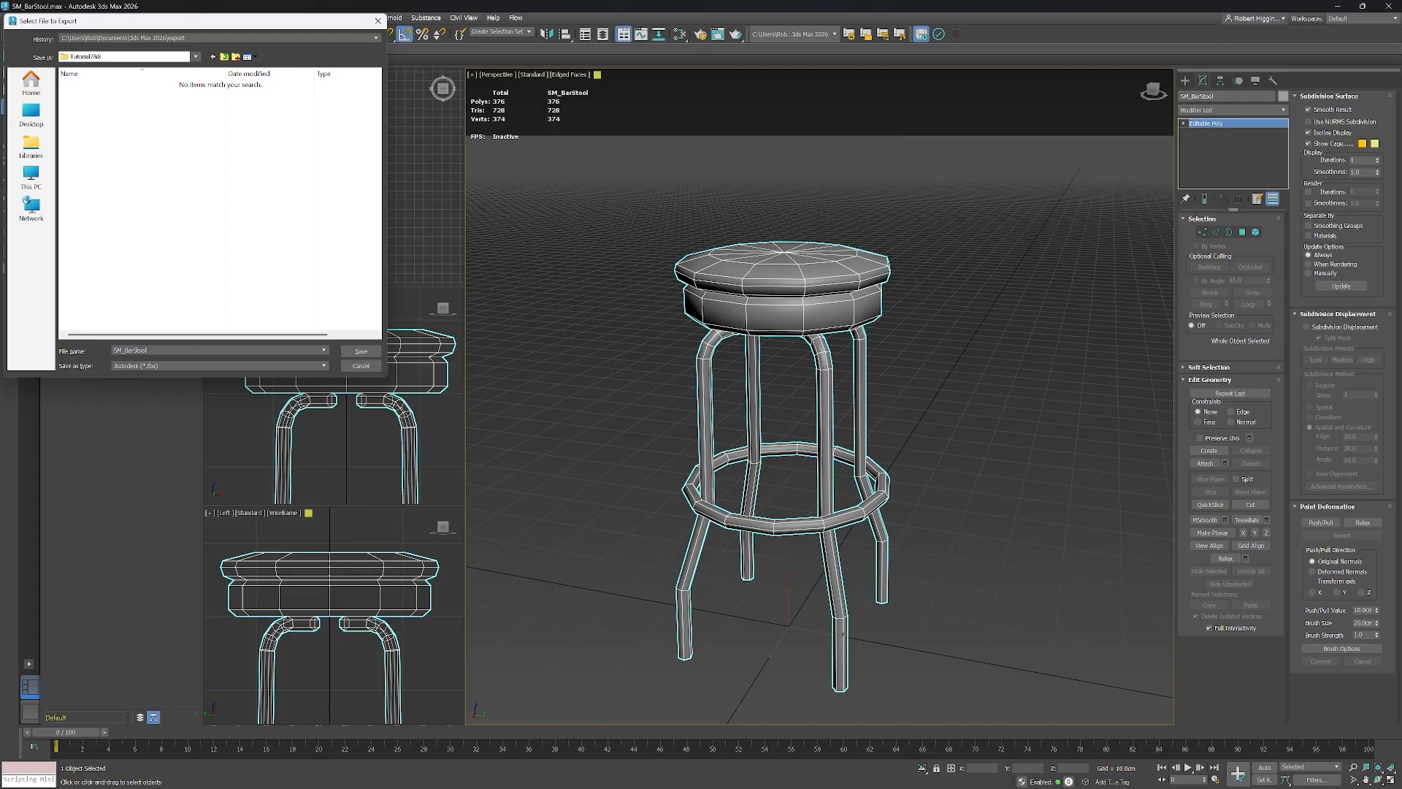
click(361, 352)
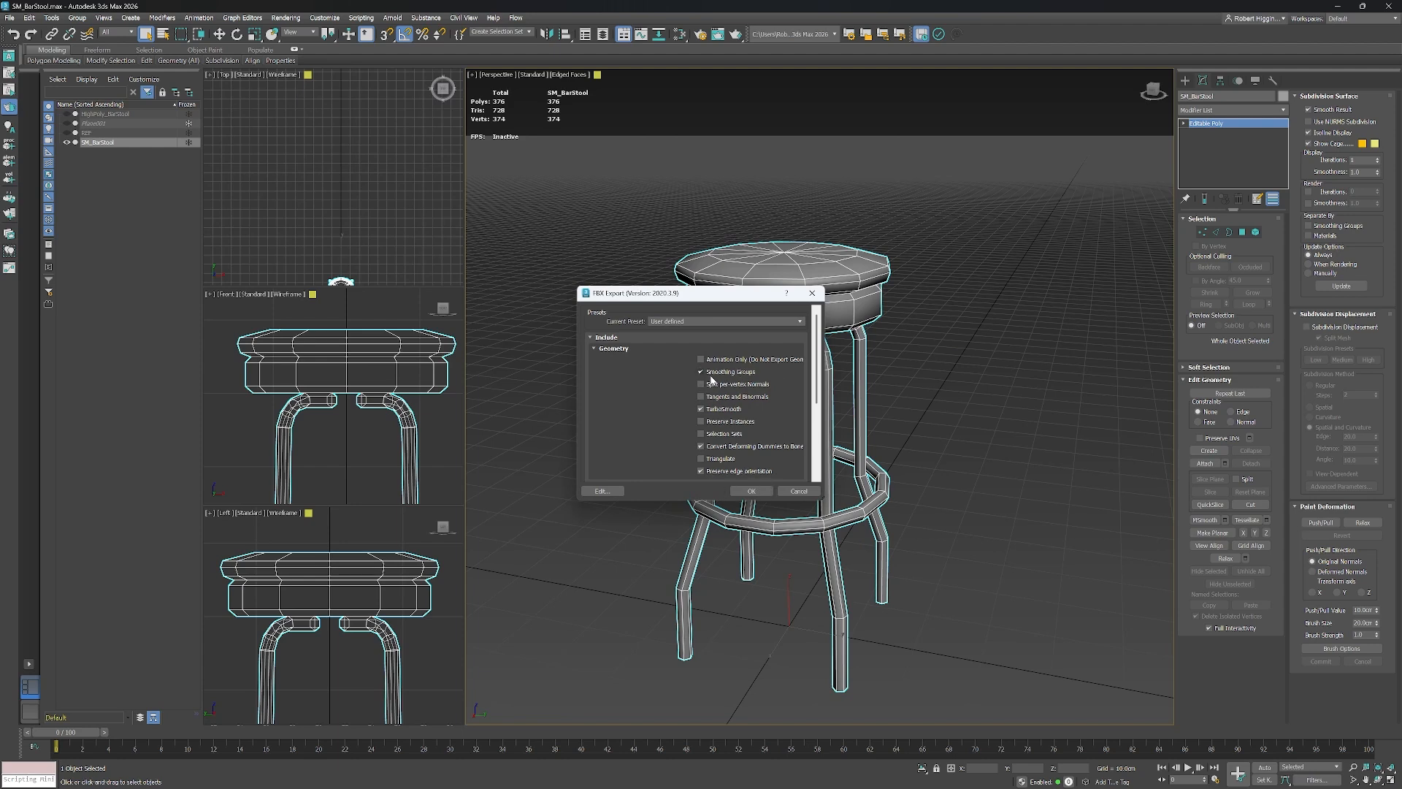
click(748, 490)
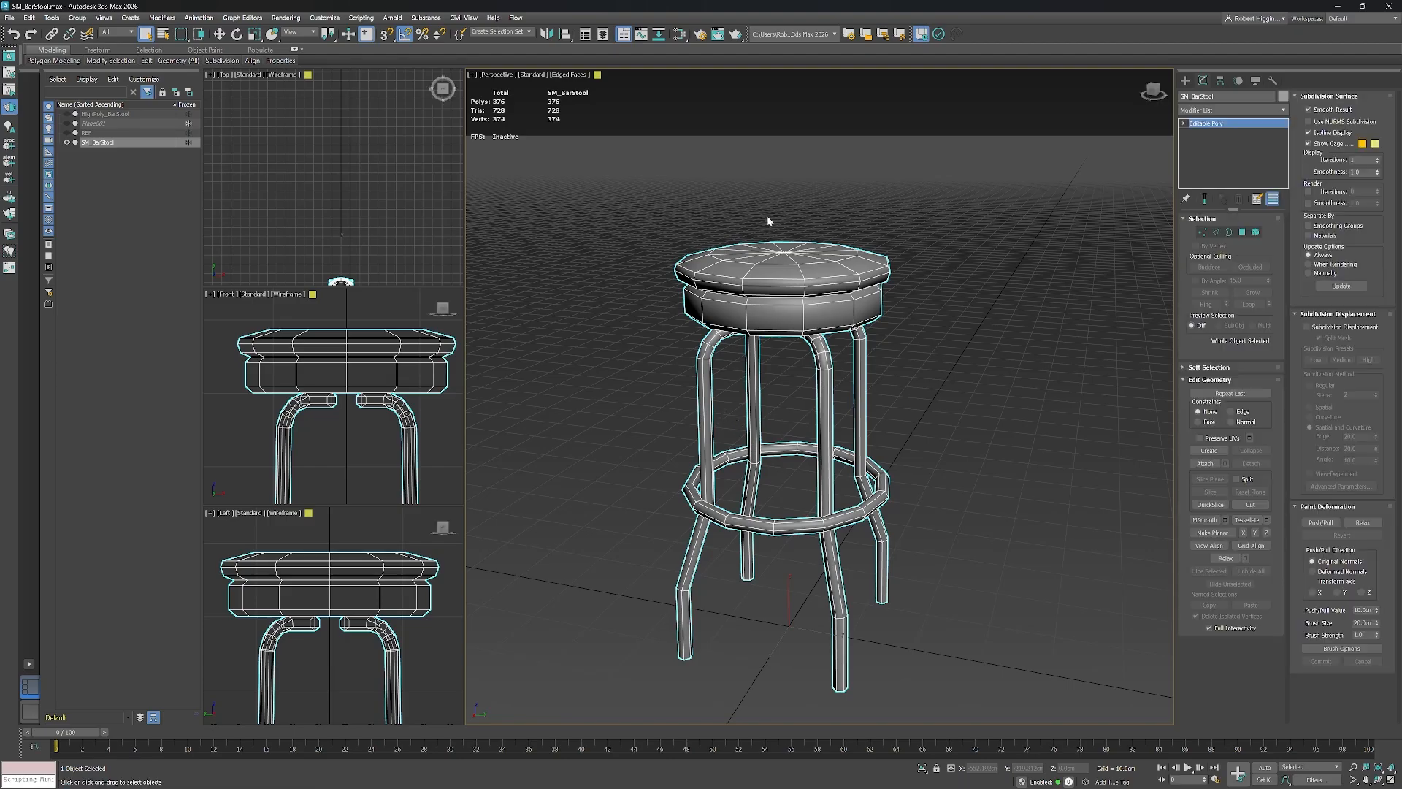
Hide SM_BarStool, then select HighPoly_BarStool and make it visible.
click(66, 142)
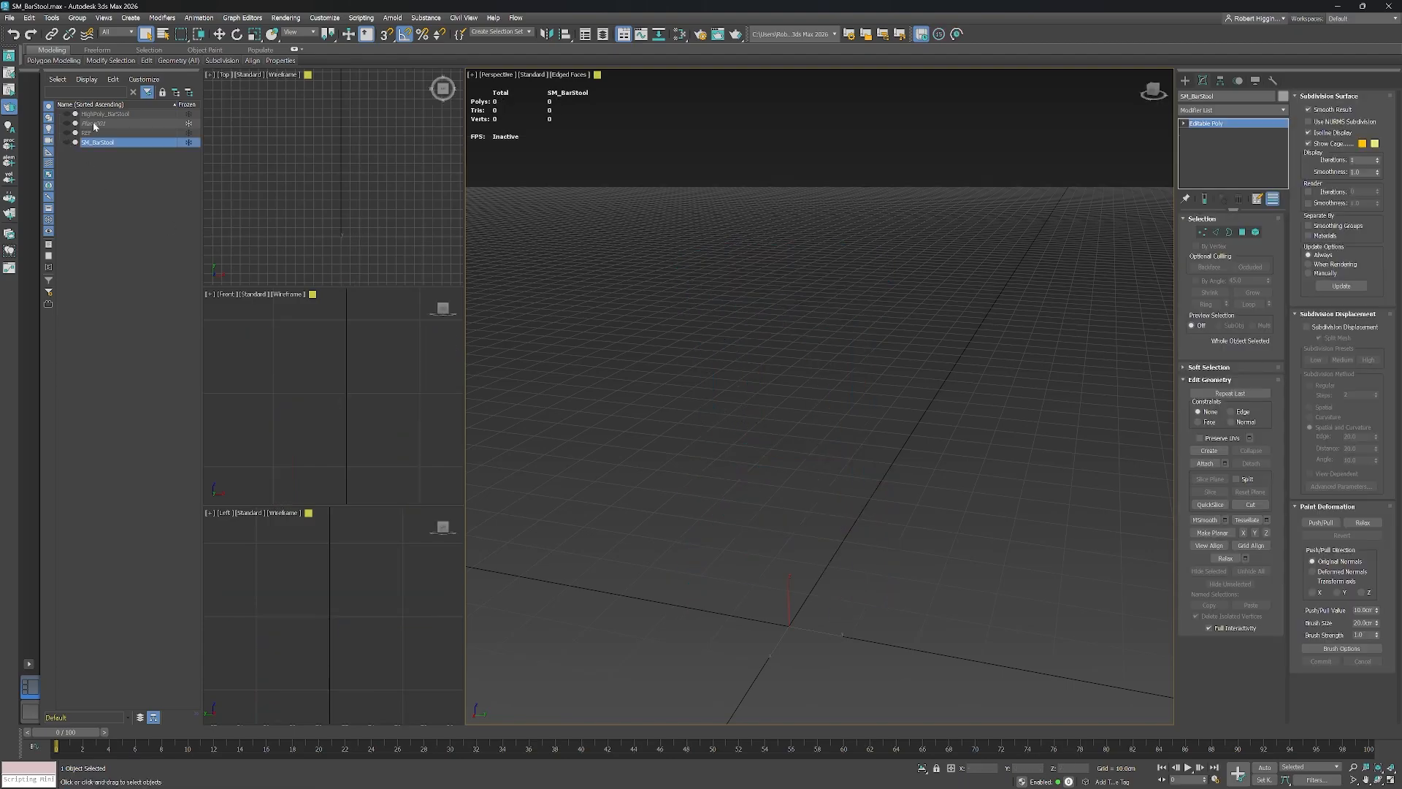
click(88, 114)
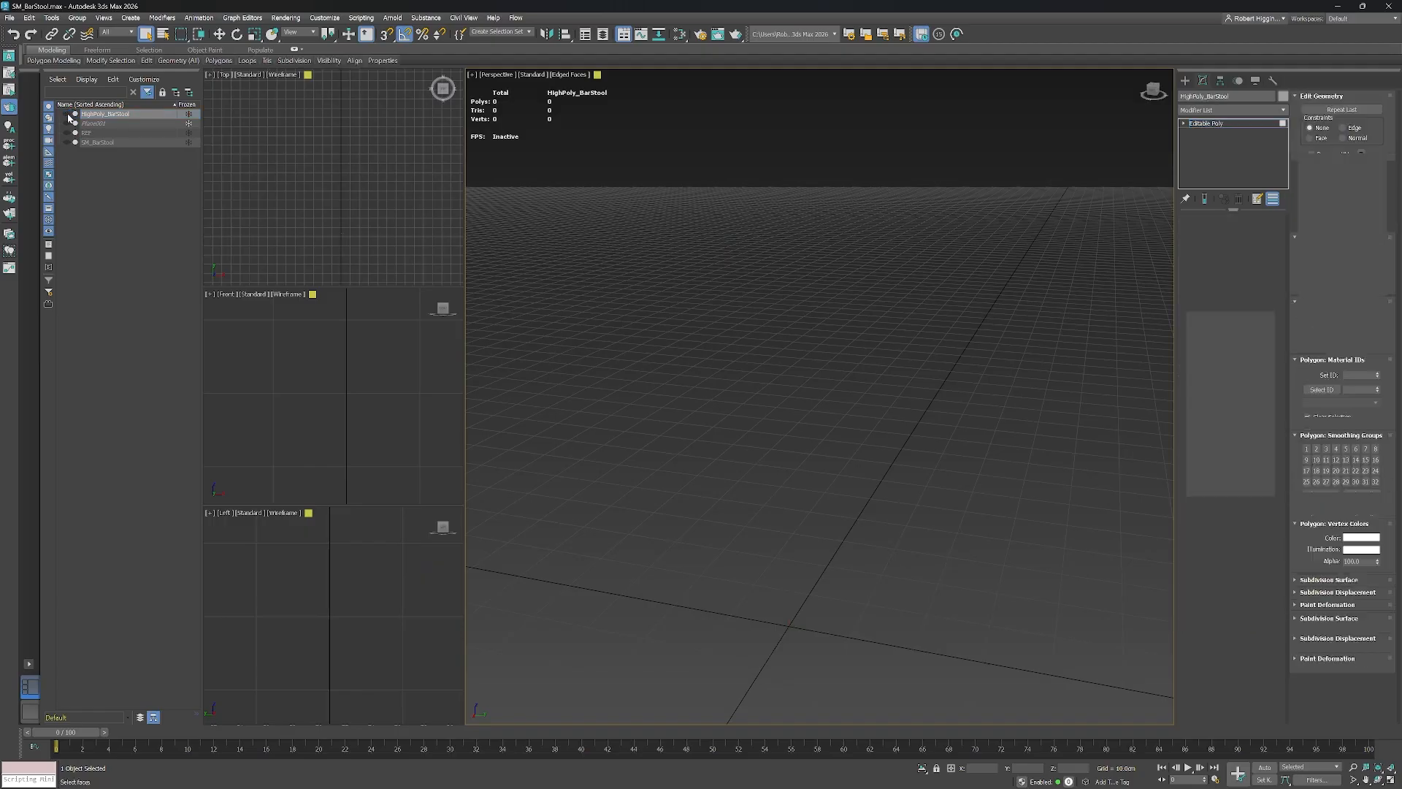
click(66, 113)
Export only the high-poly stool as FBX, replacing the SM prefix of the file name with HighPoly and keeping the export options.
click(9, 17)
mouse_move(56, 190)
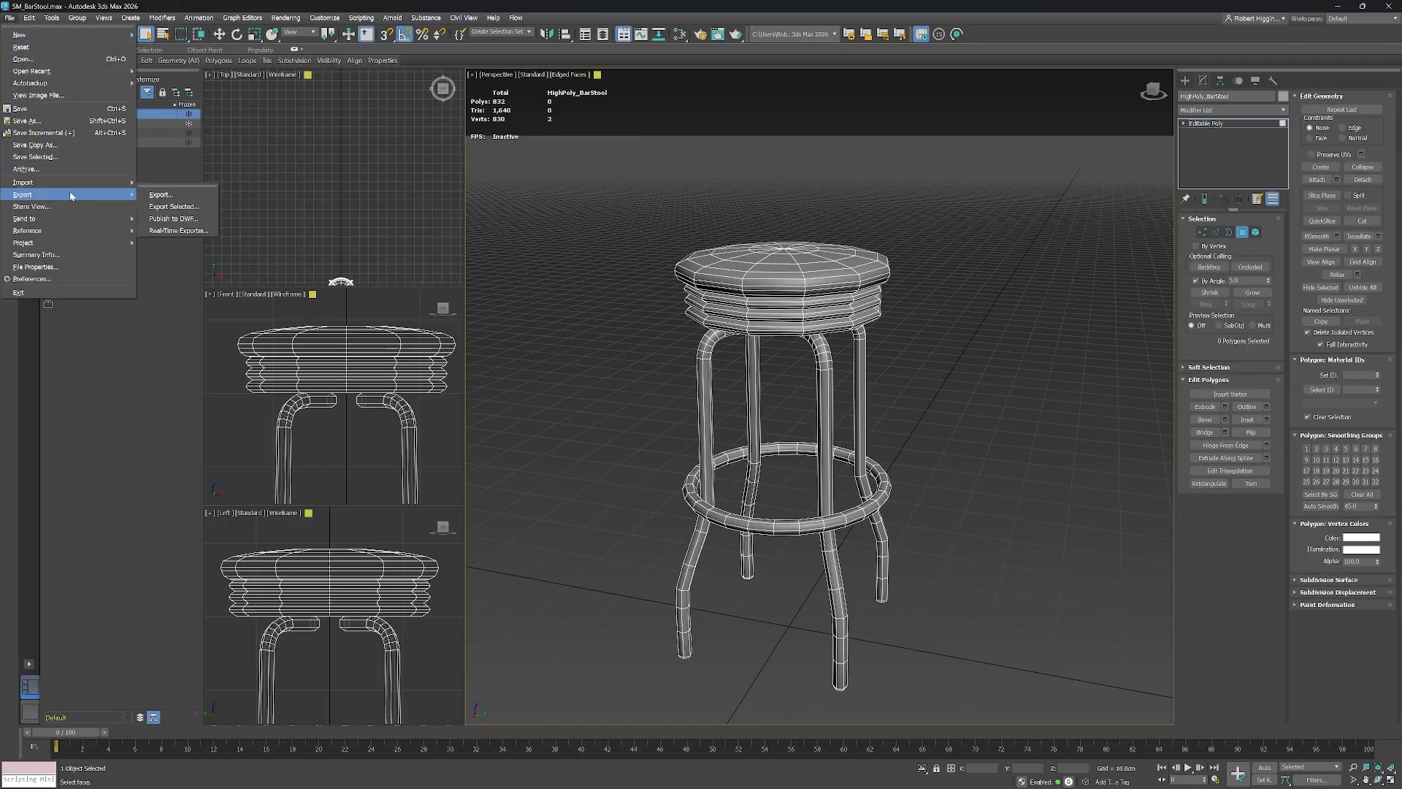
click(174, 203)
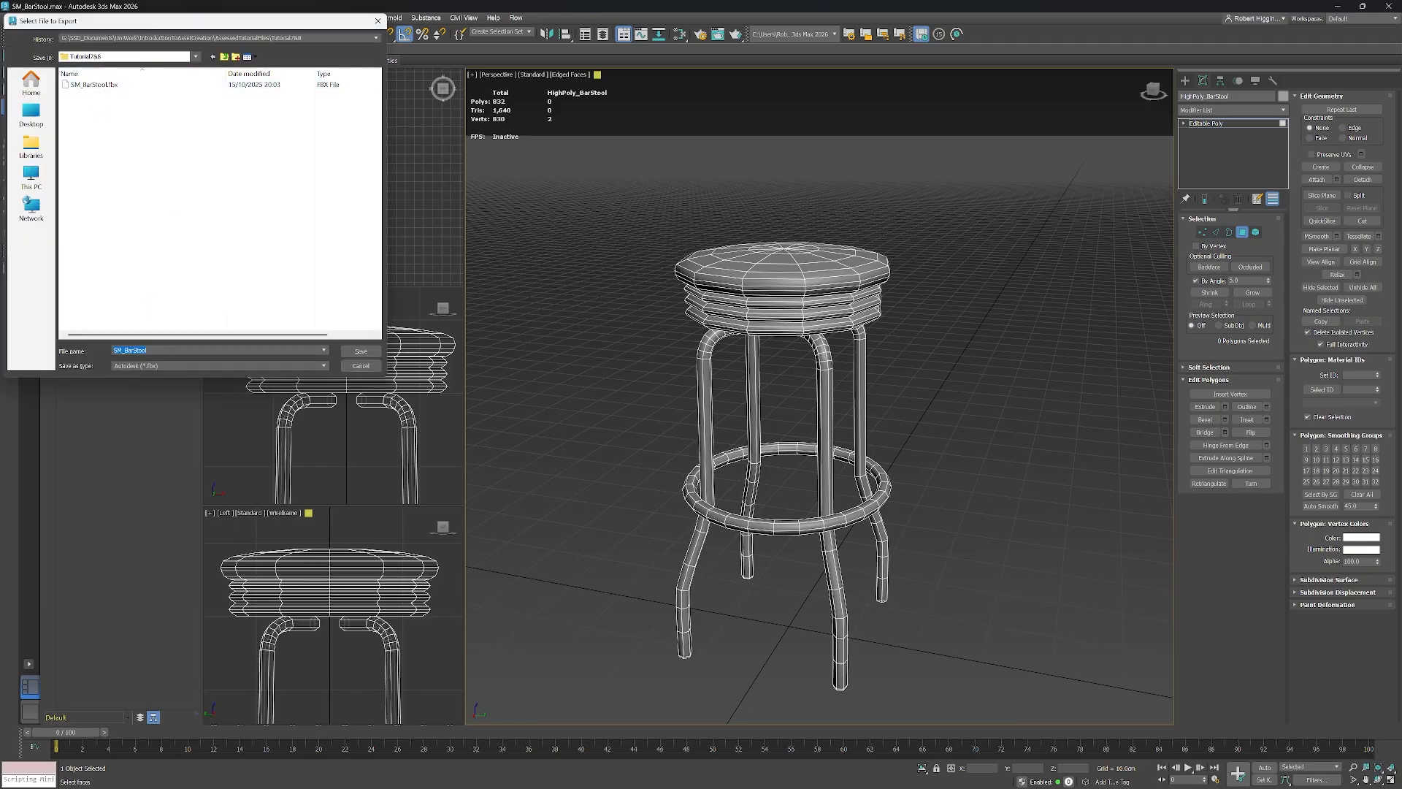
click(150, 351)
key(BackSpace)
key(BackSpace)
text(HighPoly)
click(362, 353)
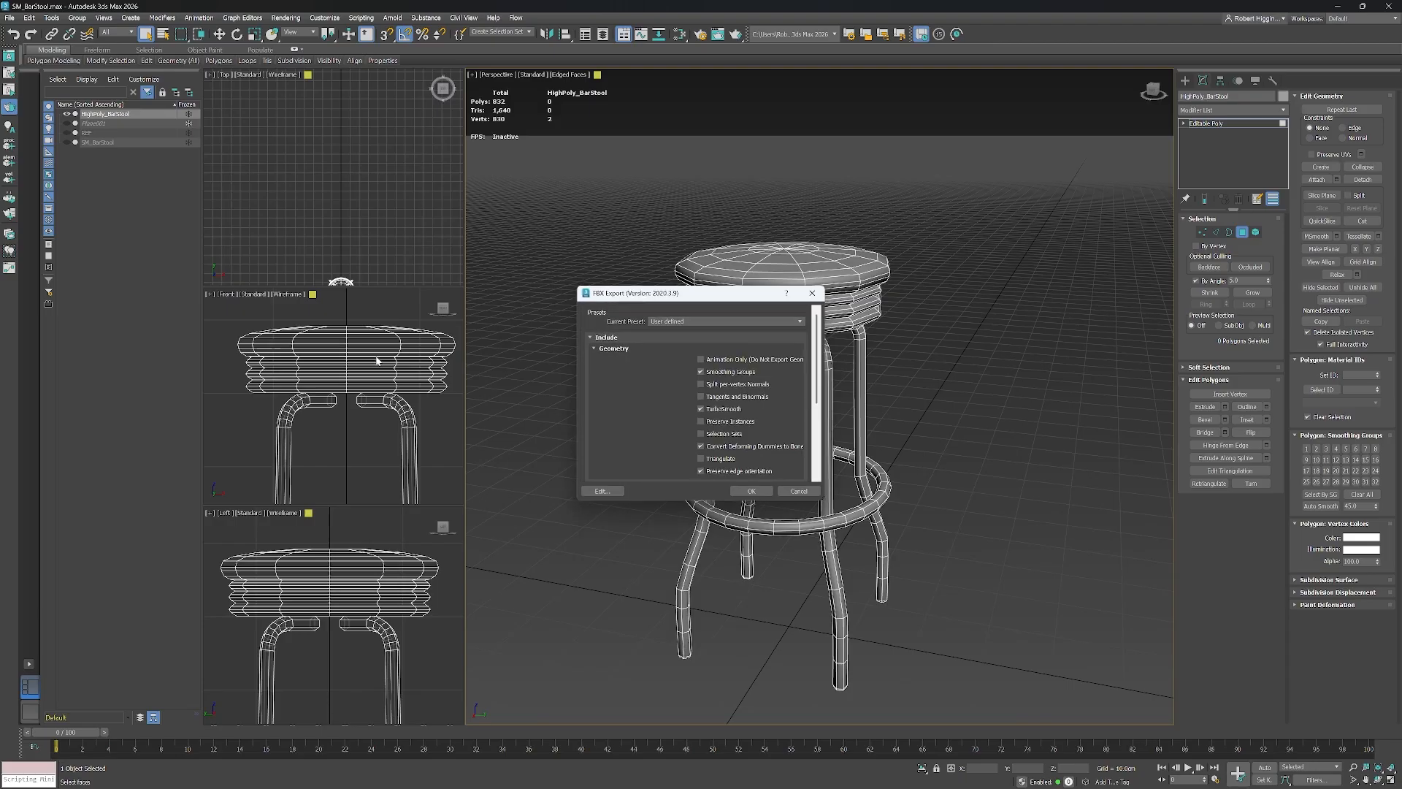
click(749, 492)
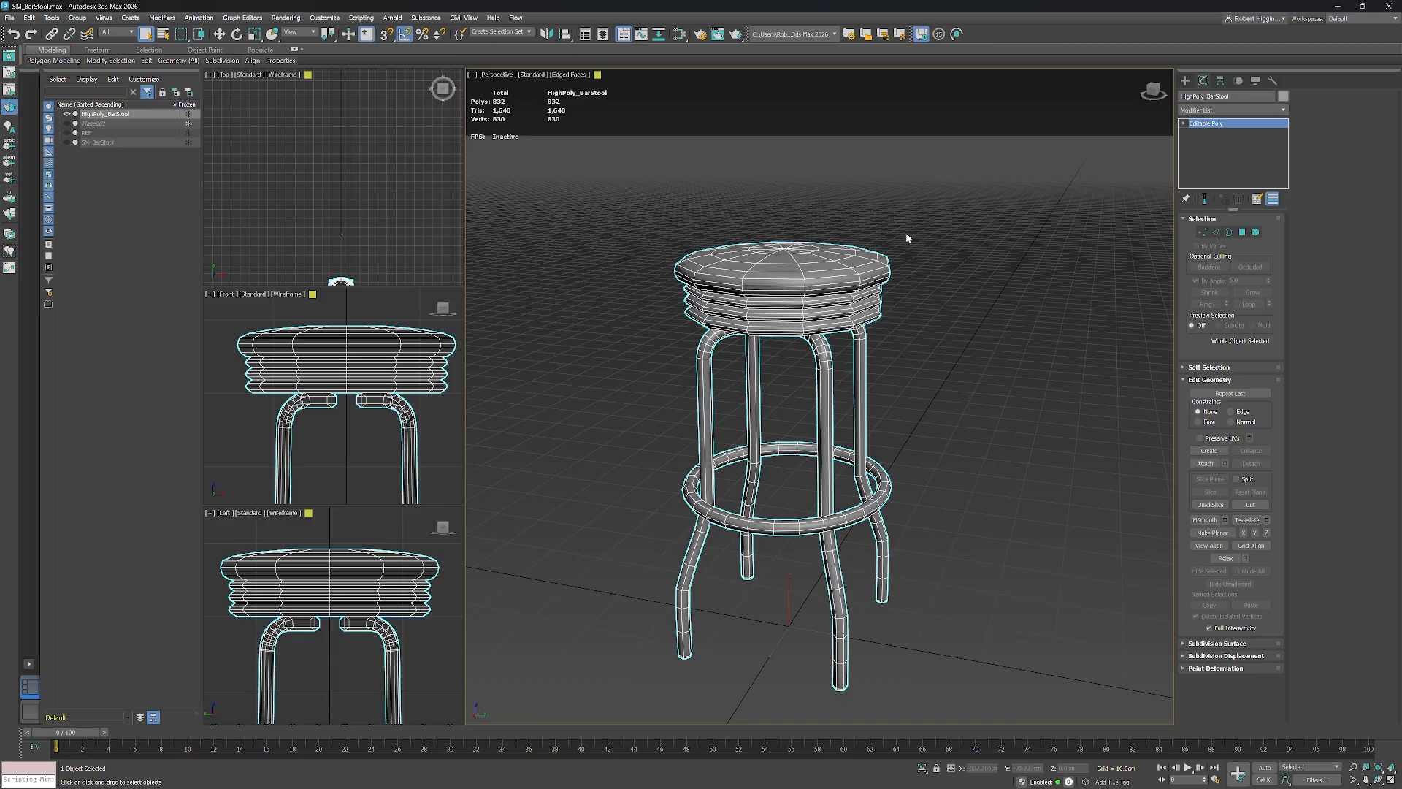
middle_drag(980, 435, 966, 434)
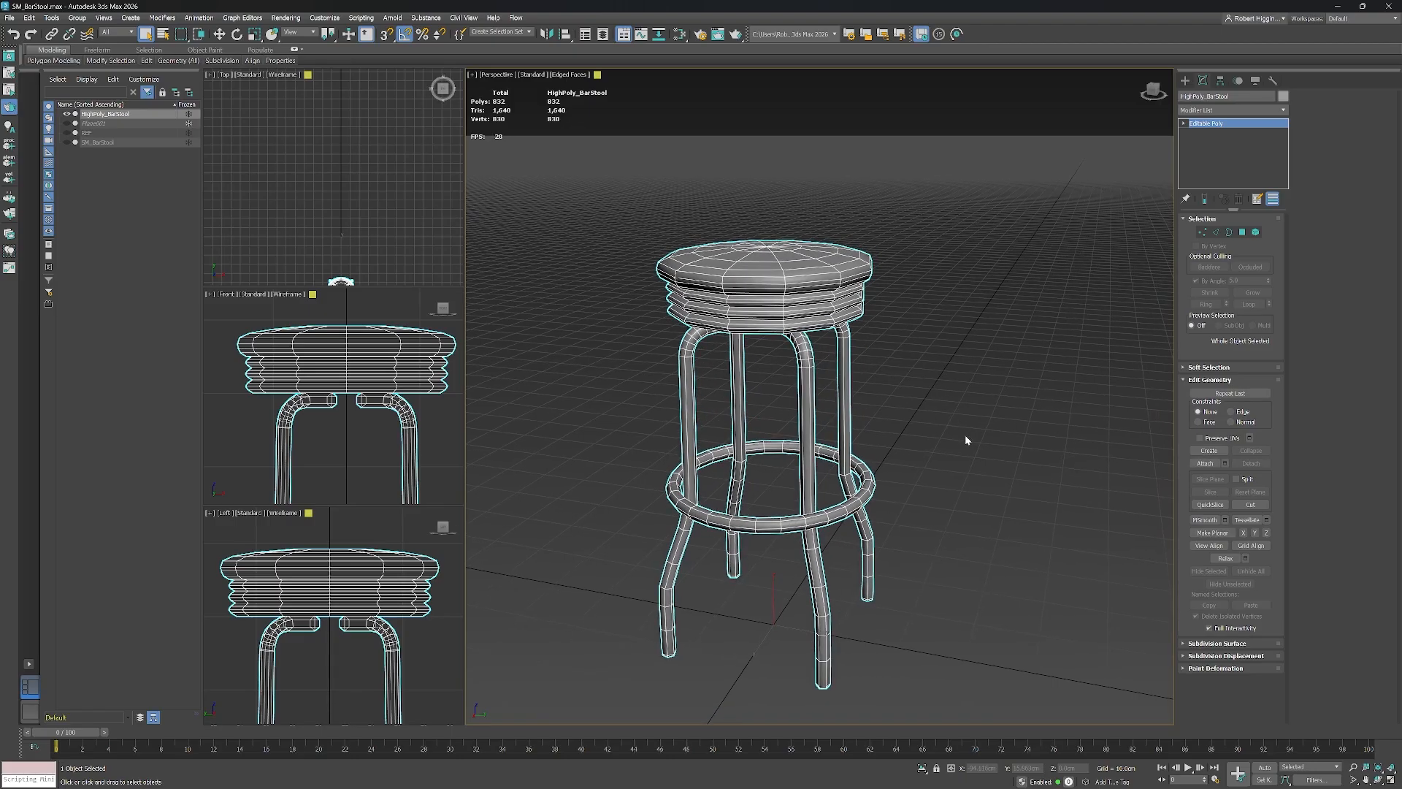